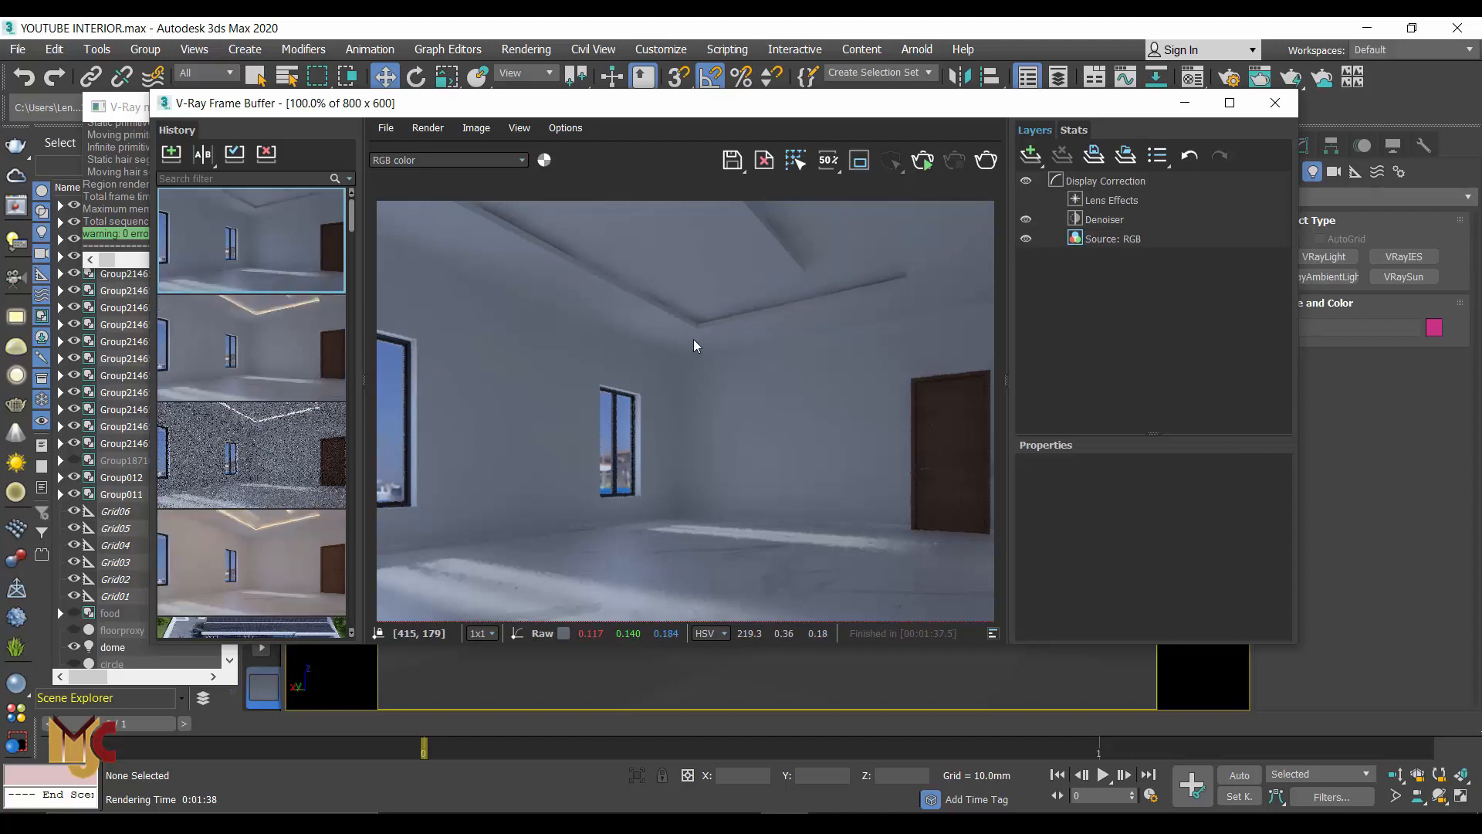
# Step: Compare the stored renders of the room with and without ceiling cove lighting, and close the V-Ray Frame Buffer
pyautogui.doubleClick(251, 348)
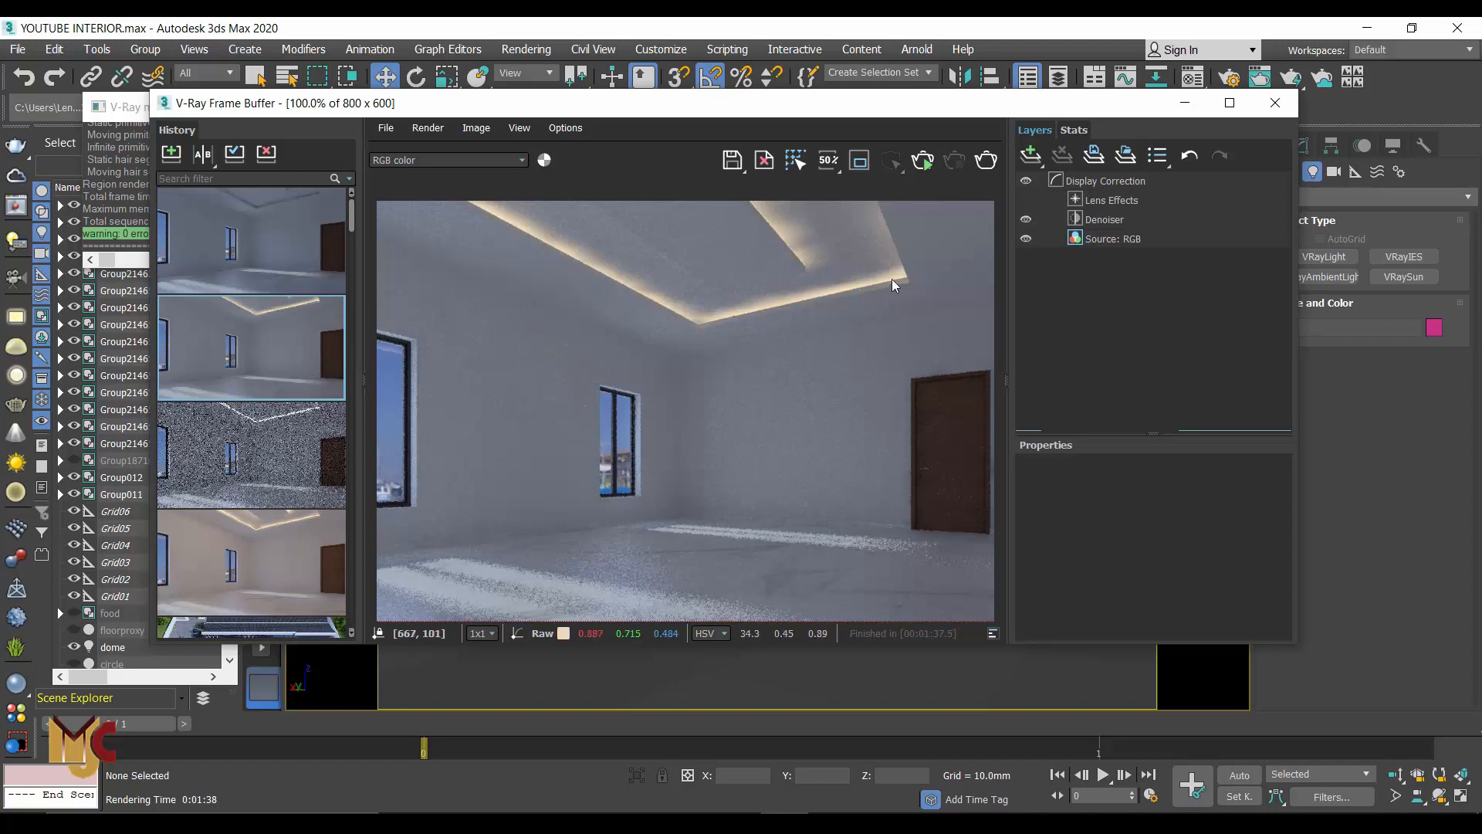
pyautogui.scroll(1, 892, 286)
pyautogui.scroll(-1, 905, 292)
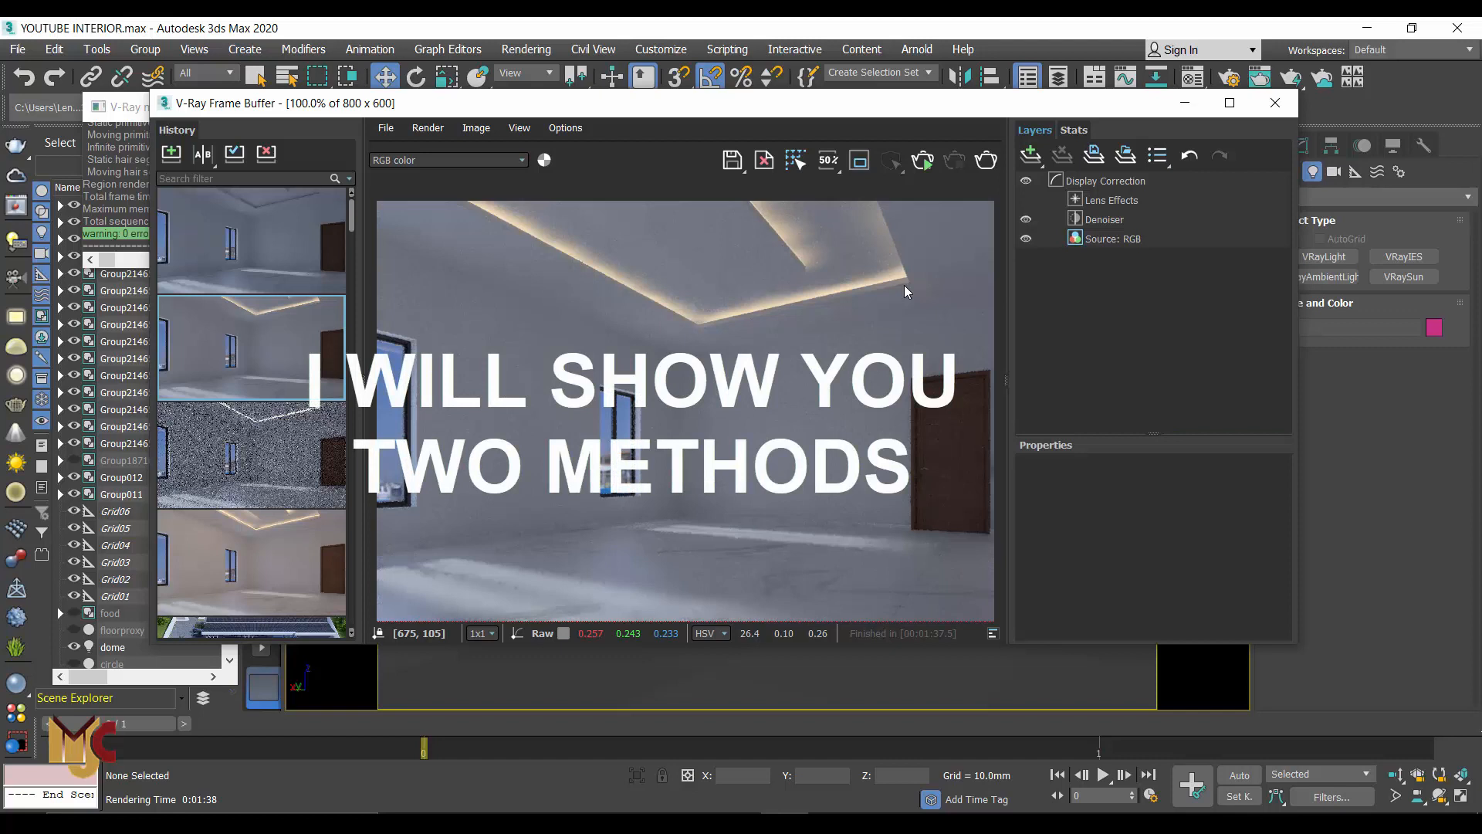
pyautogui.doubleClick(292, 234)
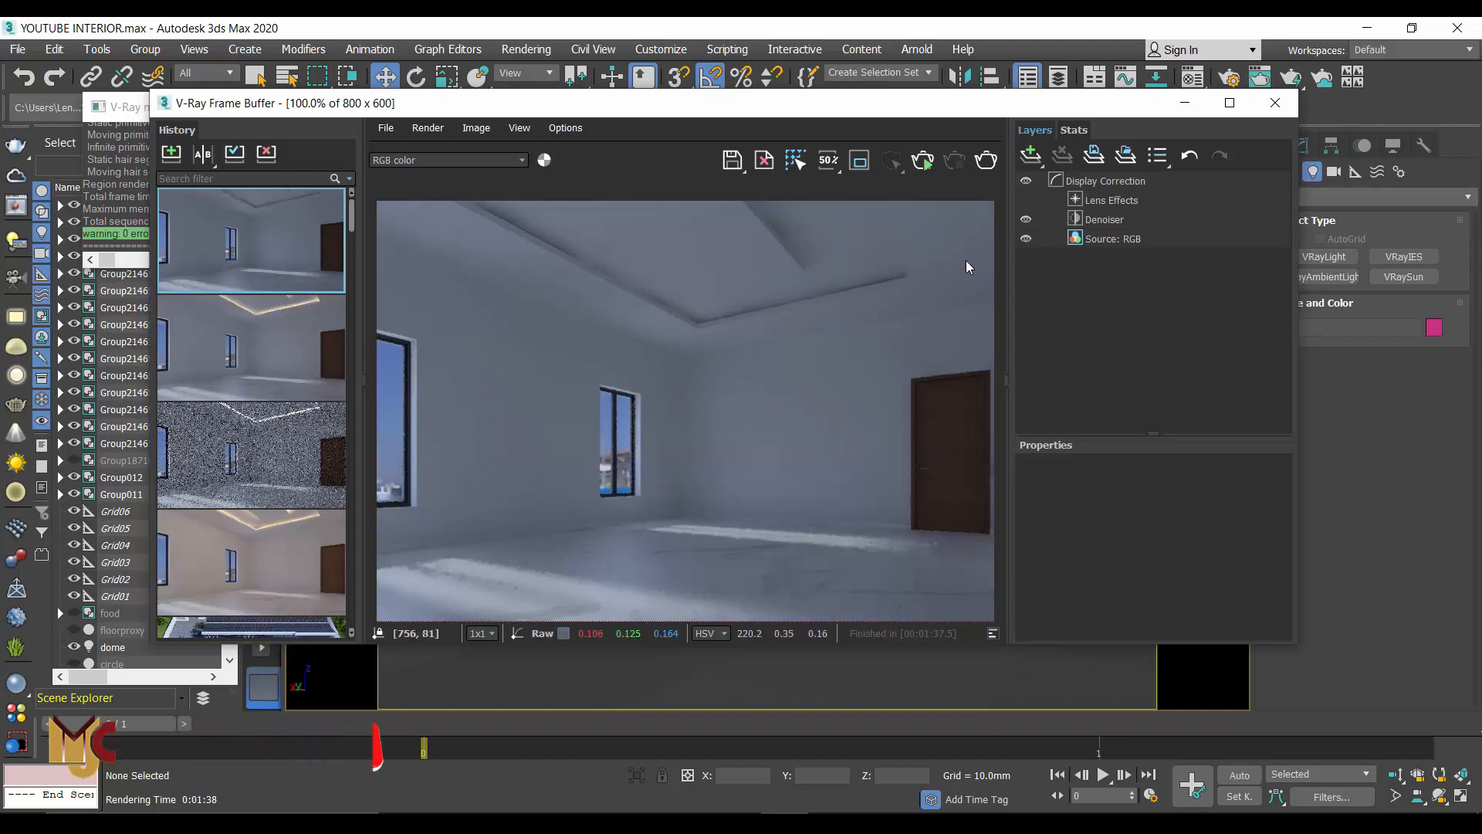
pyautogui.click(1276, 103)
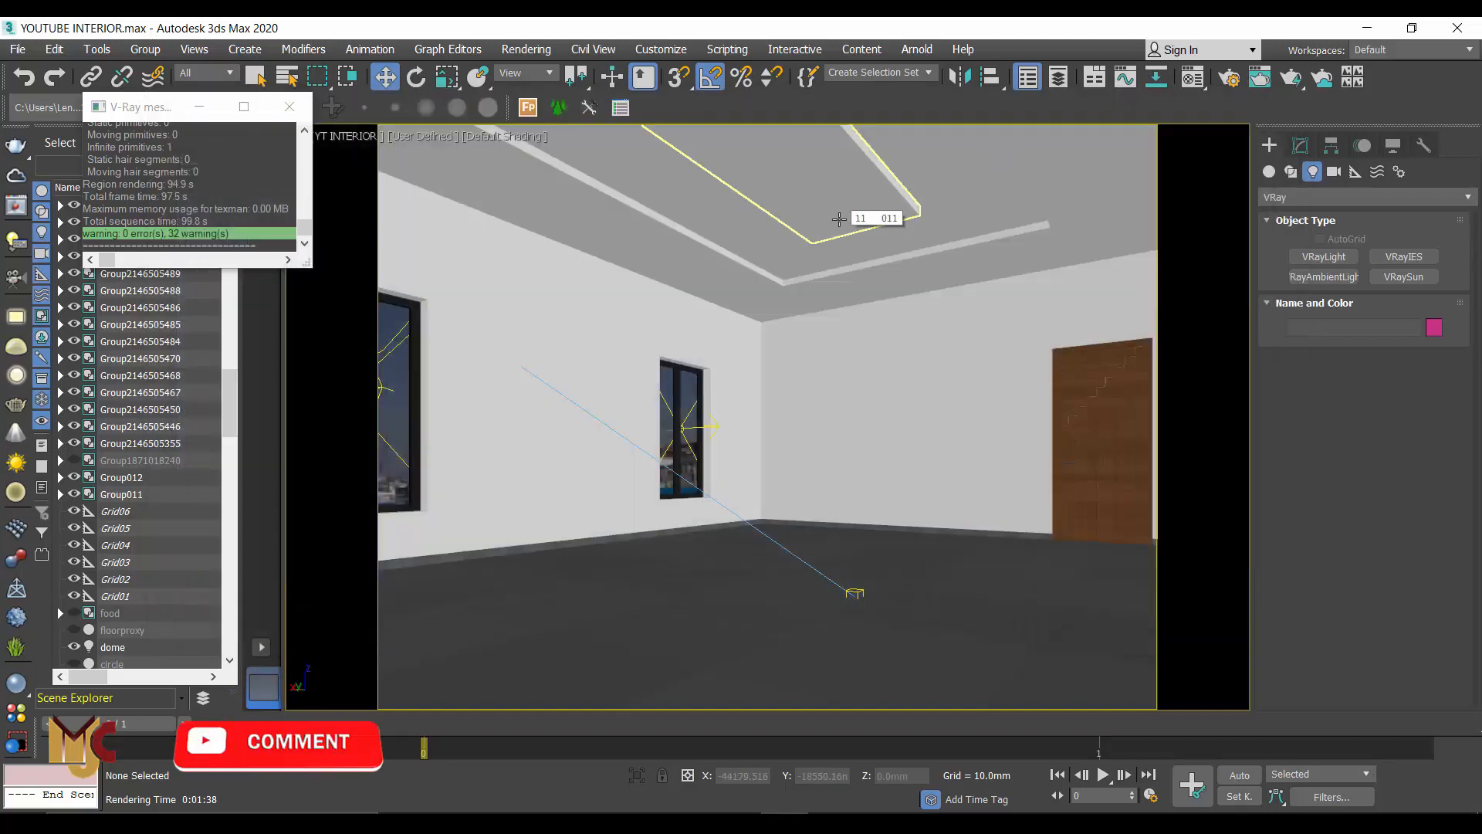
# Step: Show the room in the Front view with wireframe display, framing the whole ceiling
pyautogui.press('f')
pyautogui.scroll(-5, 780, 371)
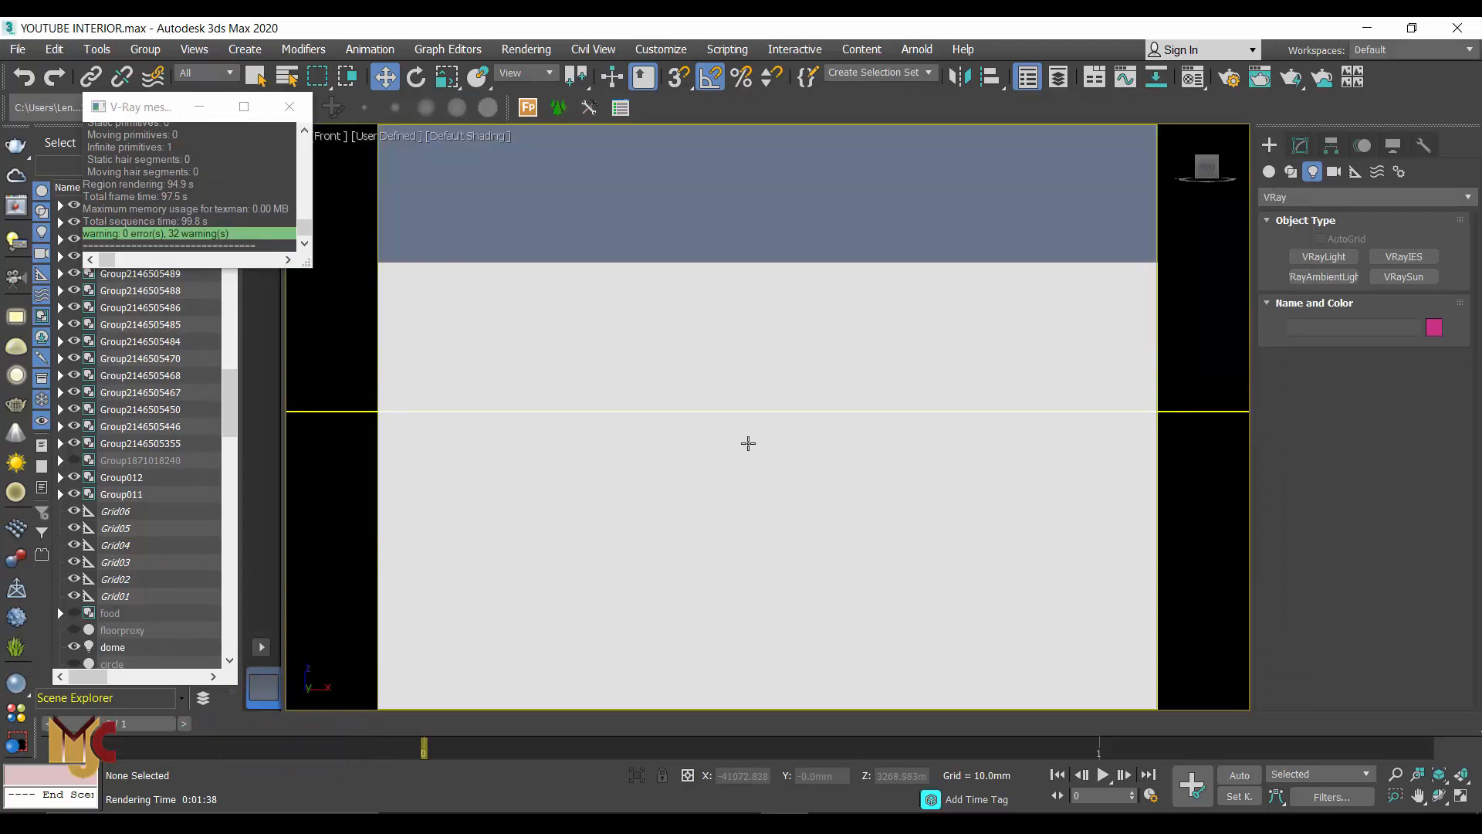
pyautogui.scroll(-6, 840, 294)
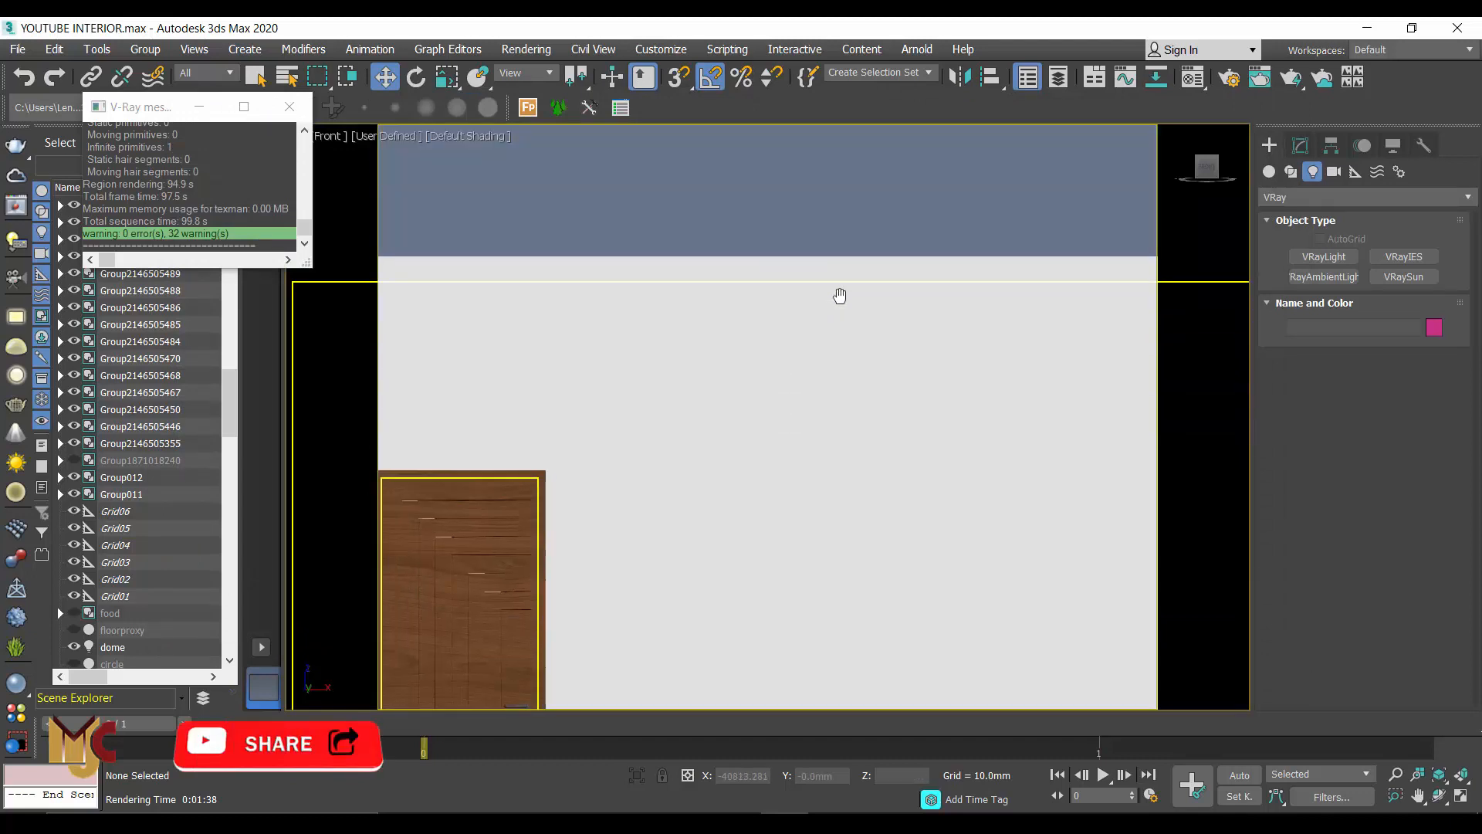
pyautogui.scroll(2, 941, 280)
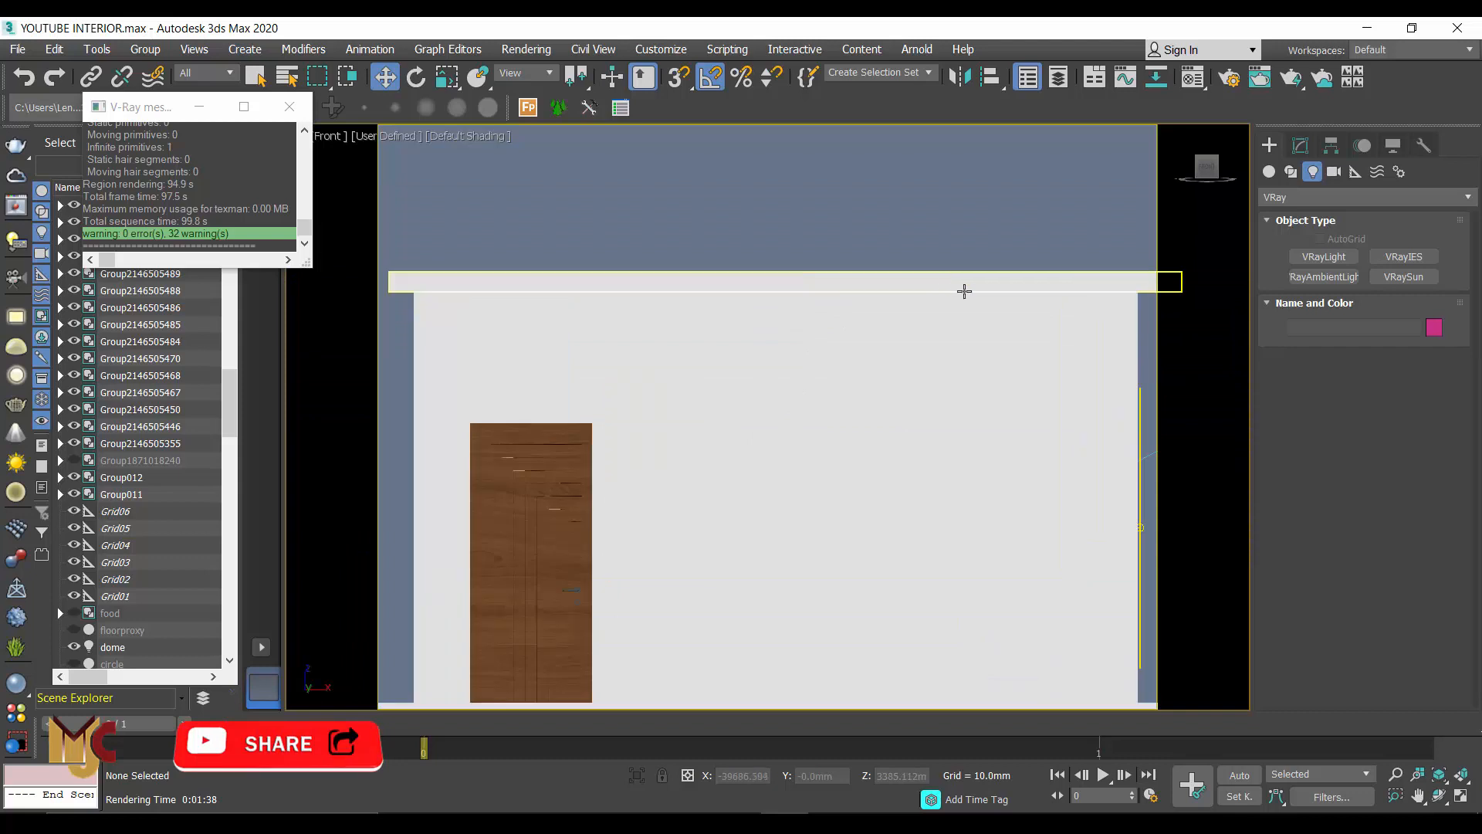
pyautogui.scroll(2, 937, 364)
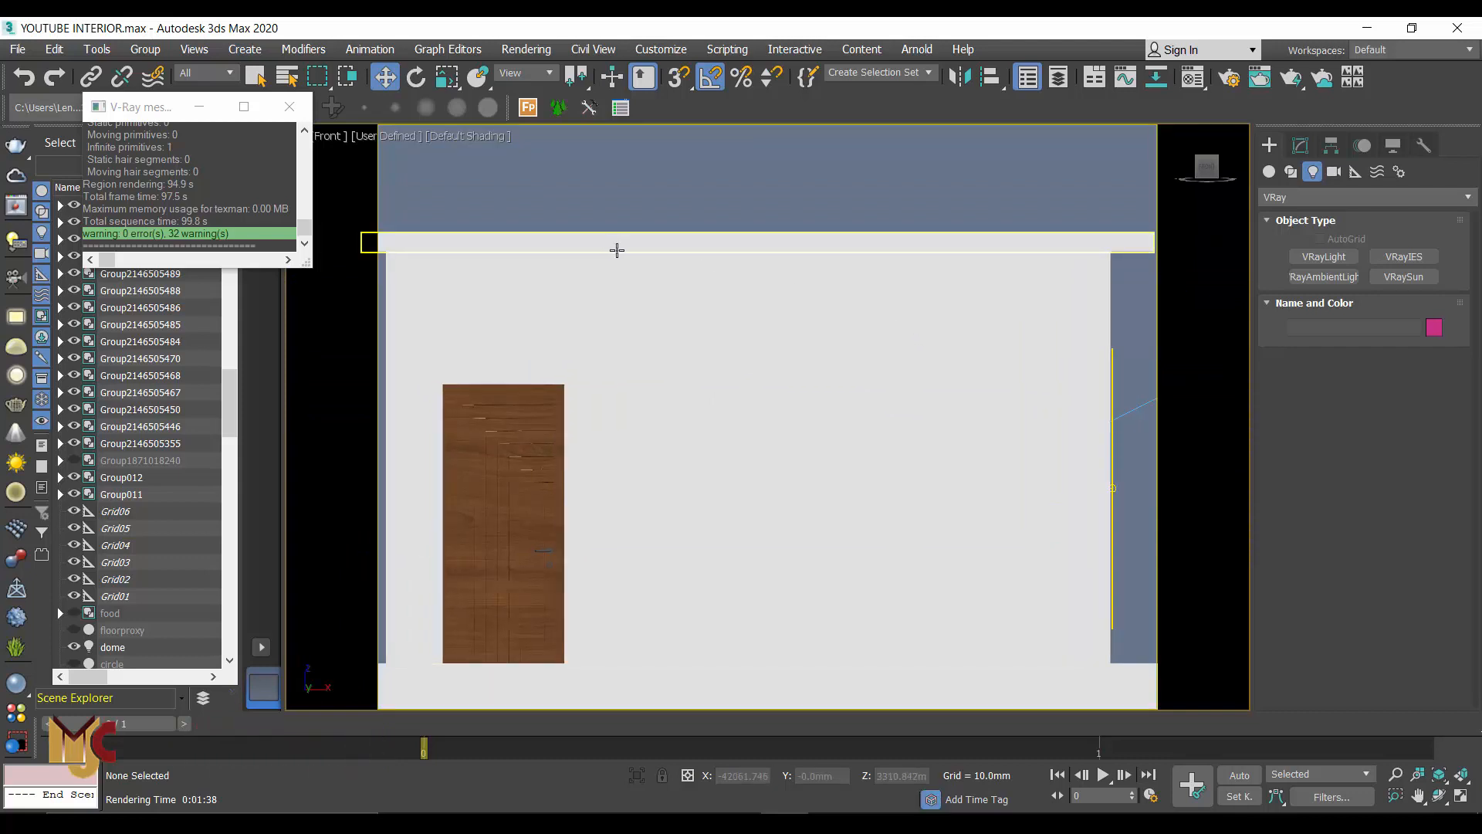
pyautogui.press('F3')
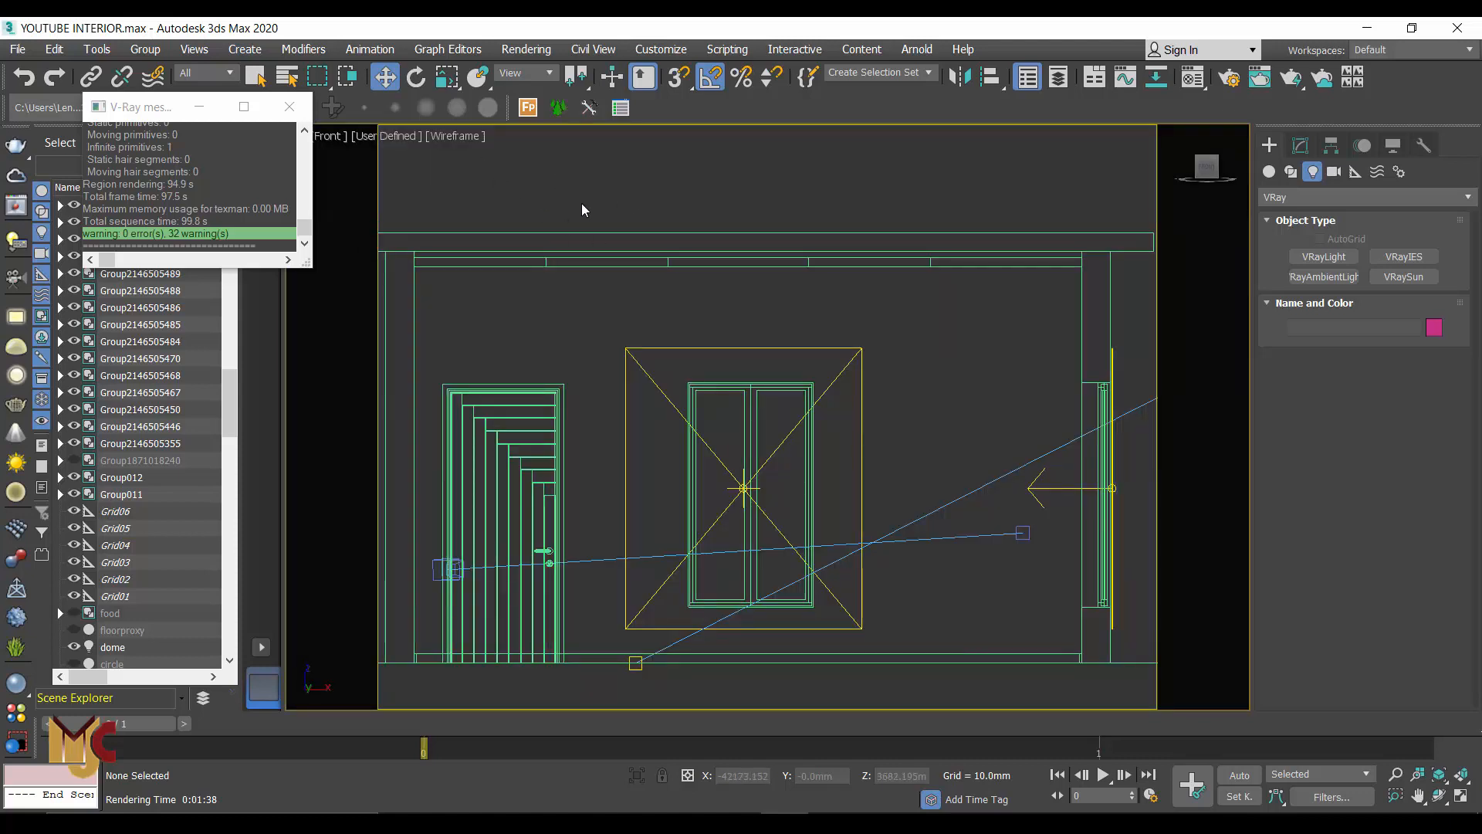
pyautogui.click(463, 139)
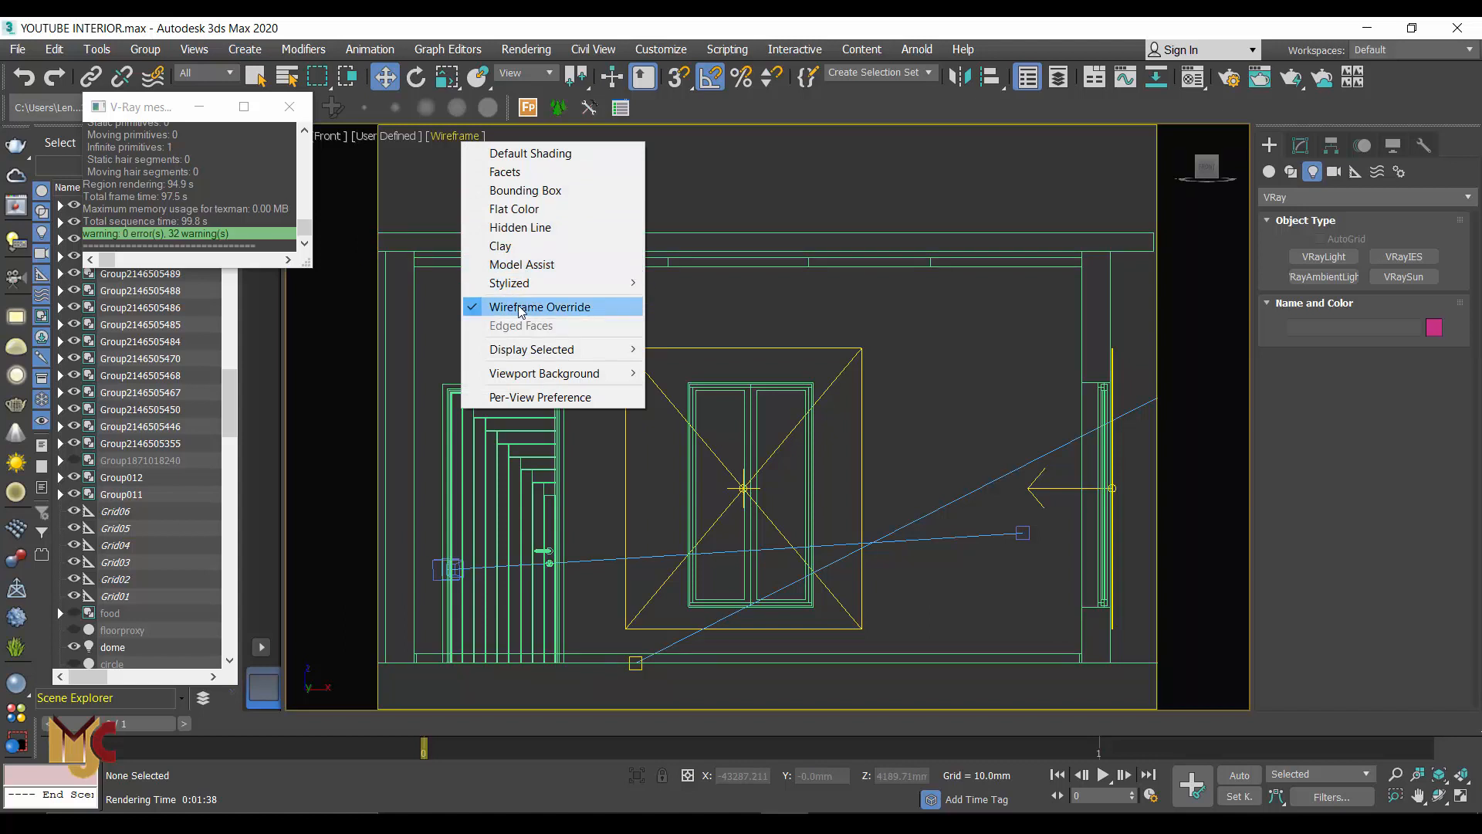
pyautogui.click(744, 196)
# Step: Select the two false-ceiling objects just below the roof slab and isolate them
pyautogui.scroll(5, 907, 249)
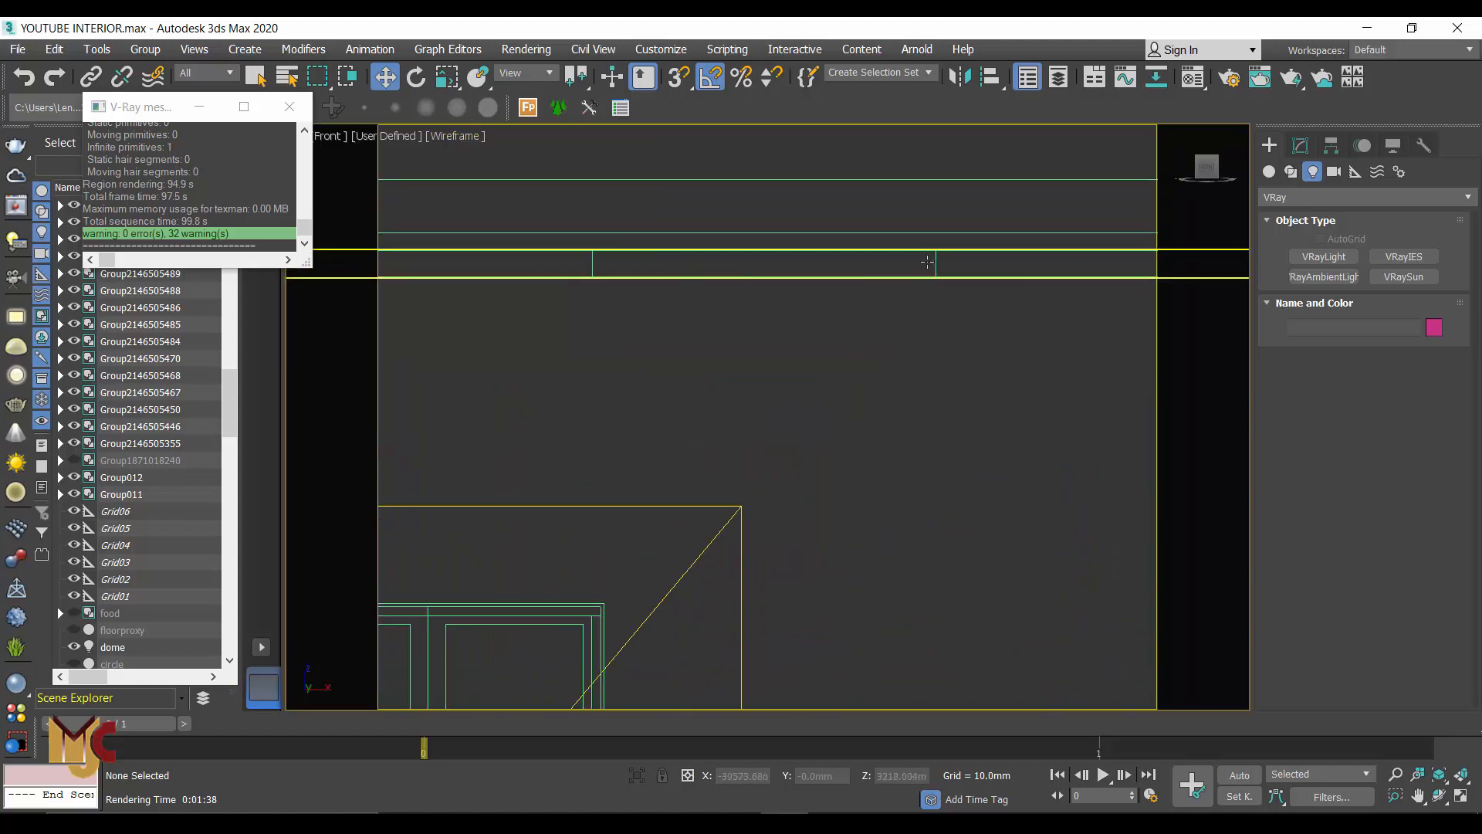
pyautogui.scroll(3, 928, 263)
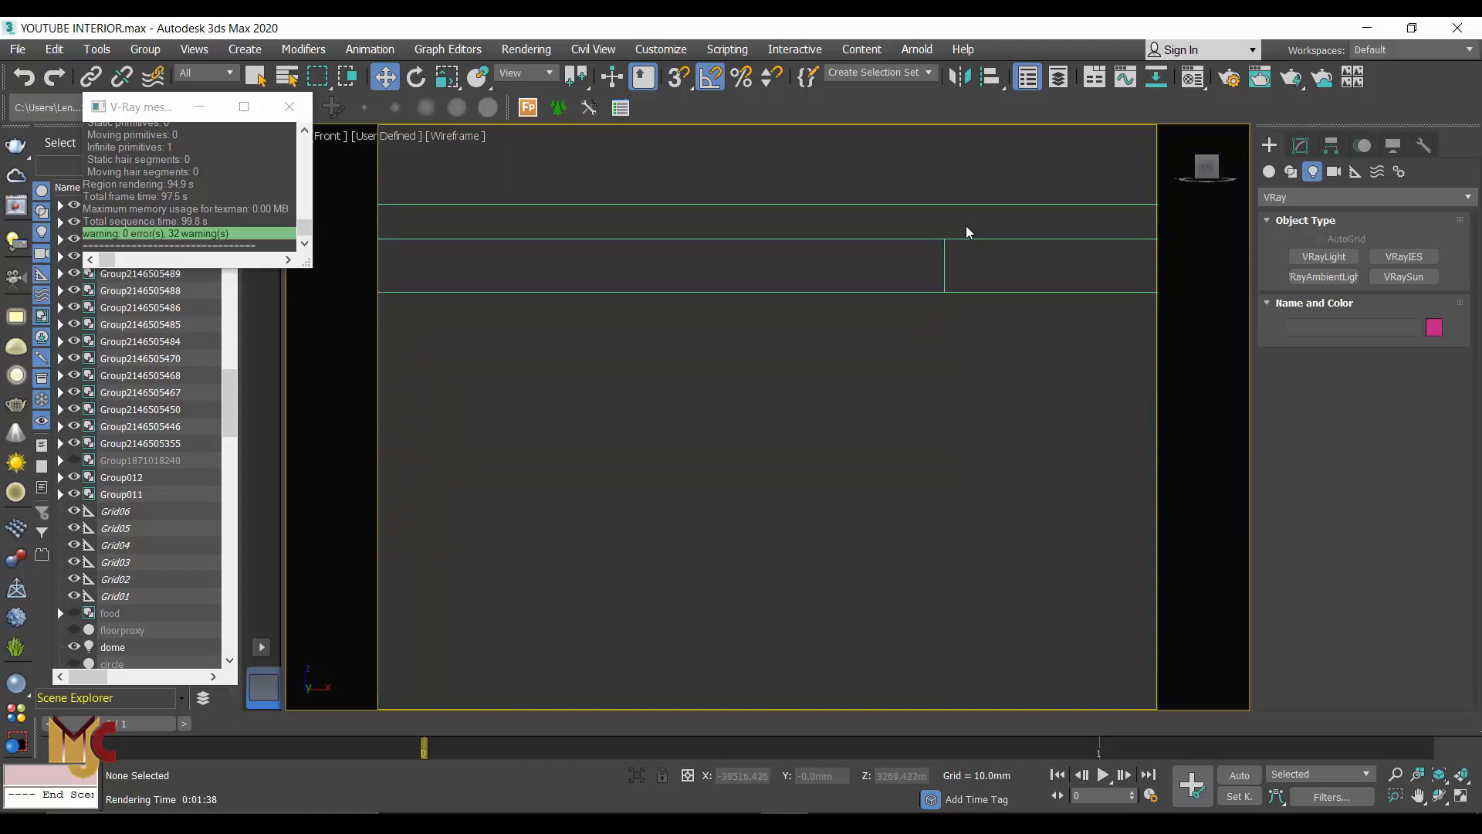
pyautogui.scroll(-5, 766, 316)
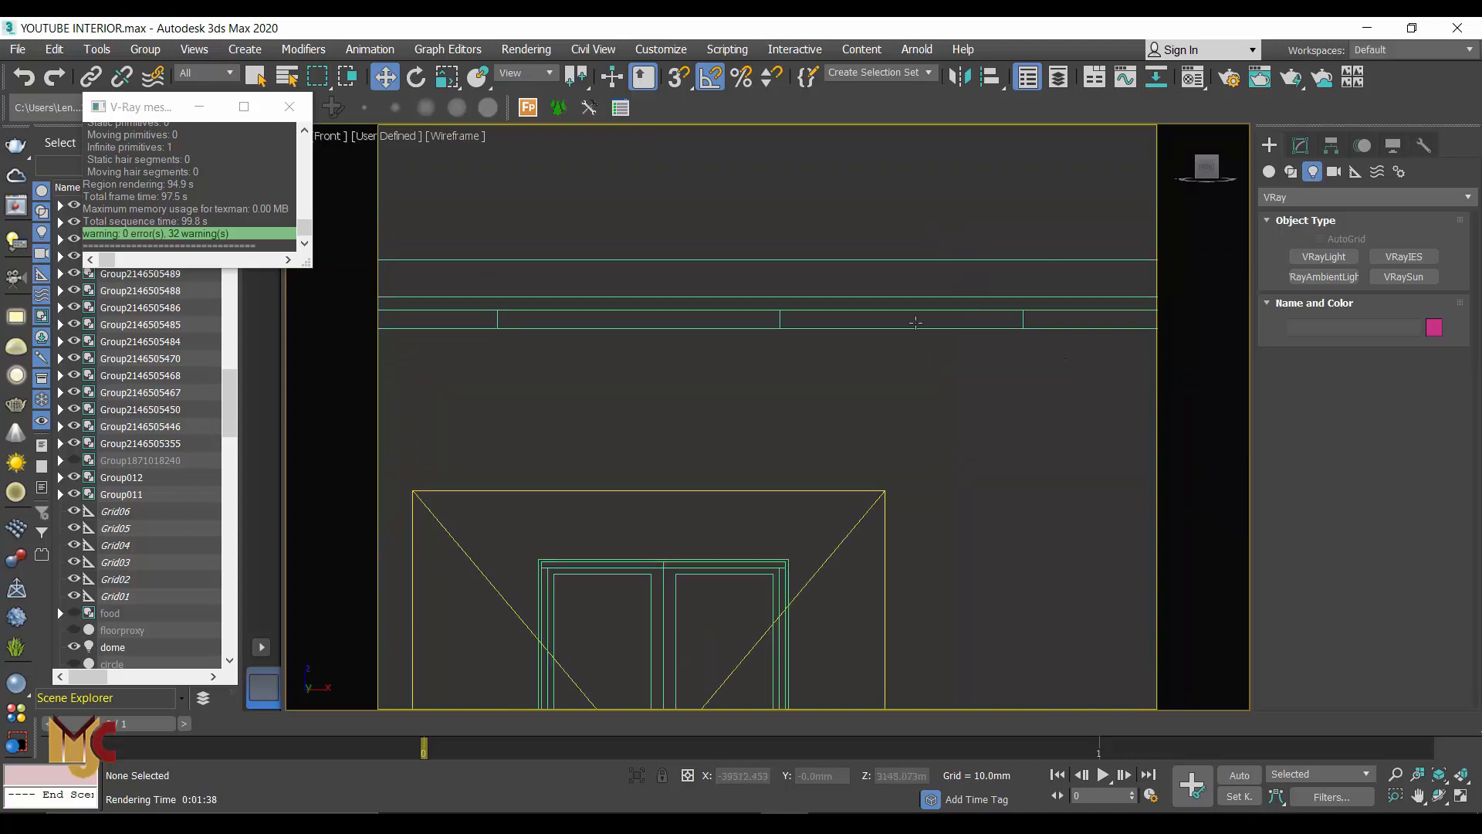
pyautogui.scroll(5, 766, 316)
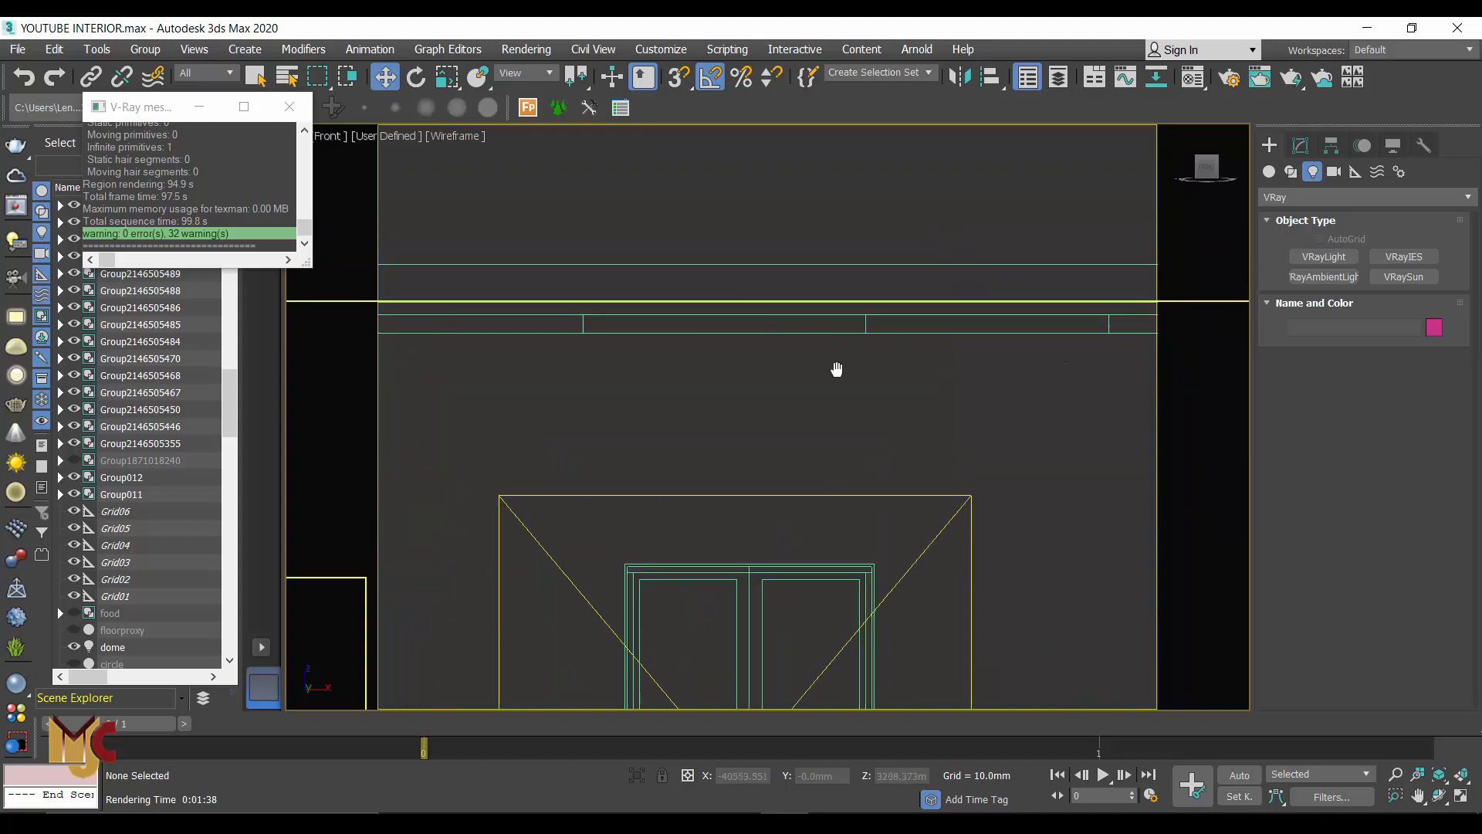
pyautogui.scroll(2, 842, 363)
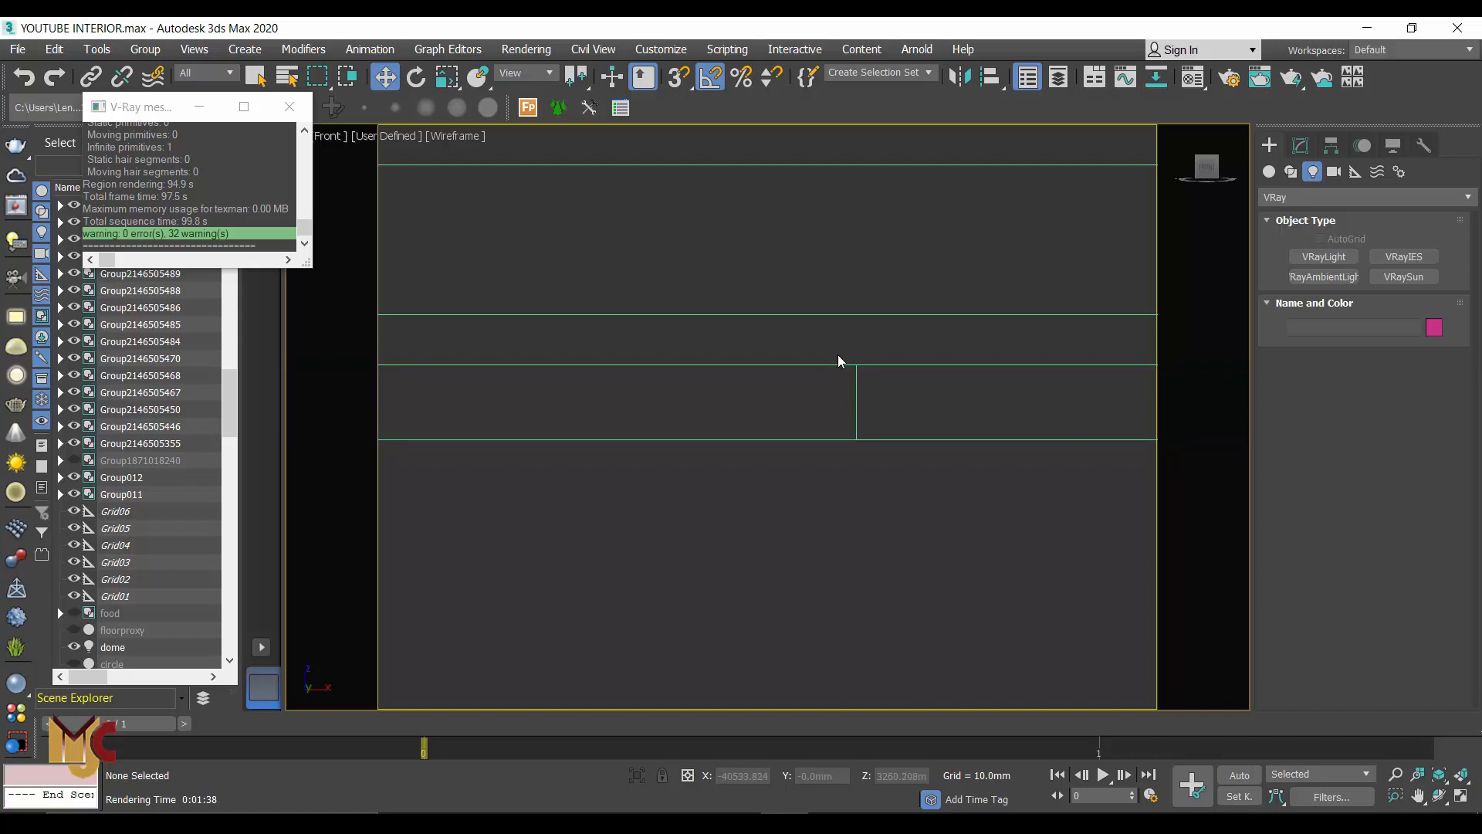
pyautogui.scroll(-2, 768, 421)
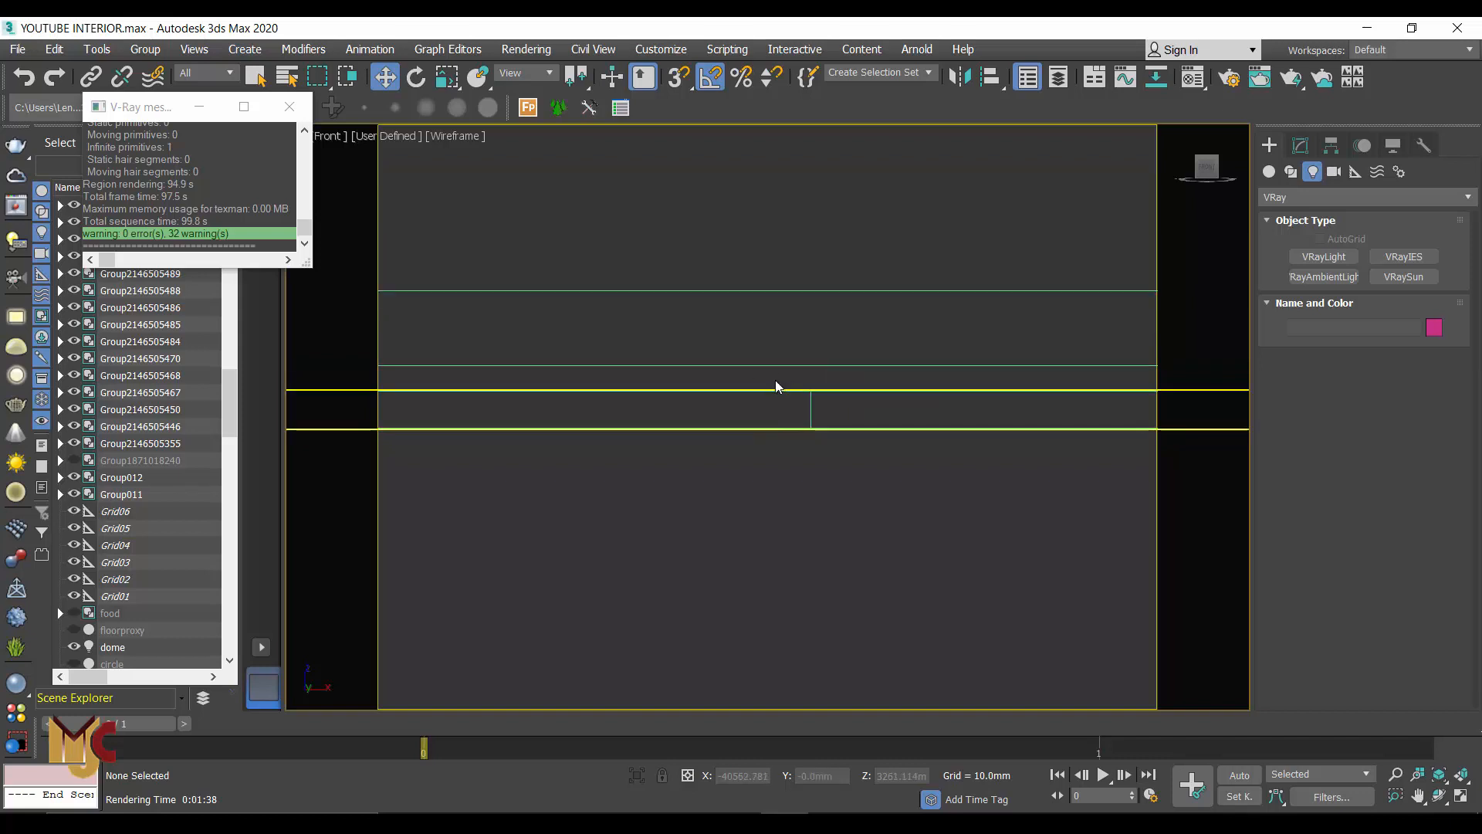
pyautogui.scroll(-2, 776, 386)
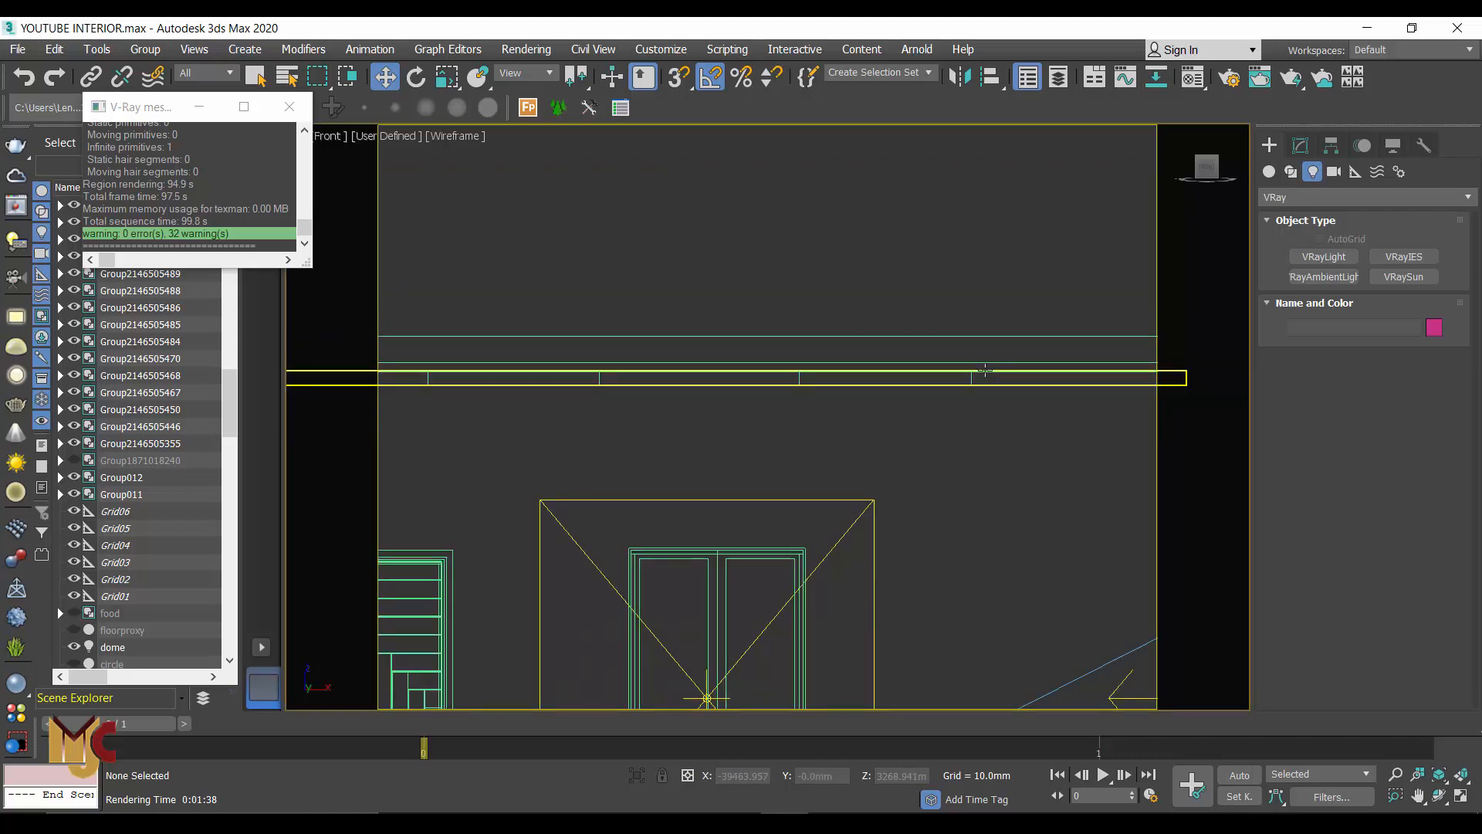
pyautogui.scroll(3, 980, 376)
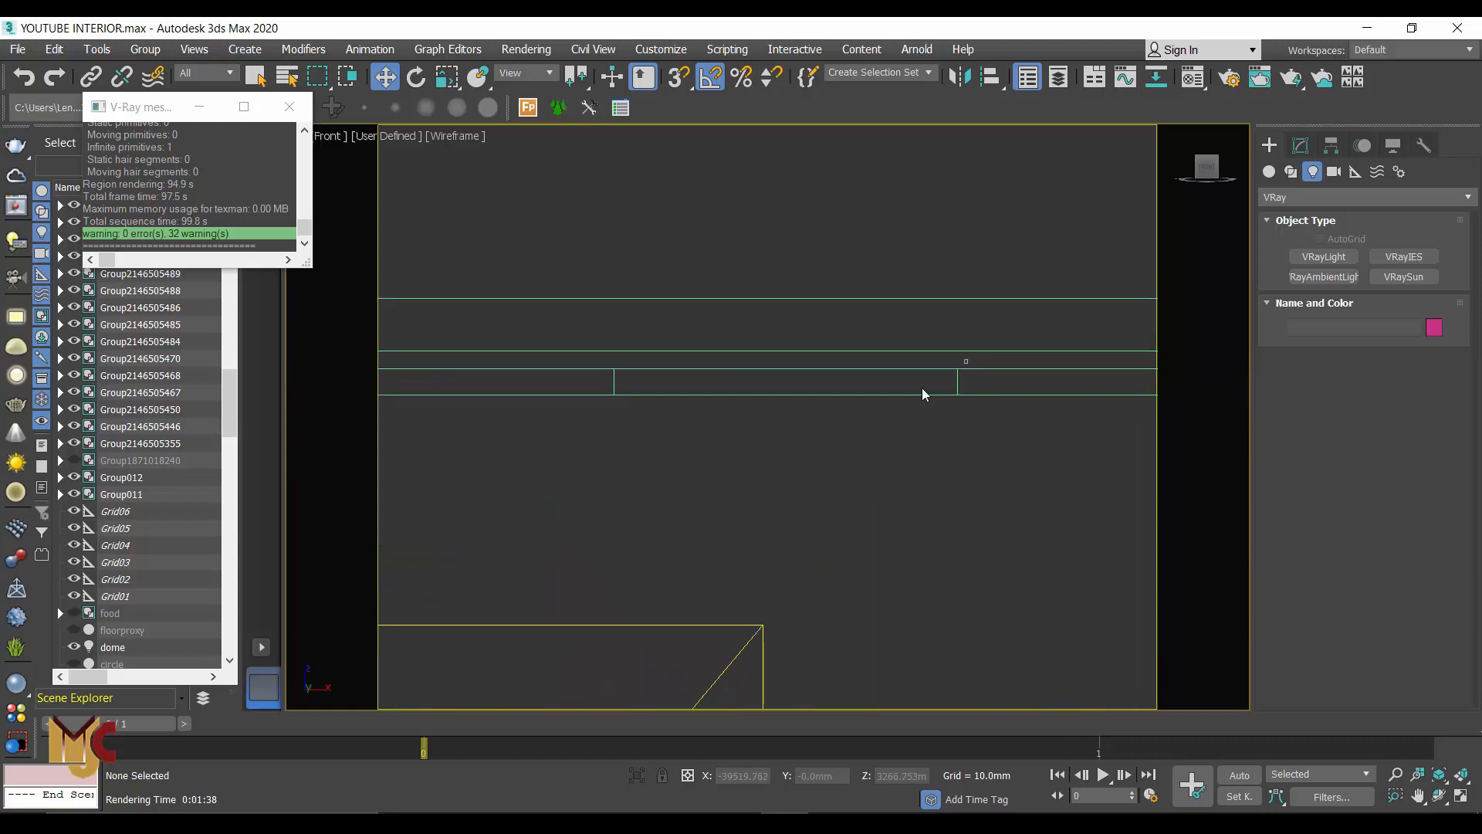
pyautogui.moveTo(966, 359); pyautogui.dragTo(539, 456)
pyautogui.scroll(-2, 625, 462)
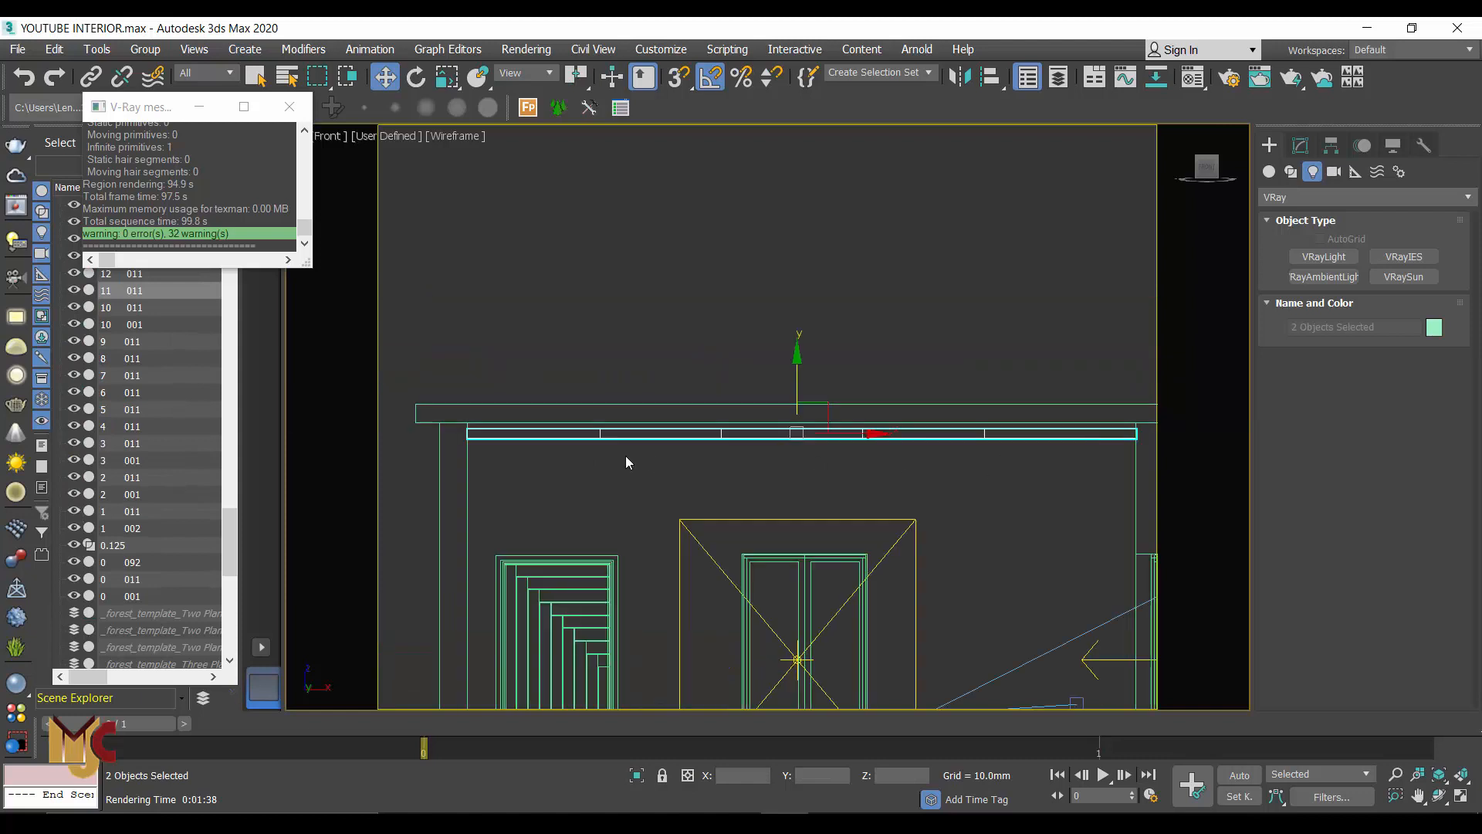
pyautogui.scroll(2, 704, 442)
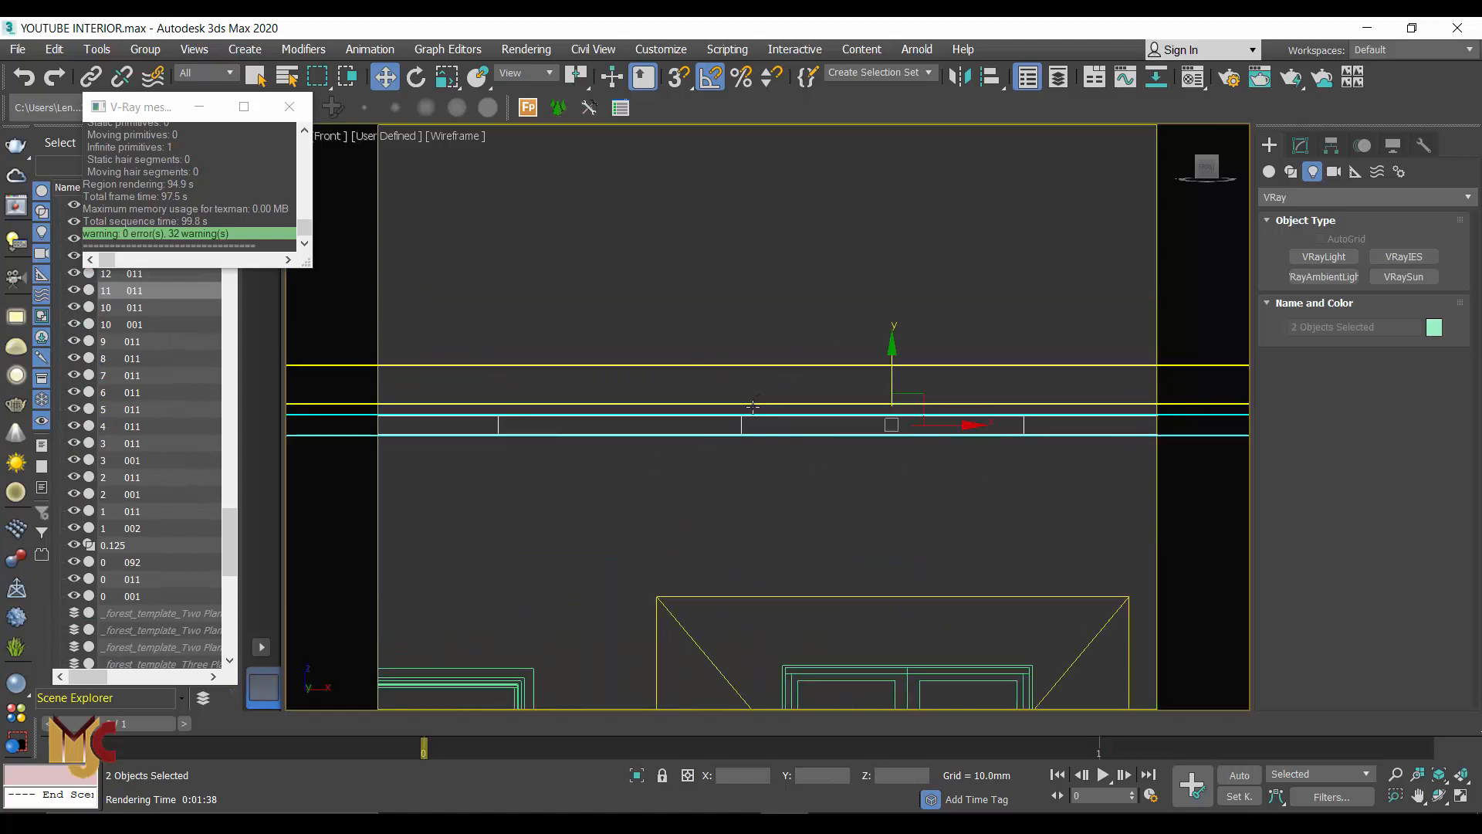
pyautogui.scroll(2, 757, 409)
pyautogui.scroll(-2, 641, 503)
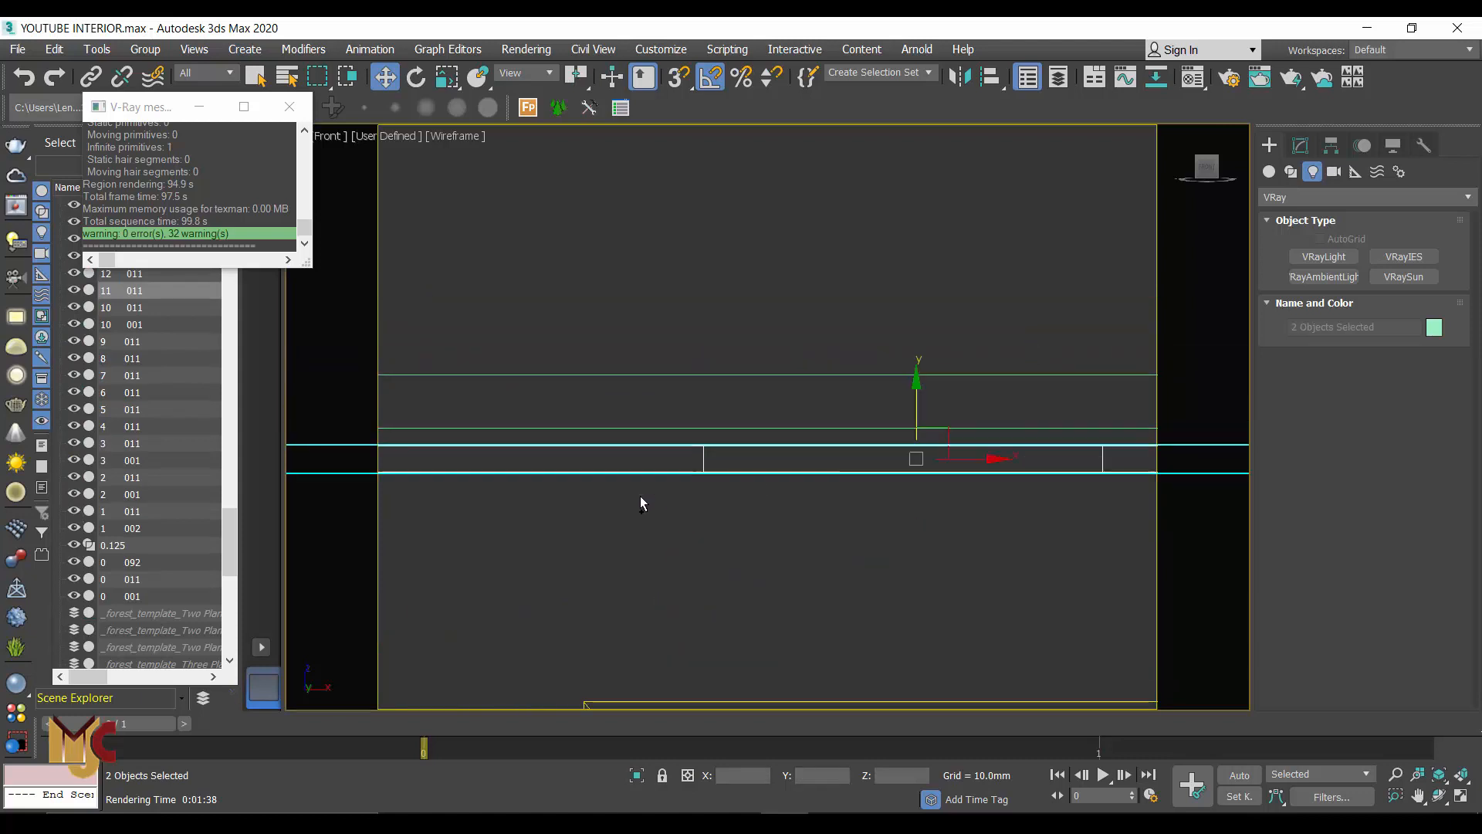
pyautogui.scroll(-2, 803, 425)
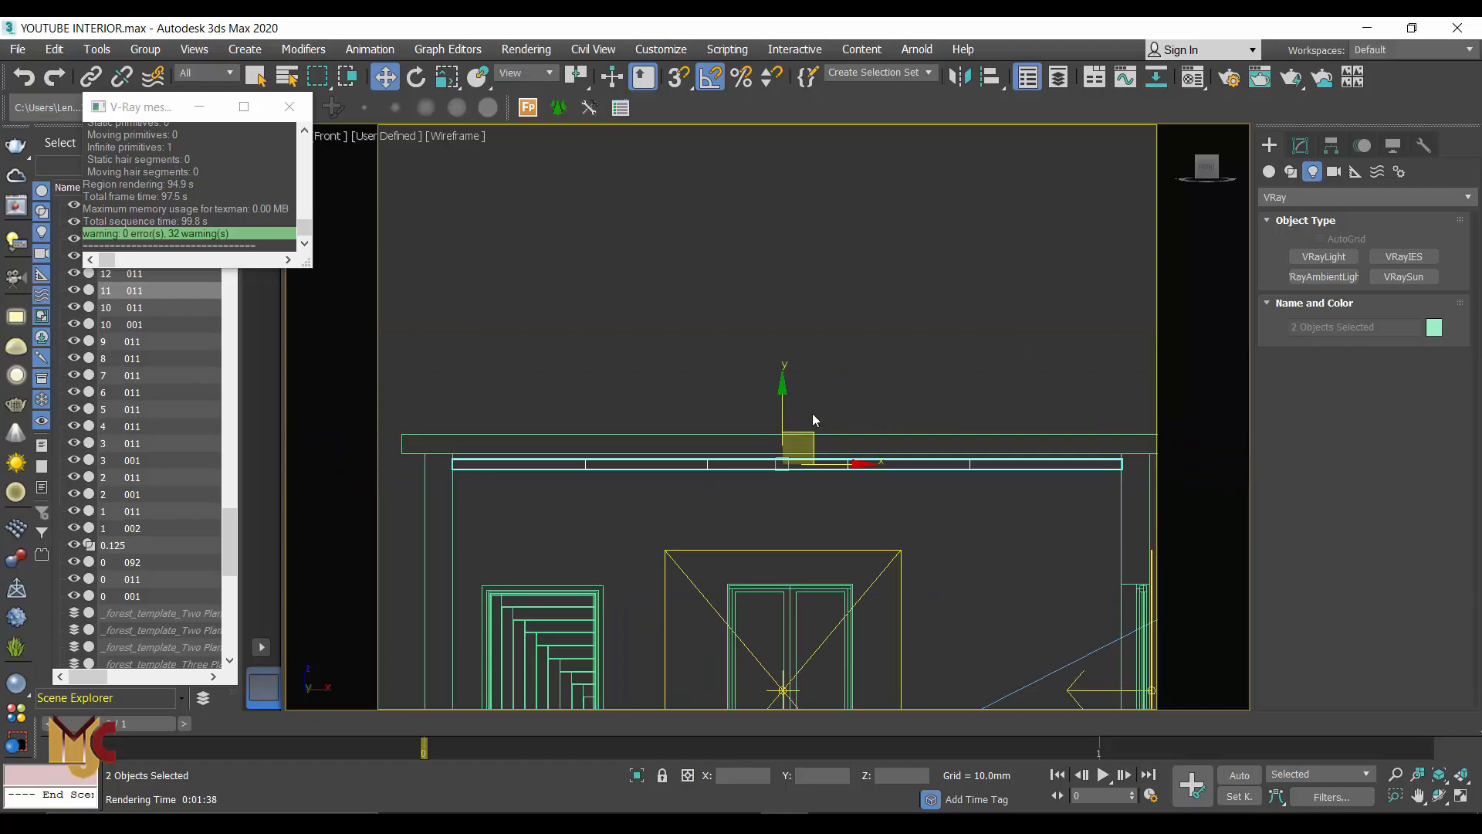
pyautogui.rightClick(853, 331)
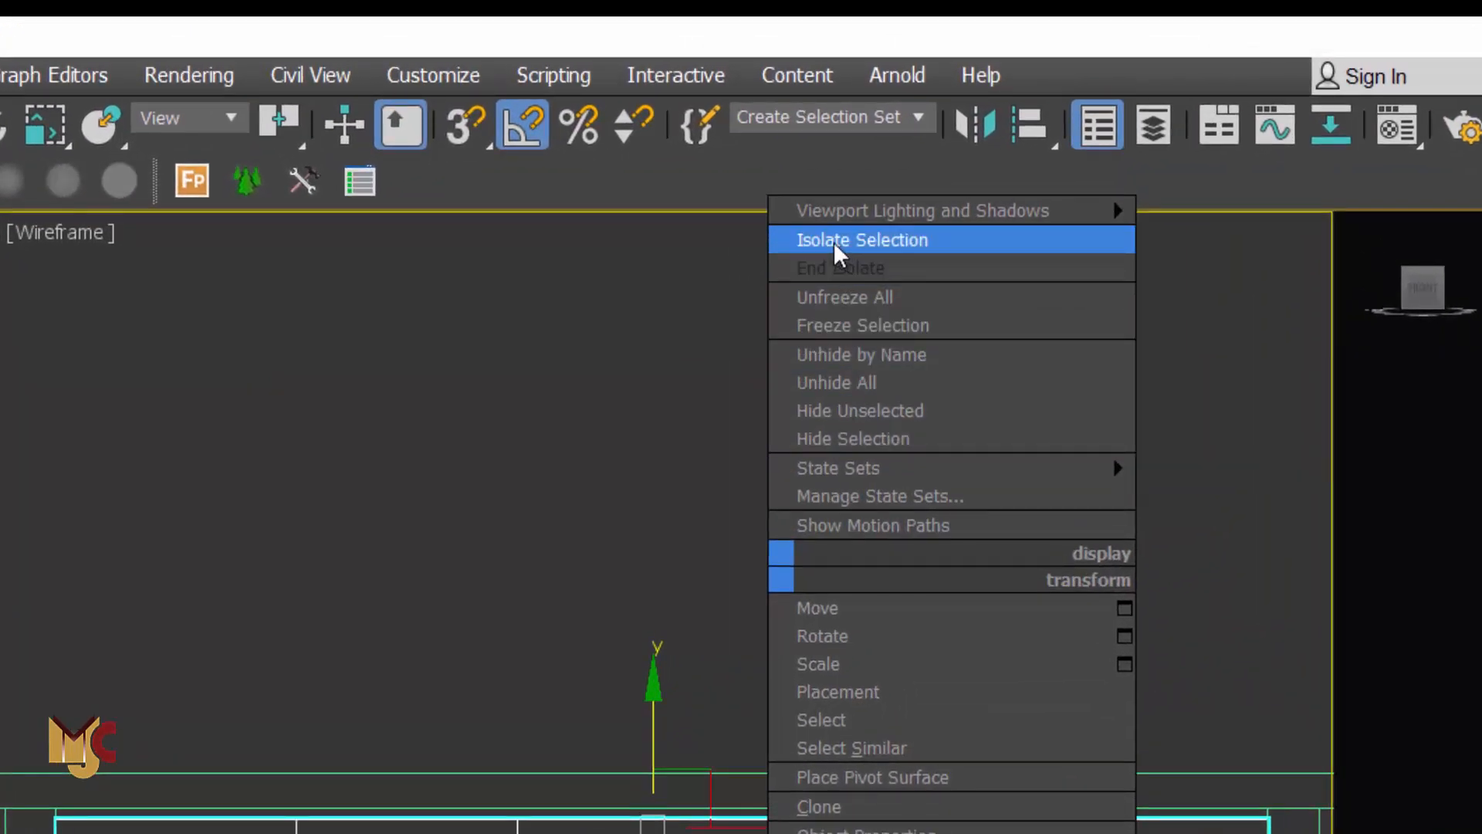
pyautogui.click(834, 241)
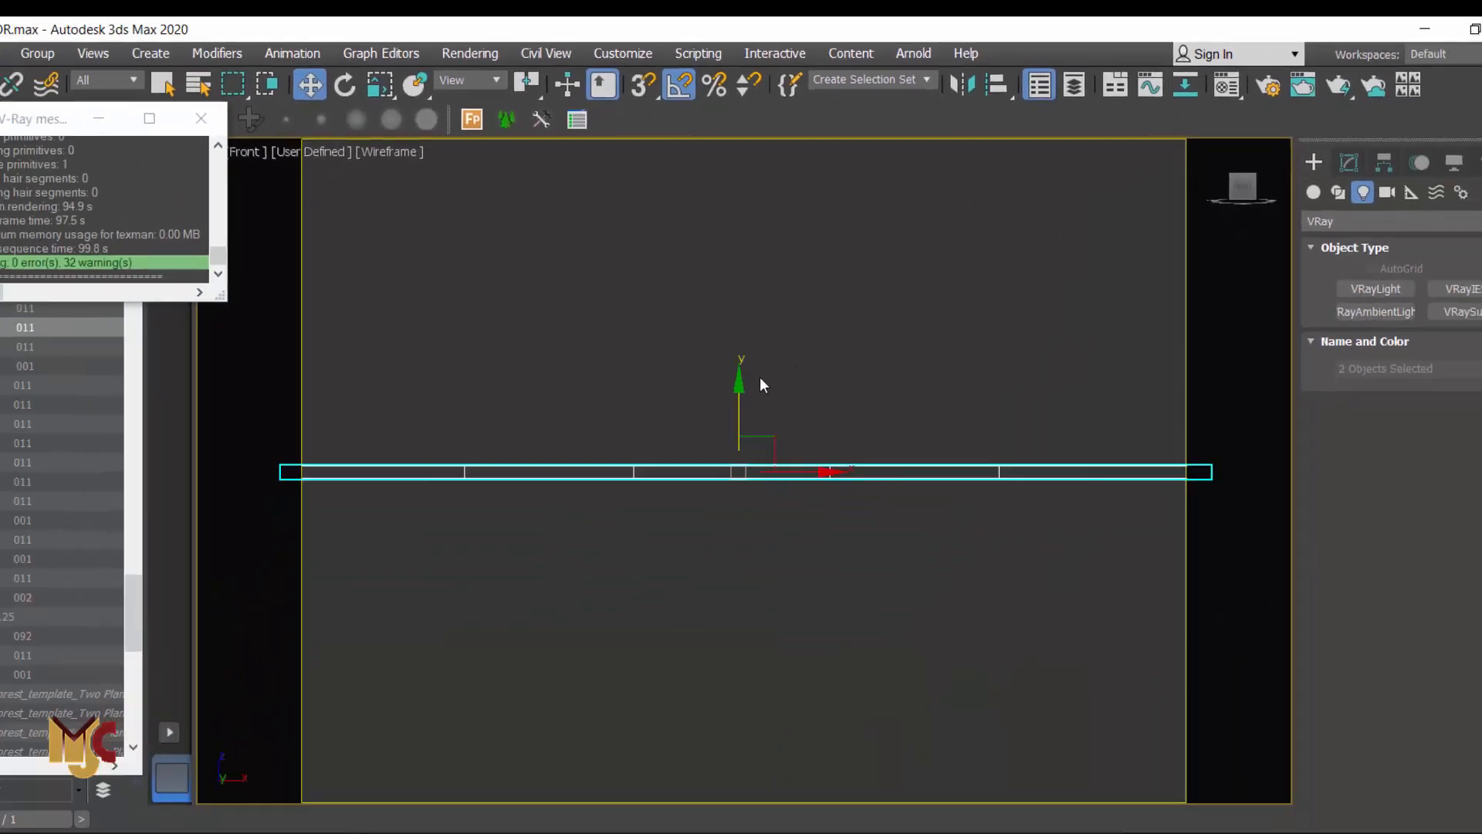
# Step: Show the isolated ceiling objects in the Top view and clear the selection
pyautogui.moveTo(615, 675); pyautogui.dragTo(576, 827, button='middle')
pyautogui.moveTo(740, 465); pyautogui.dragTo(824, 438, button='middle')
pyautogui.scroll(3, 761, 493)
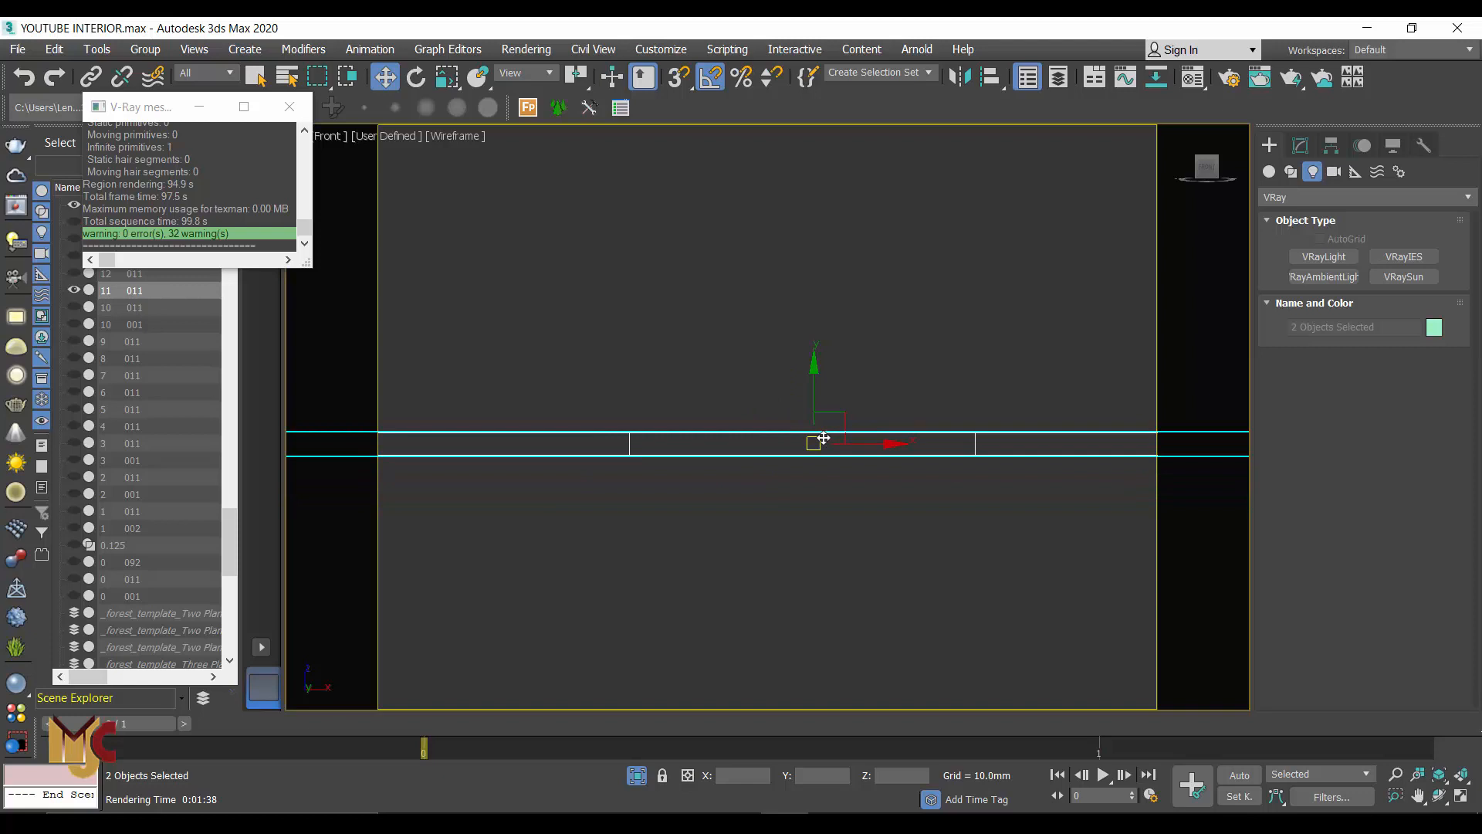
pyautogui.press('t')
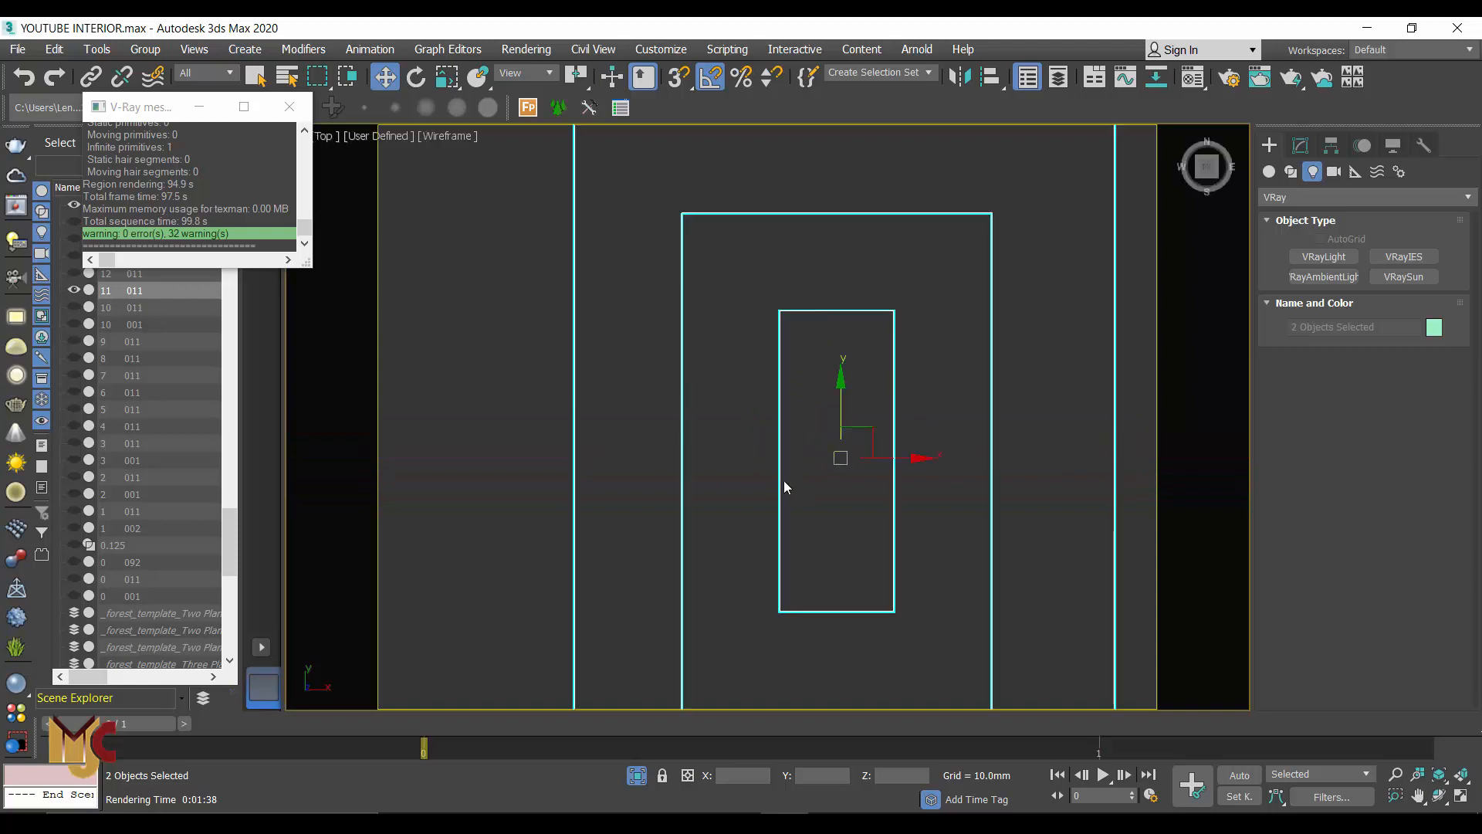
pyautogui.scroll(-2, 785, 480)
pyautogui.click(910, 354)
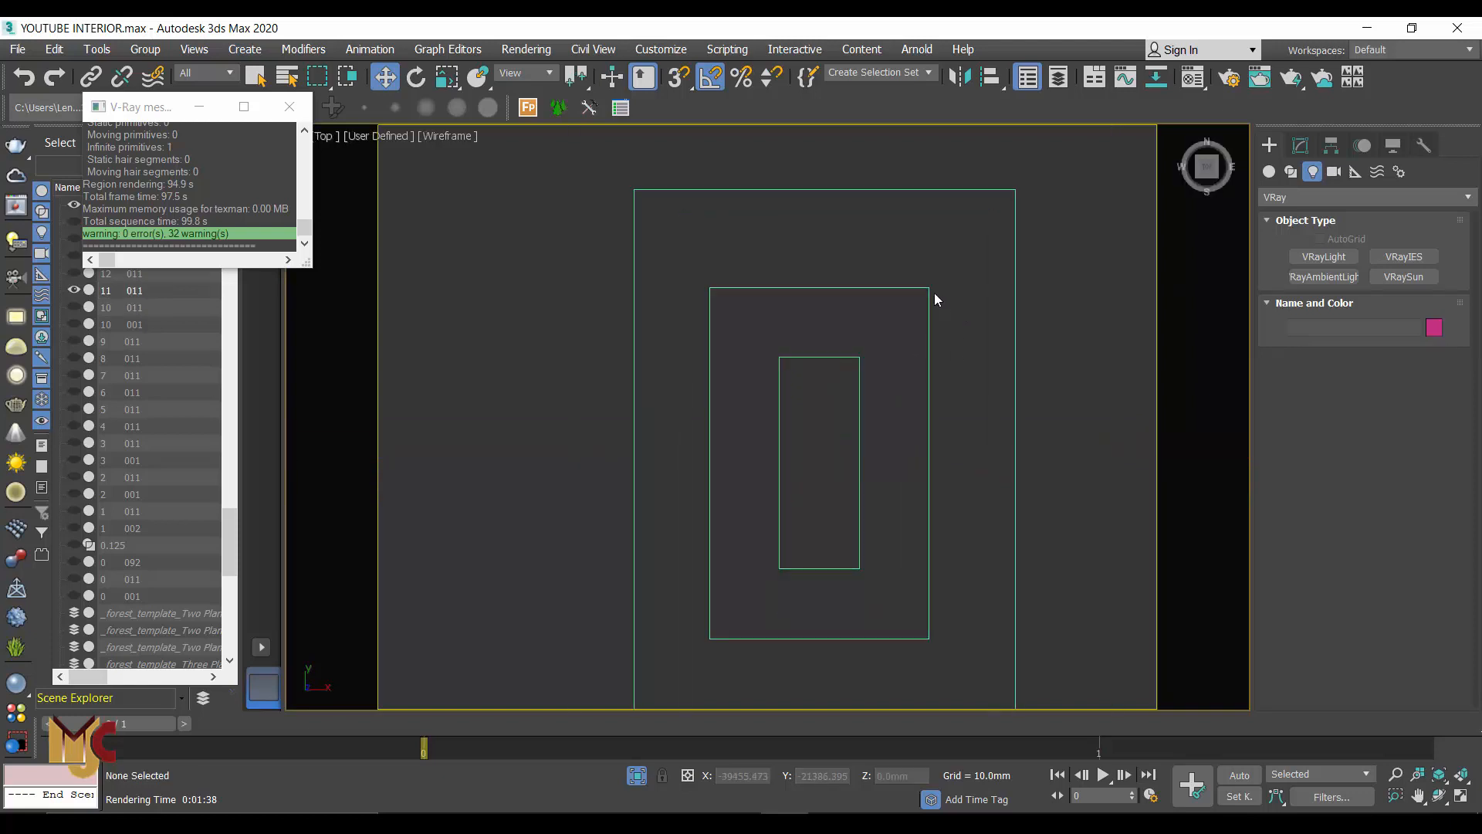
pyautogui.moveTo(914, 346); pyautogui.dragTo(850, 300, button='middle')
# Step: Select both the inner ceiling panel and the surrounding frame, and convert them to Editable Poly
pyautogui.click(857, 303)
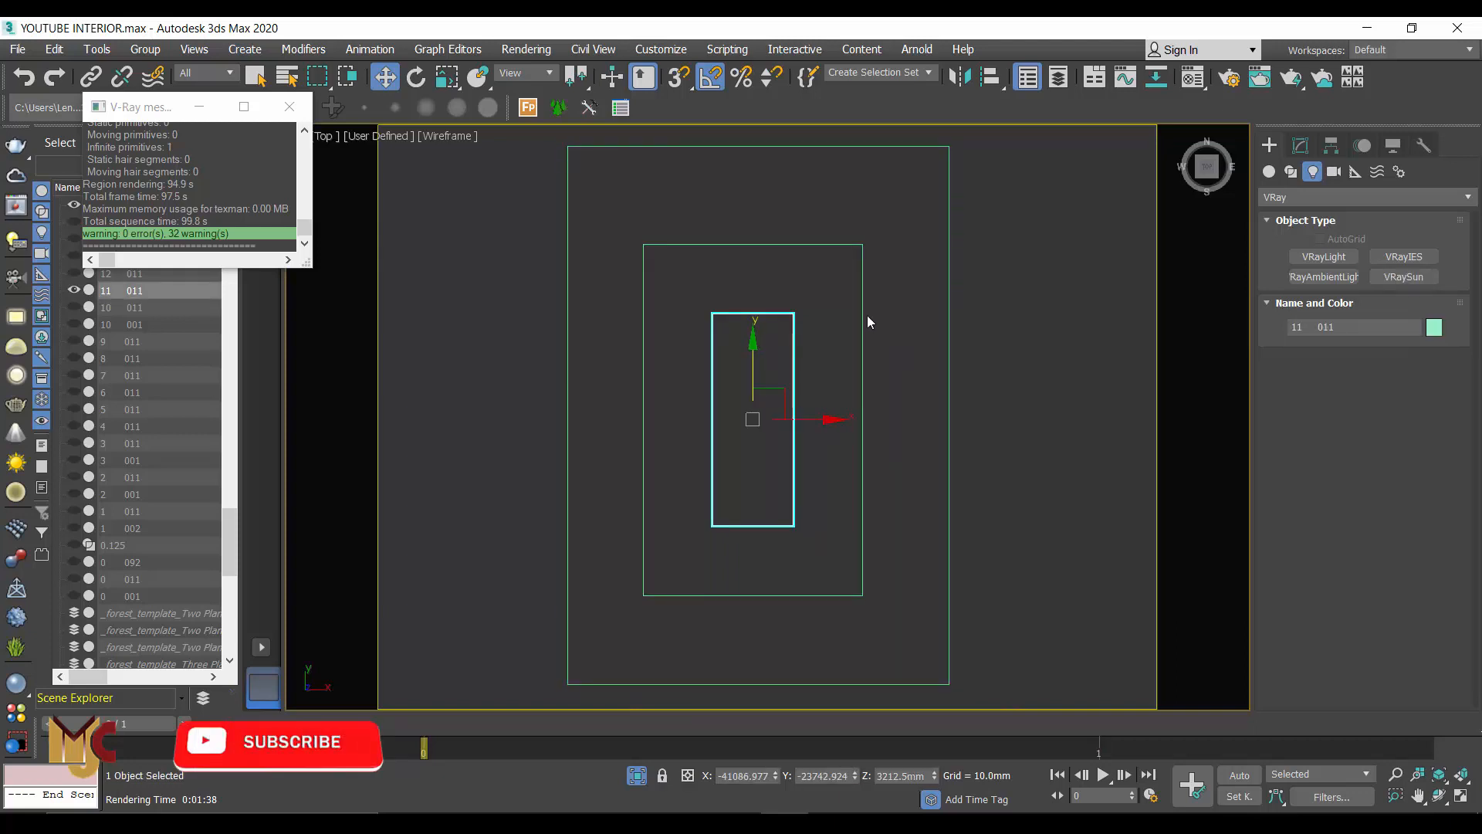
pyautogui.click(794, 330)
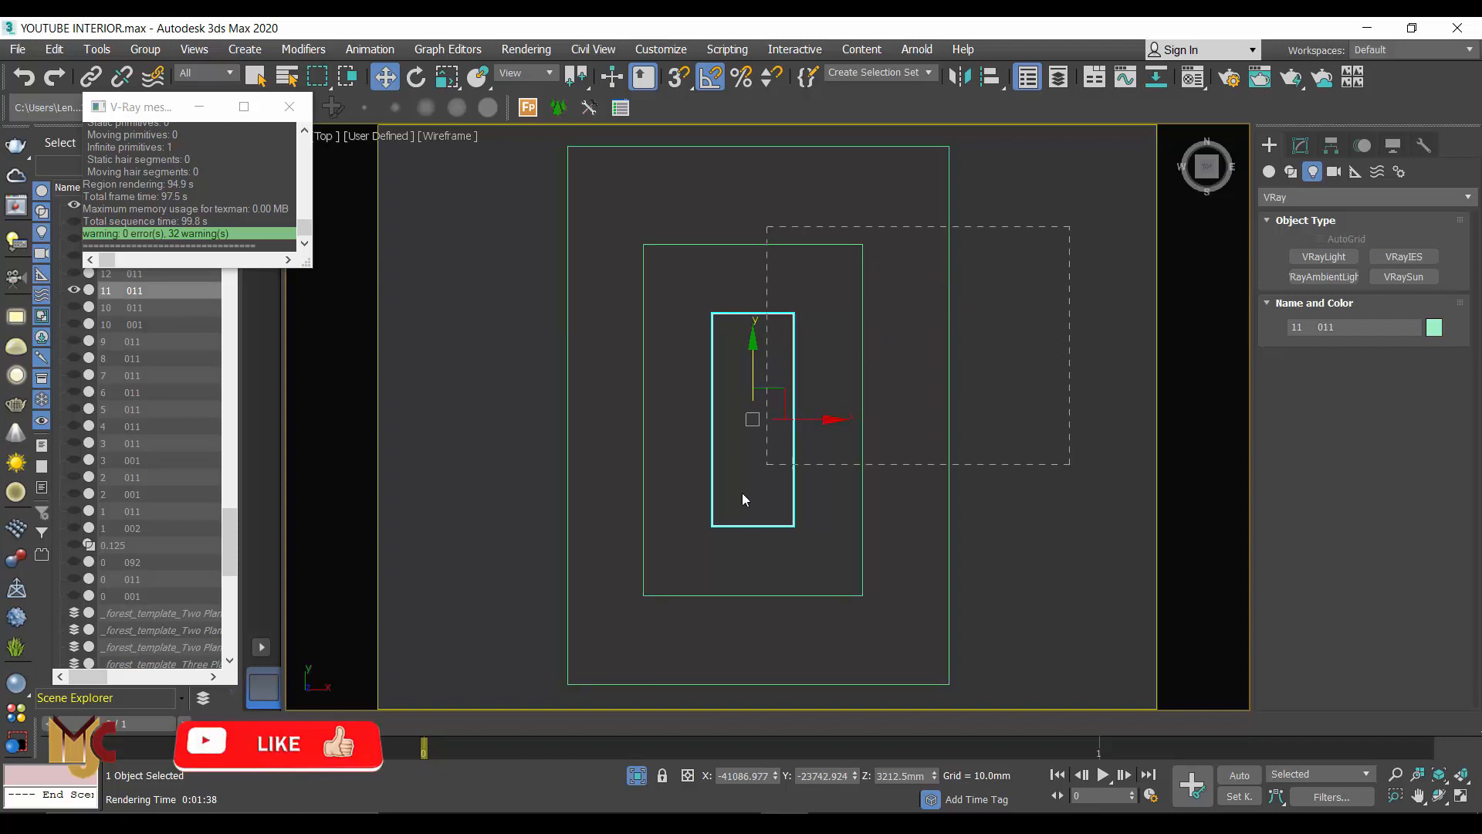
pyautogui.moveTo(610, 613); pyautogui.dragTo(600, 610)
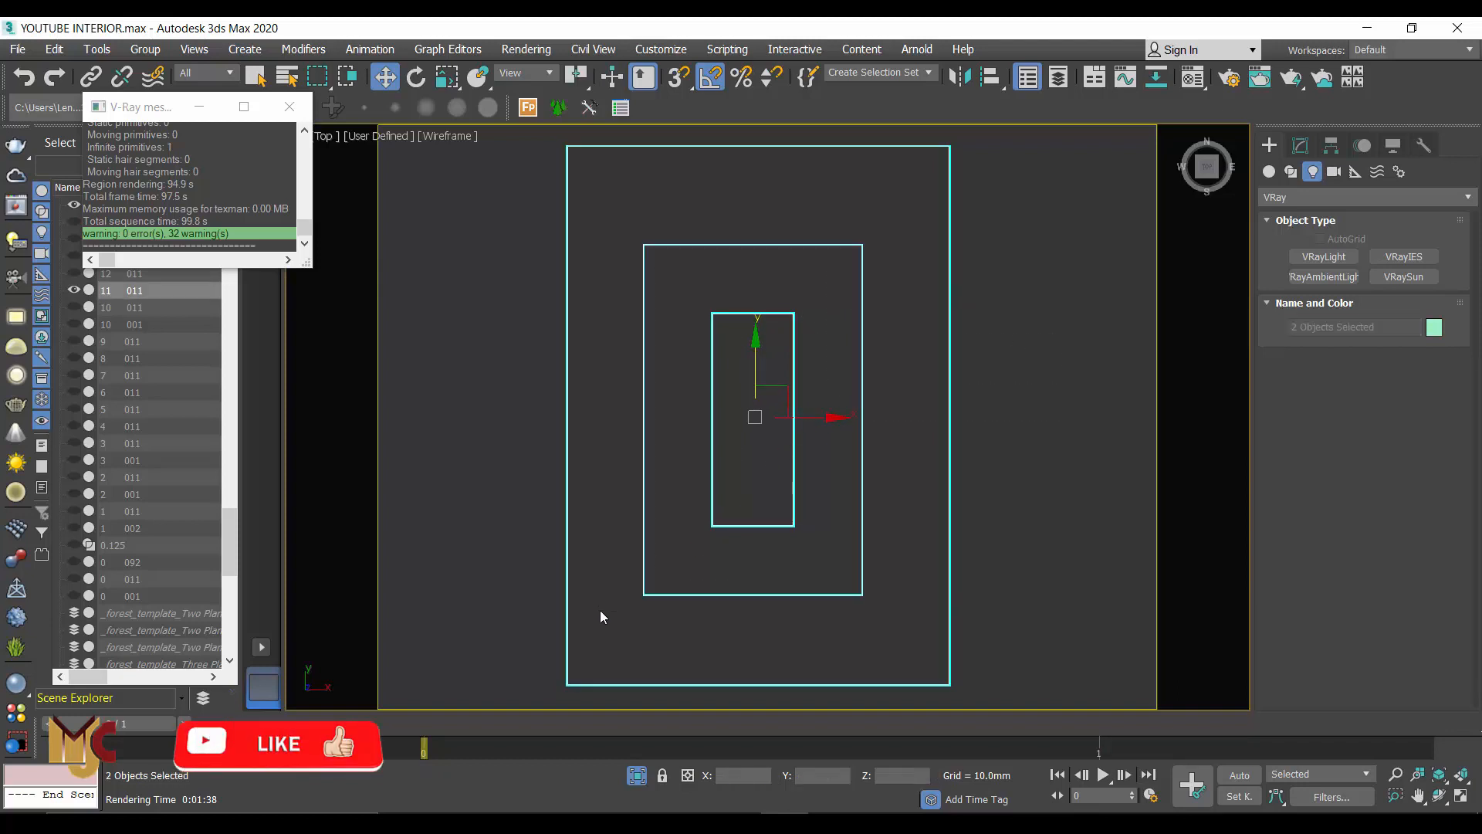
pyautogui.rightClick(994, 261)
pyautogui.moveTo(1122, 460)
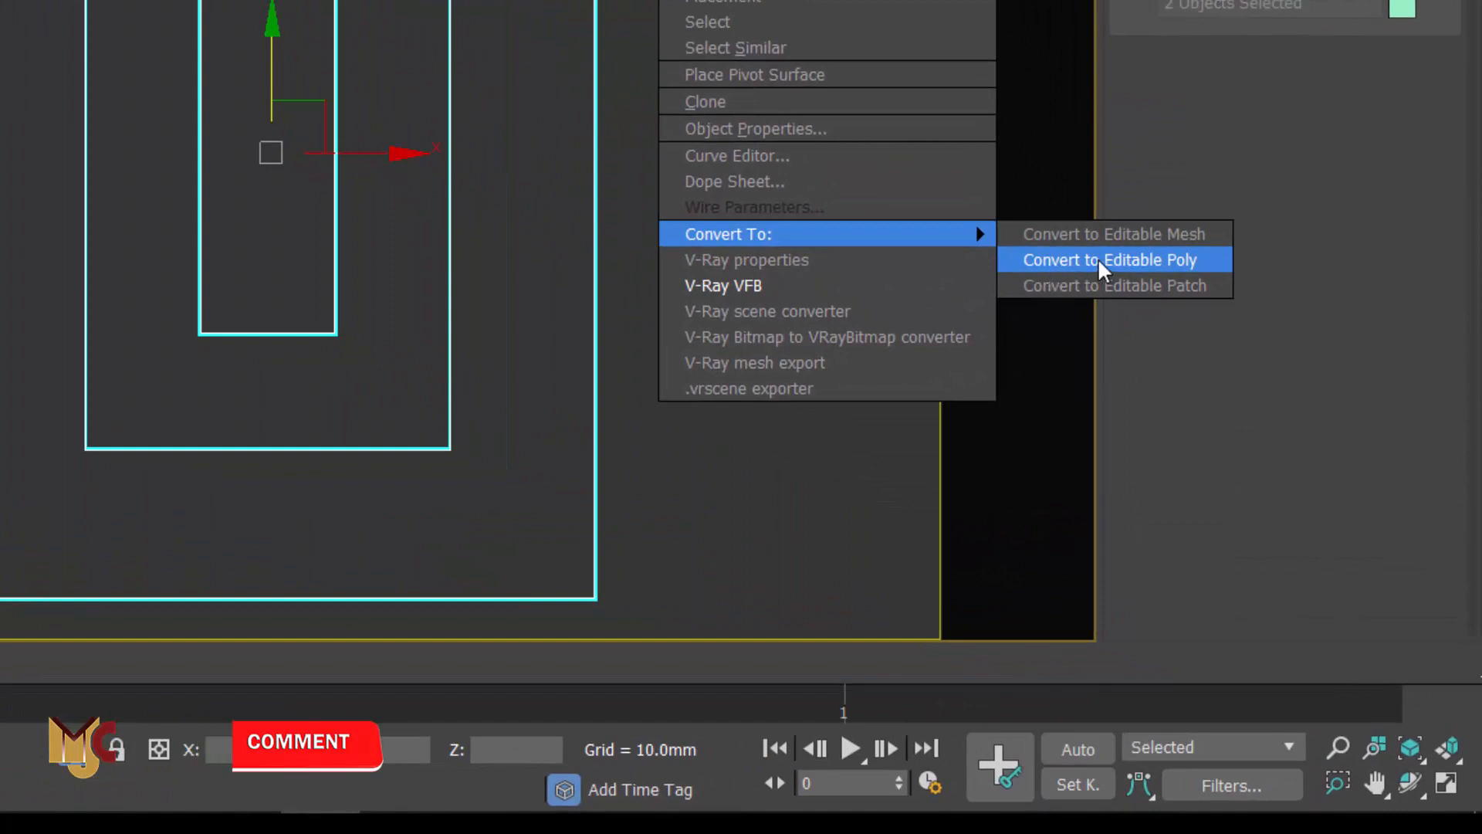
pyautogui.click(1098, 258)
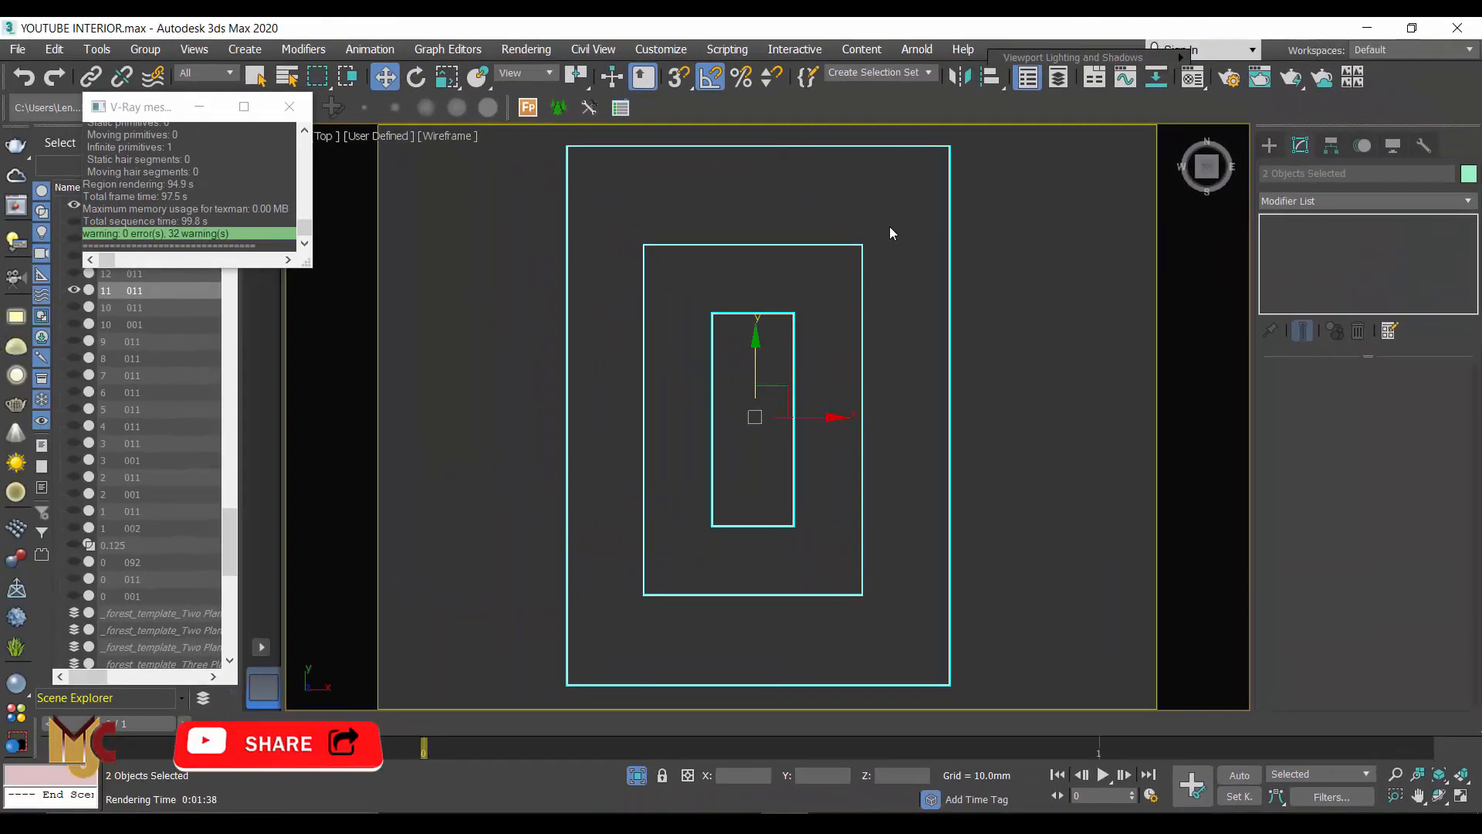
# Step: Select only the outer false-ceiling frame and enter its Edge sub-object level
pyautogui.click(837, 194)
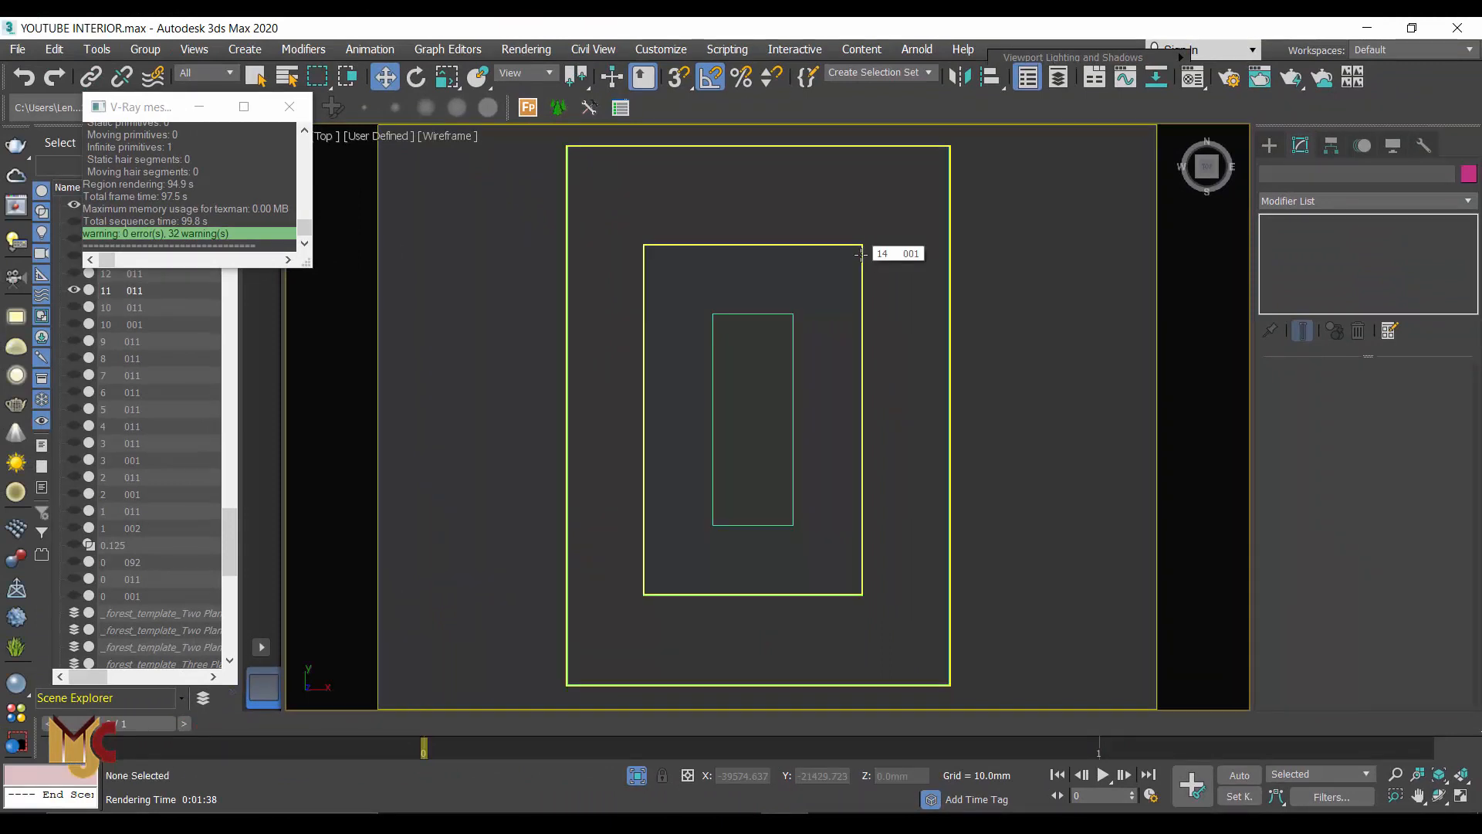
pyautogui.click(863, 246)
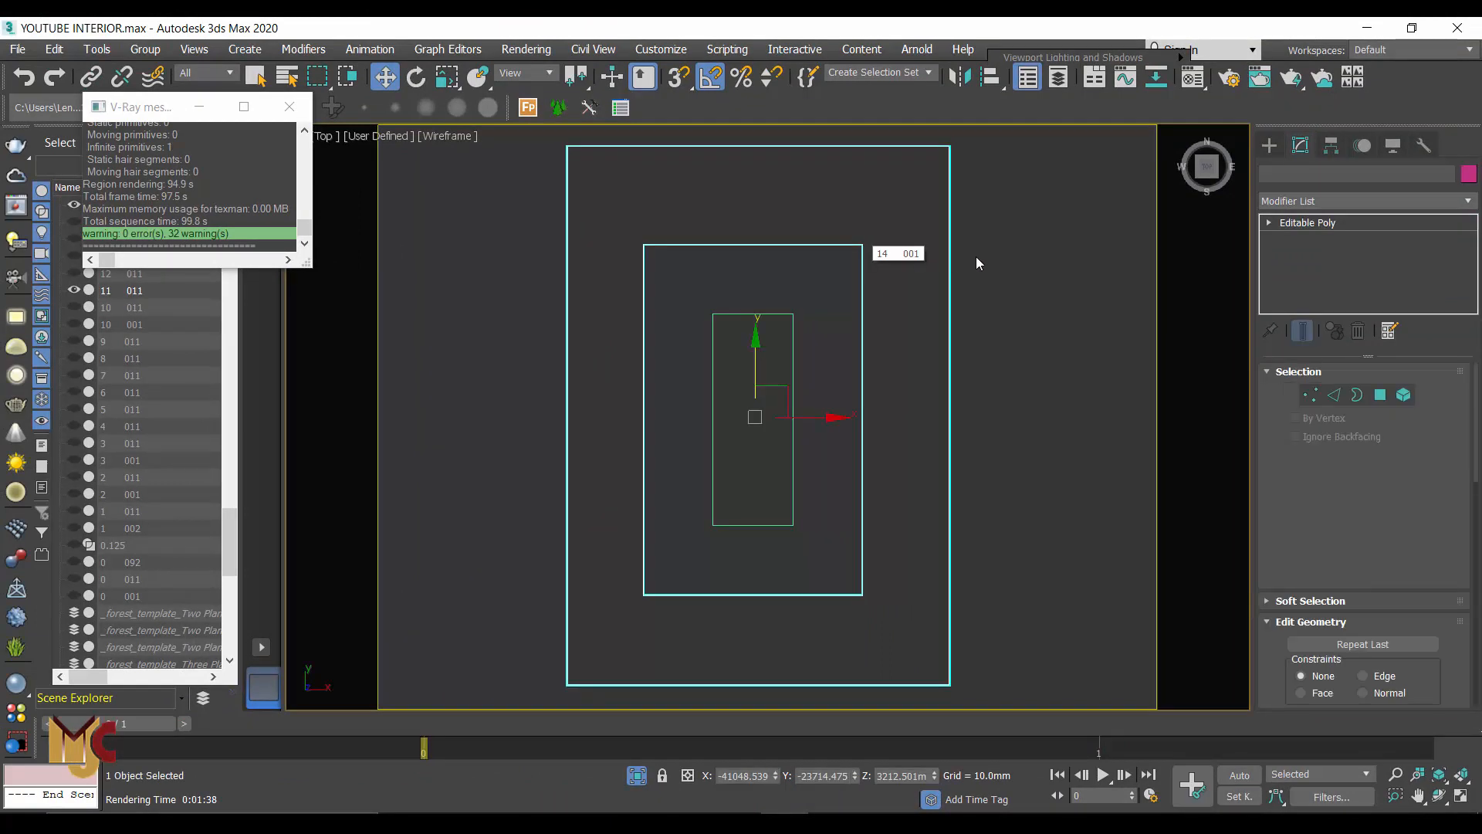
pyautogui.click(1274, 150)
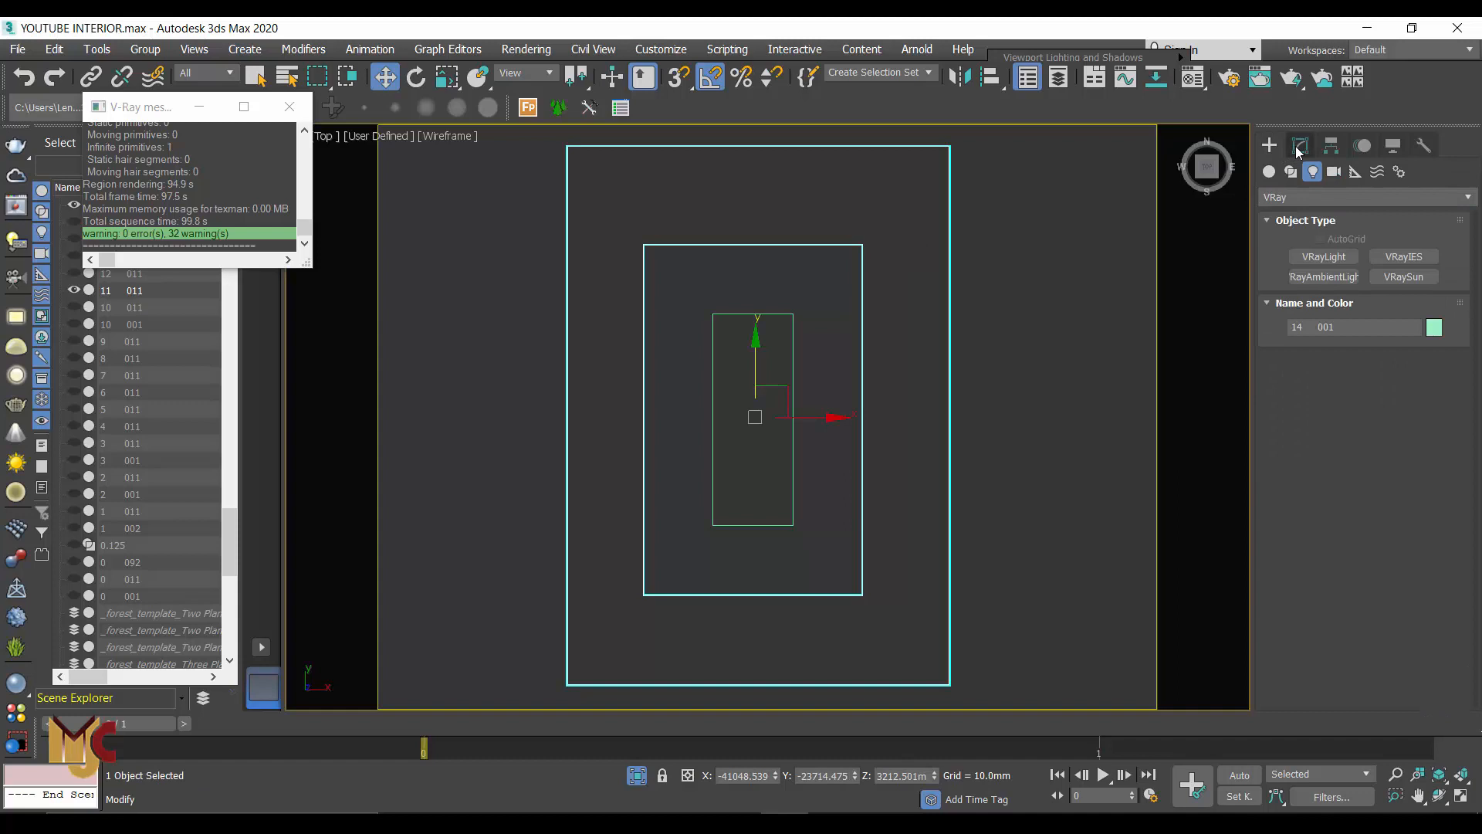
pyautogui.click(1300, 149)
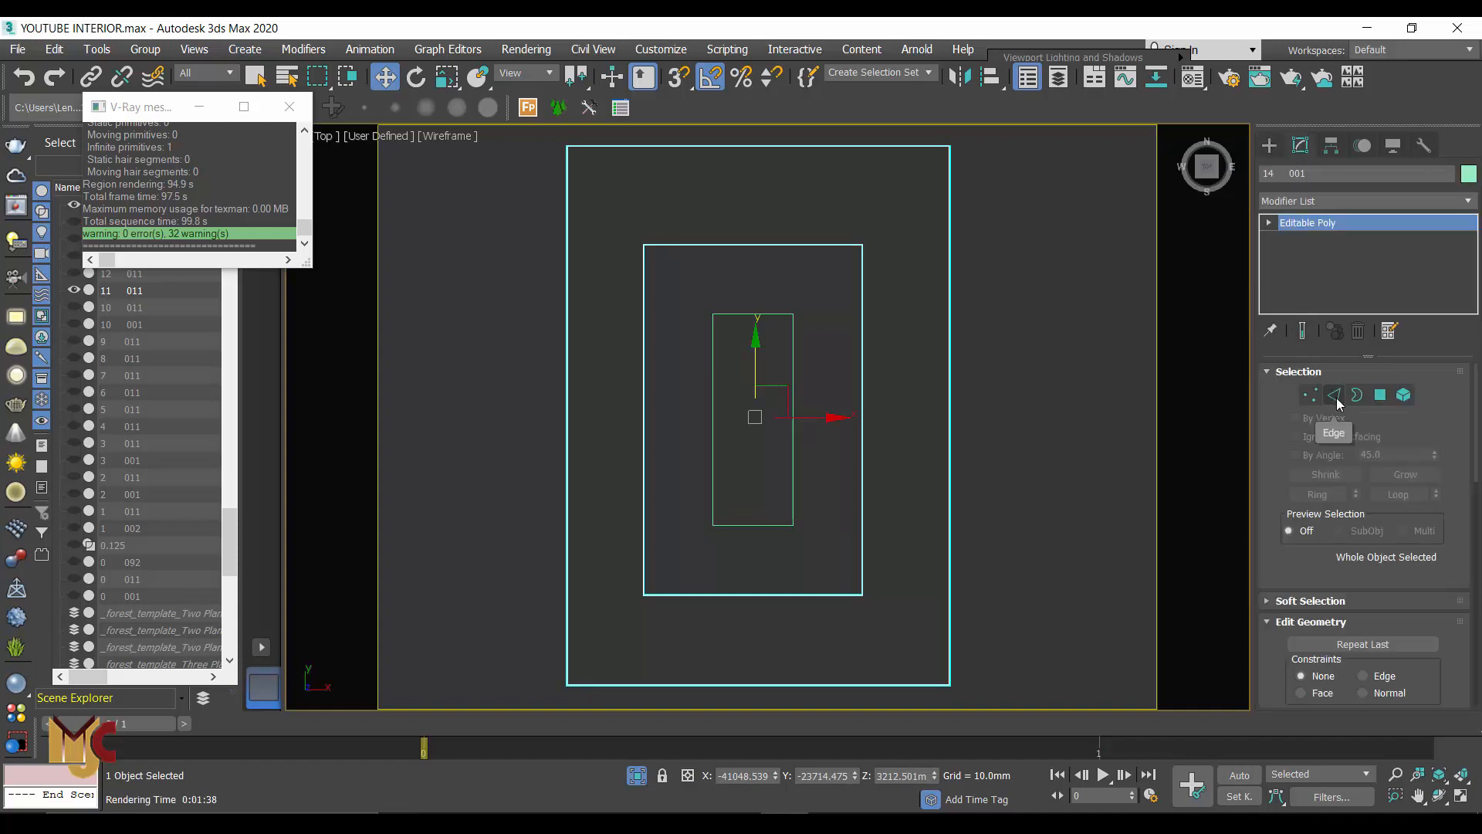
pyautogui.click(1336, 396)
pyautogui.click(1336, 396)
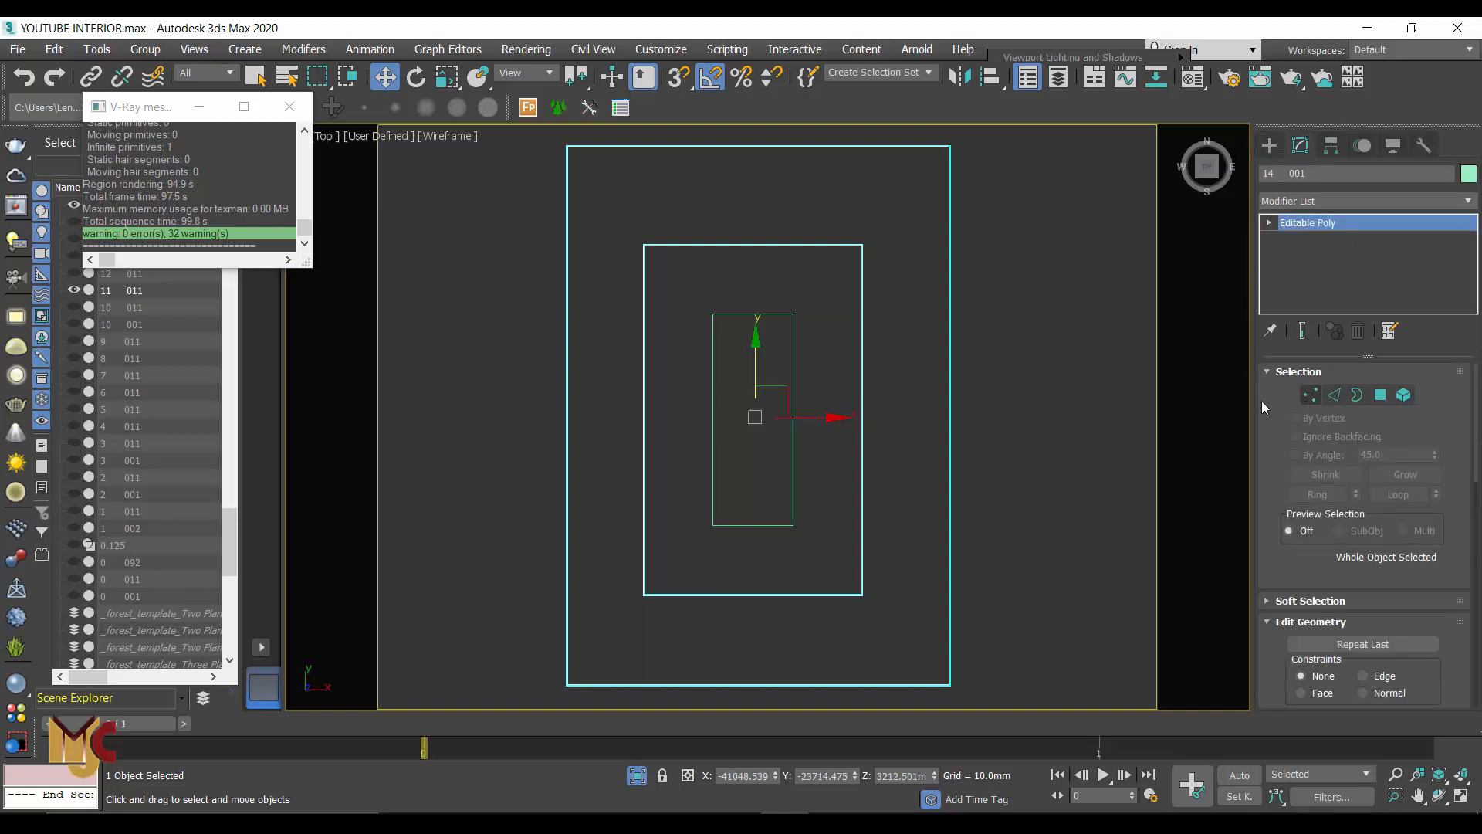
pyautogui.click(1334, 395)
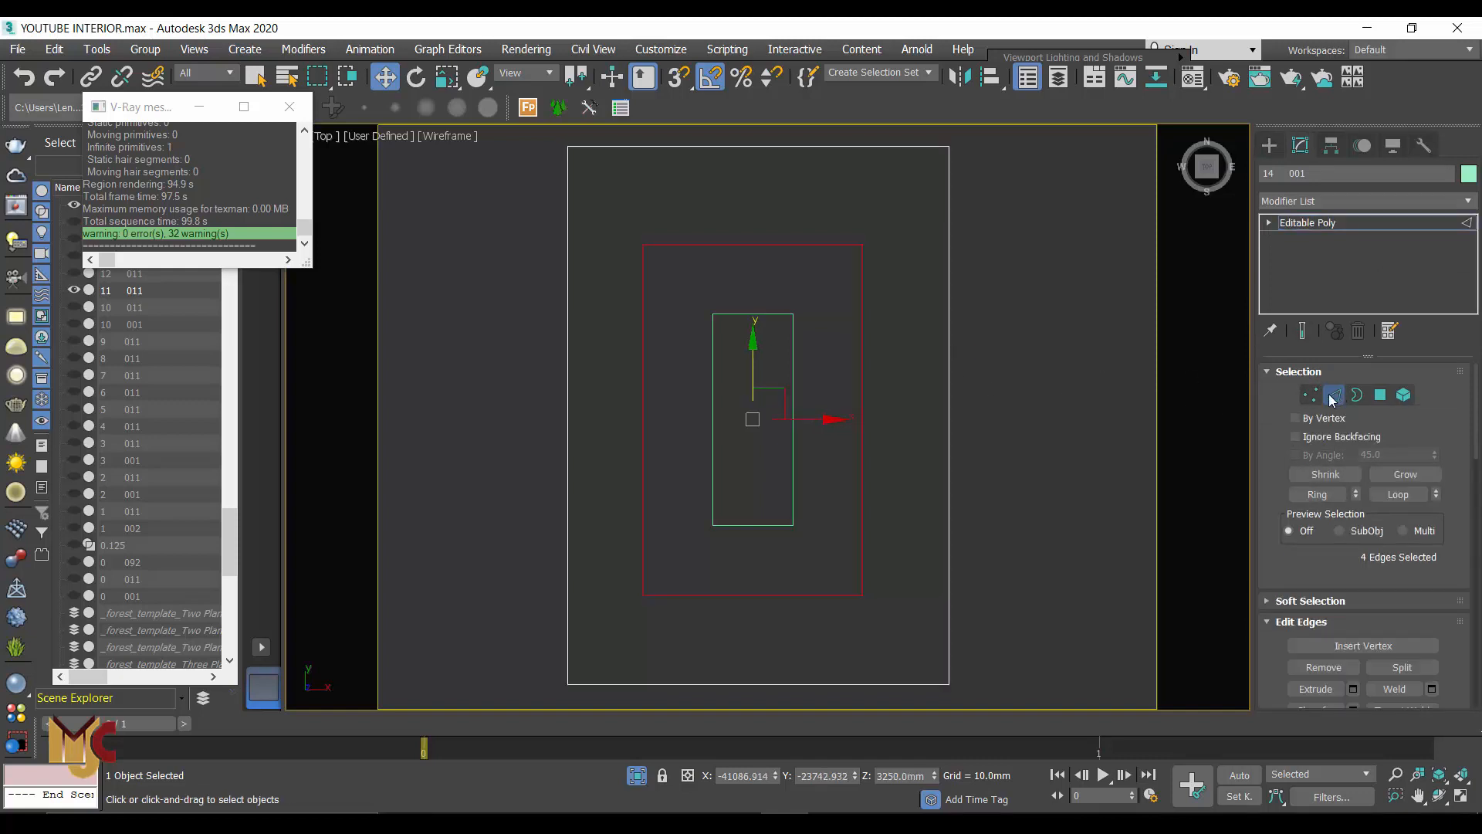
# Step: Clear the edge selection and select the four edges around the frame's inner opening
pyautogui.scroll(2, 876, 263)
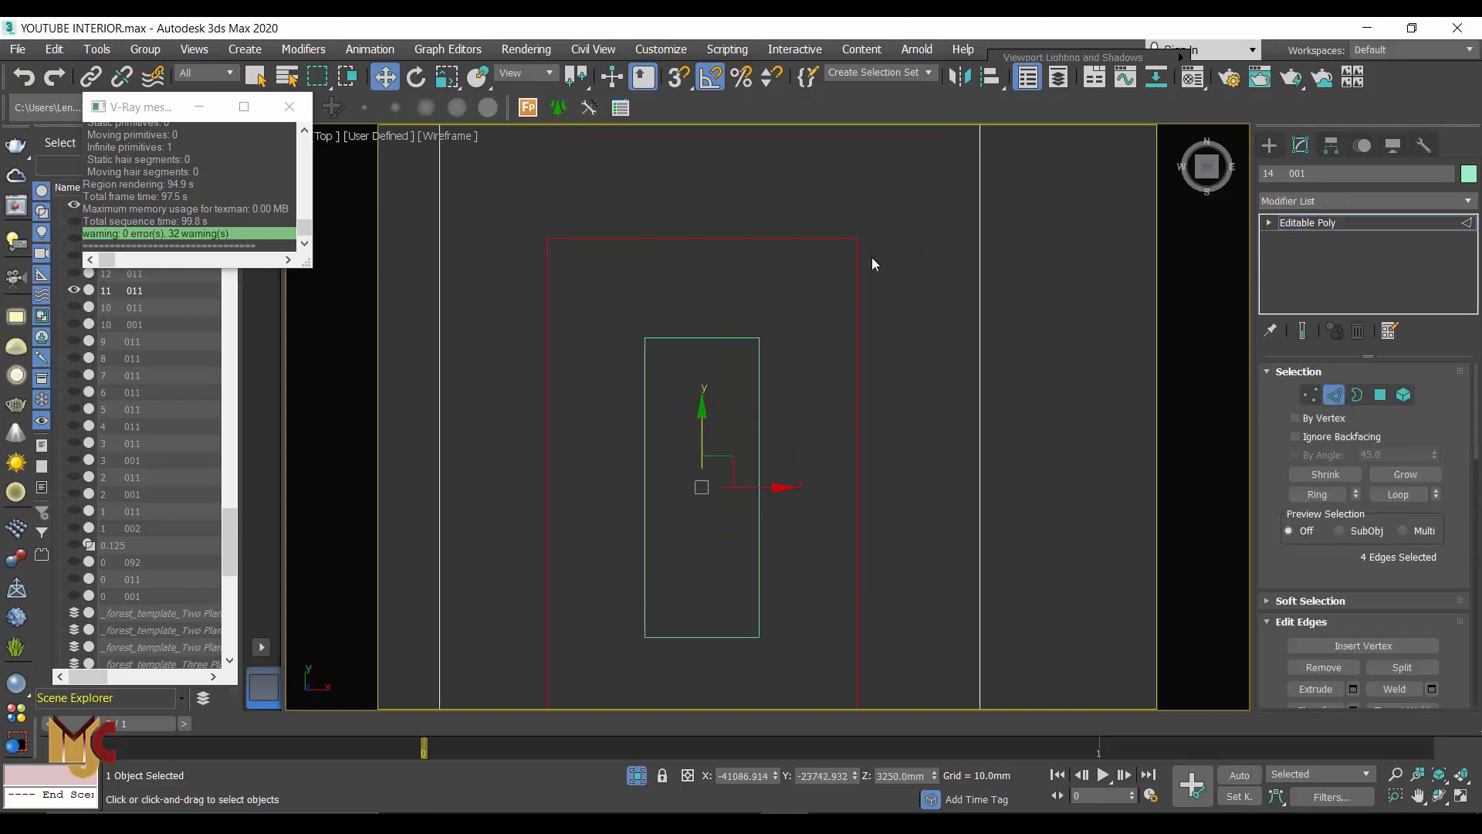
pyautogui.click(870, 264)
pyautogui.scroll(-2, 859, 234)
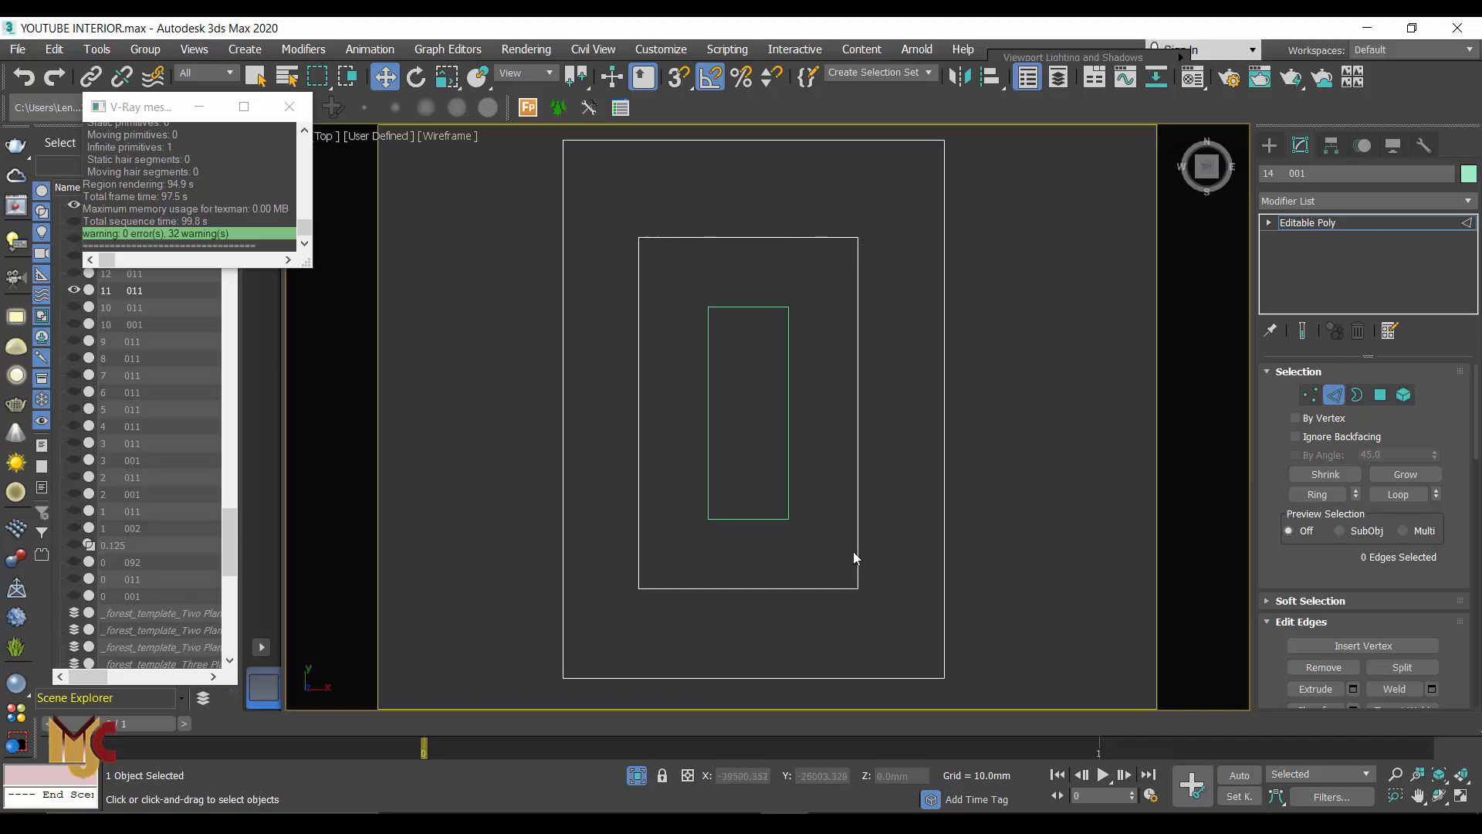
pyautogui.click(858, 474)
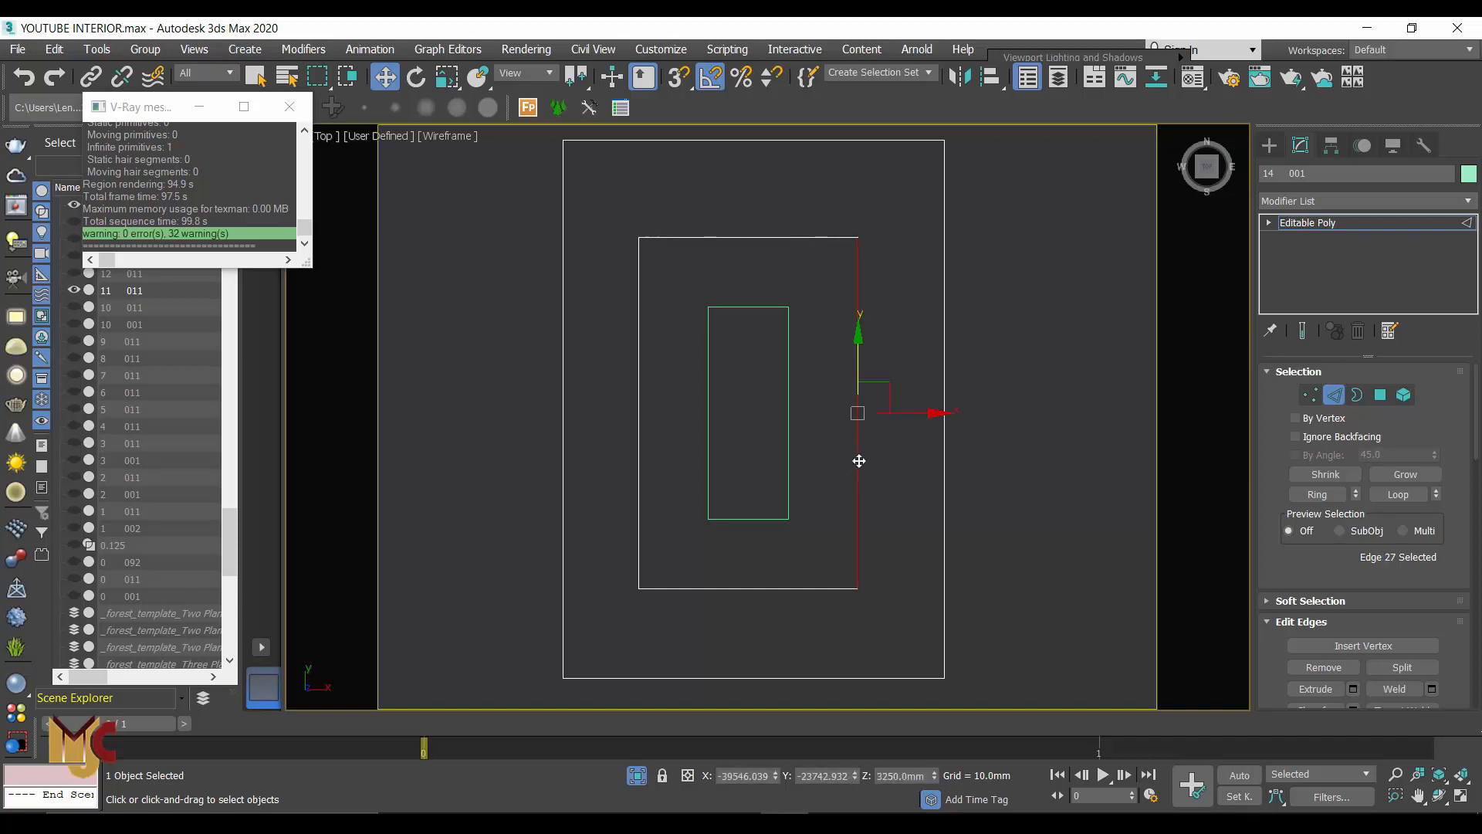
pyautogui.keyDown('ctrl'); pyautogui.click(822, 238); pyautogui.keyUp('ctrl')
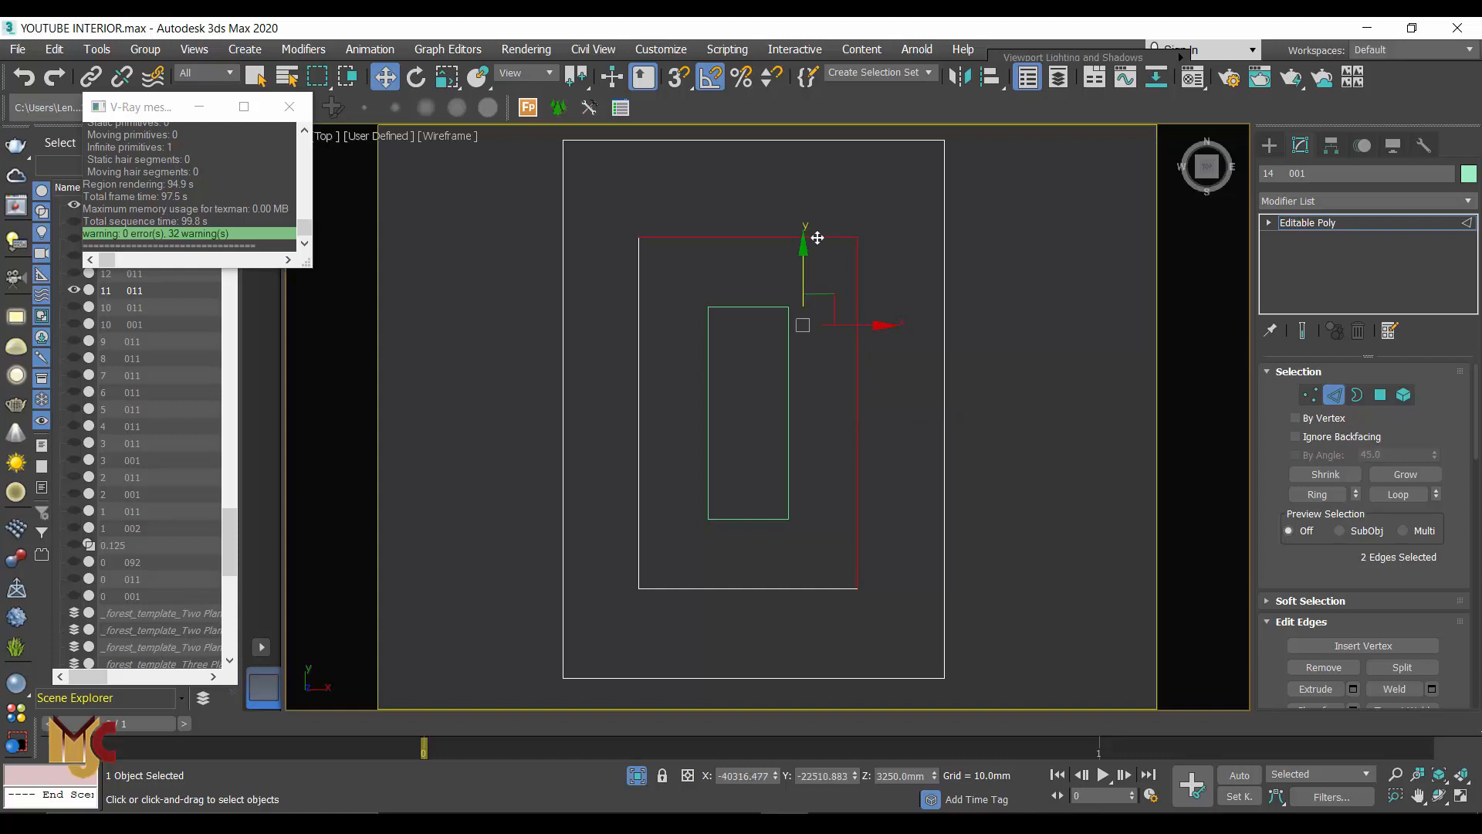
pyautogui.keyDown('ctrl'); pyautogui.click(639, 312); pyautogui.keyUp('ctrl')
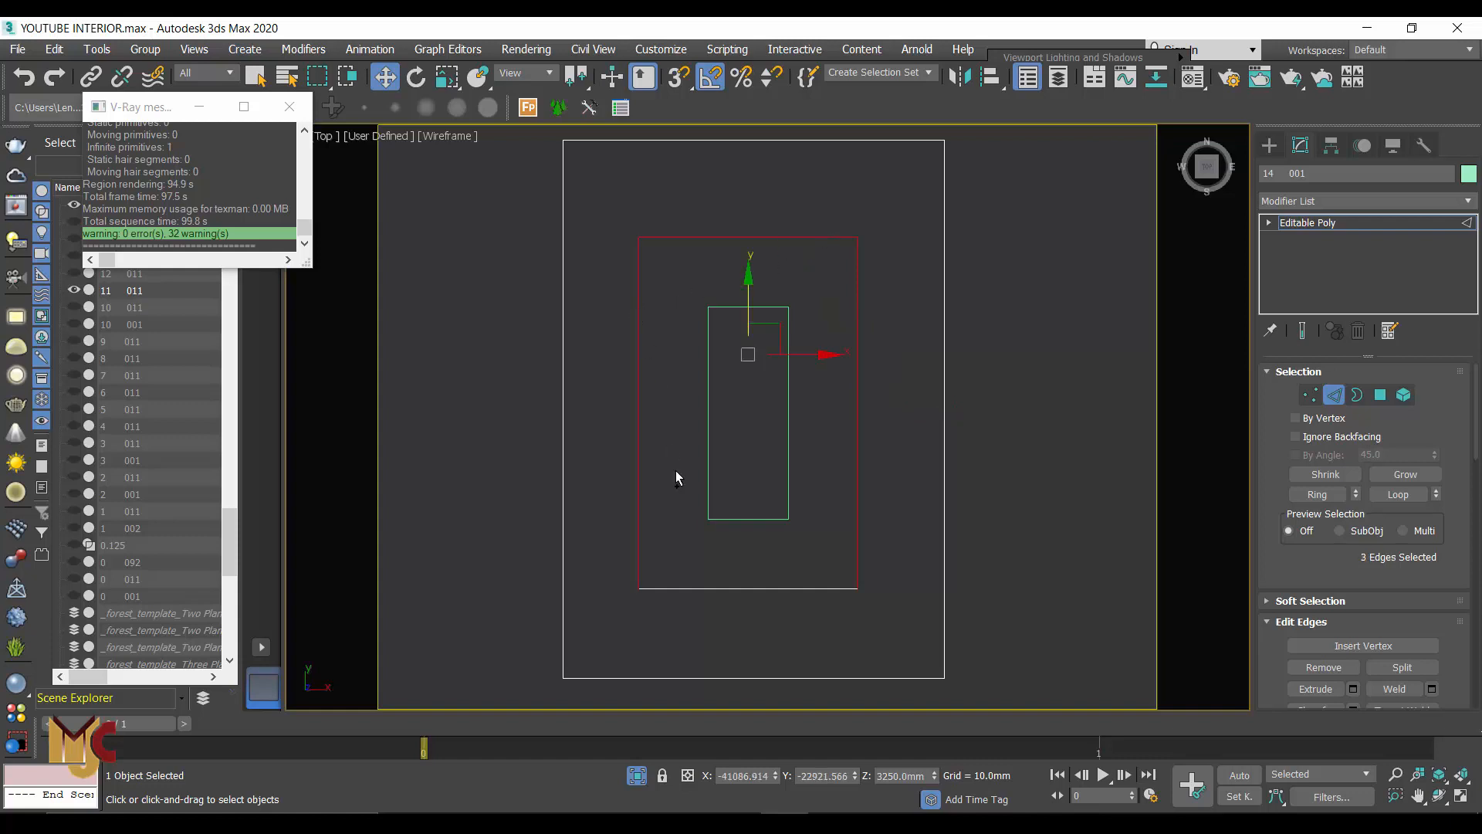
pyautogui.keyDown('ctrl'); pyautogui.click(716, 589); pyautogui.keyUp('ctrl')
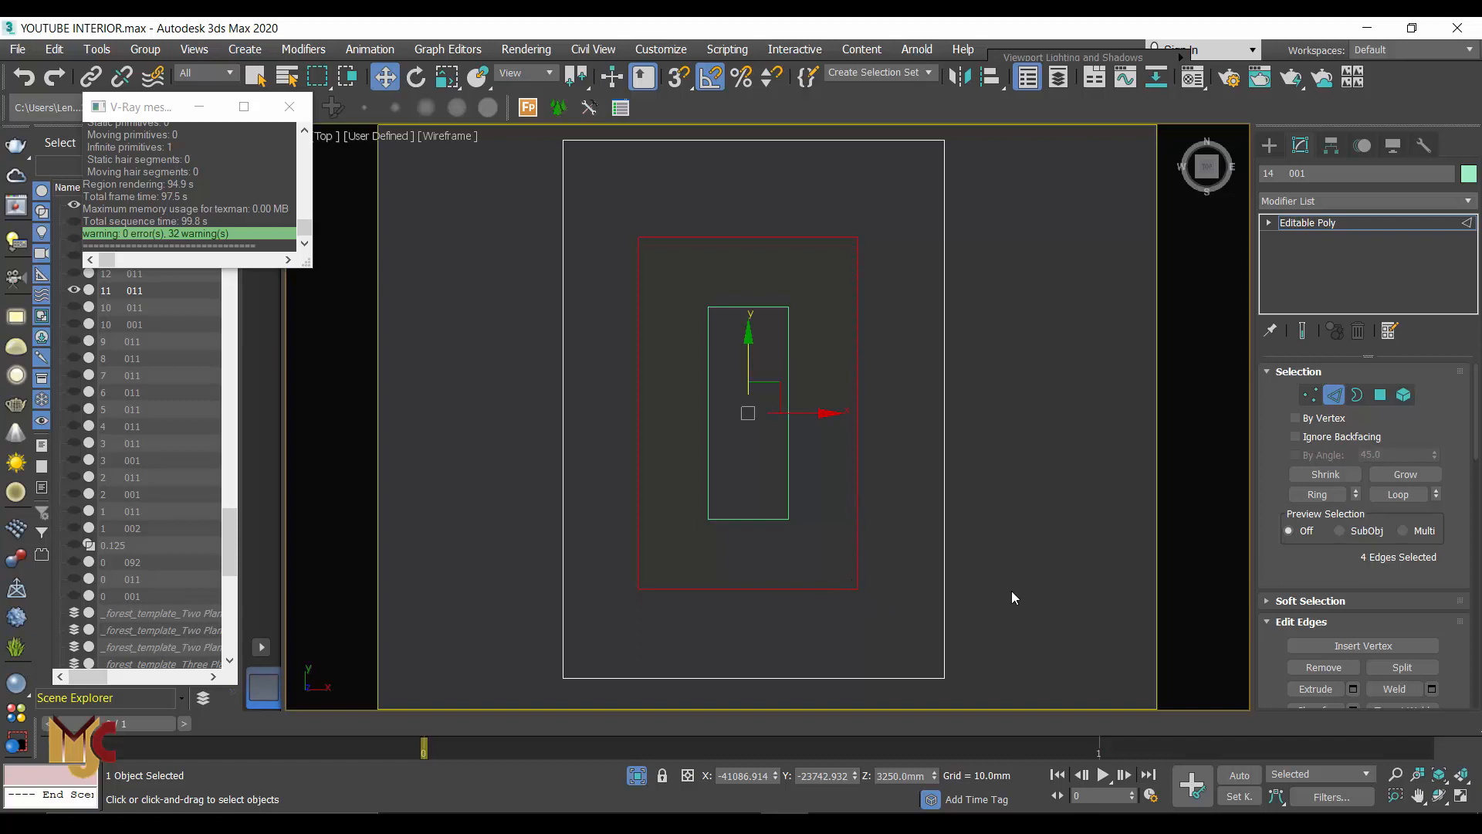
# Step: Create a Linear shape from the four selected edges, keeping the default curve name
pyautogui.scroll(-3, 1389, 622)
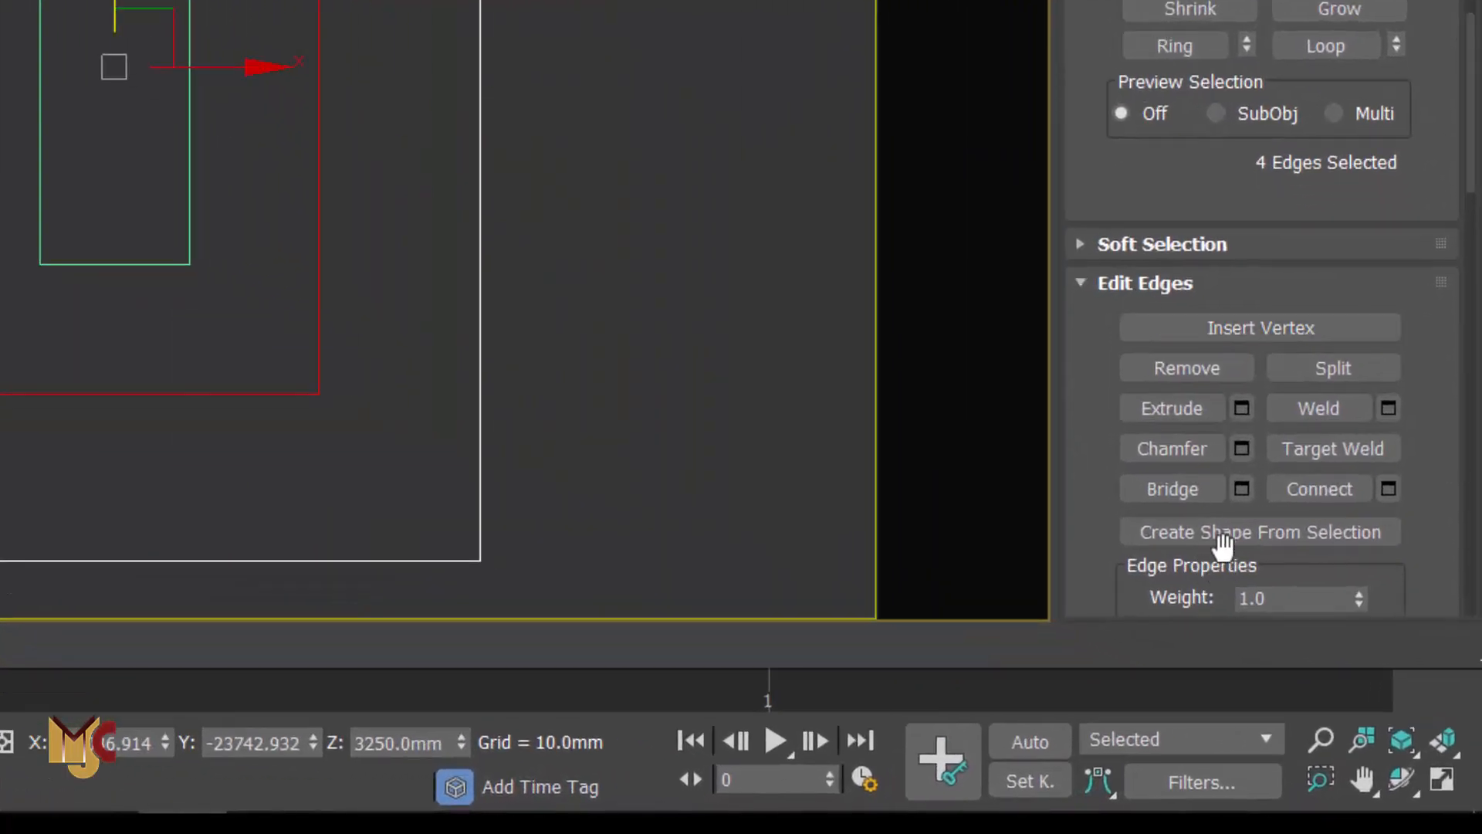
pyautogui.click(1271, 535)
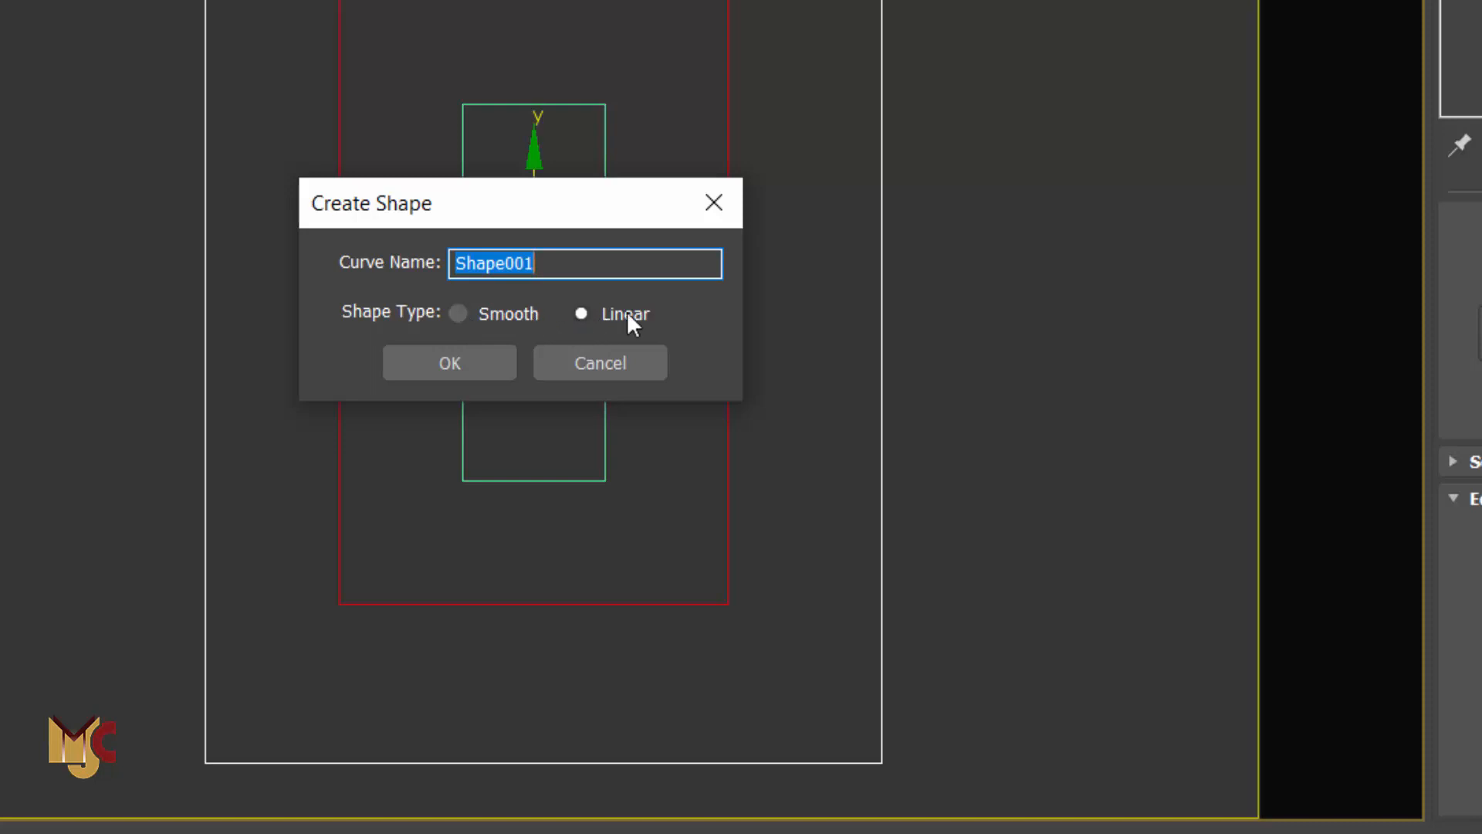
pyautogui.click(457, 366)
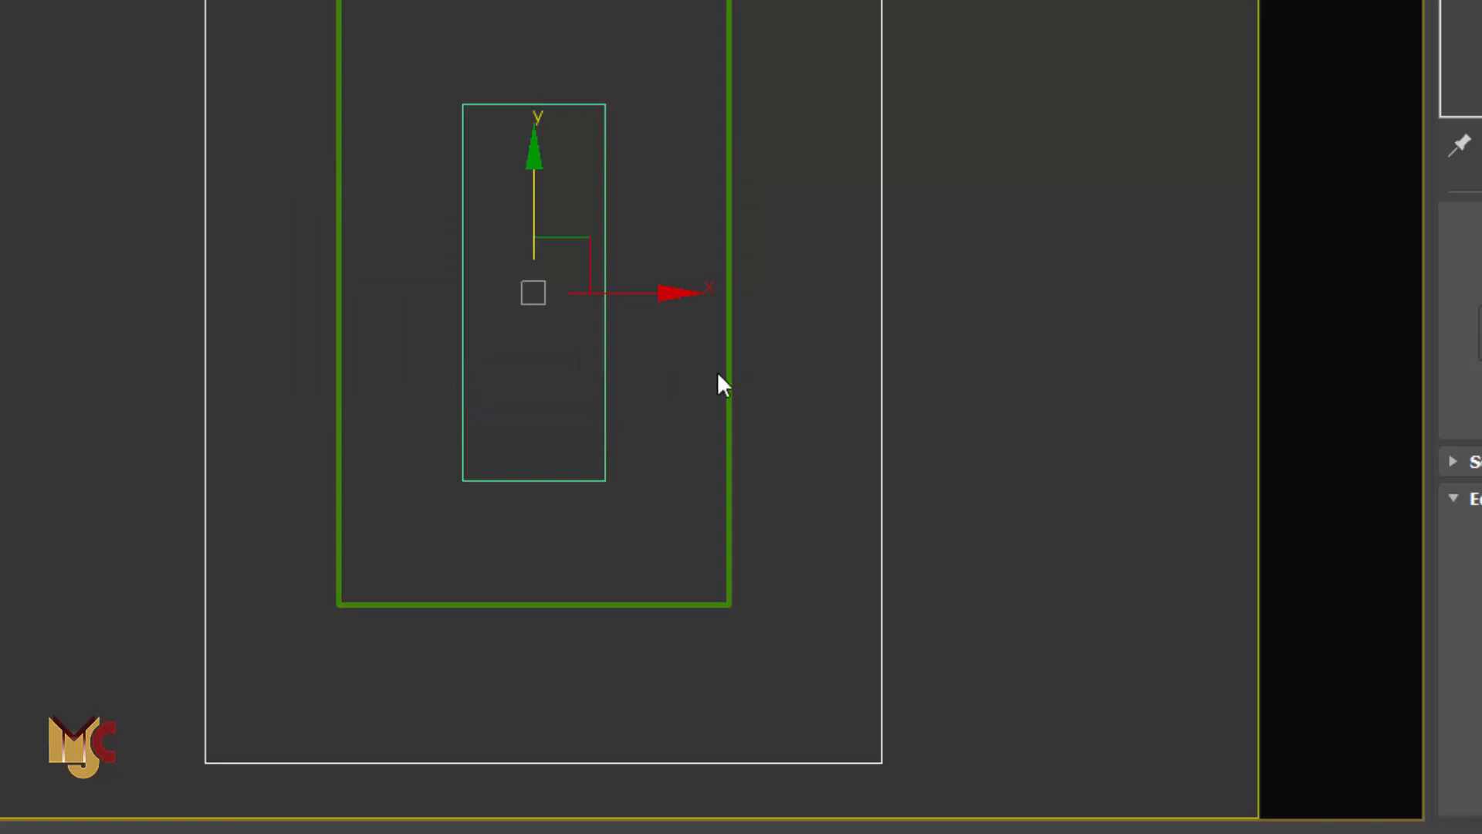
# Step: Leave edge editing and select the new spline running around the frame's inner opening
pyautogui.scroll(6, 741, 26)
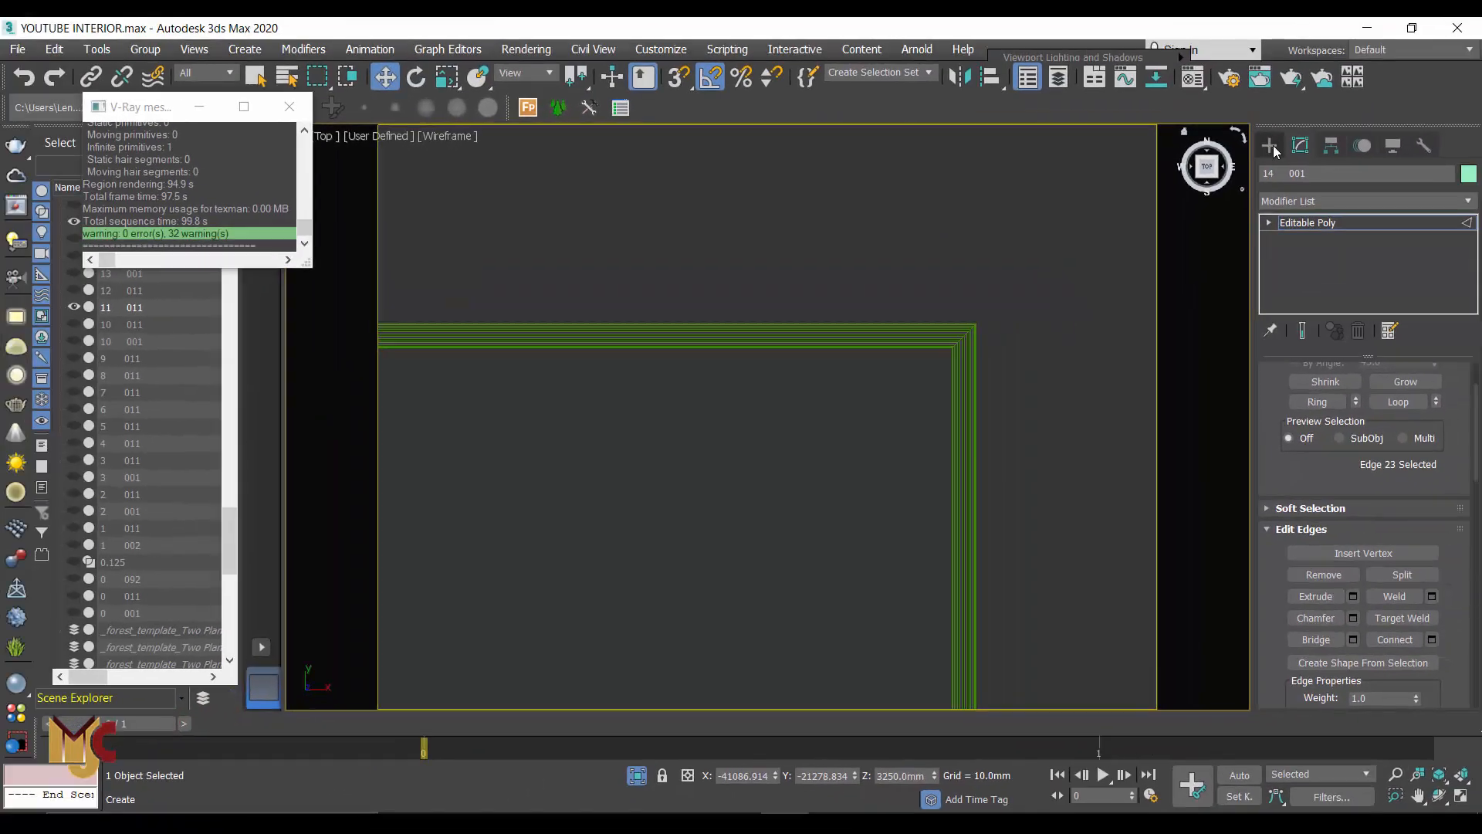
pyautogui.click(1270, 146)
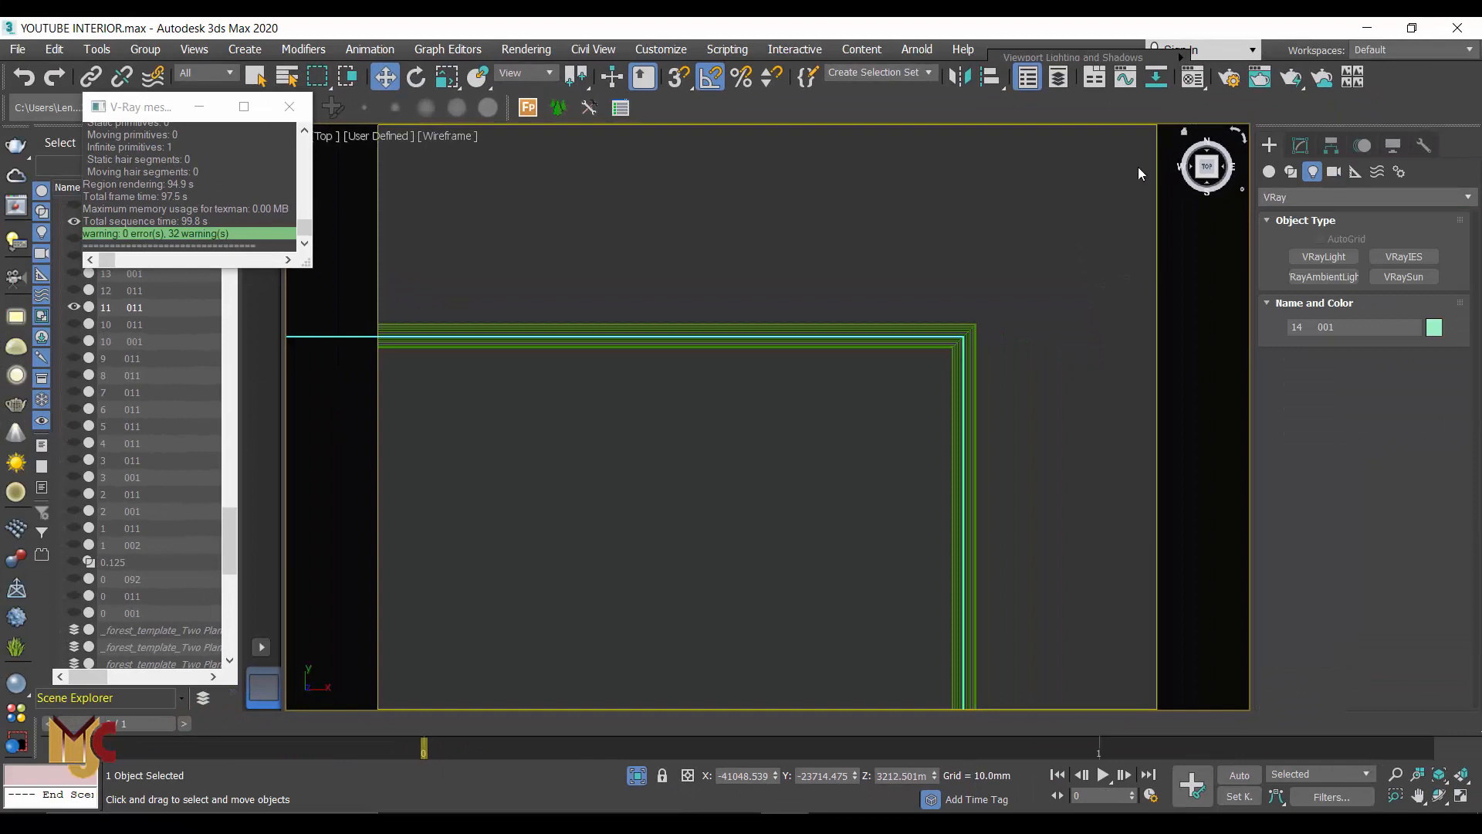
pyautogui.click(962, 341)
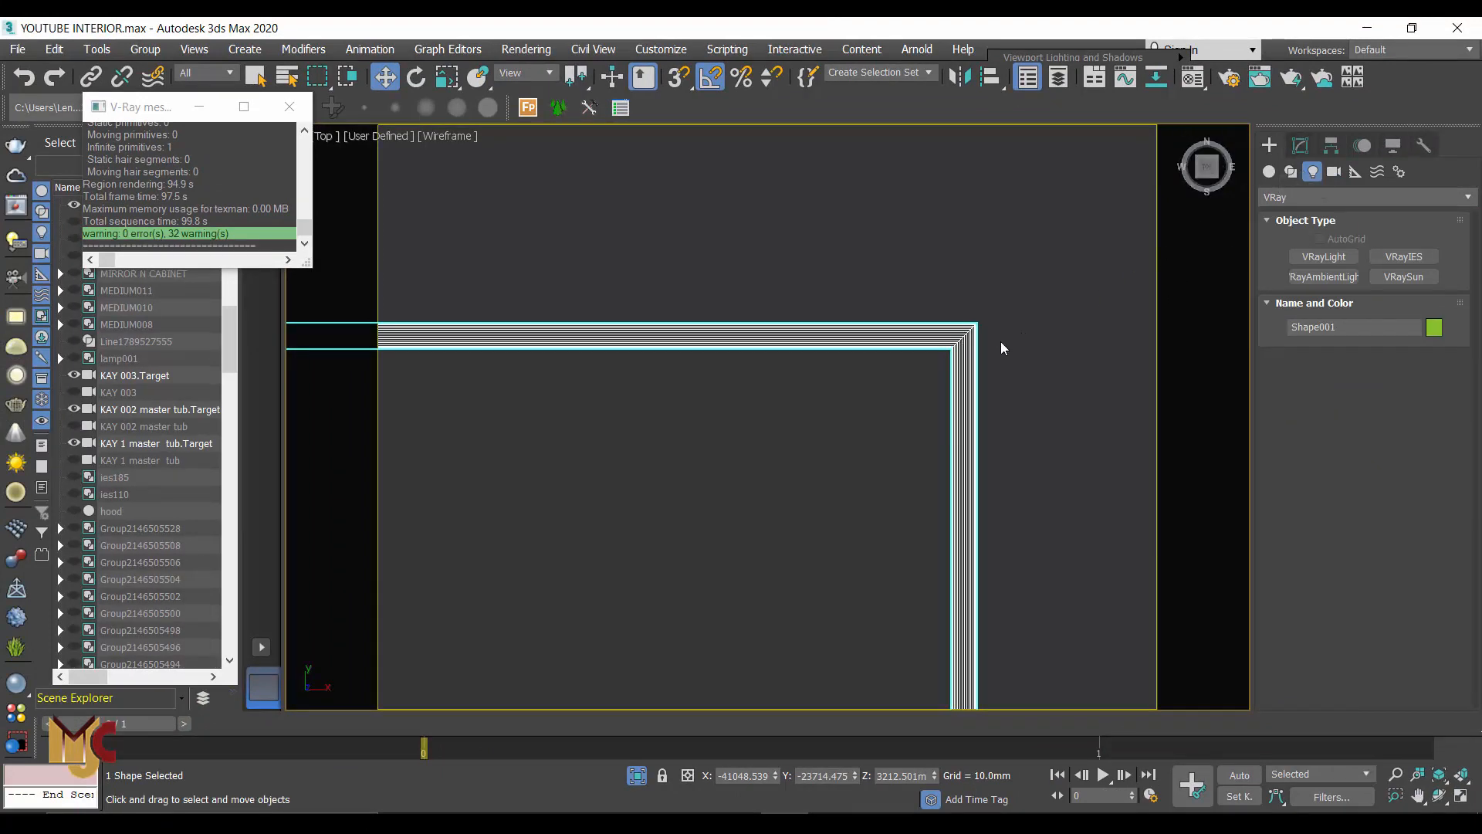
# Step: Turn off Enable In Renderer and Enable In Viewport for the selected spline
pyautogui.scroll(-3, 862, 304)
pyautogui.scroll(-3, 861, 305)
pyautogui.scroll(7, 867, 294)
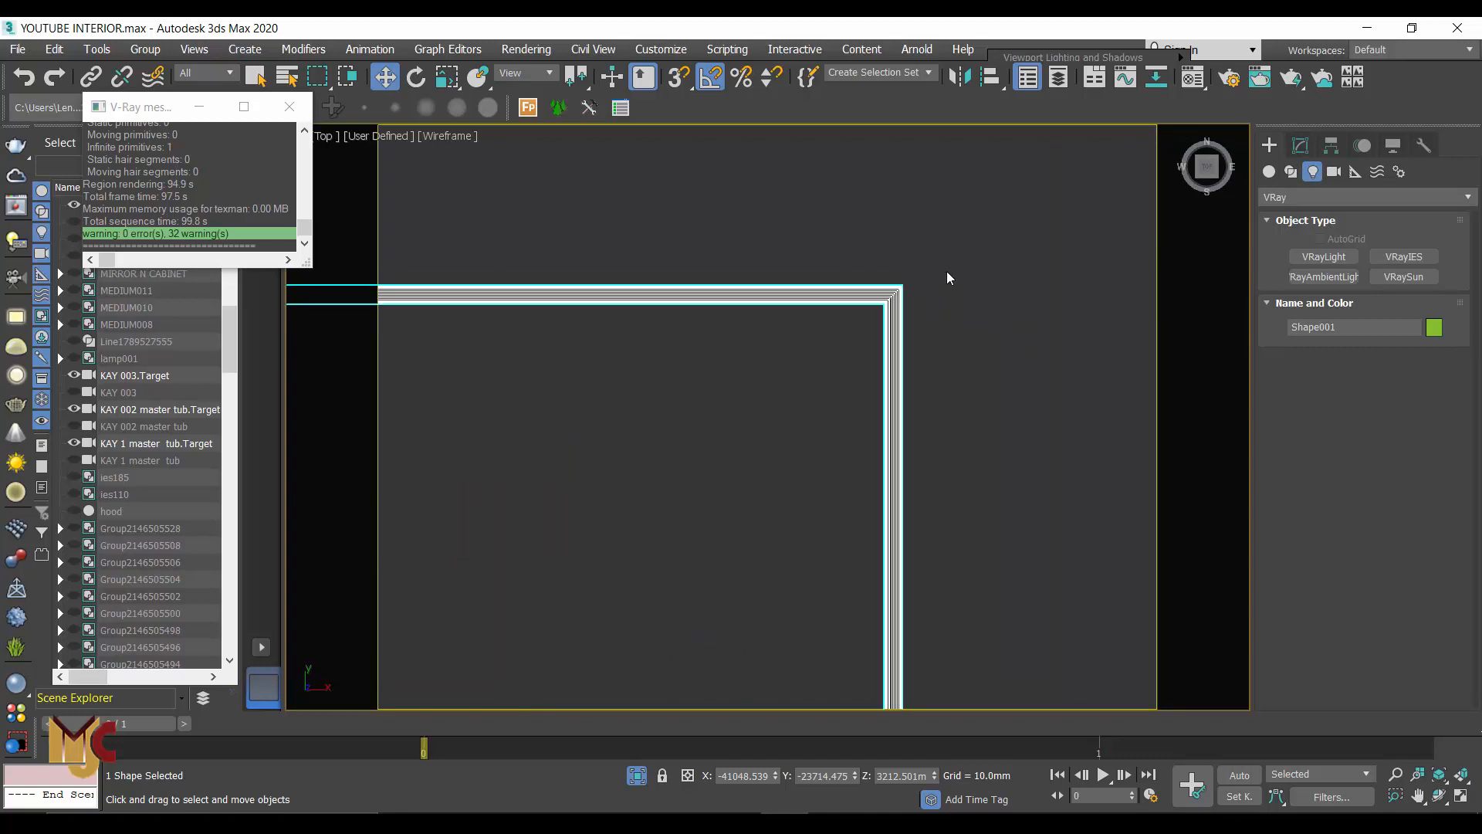
pyautogui.scroll(3, 841, 319)
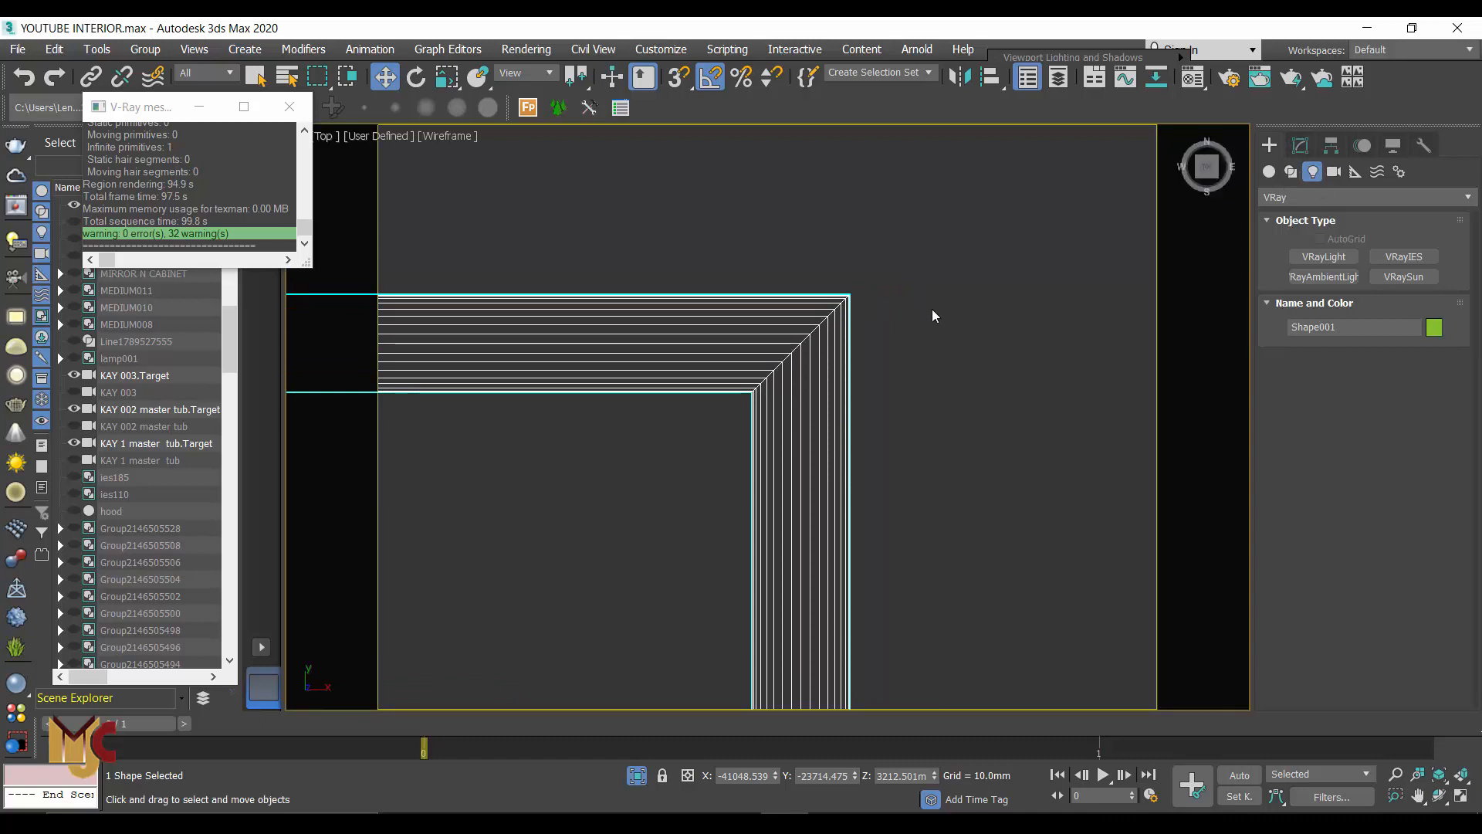
pyautogui.click(1300, 145)
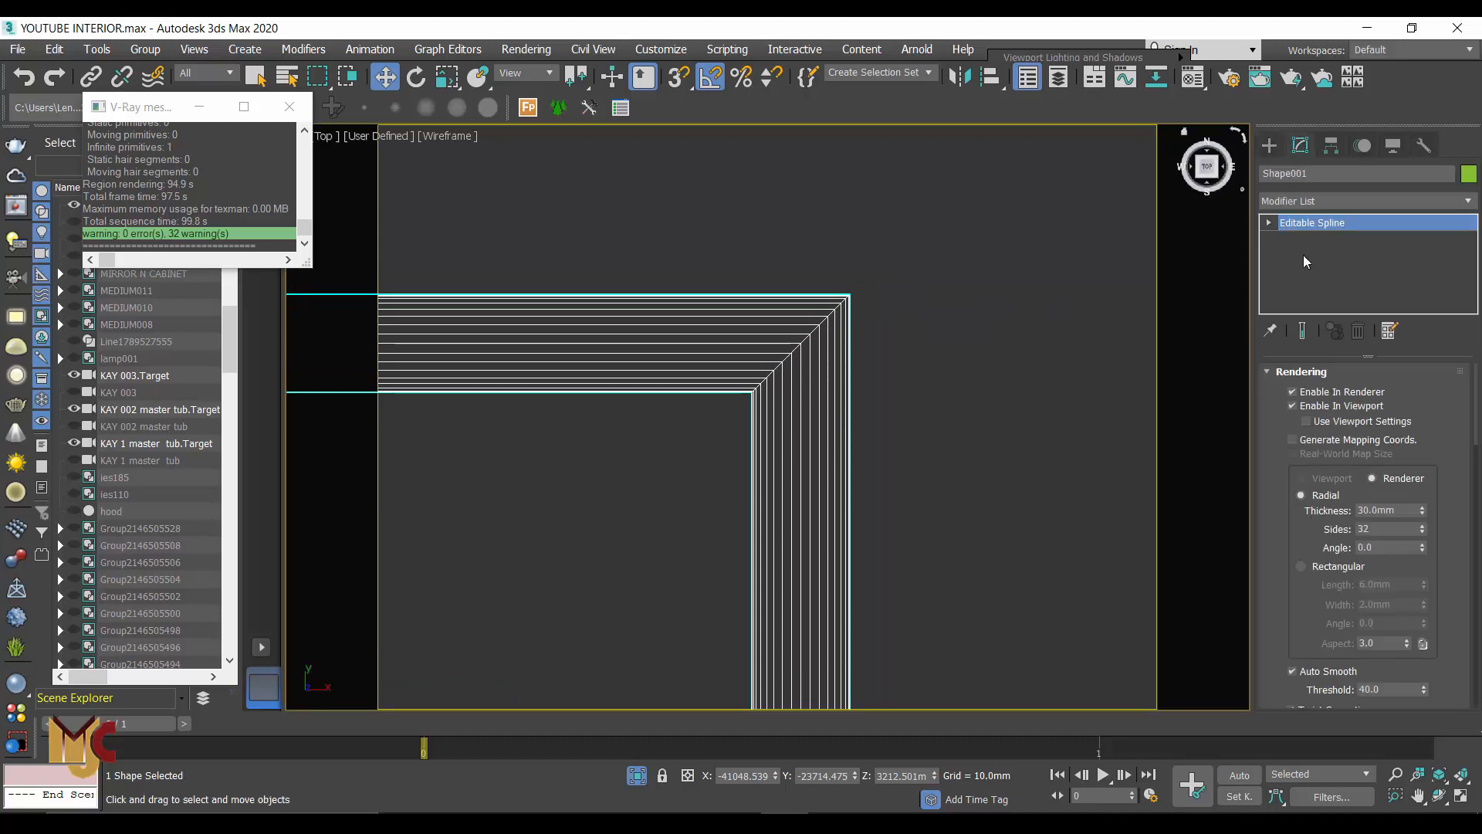
pyautogui.click(1294, 393)
pyautogui.click(1293, 405)
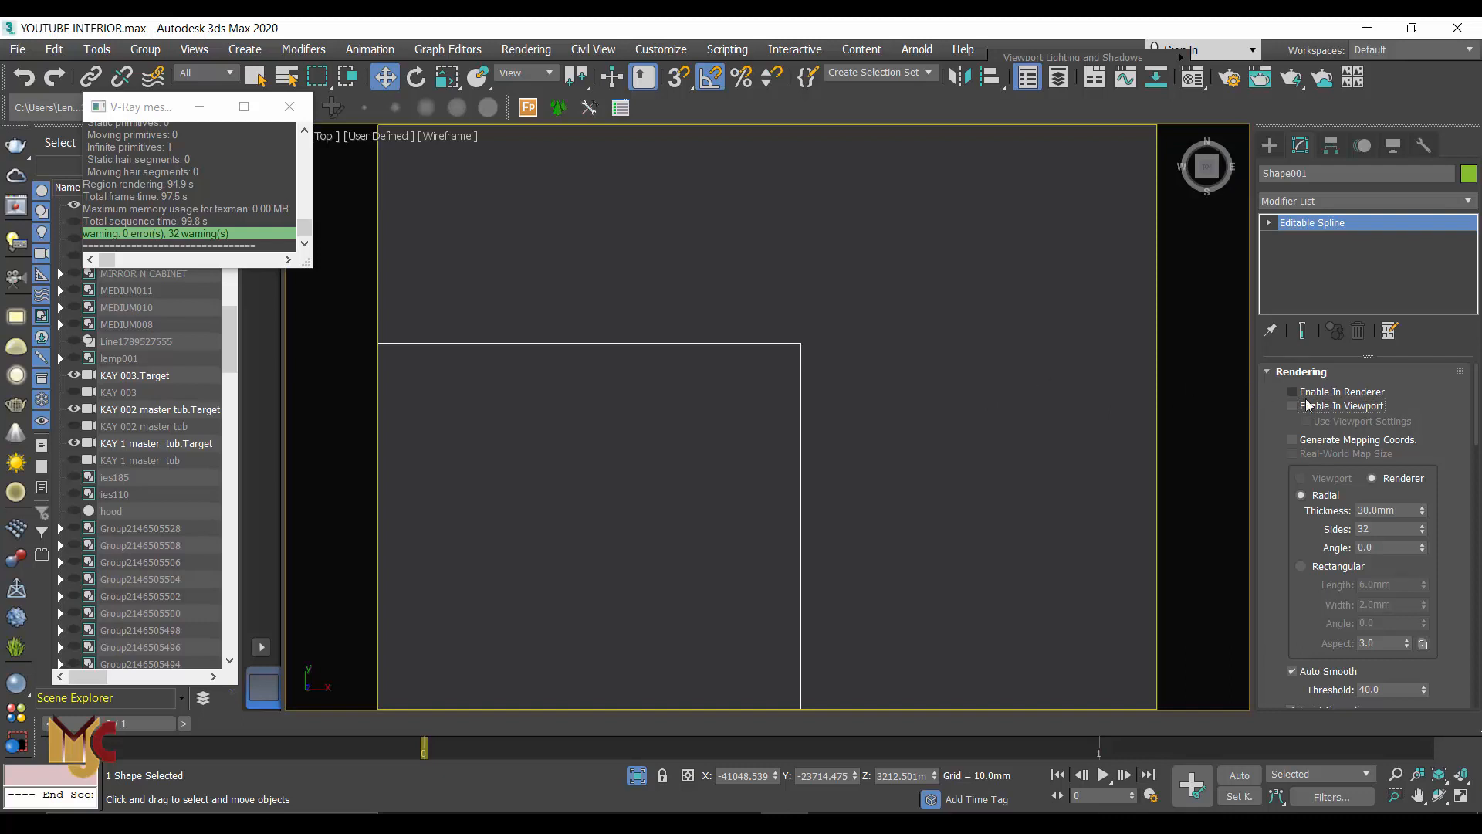
pyautogui.moveTo(821, 314); pyautogui.dragTo(891, 273, button='middle')
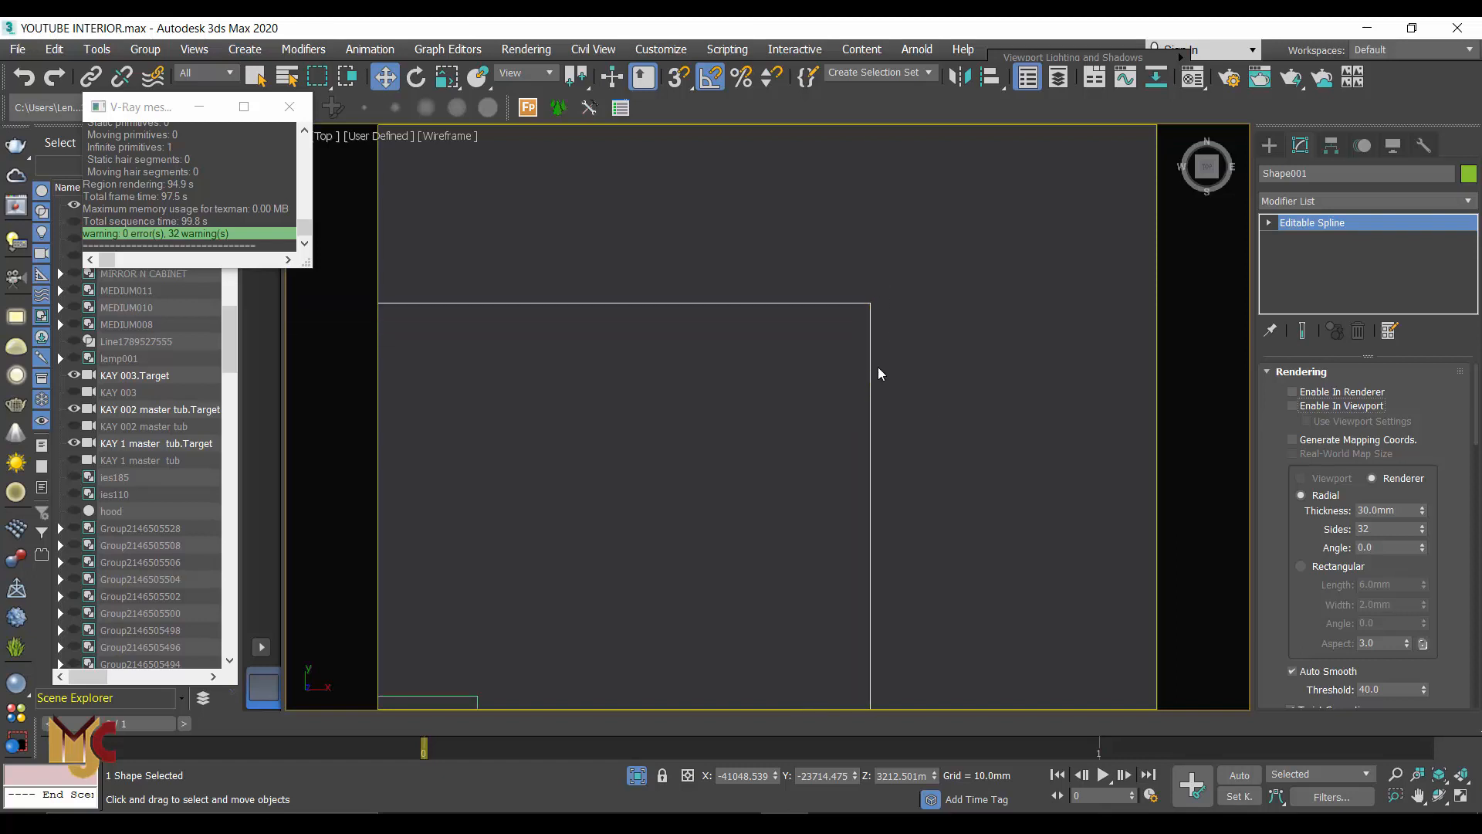
pyautogui.scroll(-5, 888, 343)
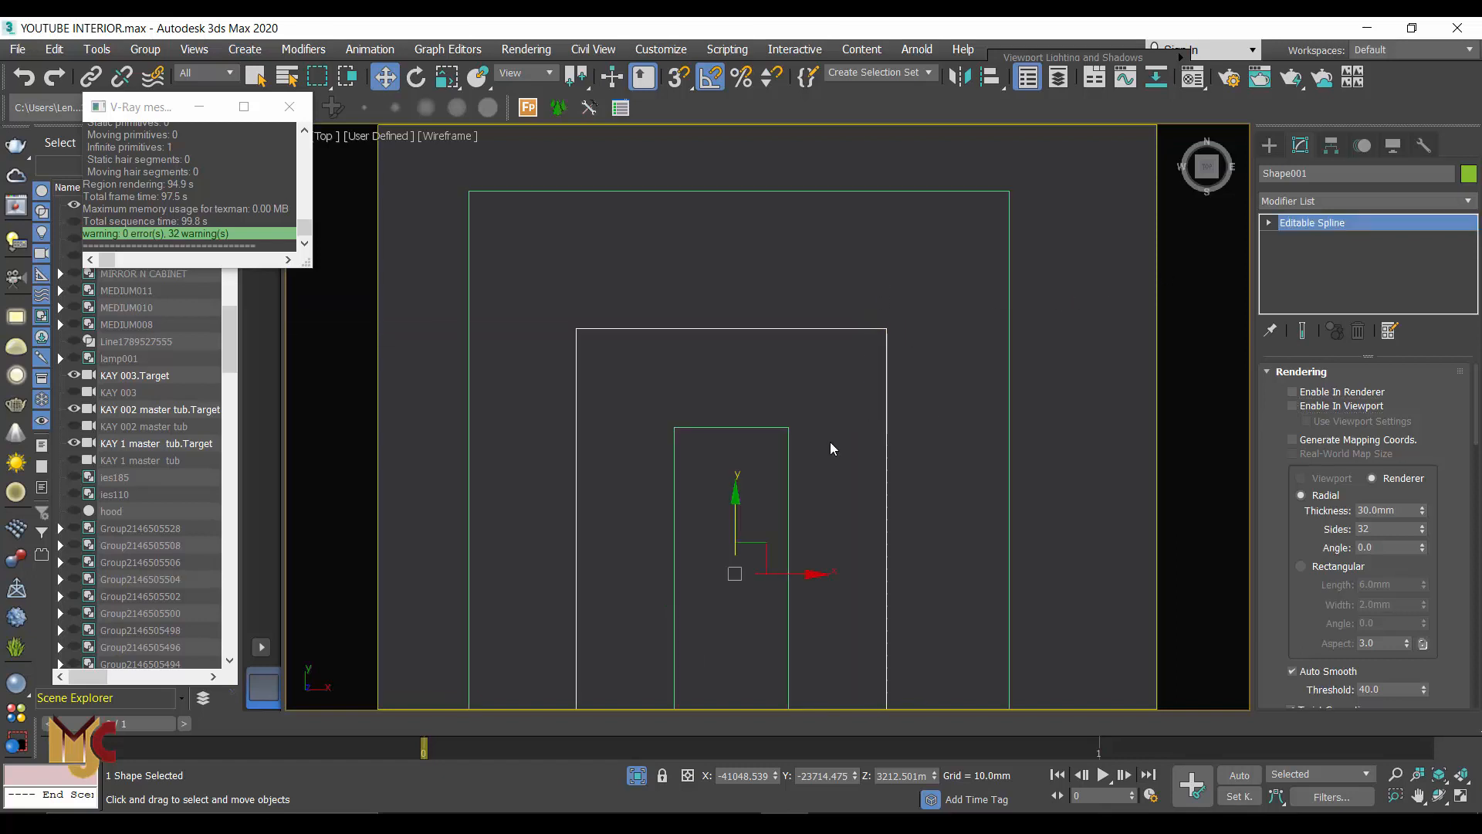
pyautogui.scroll(-3, 830, 447)
pyautogui.scroll(1, 806, 454)
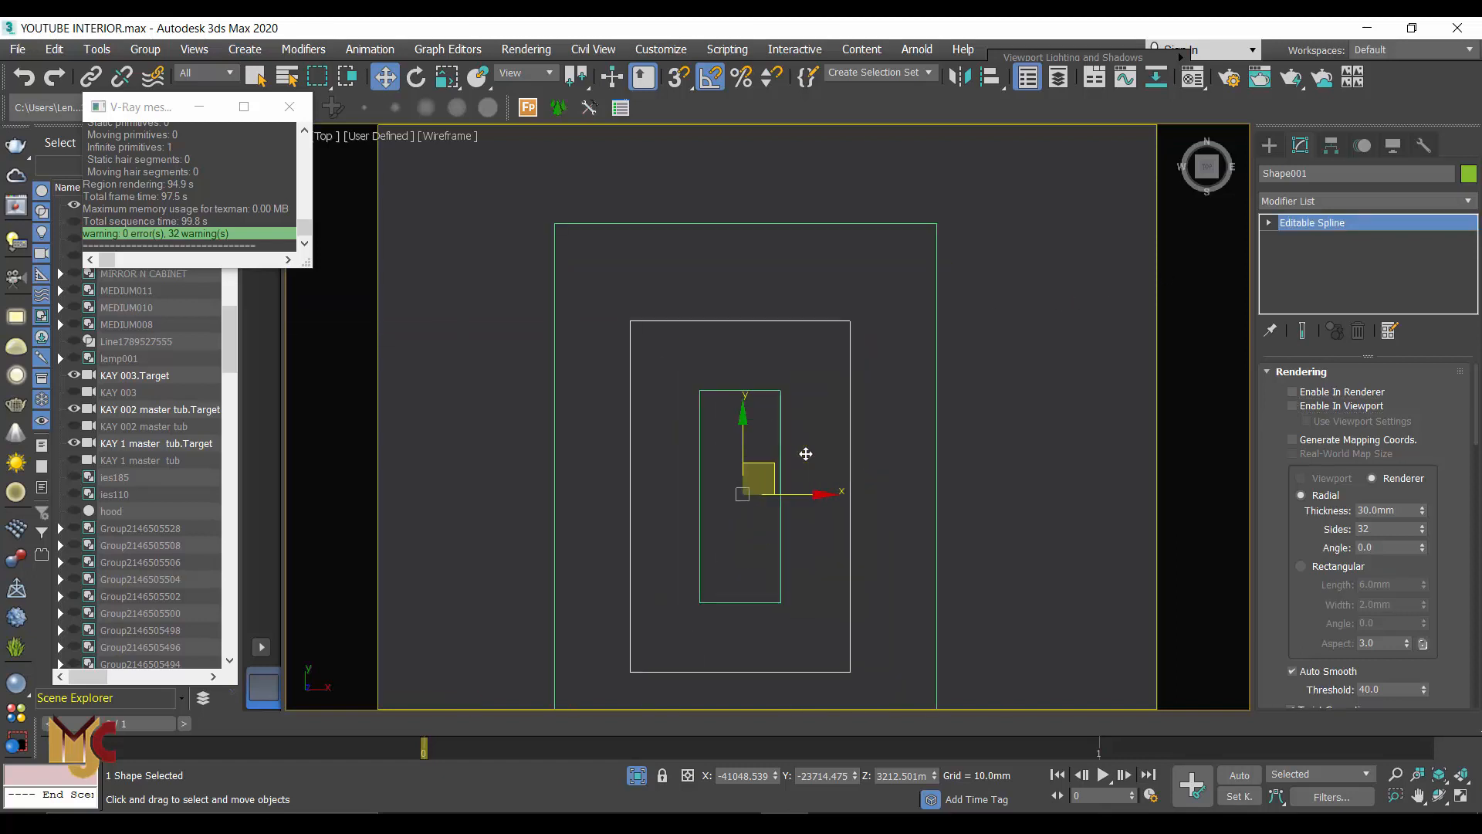
pyautogui.scroll(2, 806, 454)
pyautogui.moveTo(869, 386); pyautogui.dragTo(838, 444, button='middle')
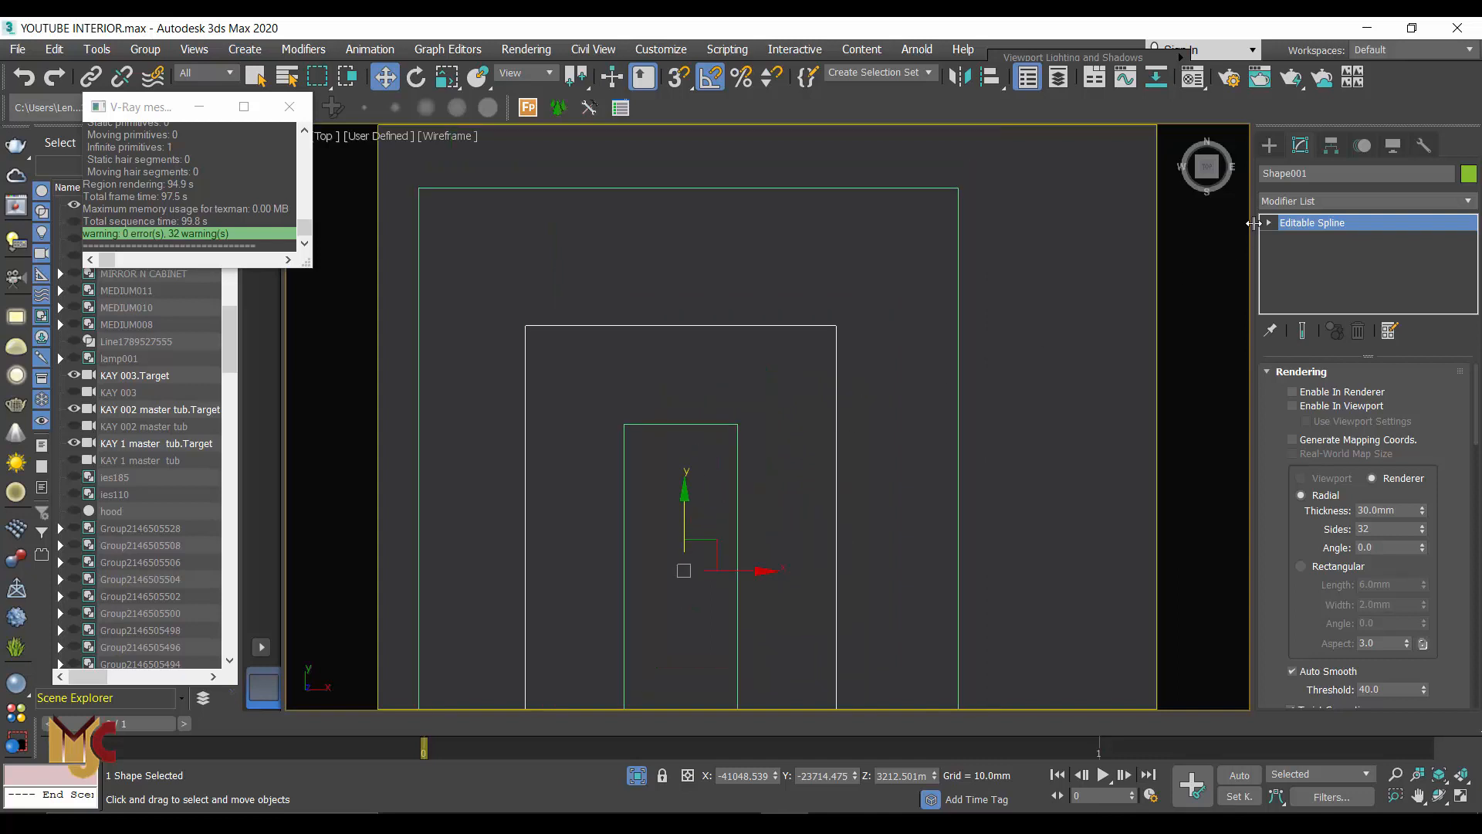
pyautogui.scroll(2, 835, 341)
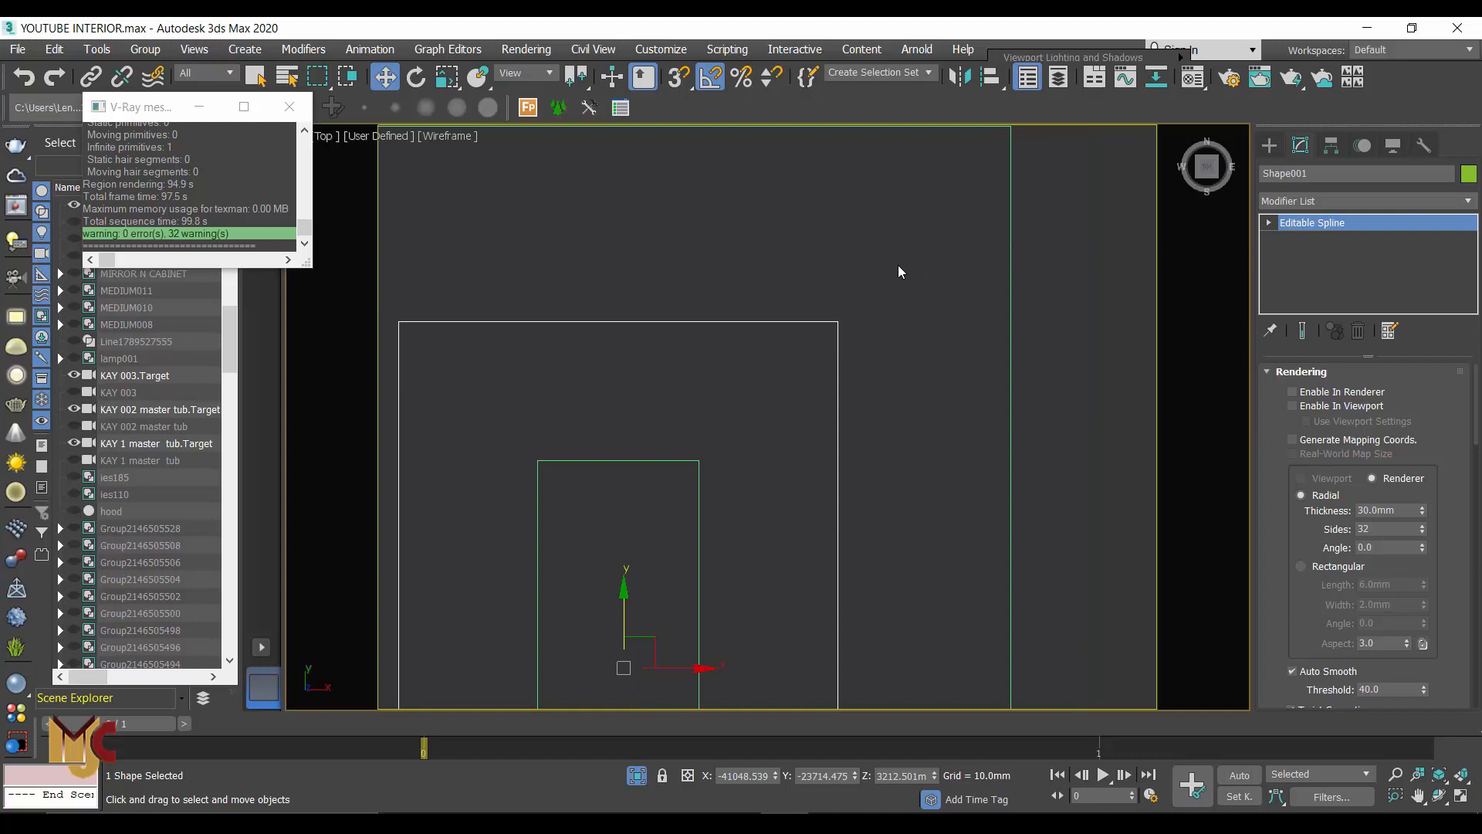
pyautogui.click(1304, 397)
pyautogui.click(1294, 405)
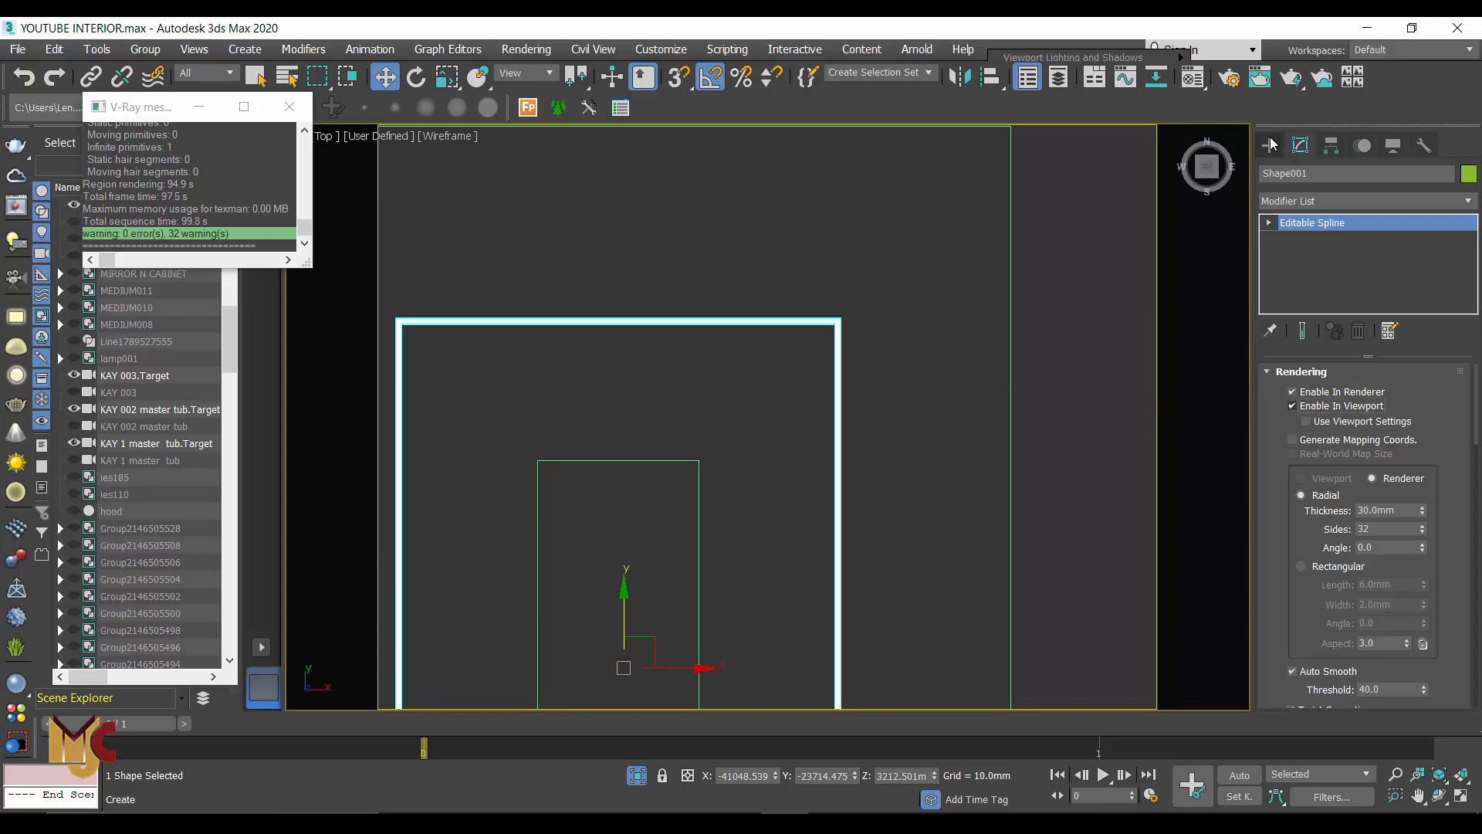
pyautogui.click(1293, 392)
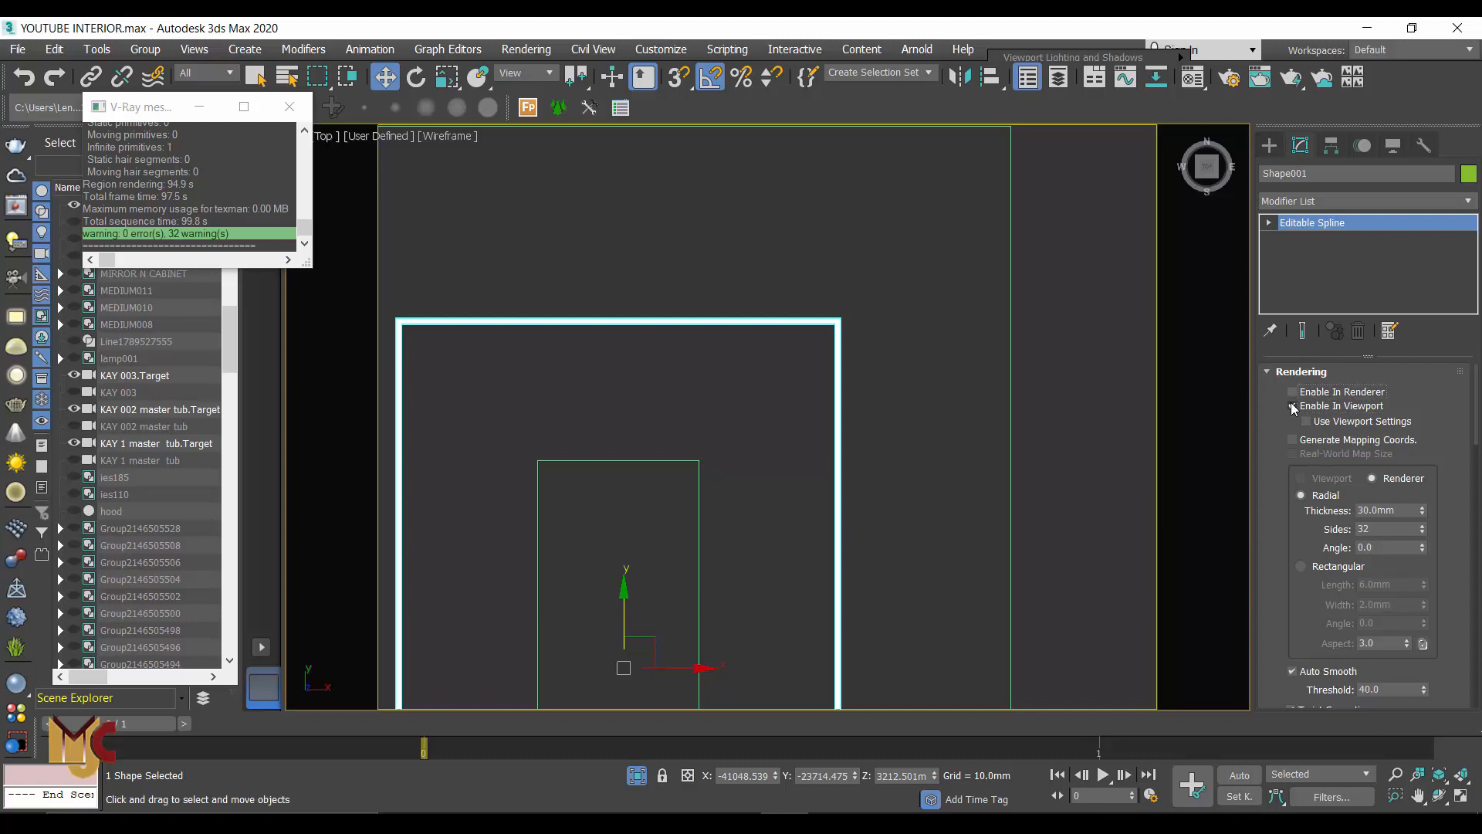
pyautogui.click(1292, 405)
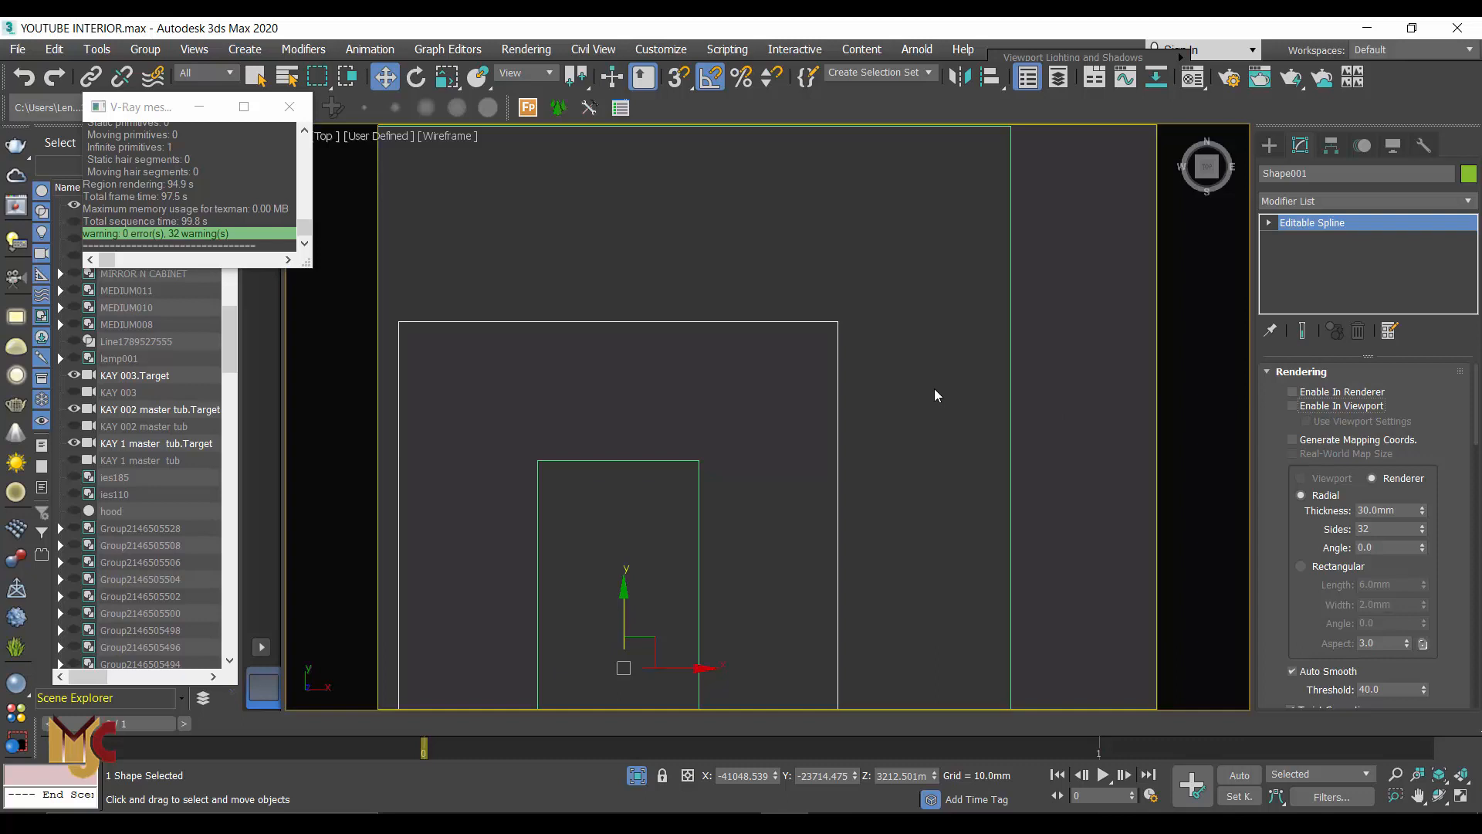
# Step: Raise the spline about 10 mm in the Front view, just above the ceiling frame's upper surface, and return to the Top view
pyautogui.scroll(-3, 933, 392)
pyautogui.scroll(1, 896, 347)
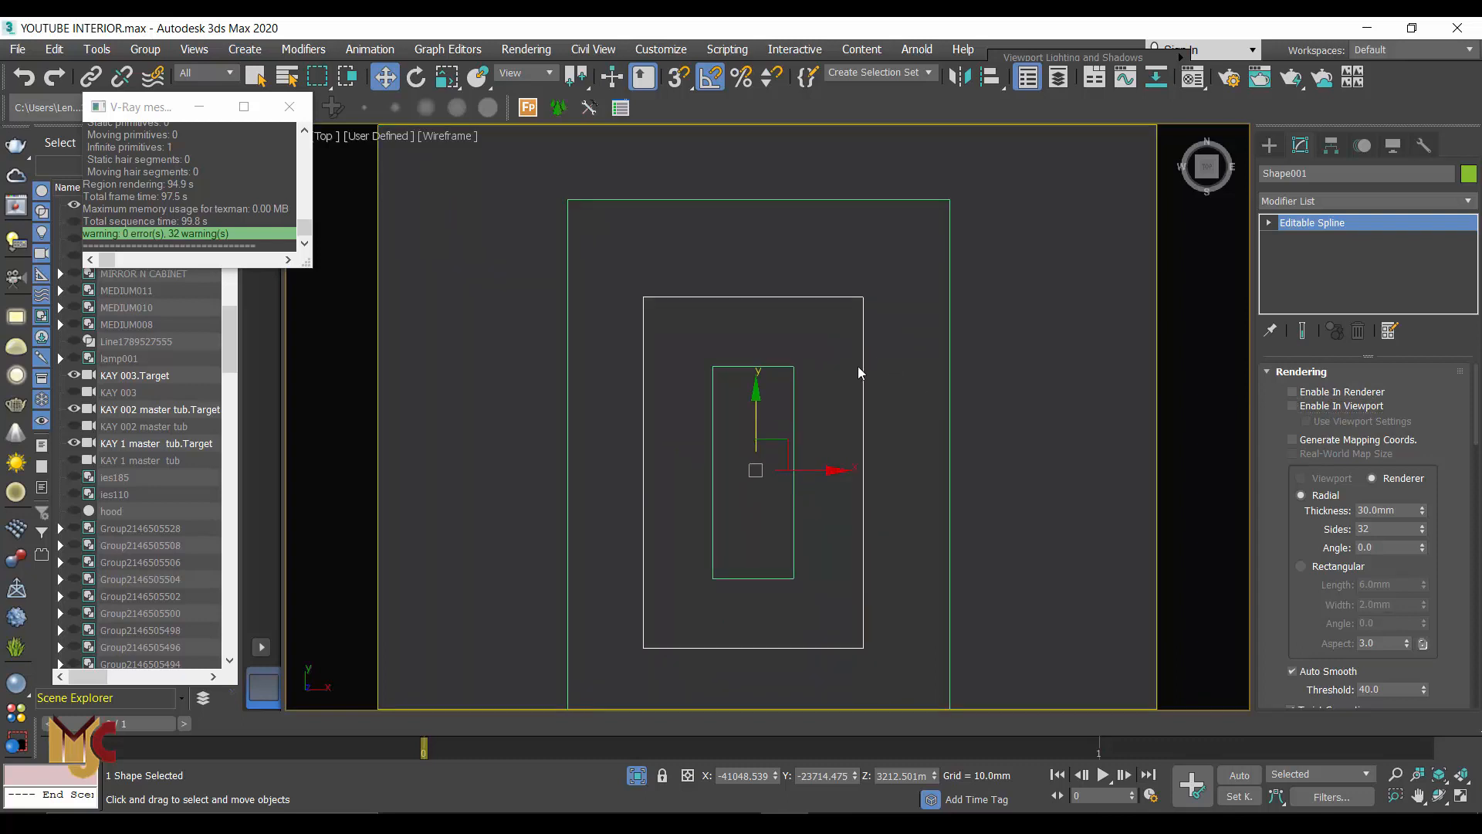
pyautogui.scroll(2, 859, 366)
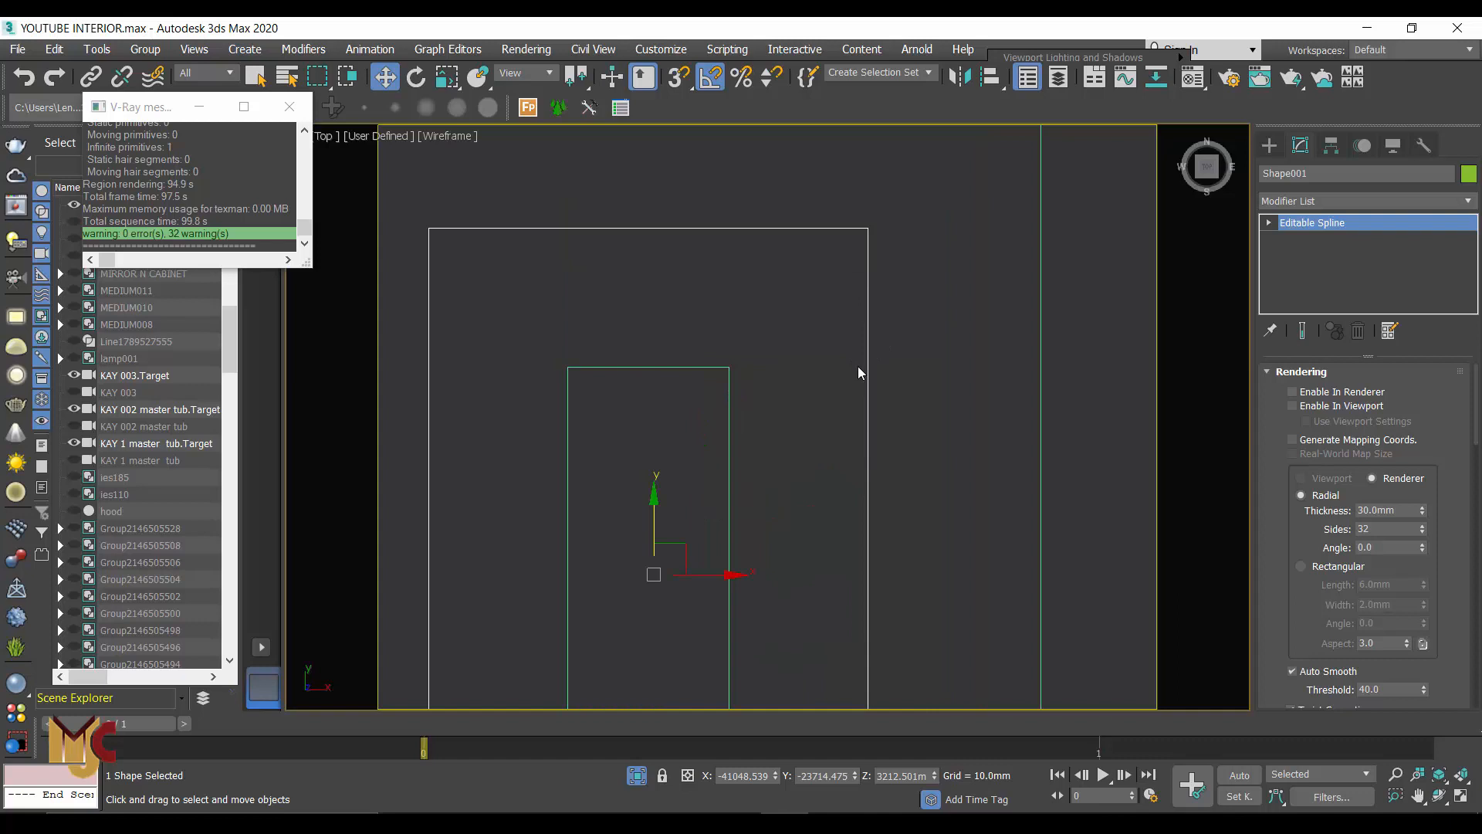
pyautogui.press('f')
pyautogui.scroll(2, 867, 420)
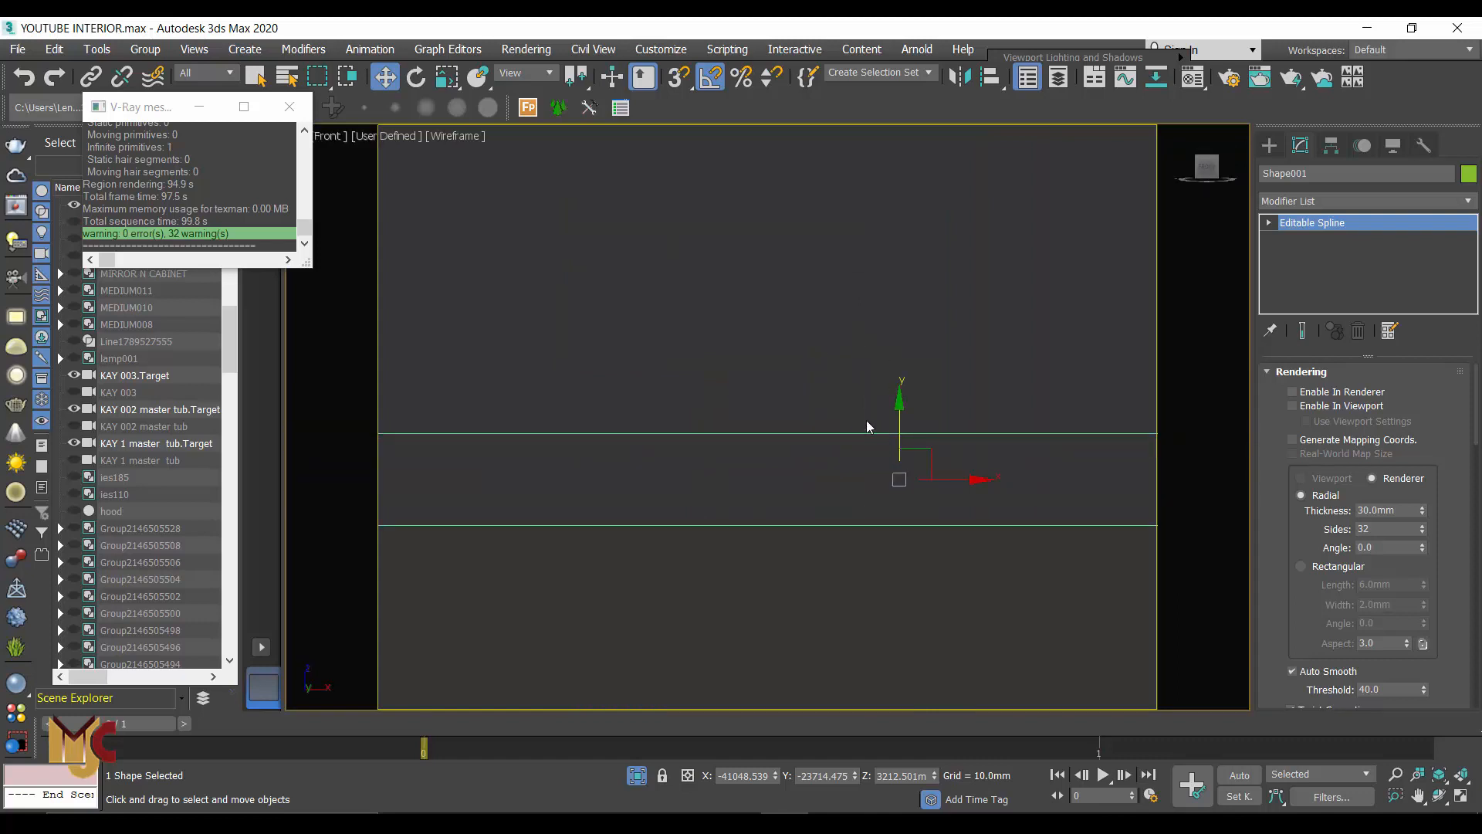
pyautogui.moveTo(900, 424); pyautogui.dragTo(898, 412)
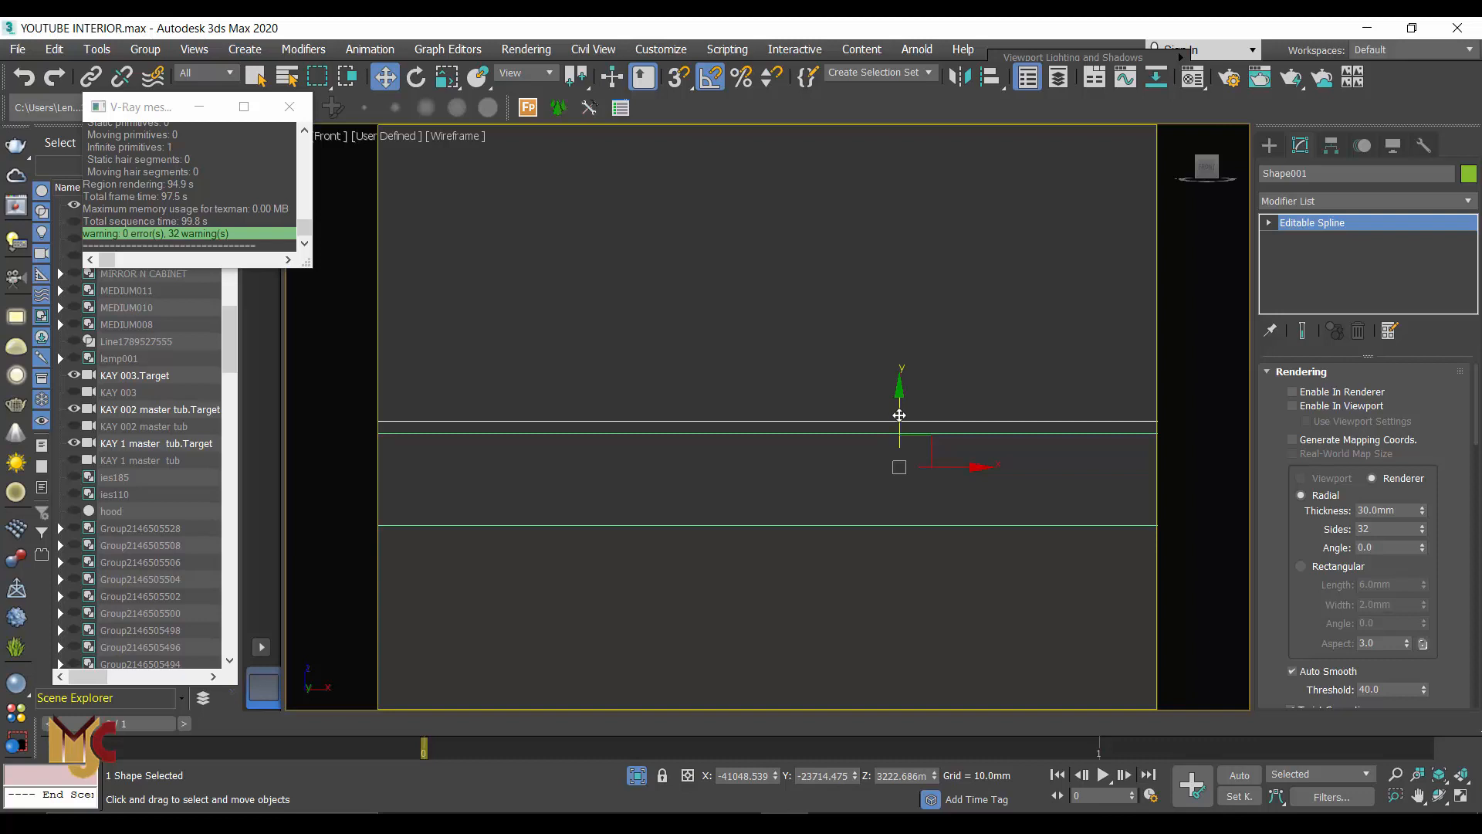
pyautogui.press('t')
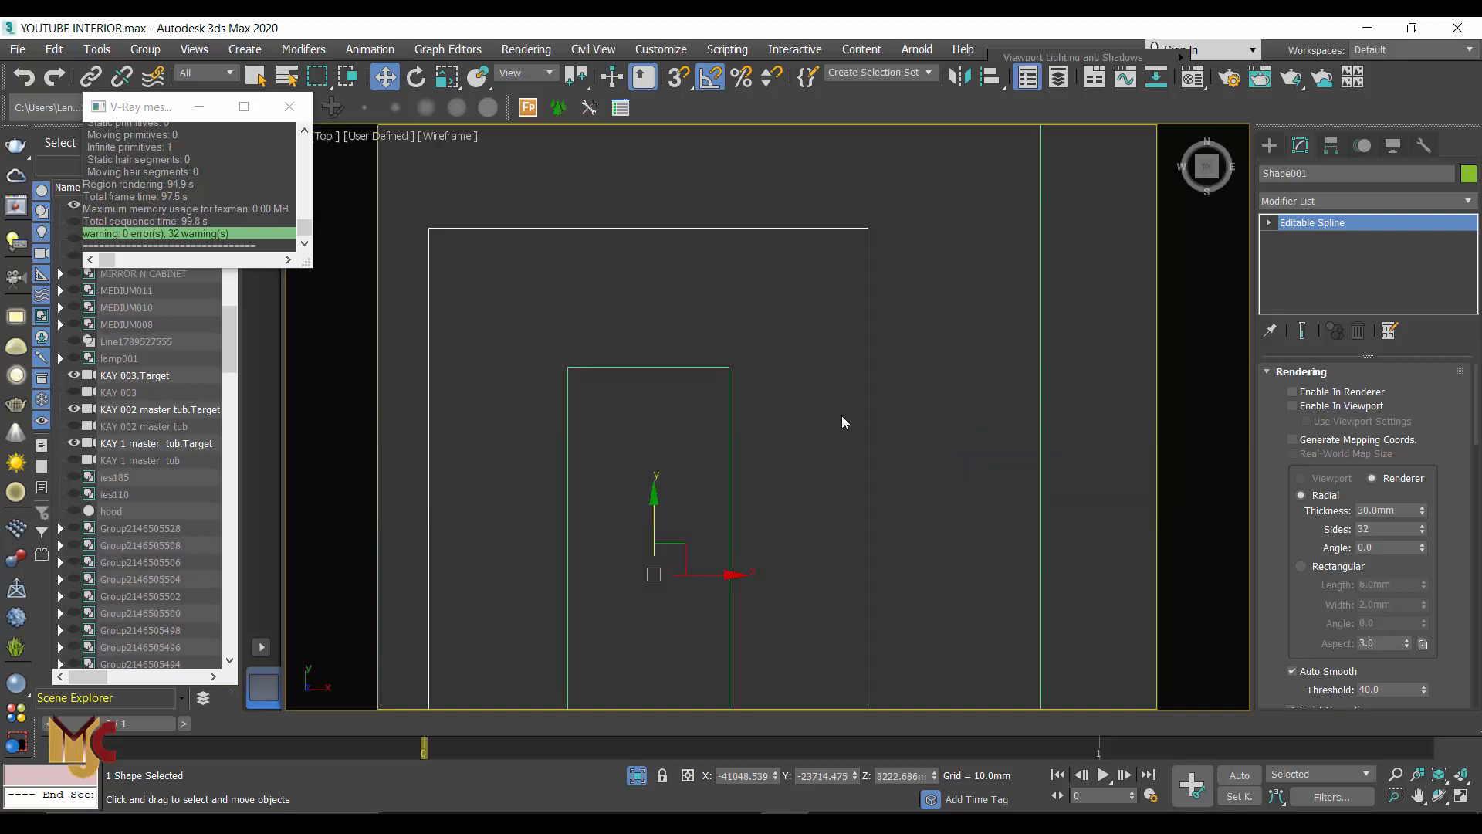
# Step: Reselect the spline around the ceiling frame's inner opening and turn on Enable In Renderer and Enable In Viewport
pyautogui.scroll(-2, 841, 423)
pyautogui.scroll(-2, 961, 363)
pyautogui.click(1149, 255)
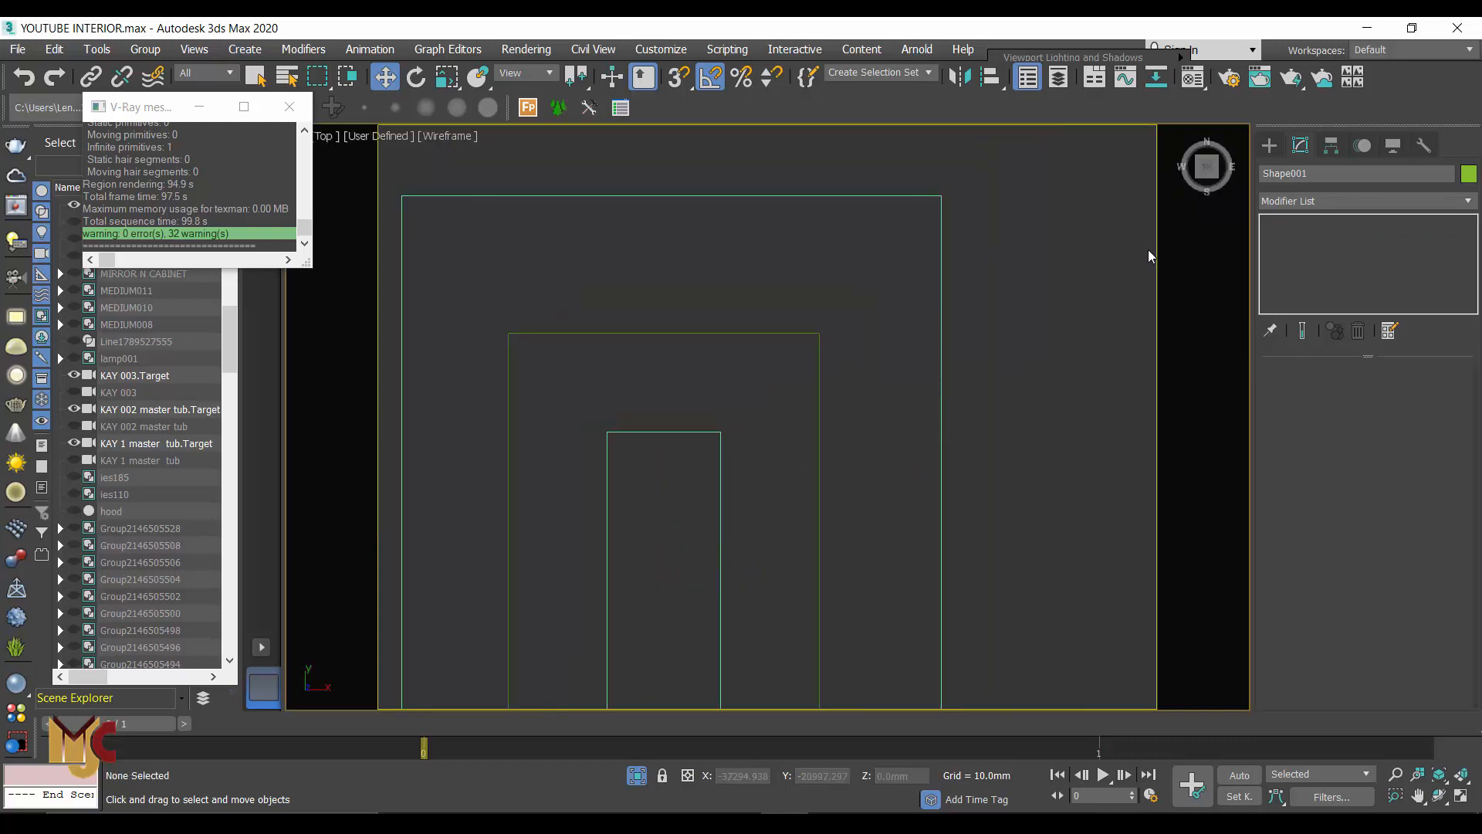
pyautogui.click(818, 355)
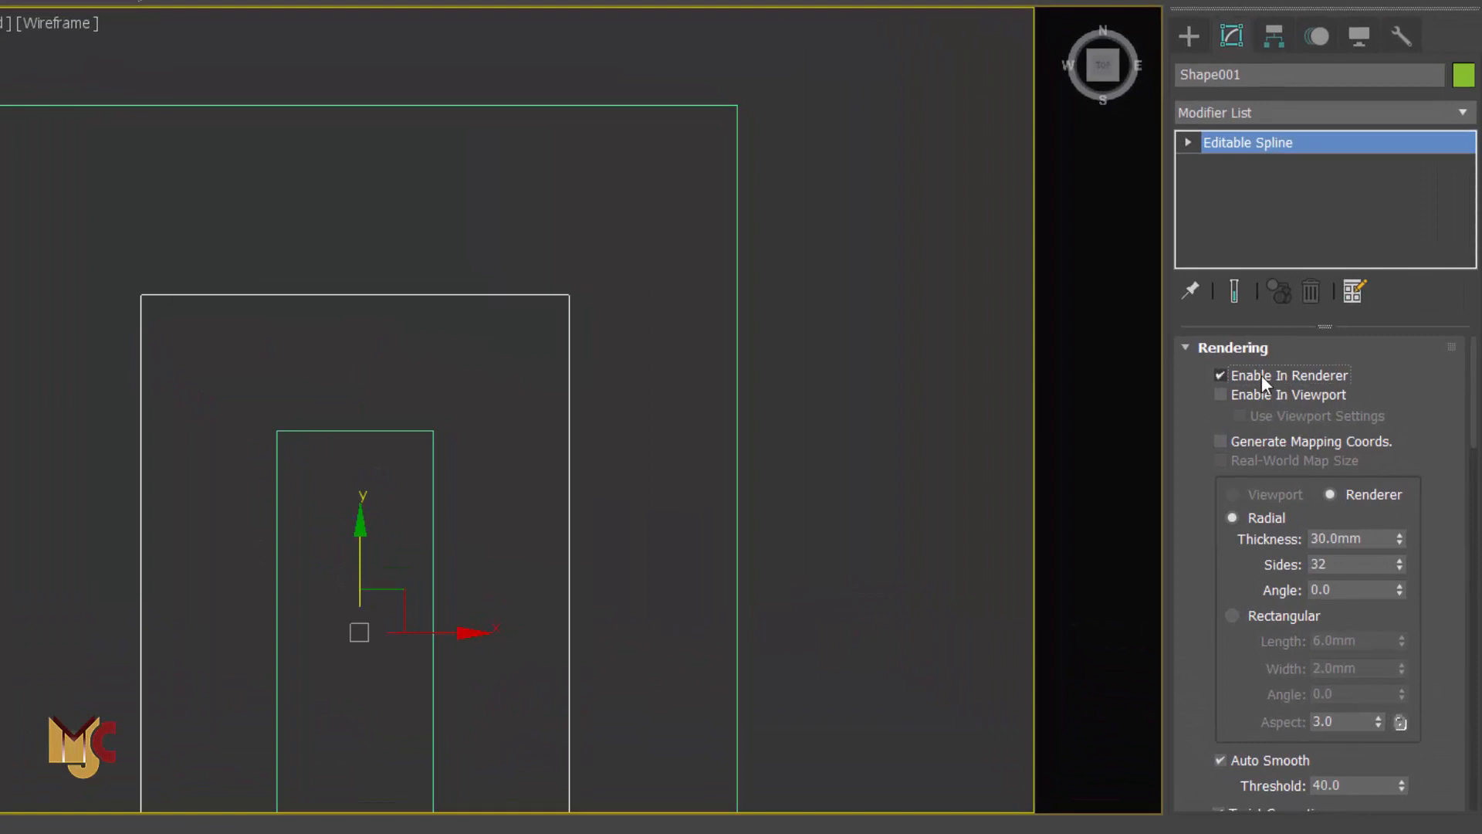
pyautogui.click(1221, 395)
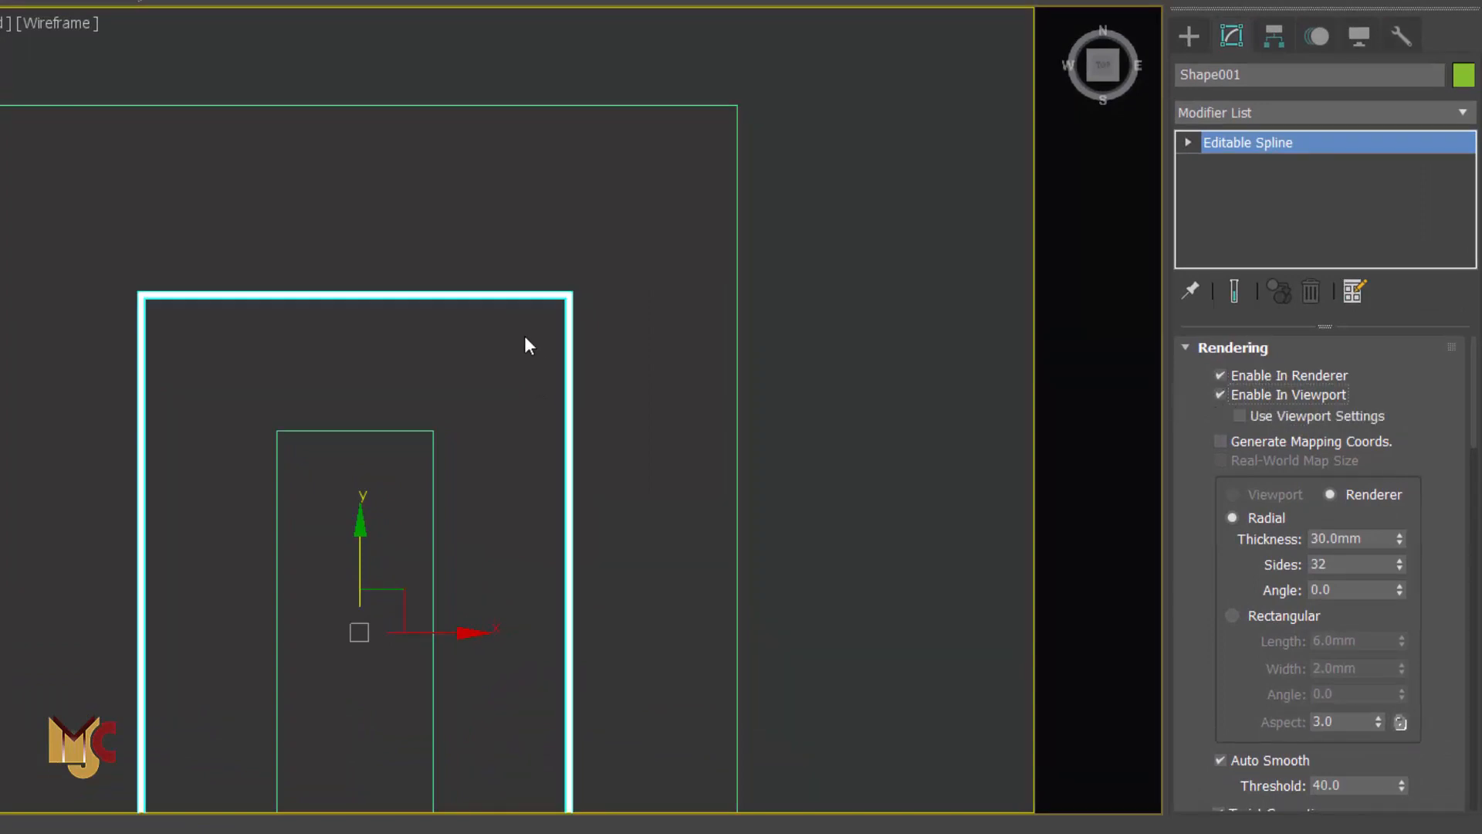
pyautogui.scroll(5, 525, 335)
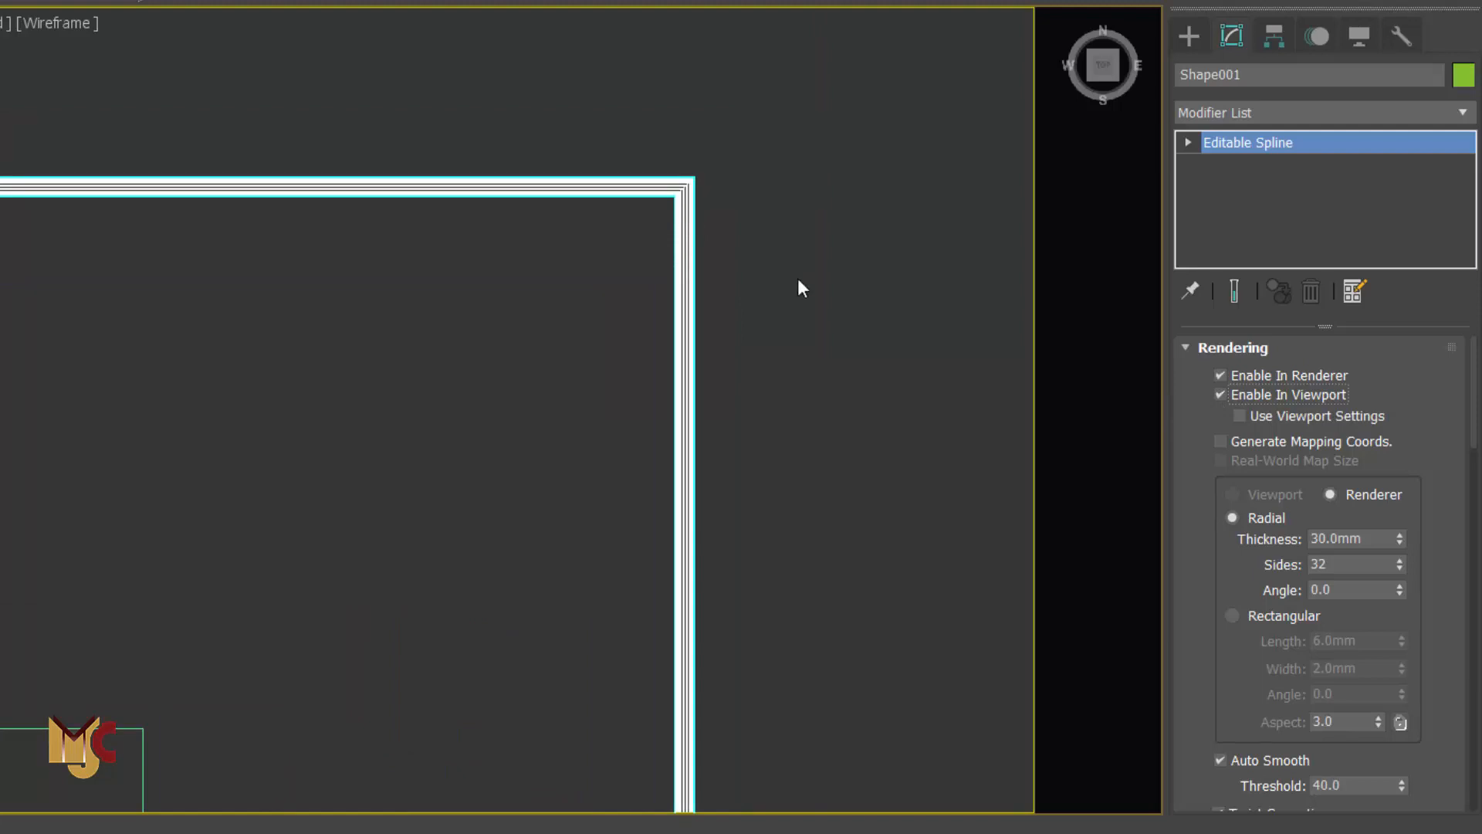
# Step: Try a radial rendering thickness of 1 mm on the spline and inspect its corner
pyautogui.doubleClick(1372, 539)
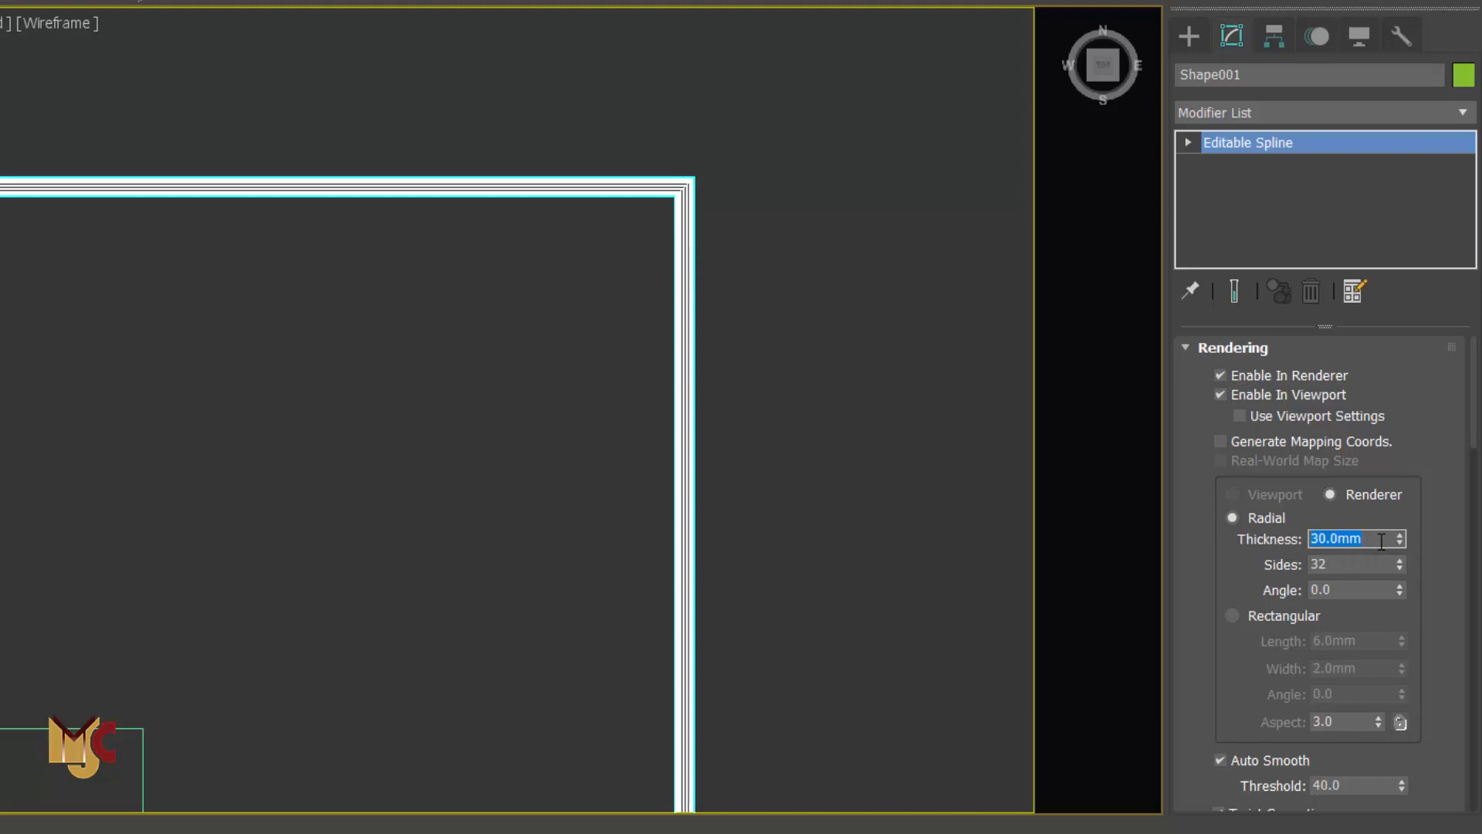
pyautogui.write('11')
pyautogui.press('BackSpace')
pyautogui.press('Tab')
pyautogui.scroll(5, 682, 166)
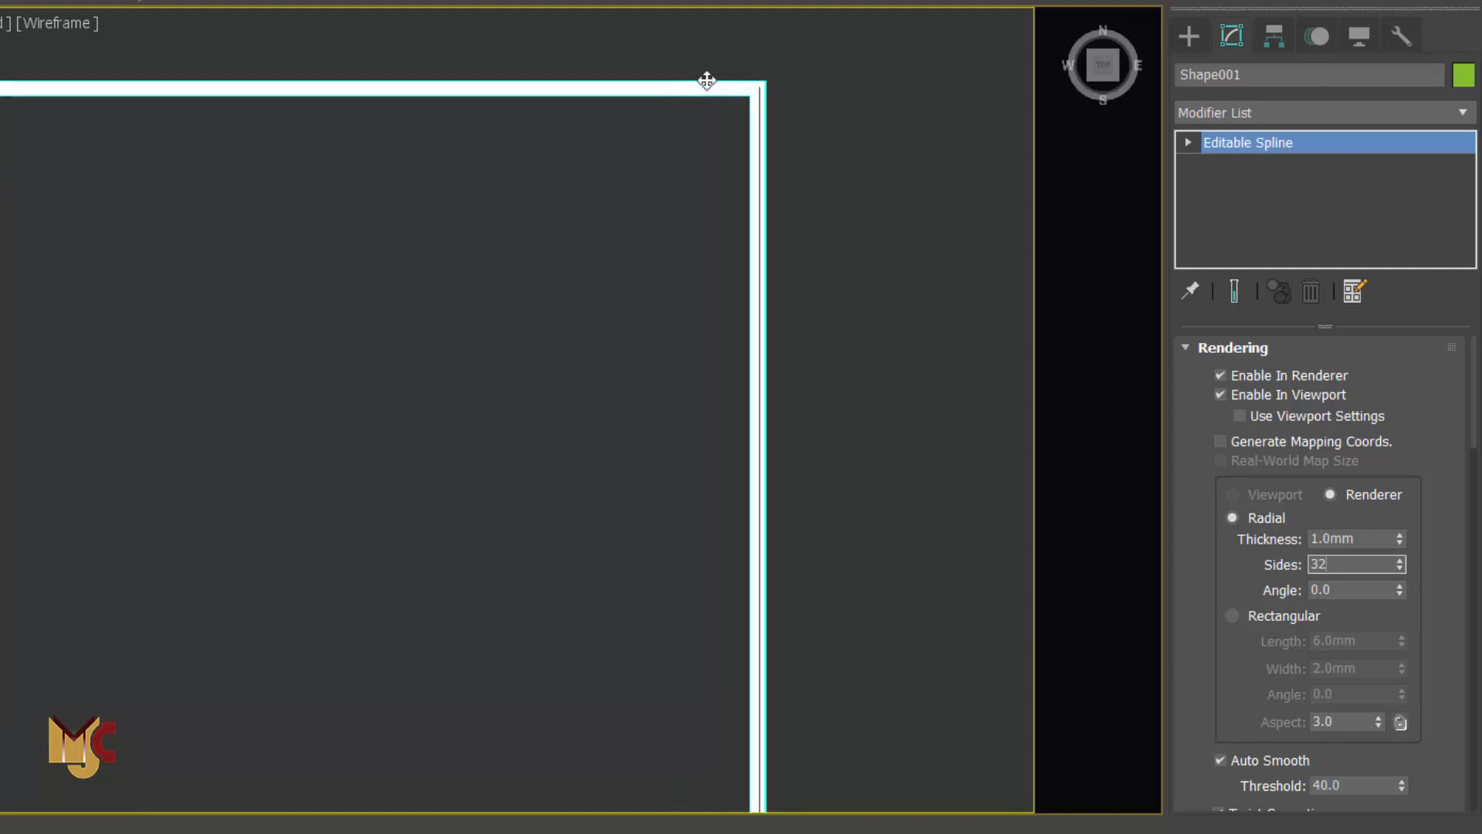
pyautogui.moveTo(798, 60); pyautogui.dragTo(557, 386, button='middle')
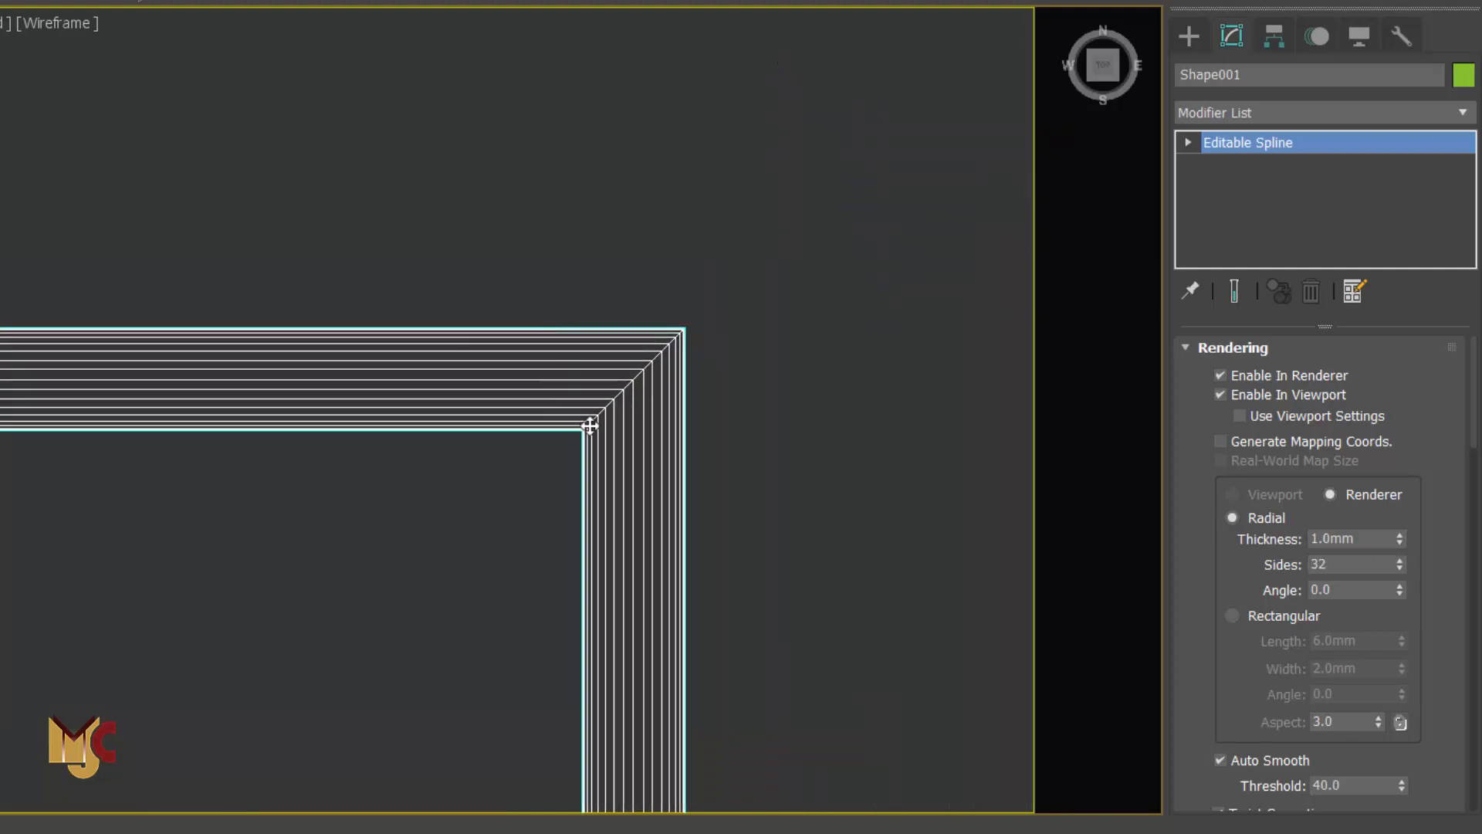
# Step: Set the spline's radial rendering thickness to 30 mm, keeping 32 sides and an angle of 0
pyautogui.doubleClick(1371, 539)
pyautogui.write('30')
pyautogui.click(1338, 562)
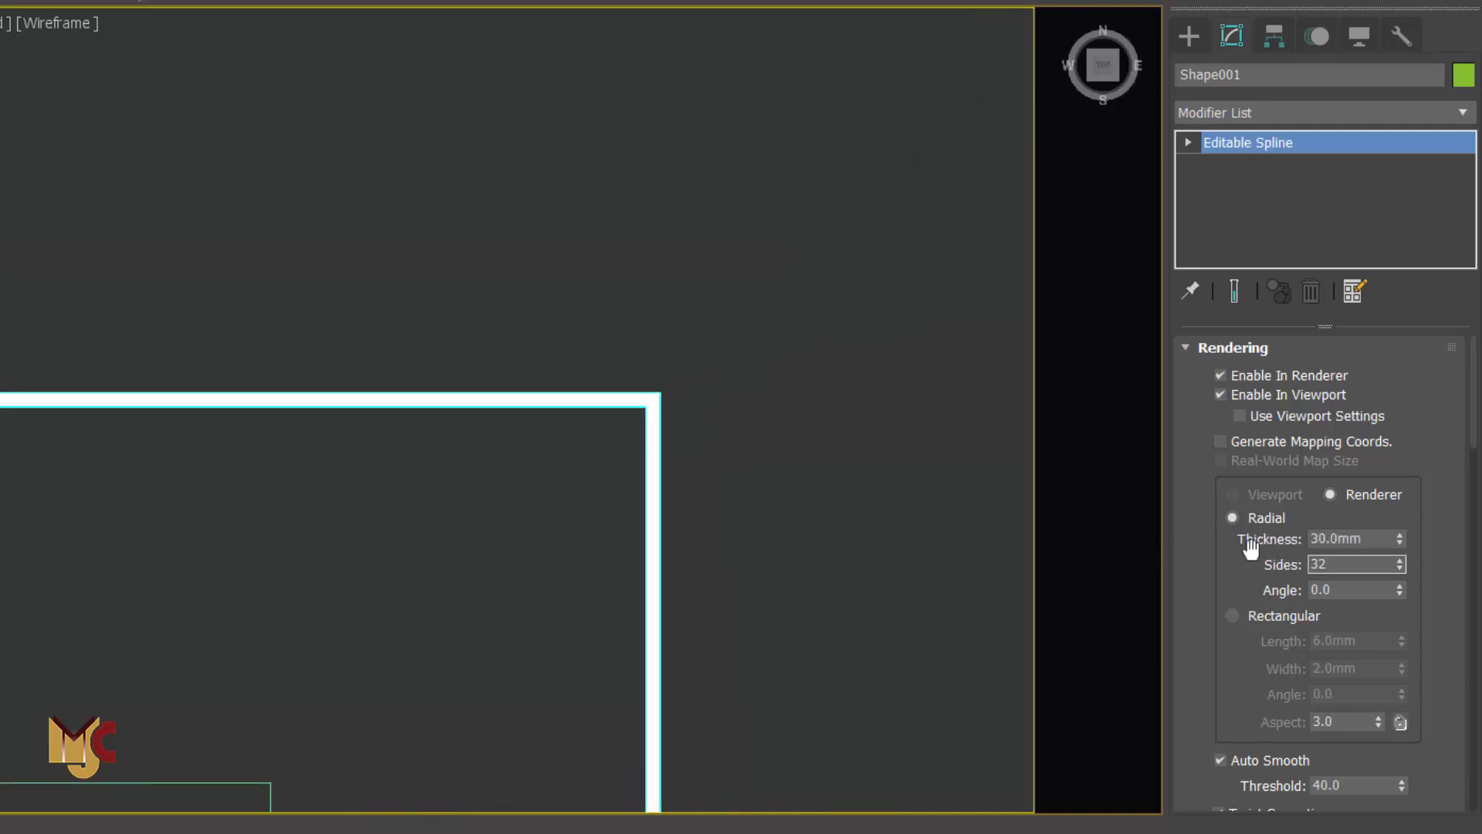
pyautogui.moveTo(1327, 567); pyautogui.dragTo(1289, 569)
pyautogui.click(1341, 589)
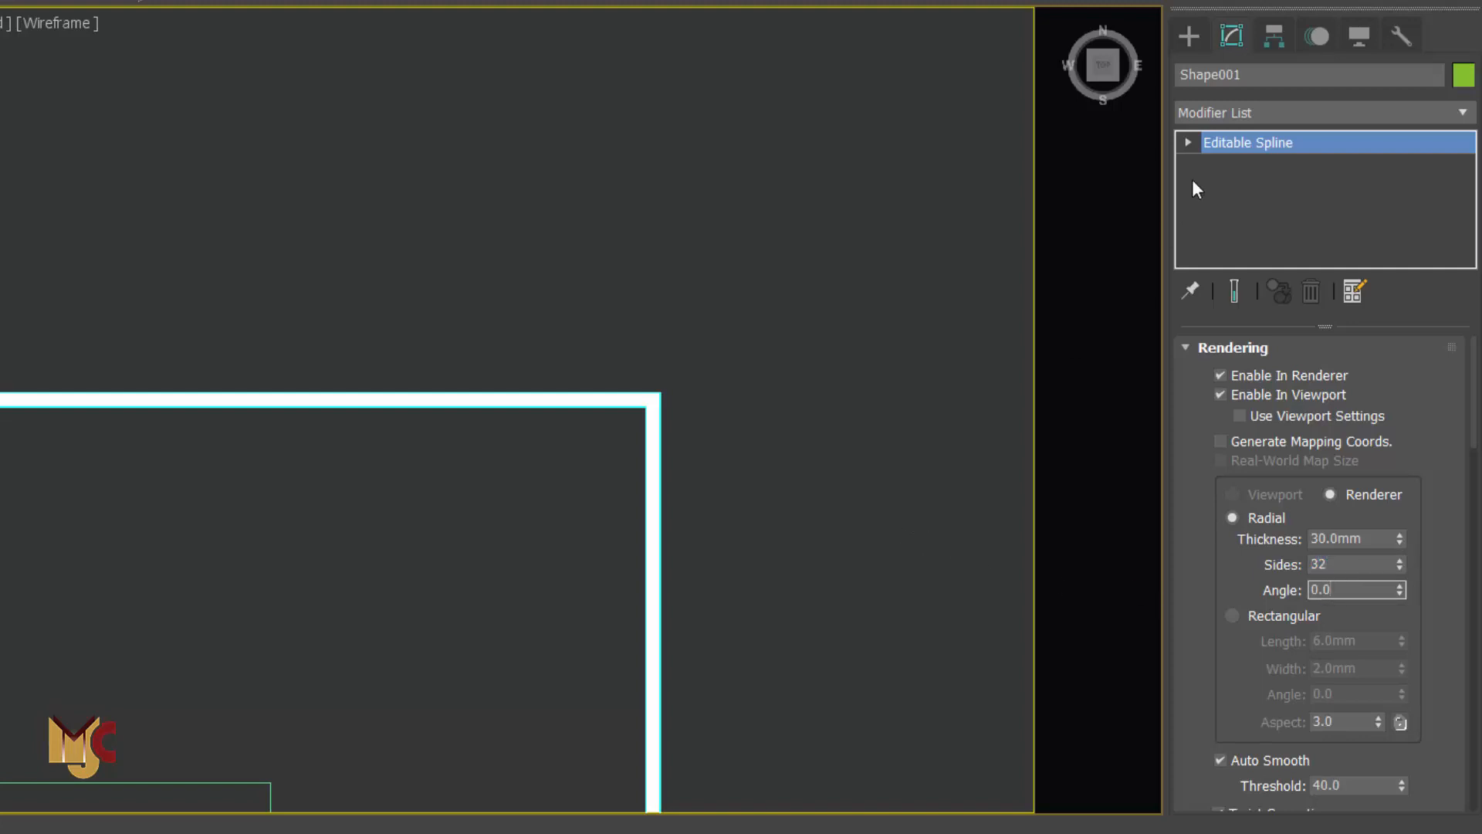
# Step: Deselect the spline and select the small rectangular ceiling piece in the middle of the frame's opening
pyautogui.click(1184, 40)
pyautogui.scroll(-3, 695, 352)
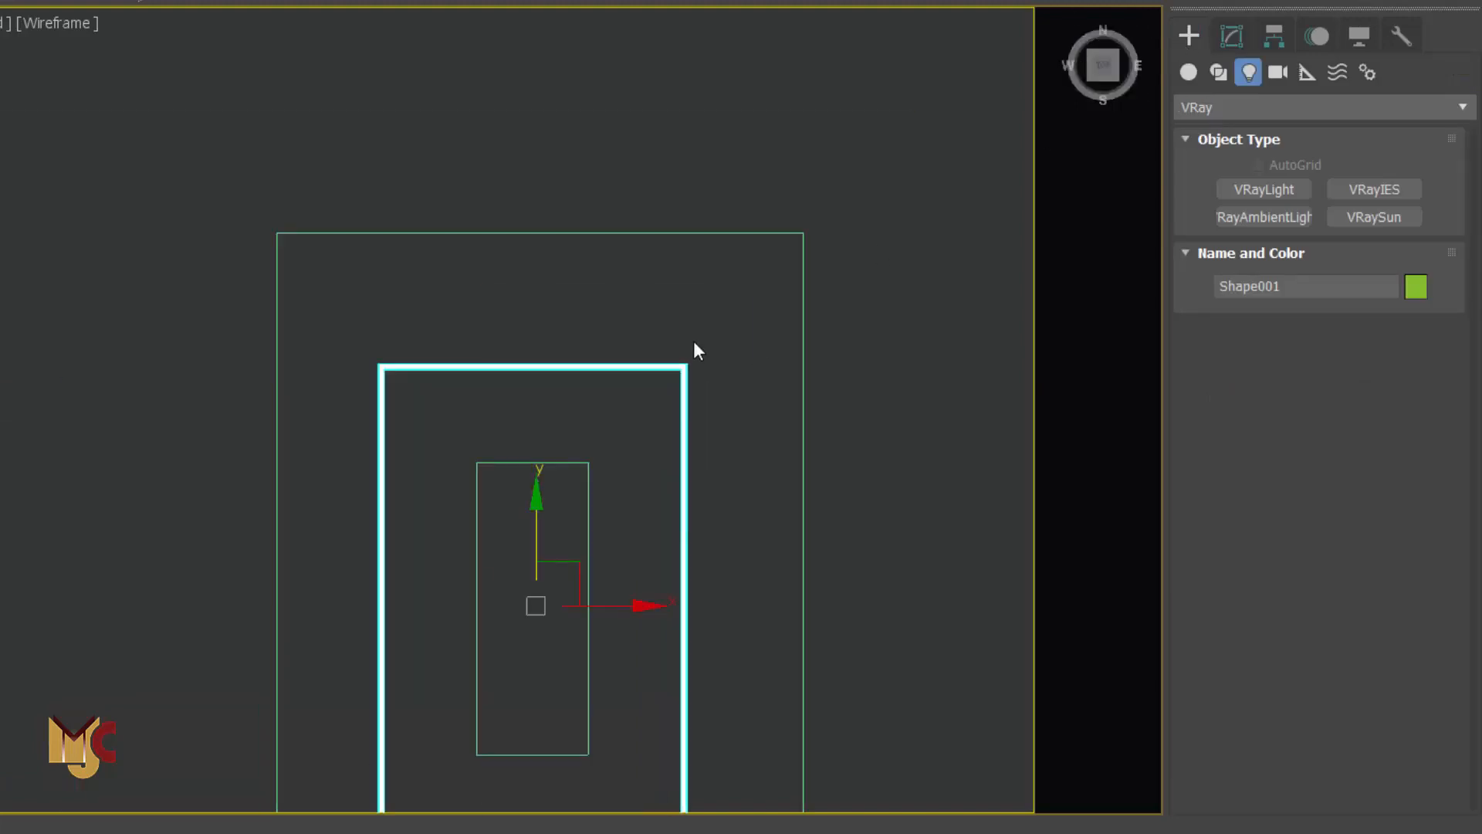
pyautogui.moveTo(664, 442); pyautogui.dragTo(638, 345, button='middle')
pyautogui.scroll(5, 632, 258)
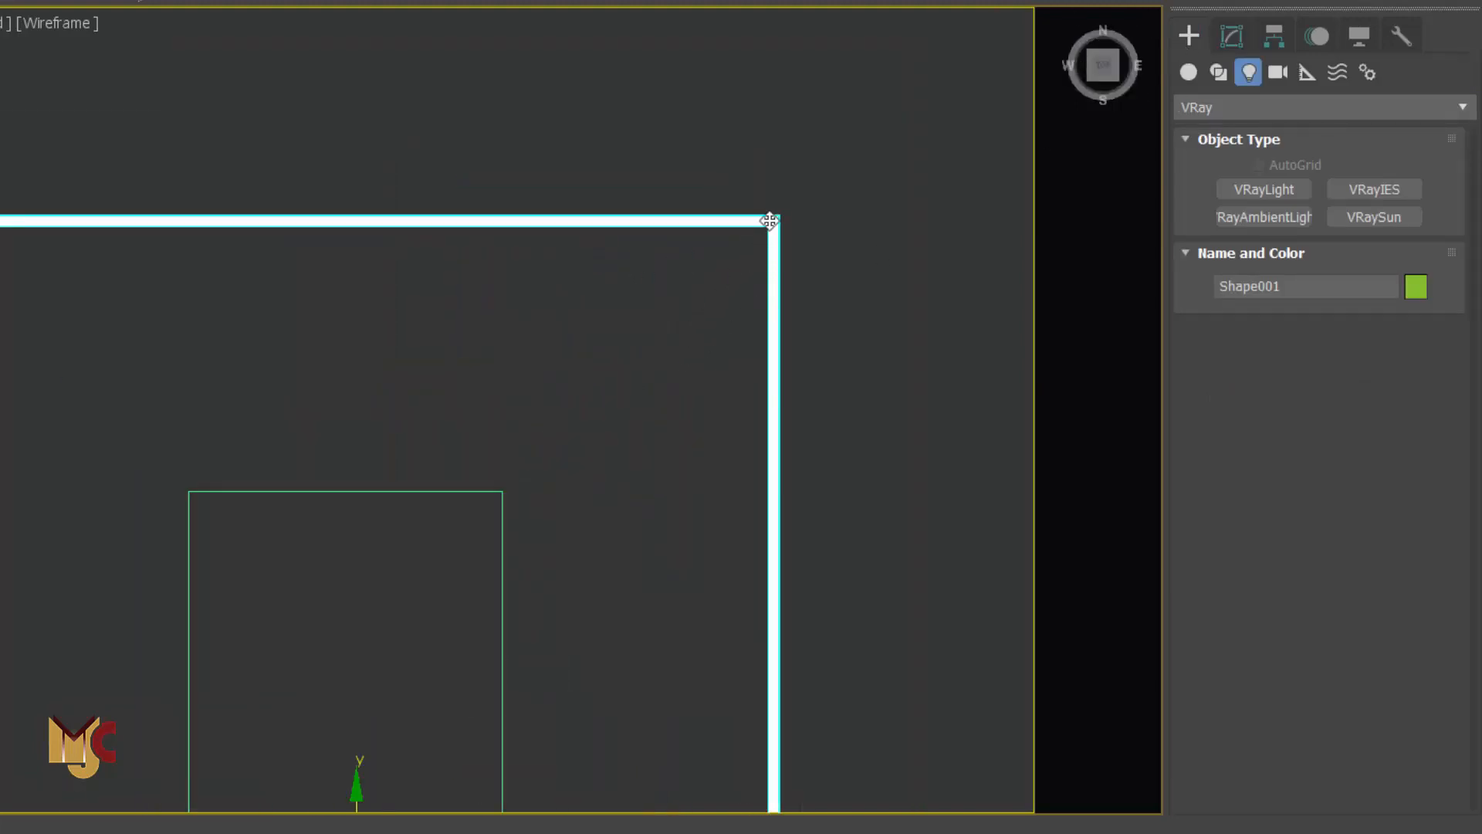
pyautogui.click(837, 223)
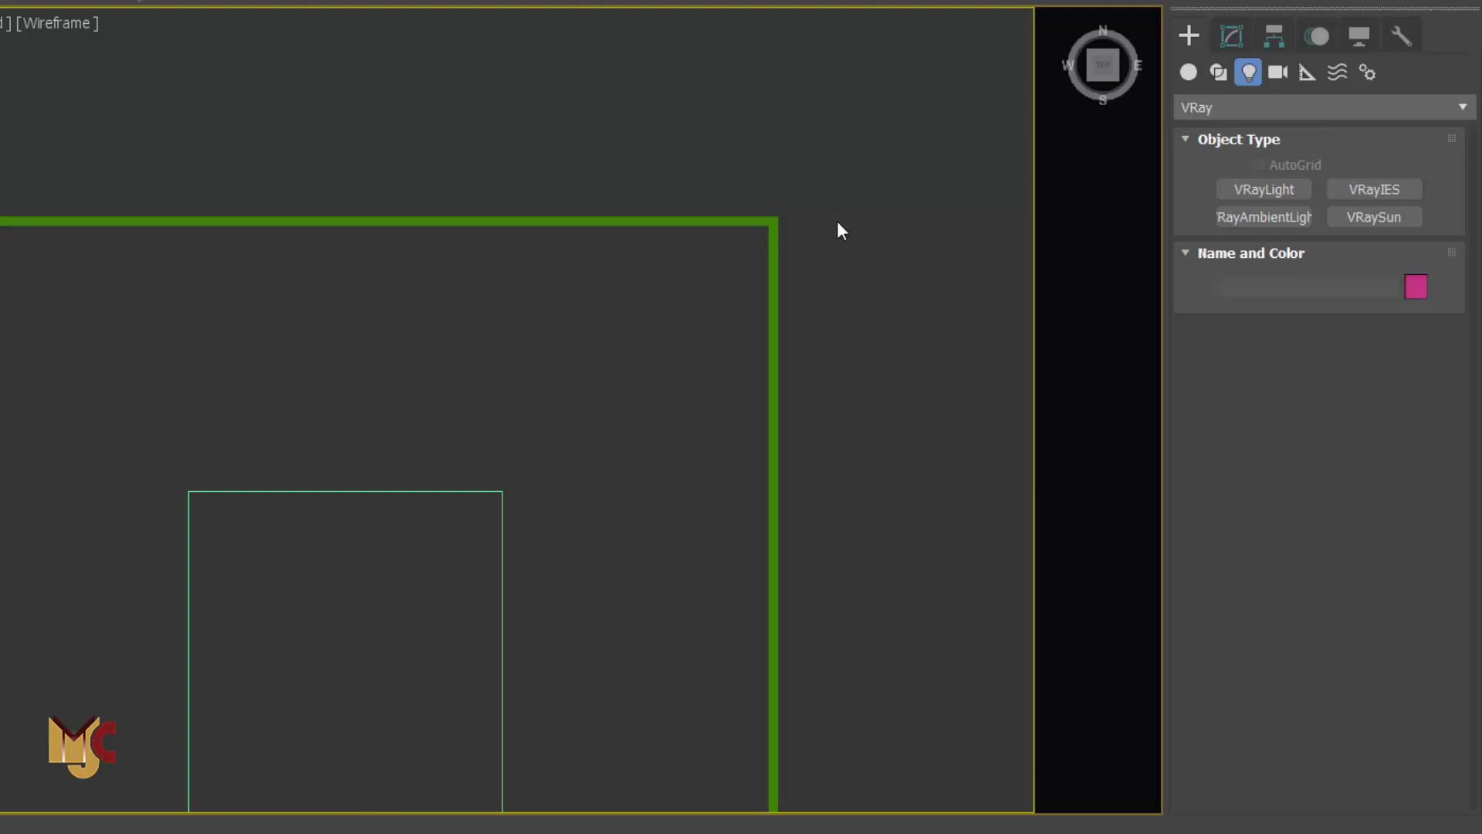
pyautogui.click(482, 494)
pyautogui.scroll(-5, 583, 366)
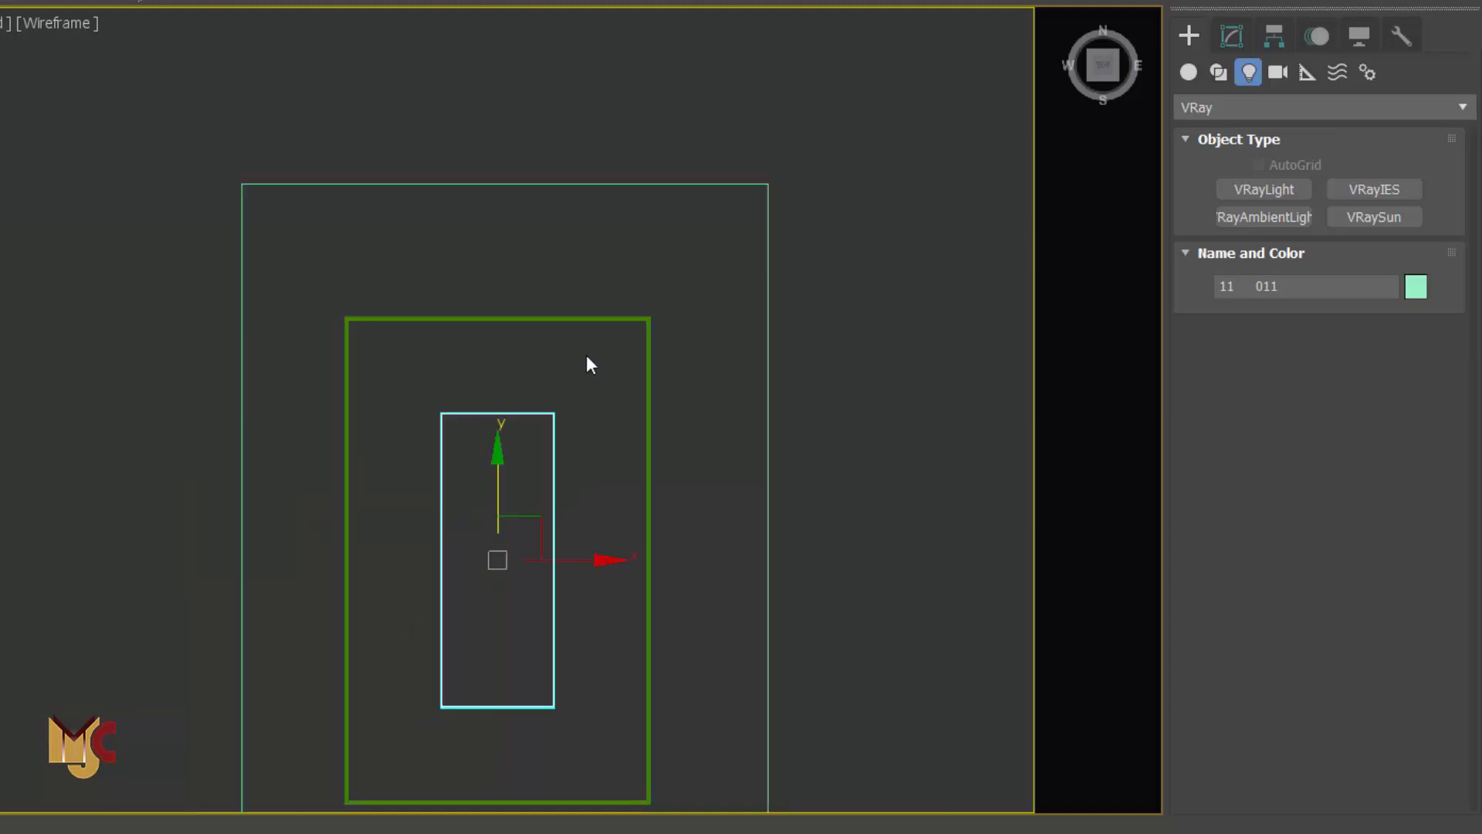
pyautogui.moveTo(525, 544); pyautogui.dragTo(524, 475, button='middle')
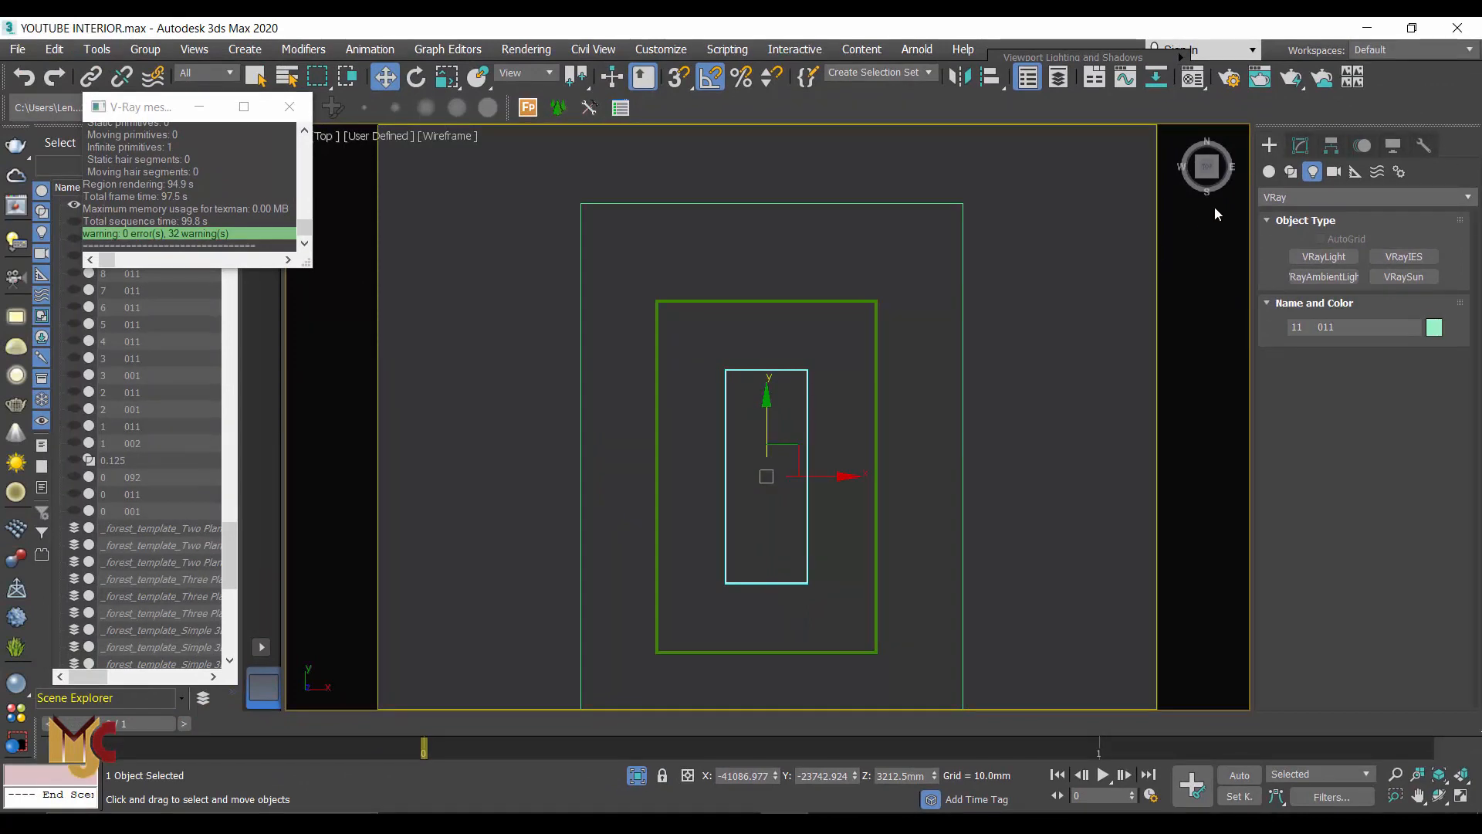
# Step: Switch the central ceiling piece to Edge level and select its edges along all four sides in the Top view
pyautogui.click(1301, 145)
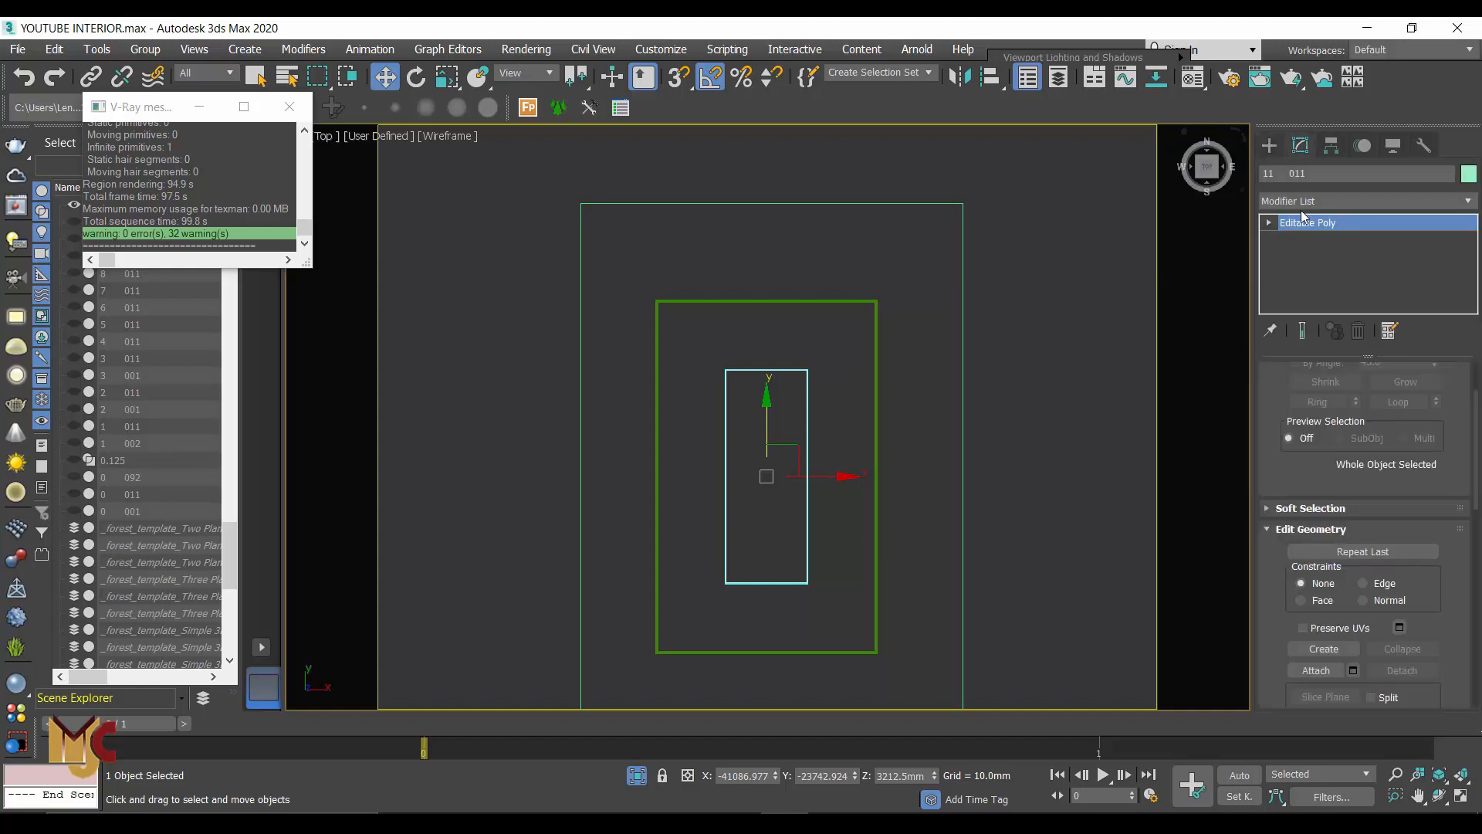
pyautogui.scroll(2, 1373, 378)
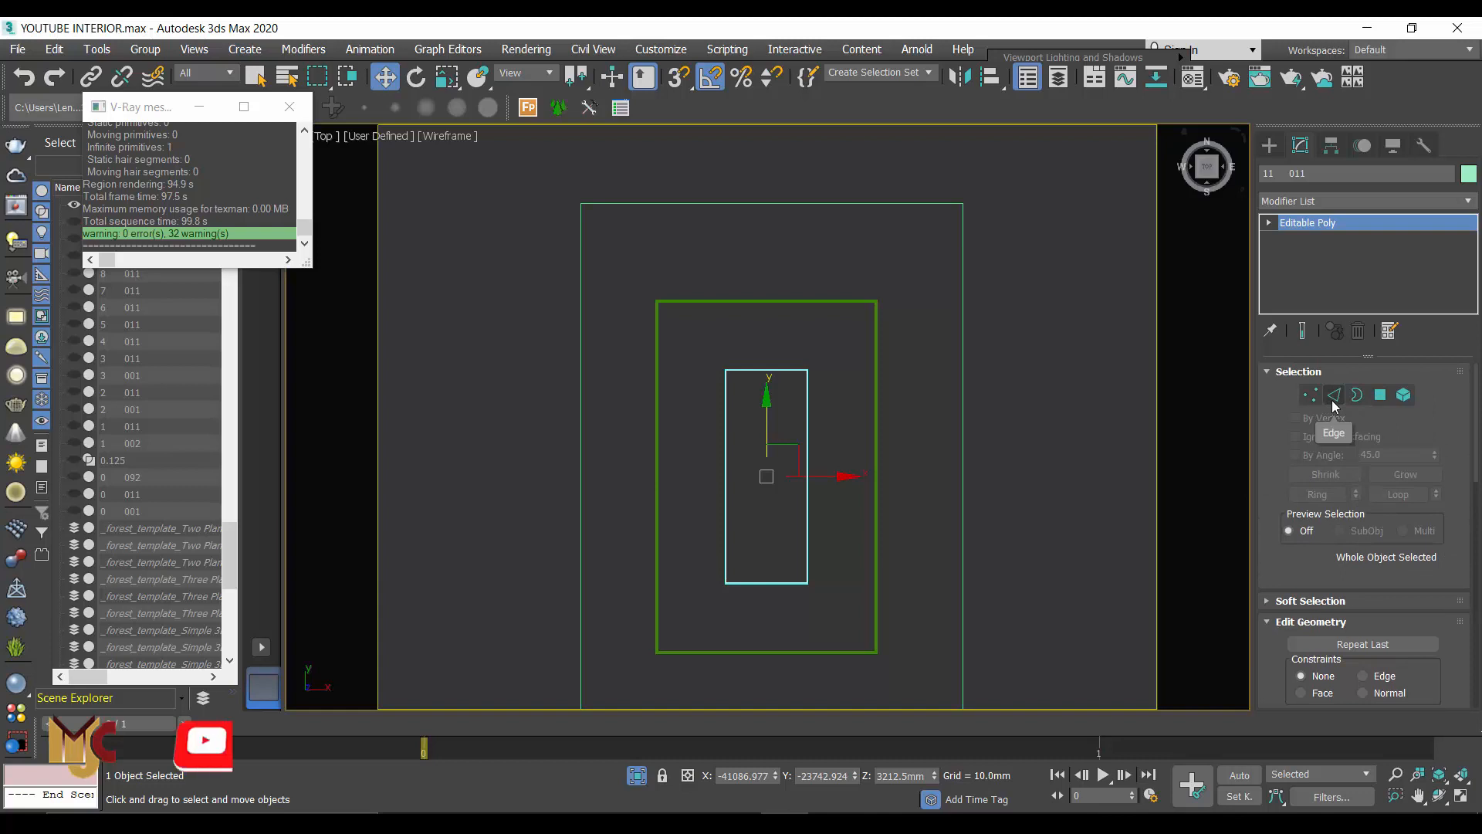
pyautogui.click(1332, 400)
pyautogui.scroll(5, 863, 405)
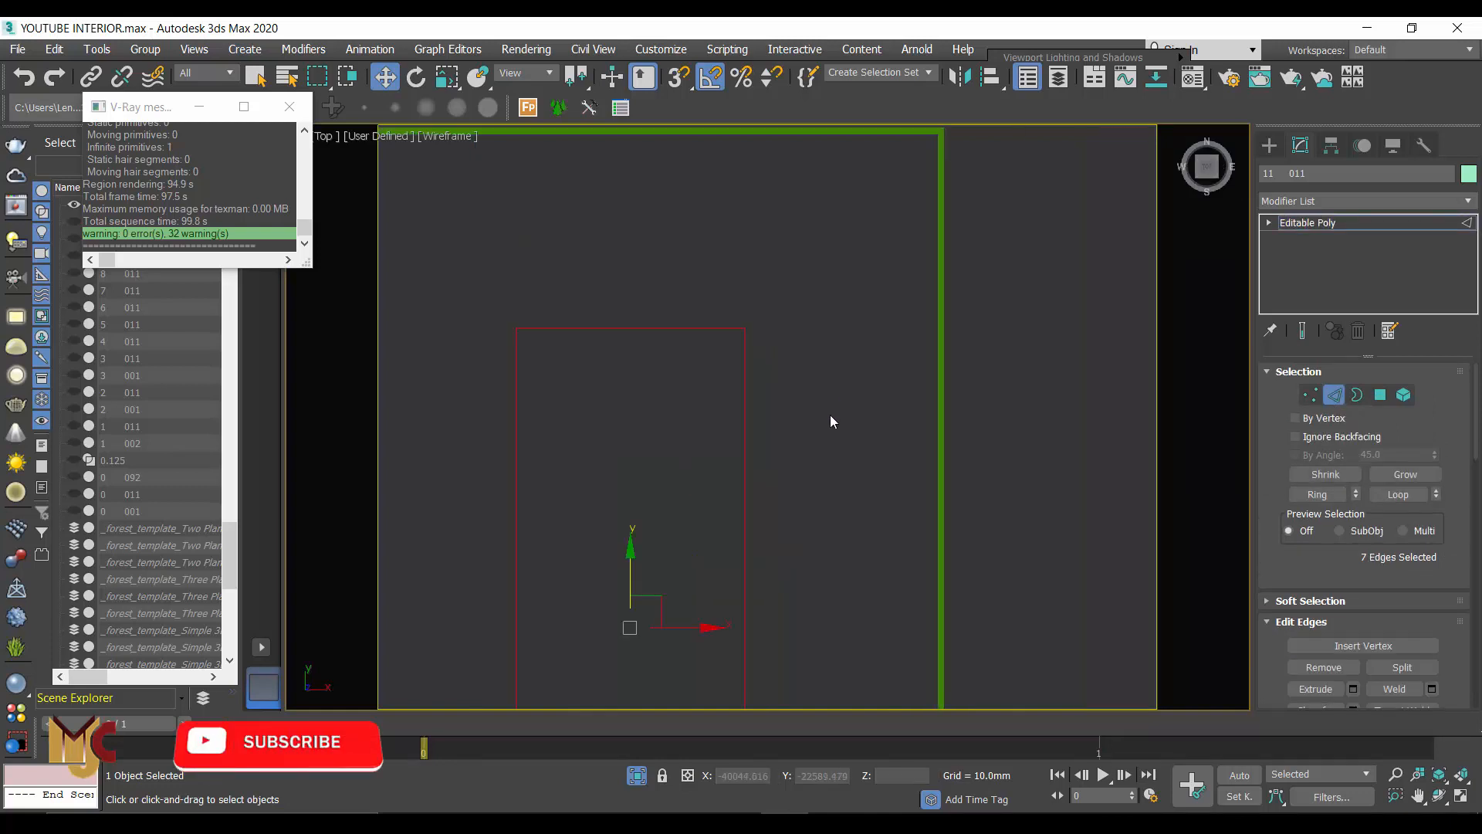
pyautogui.click(837, 343)
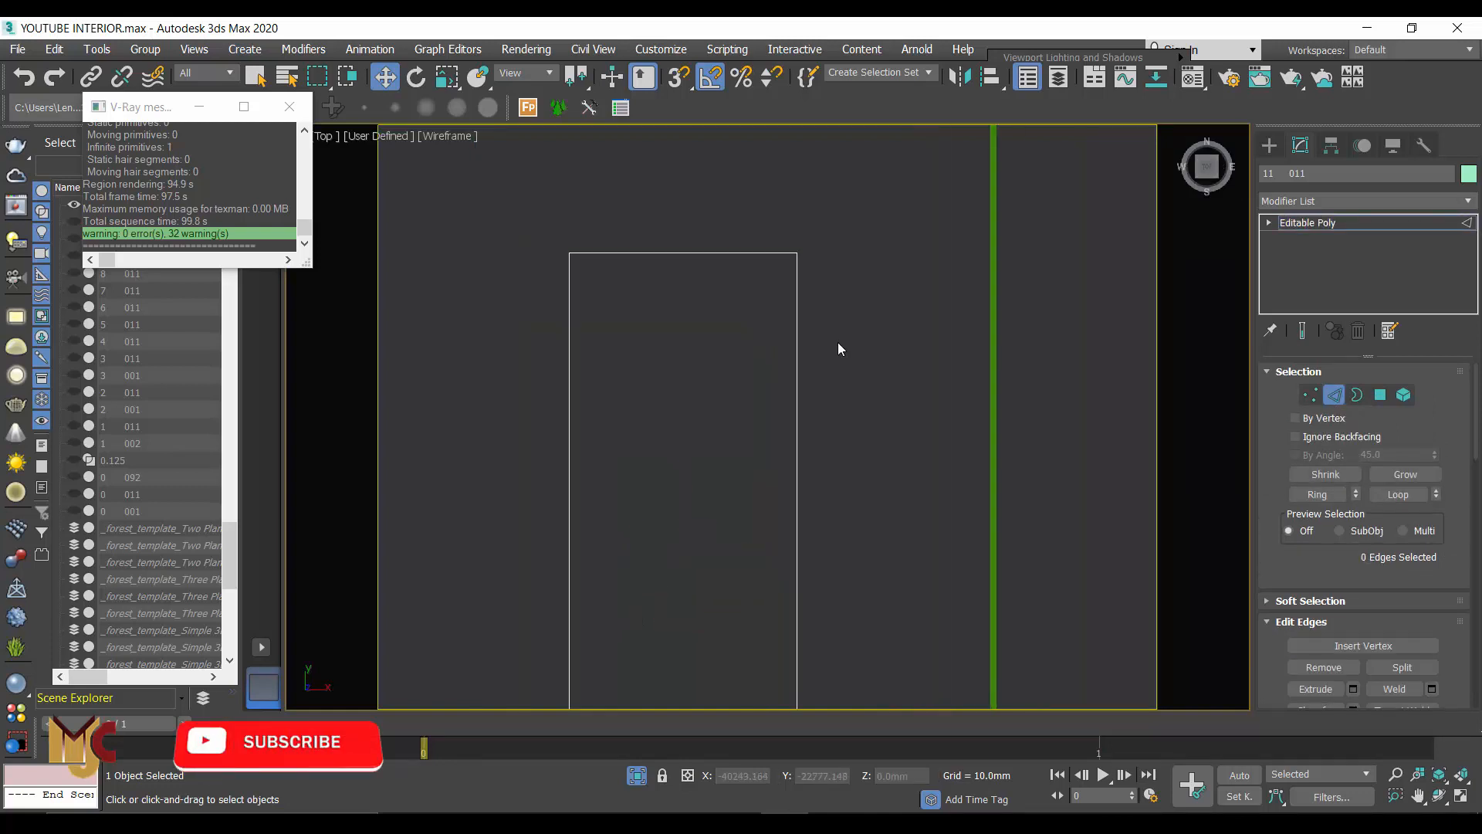
pyautogui.click(795, 281)
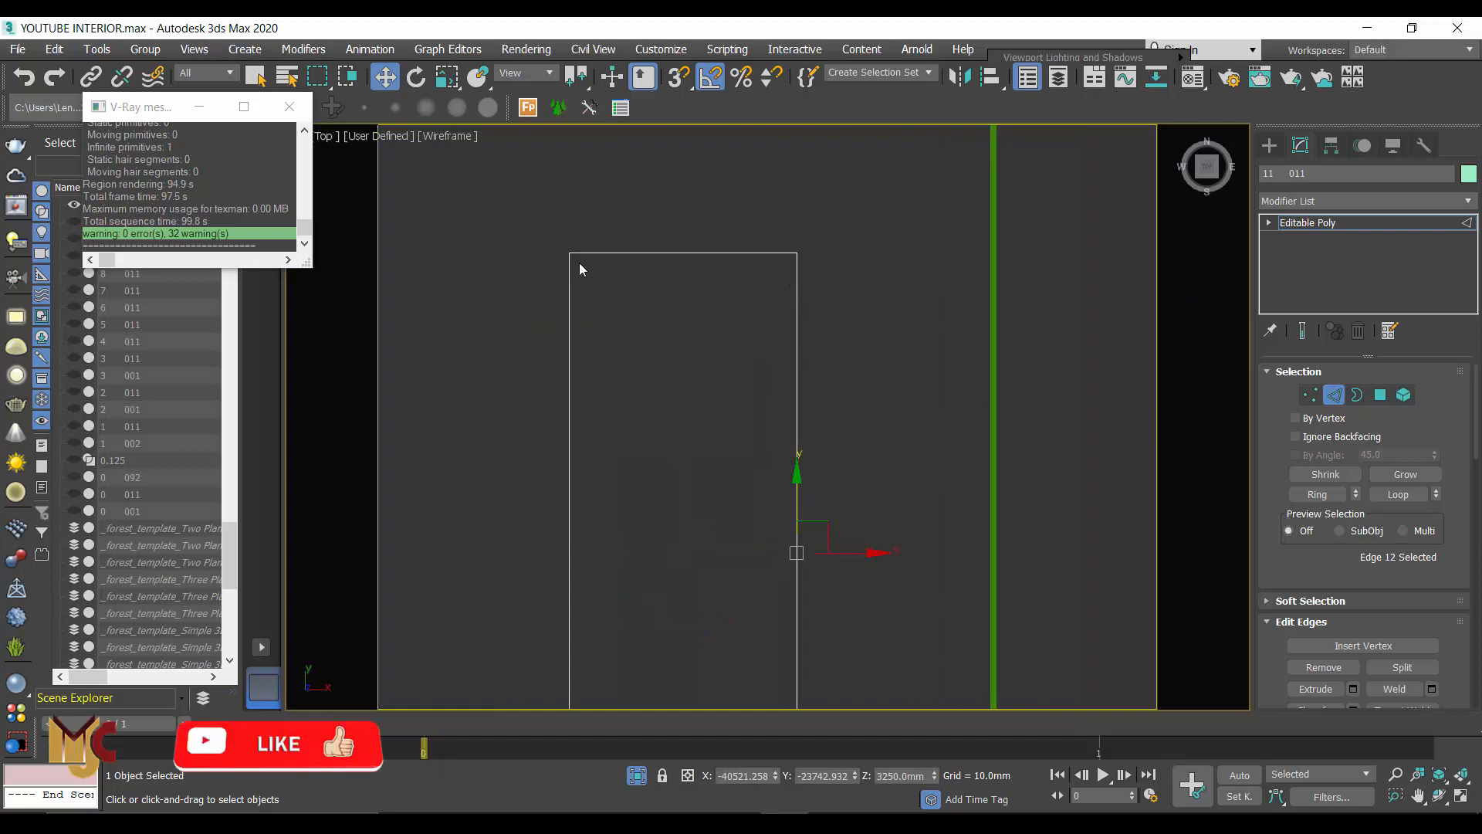
pyautogui.moveTo(856, 352); pyautogui.dragTo(606, 409)
pyautogui.scroll(-4, 703, 271)
pyautogui.scroll(-2, 726, 222)
pyautogui.keyDown('ctrl'); pyautogui.moveTo(719, 215); pyautogui.dragTo(686, 494); pyautogui.keyUp('ctrl')
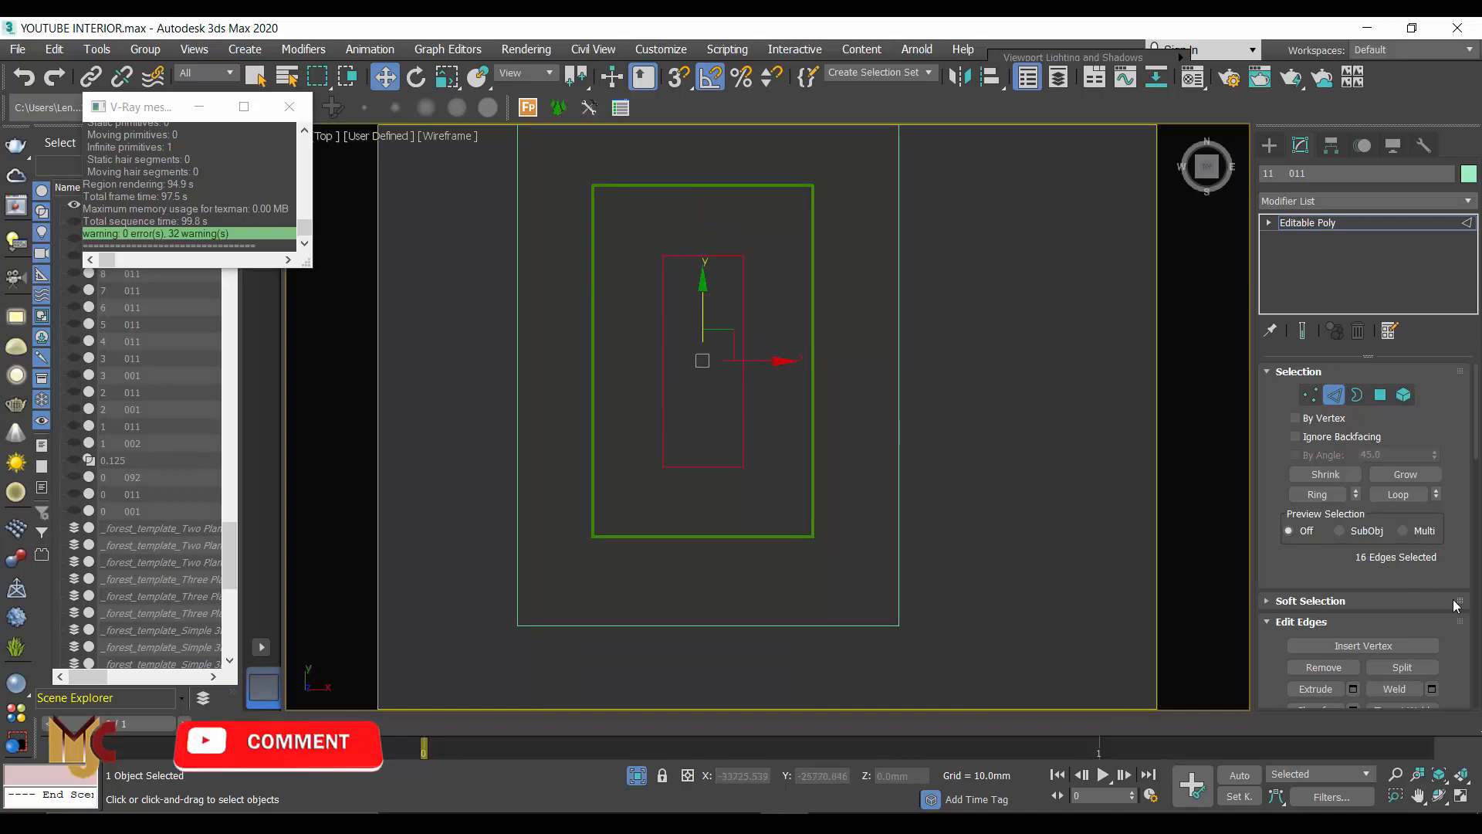
# Step: Create a Linear shape from the central piece's selected edges, keeping the default curve name
pyautogui.scroll(-5, 1440, 587)
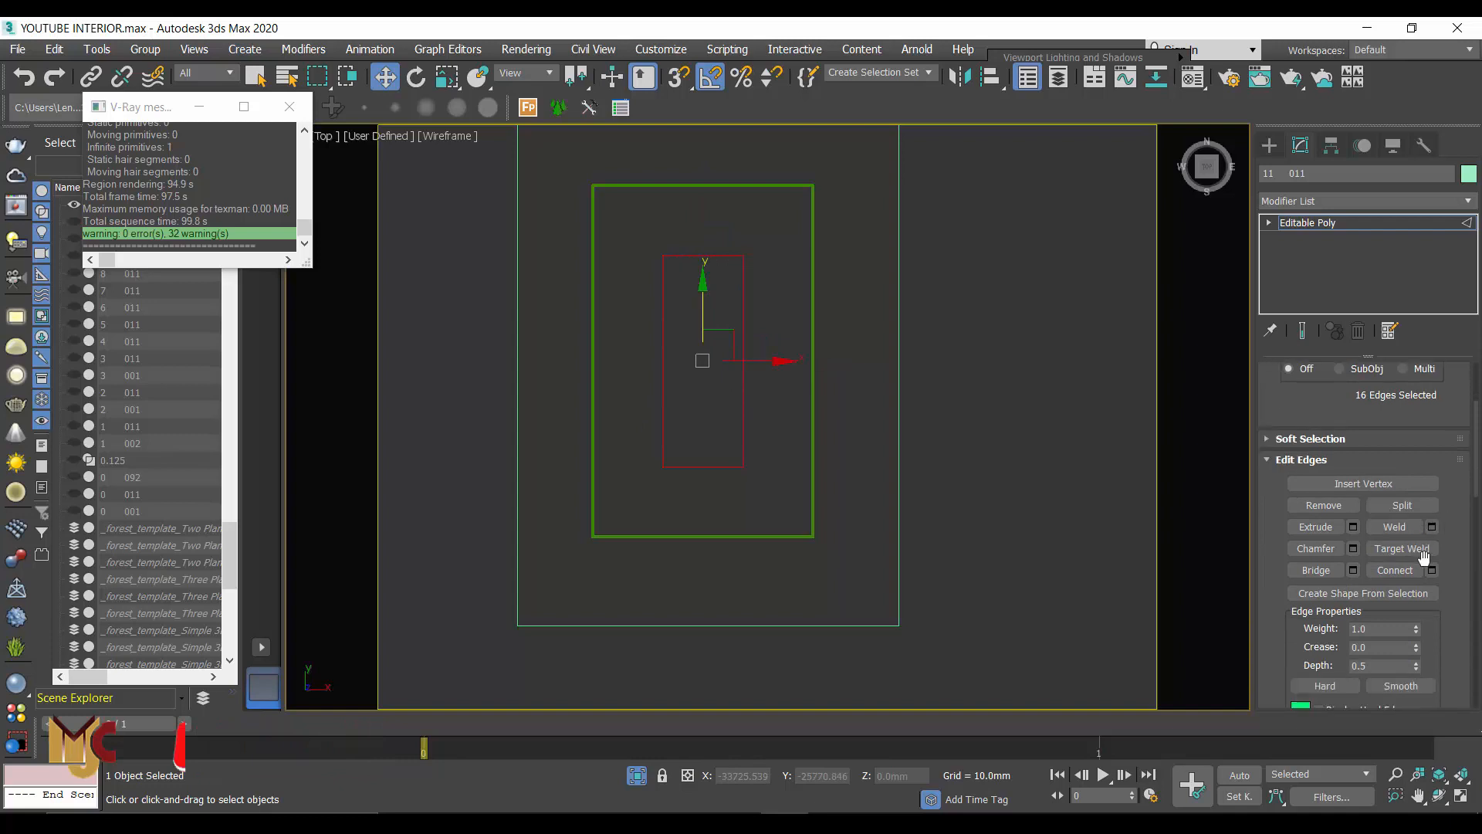
pyautogui.click(1365, 596)
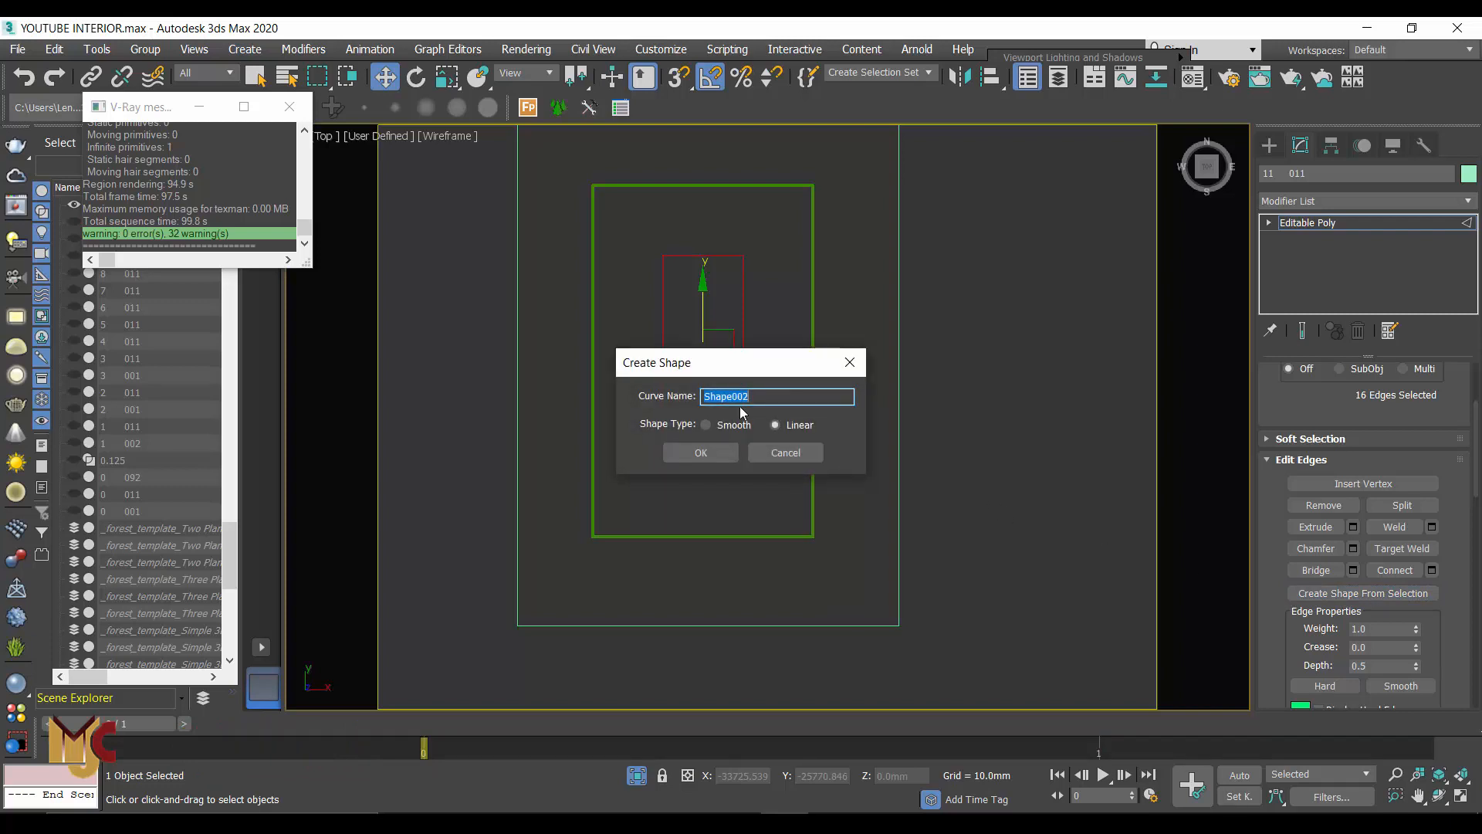
pyautogui.click(714, 449)
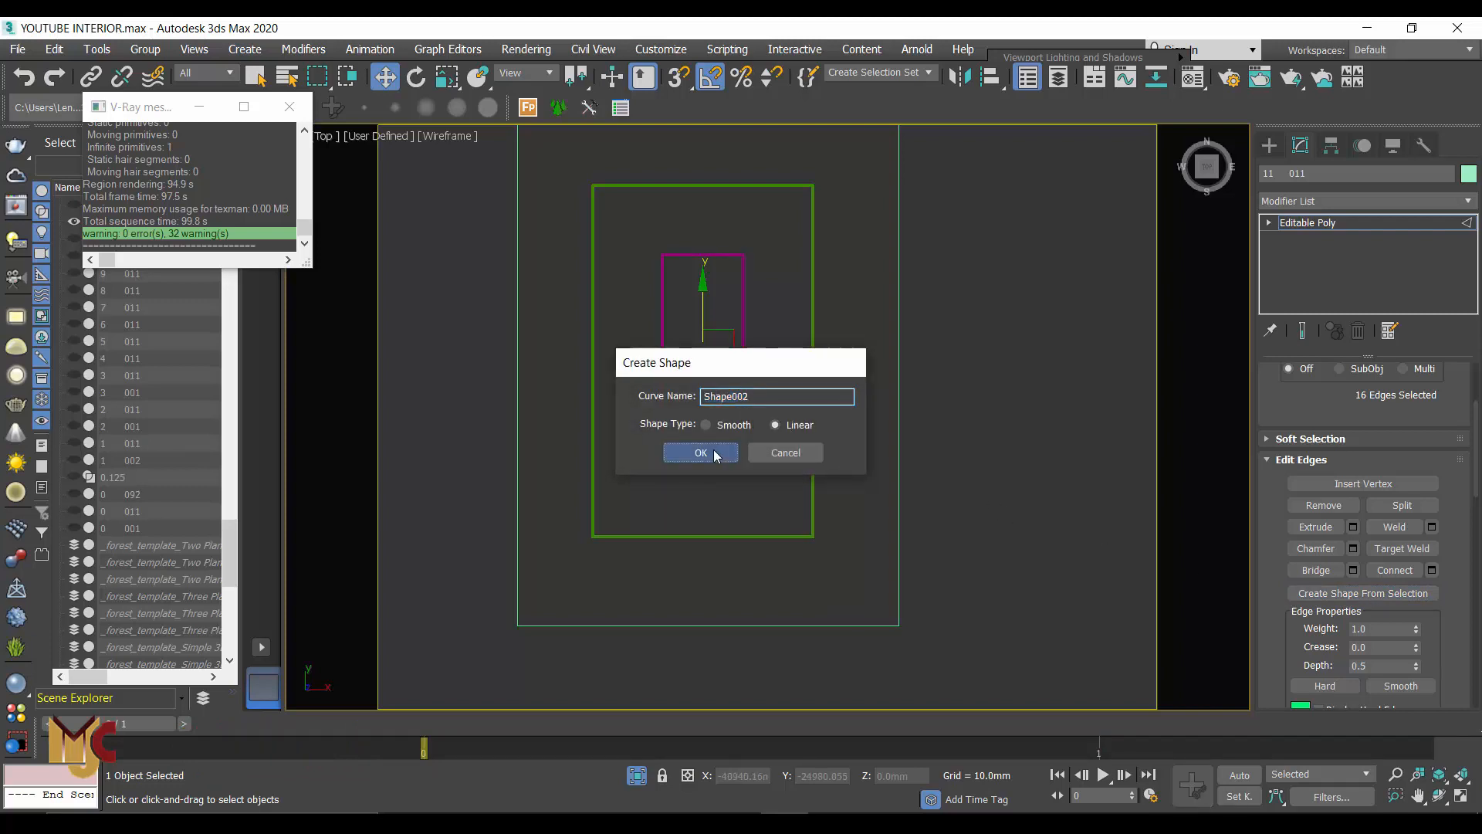
# Step: Leave edge editing and select the new spline running around the central ceiling piece
pyautogui.scroll(8, 717, 263)
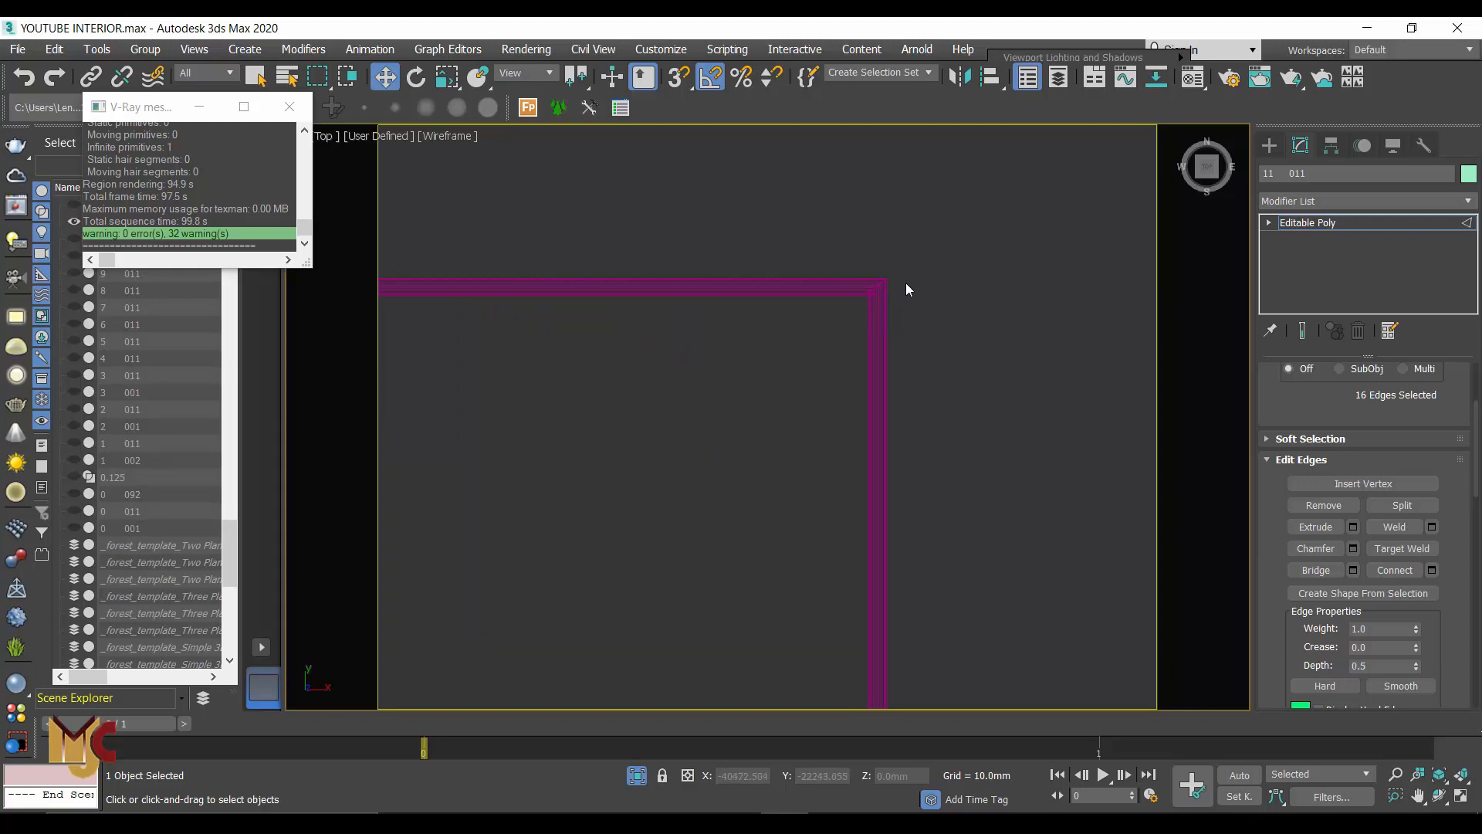
pyautogui.moveTo(905, 283); pyautogui.dragTo(841, 410, button='middle')
pyautogui.click(1269, 145)
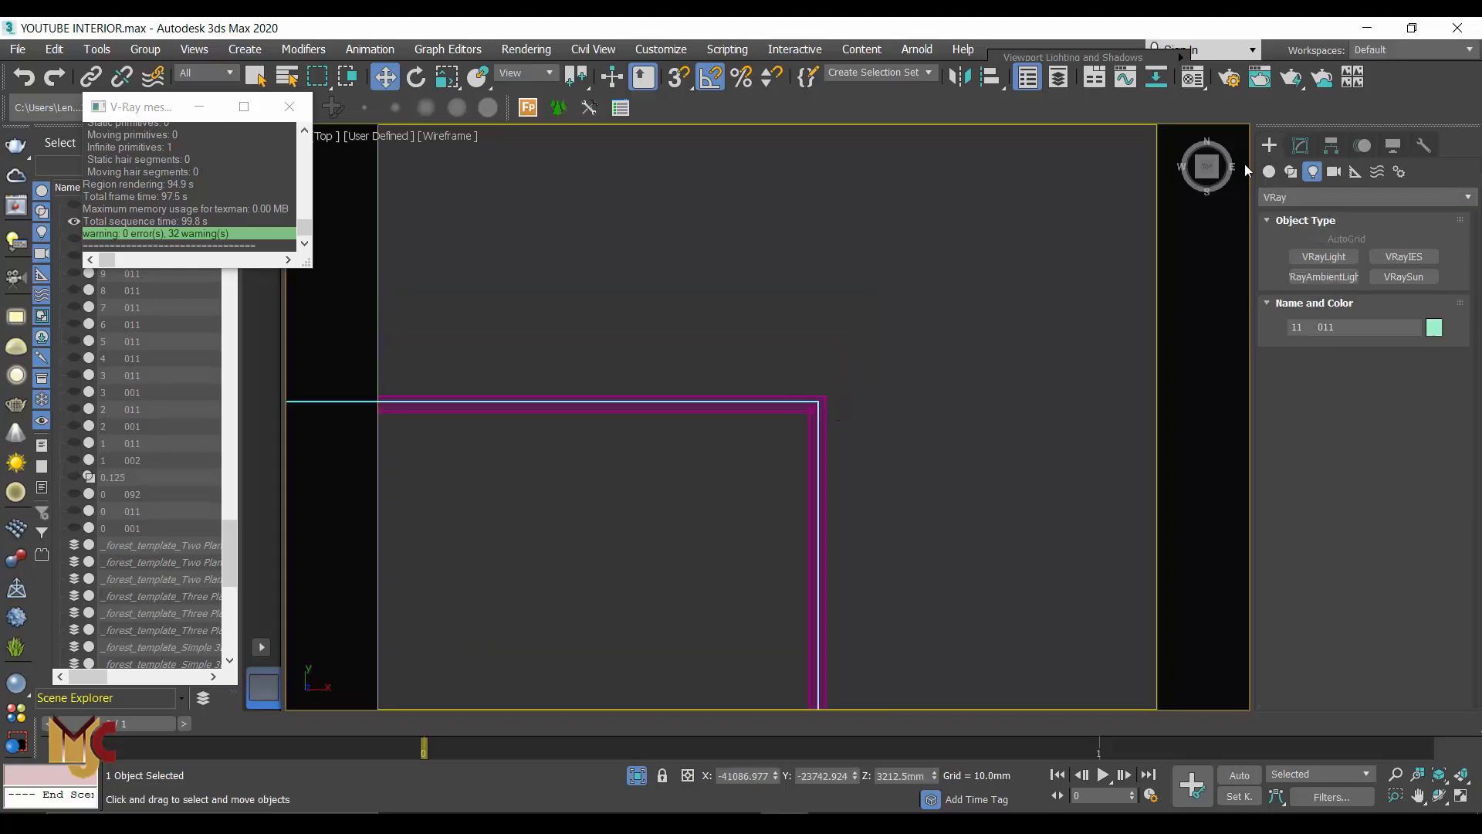
pyautogui.scroll(2, 821, 402)
pyautogui.click(820, 401)
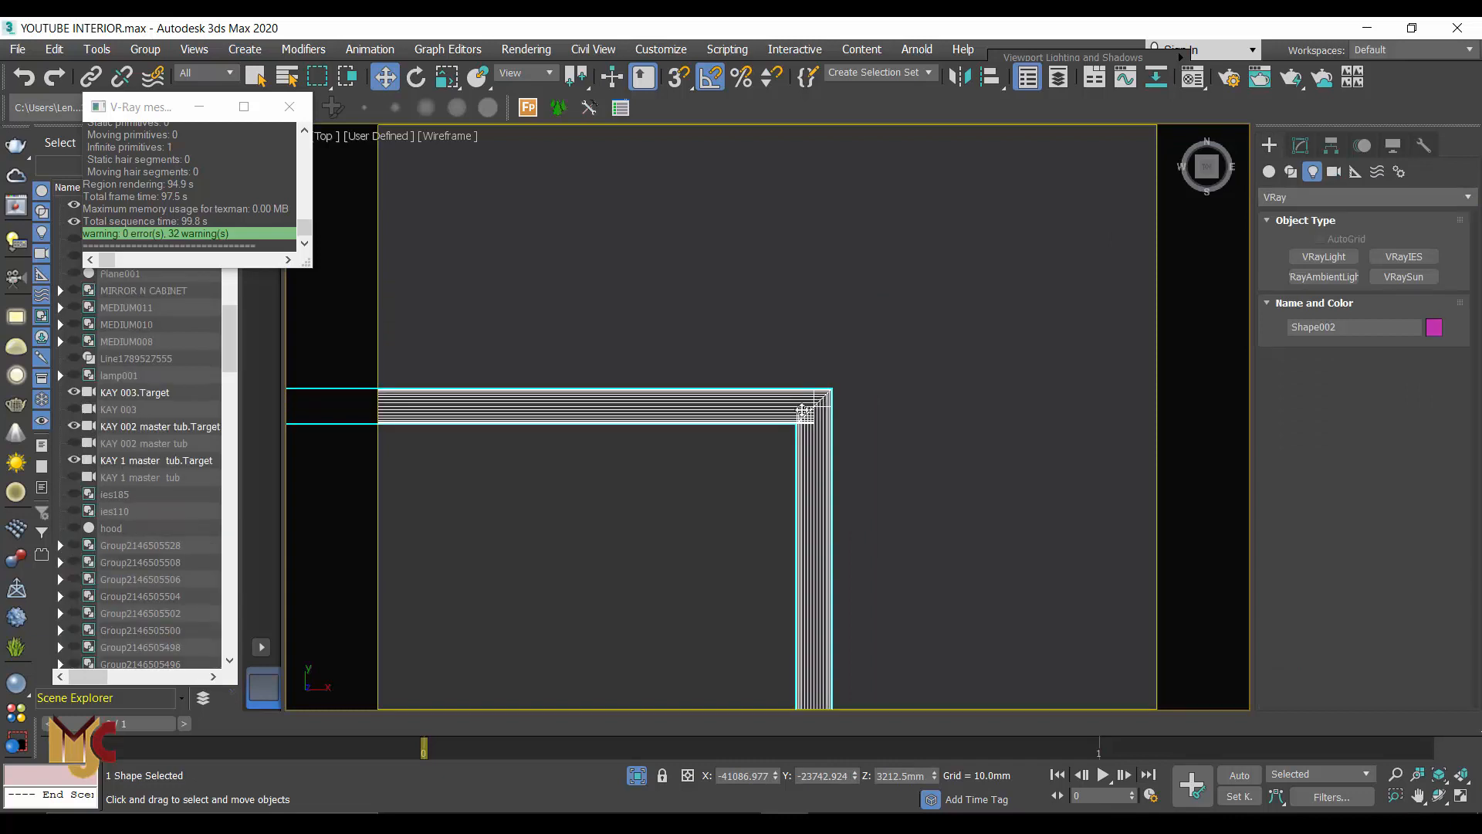
pyautogui.scroll(-3, 792, 413)
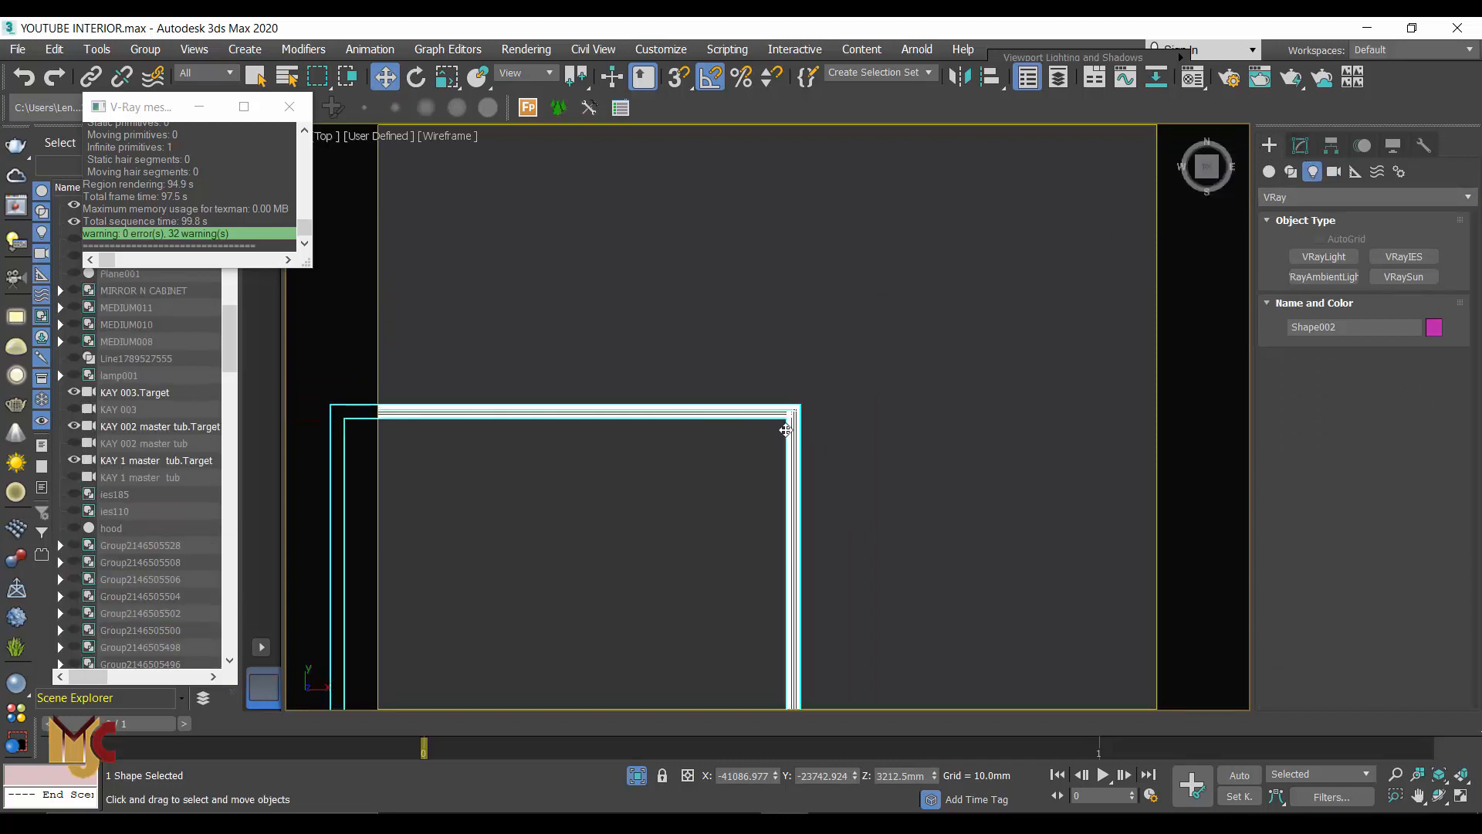
# Step: Check the radial thickness and sides settings of the spline around the central ceiling piece
pyautogui.click(1300, 147)
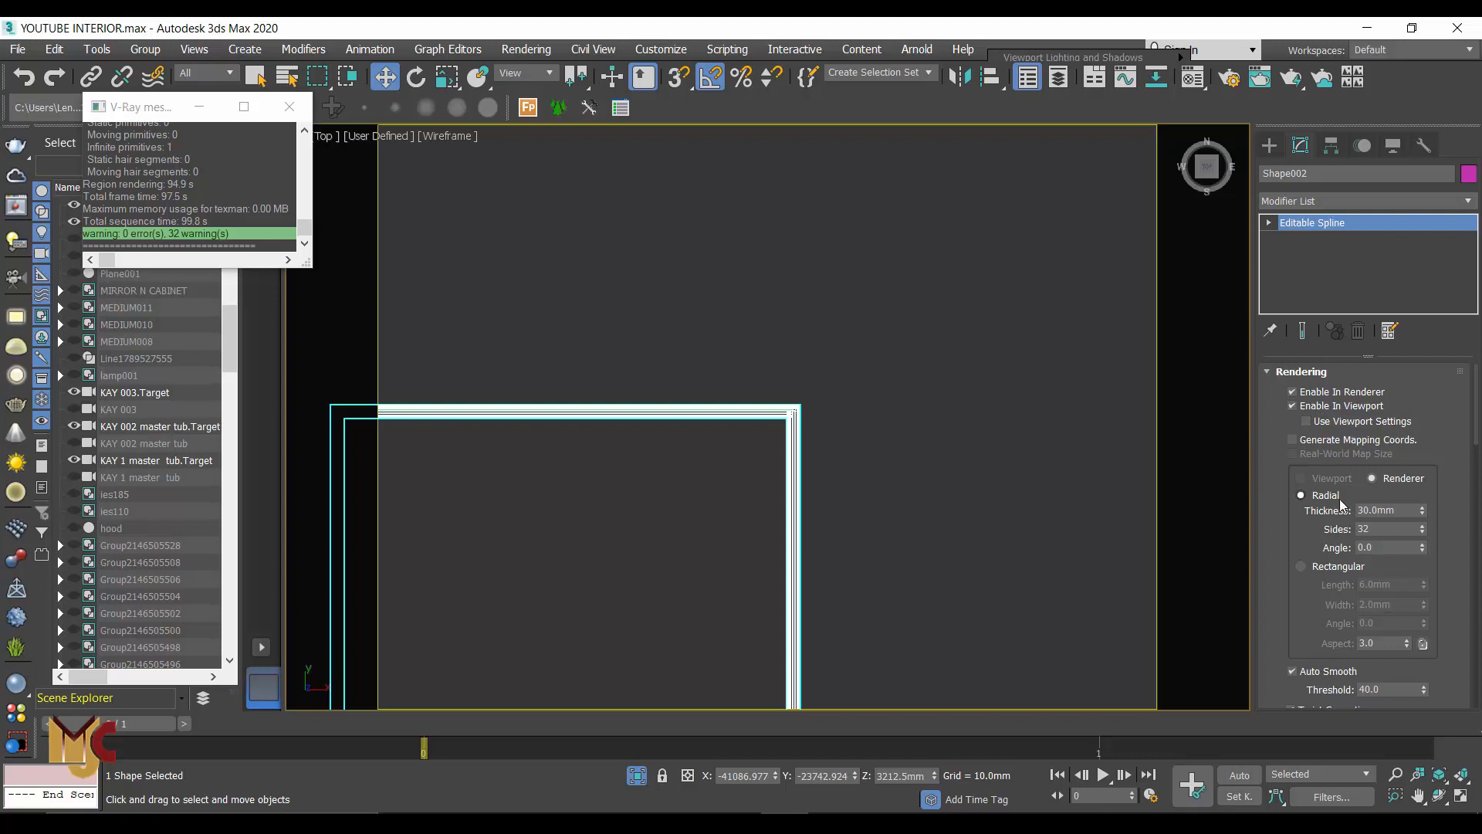
pyautogui.moveTo(1401, 515); pyautogui.dragTo(1345, 515)
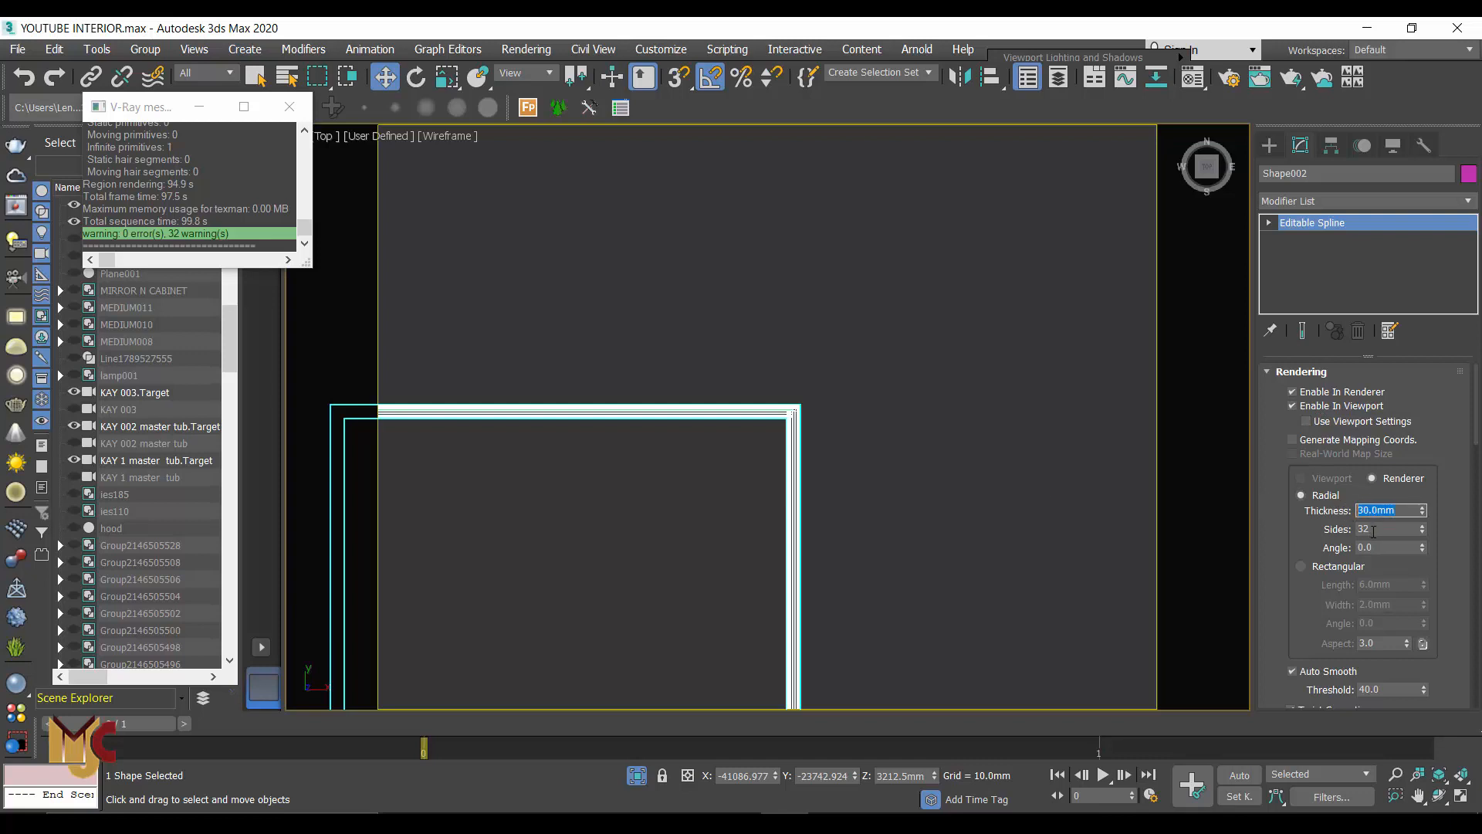
pyautogui.press('Tab')
pyautogui.scroll(-5, 907, 324)
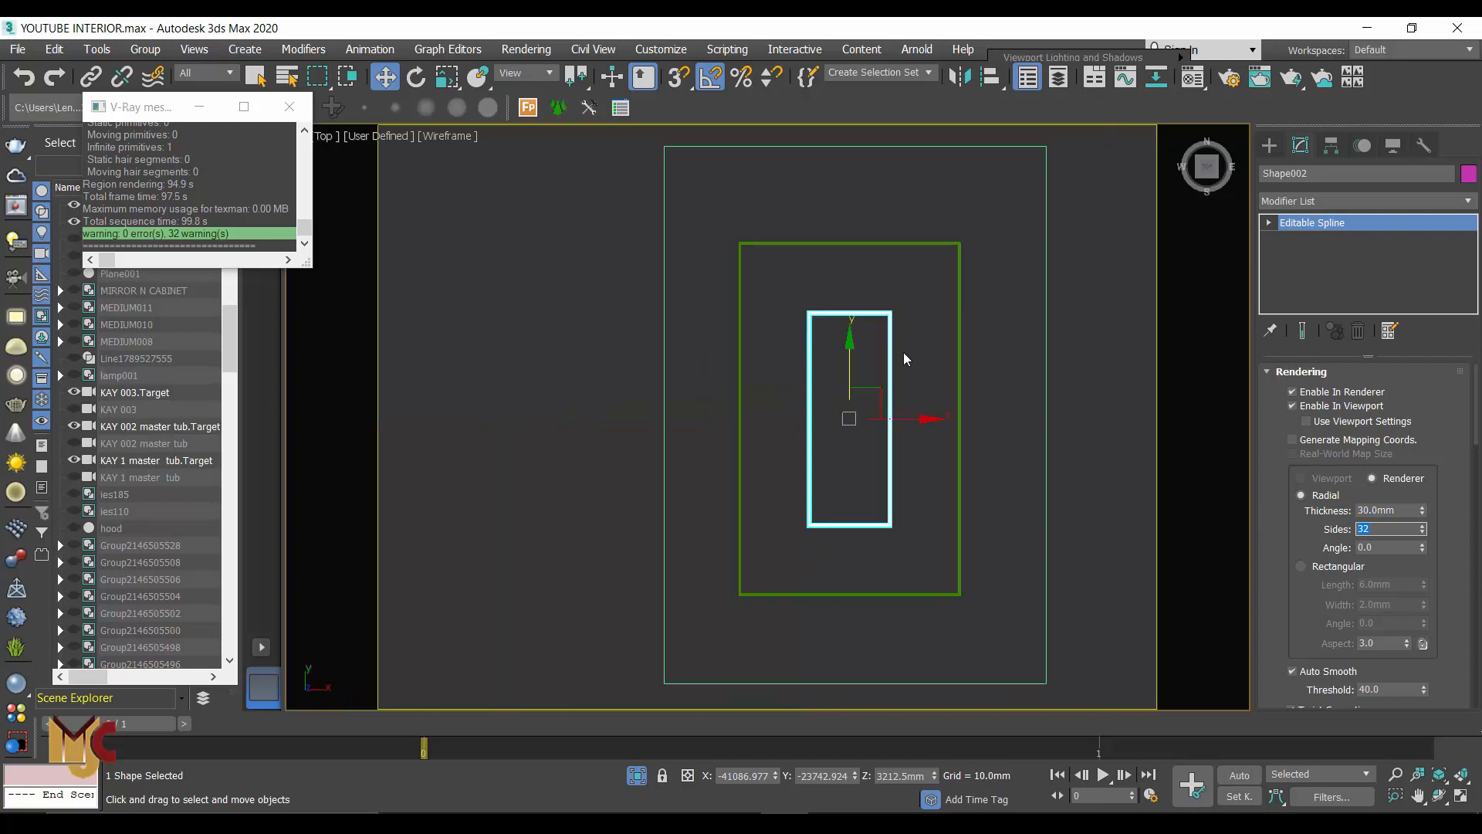
pyautogui.moveTo(904, 353); pyautogui.dragTo(880, 407, button='middle')
# Step: Compare the heights of the two splines in the Front view and clear the selection
pyautogui.press('f')
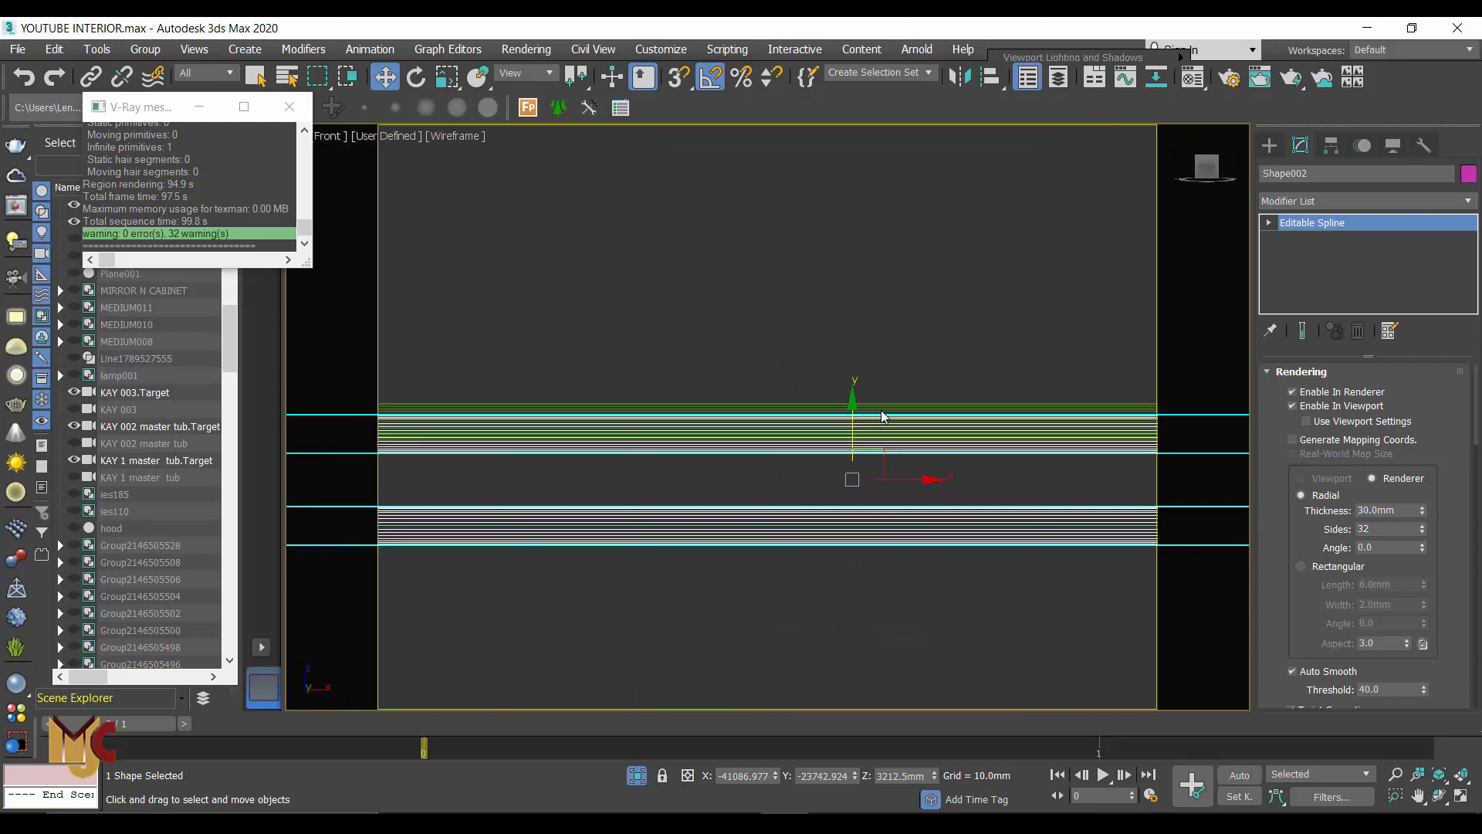
pyautogui.scroll(-3, 850, 396)
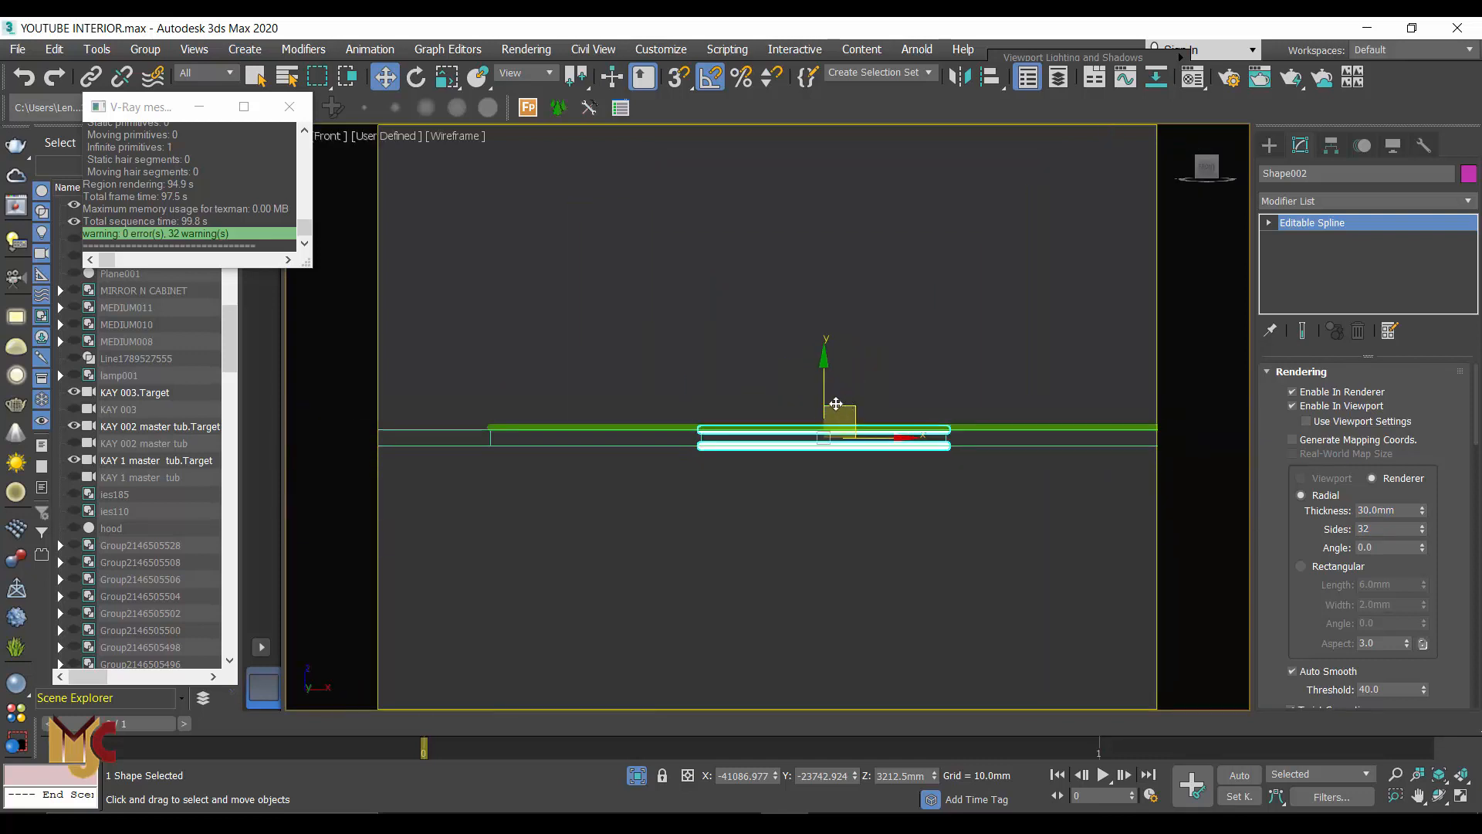
pyautogui.scroll(3, 795, 414)
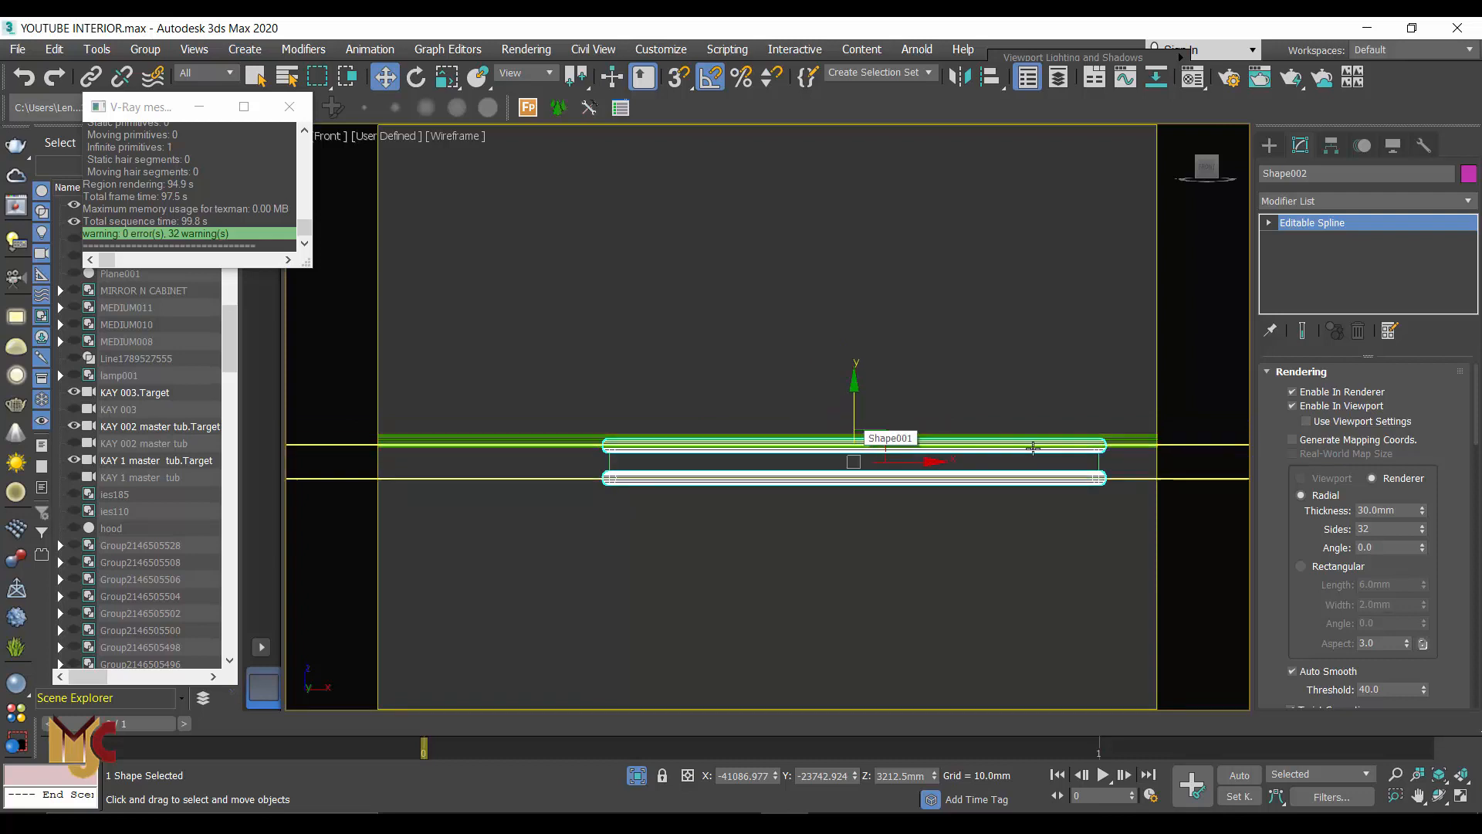
pyautogui.scroll(2, 1017, 463)
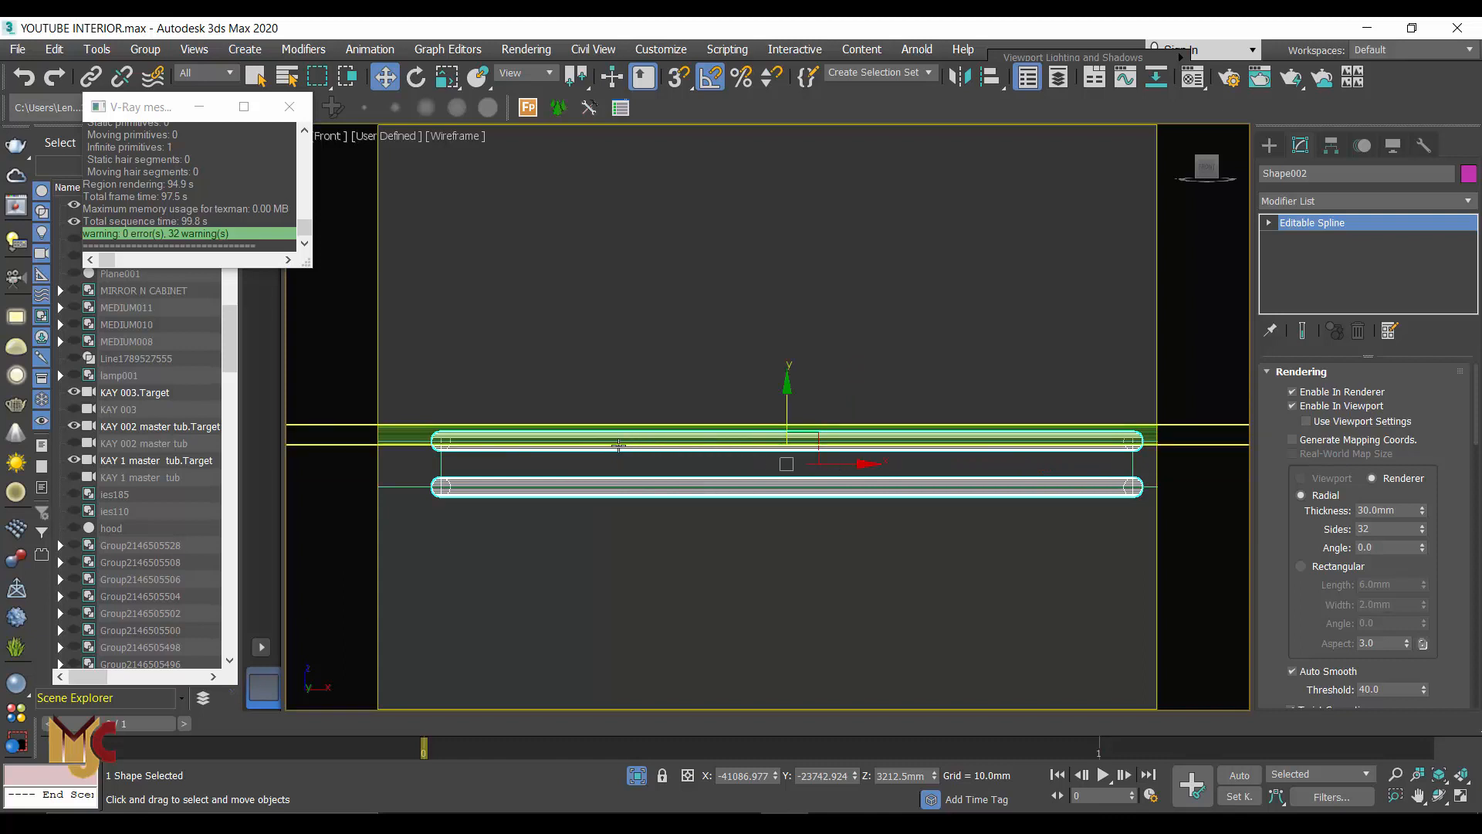
pyautogui.click(664, 549)
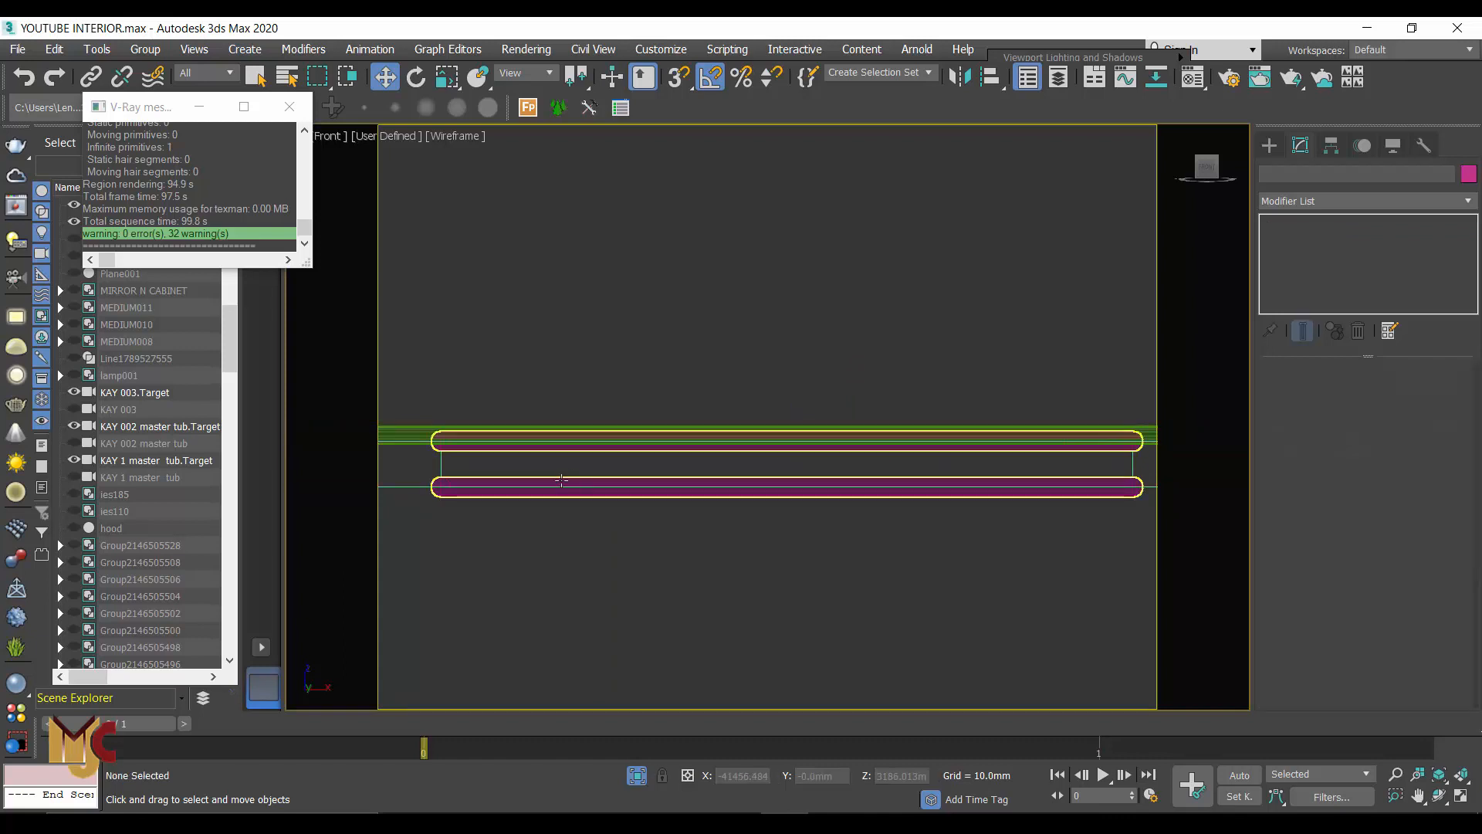
# Step: Delete the double-loop spline around the central ceiling piece
pyautogui.click(561, 480)
pyautogui.scroll(4, 831, 461)
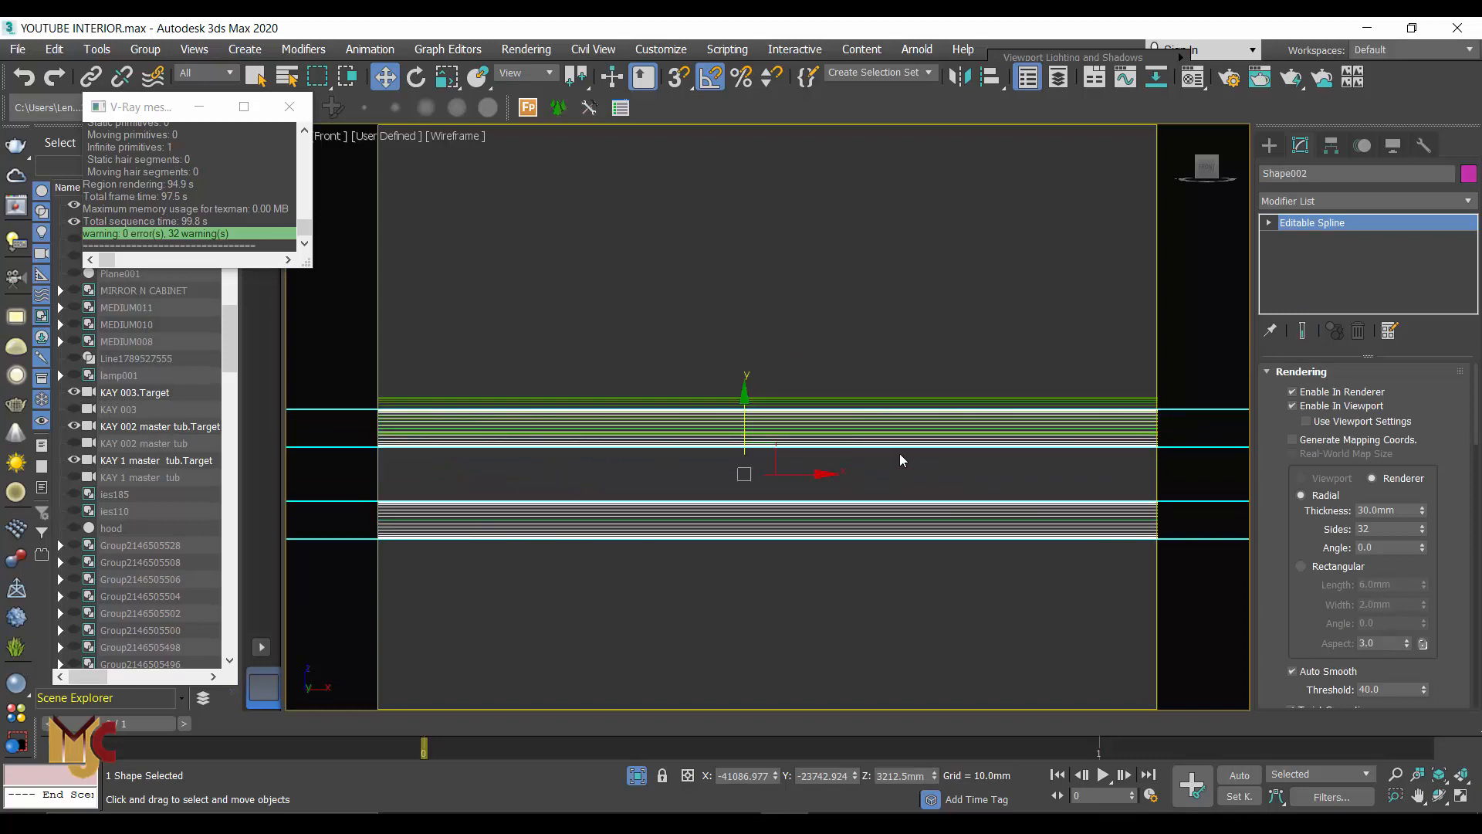
pyautogui.scroll(-4, 765, 448)
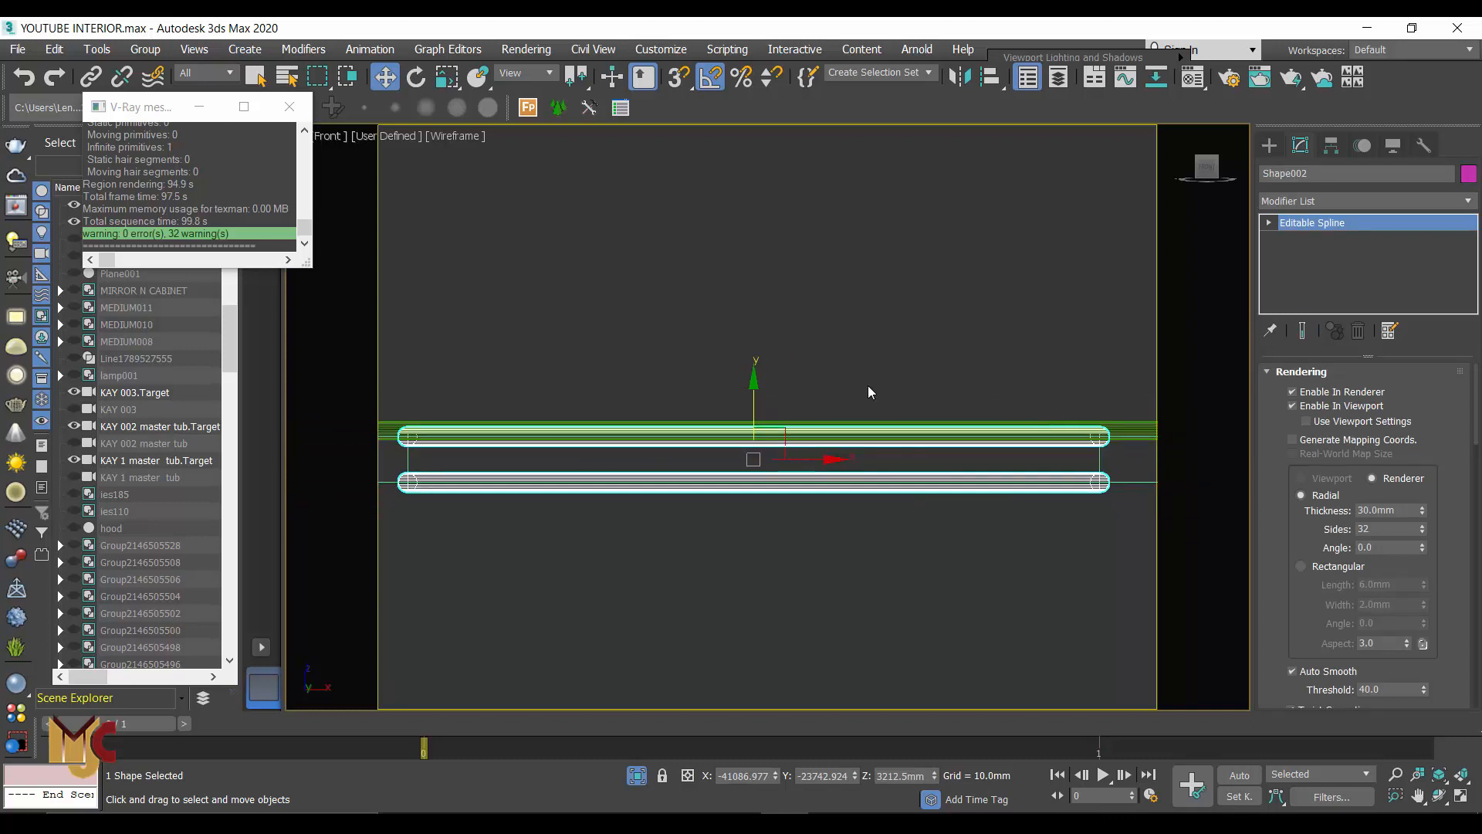
pyautogui.scroll(4, 1115, 473)
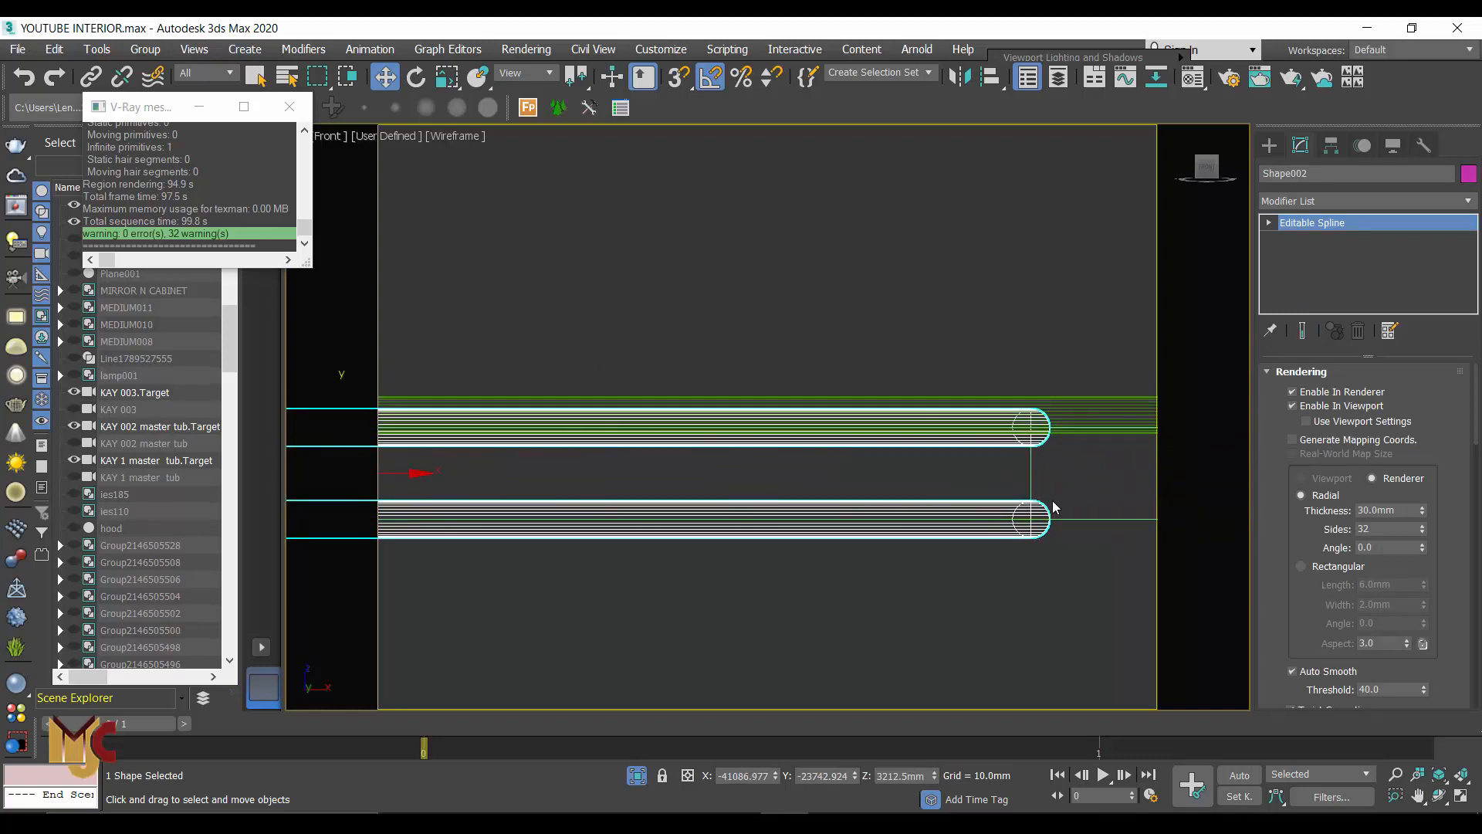
pyautogui.scroll(4, 1056, 507)
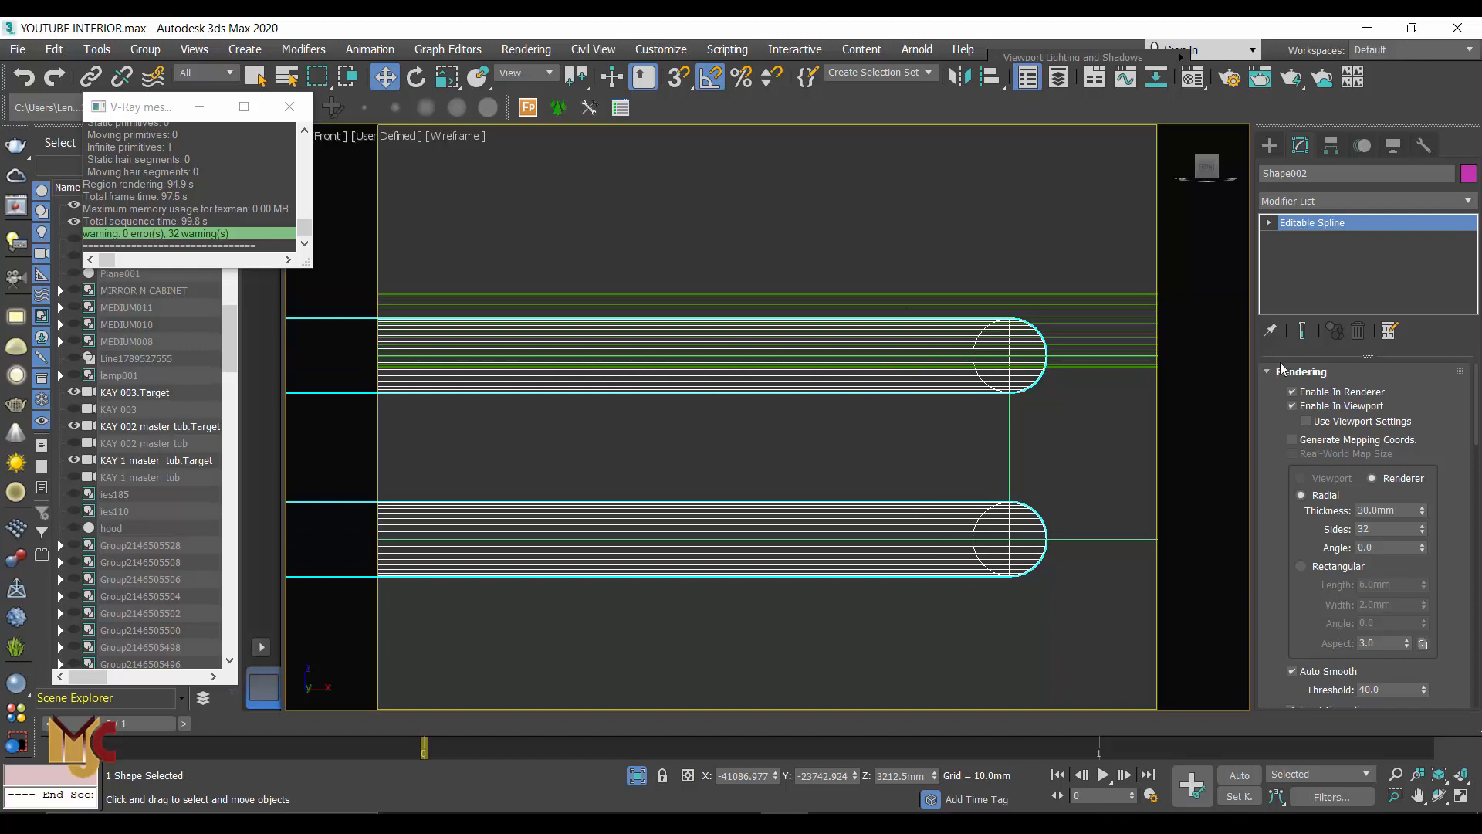
pyautogui.click(1270, 146)
pyautogui.click(1300, 146)
pyautogui.scroll(-4, 1069, 405)
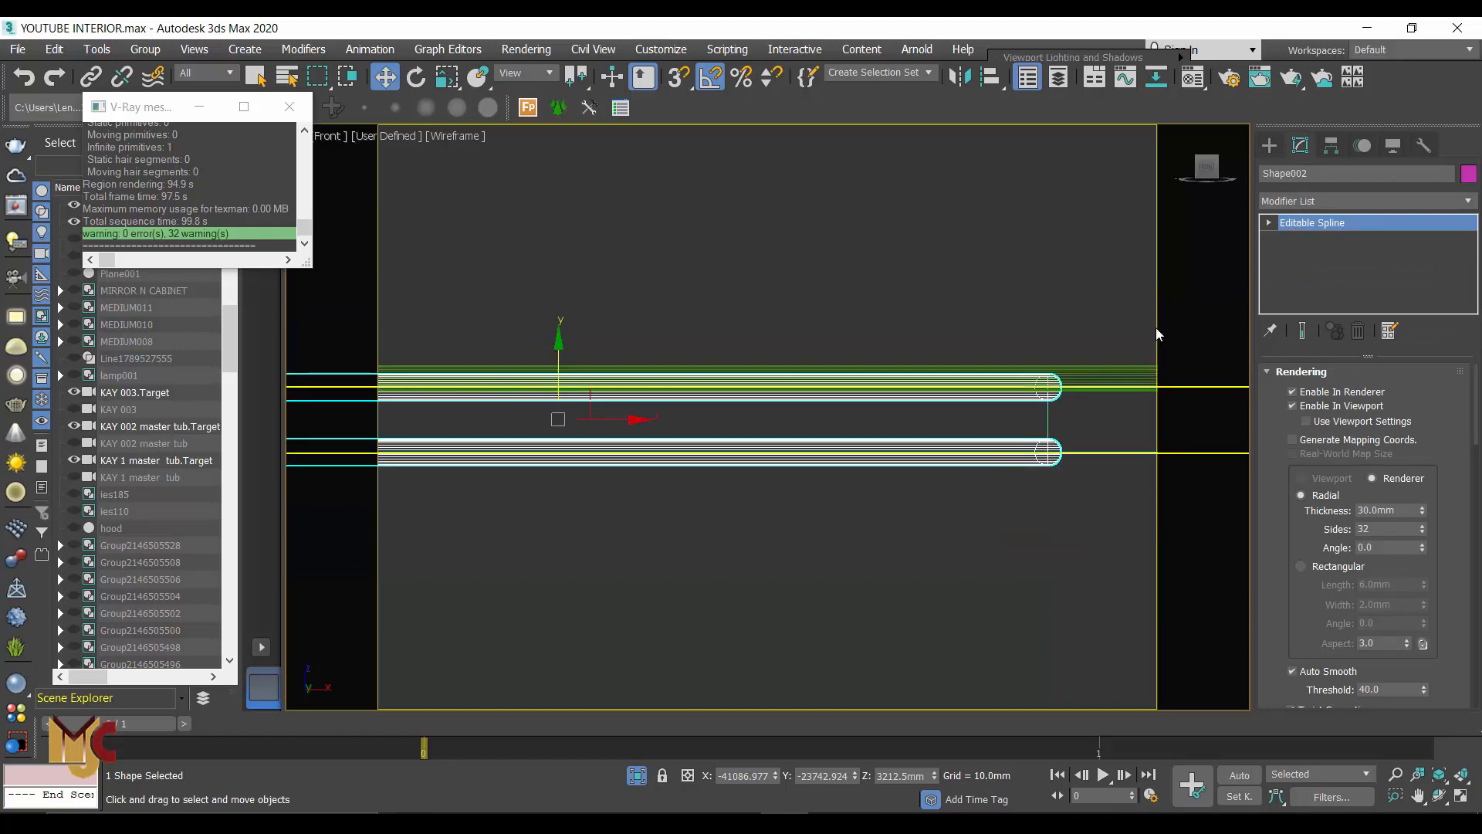
pyautogui.click(1271, 146)
pyautogui.scroll(2, 1044, 398)
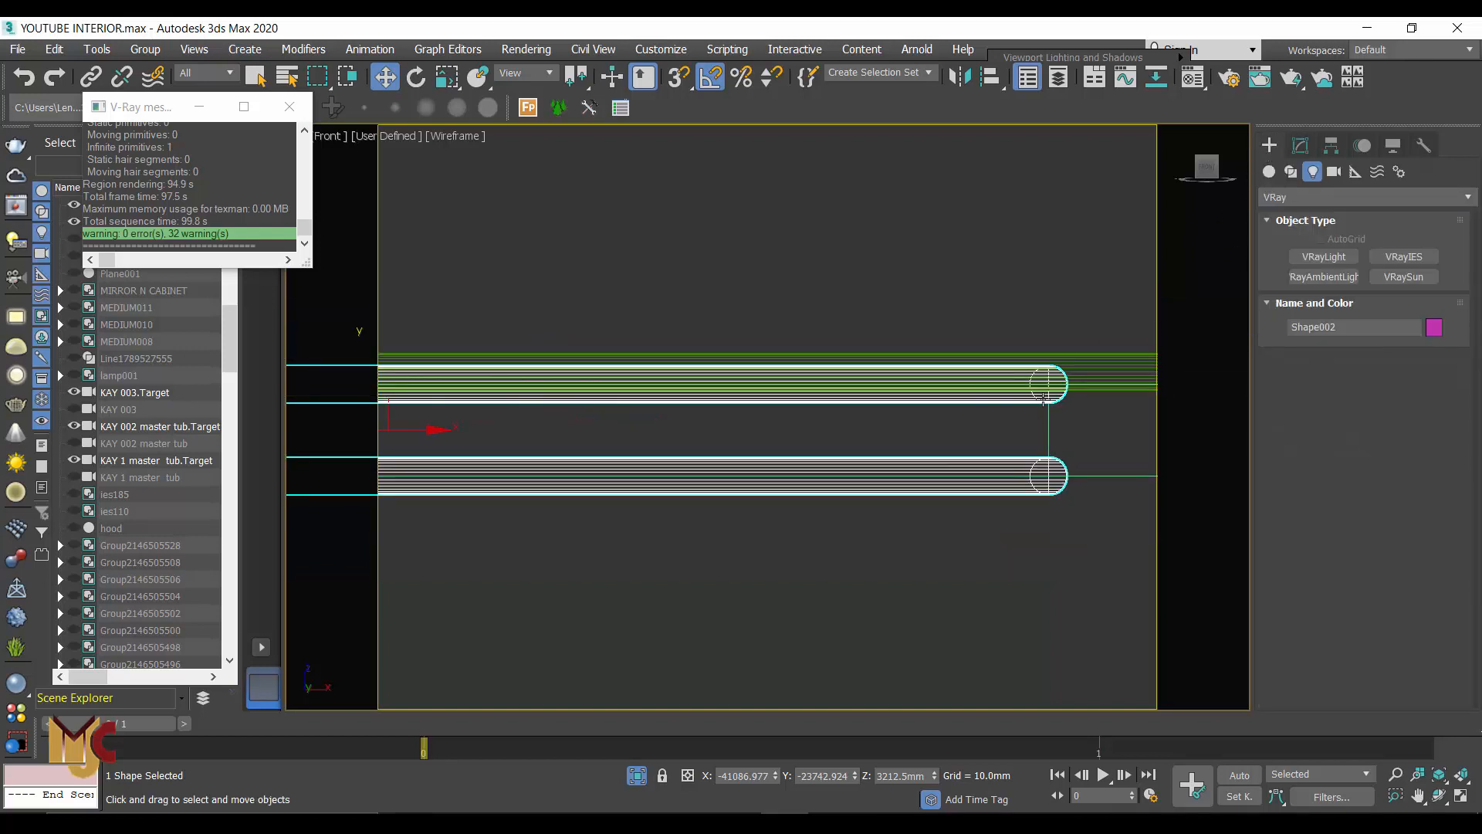
pyautogui.press('Delete')
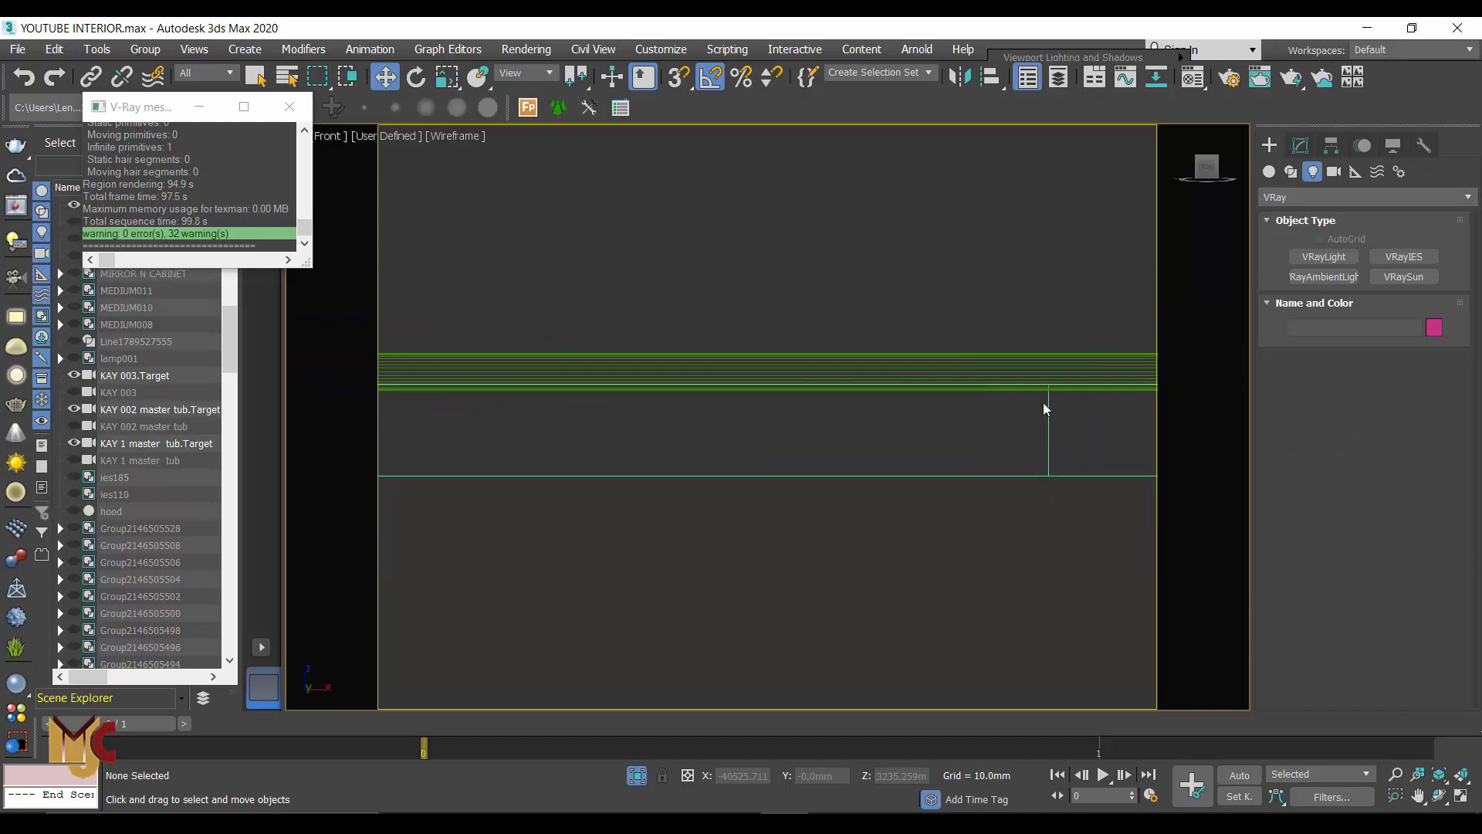
# Step: Select the central ceiling piece in the Top view, enter edge editing and clear its existing edge selection
pyautogui.press('t')
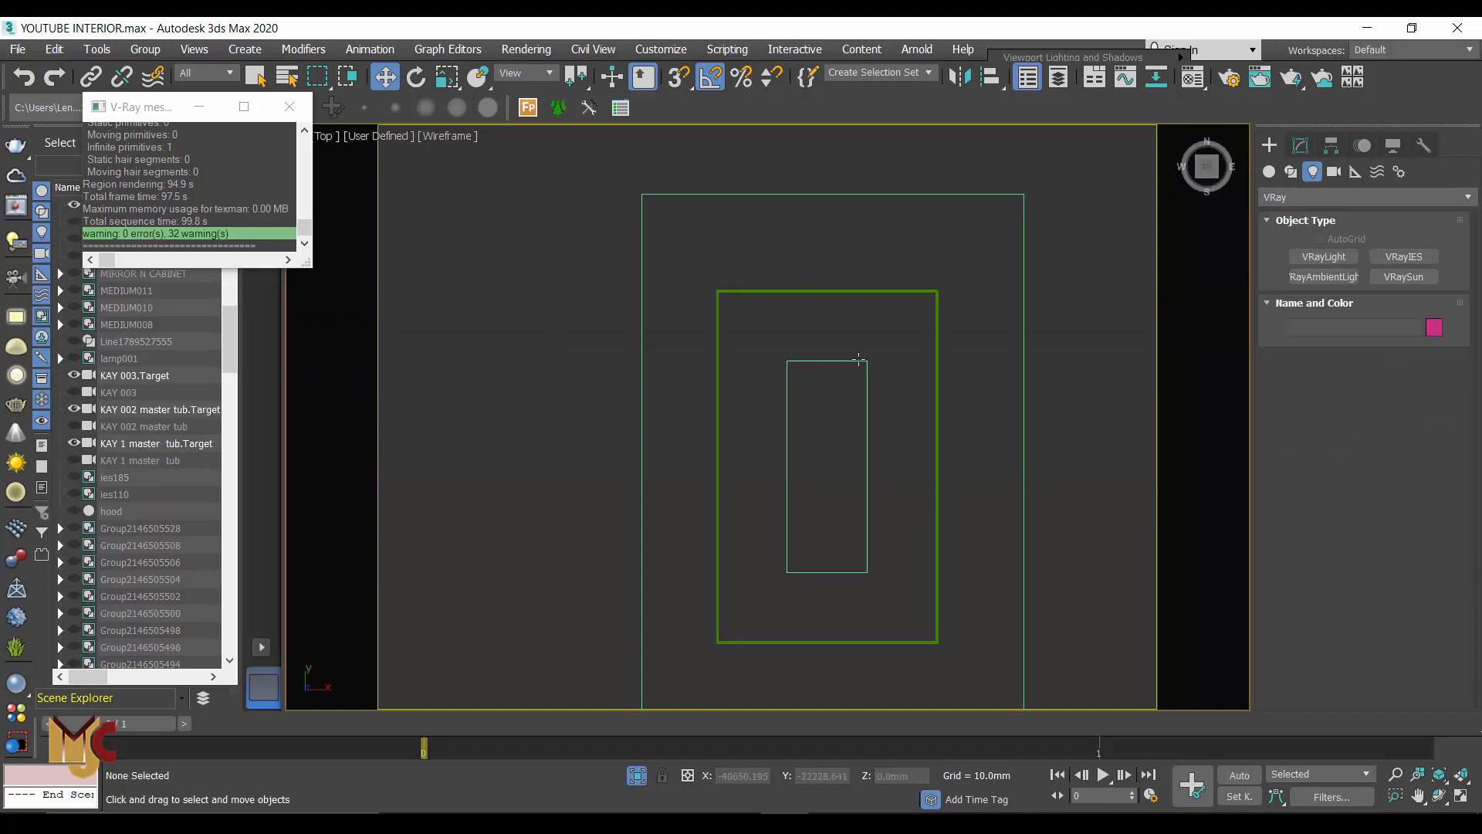
pyautogui.scroll(3, 877, 383)
pyautogui.click(878, 383)
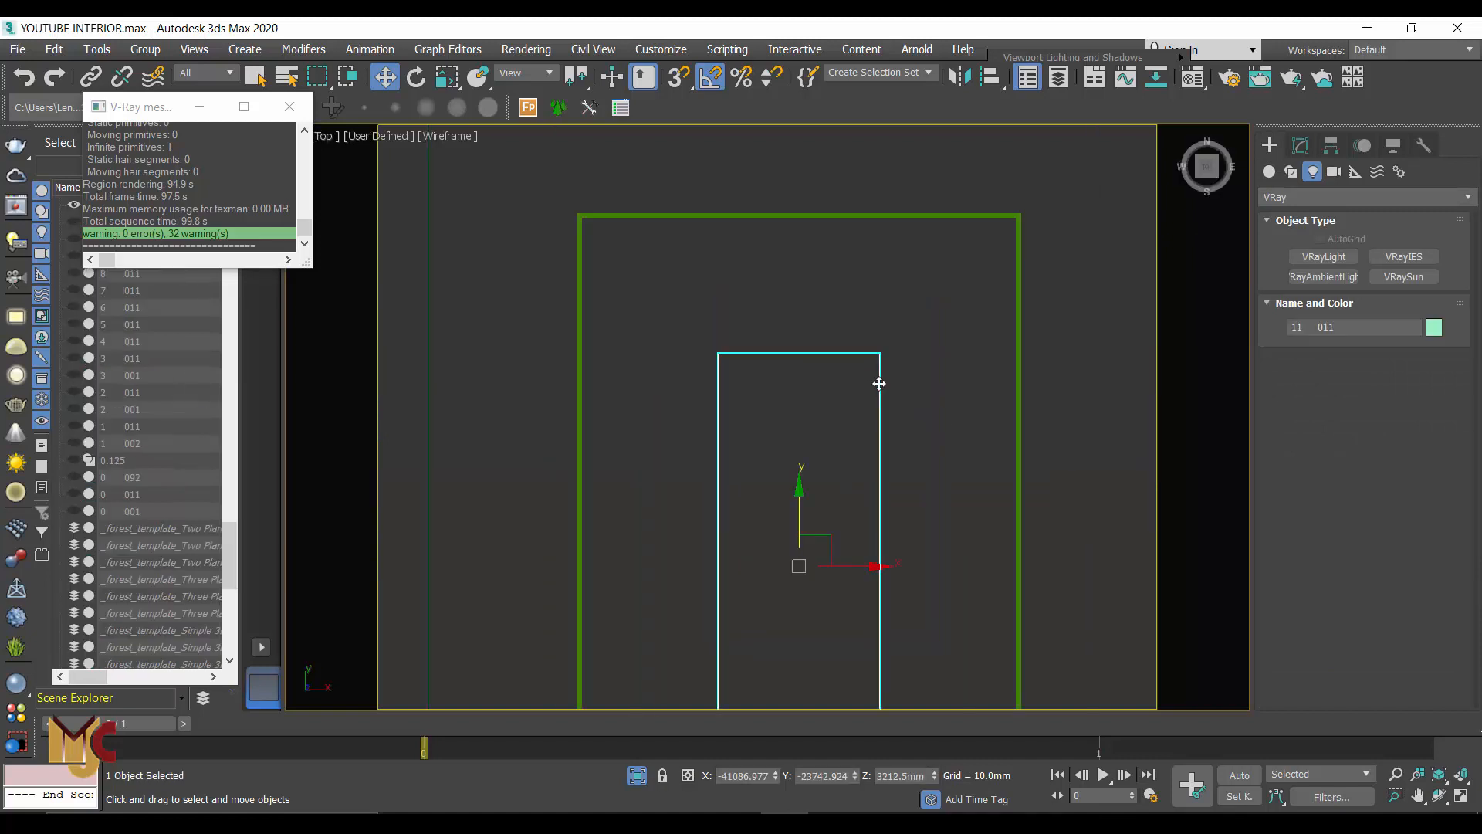
pyautogui.click(1303, 147)
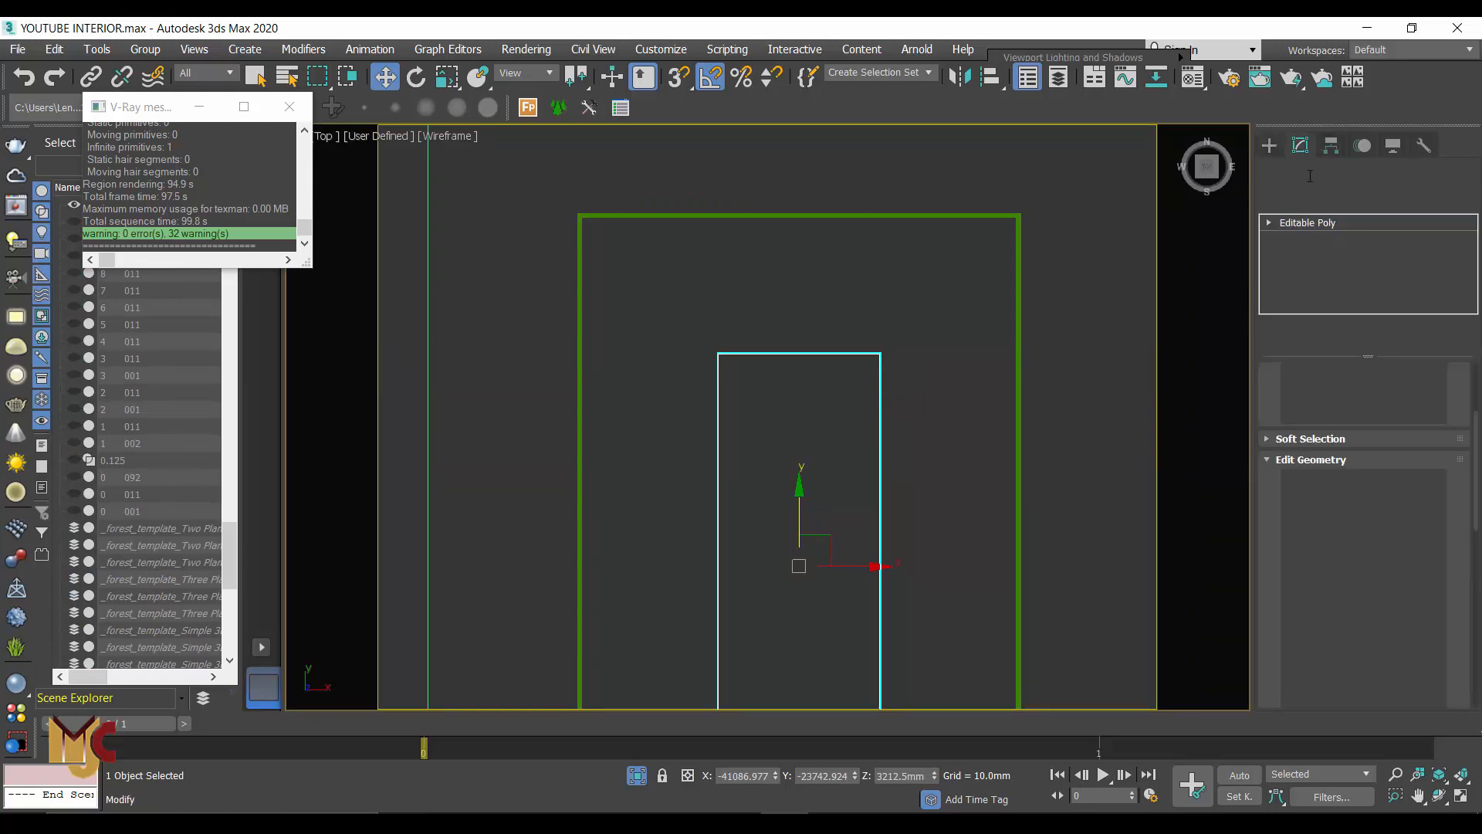
pyautogui.scroll(4, 1322, 404)
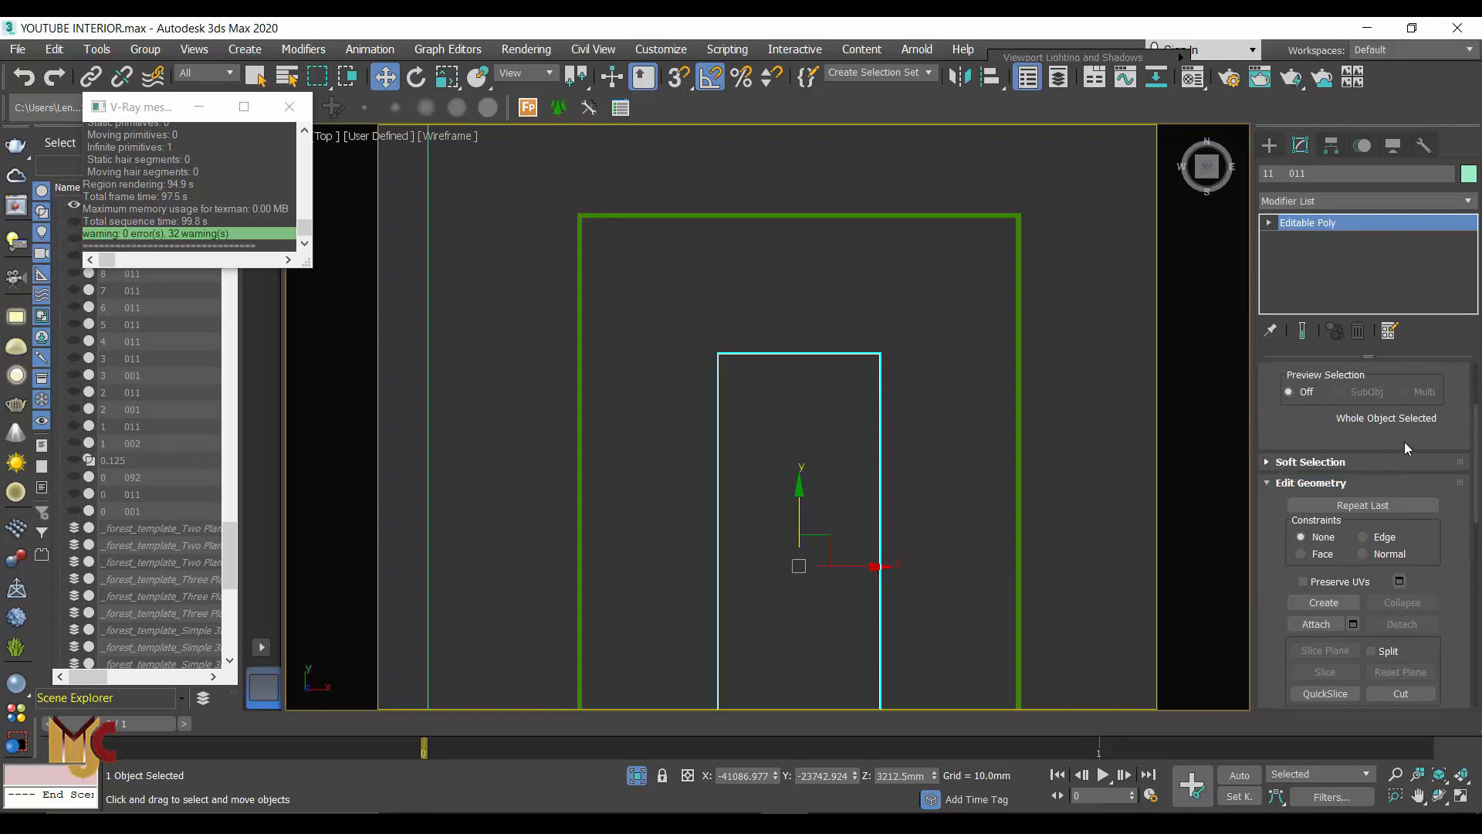
pyautogui.click(1334, 395)
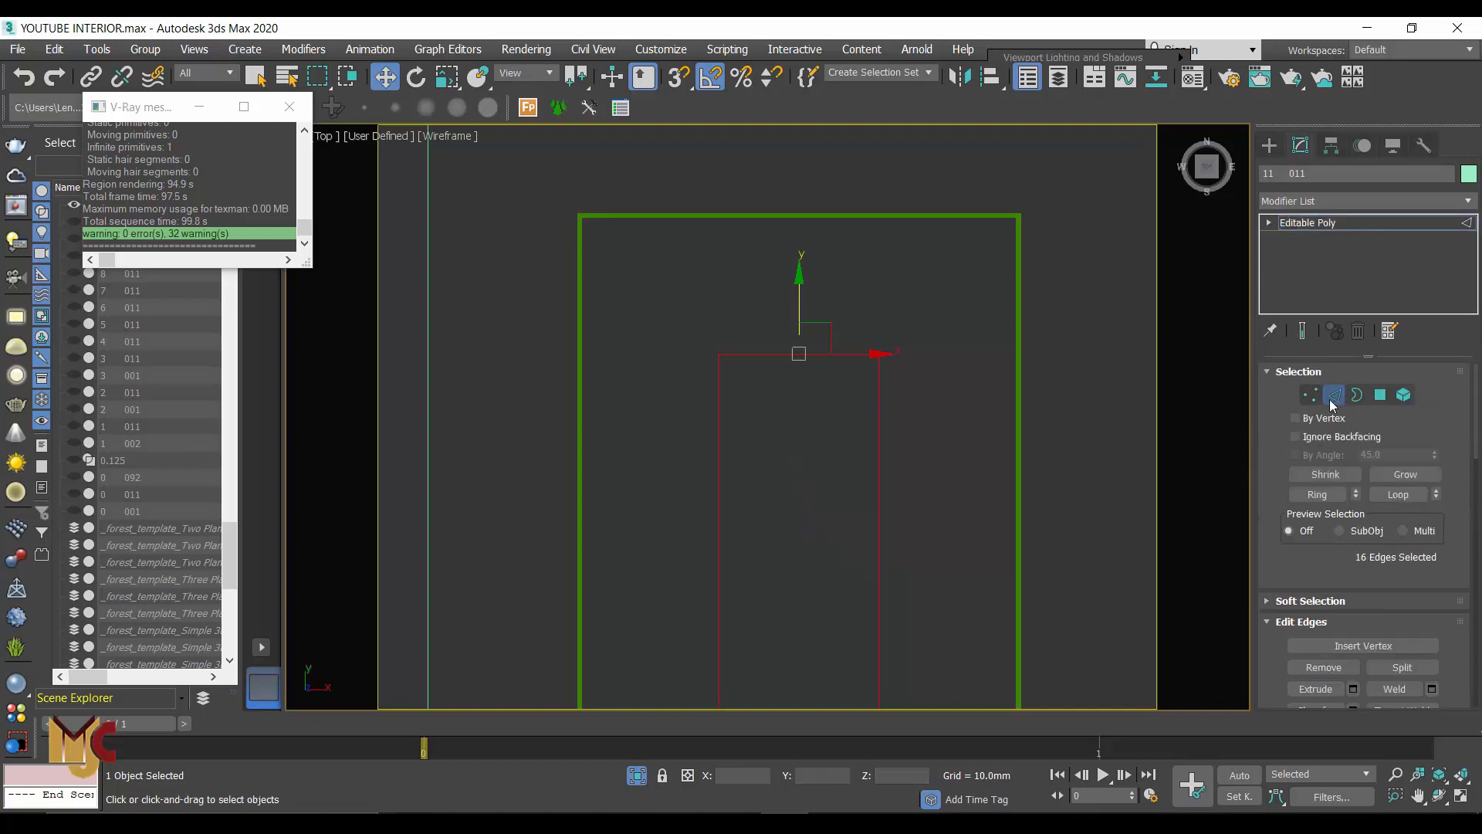
pyautogui.click(936, 413)
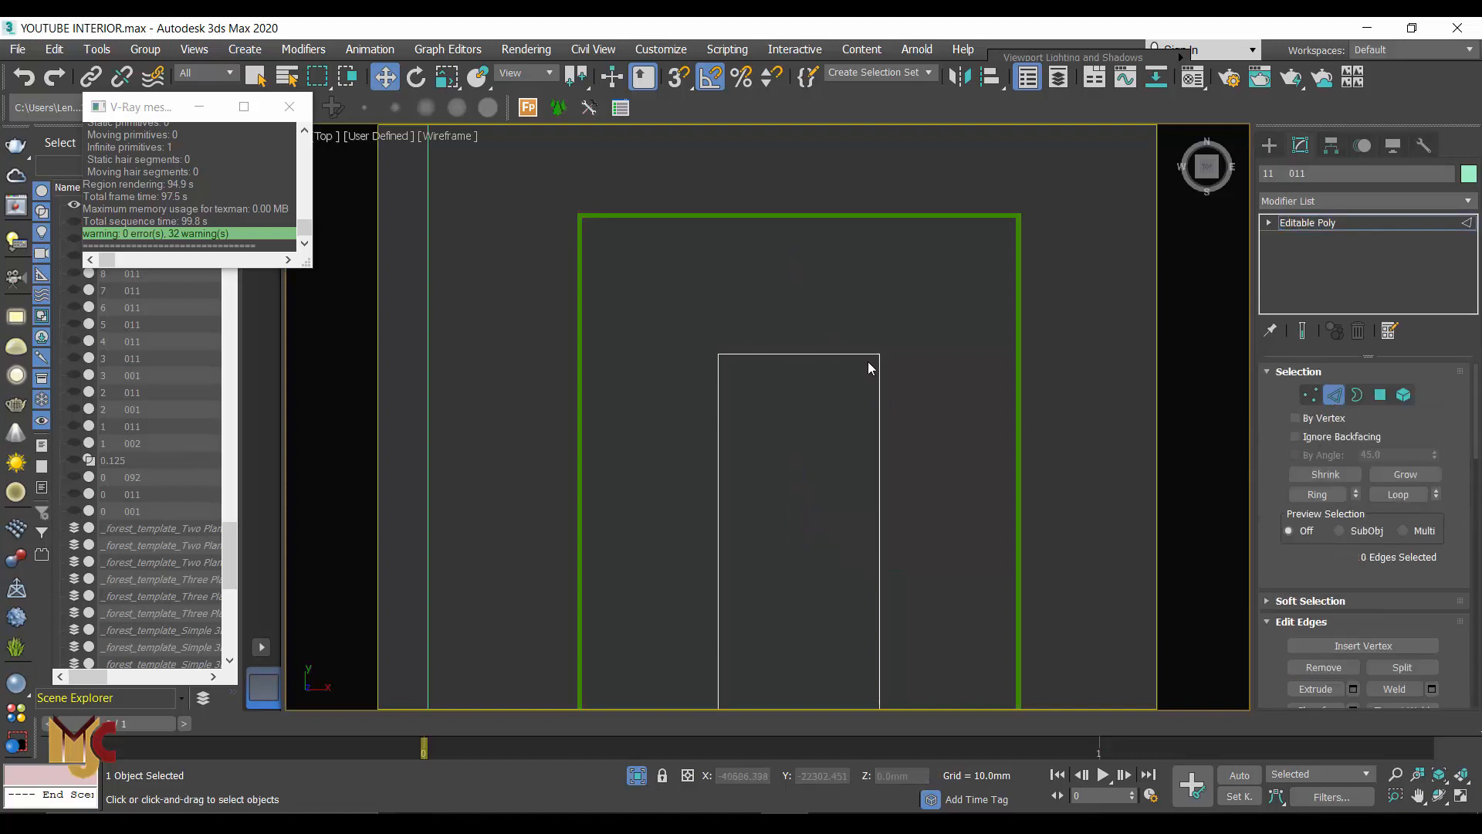
# Step: Select the central piece's upper edges in the Front view with a selection window across its full width
pyautogui.press('f')
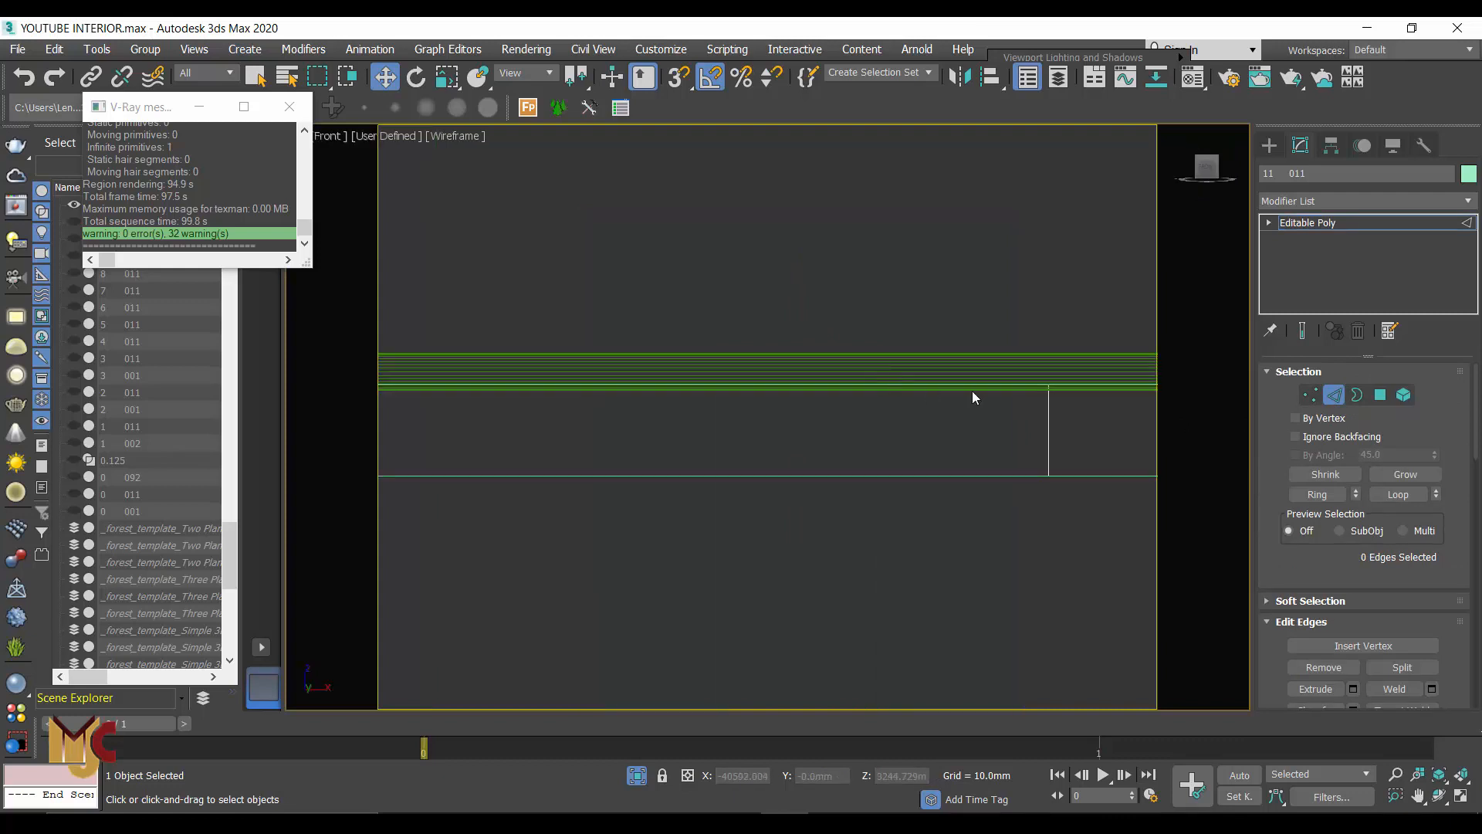
pyautogui.scroll(-3, 1039, 390)
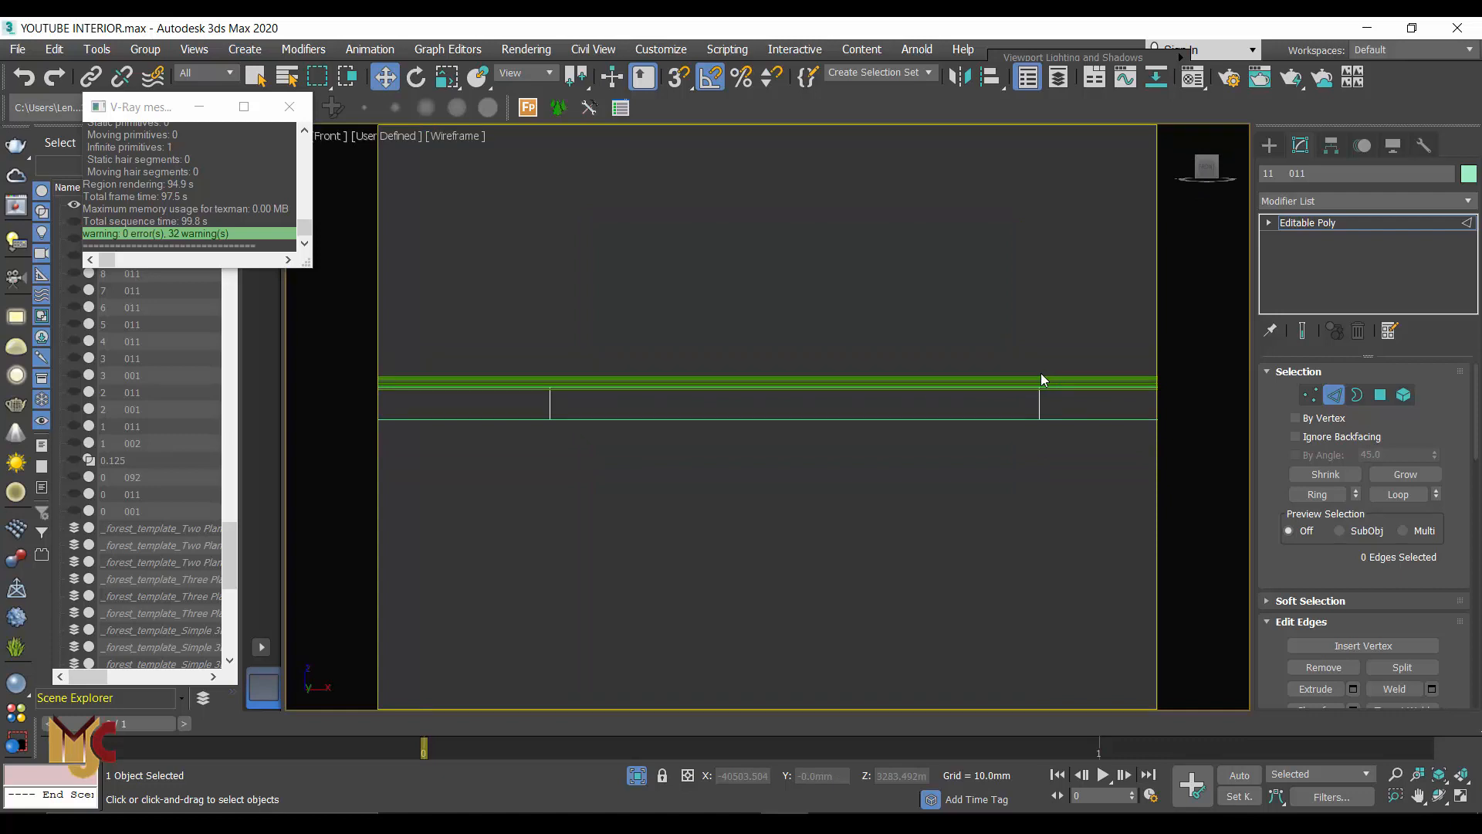
pyautogui.scroll(-4, 1041, 376)
pyautogui.scroll(4, 952, 387)
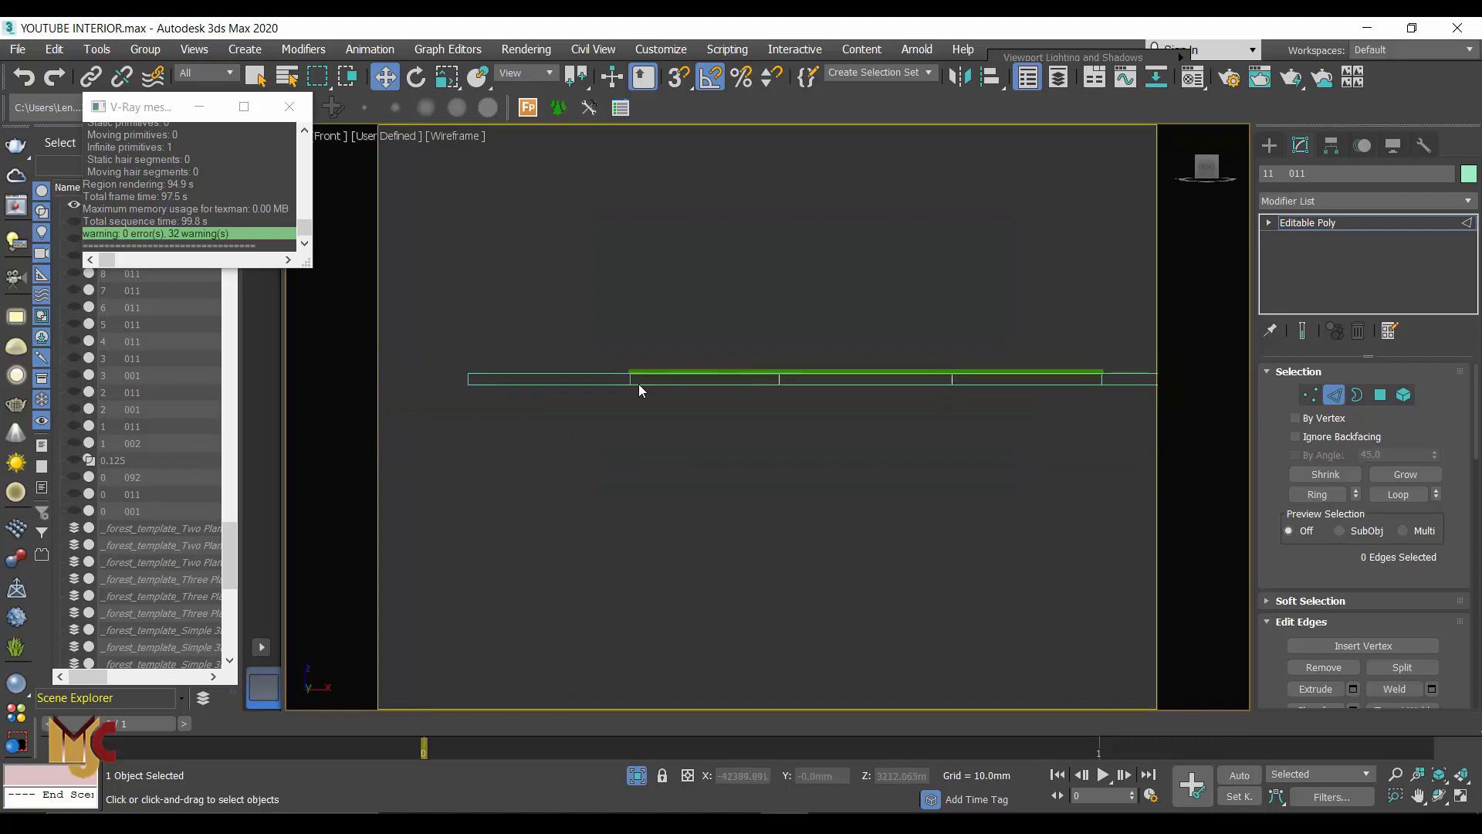
pyautogui.scroll(1, 679, 394)
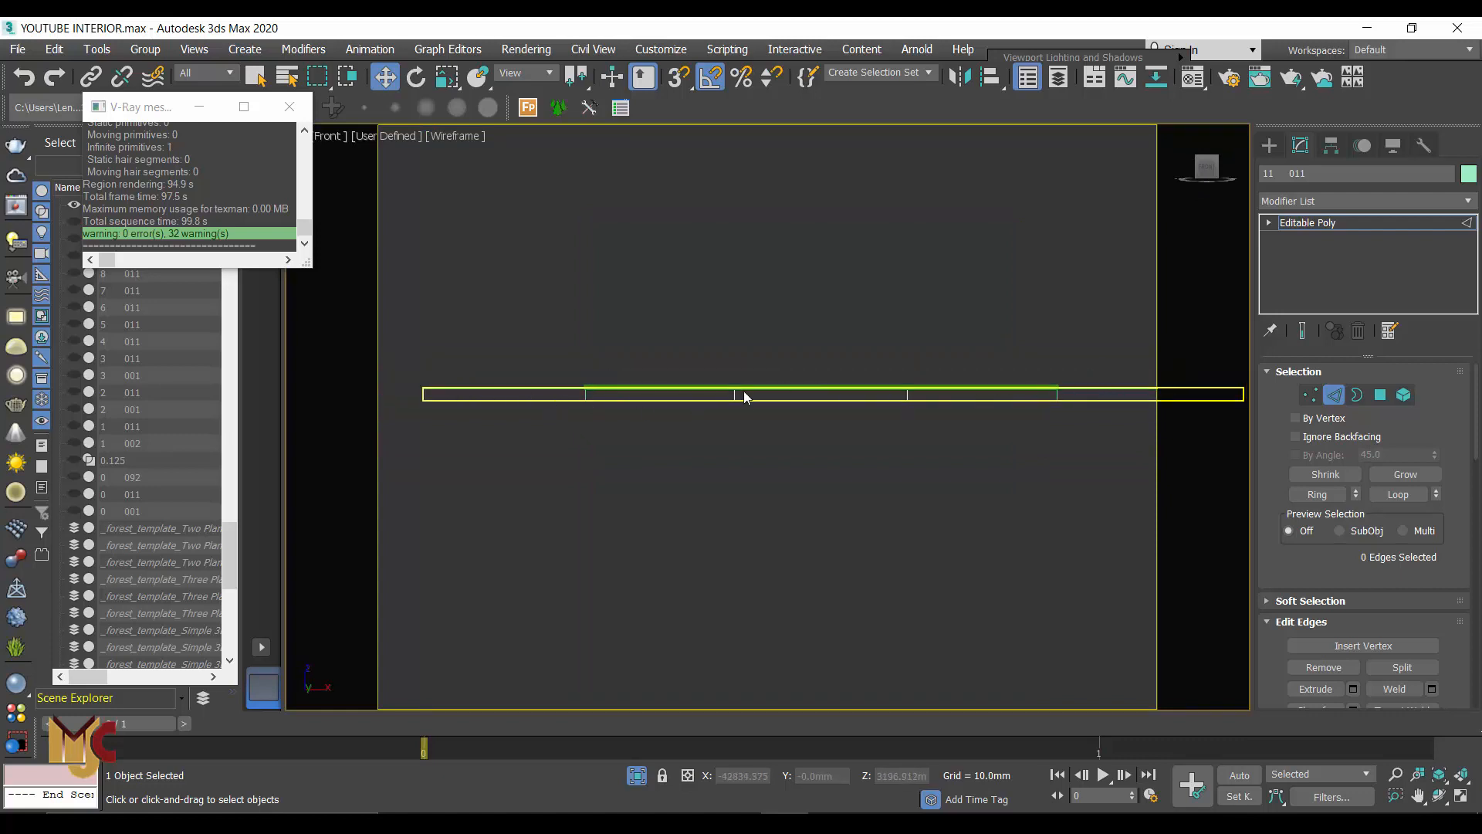
pyautogui.scroll(5, 849, 392)
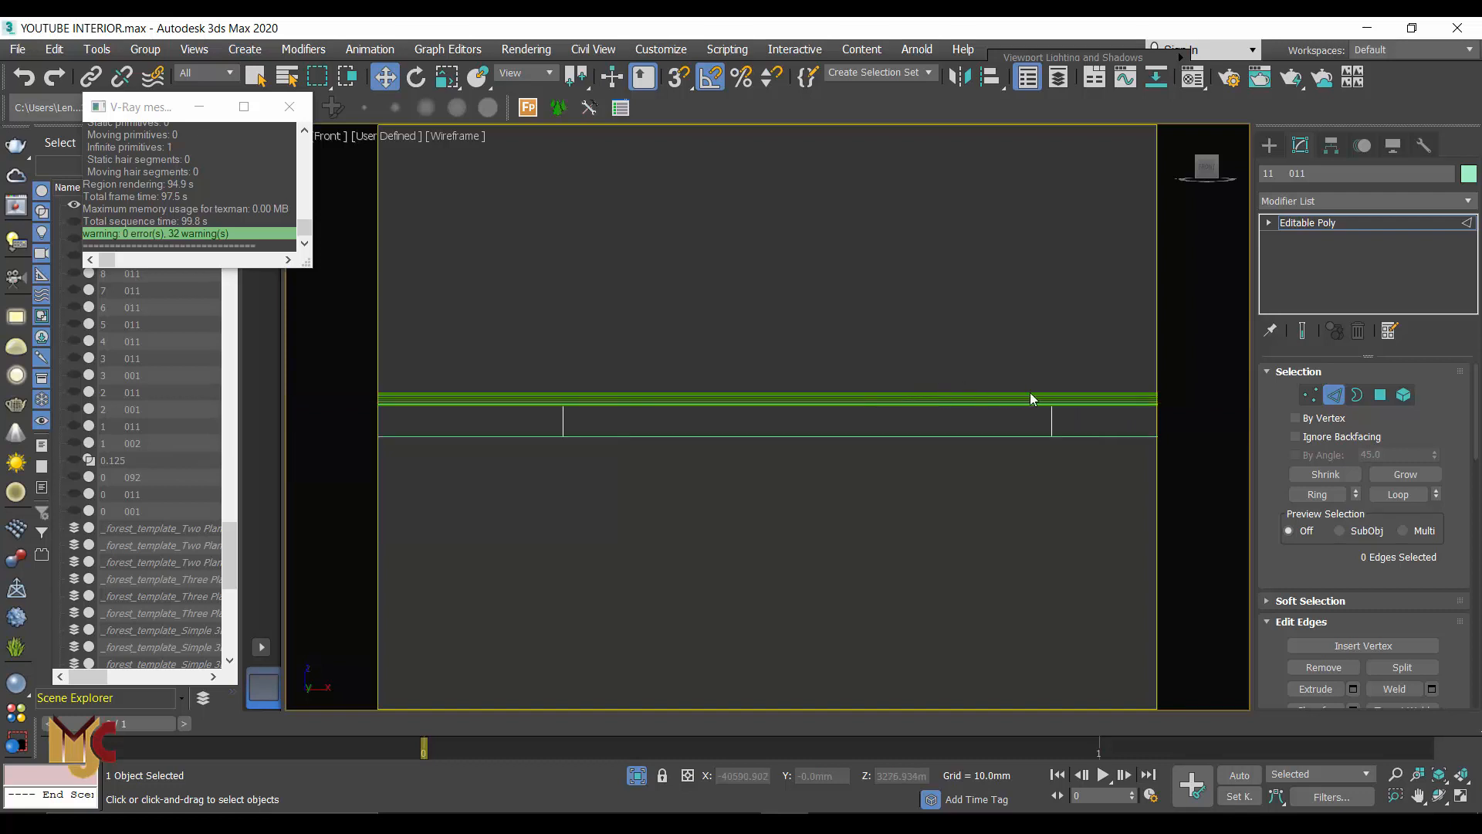
pyautogui.moveTo(1067, 390); pyautogui.dragTo(529, 420)
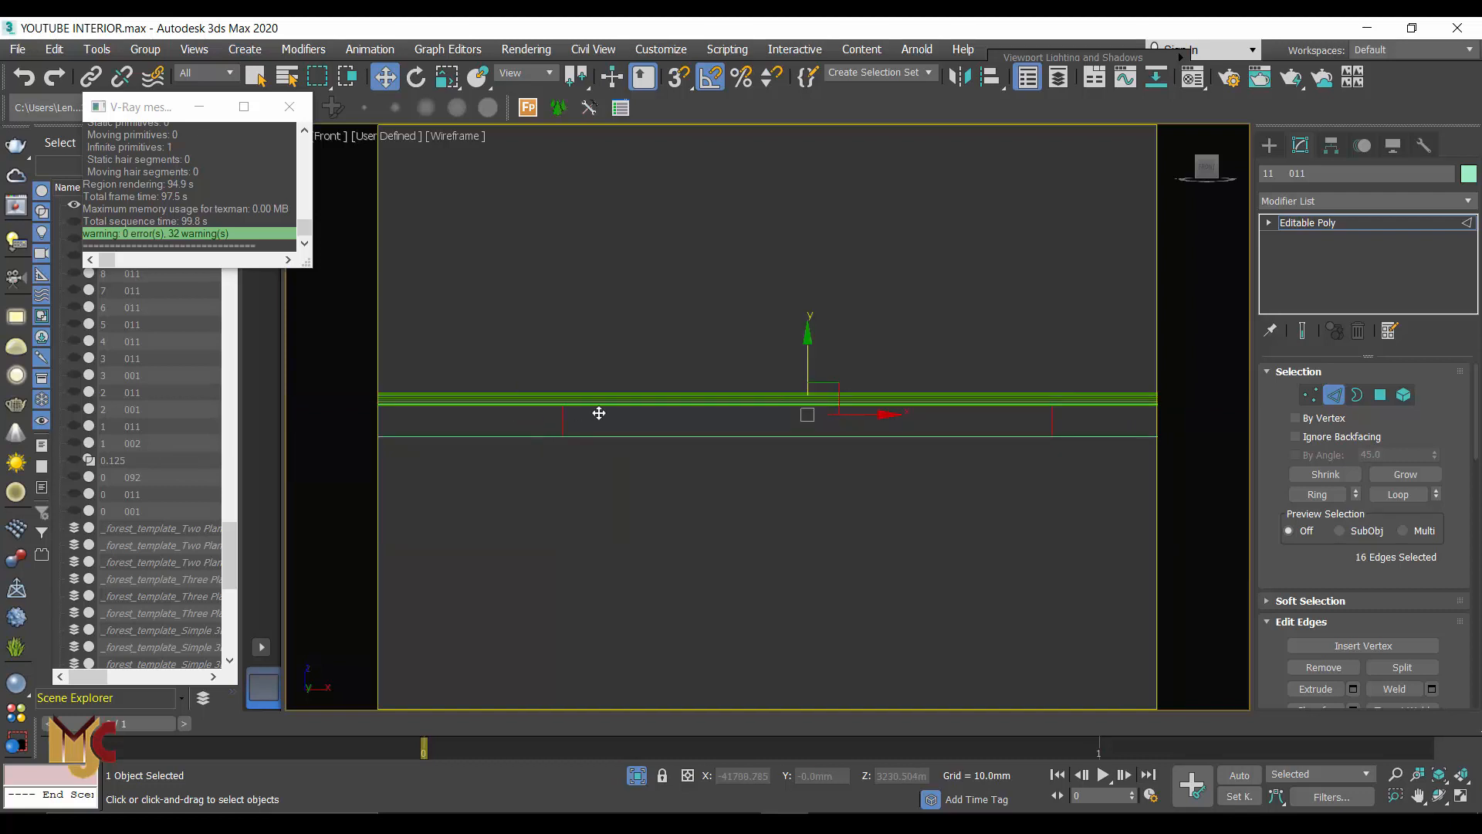
# Step: Remove the vertical edges at both ends of the central piece from the edge selection in the Front view
pyautogui.scroll(8, 554, 404)
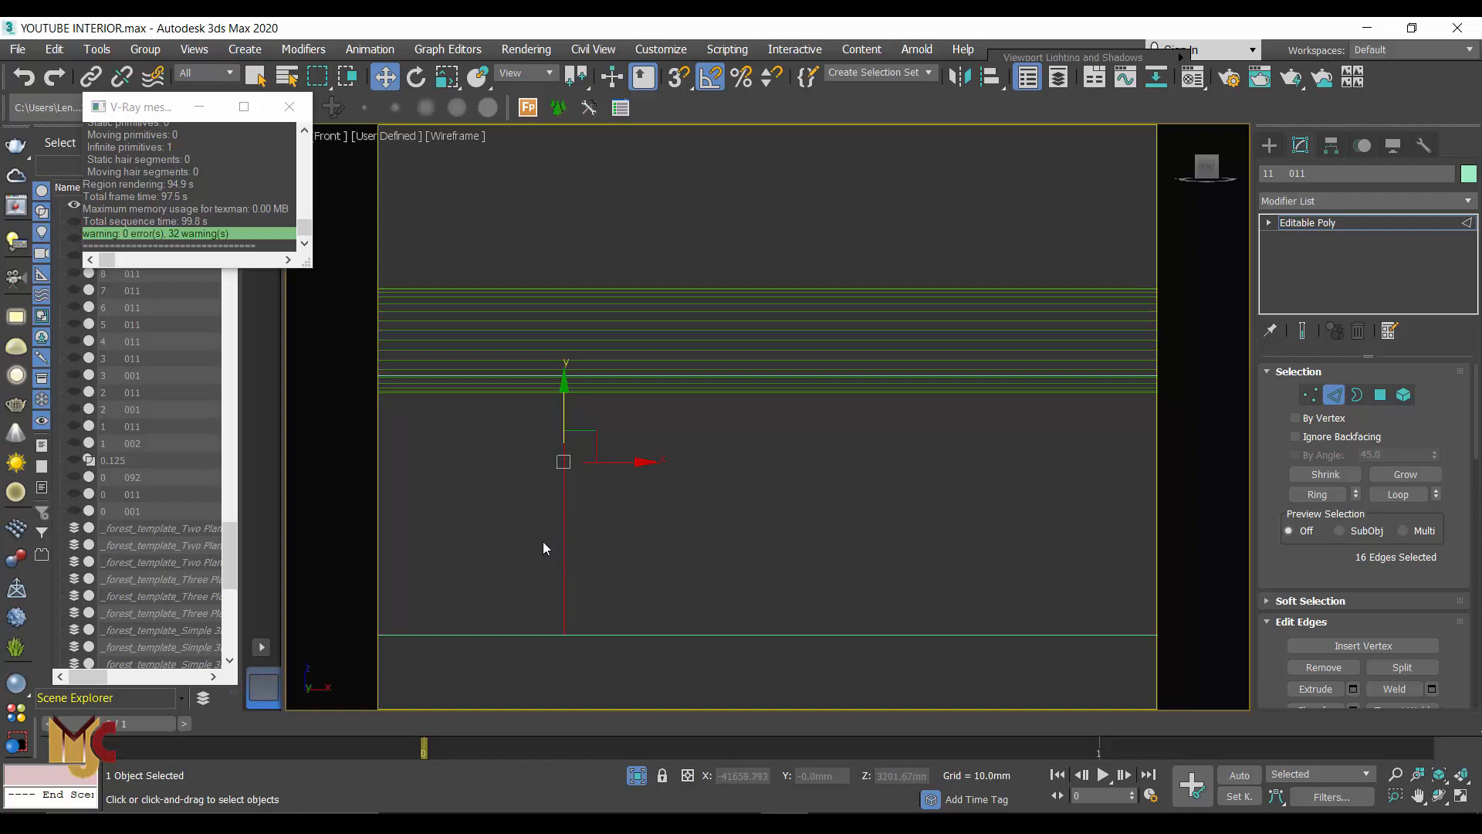
pyautogui.scroll(-3, 558, 519)
pyautogui.moveTo(550, 530); pyautogui.dragTo(636, 412, button='middle')
pyautogui.scroll(2, 665, 428)
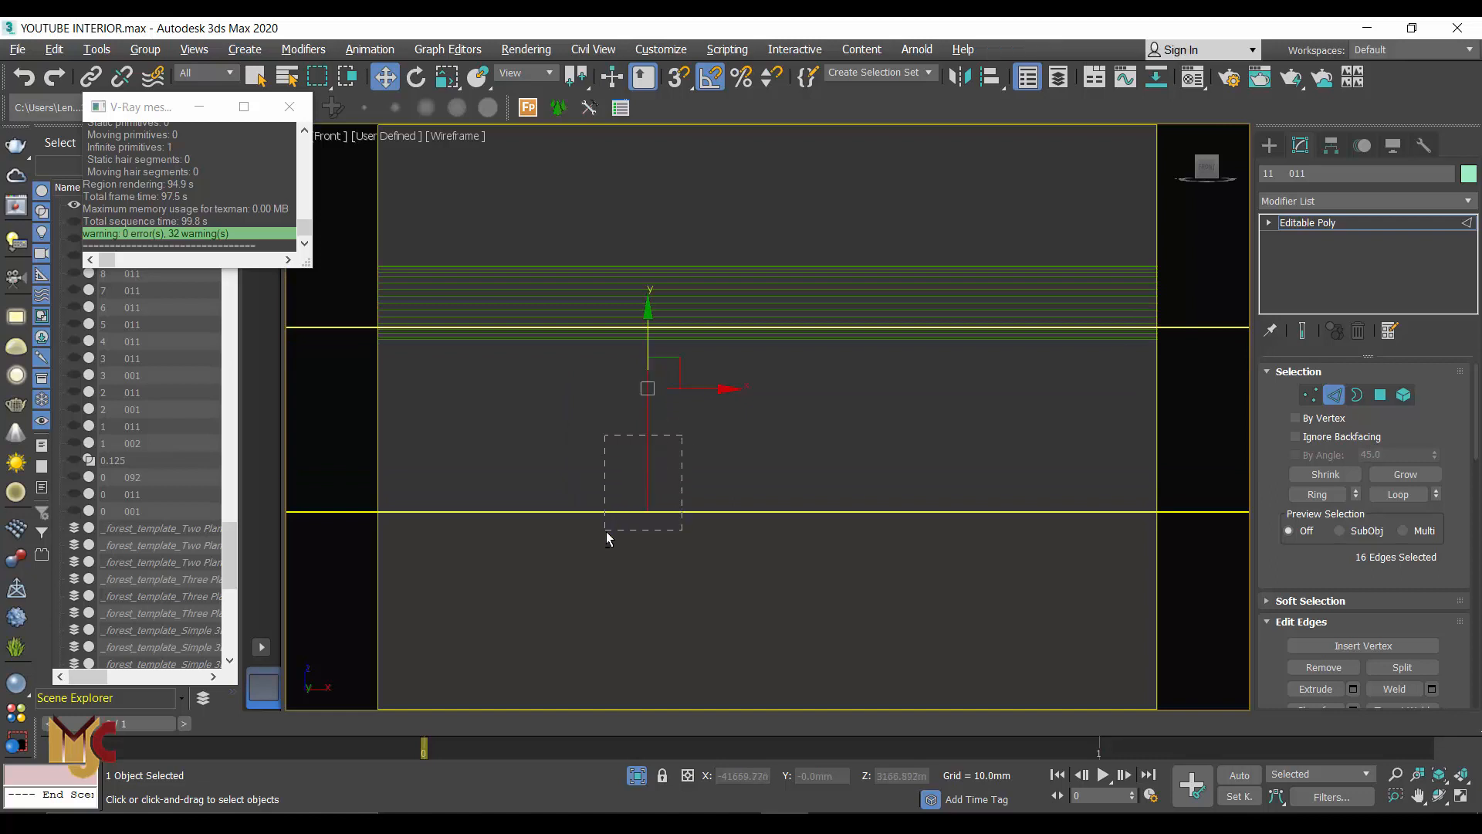
pyautogui.moveTo(606, 531); pyautogui.dragTo(588, 559)
pyautogui.scroll(-1, 509, 541)
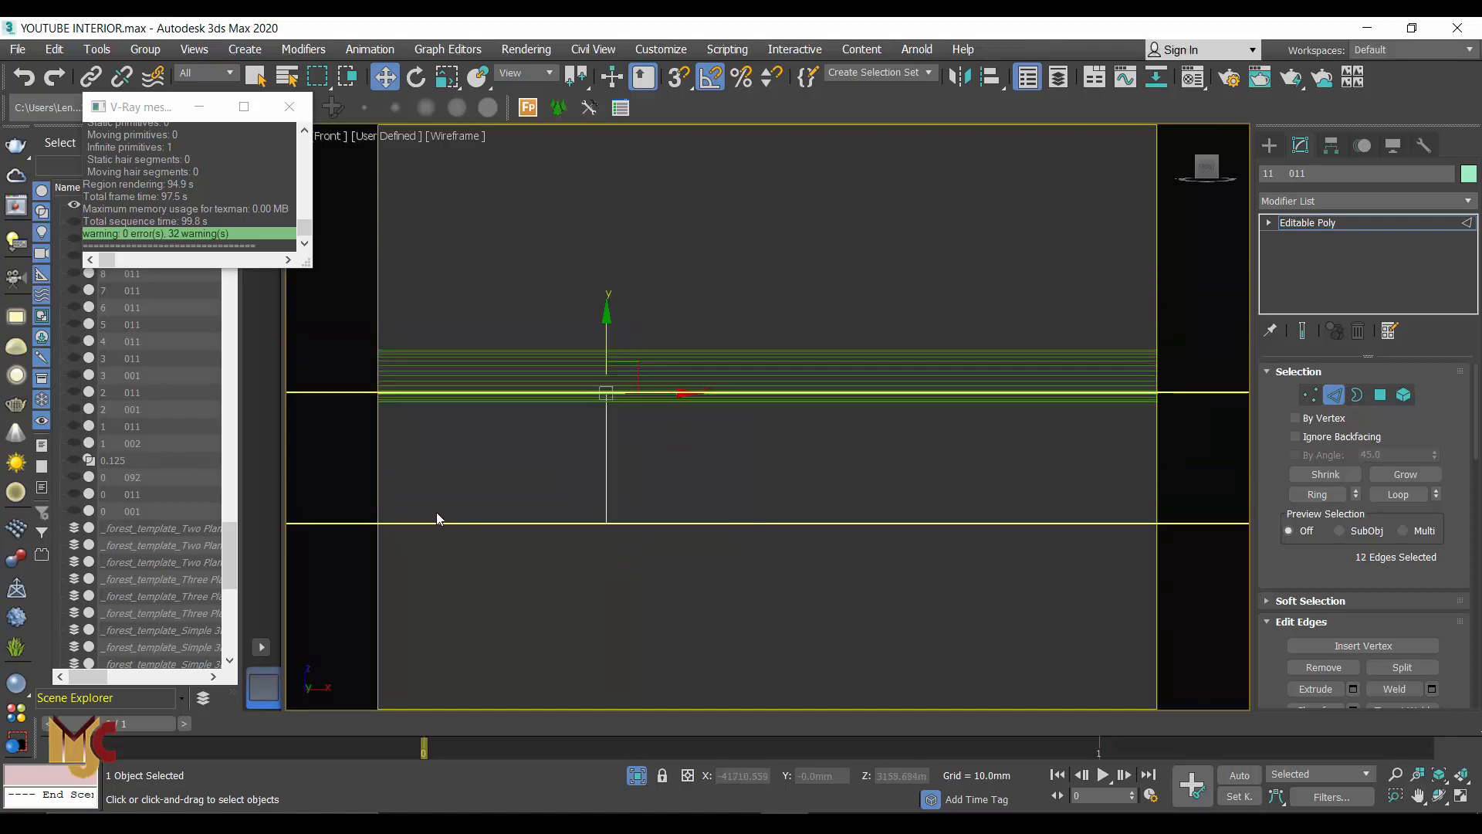
pyautogui.scroll(-3, 437, 512)
pyautogui.scroll(3, 479, 499)
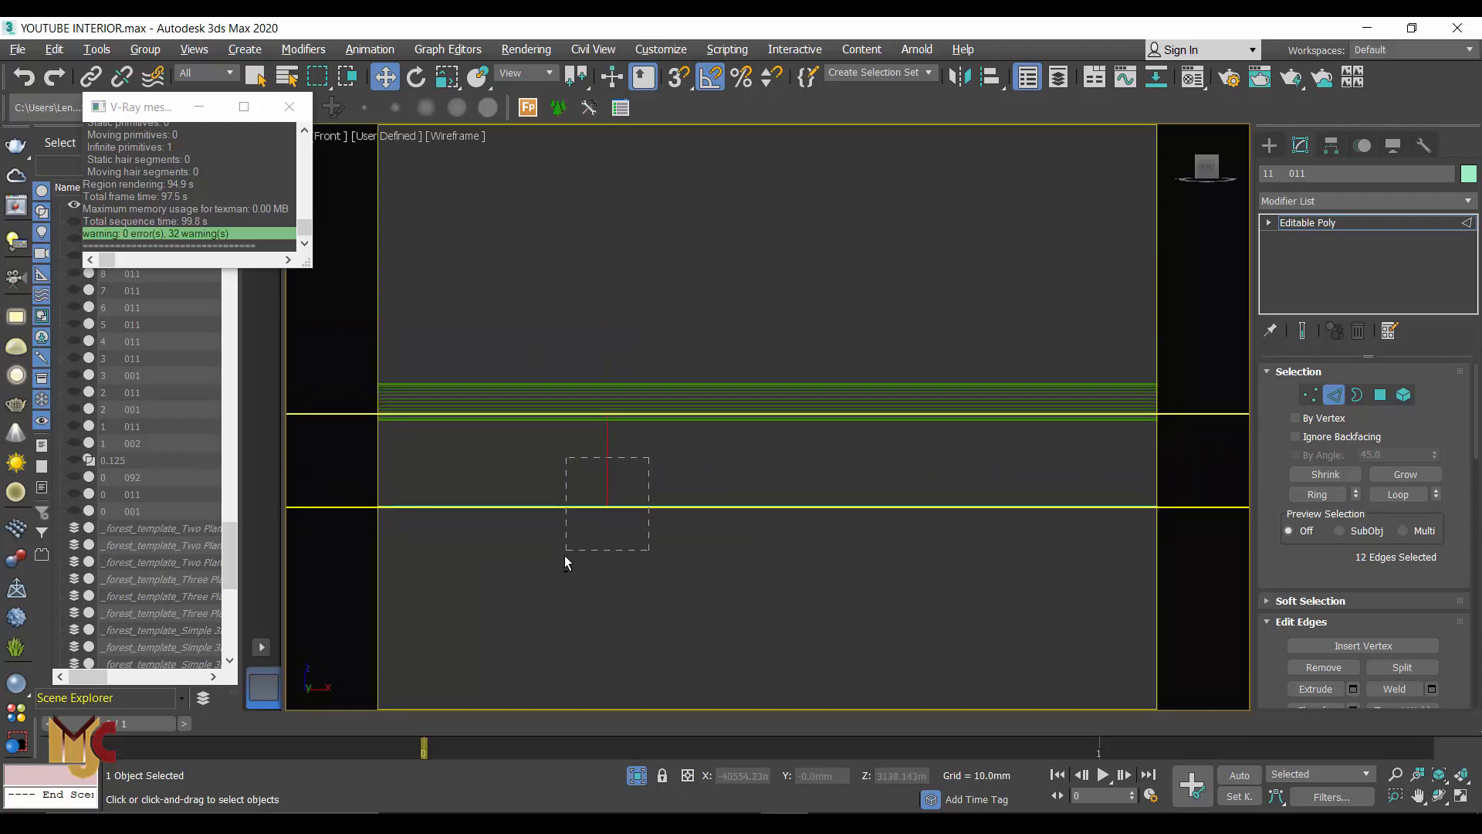
pyautogui.keyDown('alt'); pyautogui.moveTo(565, 561); pyautogui.dragTo(562, 558); pyautogui.keyUp('alt')
pyautogui.scroll(-3, 828, 470)
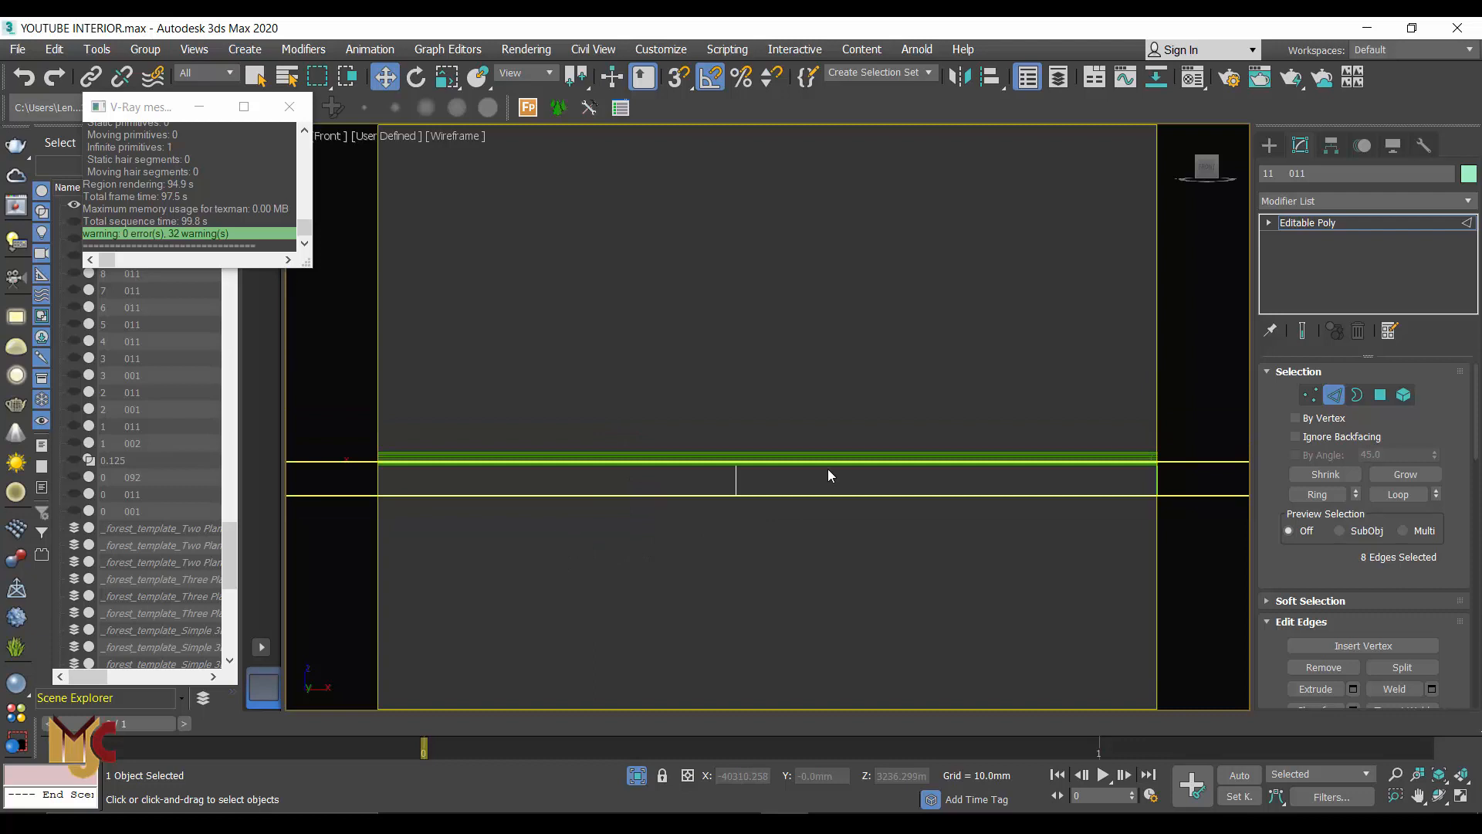
# Step: Create a Linear shape from the remaining selected edges of the central piece, keeping the curve name Shape002
pyautogui.press('t')
pyautogui.scroll(2, 828, 447)
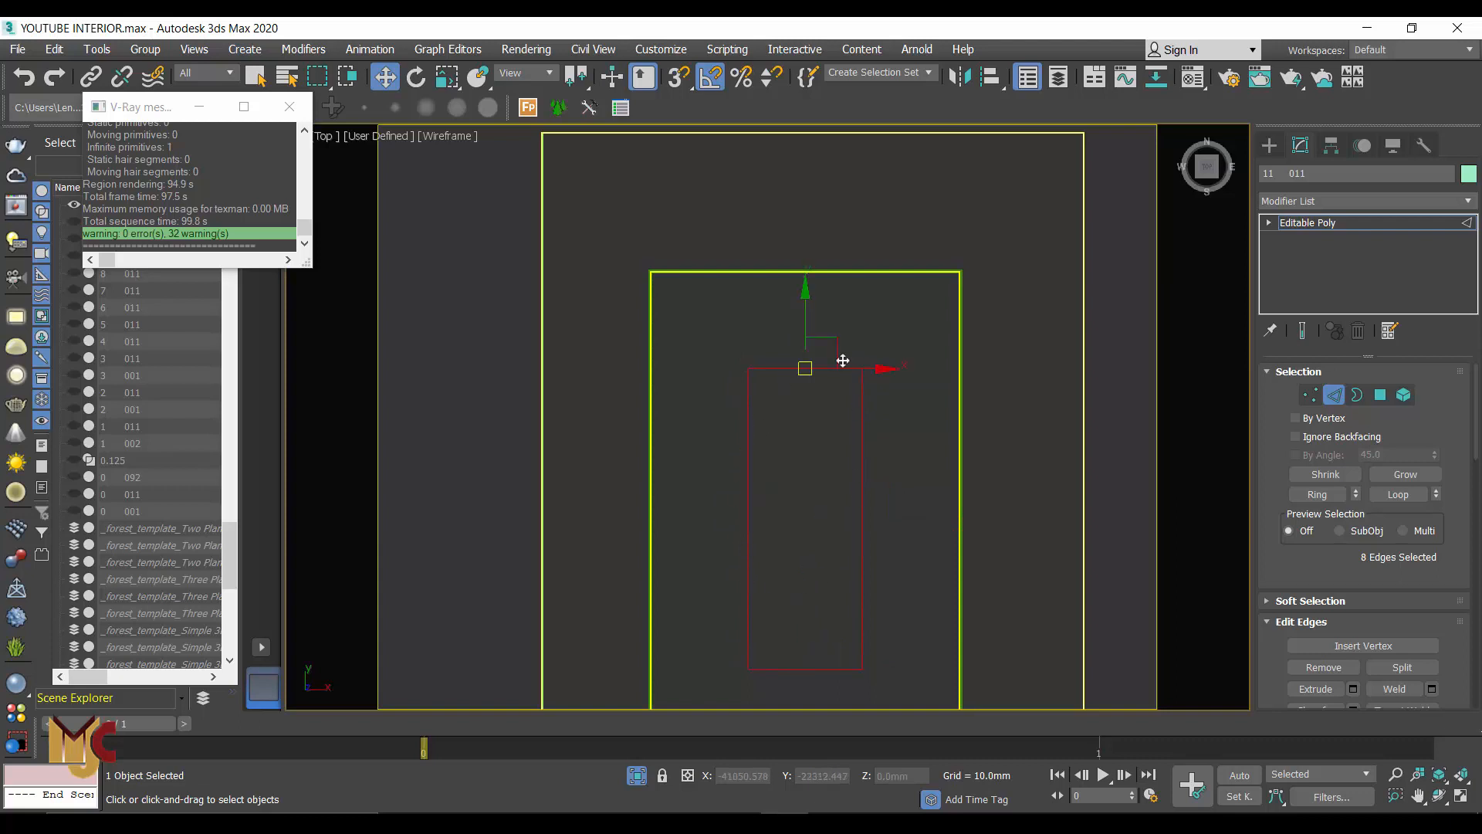
pyautogui.scroll(-3, 1397, 627)
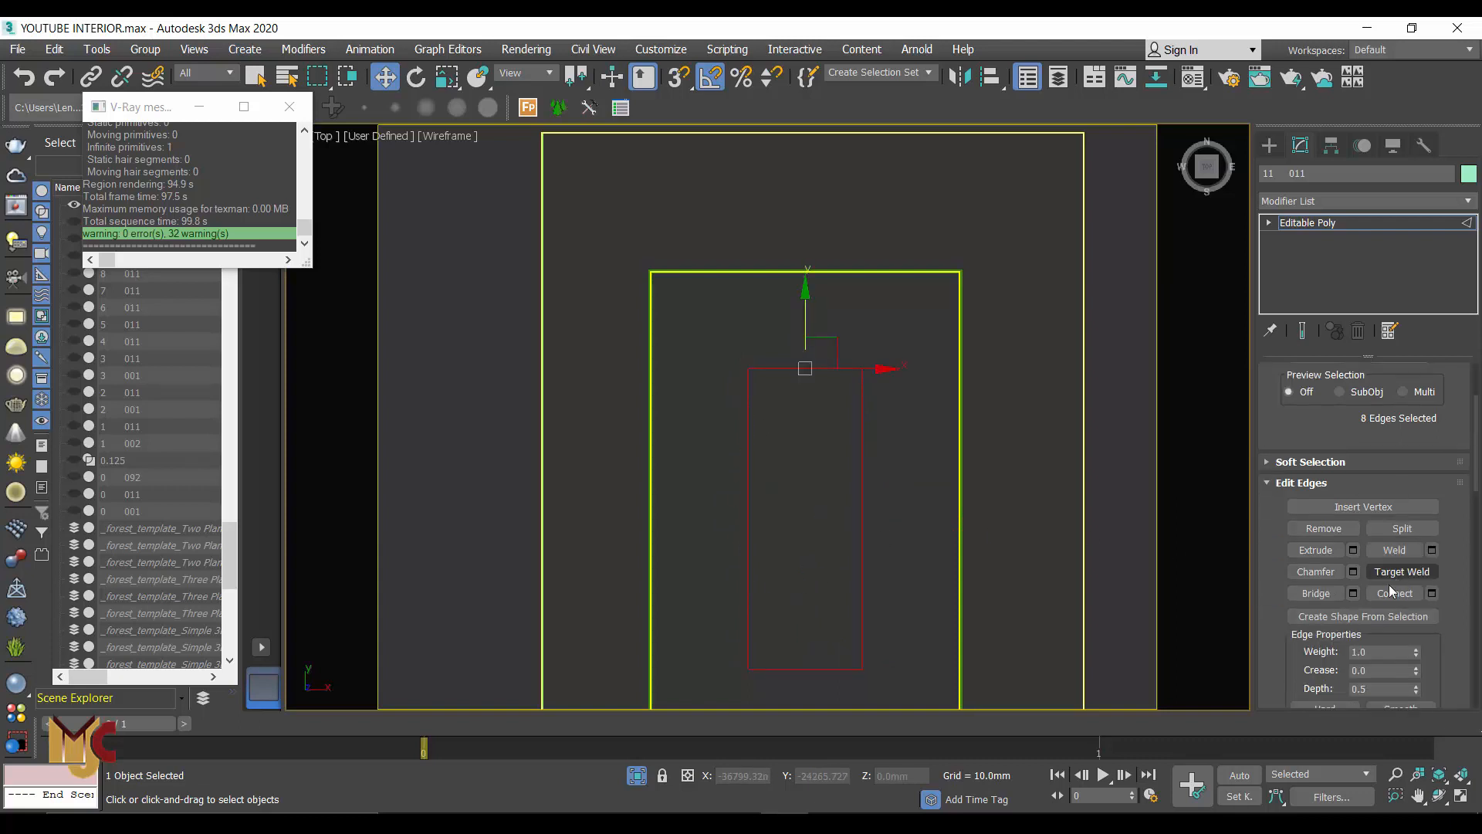
pyautogui.click(1359, 615)
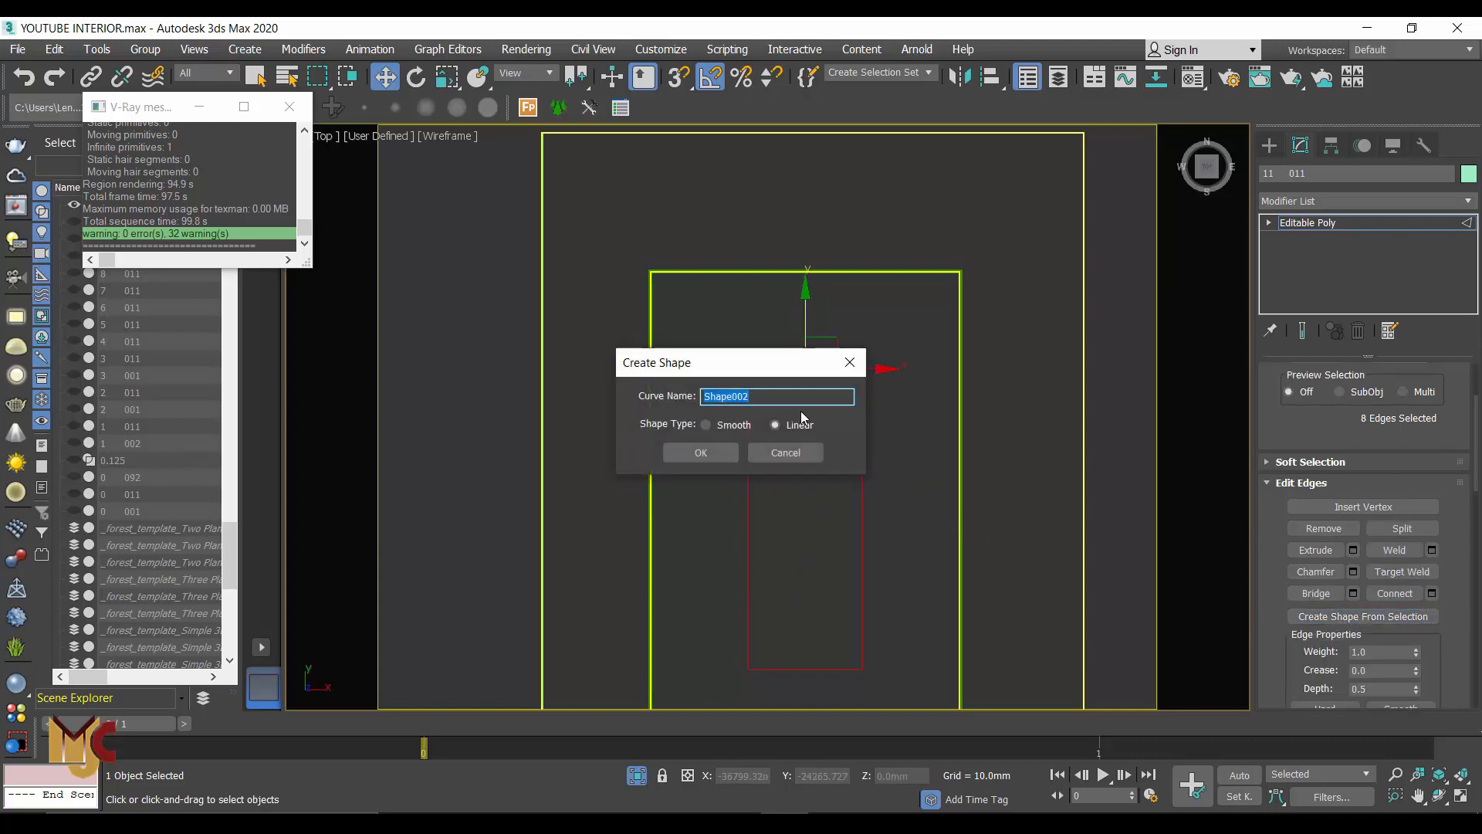
pyautogui.click(689, 454)
pyautogui.scroll(5, 847, 453)
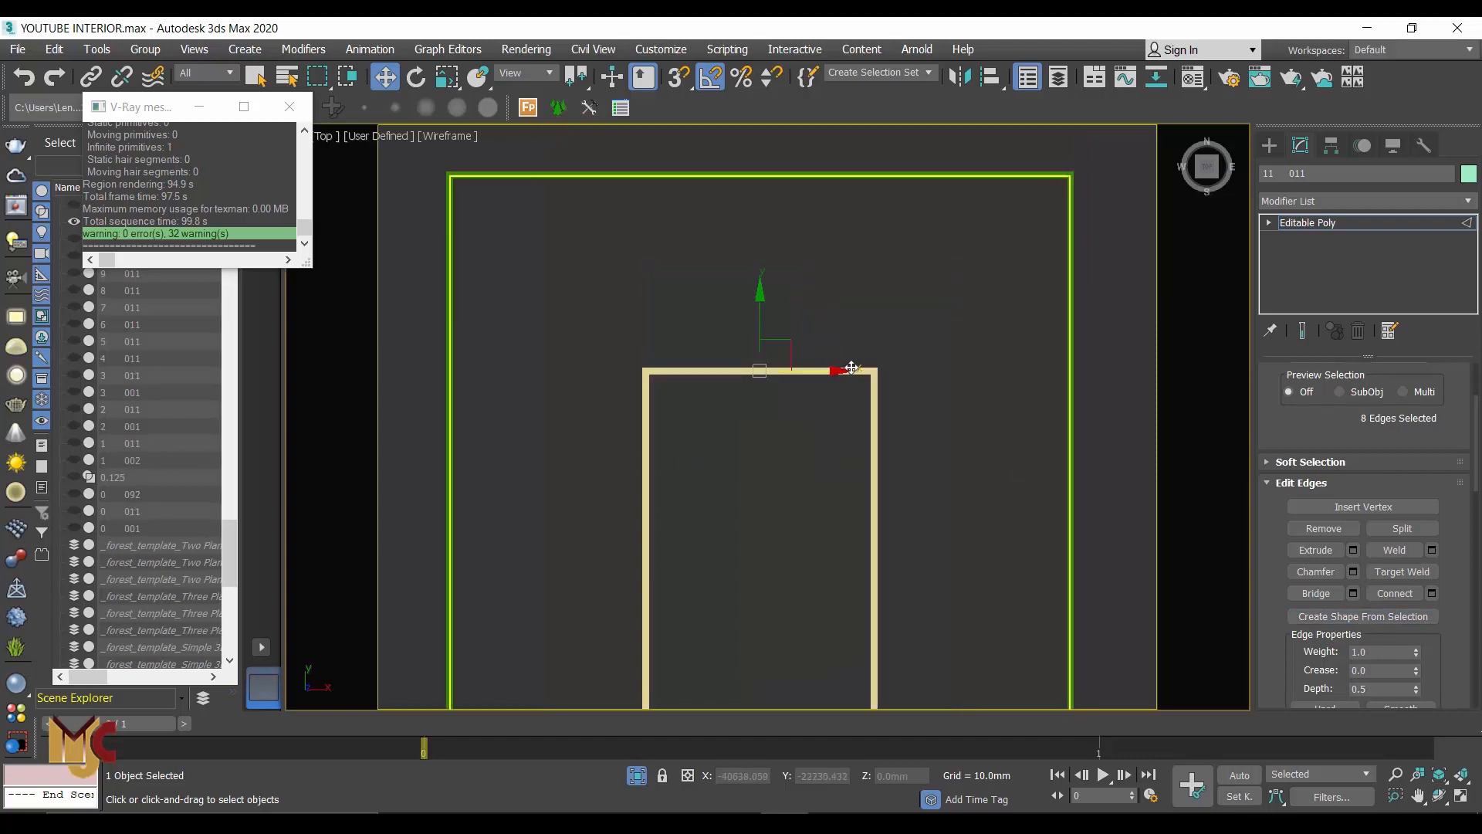
# Step: Leave edge editing and raise the new central spline in the Front view to a Z position of about 3231 mm
pyautogui.click(1270, 145)
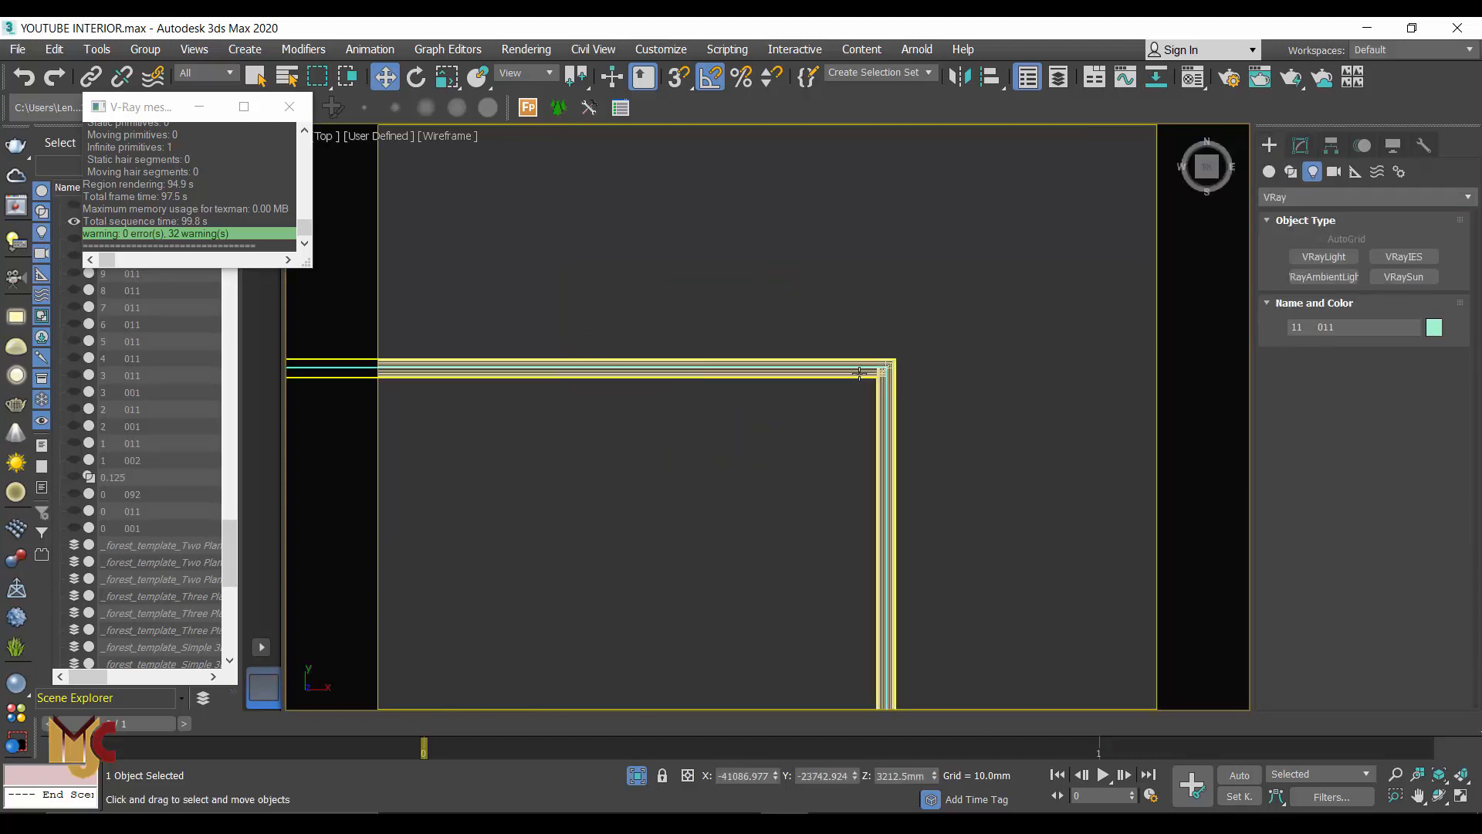
pyautogui.press('f')
pyautogui.scroll(-2, 711, 440)
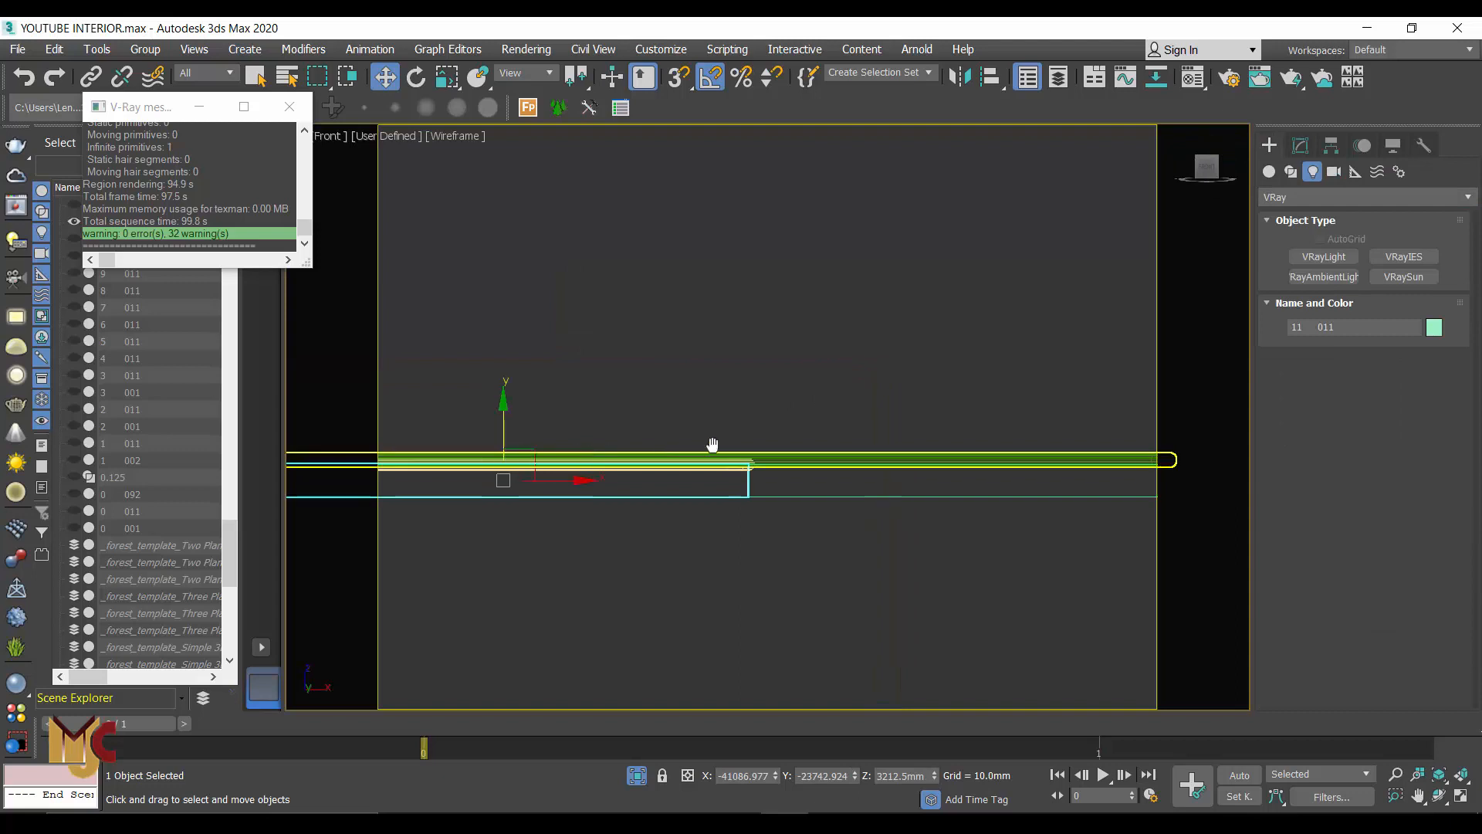
pyautogui.scroll(4, 673, 456)
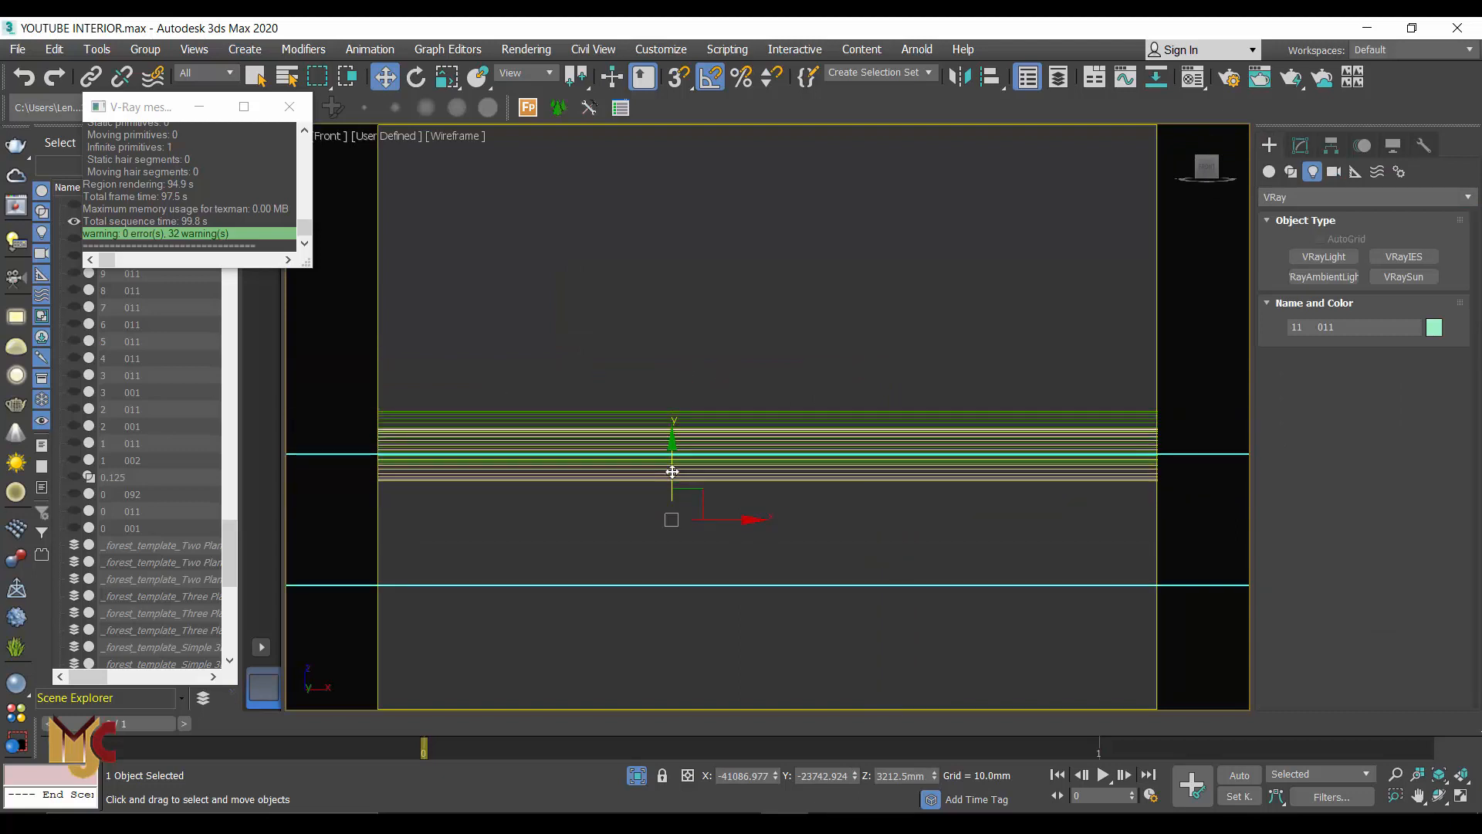
pyautogui.moveTo(673, 459); pyautogui.dragTo(673, 444)
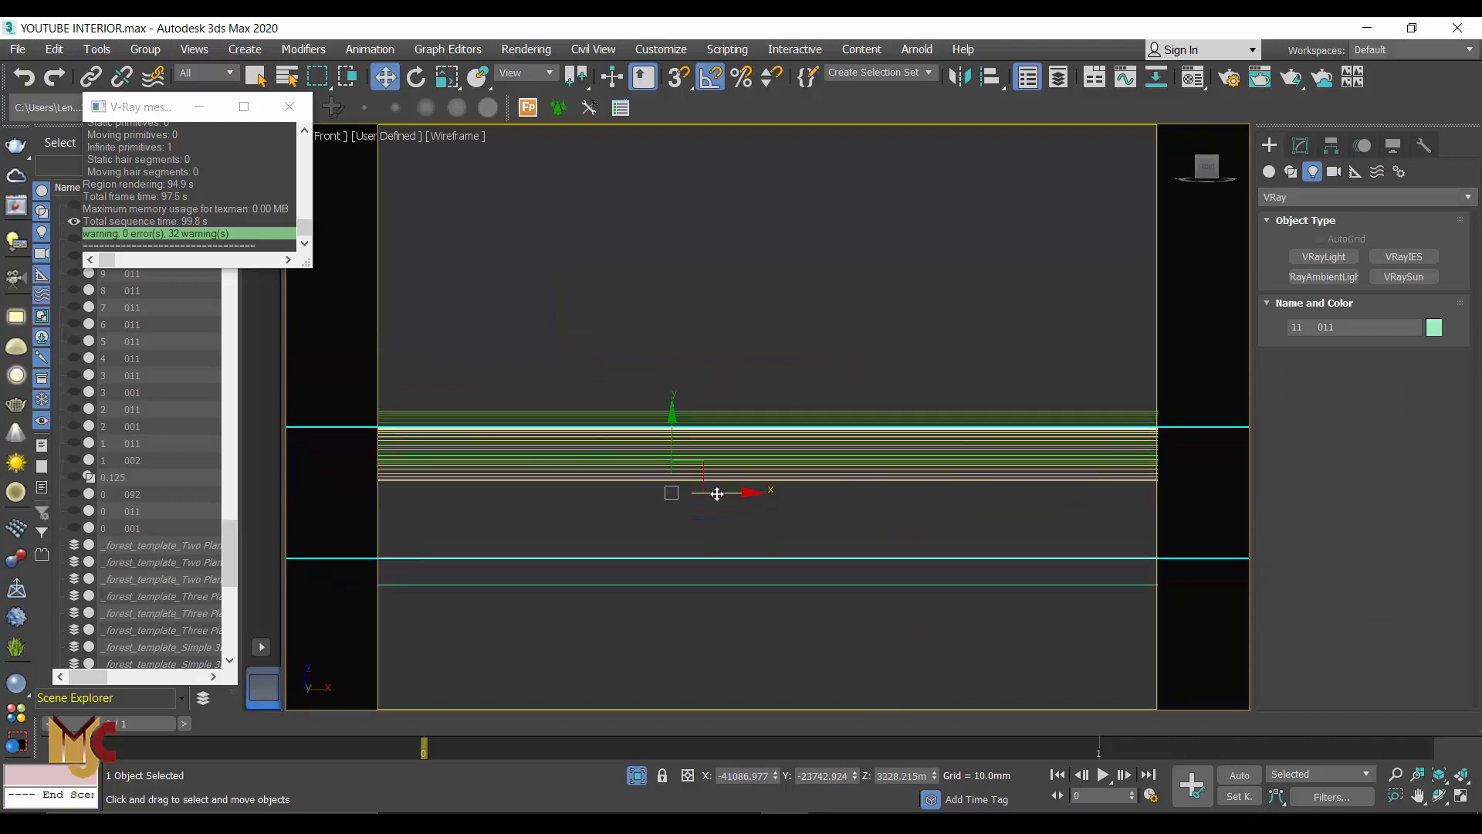
pyautogui.hotkey('ctrl', 'z')
pyautogui.click(751, 481)
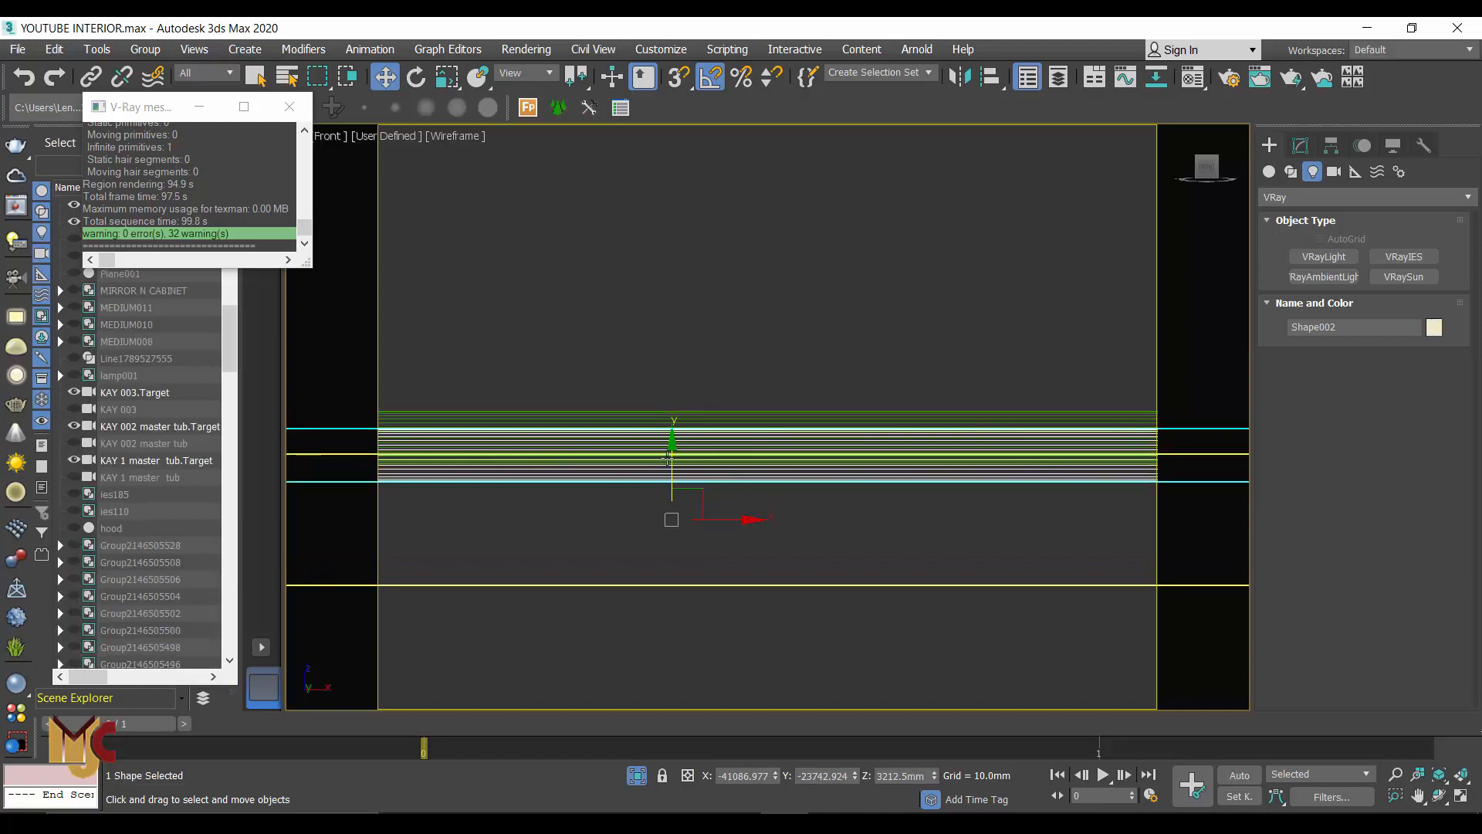
pyautogui.moveTo(682, 457); pyautogui.dragTo(670, 428)
pyautogui.moveTo(638, 431); pyautogui.dragTo(341, 443, button='middle')
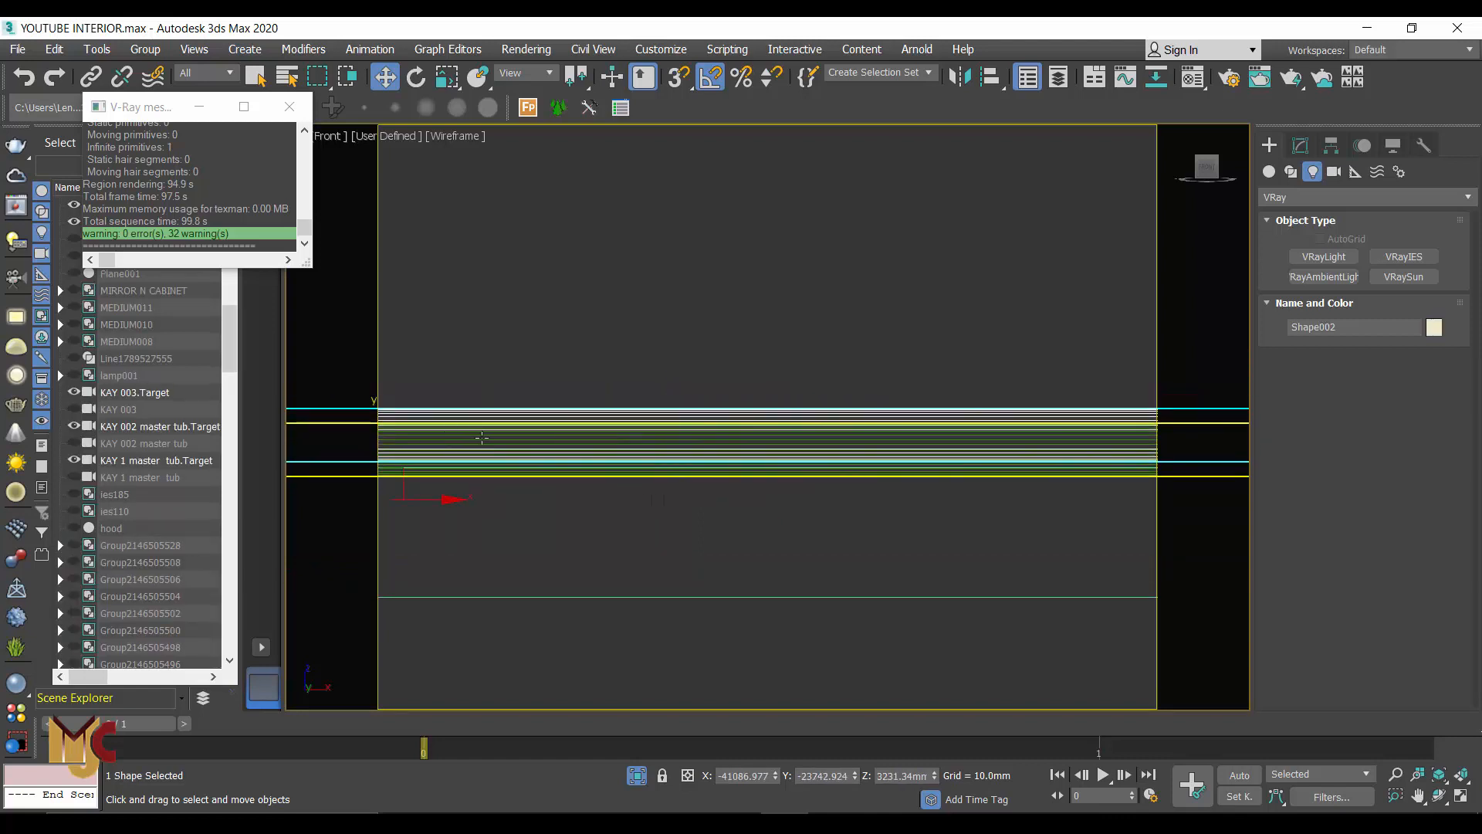
# Step: Select the ceiling frame's spline in the Front view and compare its height with the central spline
pyautogui.scroll(-2, 481, 437)
pyautogui.scroll(1, 1042, 434)
pyautogui.click(1022, 448)
pyautogui.scroll(-2, 1022, 448)
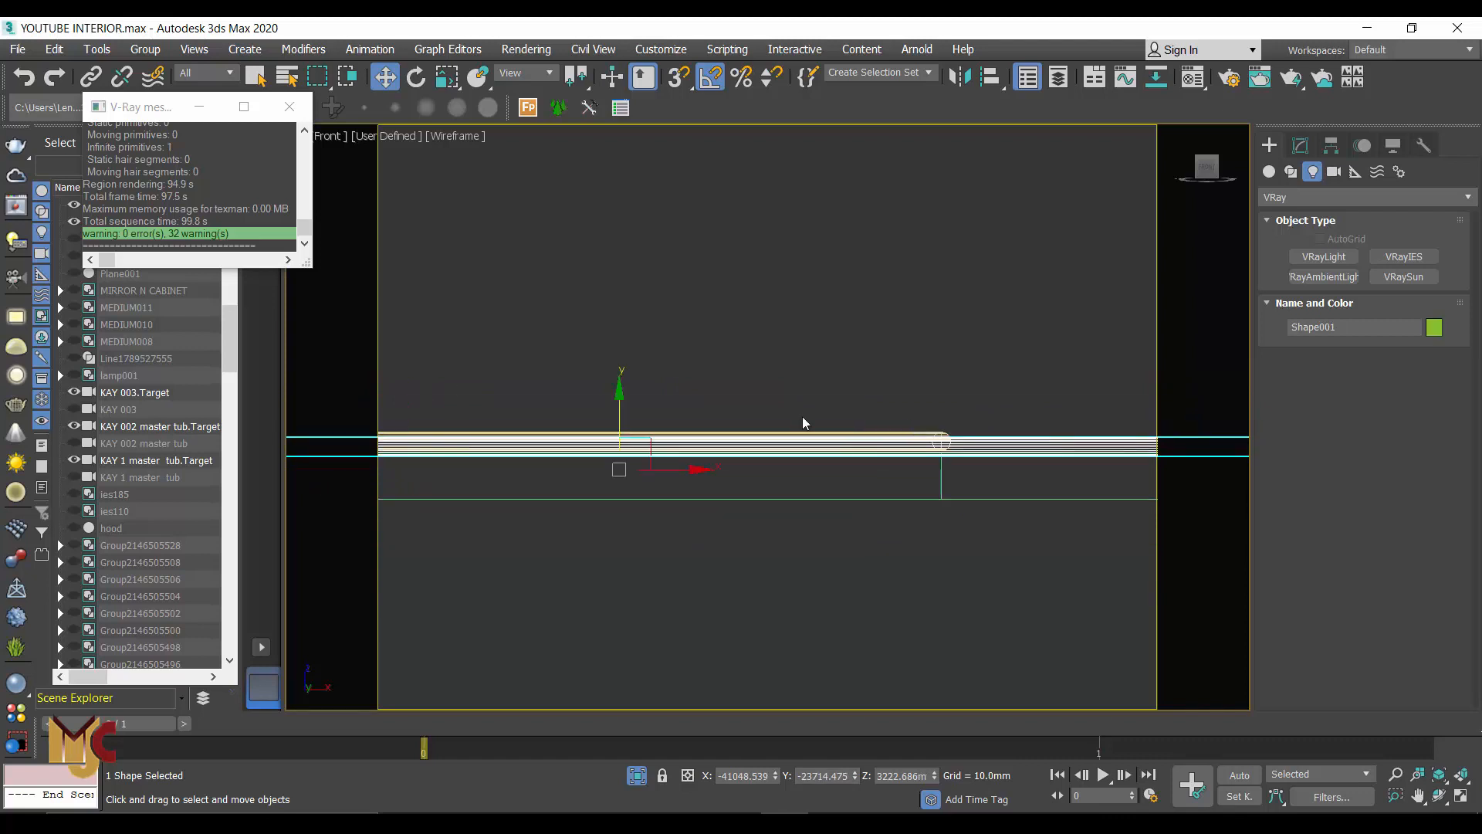
# Step: Raise the ceiling frame's spline in the Front view to a Z position of about 3233 mm
pyautogui.scroll(3, 616, 427)
pyautogui.moveTo(623, 494); pyautogui.dragTo(619, 476)
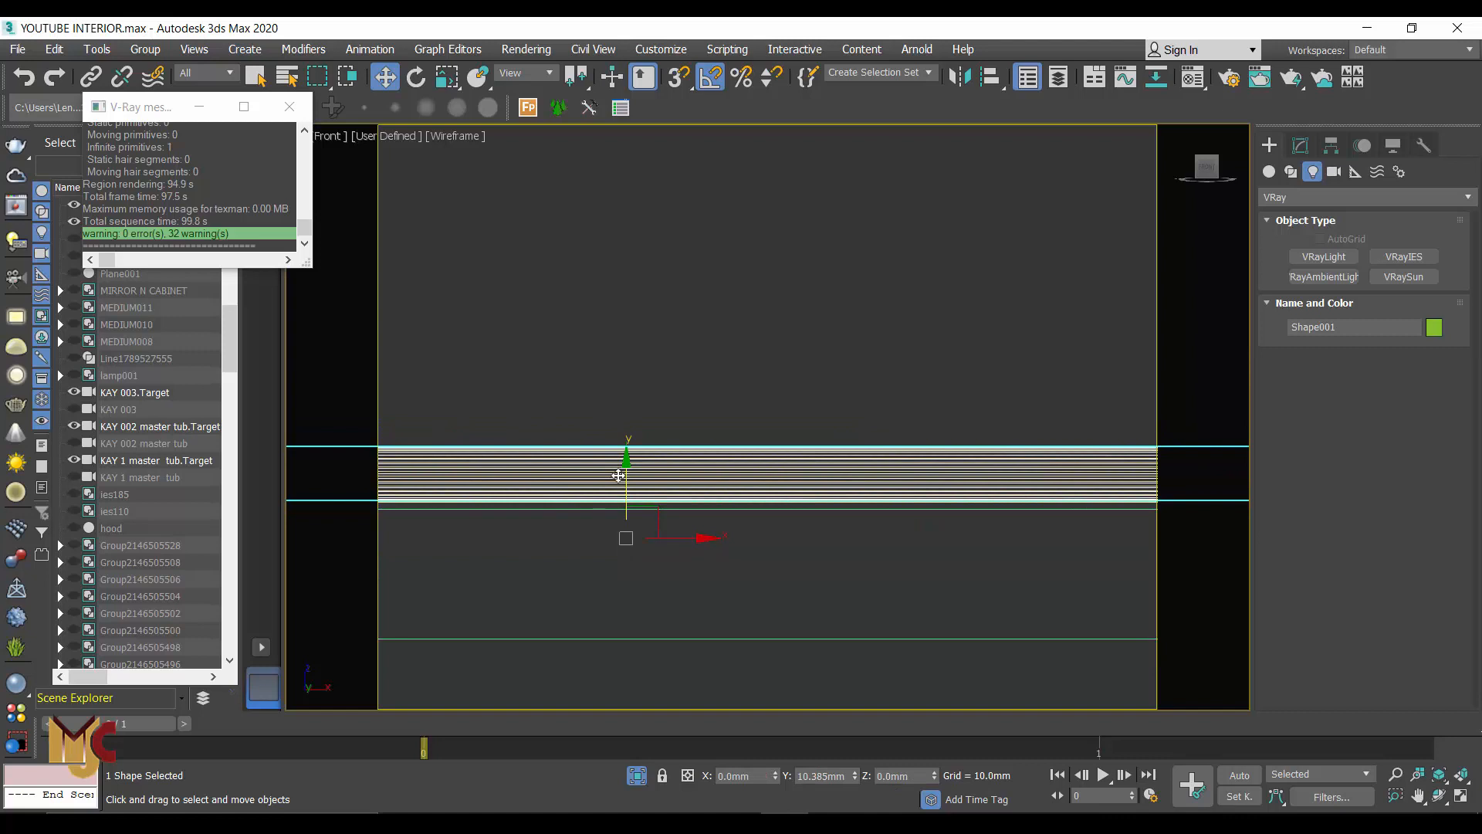
# Step: Select both the ceiling frame's spline and the central spline in the Top view and convert them to Editable Mesh
pyautogui.press('t')
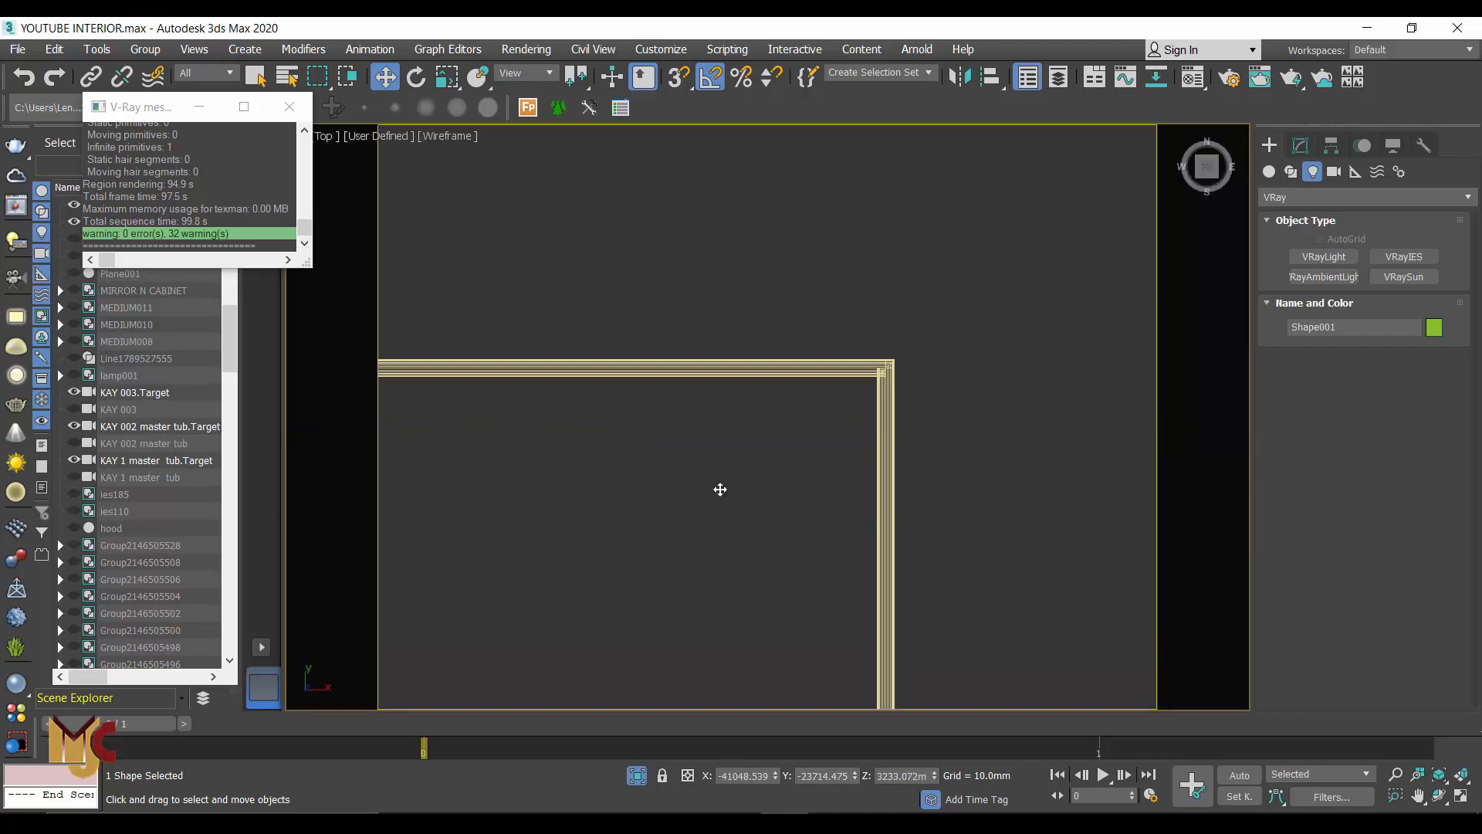
pyautogui.moveTo(983, 452); pyautogui.dragTo(836, 407, button='middle')
pyautogui.scroll(2, 824, 335)
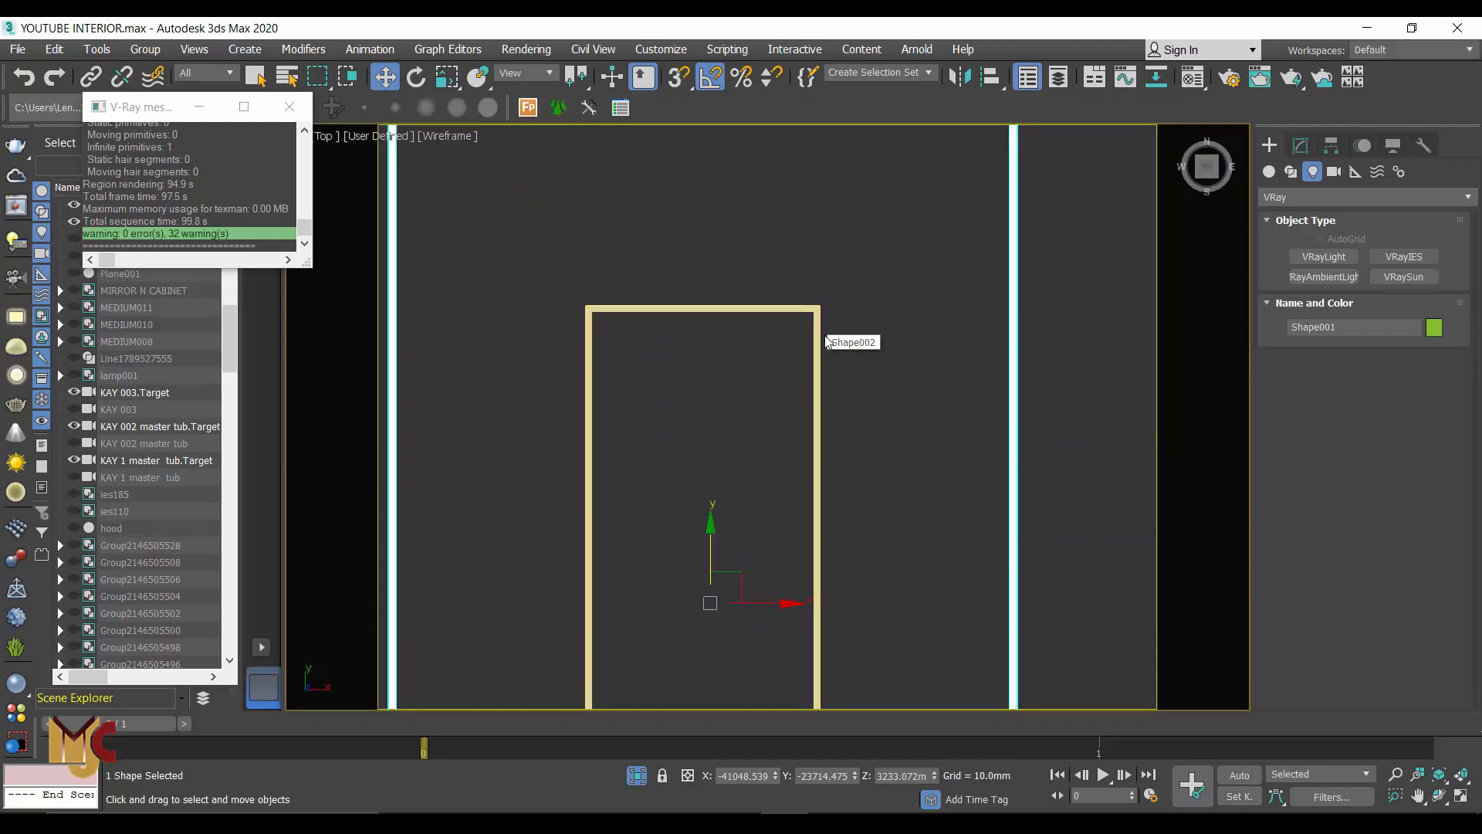
pyautogui.scroll(-2, 824, 335)
pyautogui.scroll(-2, 825, 335)
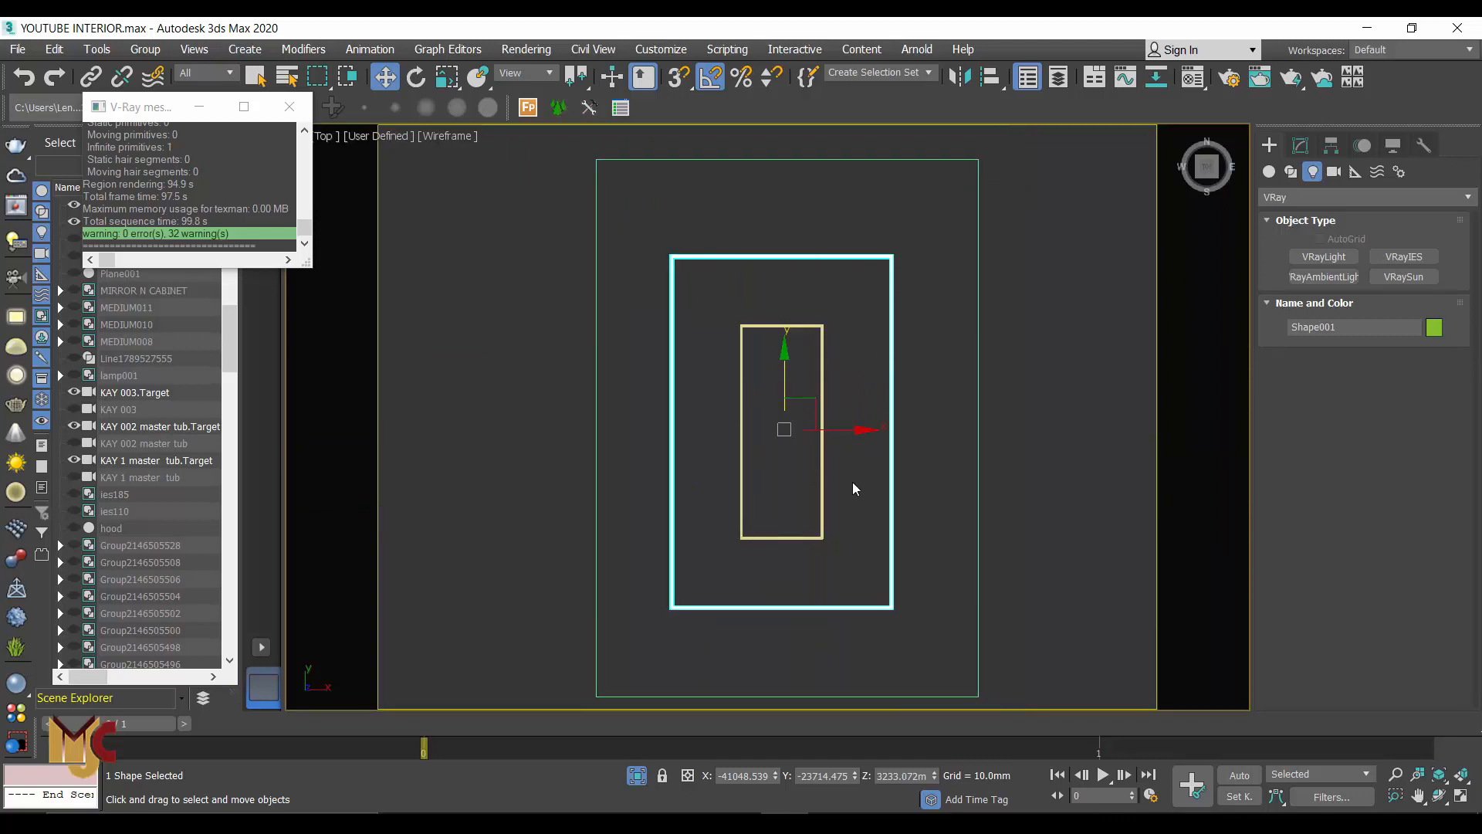
pyautogui.scroll(2, 810, 494)
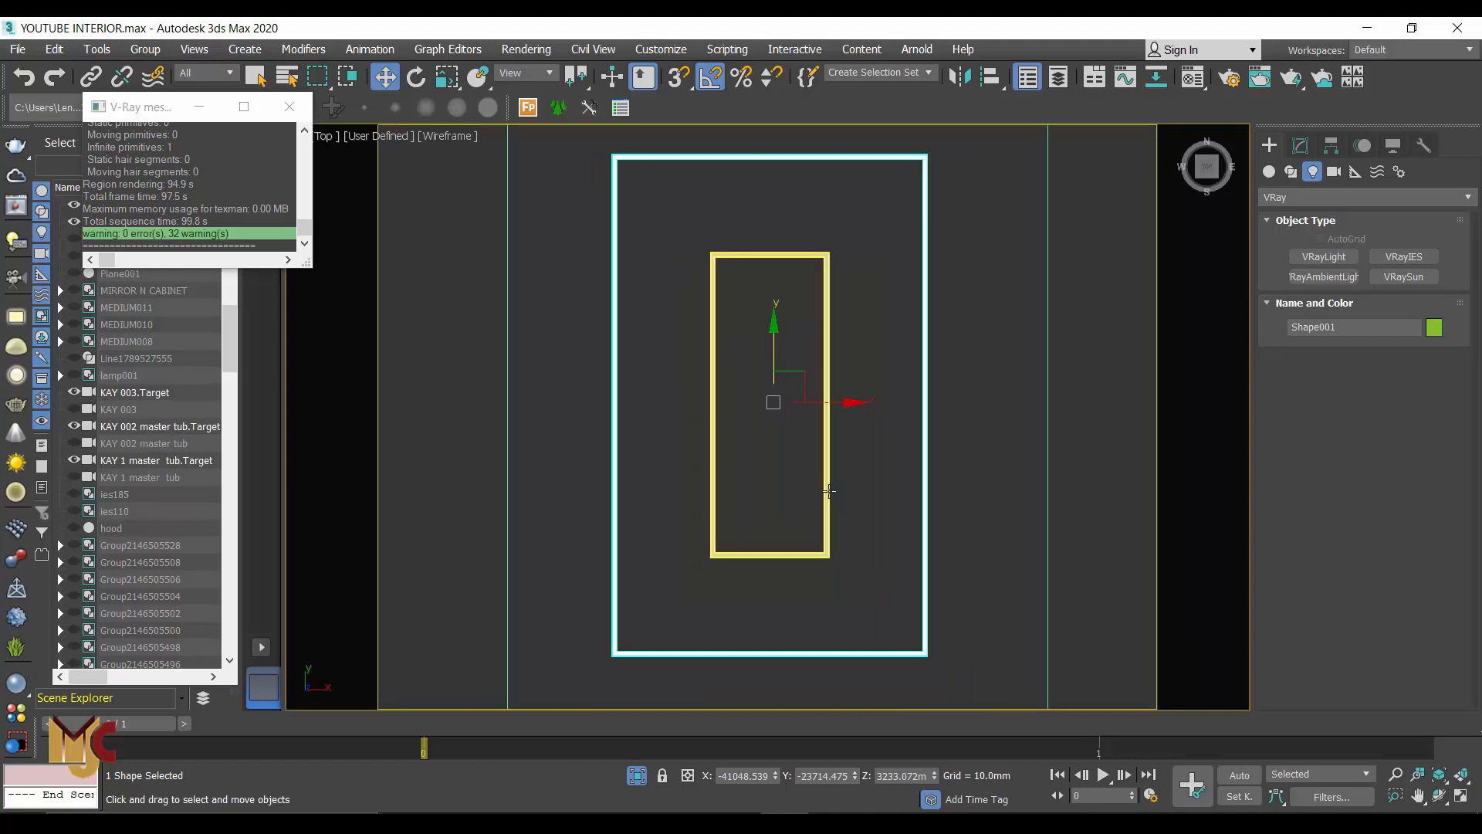
pyautogui.keyDown('ctrl'); pyautogui.click(829, 487); pyautogui.keyUp('ctrl')
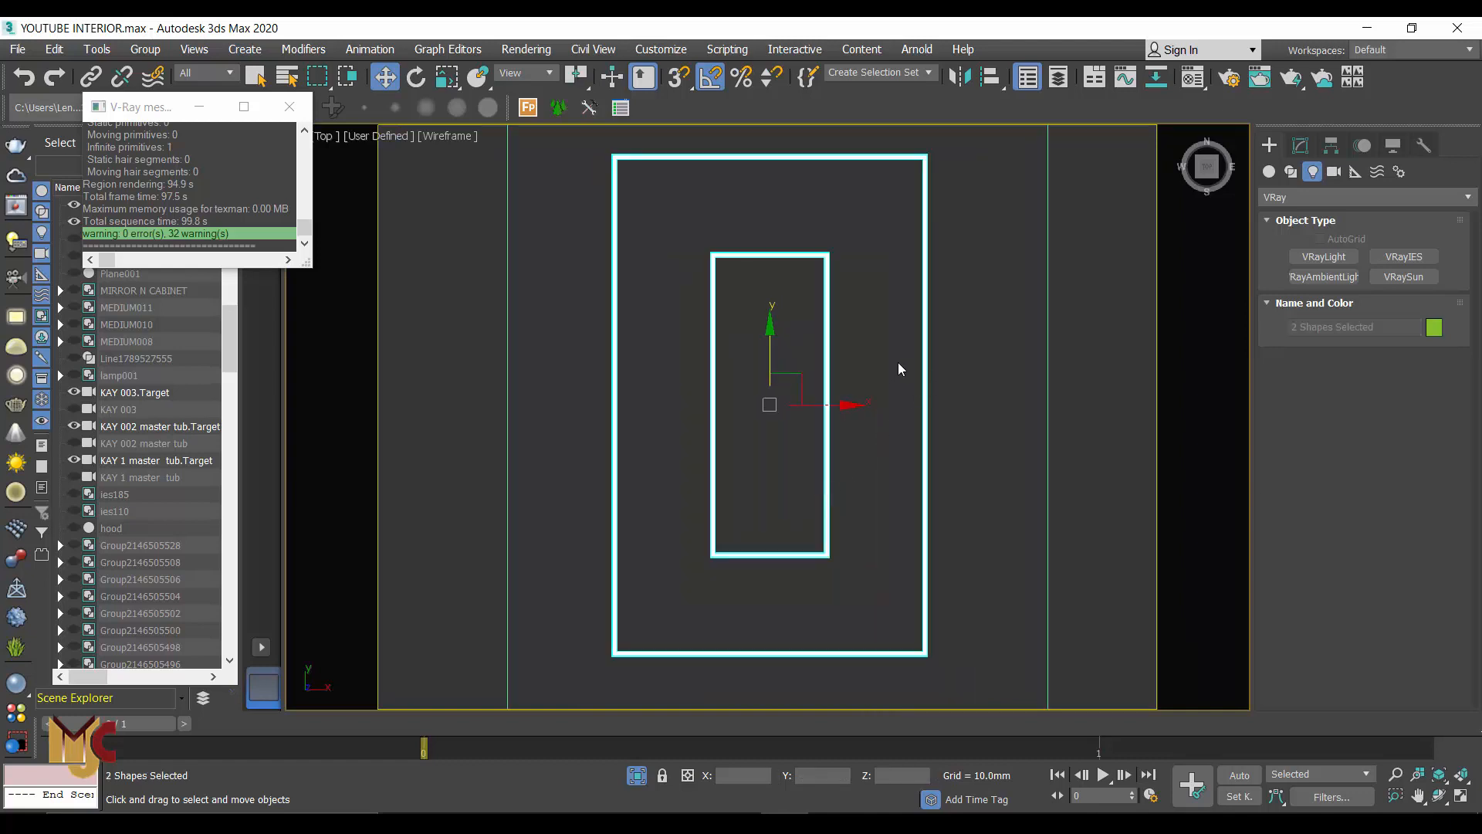
pyautogui.click(875, 331)
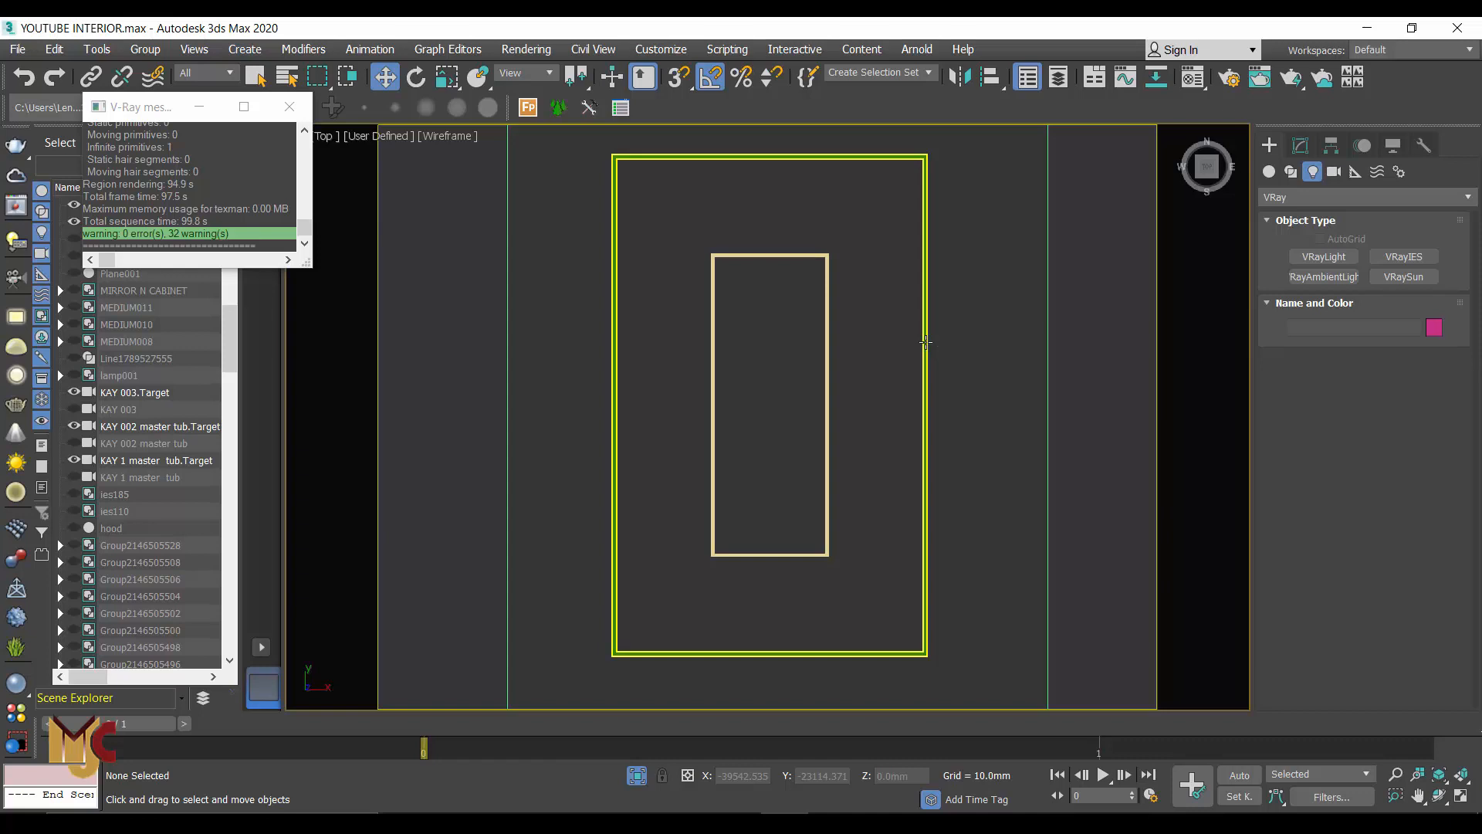
pyautogui.click(926, 342)
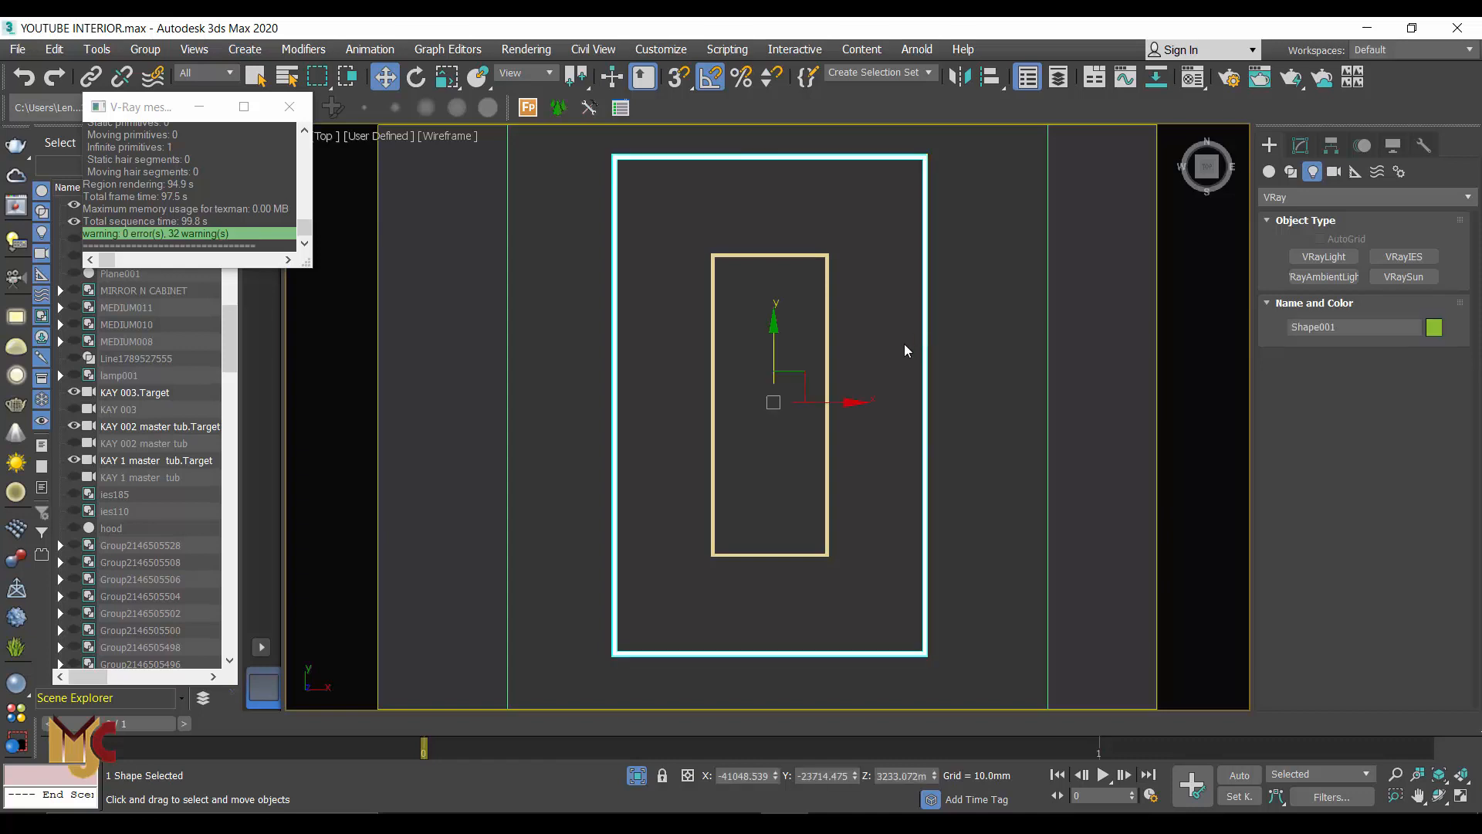
pyautogui.keyDown('ctrl'); pyautogui.click(826, 358); pyautogui.keyUp('ctrl')
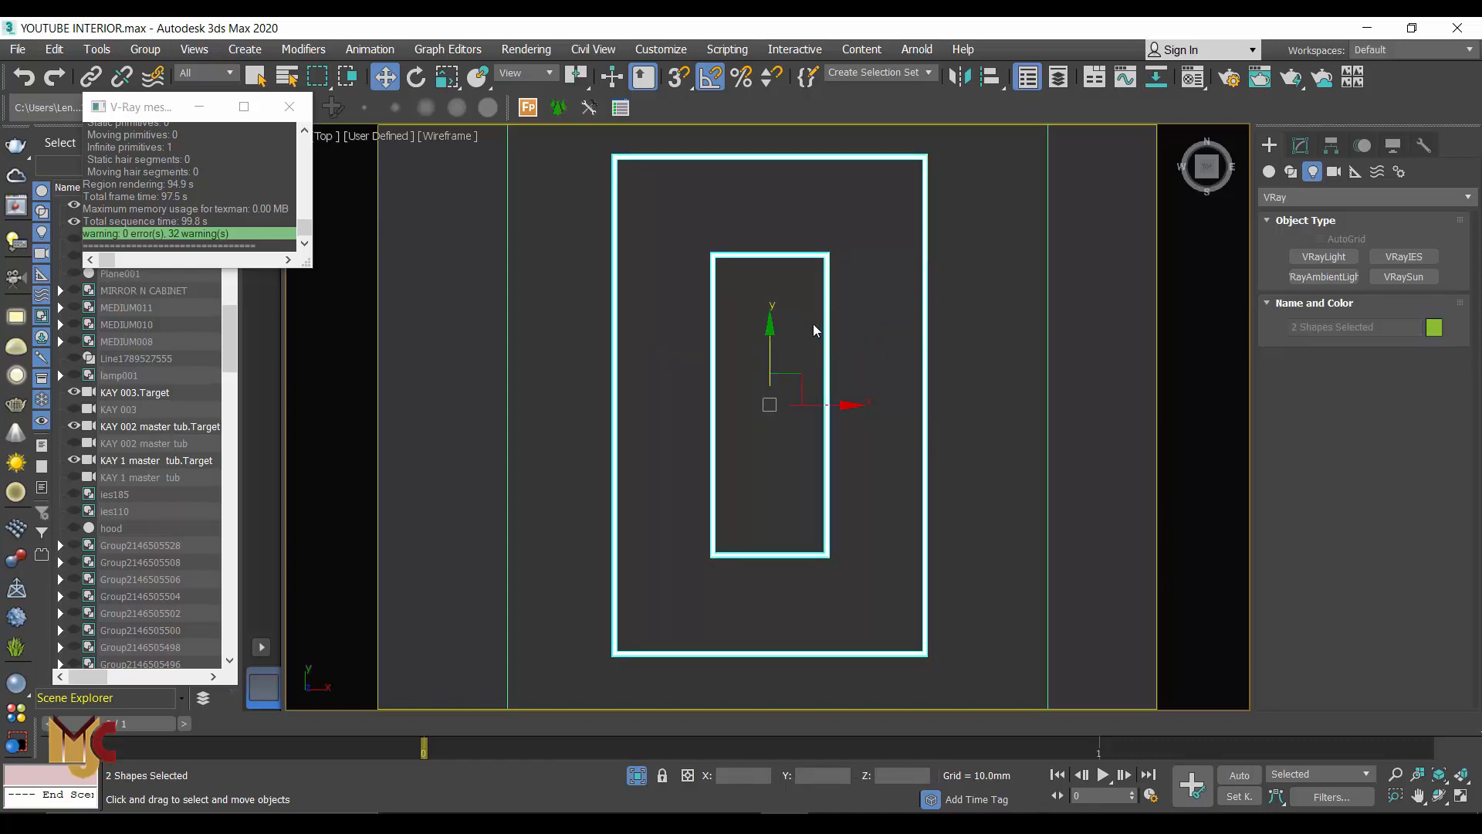
pyautogui.rightClick(865, 307)
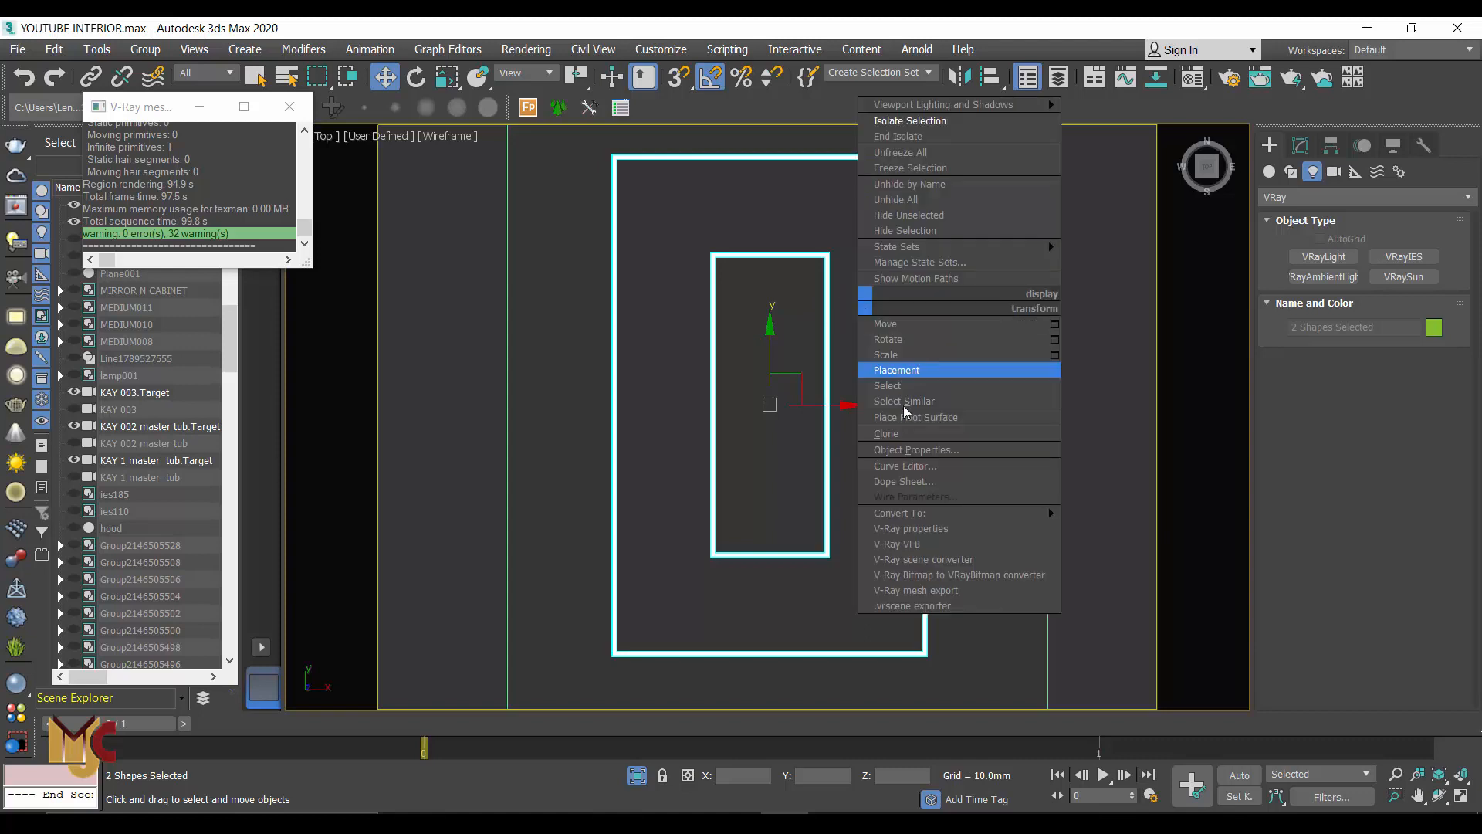
pyautogui.moveTo(1007, 511)
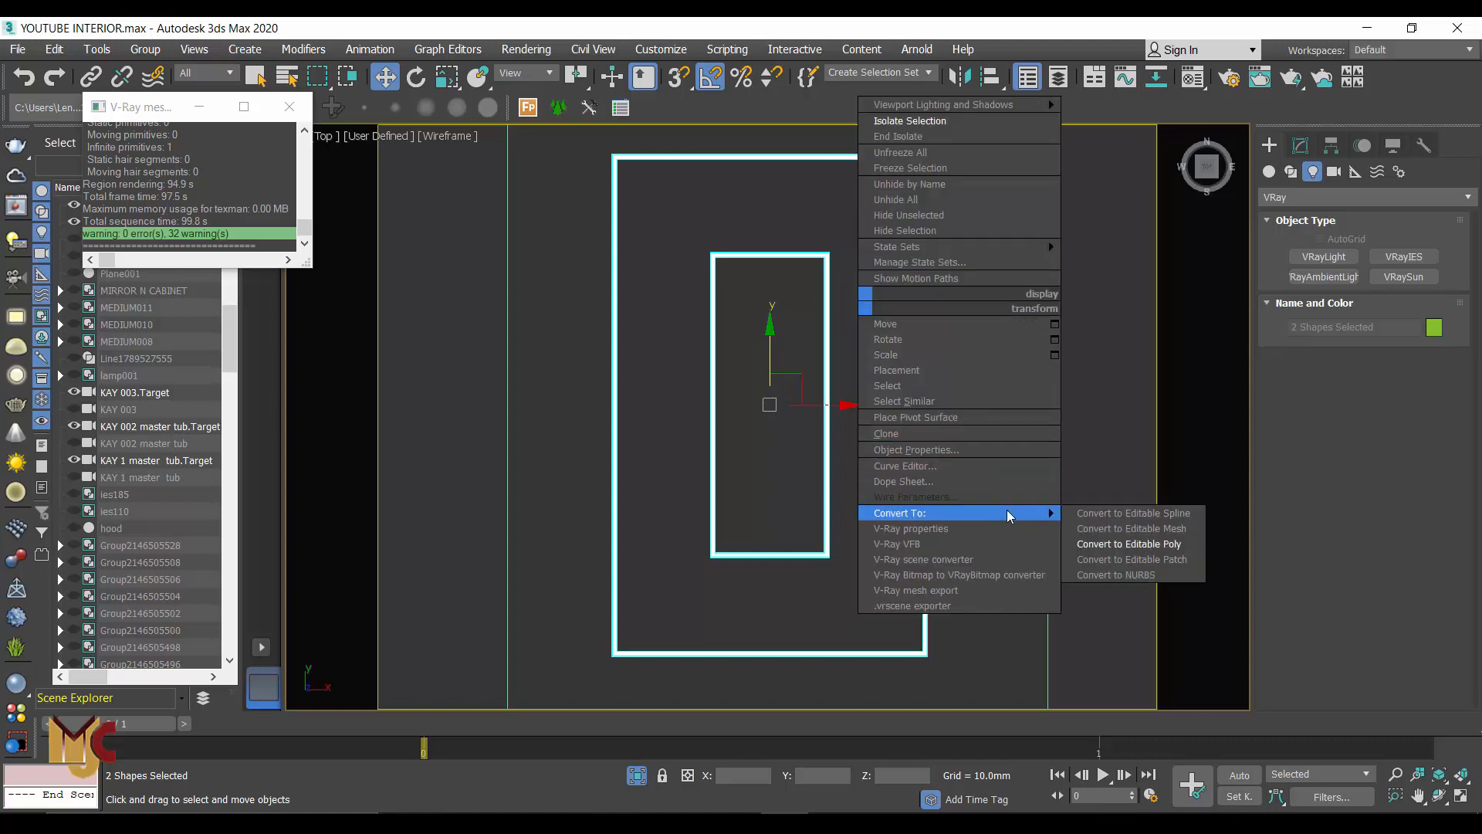
pyautogui.click(1133, 531)
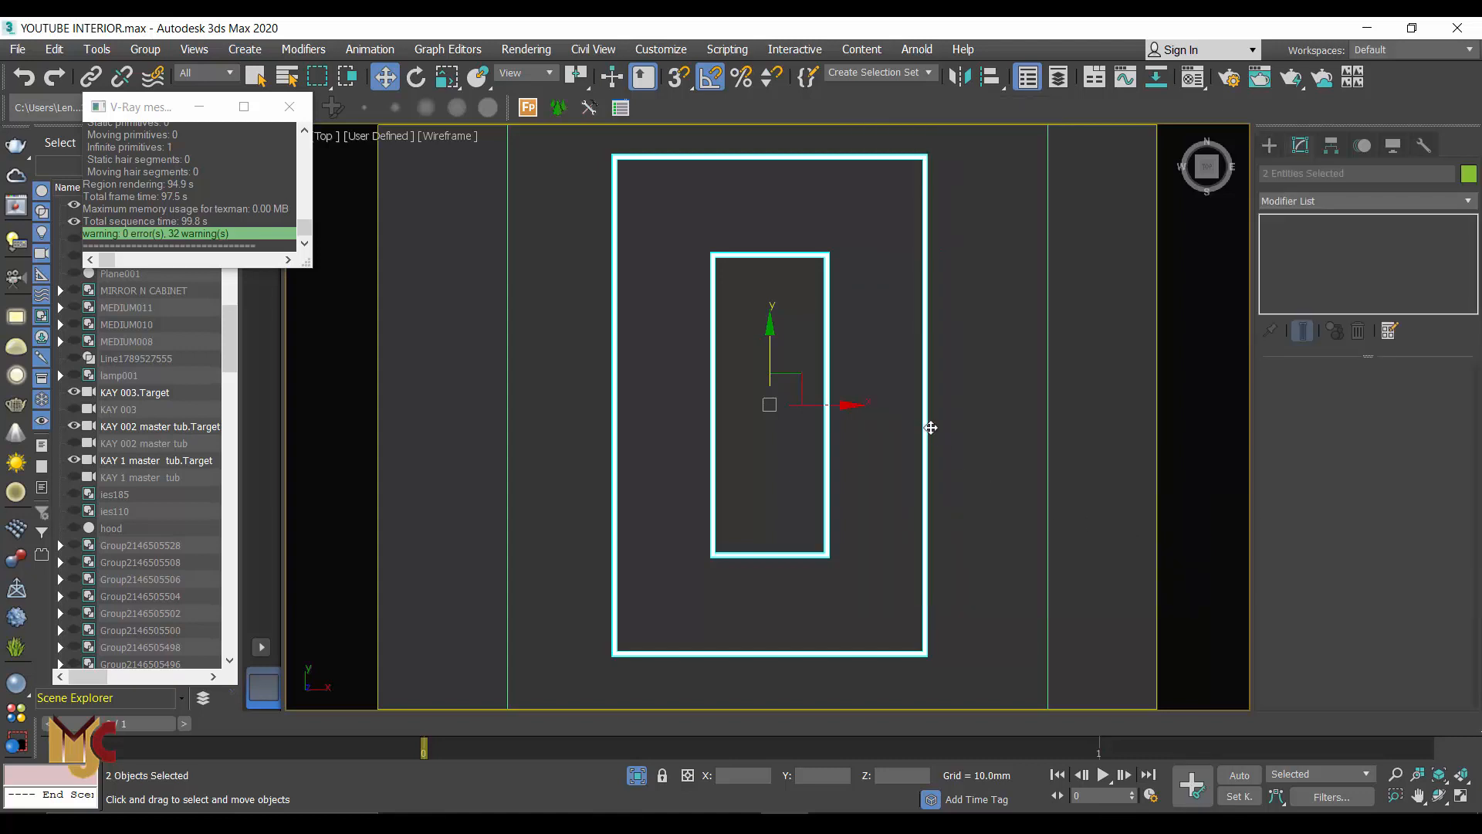
# Step: Set up a new VRayLight with its type set to Mesh
pyautogui.click(961, 330)
pyautogui.moveTo(957, 327); pyautogui.dragTo(885, 403, button='middle')
pyautogui.scroll(4, 857, 381)
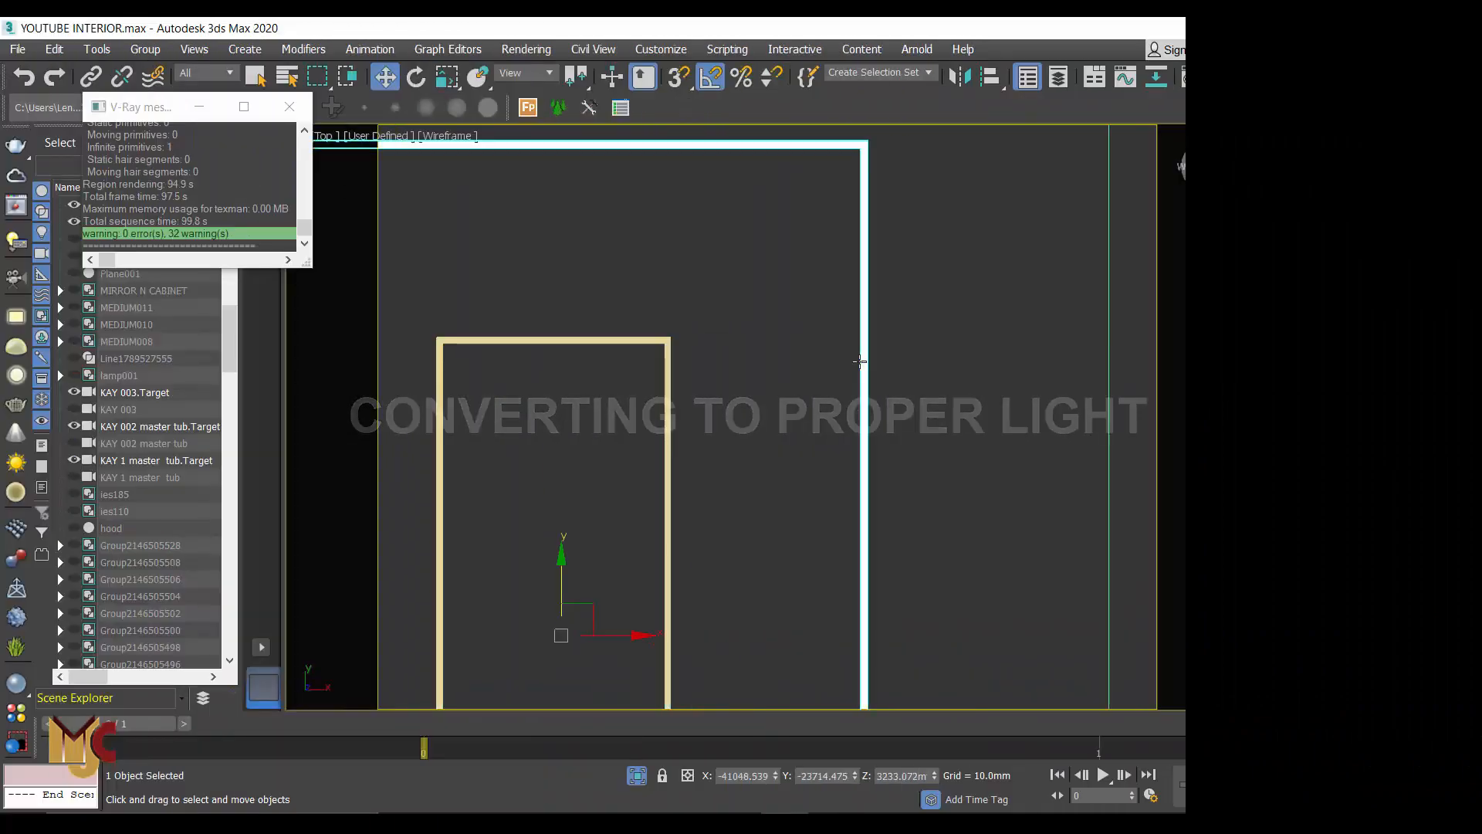
pyautogui.click(1268, 147)
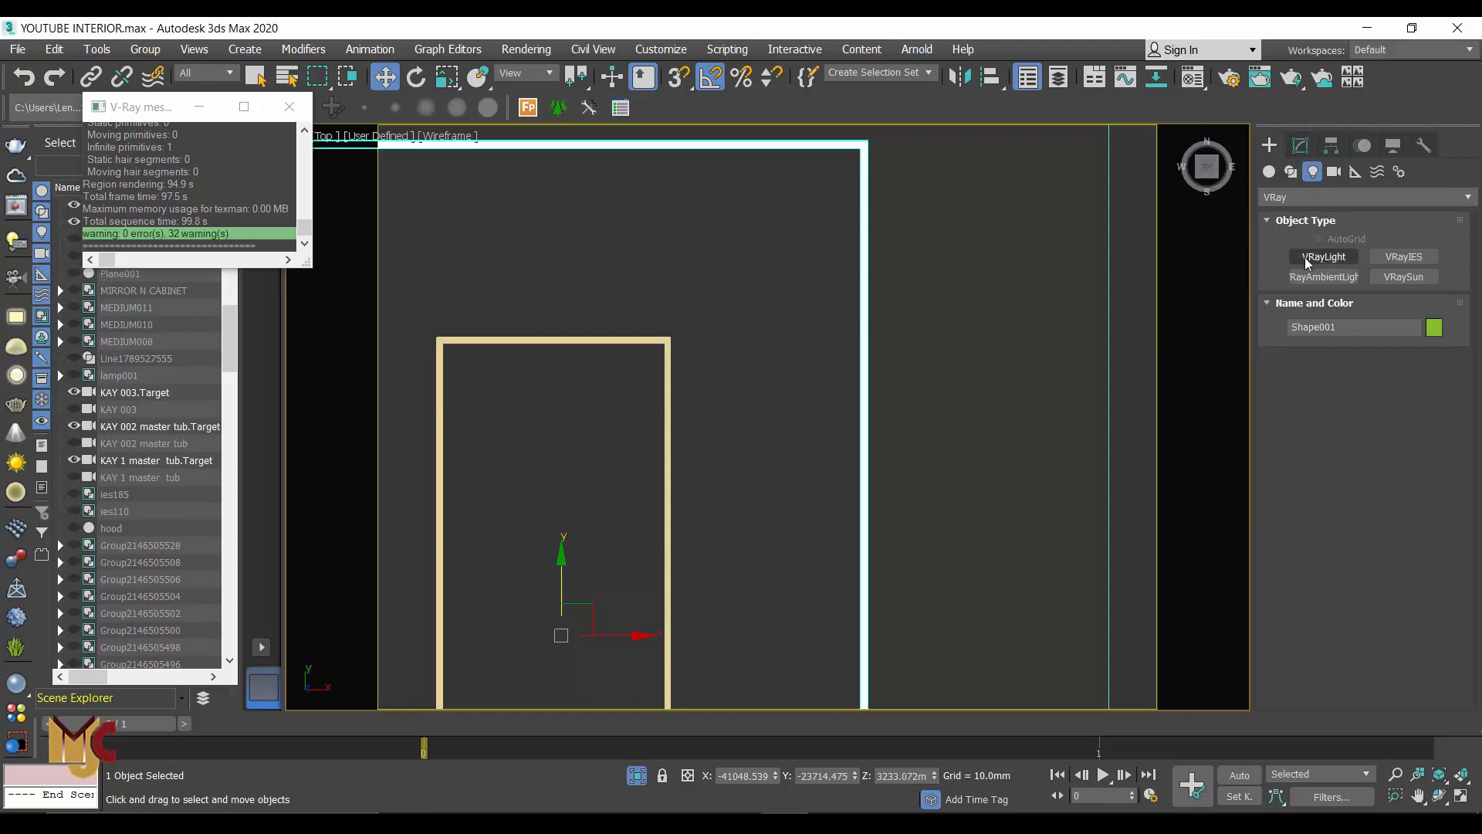
pyautogui.click(1272, 171)
pyautogui.click(1314, 173)
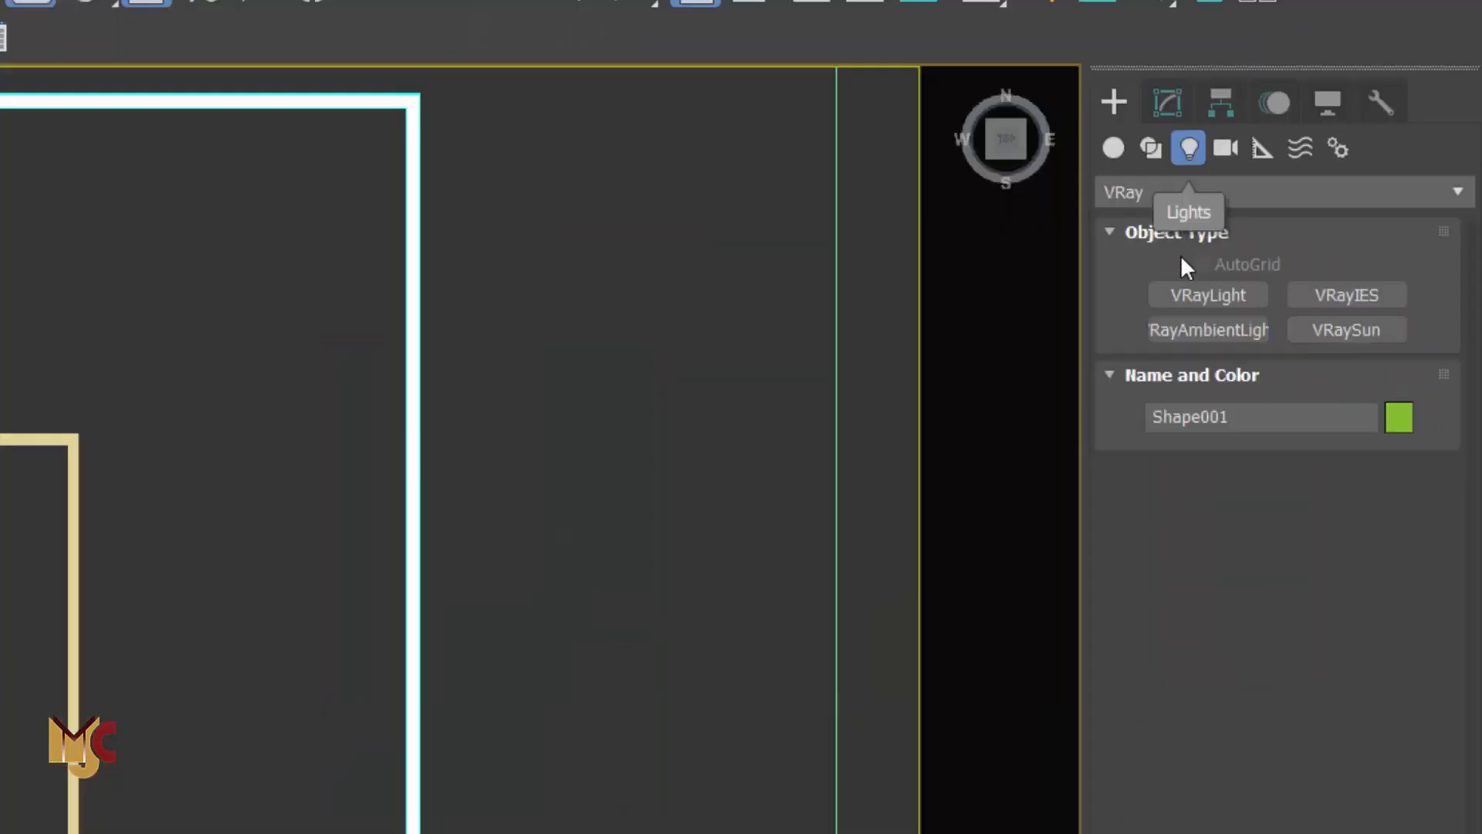
pyautogui.click(1183, 298)
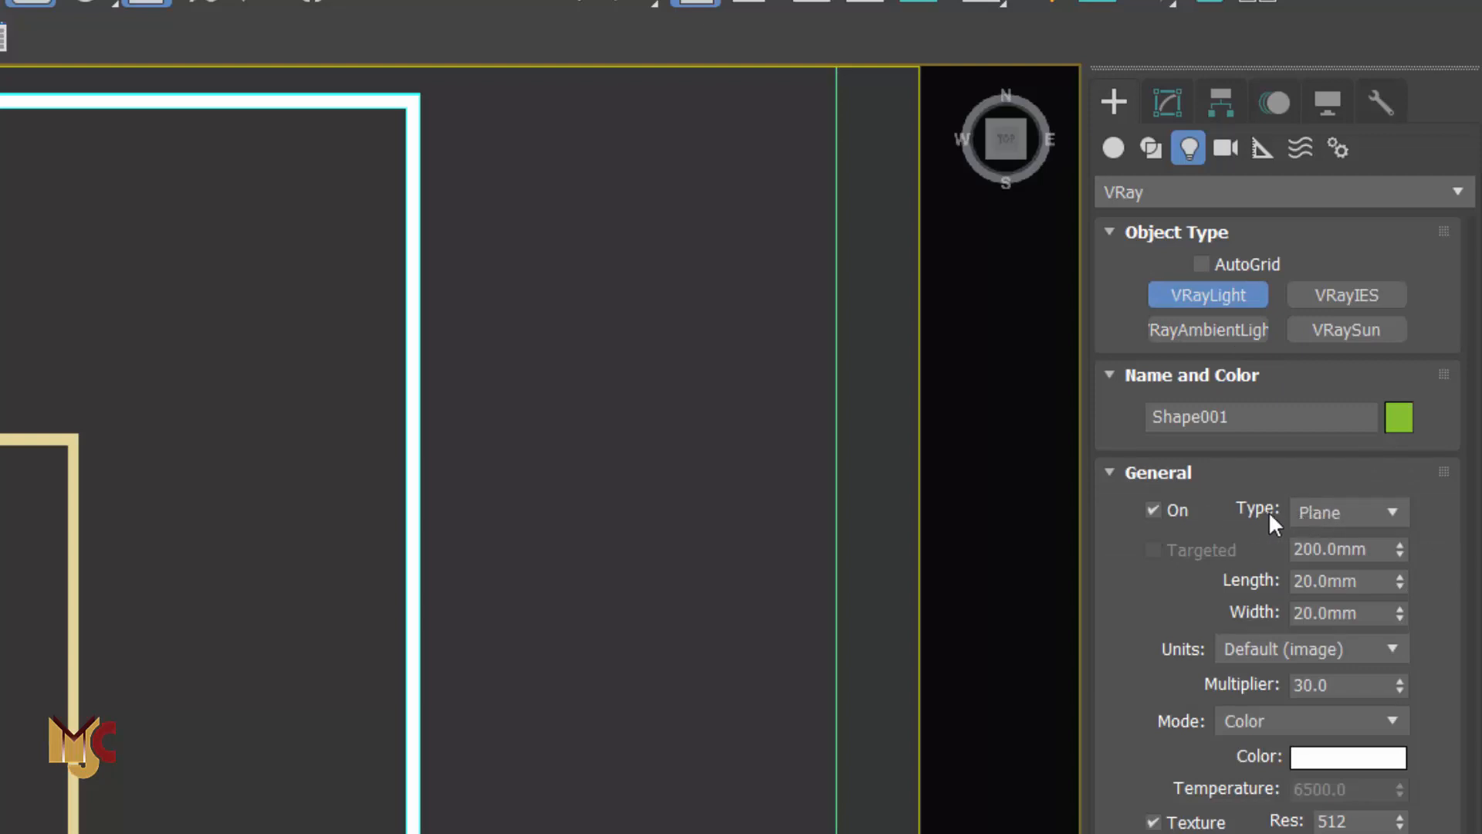
pyautogui.click(1322, 512)
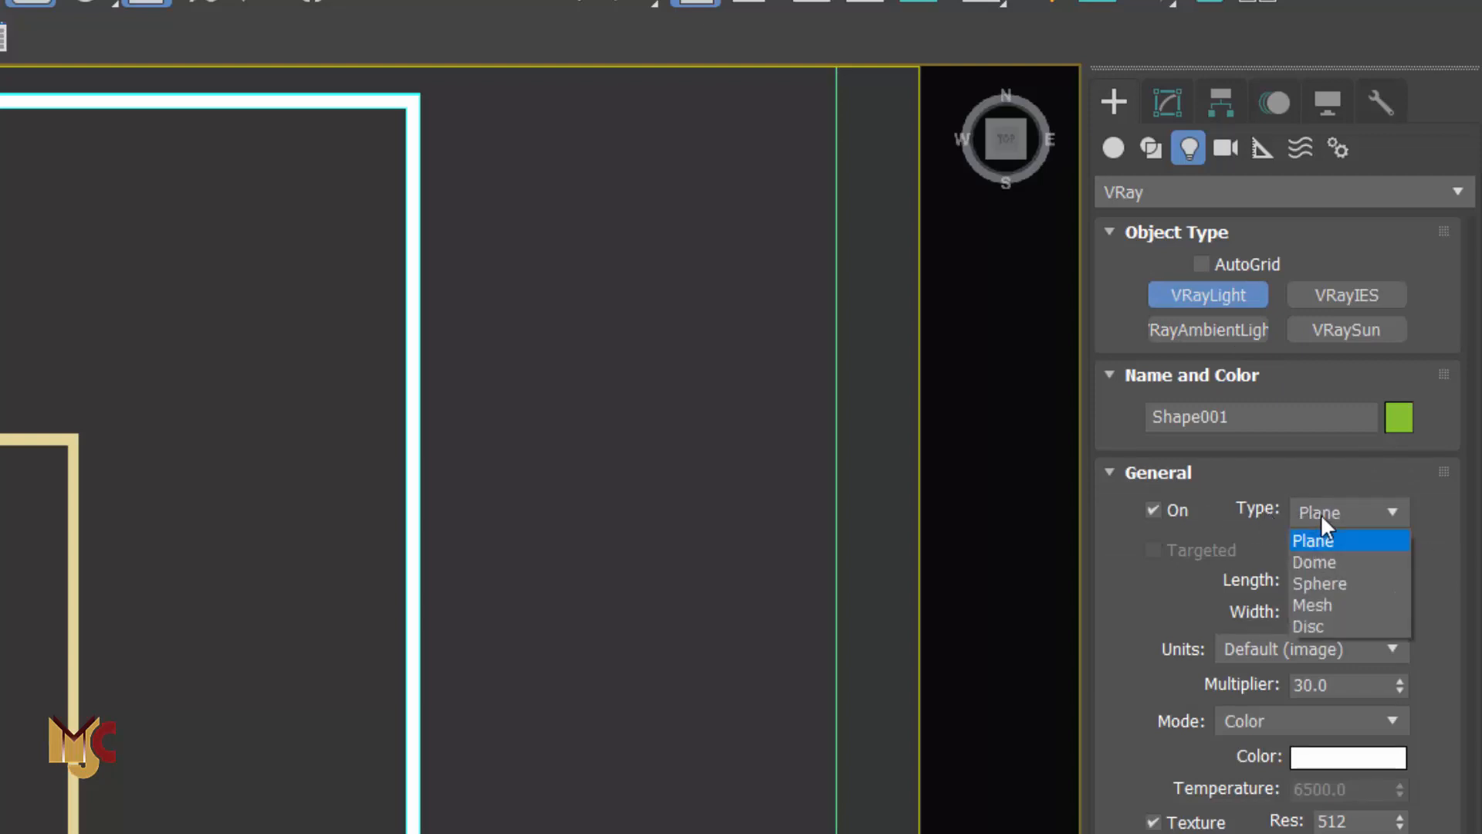
pyautogui.click(1308, 604)
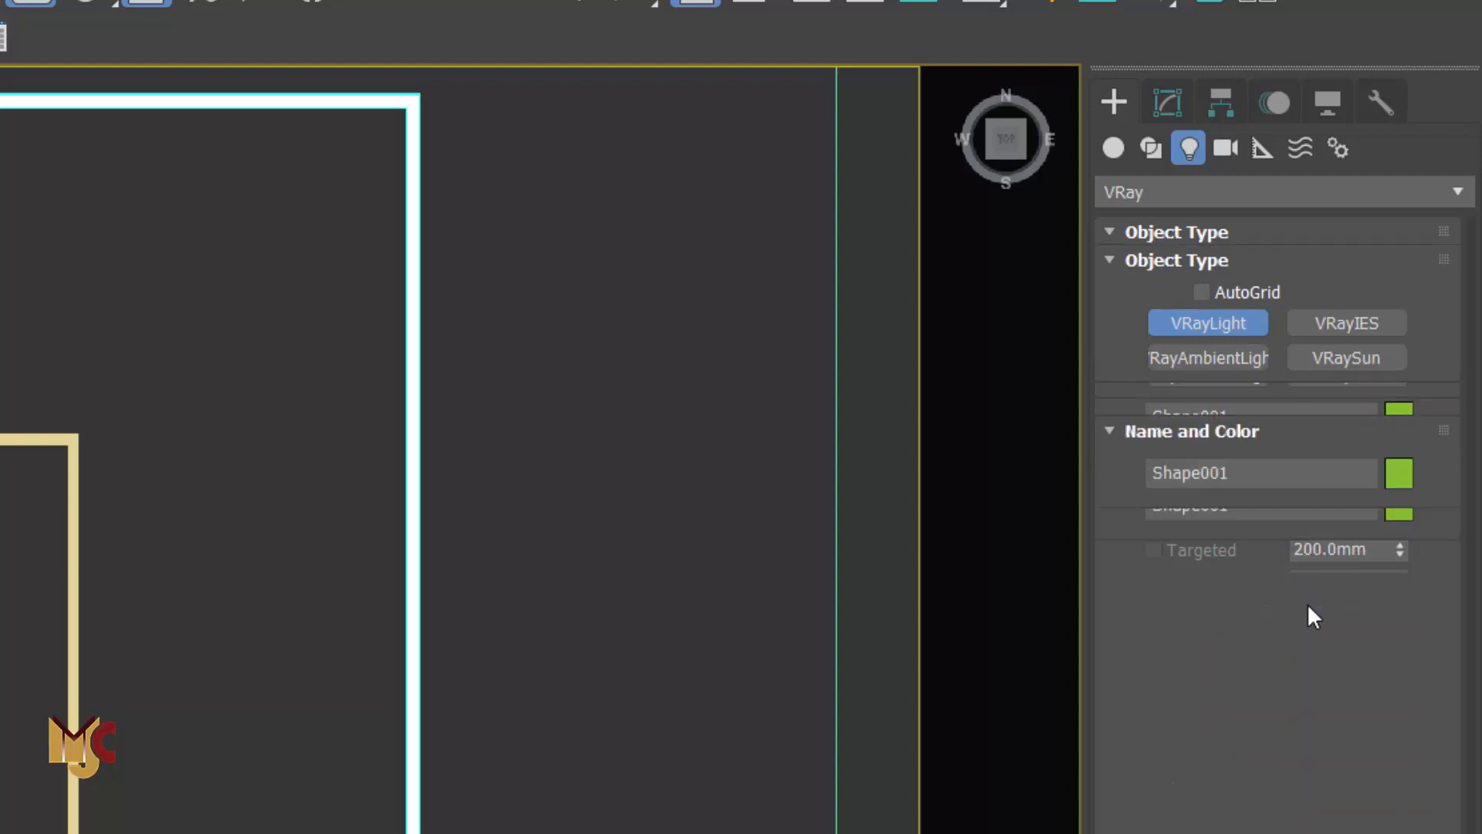
# Step: Place the mesh-type light in the Top view inside the outer frame near its upper-right corner, and finish light creation
pyautogui.scroll(-2, 461, 575)
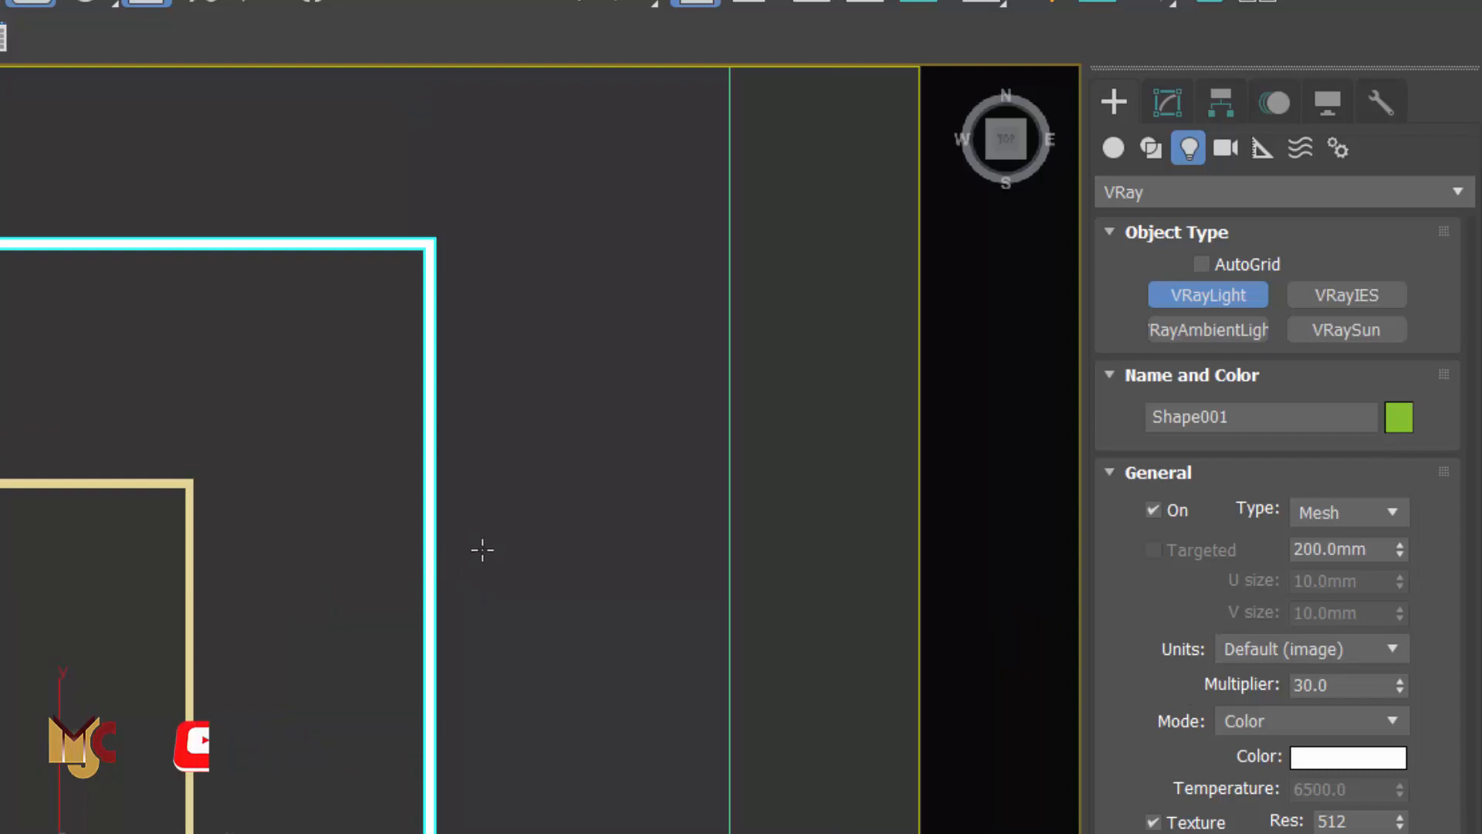
pyautogui.click(341, 410)
pyautogui.scroll(5, 316, 395)
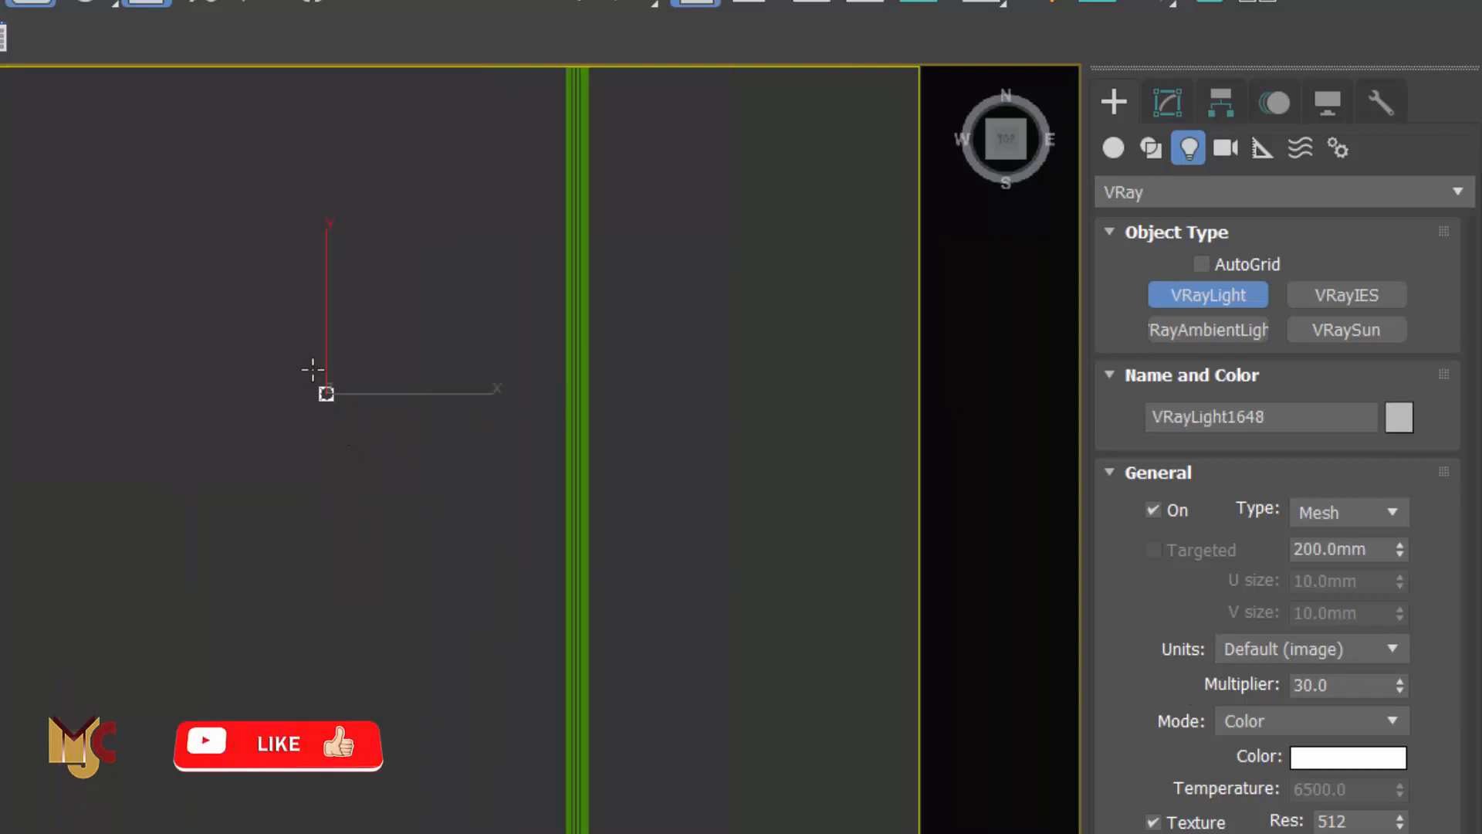
pyautogui.scroll(-3, 317, 598)
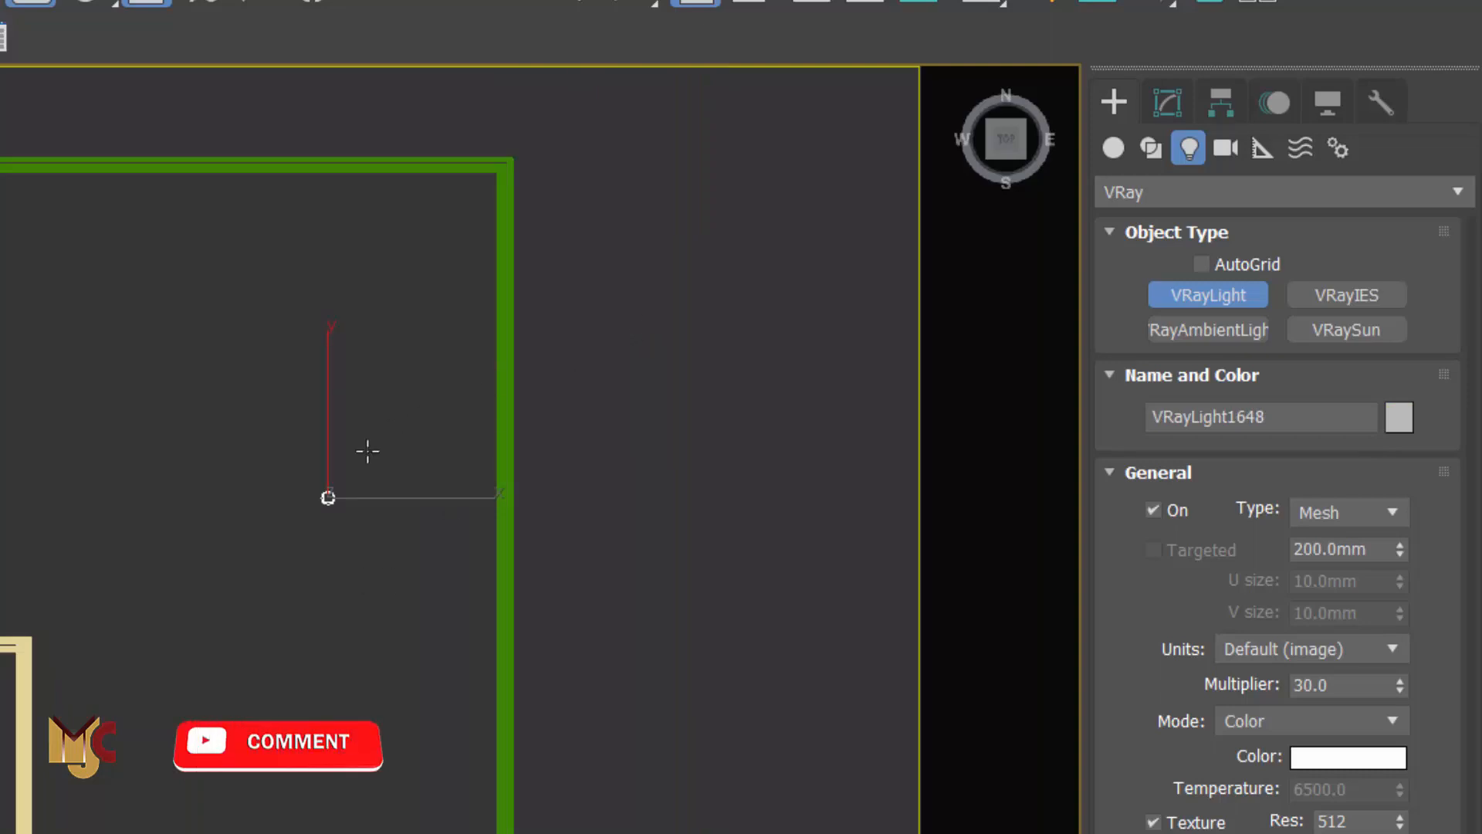
pyautogui.moveTo(380, 464); pyautogui.dragTo(373, 538, button='middle')
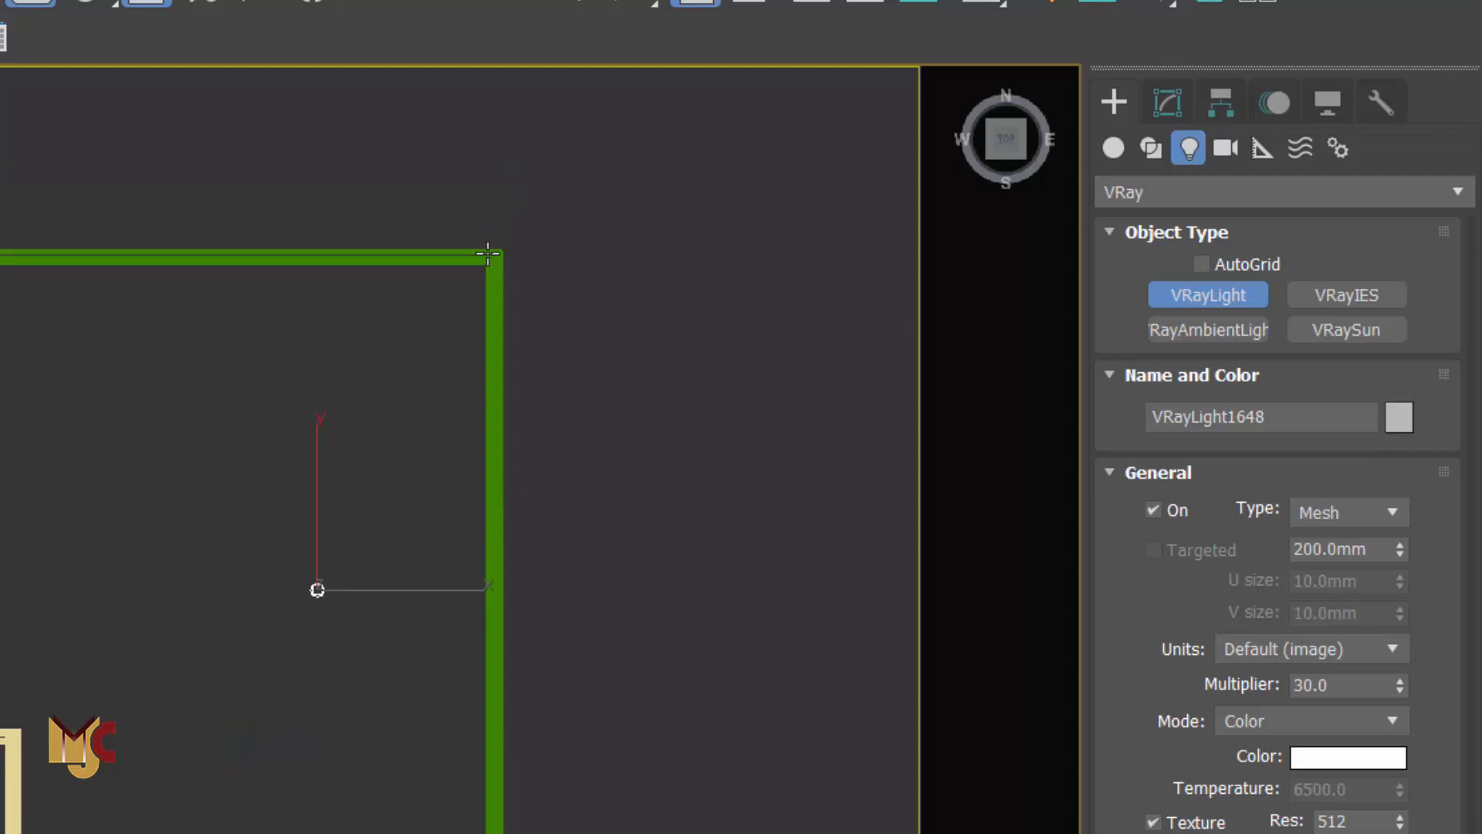
pyautogui.scroll(3, 486, 268)
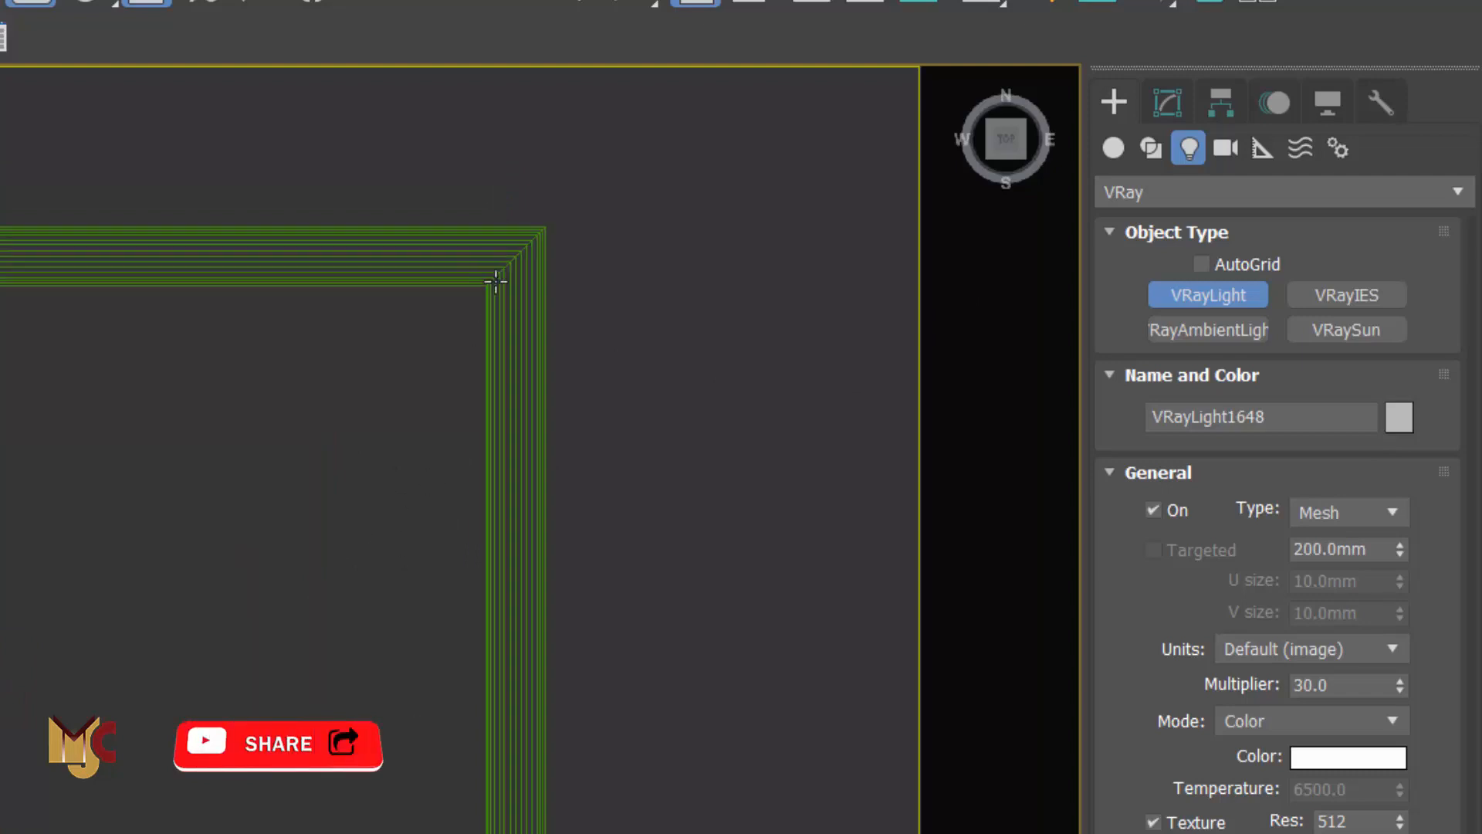
pyautogui.scroll(-1, 474, 288)
pyautogui.scroll(-2, 476, 287)
pyautogui.scroll(1, 480, 288)
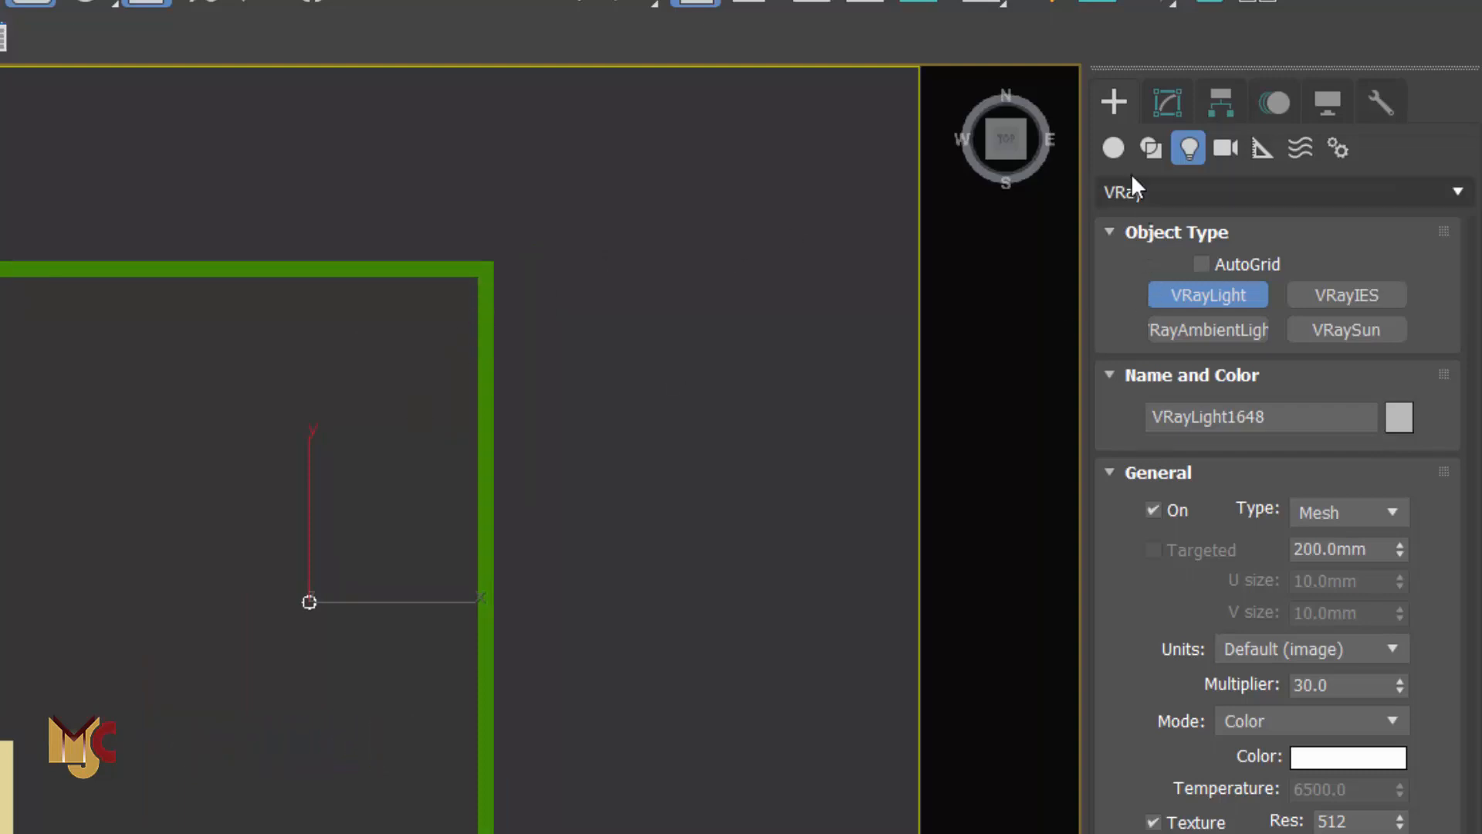
pyautogui.rightClick(719, 379)
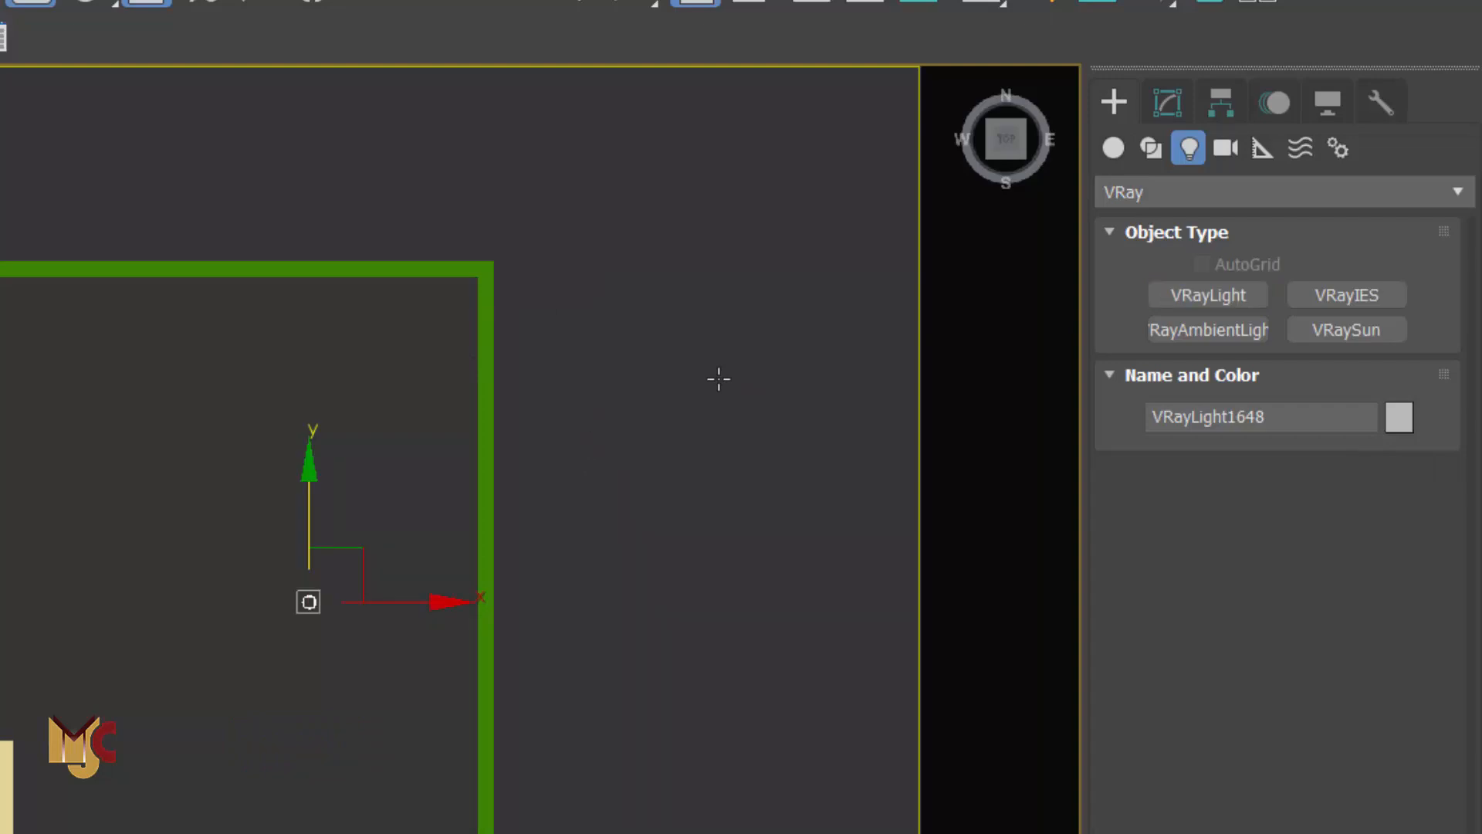
pyautogui.rightClick(719, 379)
pyautogui.press('Escape')
pyautogui.click(600, 426)
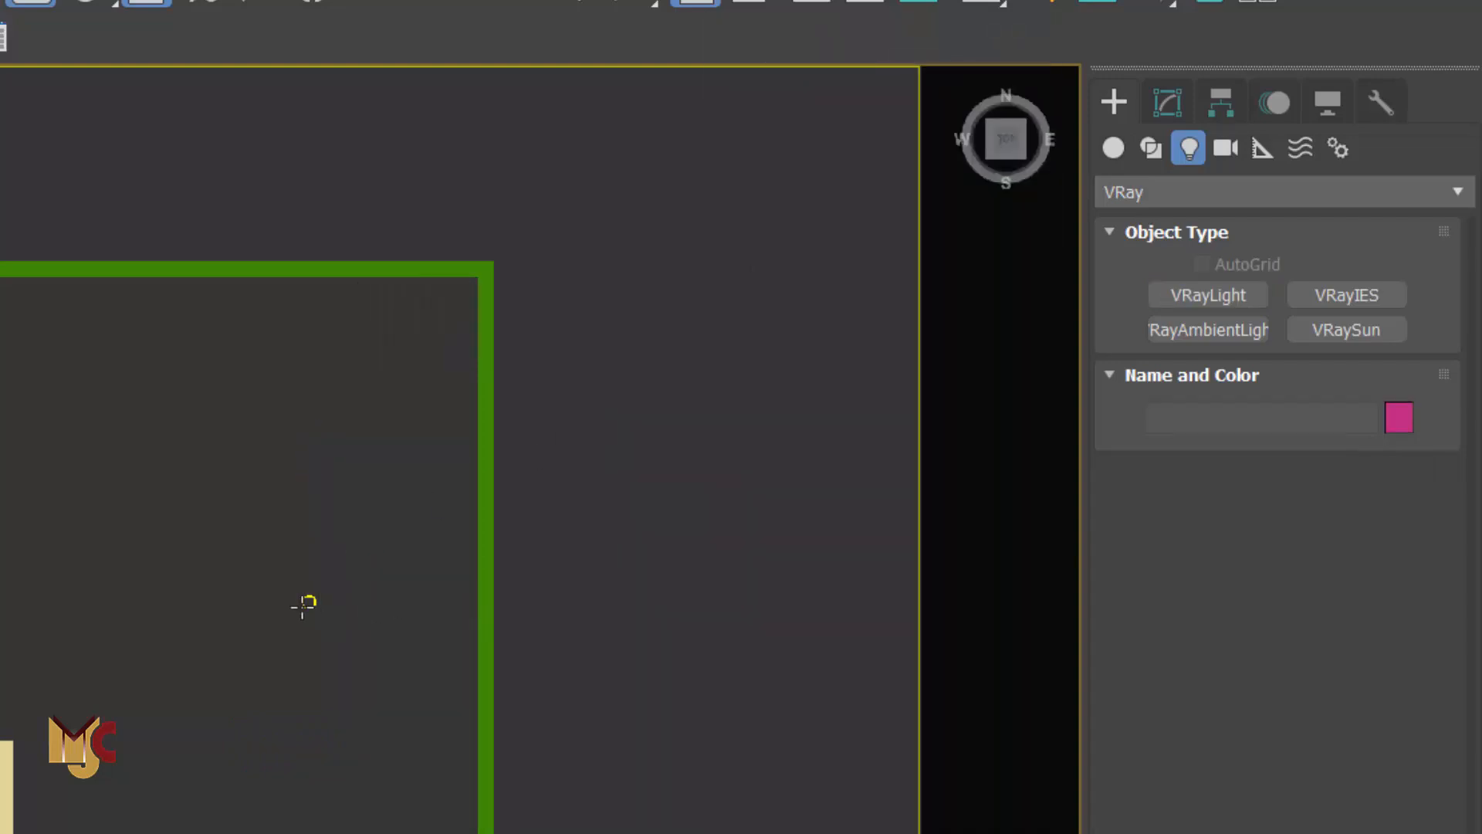
# Step: Select the new VRayLight and pick the outer ceiling frame's mesh as its mesh light source, replacing the mesh with the light
pyautogui.click(309, 602)
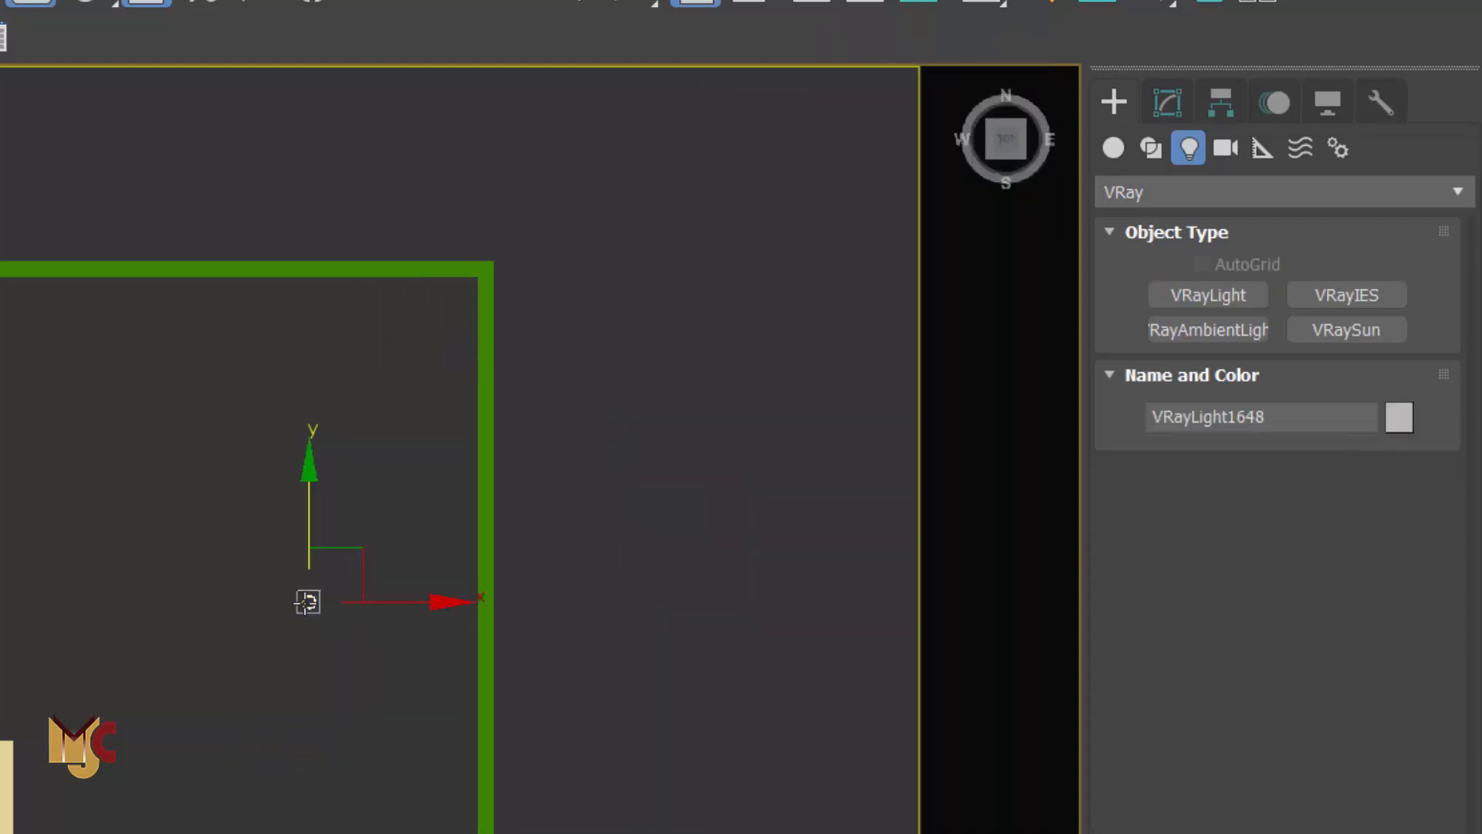
pyautogui.click(1165, 109)
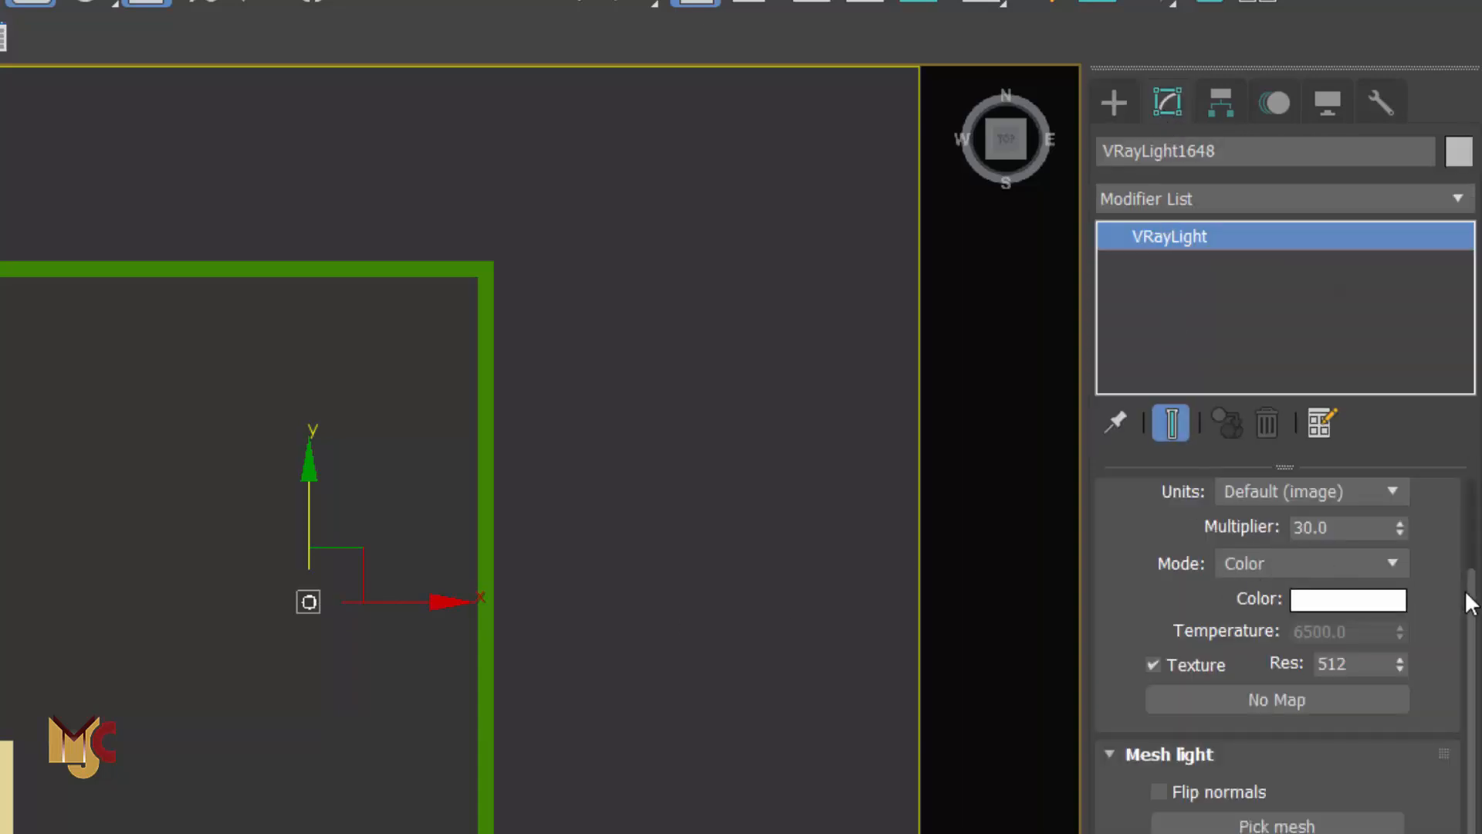
pyautogui.scroll(-2, 1471, 602)
pyautogui.scroll(-3, 1476, 604)
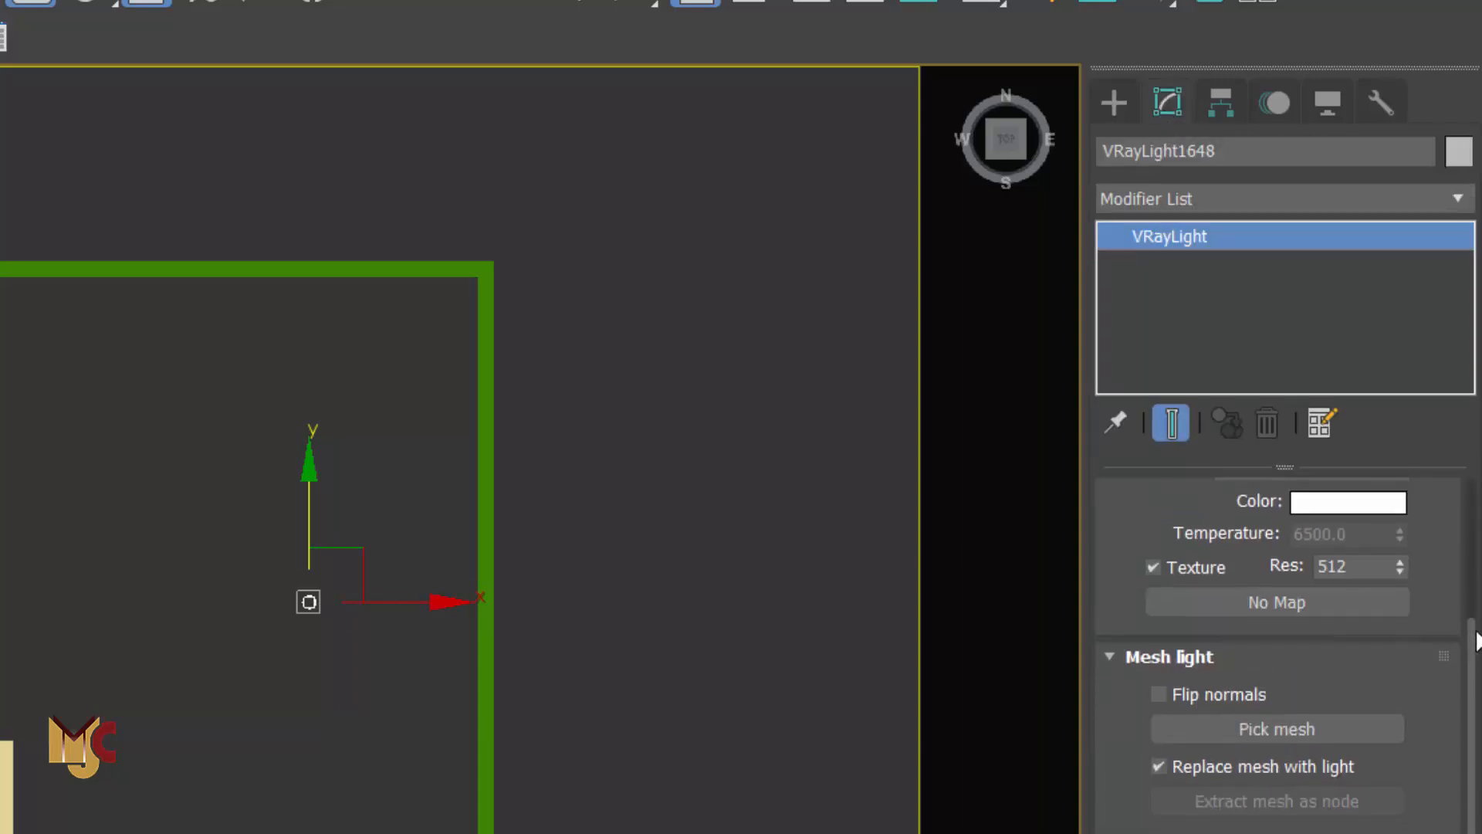
pyautogui.scroll(5, 1476, 604)
pyautogui.scroll(-5, 1476, 603)
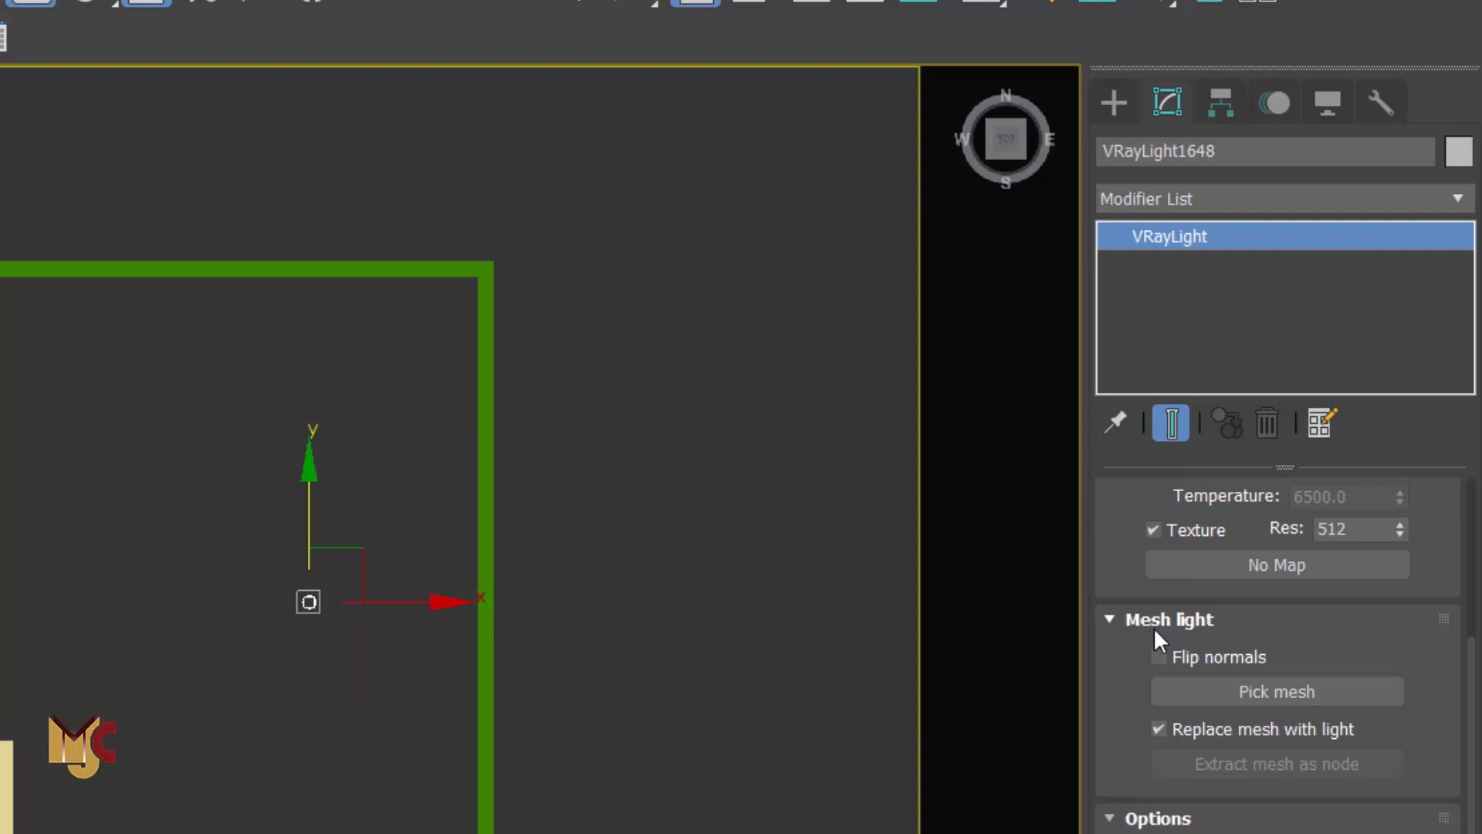
pyautogui.click(1234, 691)
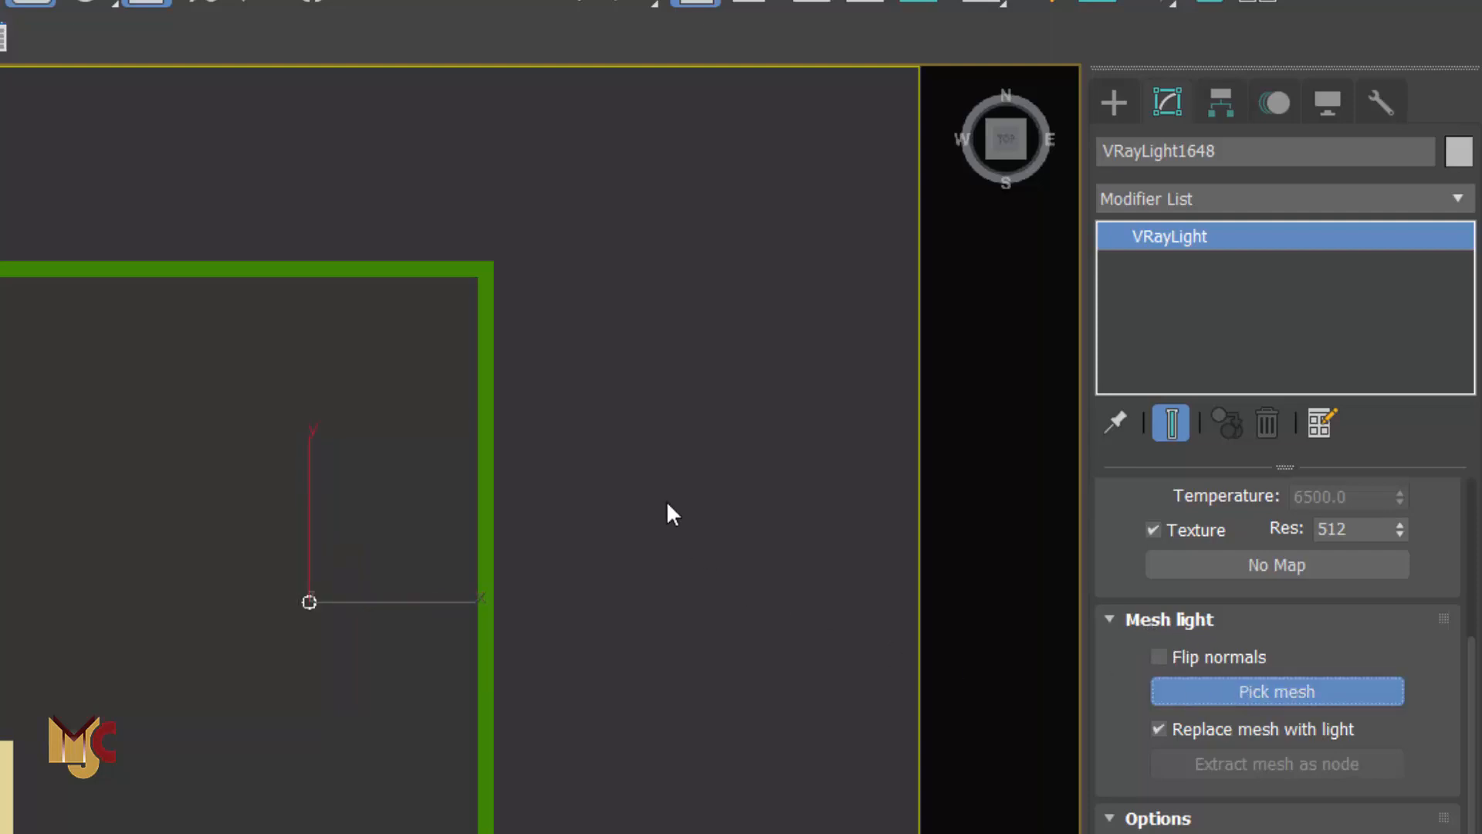
pyautogui.scroll(4, 485, 280)
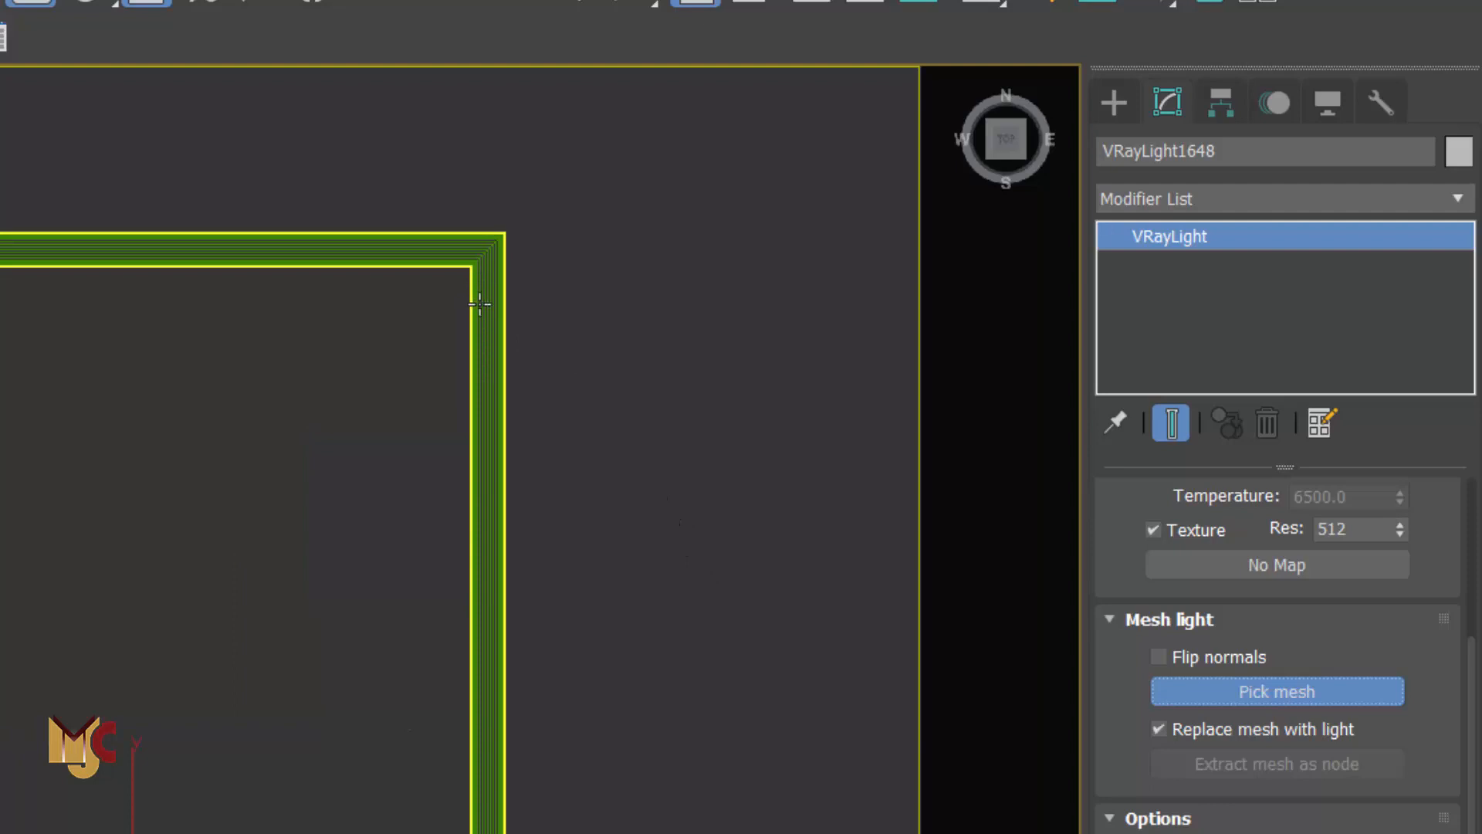
pyautogui.click(479, 304)
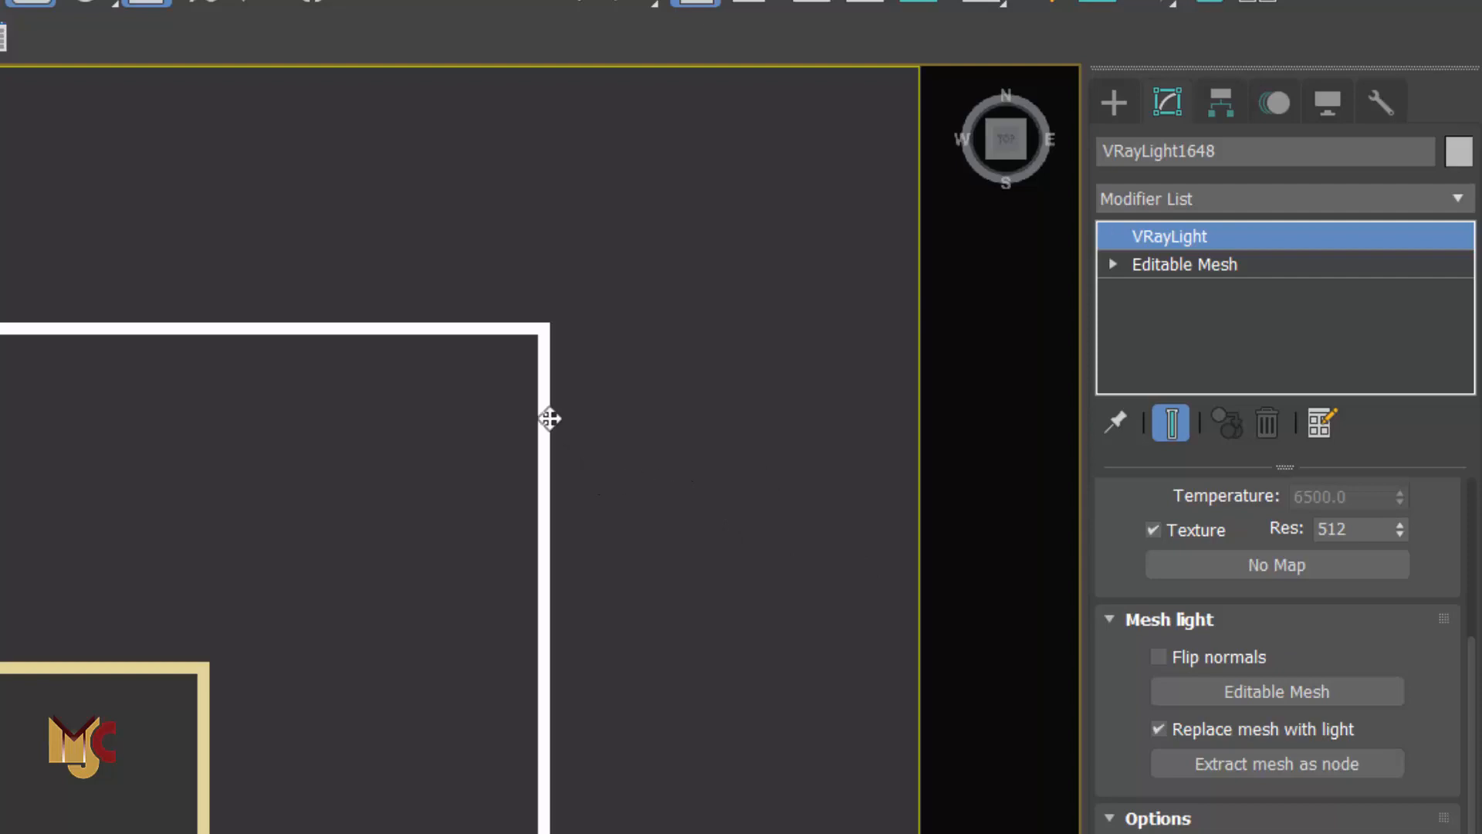
pyautogui.click(601, 411)
# Step: Create another VRayLight of type Mesh in the Top view, placed between the central and outer ceiling frames, and finish light creation
pyautogui.moveTo(225, 699); pyautogui.dragTo(258, 501, button='middle')
pyautogui.scroll(3, 241, 501)
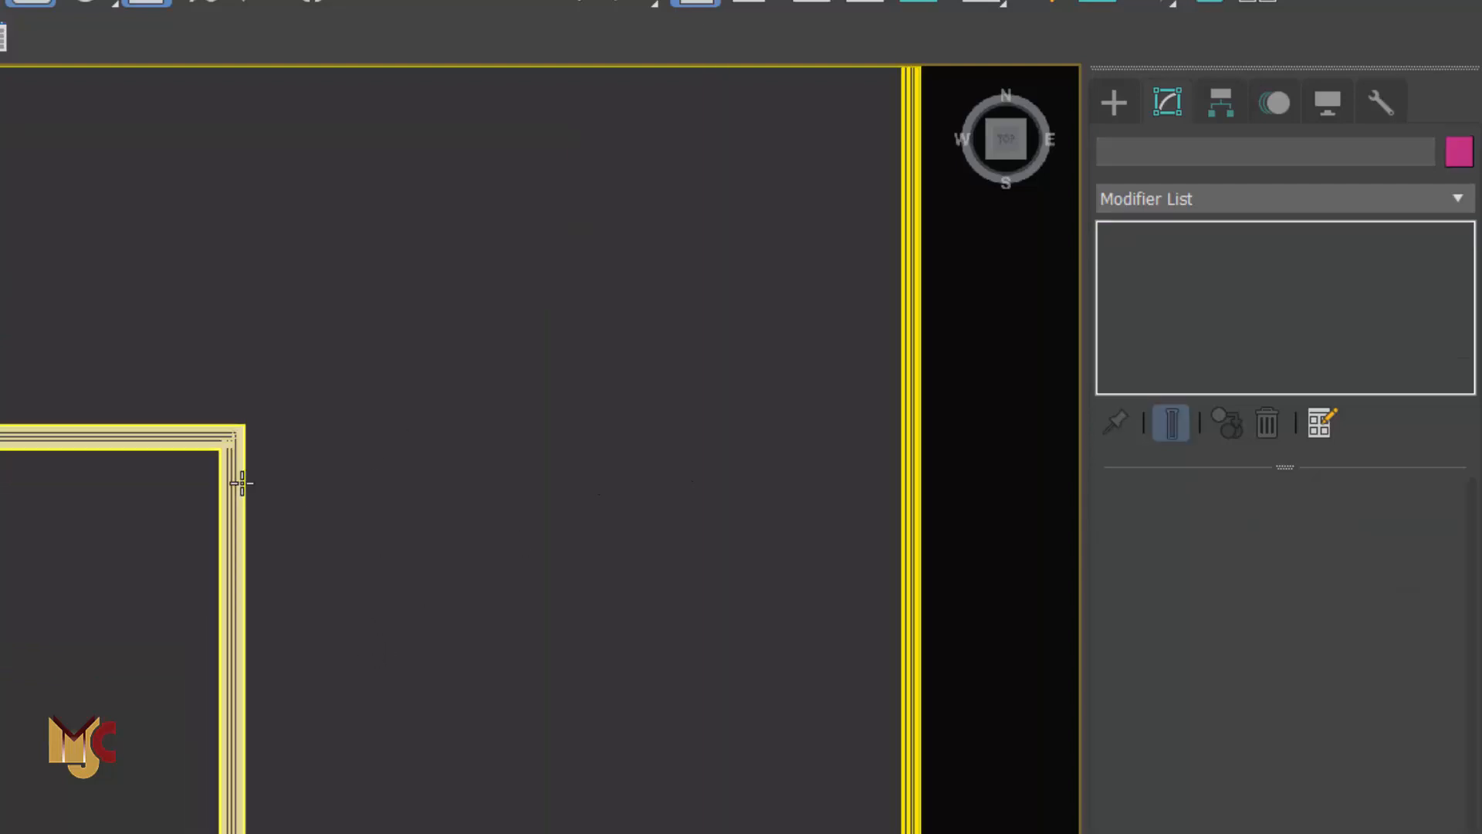
pyautogui.click(1112, 99)
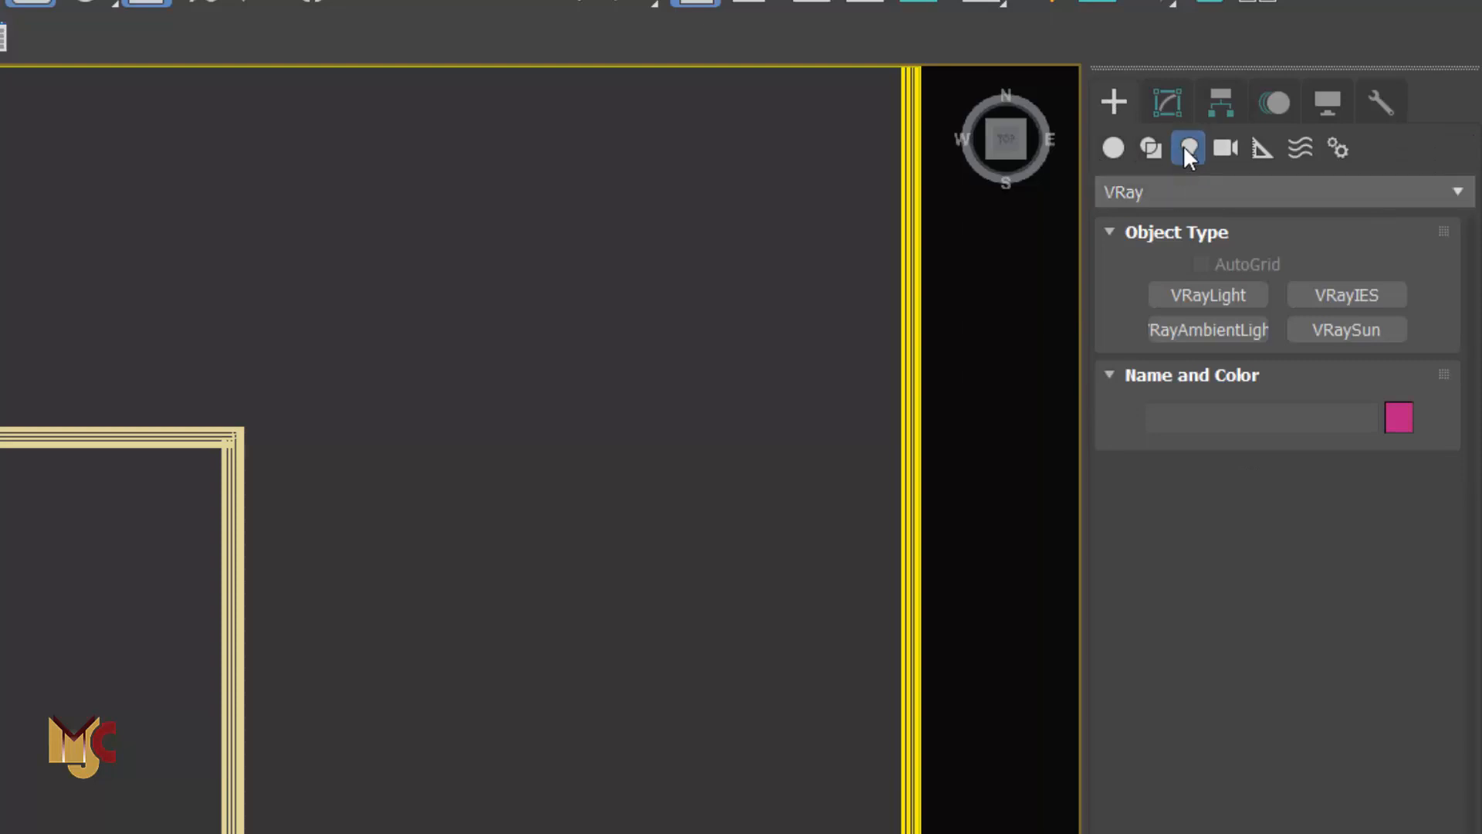
pyautogui.click(1198, 301)
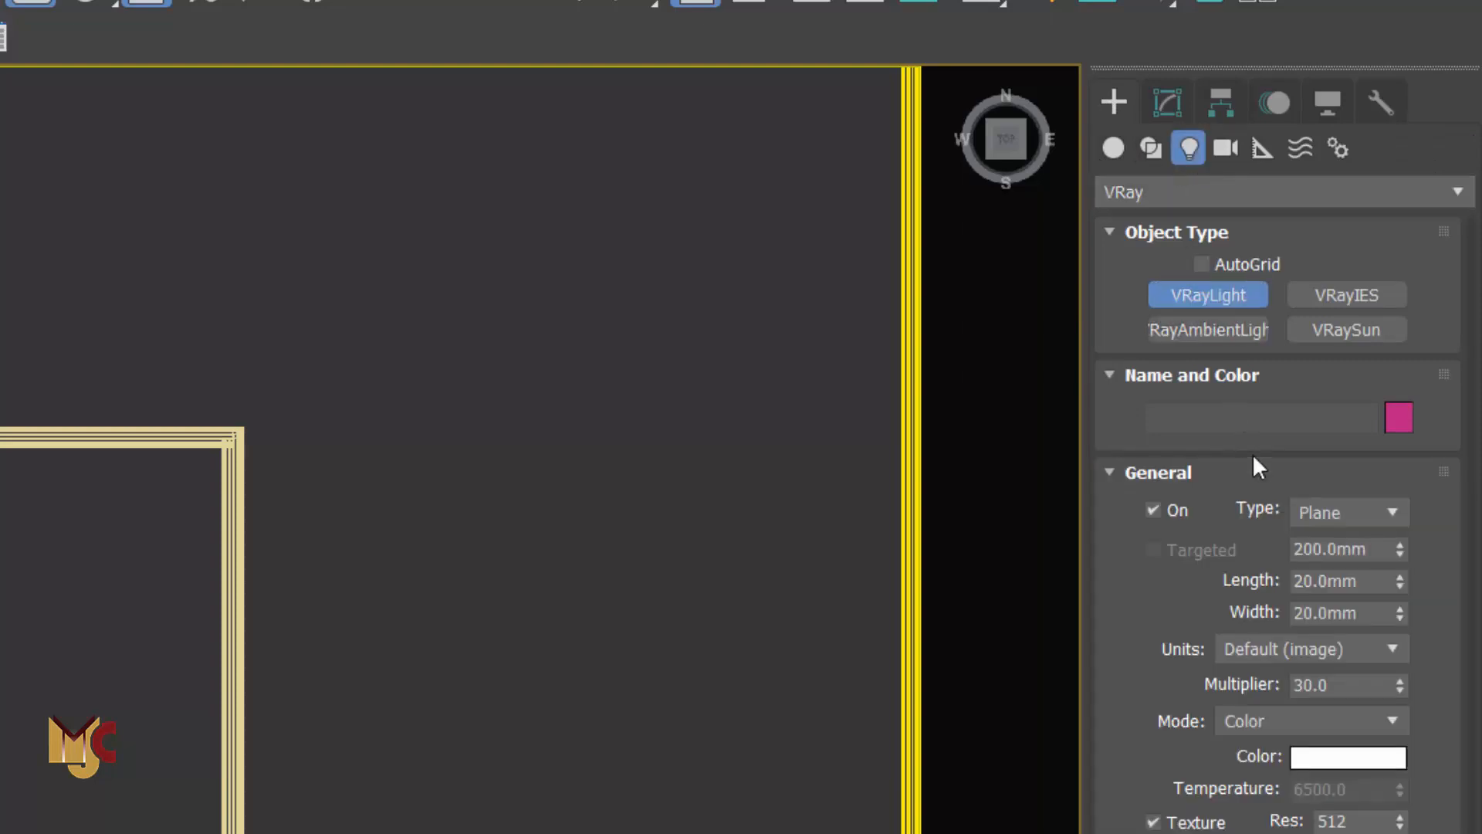
pyautogui.click(1324, 511)
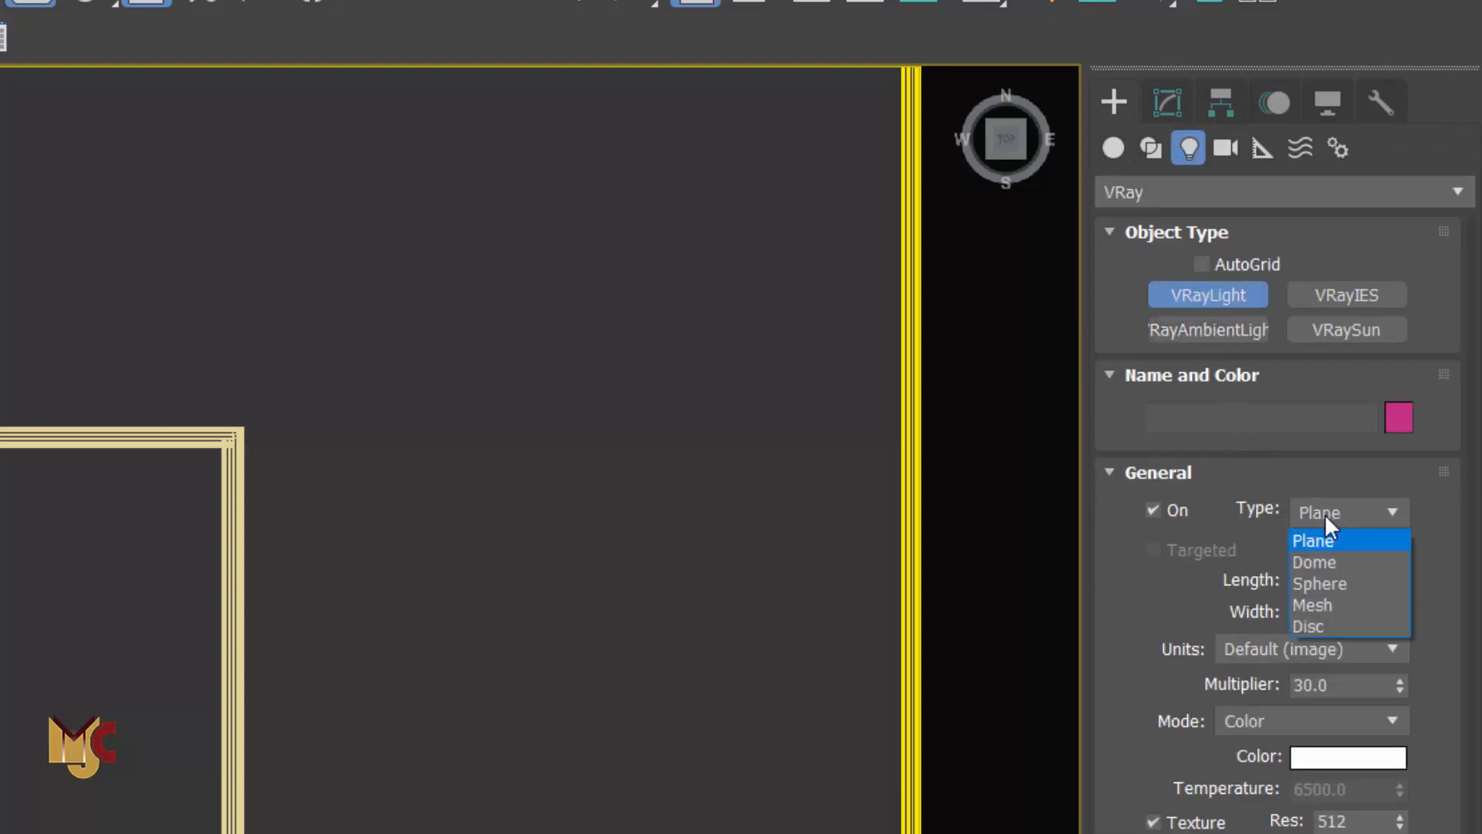
pyautogui.click(1318, 605)
pyautogui.click(377, 597)
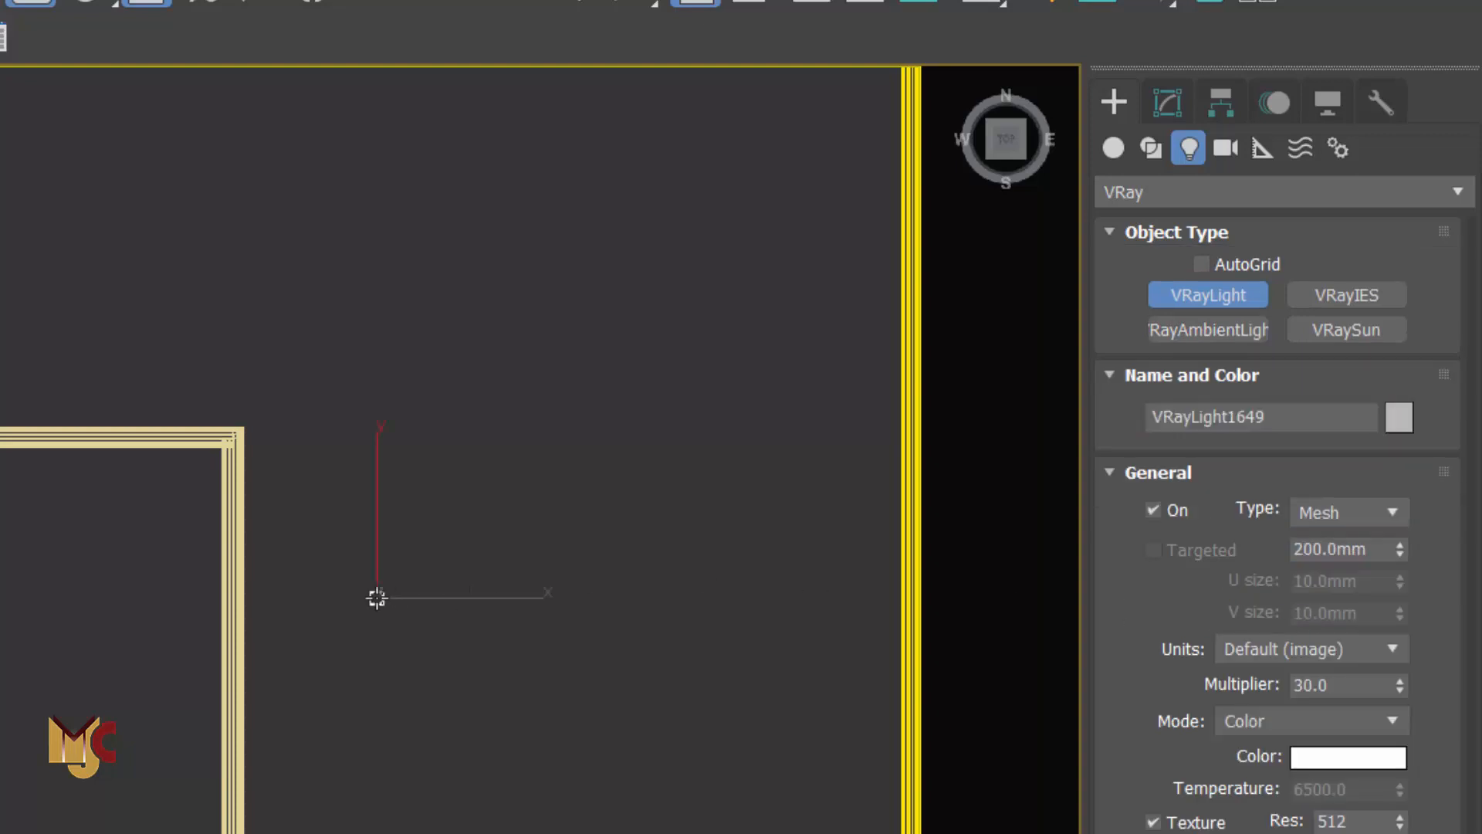
pyautogui.rightClick(522, 471)
pyautogui.rightClick(513, 462)
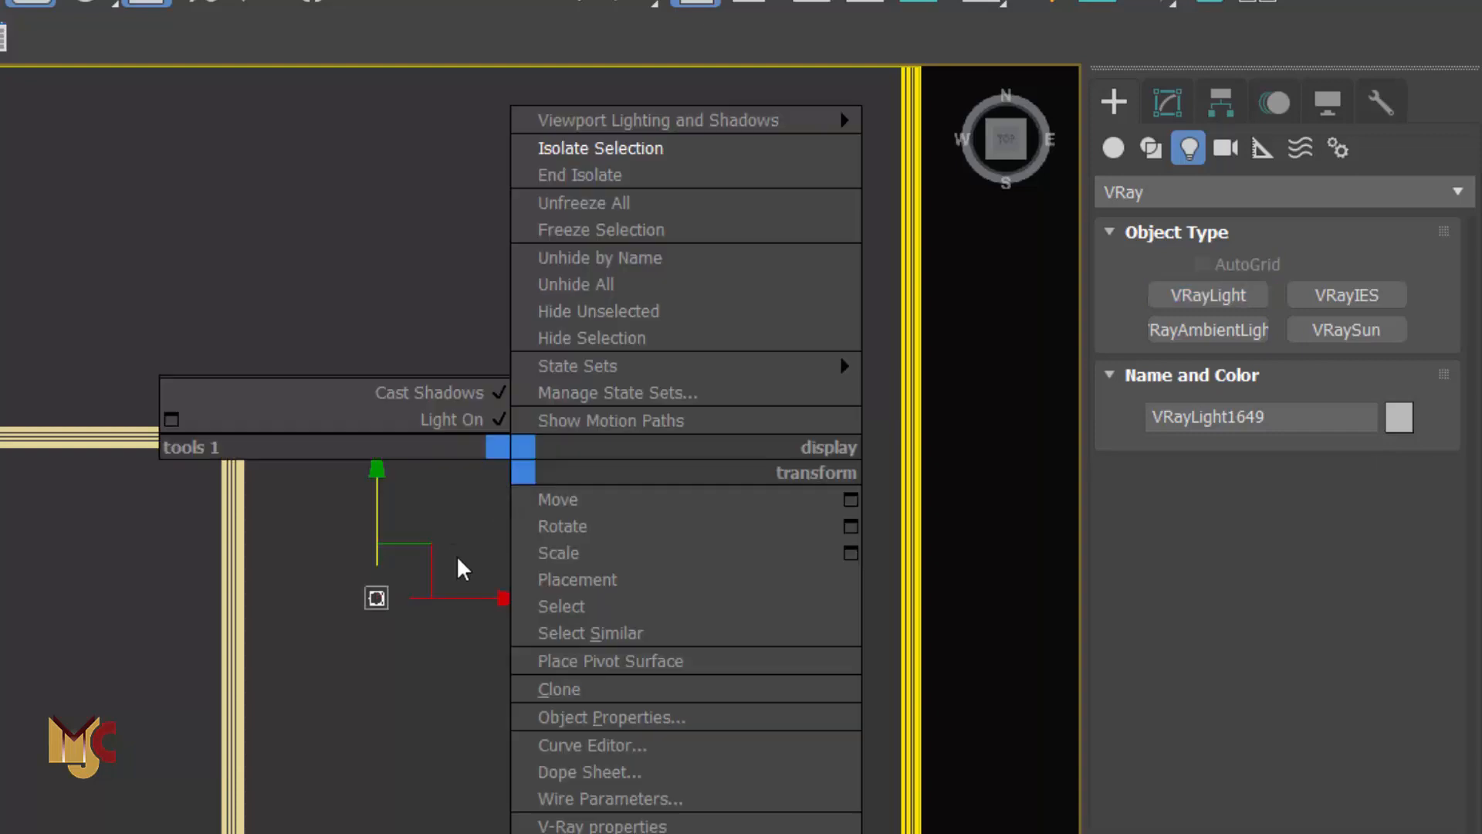
pyautogui.click(434, 701)
# Step: Select the new light and pick the central frame's mesh as its mesh light source, replacing the mesh with the light; then deselect it
pyautogui.scroll(-2, 414, 680)
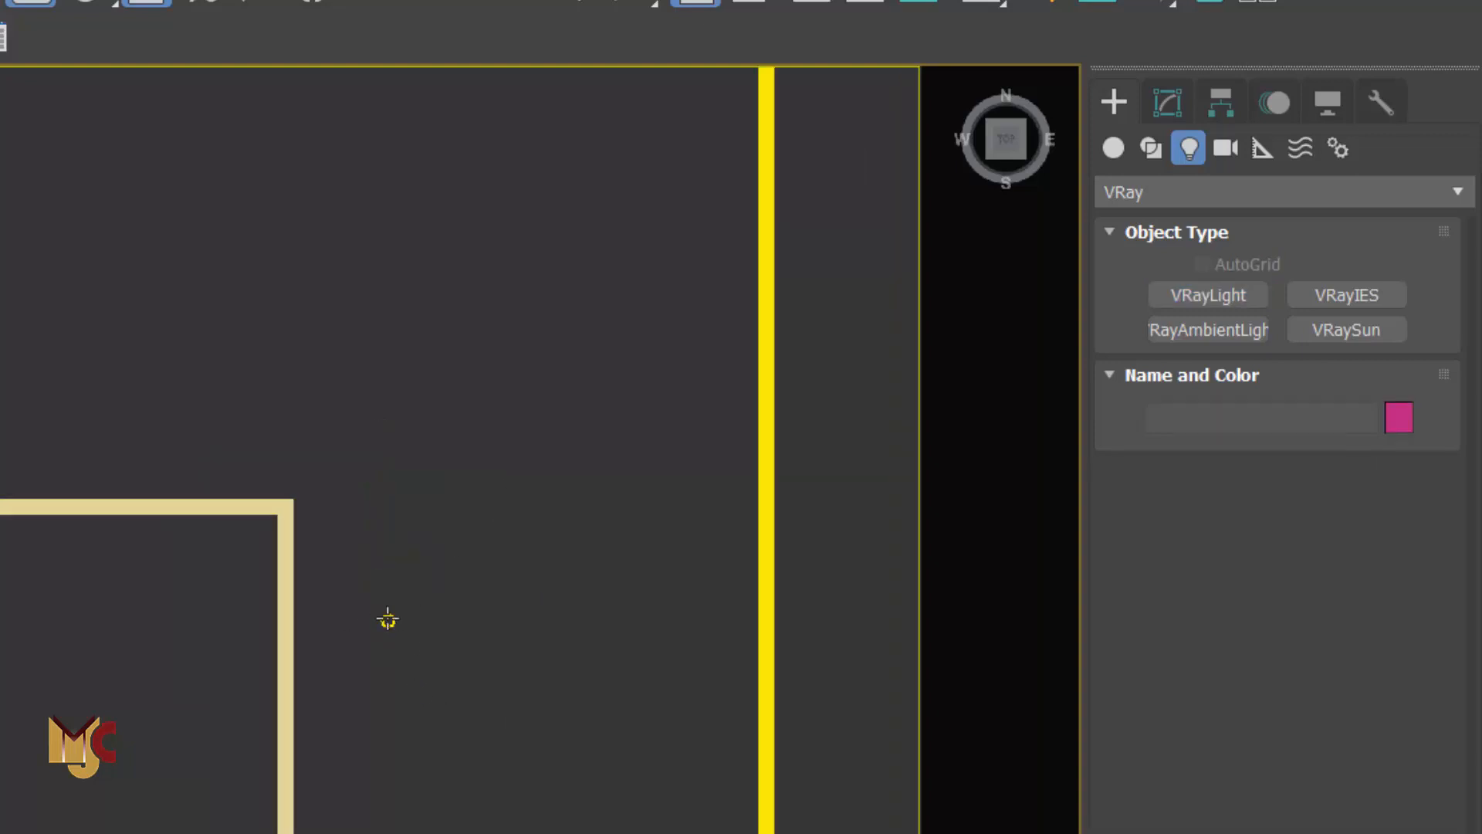
pyautogui.scroll(2, 395, 631)
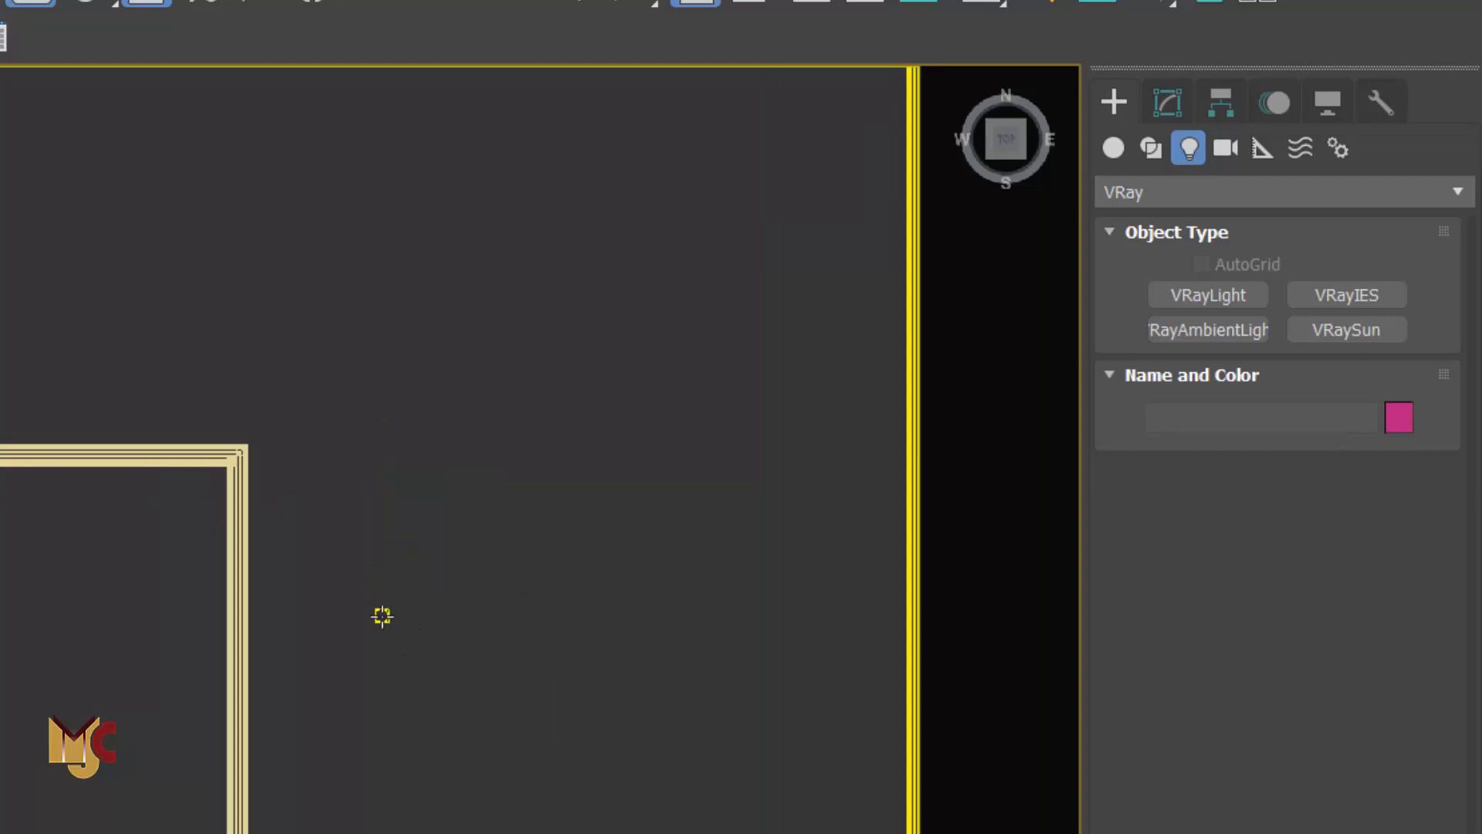
pyautogui.click(383, 616)
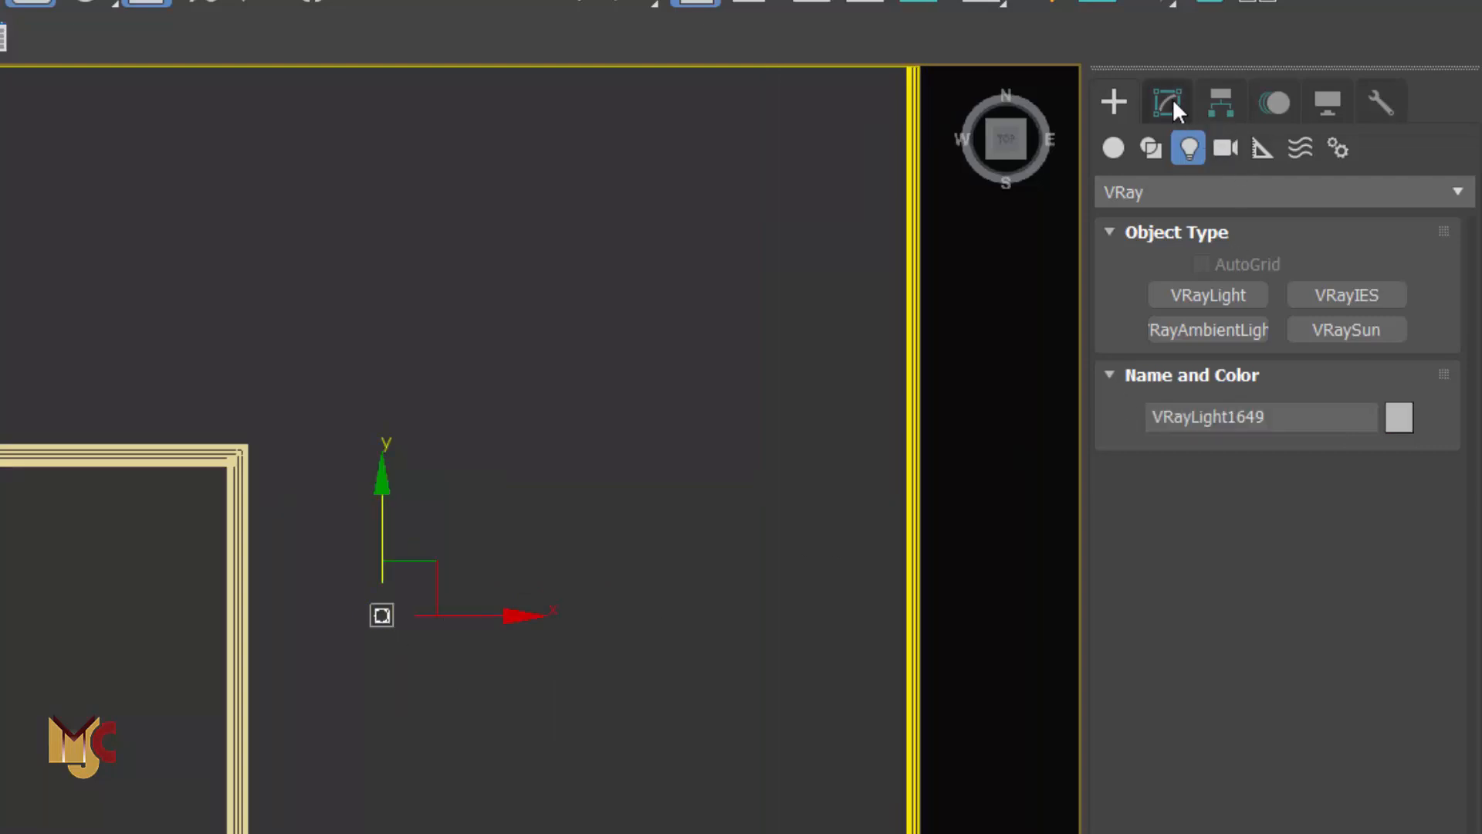
pyautogui.click(1168, 102)
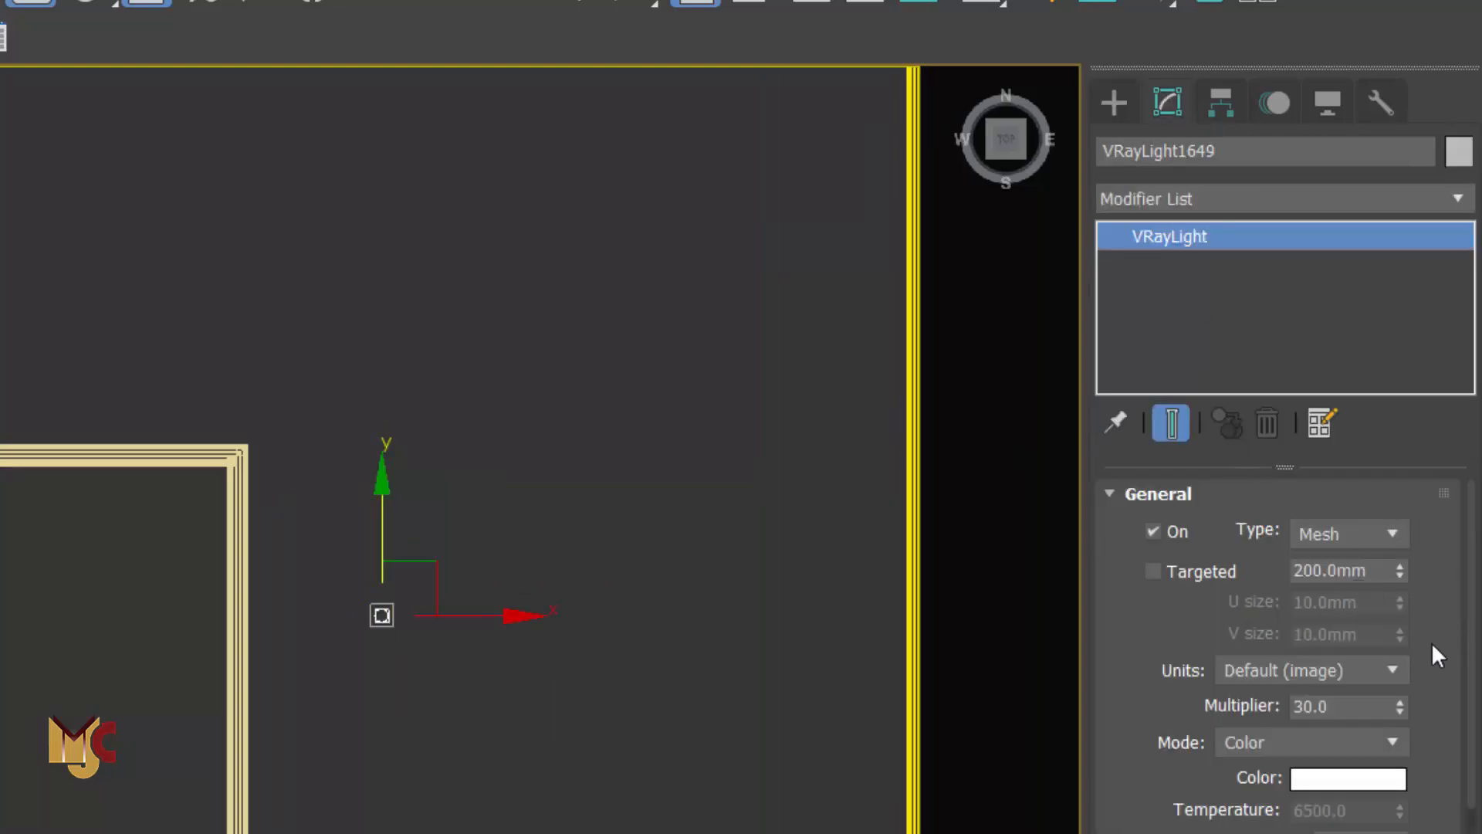
pyautogui.moveTo(1467, 646); pyautogui.dragTo(1470, 762)
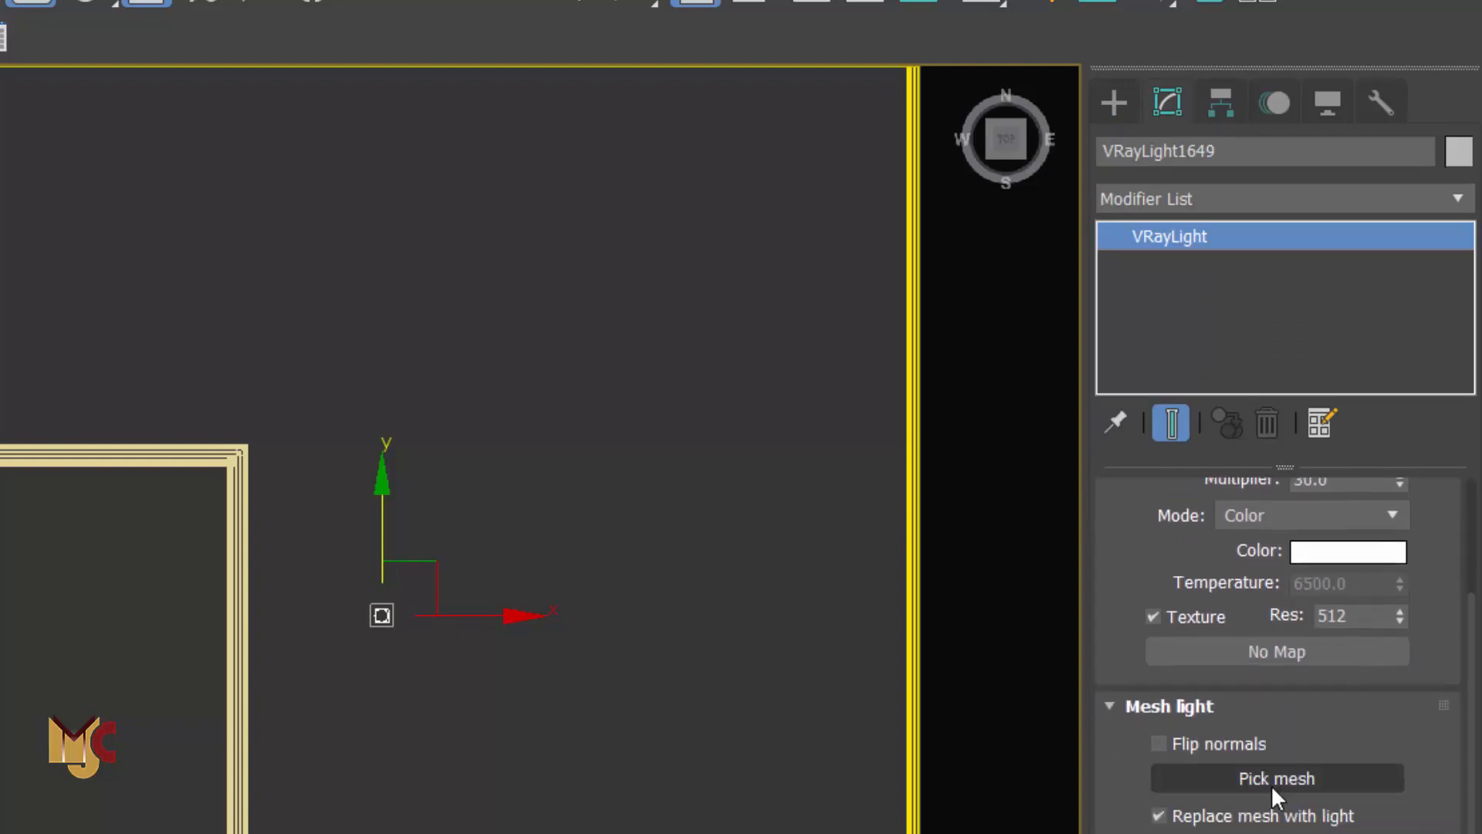
pyautogui.click(1210, 777)
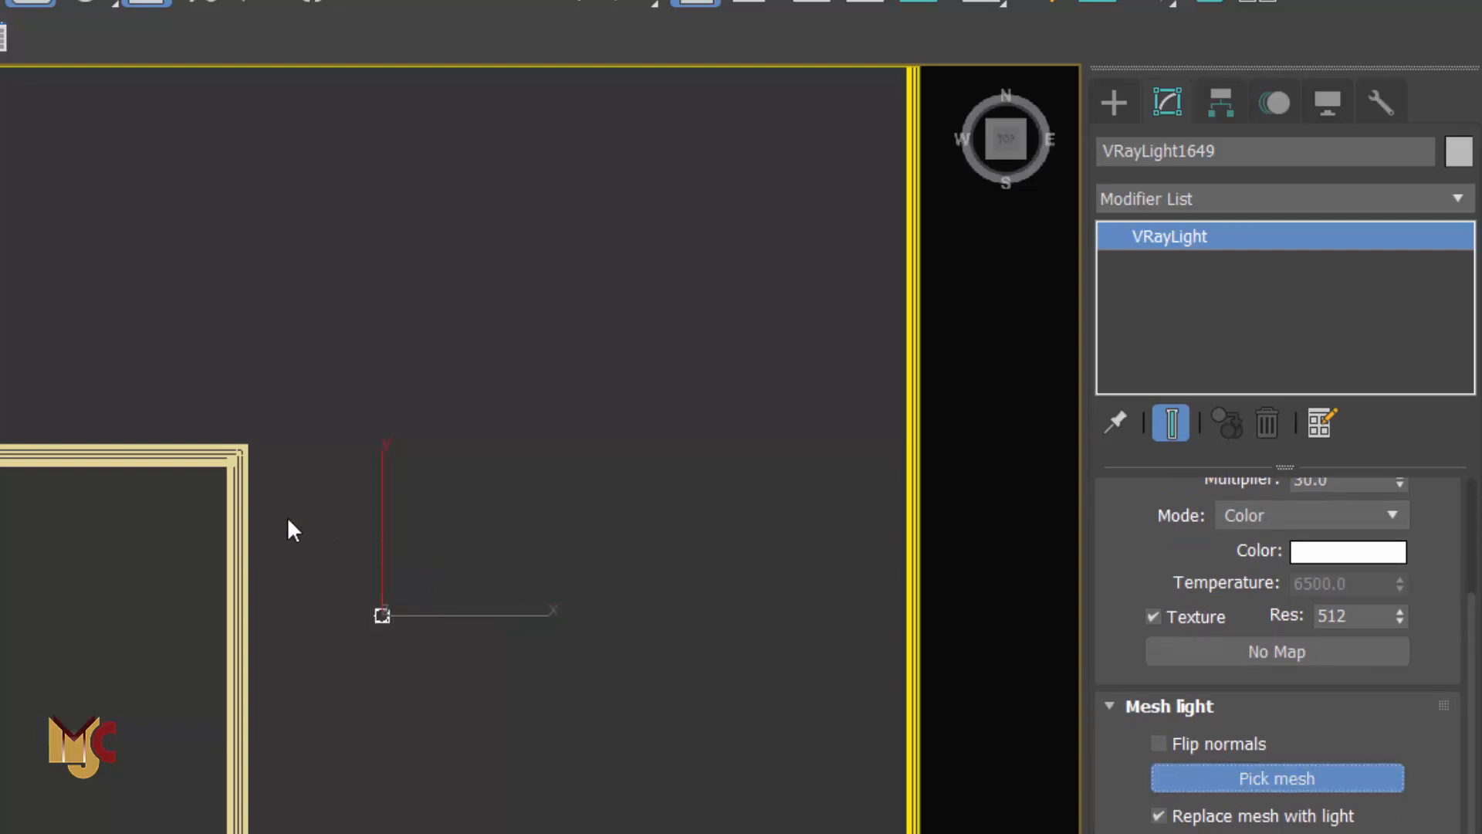
pyautogui.scroll(5, 228, 486)
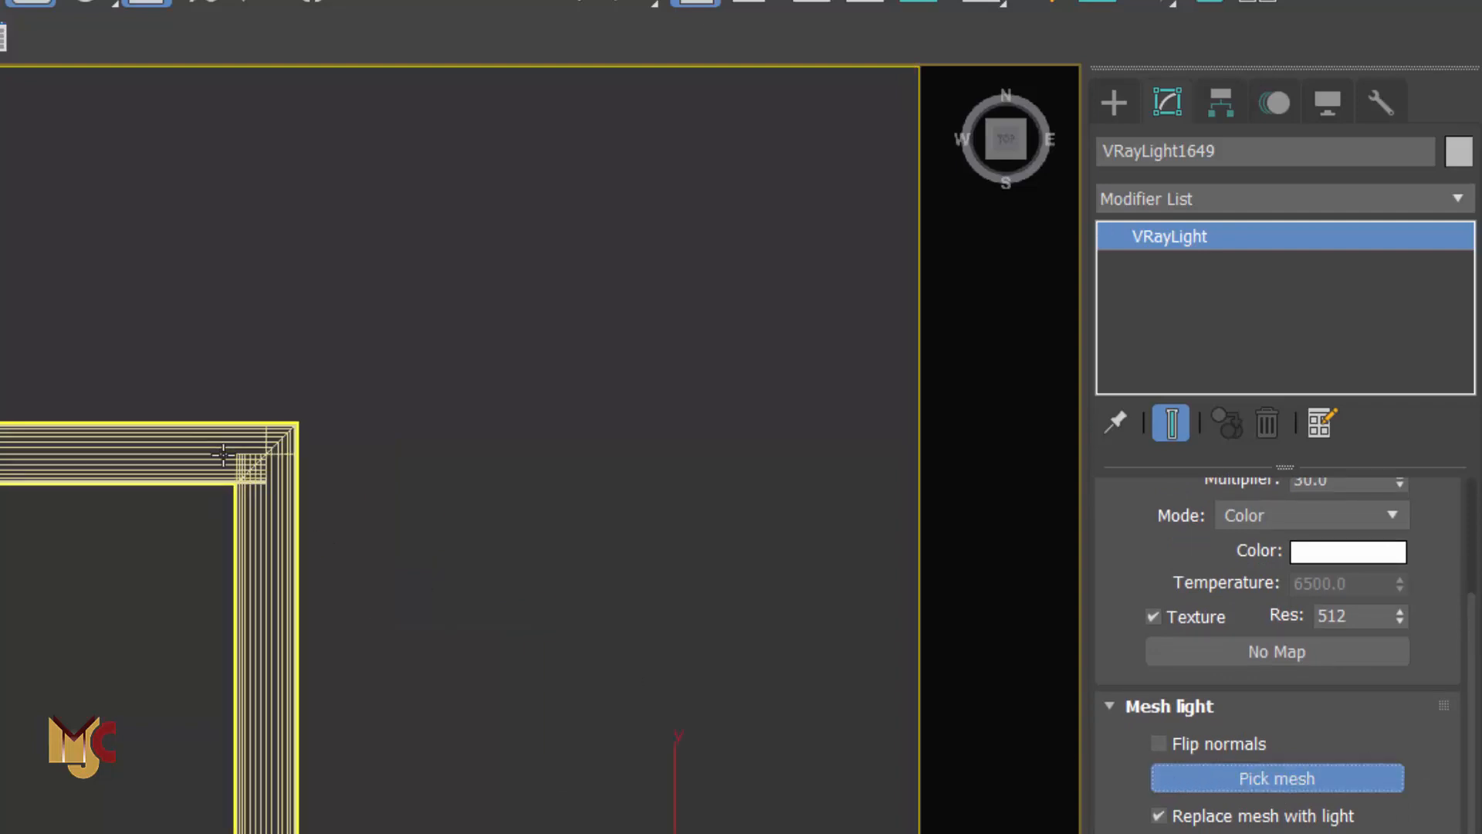
pyautogui.click(260, 551)
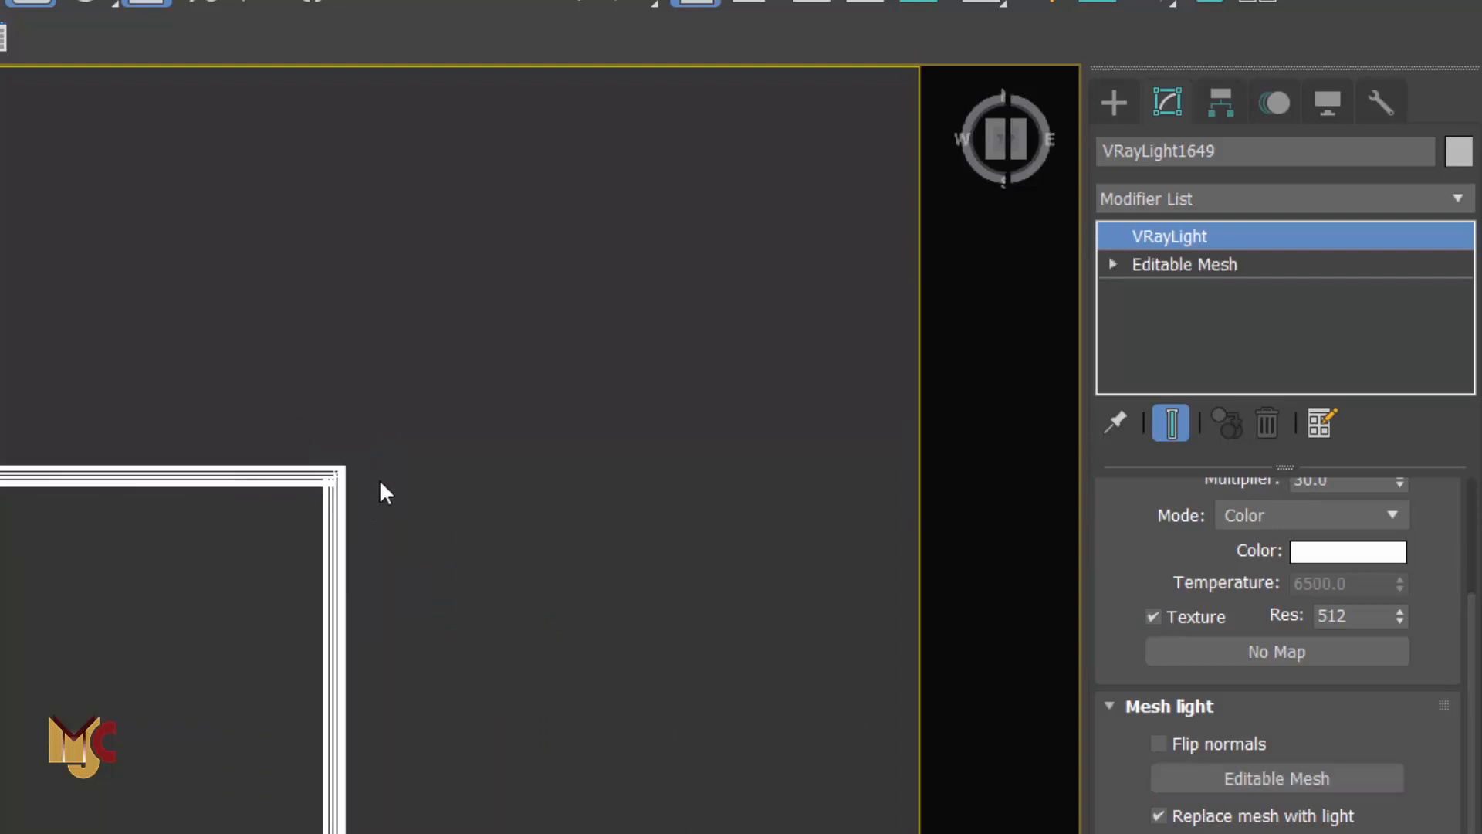
pyautogui.scroll(-5, 239, 486)
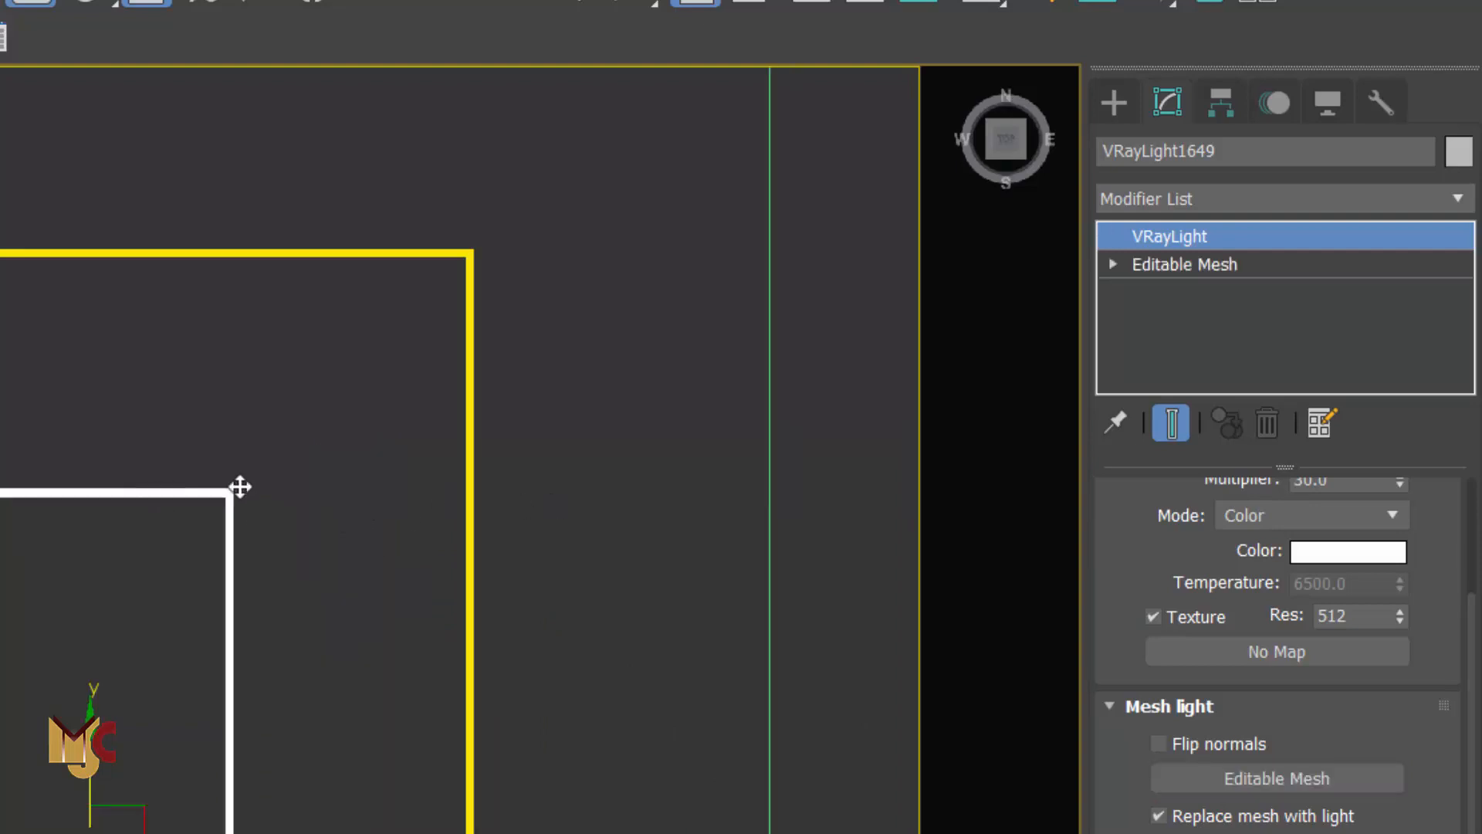
pyautogui.click(599, 633)
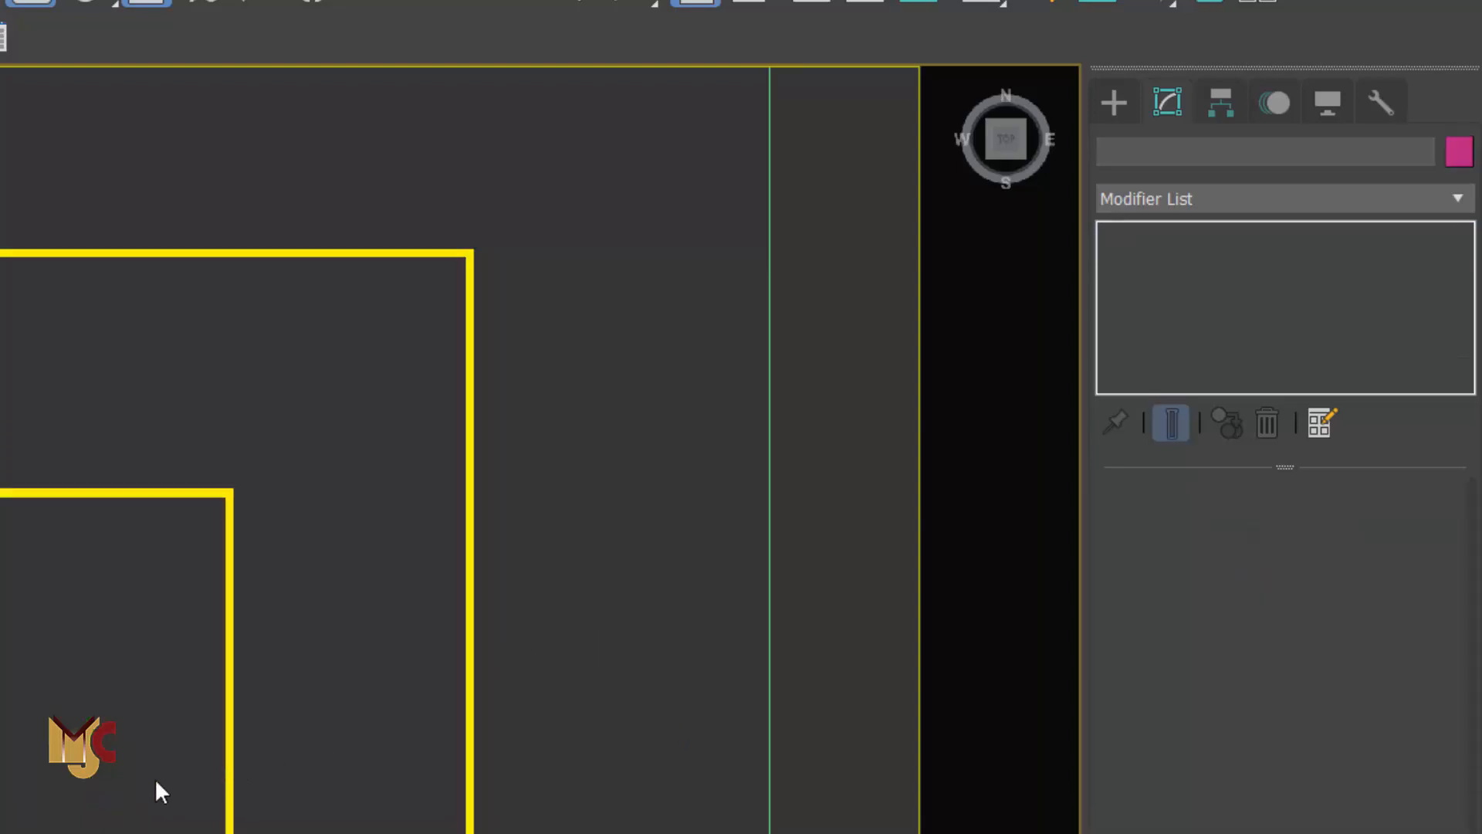
# Step: Review the general settings, including multiplier and color, of the outer frame's mesh light and the central frame's mesh light
pyautogui.scroll(-2, 320, 620)
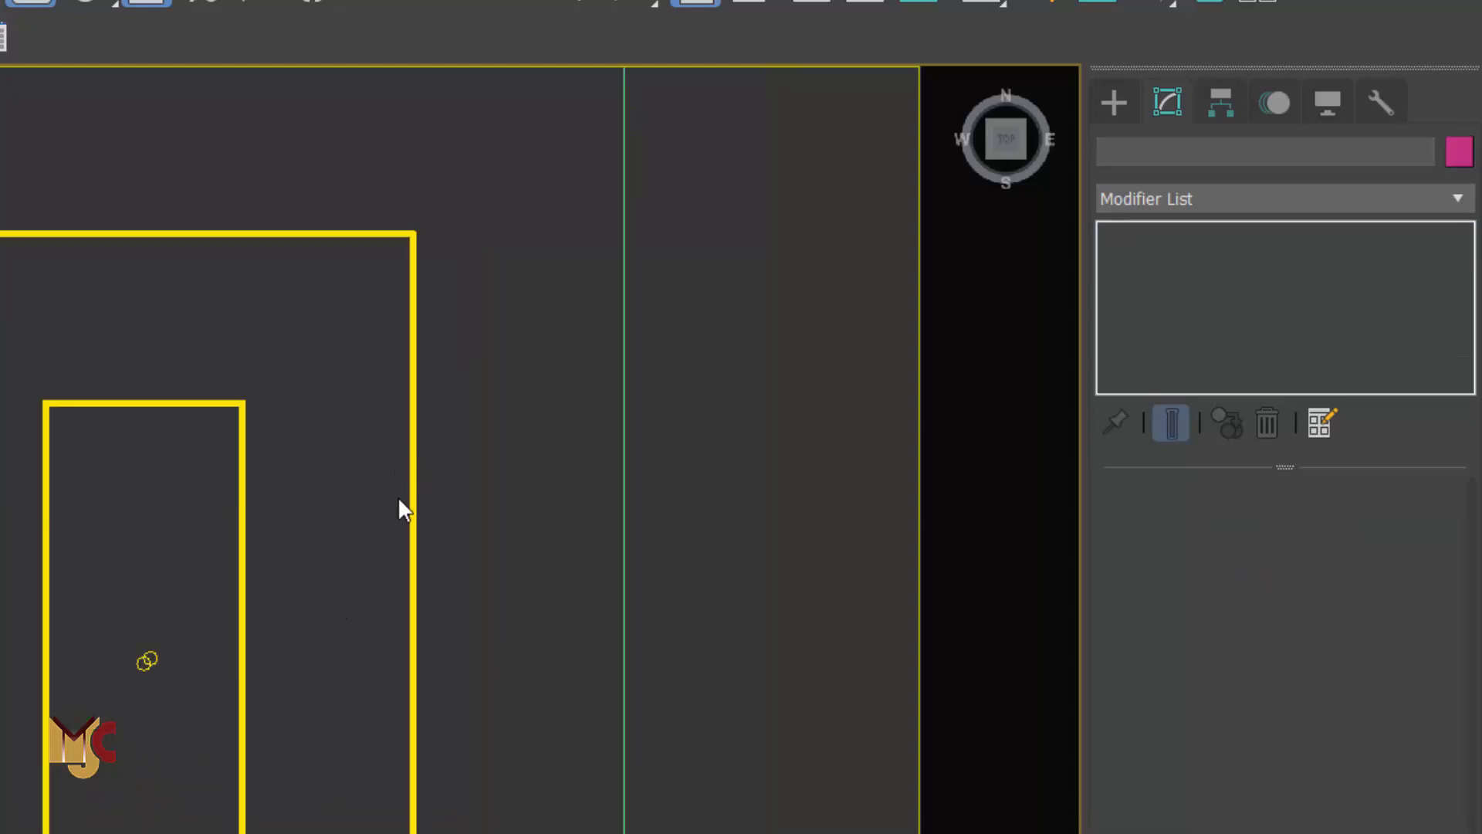
pyautogui.scroll(-2, 405, 522)
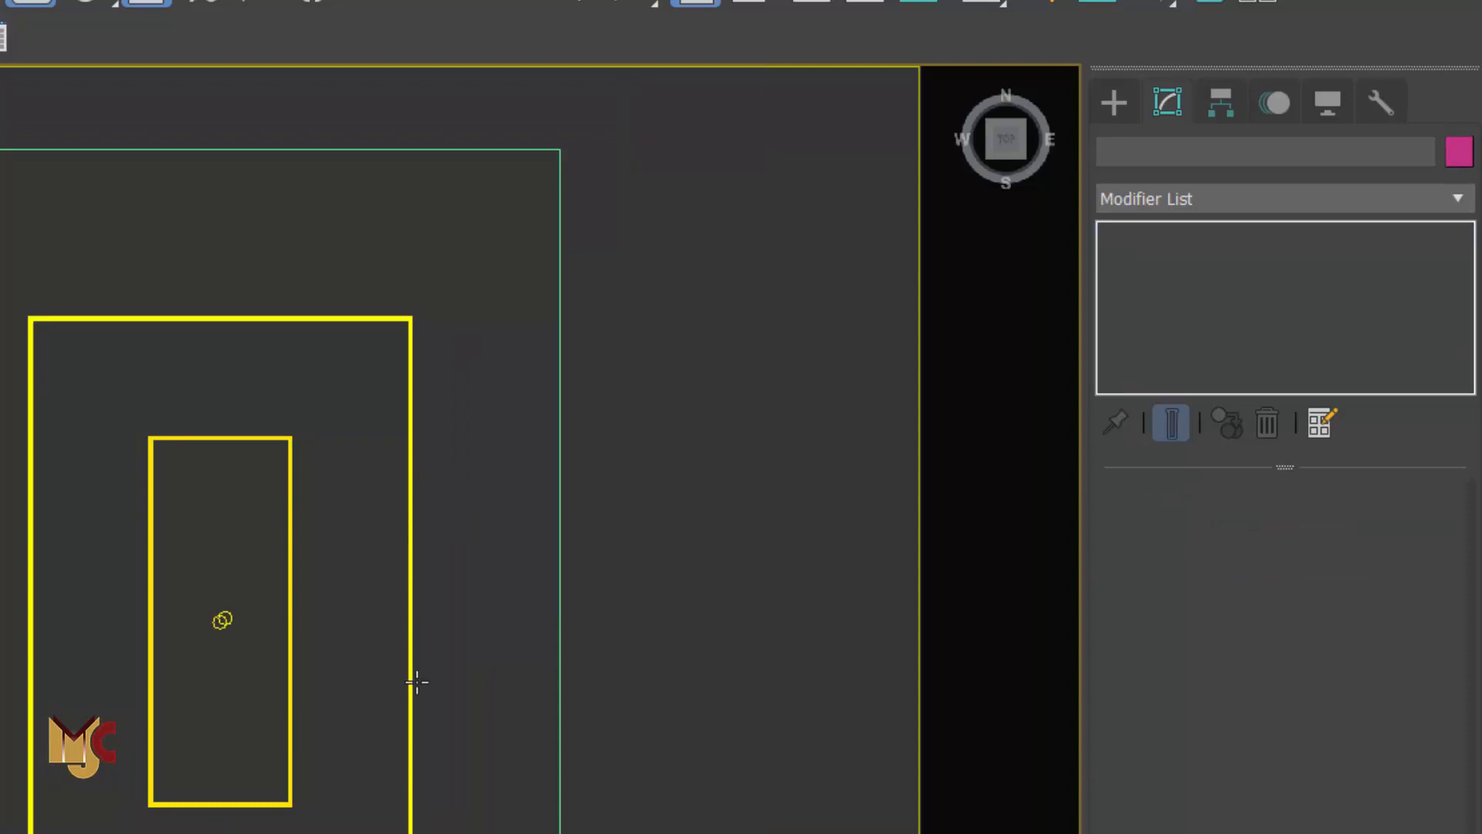
pyautogui.scroll(2, 417, 682)
pyautogui.scroll(2, 404, 166)
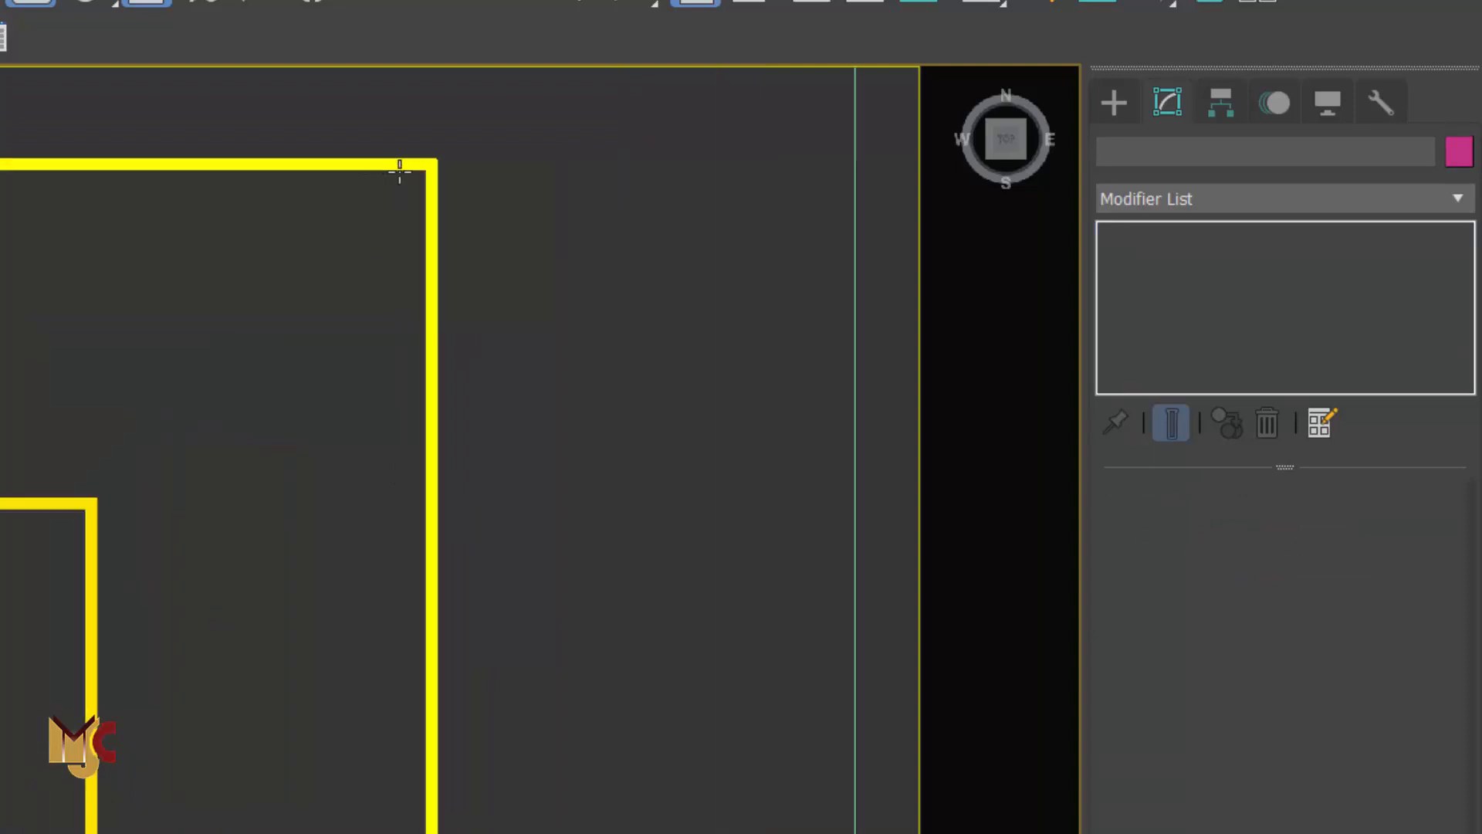
pyautogui.click(430, 168)
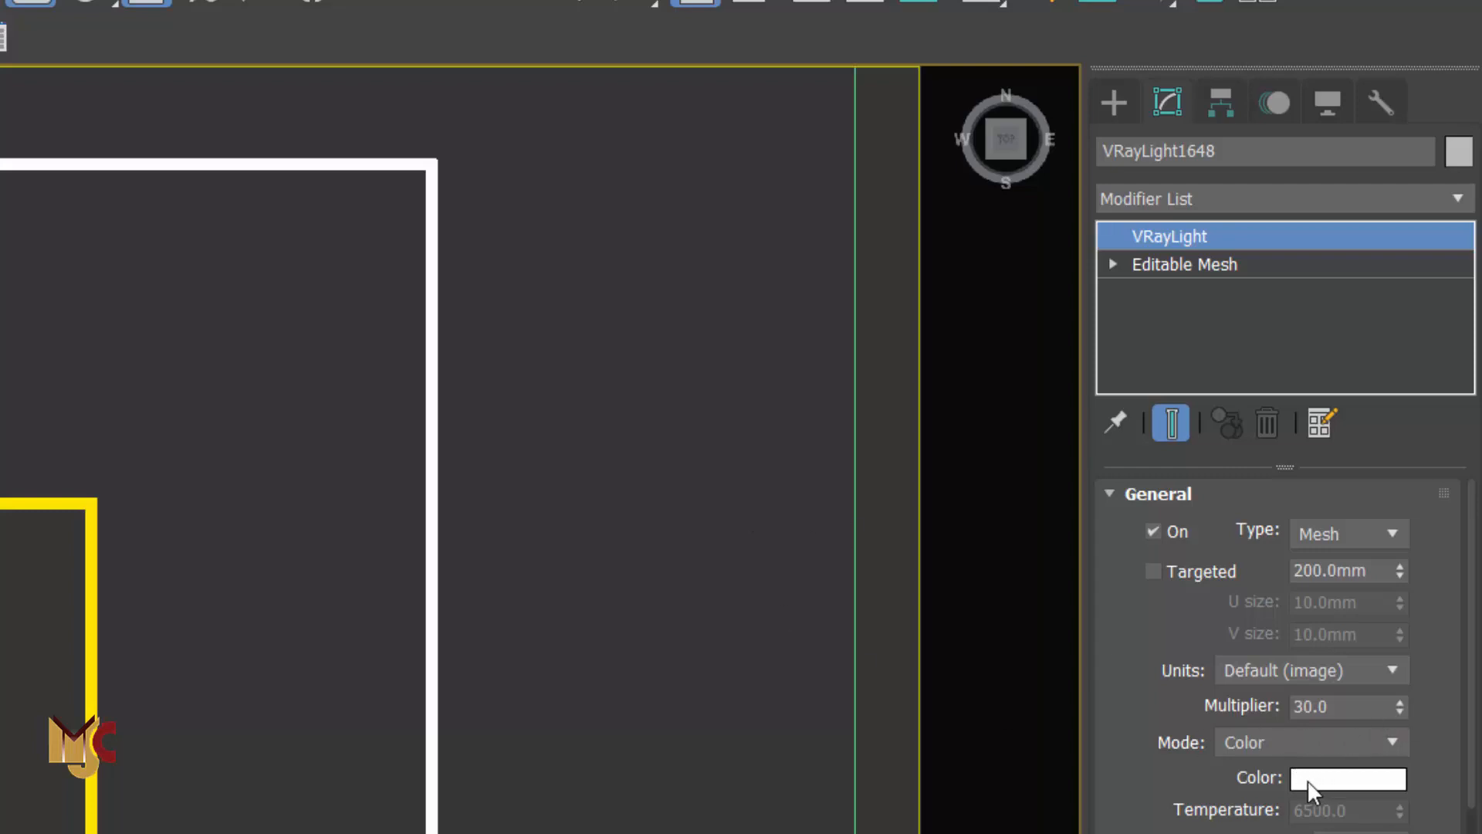
pyautogui.click(92, 556)
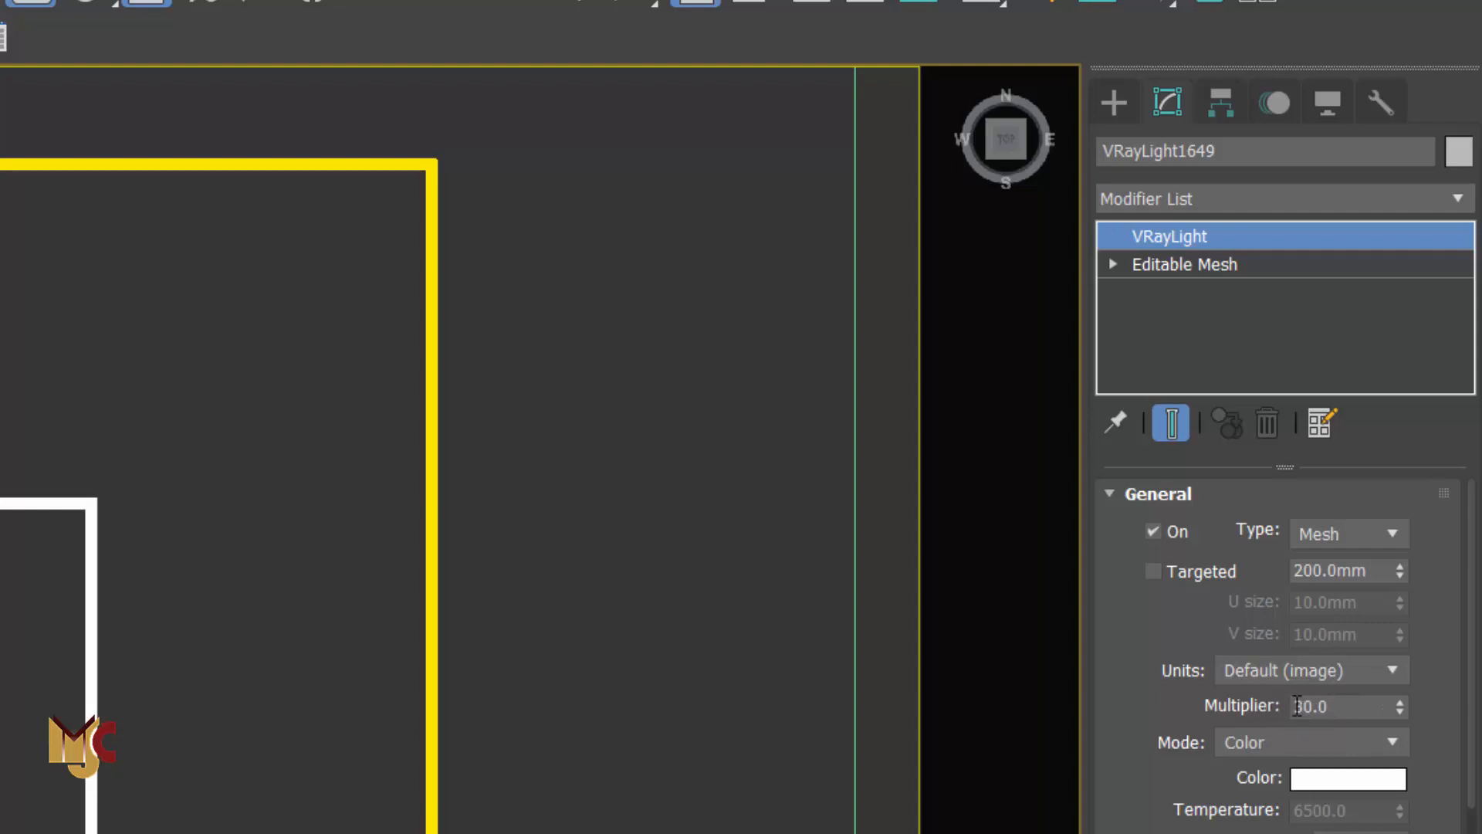
pyautogui.click(1117, 99)
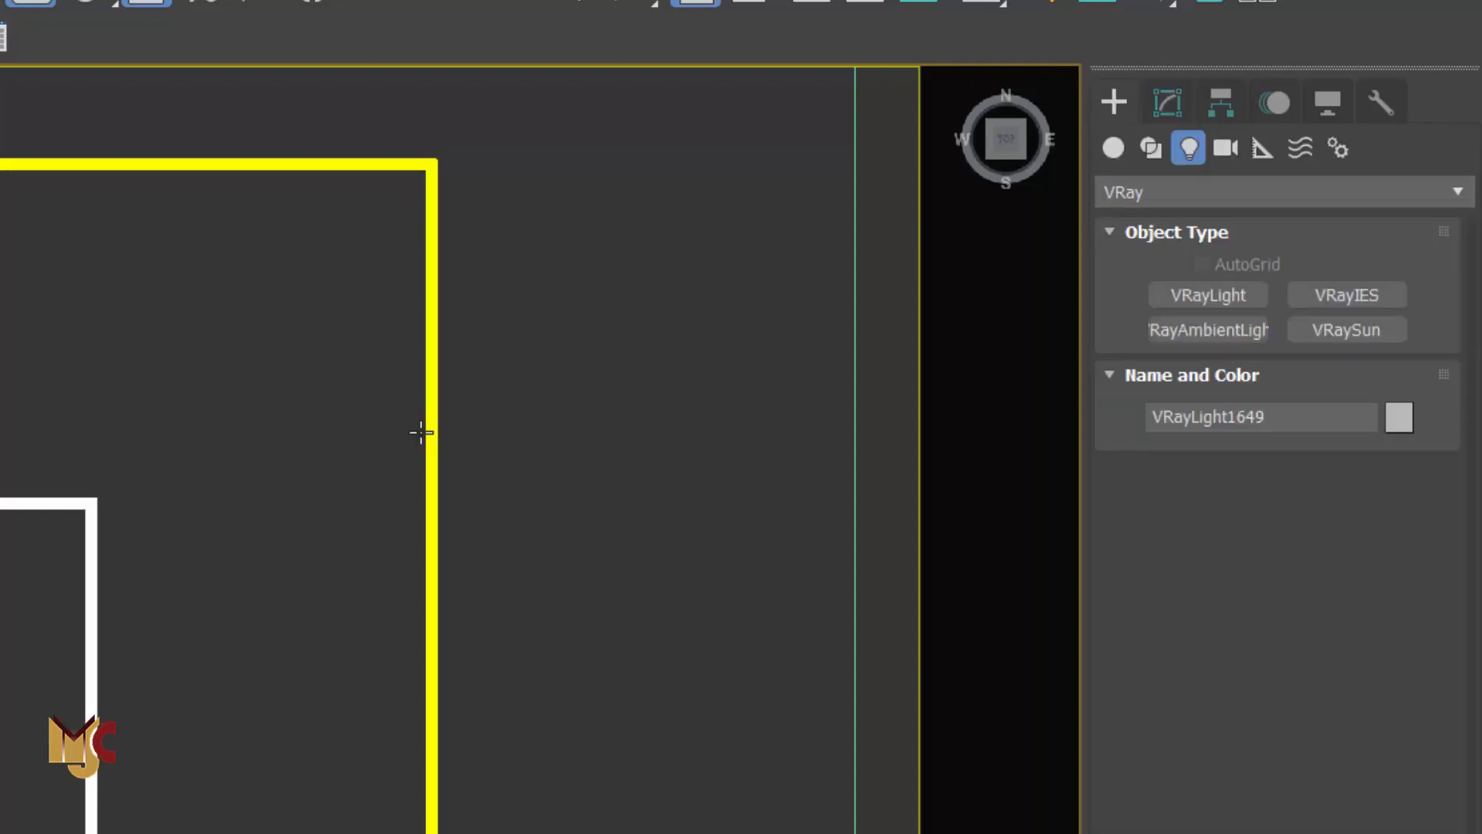
# Step: Switch to the YT INTERIOR camera view in shaded display and end isolation so the whole room is shown
pyautogui.press('c')
pyautogui.doubleClick(65, 410)
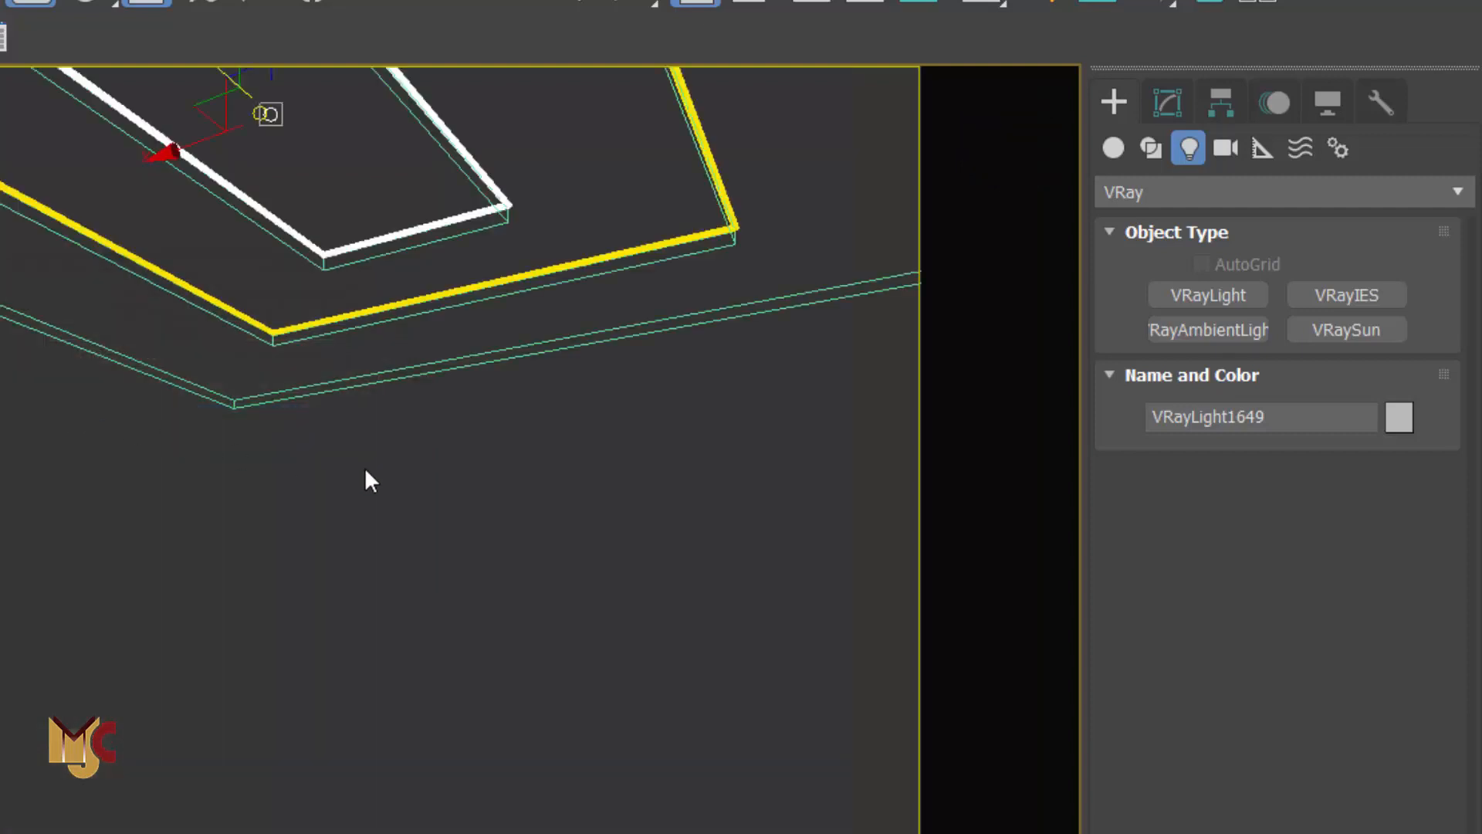
pyautogui.press('F3')
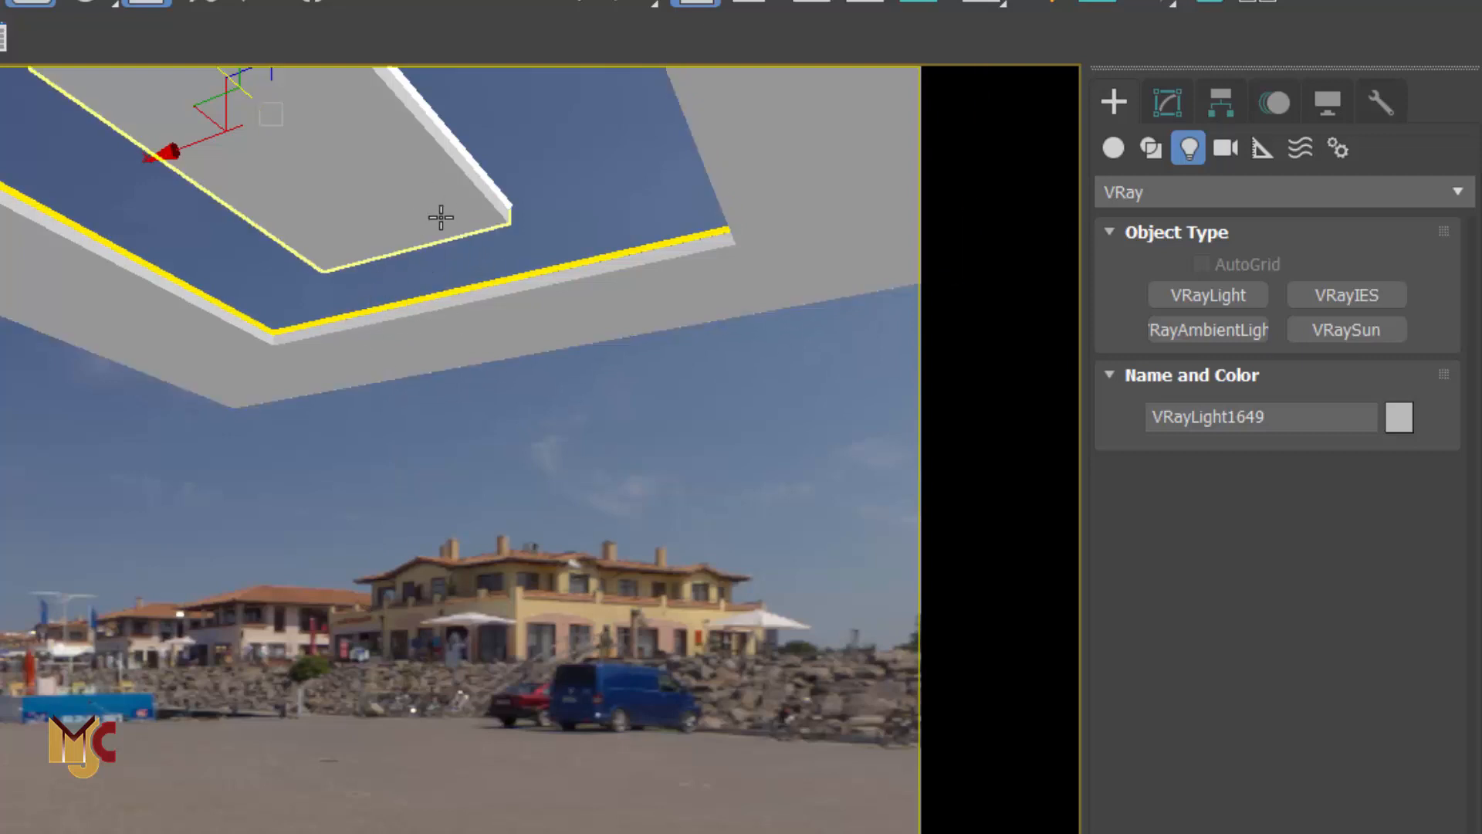
pyautogui.rightClick(411, 465)
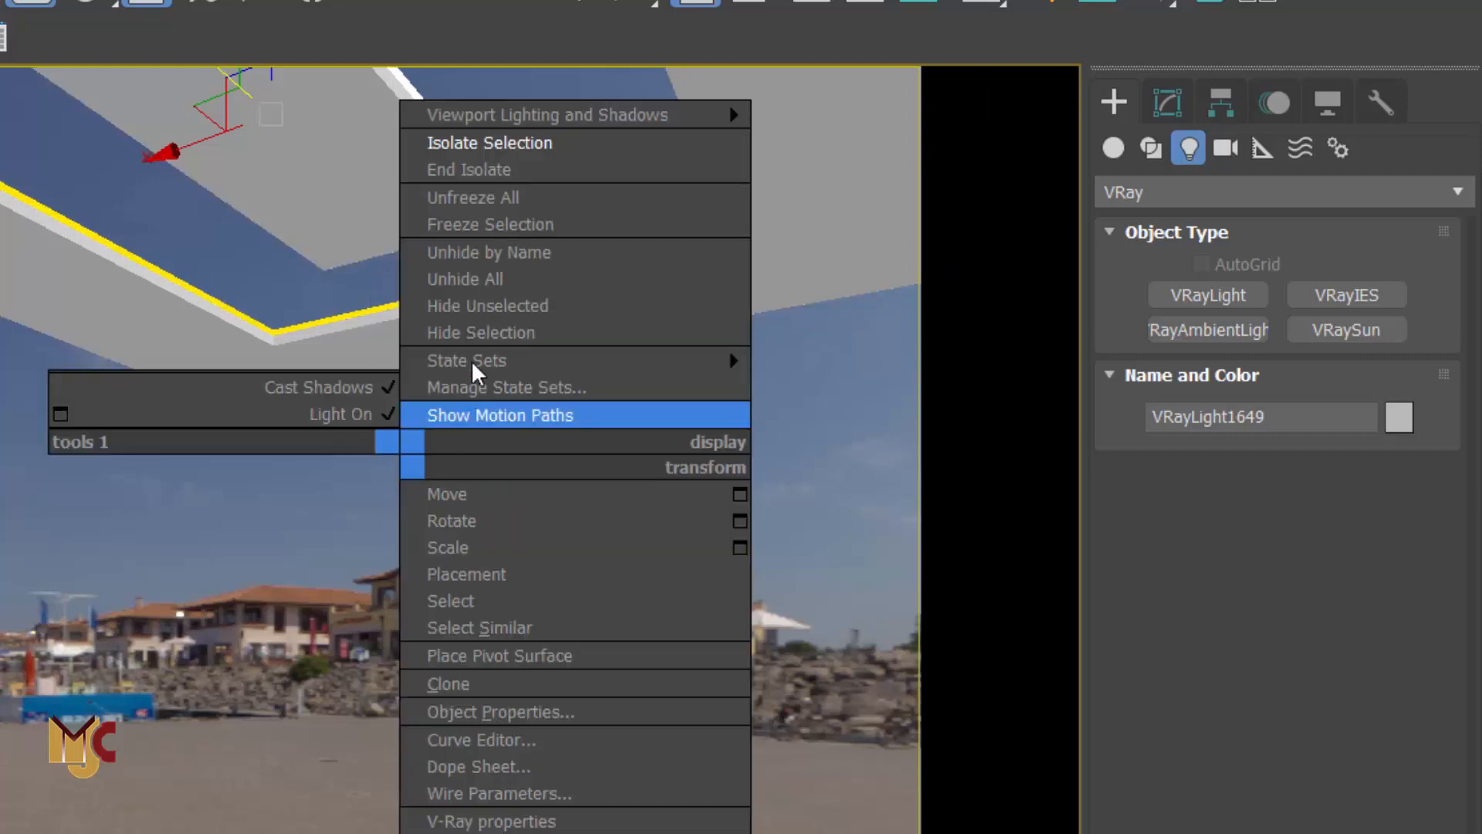
pyautogui.click(470, 172)
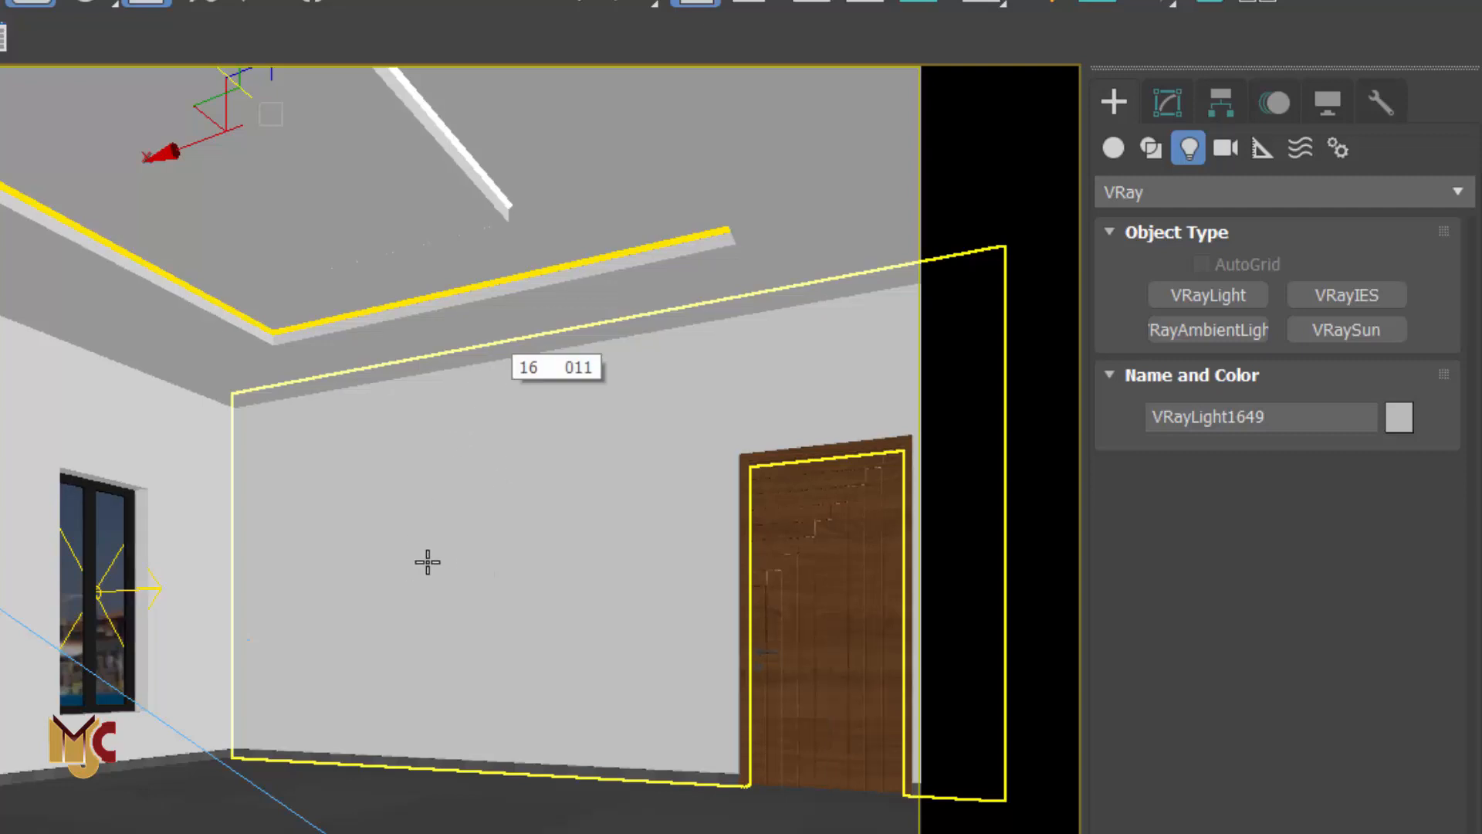
pyautogui.rightClick(469, 365)
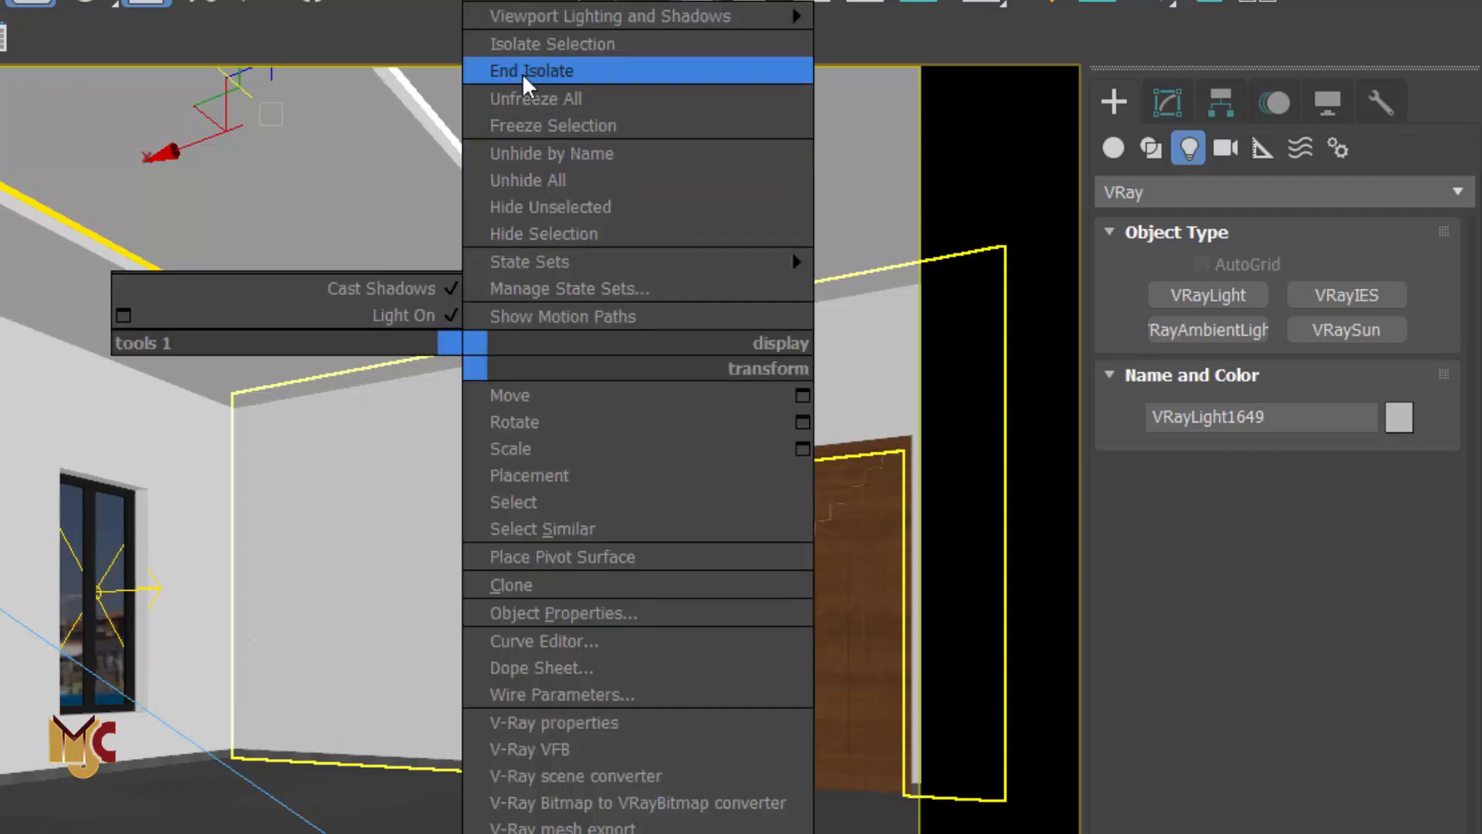
pyautogui.click(268, 598)
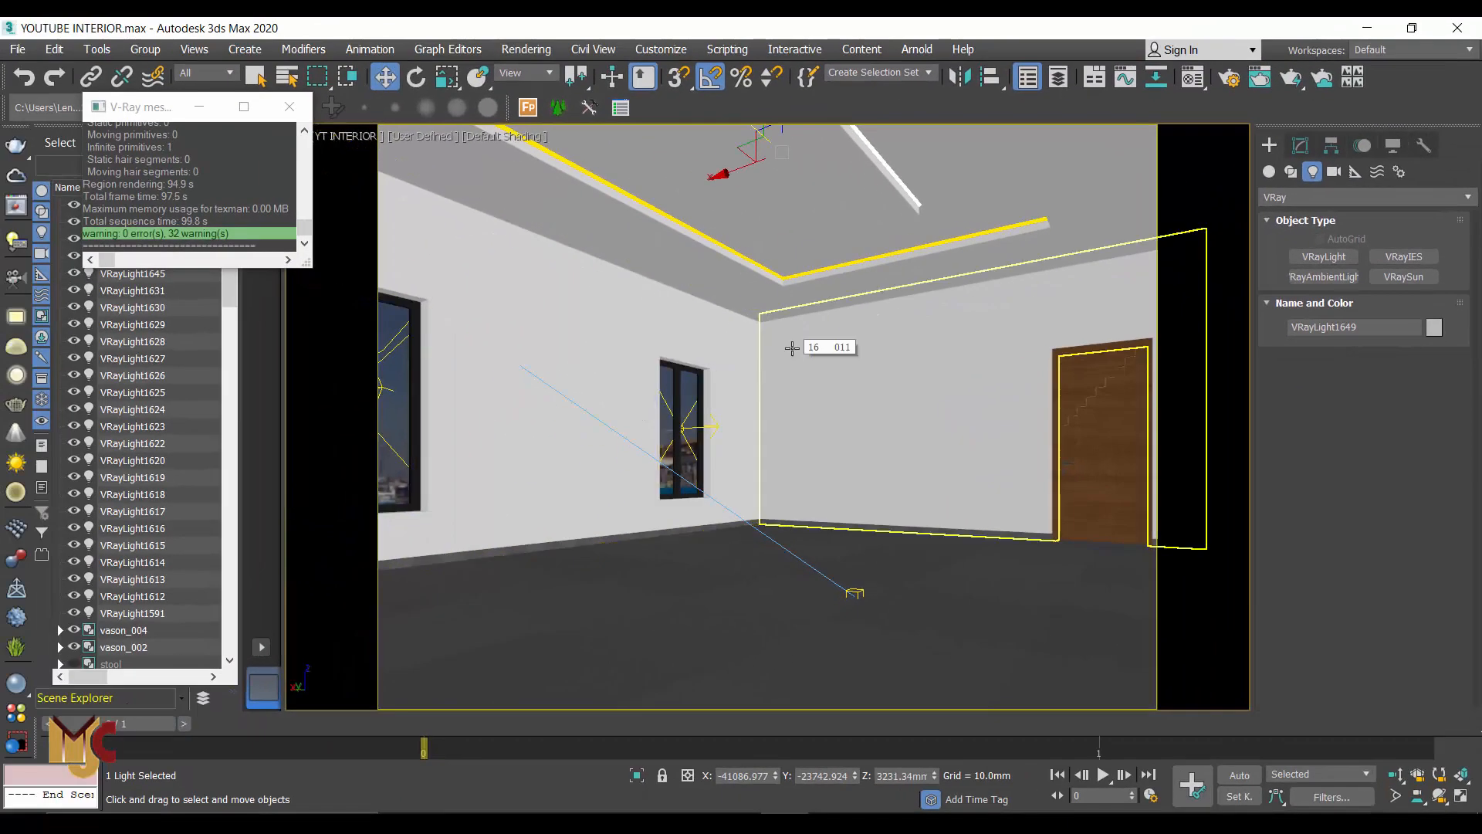
# Step: Run a test render in the V-Ray Frame Buffer to check the ceiling cove lights, stopping it early and closing the frame buffer
pyautogui.rightClick(788, 344)
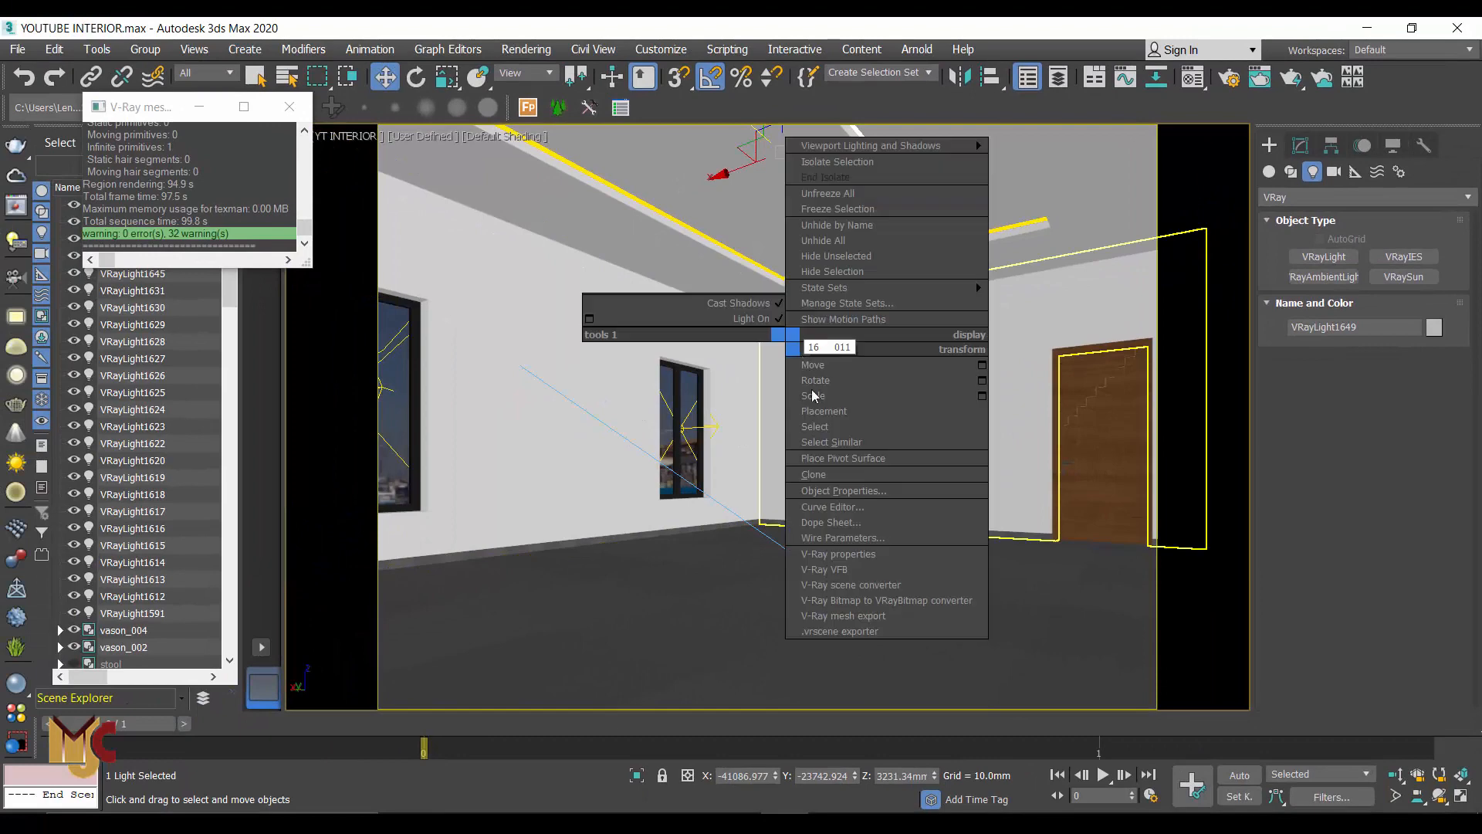
pyautogui.click(821, 572)
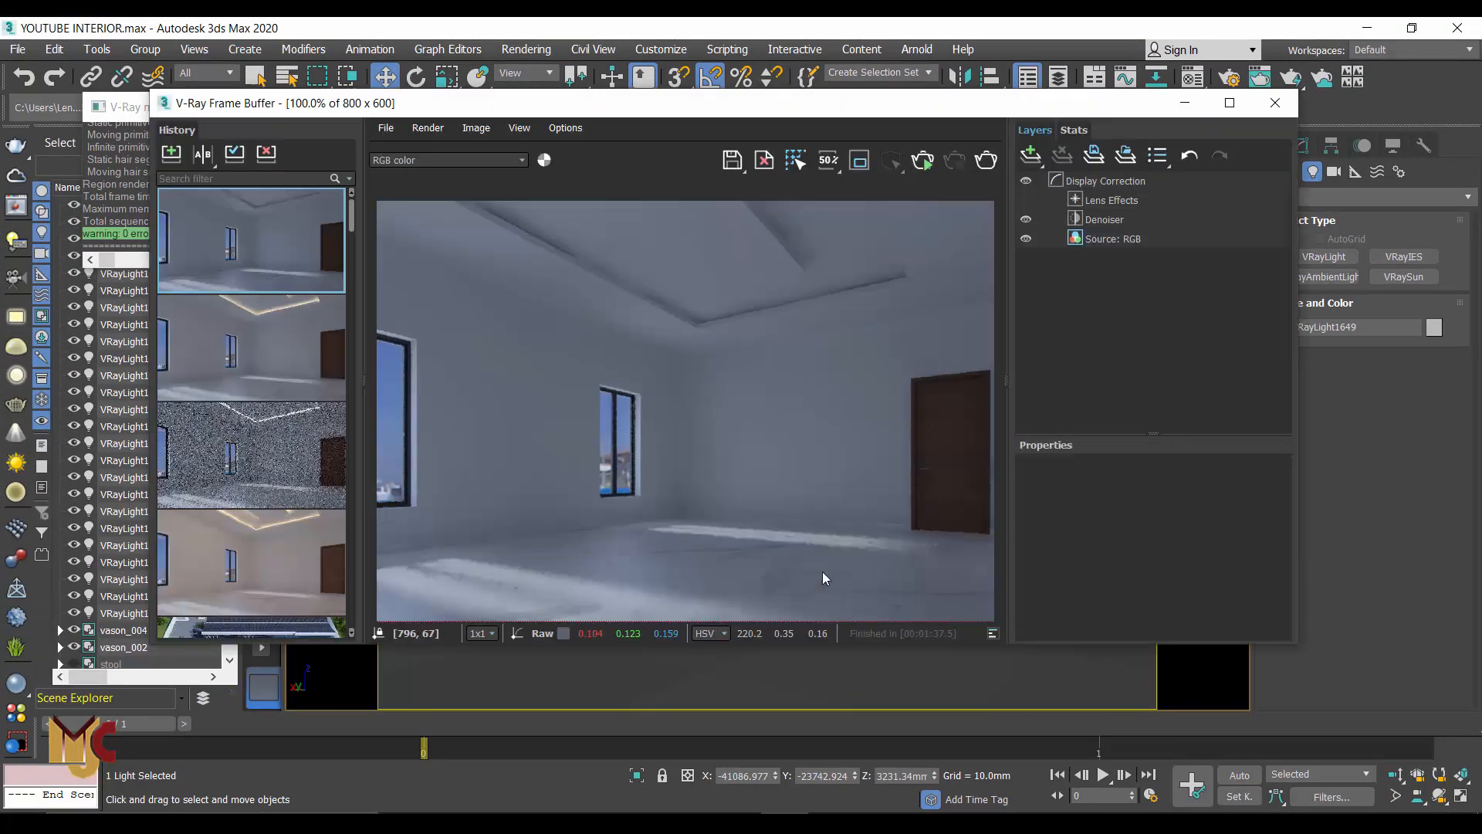
pyautogui.click(985, 162)
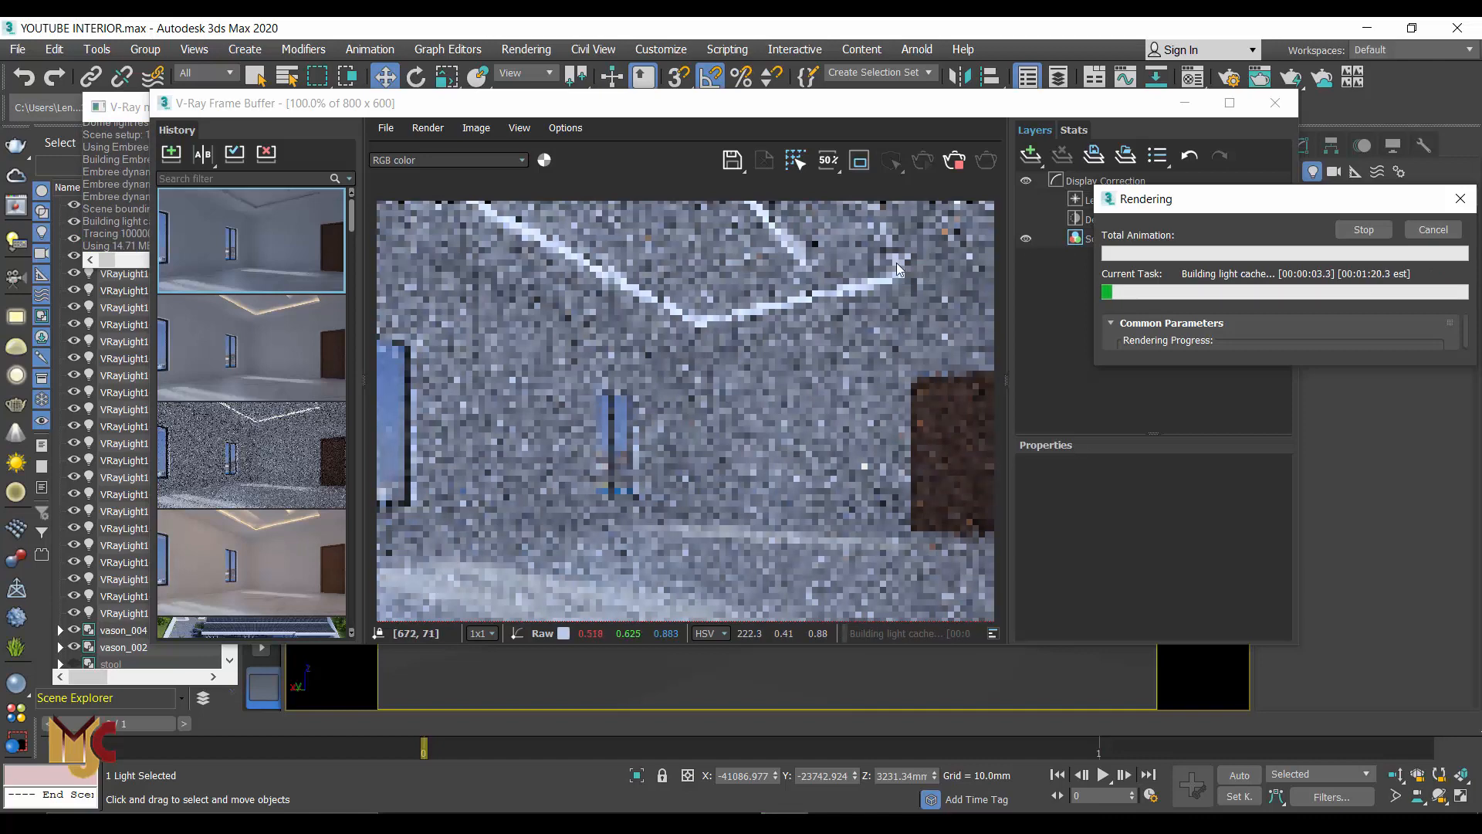
pyautogui.scroll(2, 849, 241)
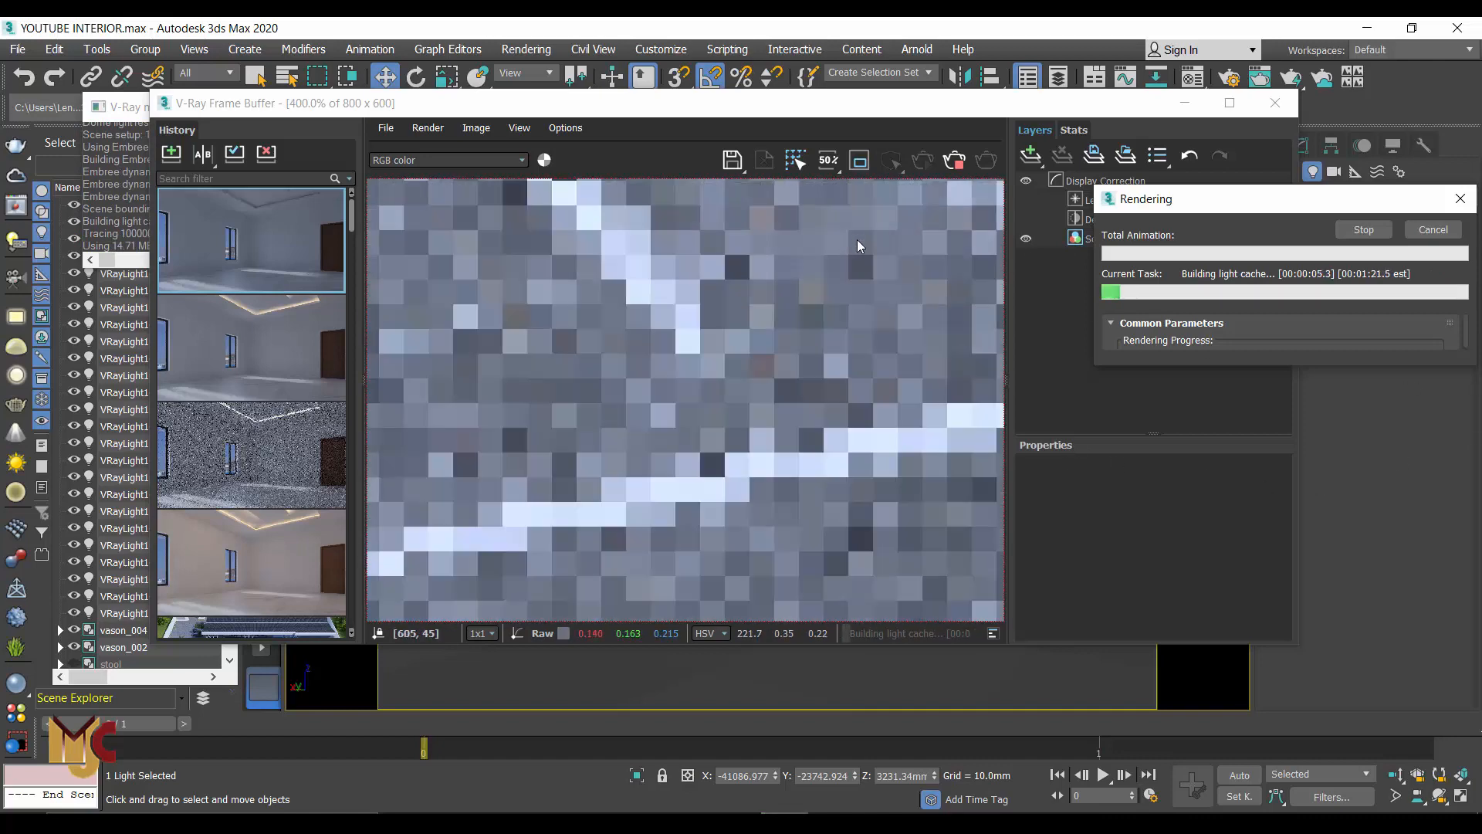
pyautogui.scroll(-2, 857, 241)
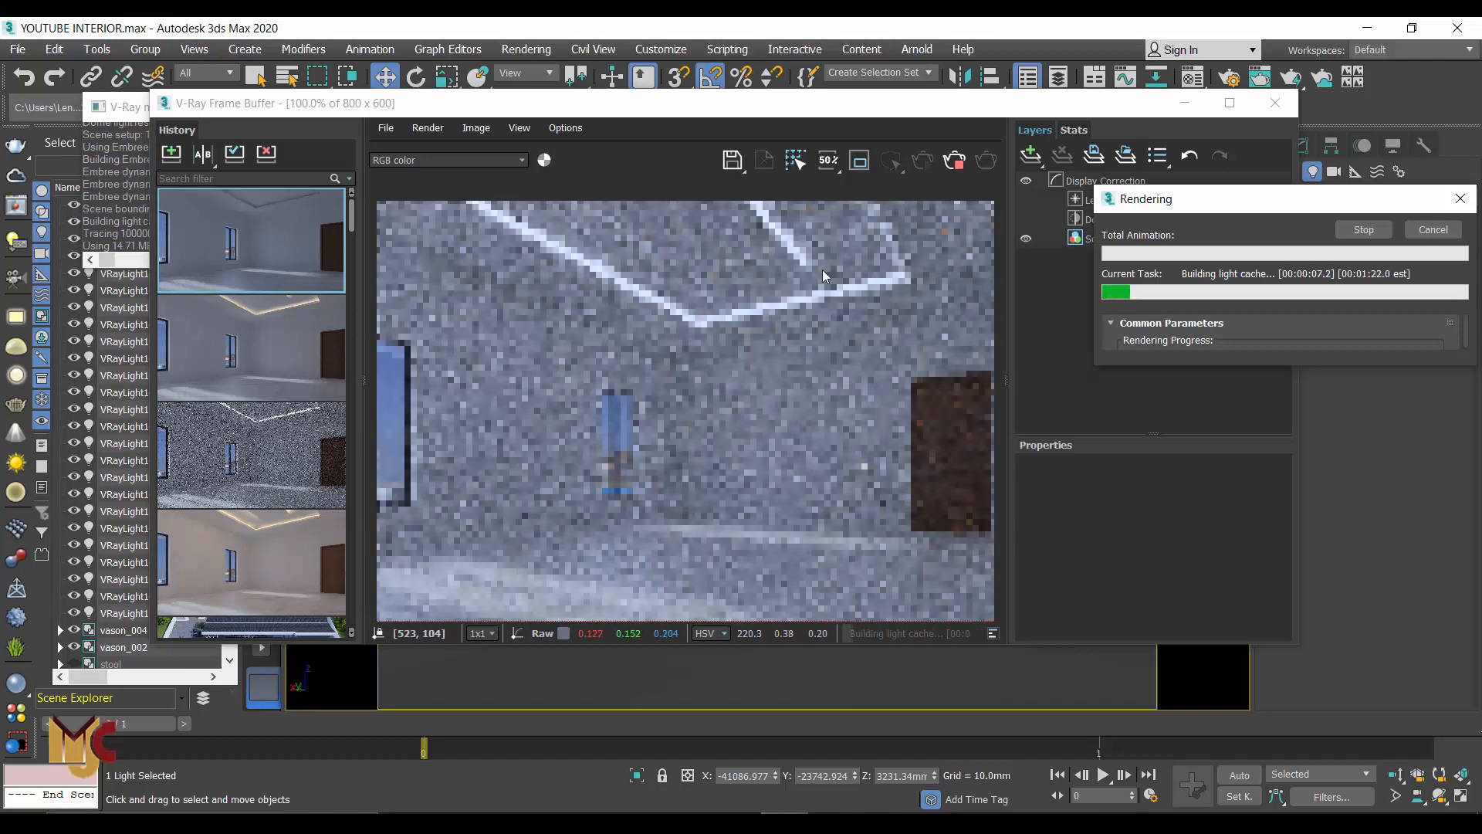
pyautogui.click(1365, 230)
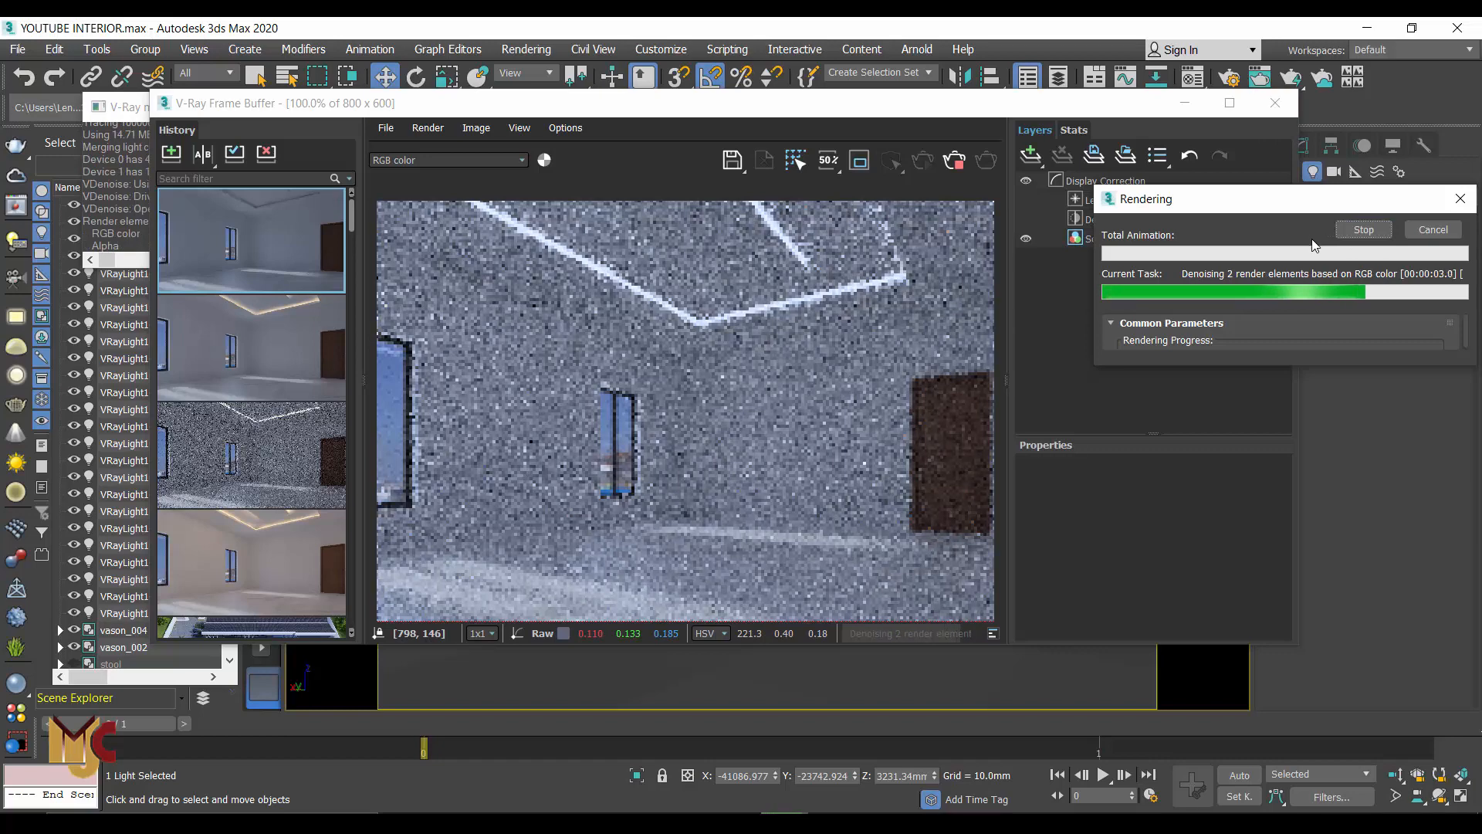
pyautogui.click(1274, 103)
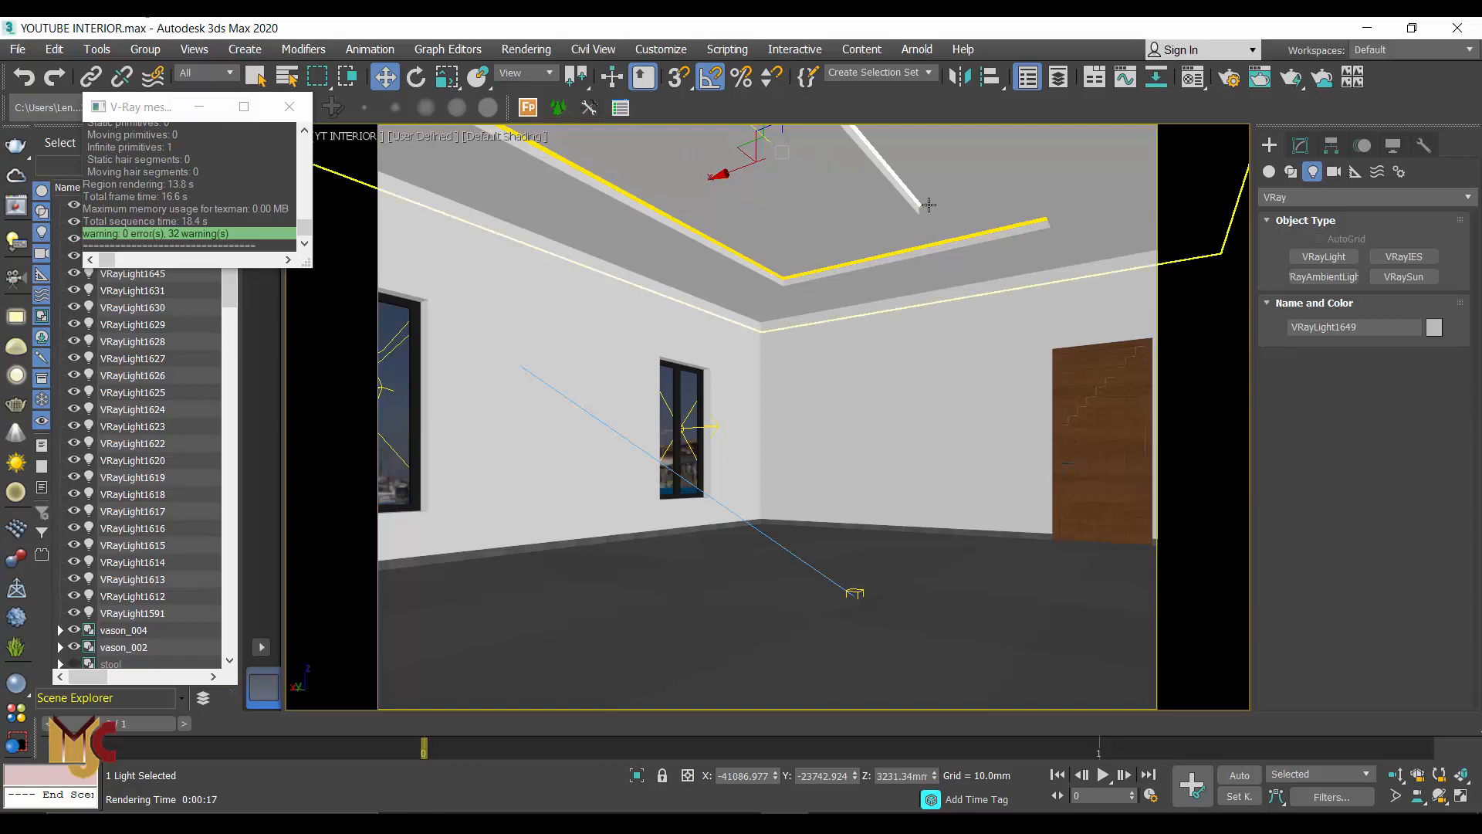
# Step: Restrict object selection to lights so the ceiling geometry cannot be picked, and clear the current selection
pyautogui.click(923, 199)
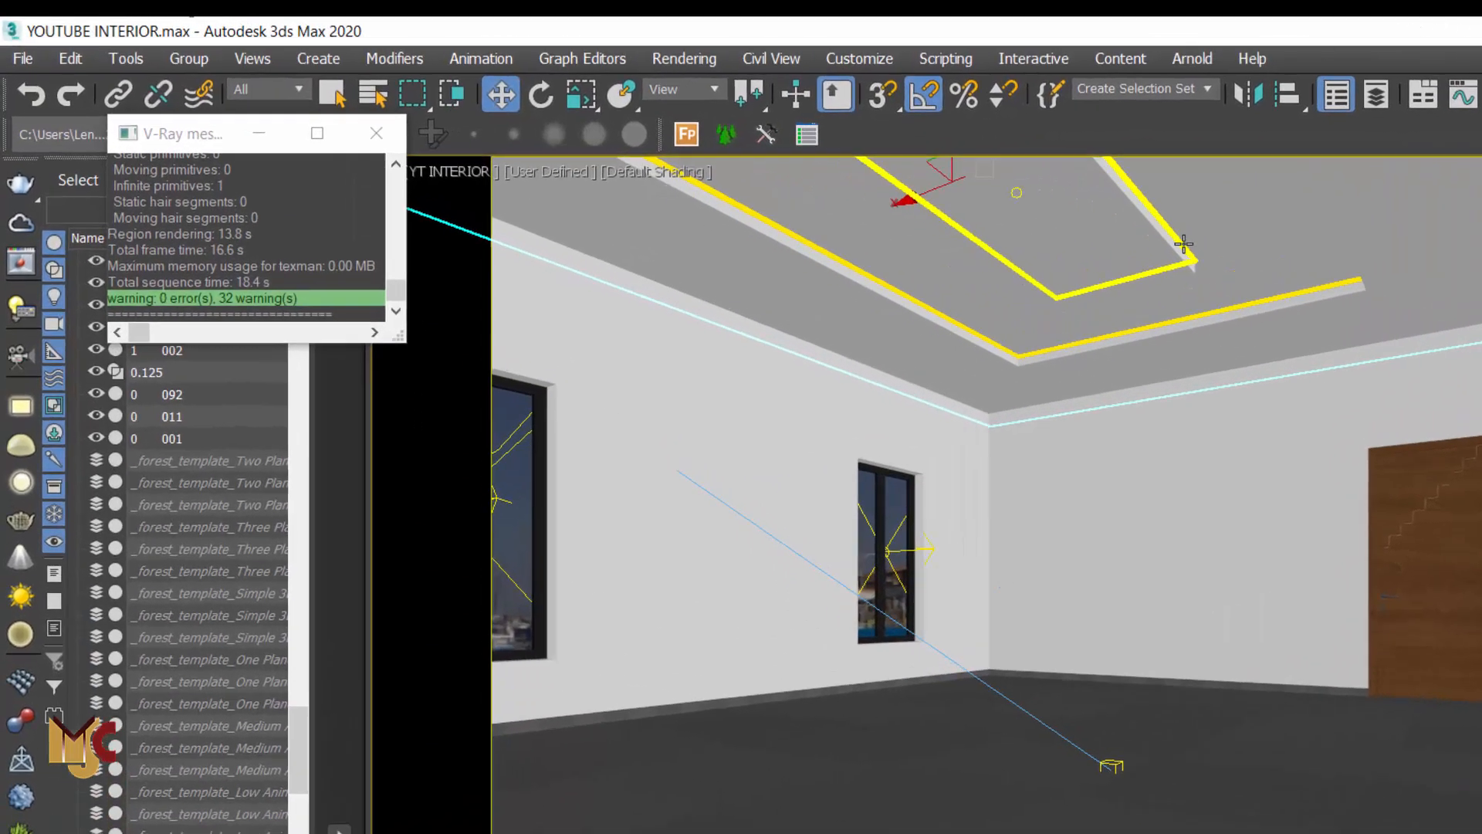
pyautogui.click(1183, 244)
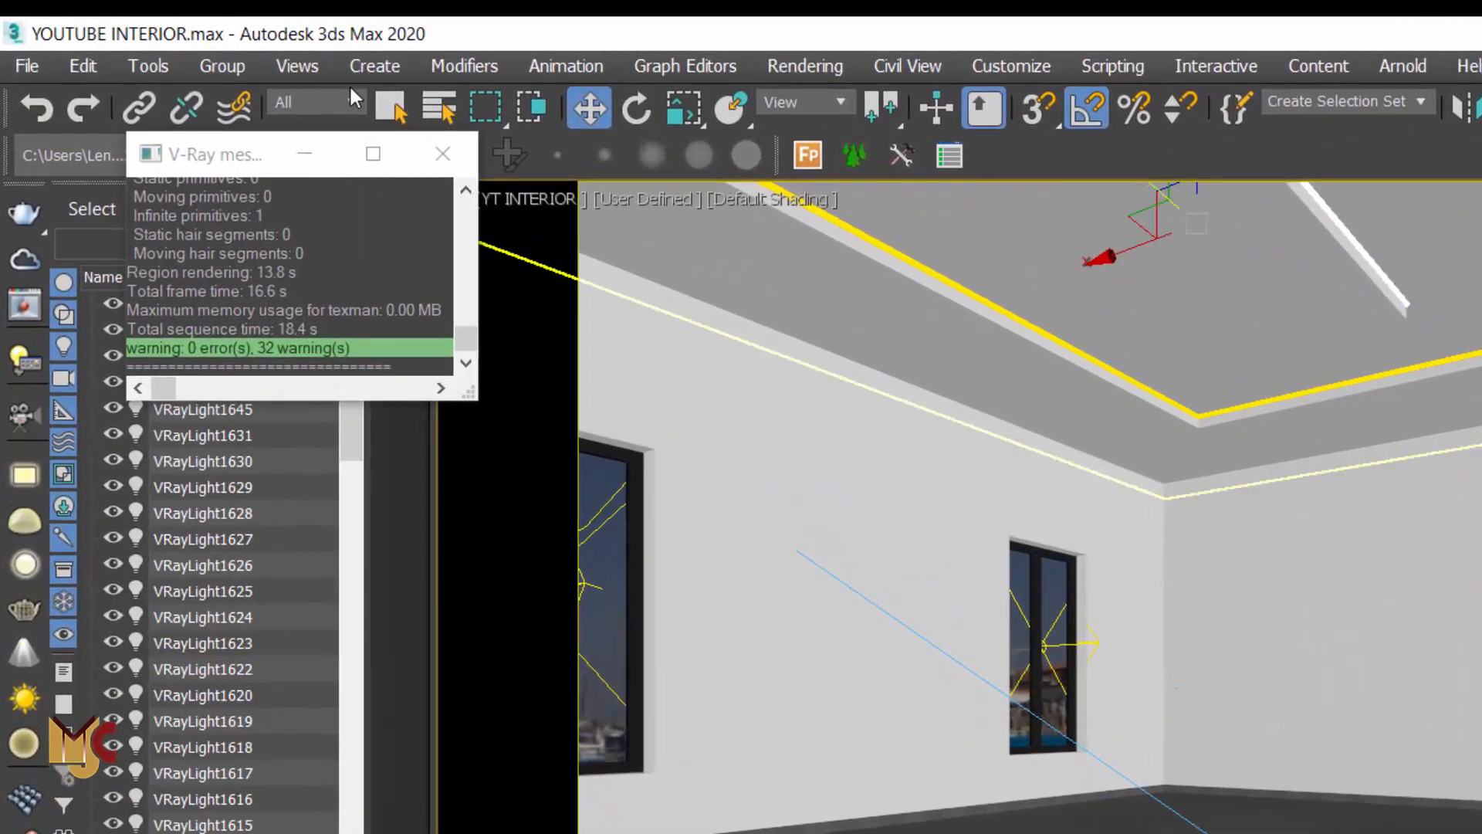
pyautogui.click(314, 97)
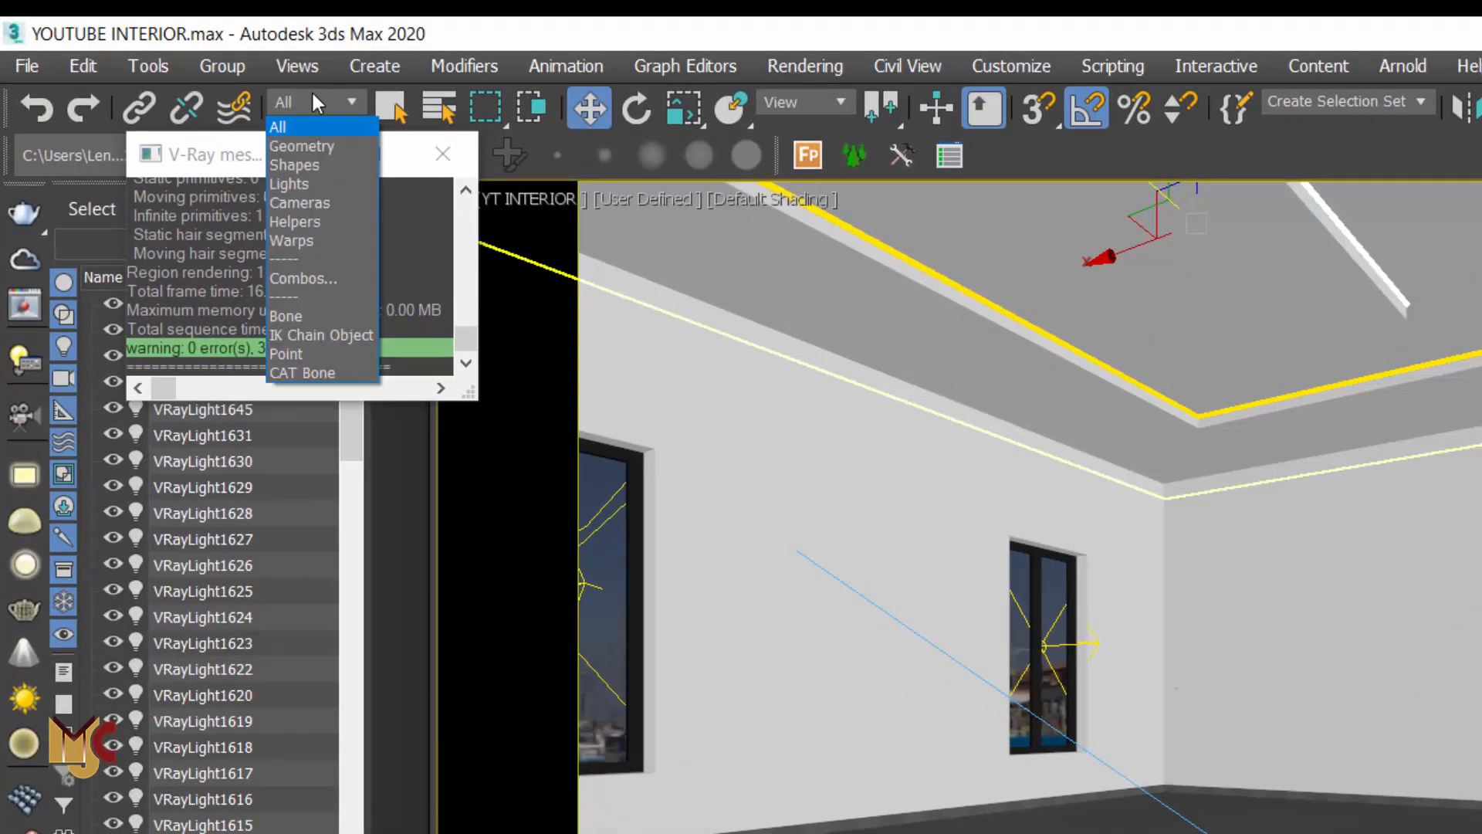
pyautogui.click(290, 185)
pyautogui.click(1256, 434)
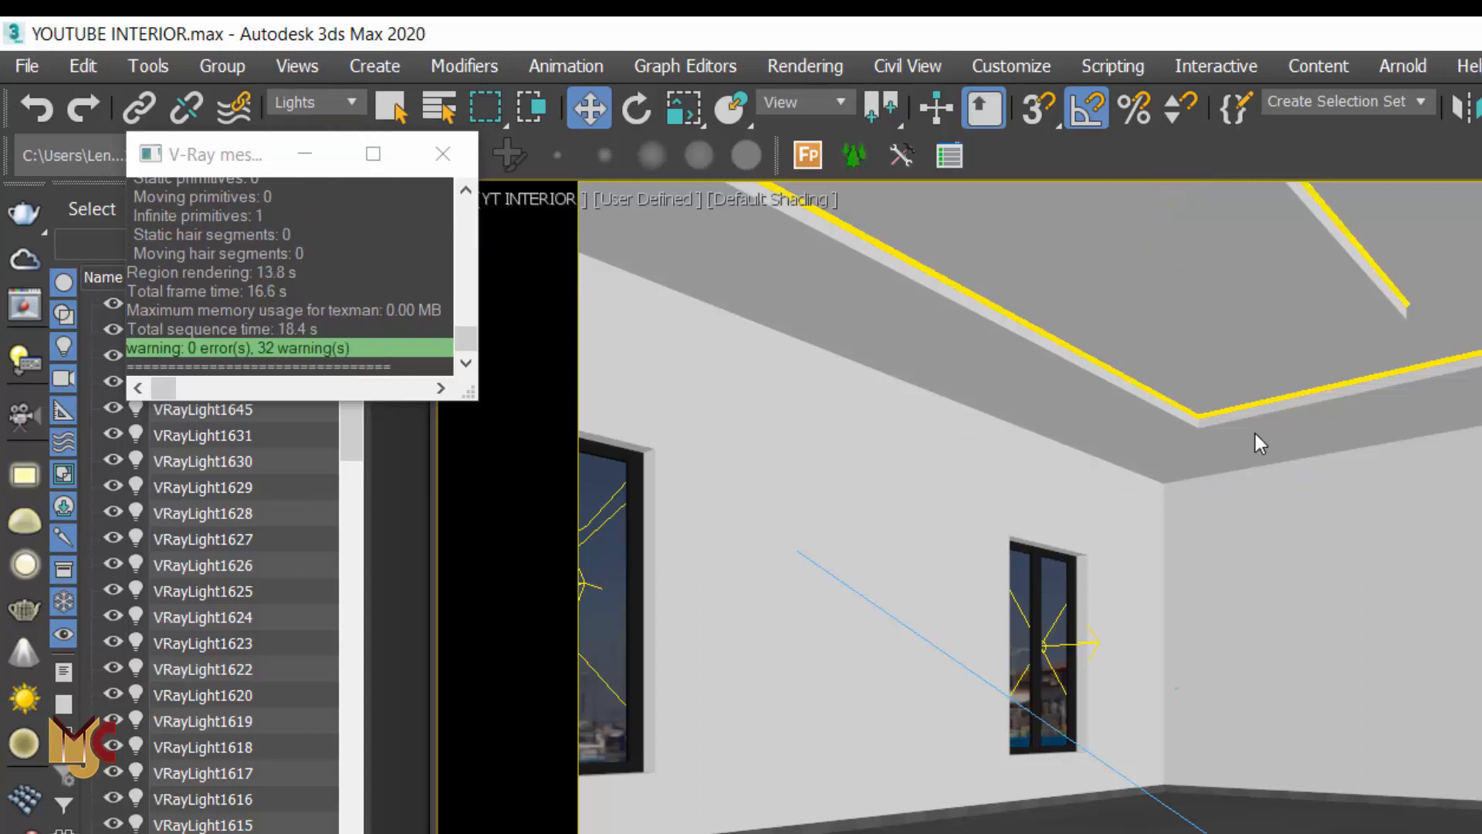
# Step: Select the central frame's mesh light and switch its color mode to Temperature with a value of 3000
pyautogui.click(961, 292)
pyautogui.click(1389, 270)
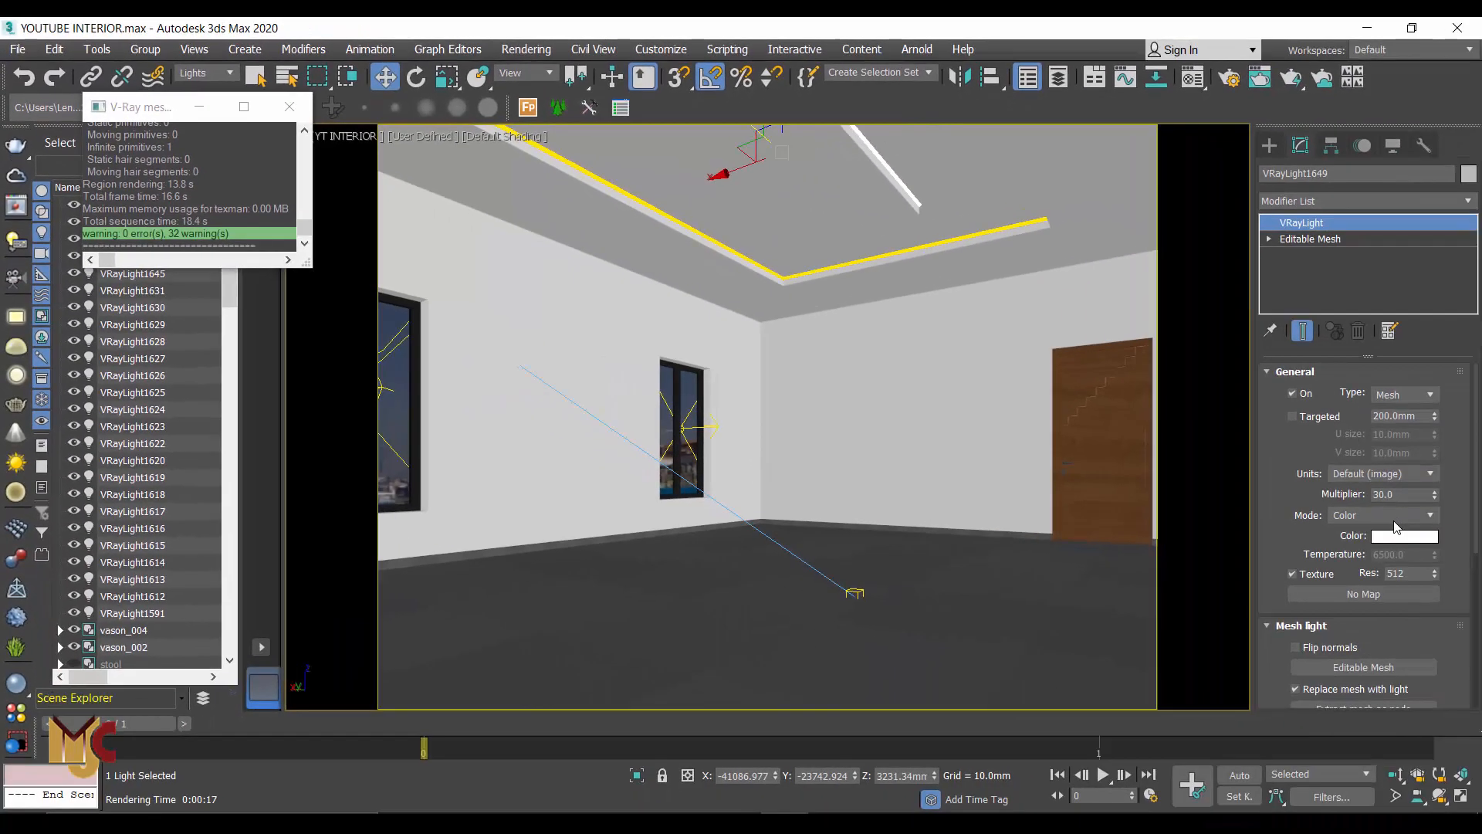
pyautogui.click(1384, 515)
pyautogui.click(1384, 536)
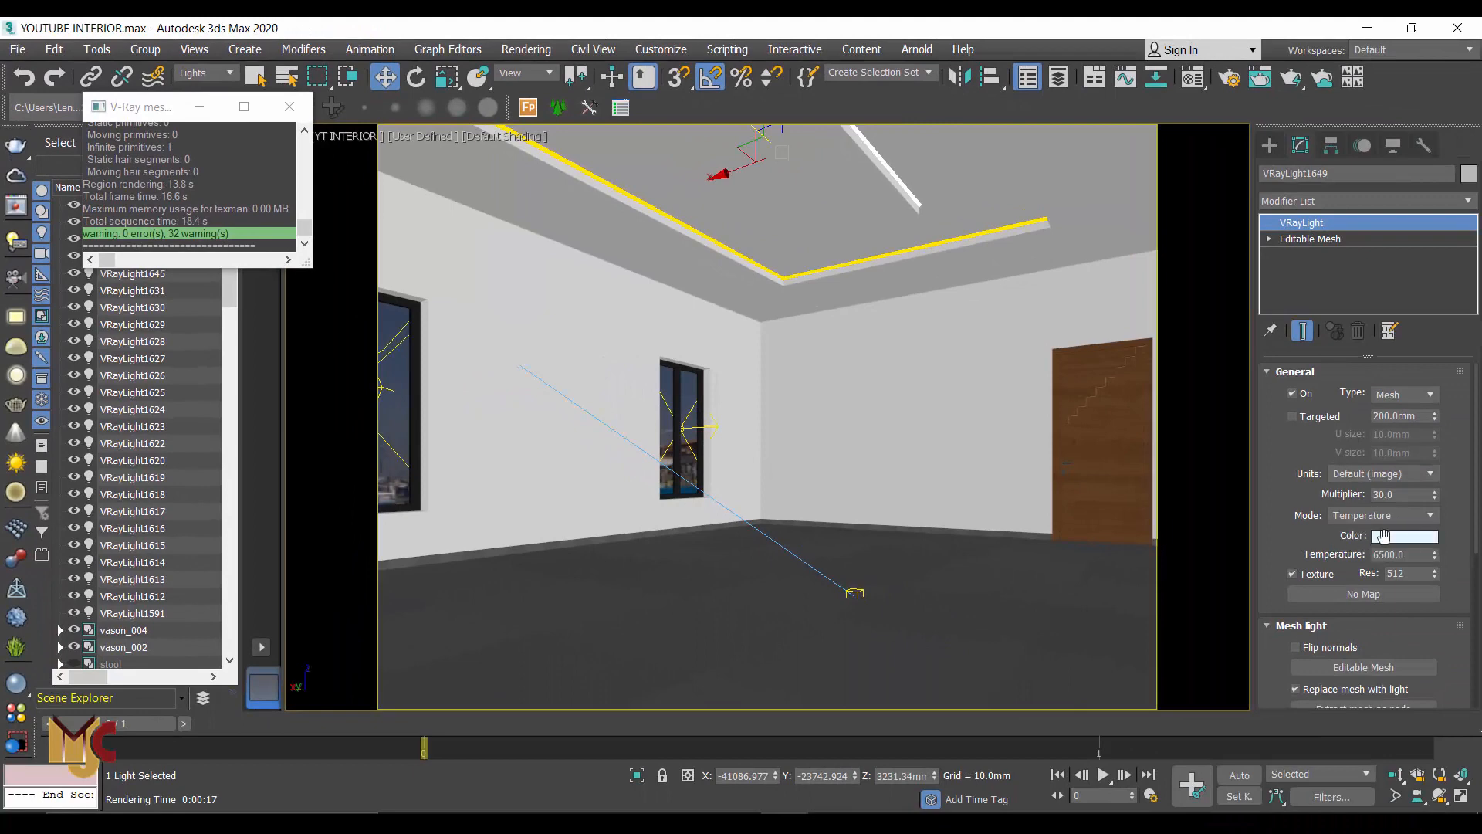
pyautogui.doubleClick(1412, 555)
pyautogui.write('3000')
pyautogui.press('Tab')
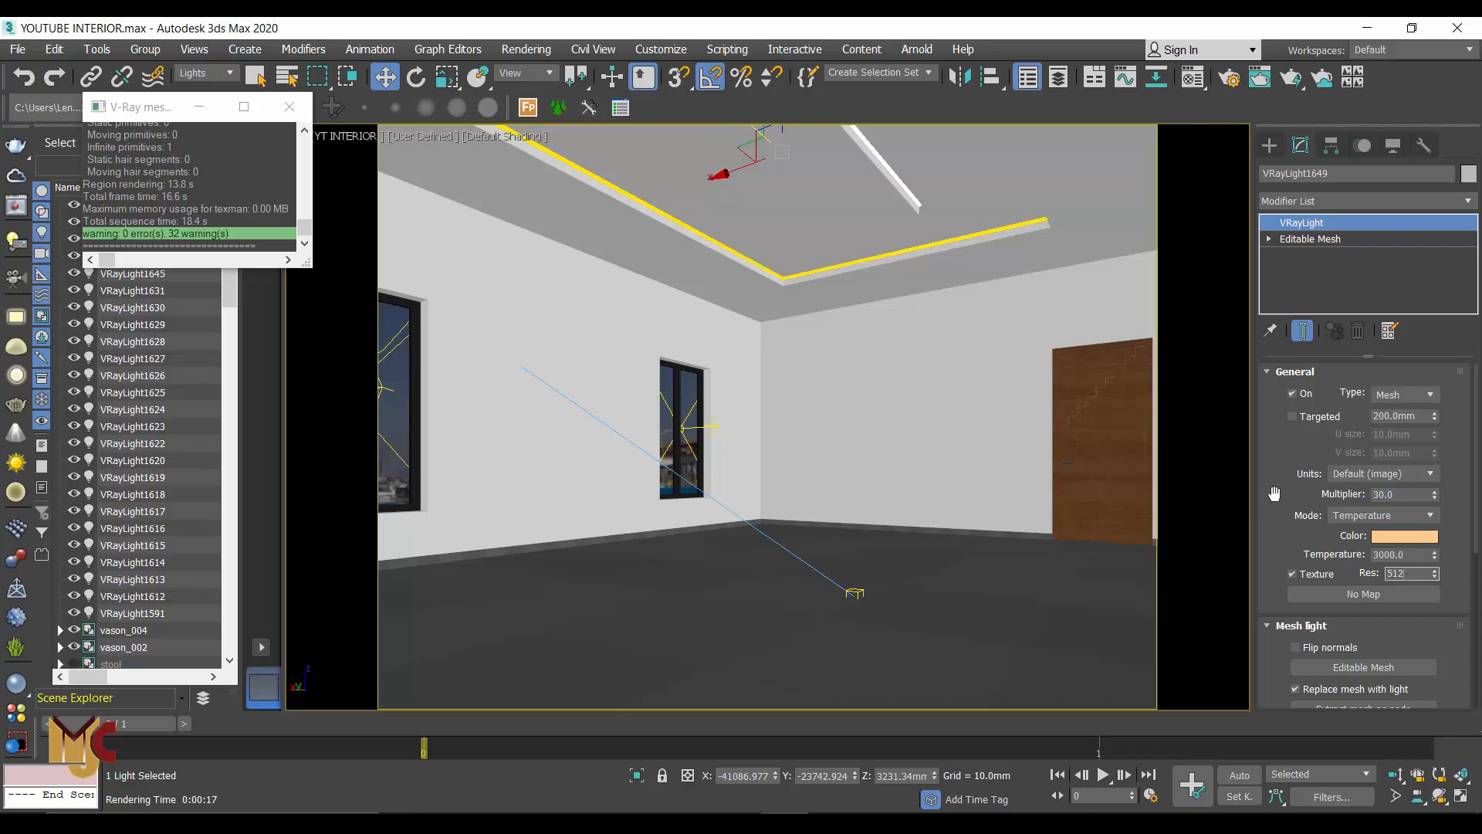
# Step: Select the outer frame's mesh light and switch its color mode to Temperature
pyautogui.click(959, 237)
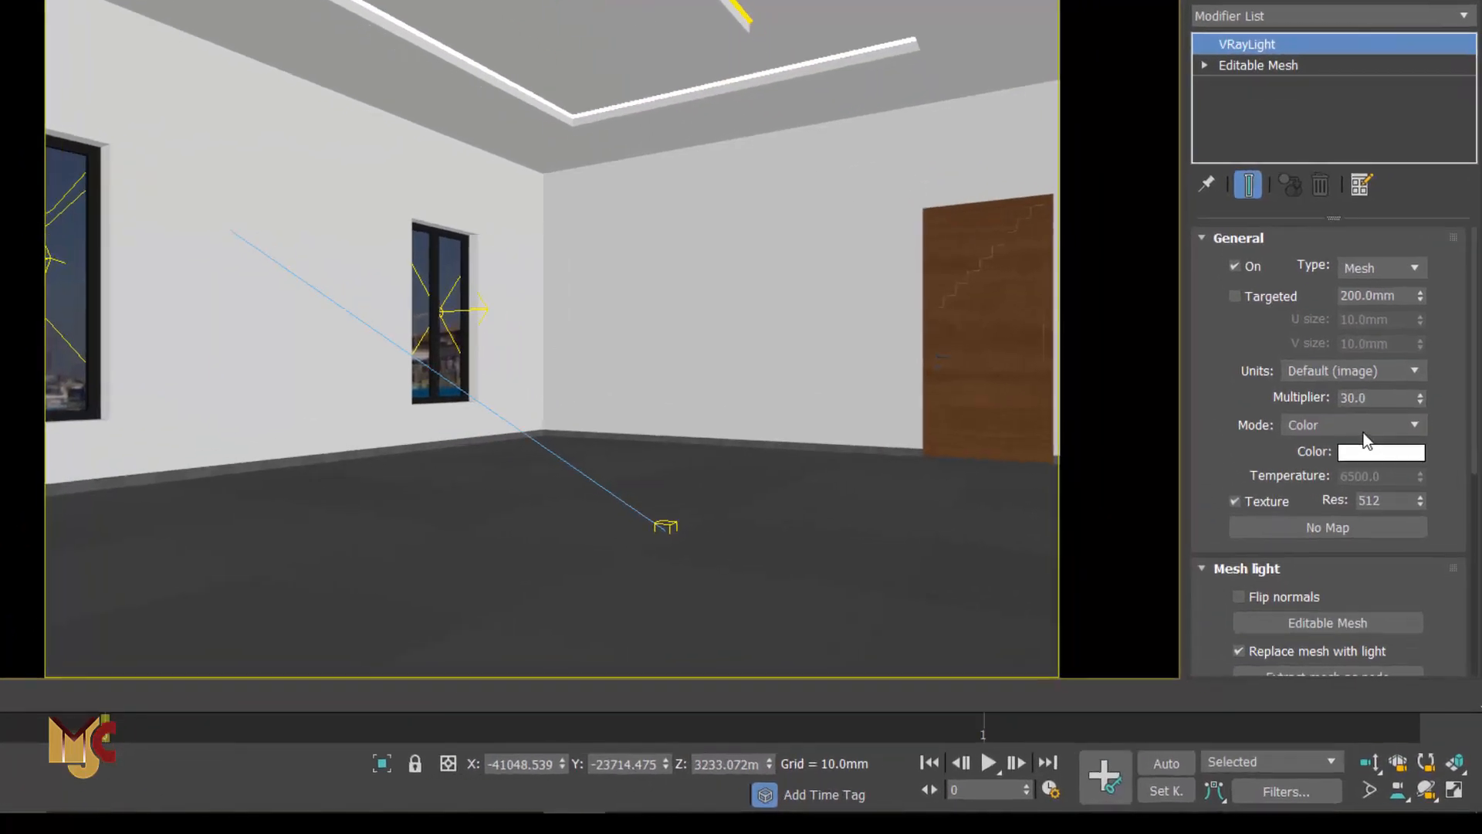
pyautogui.click(1382, 515)
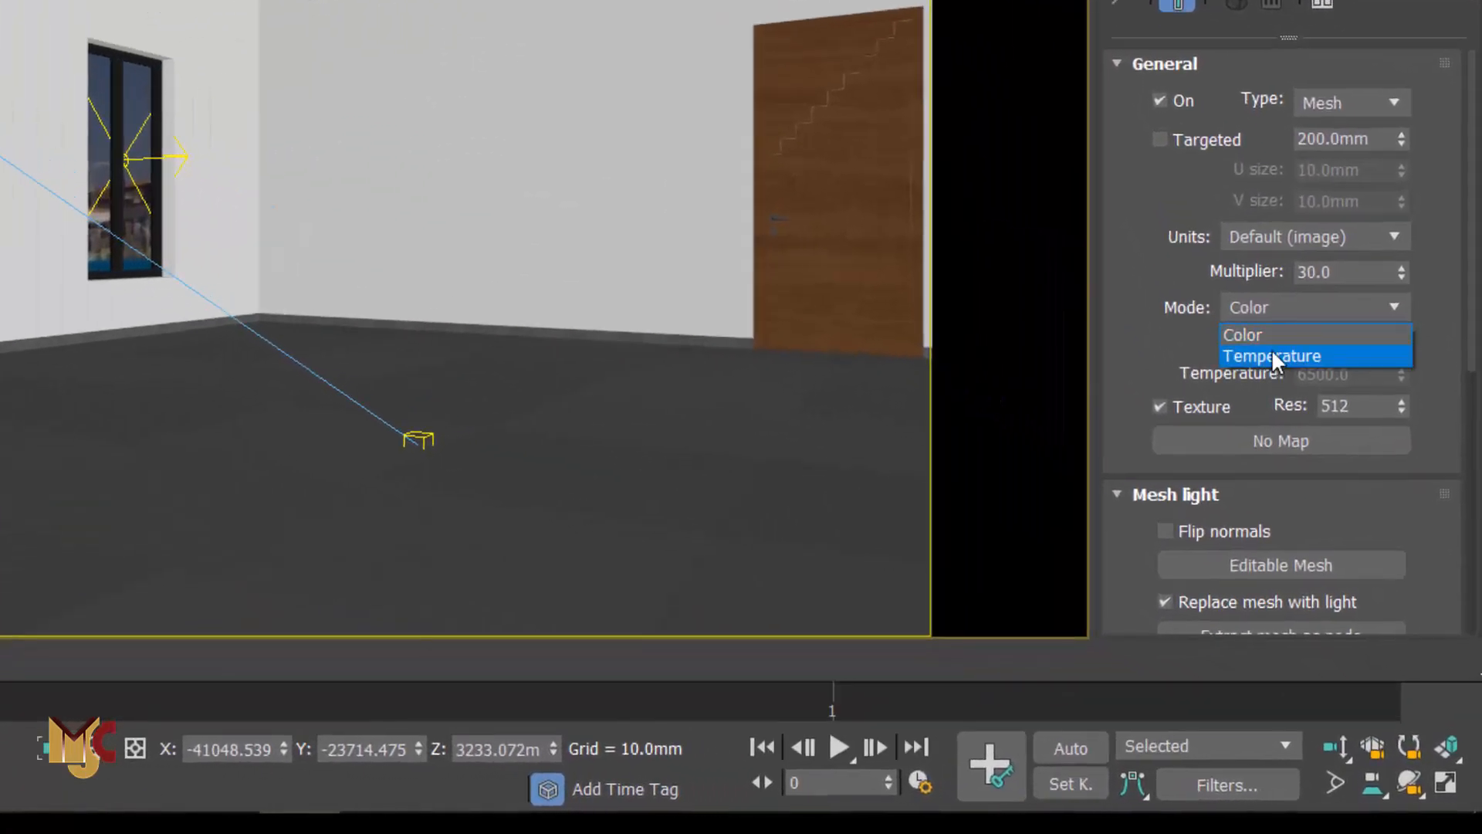
# Step: Set the selected ceiling mesh light's colour mode to Temperature with a value of 3000
pyautogui.click(1358, 539)
pyautogui.doubleClick(1363, 377)
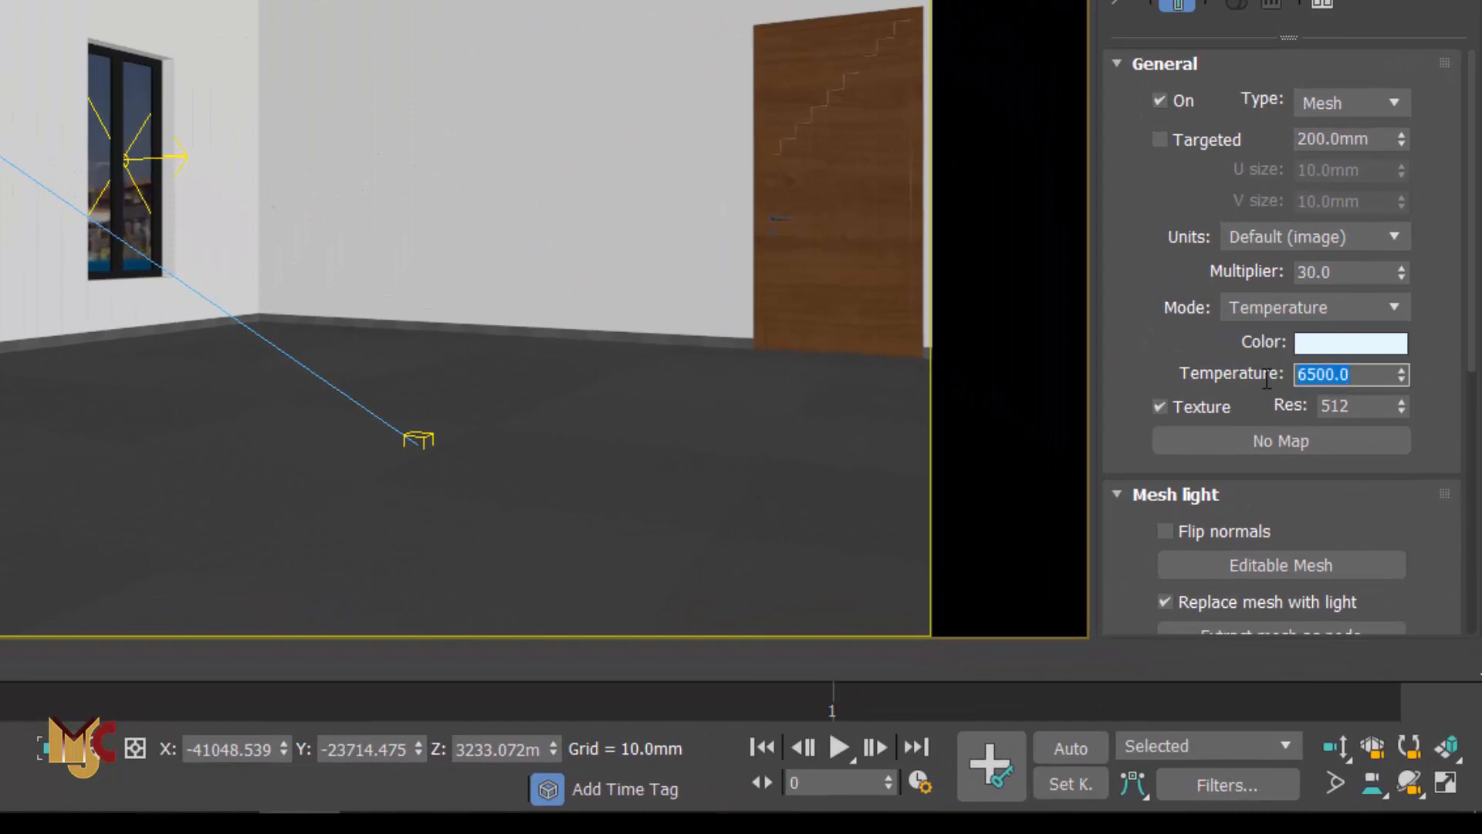
pyautogui.write('3000')
pyautogui.click(1359, 406)
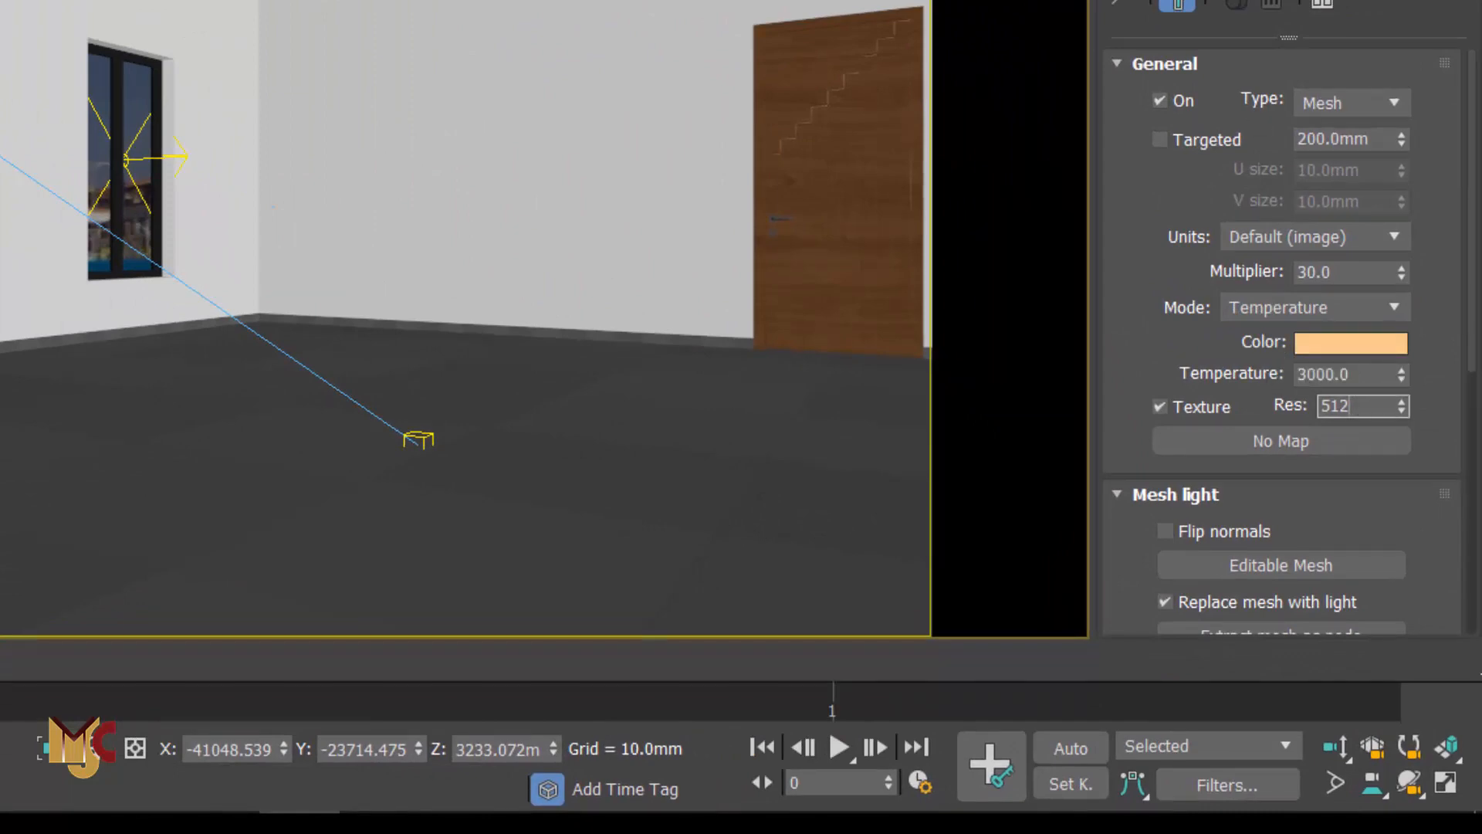
pyautogui.click(1270, 144)
# Step: Open the V-Ray Frame Buffer and render the interior view
pyautogui.rightClick(471, 8)
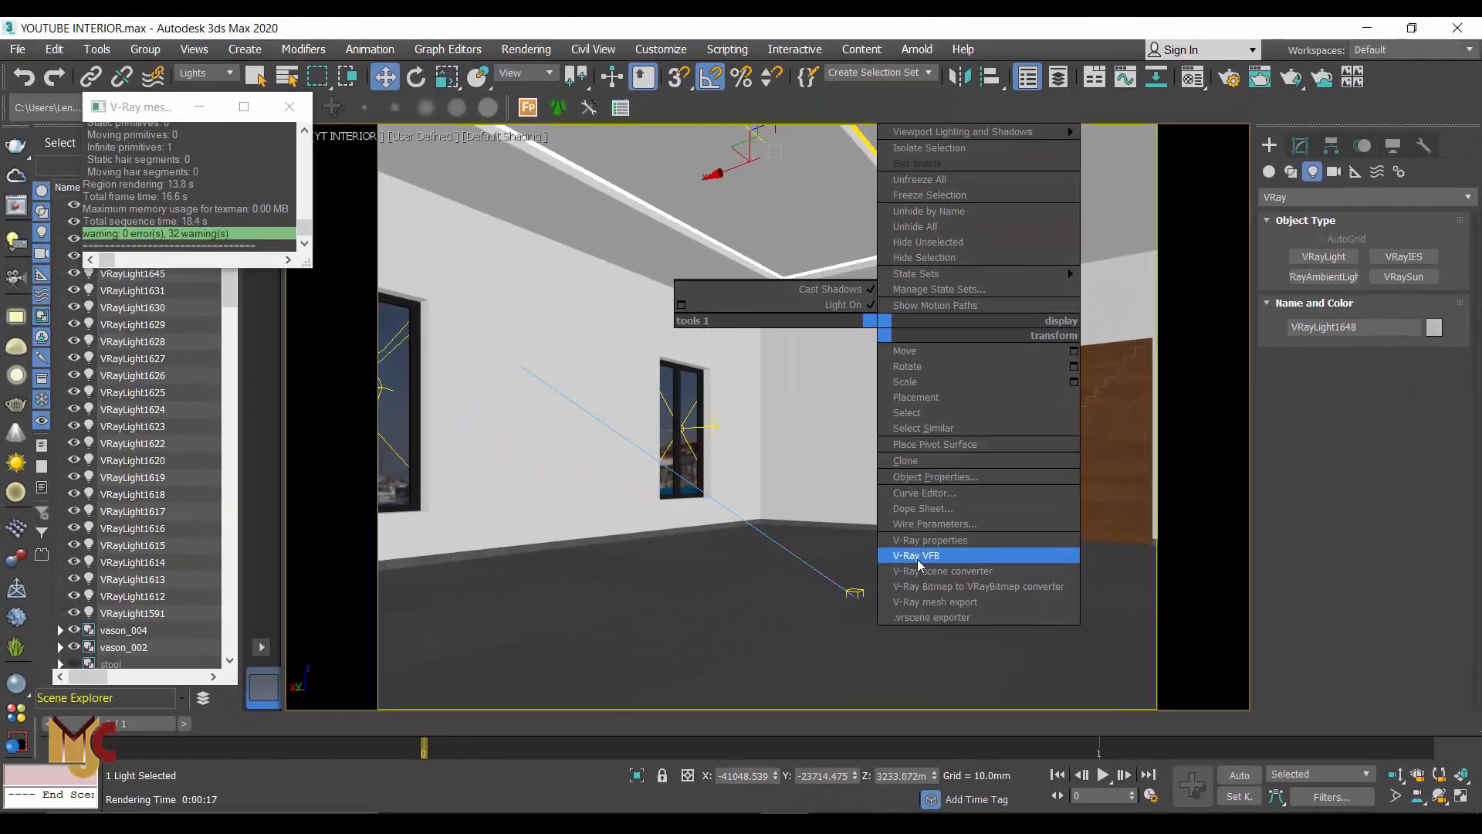
pyautogui.click(918, 558)
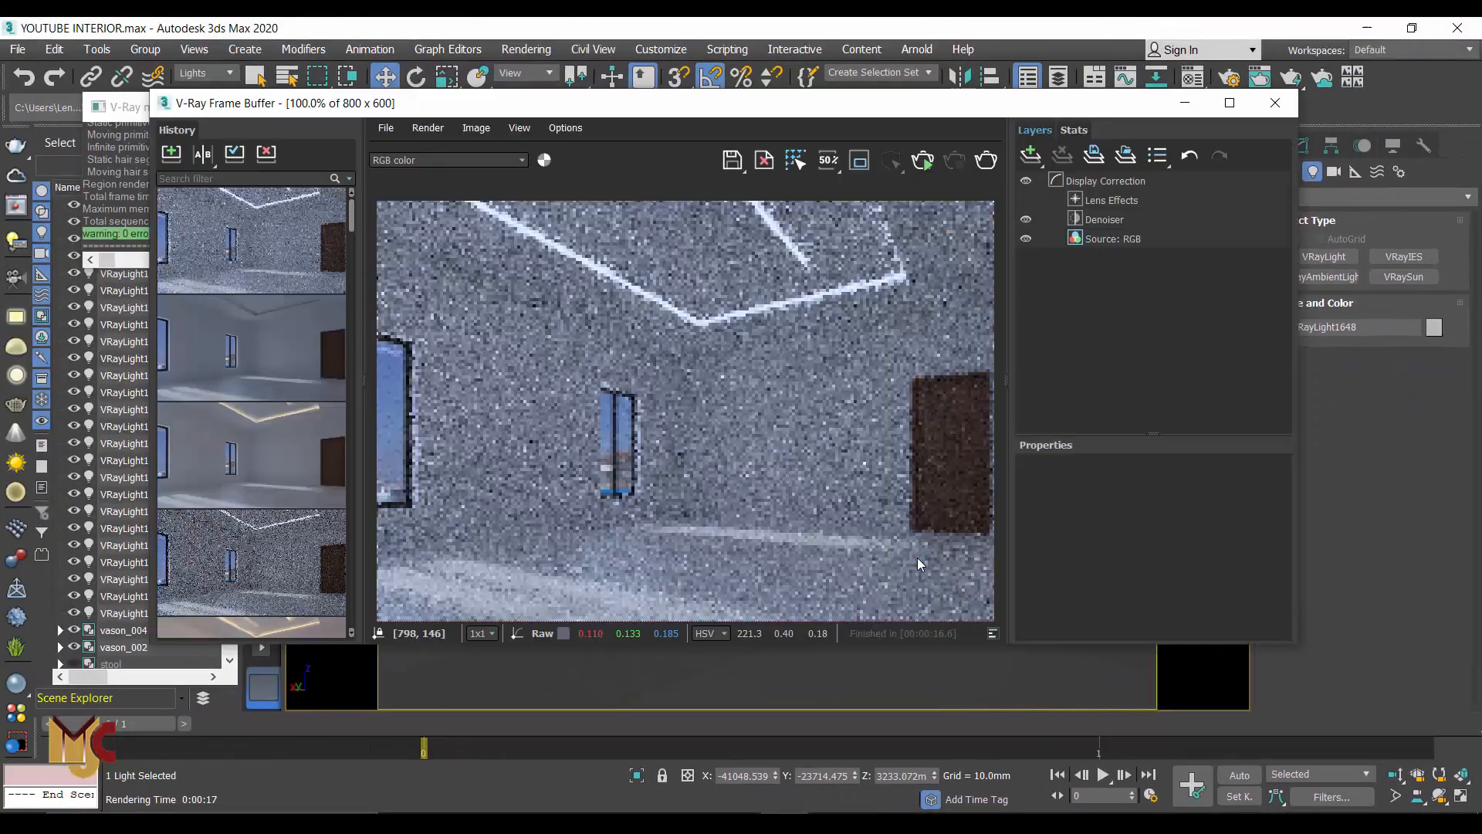
pyautogui.click(987, 168)
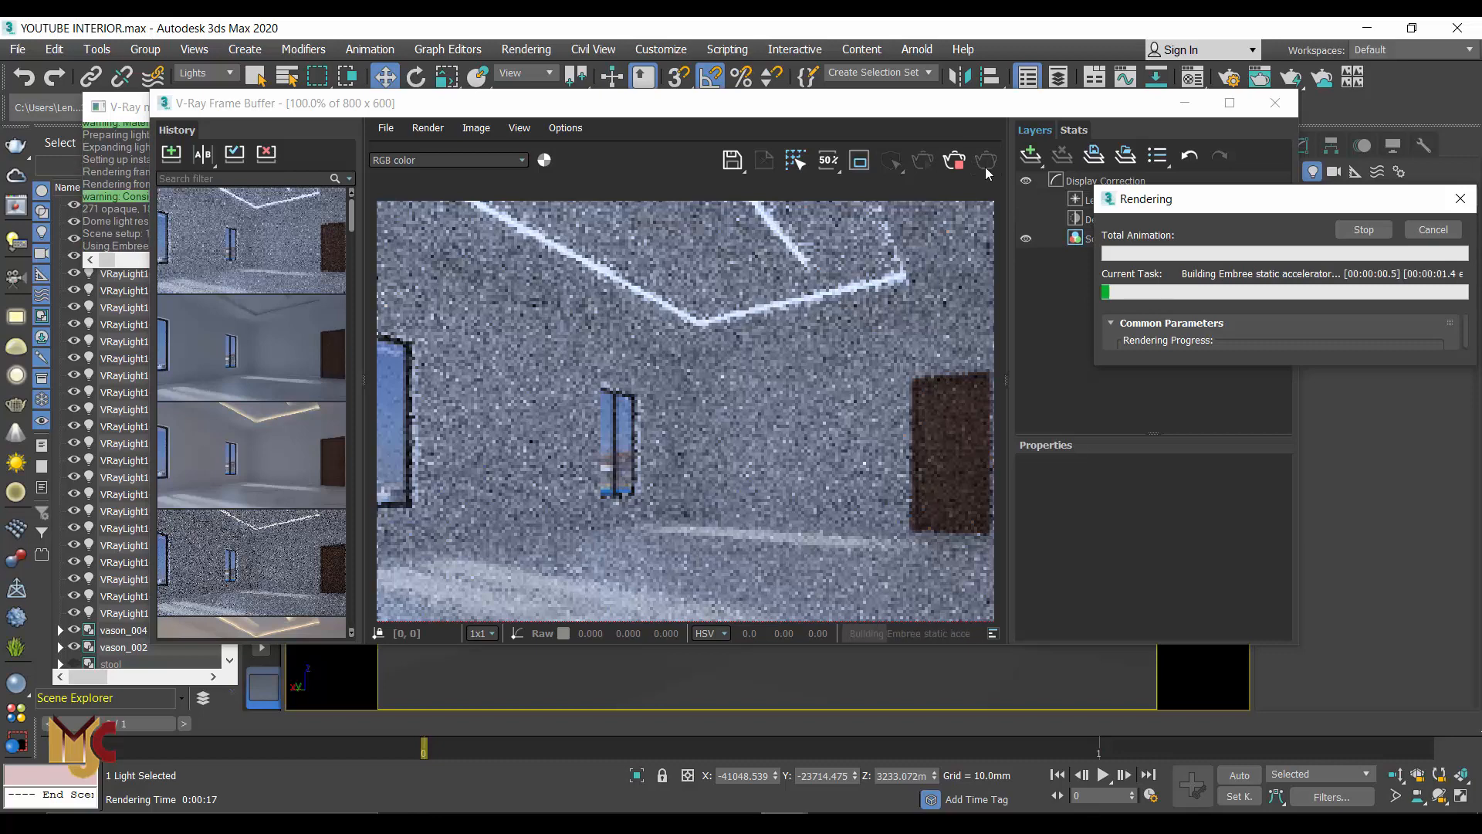
# Step: Examine the glow and visible edges of the ceiling light strips in the render up close, then minimize the frame buffer
pyautogui.scroll(5, 801, 255)
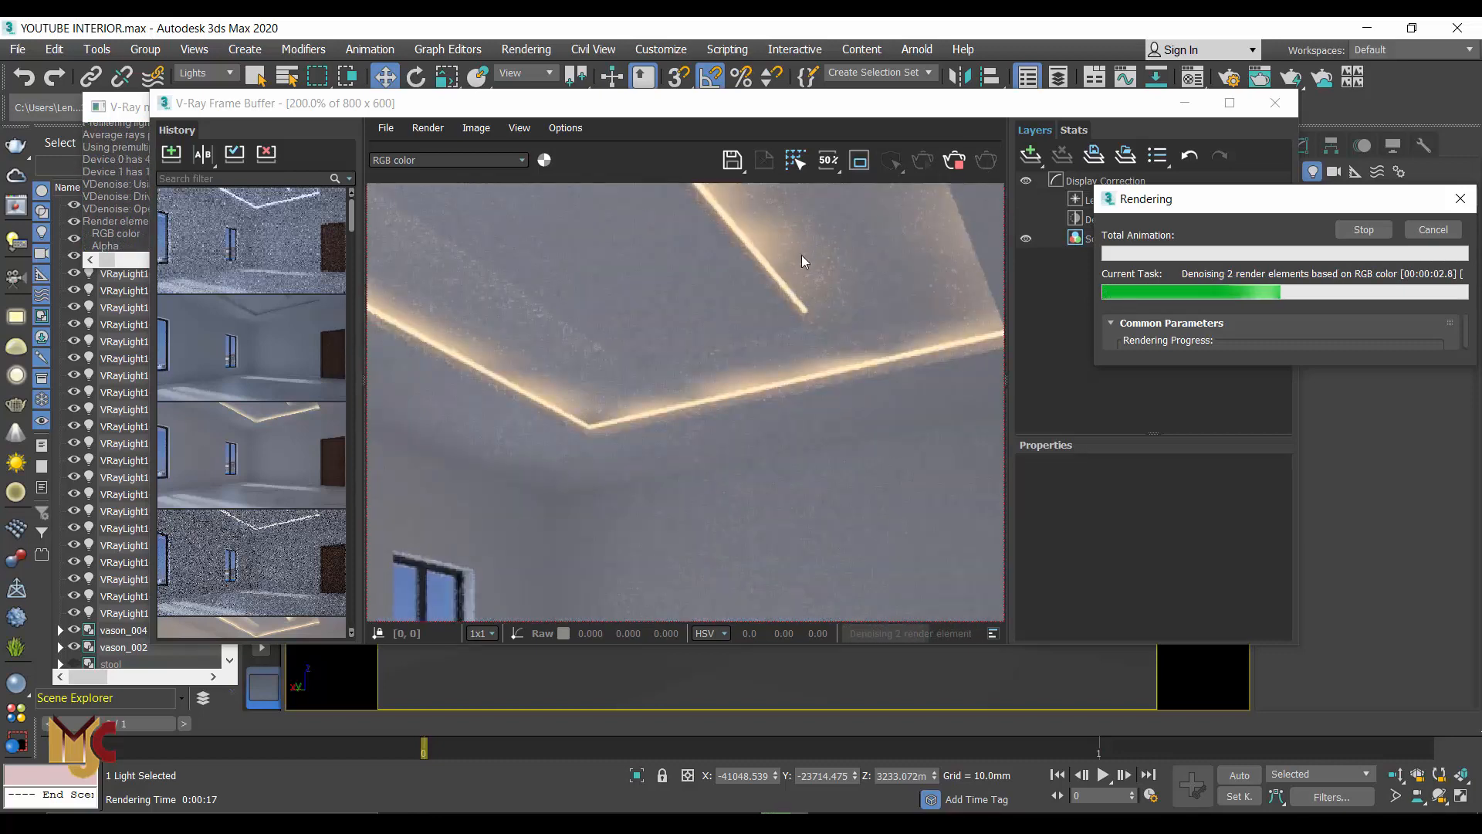
pyautogui.scroll(2, 801, 256)
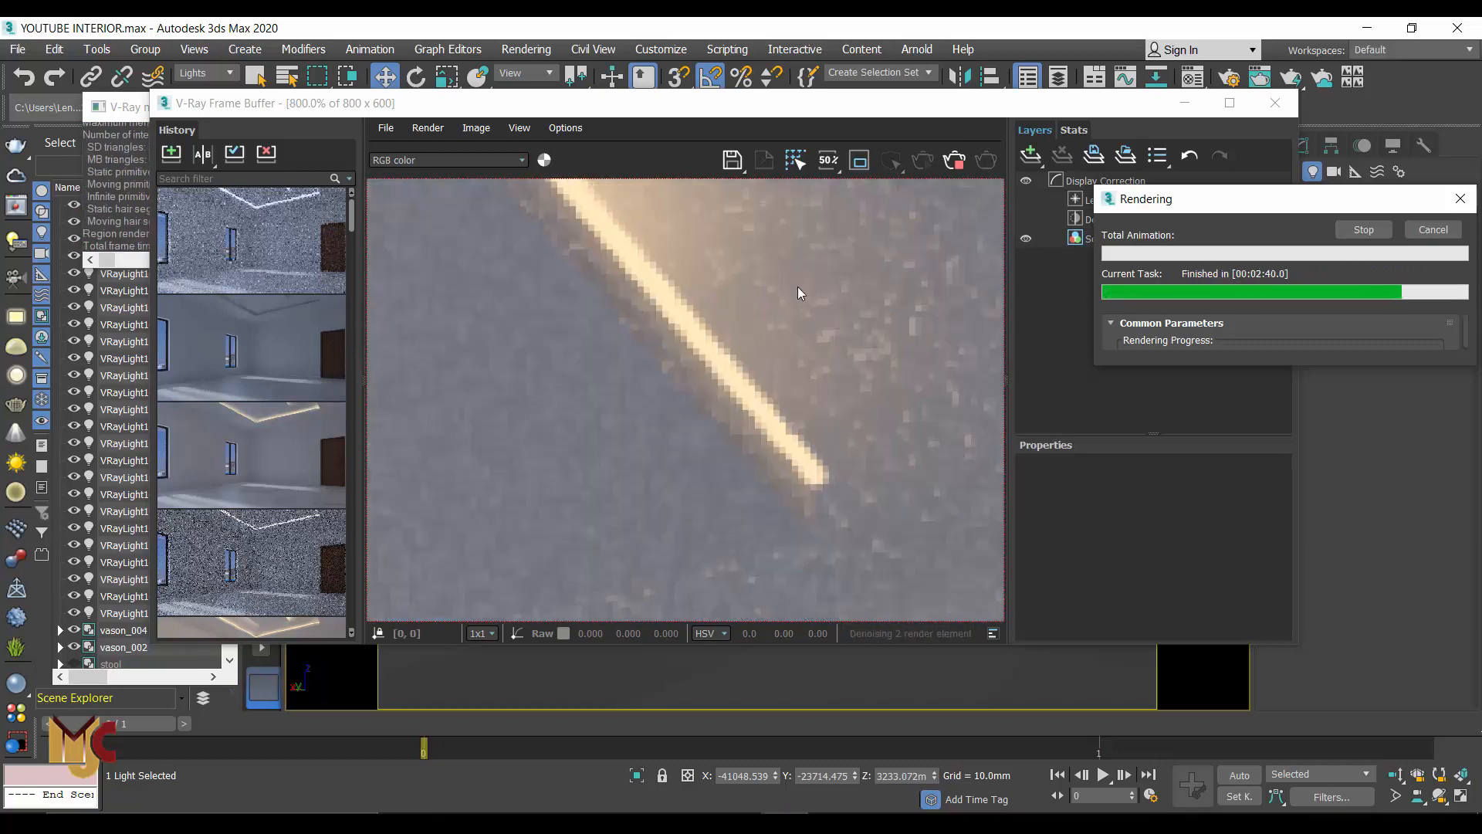
pyautogui.scroll(-3, 798, 288)
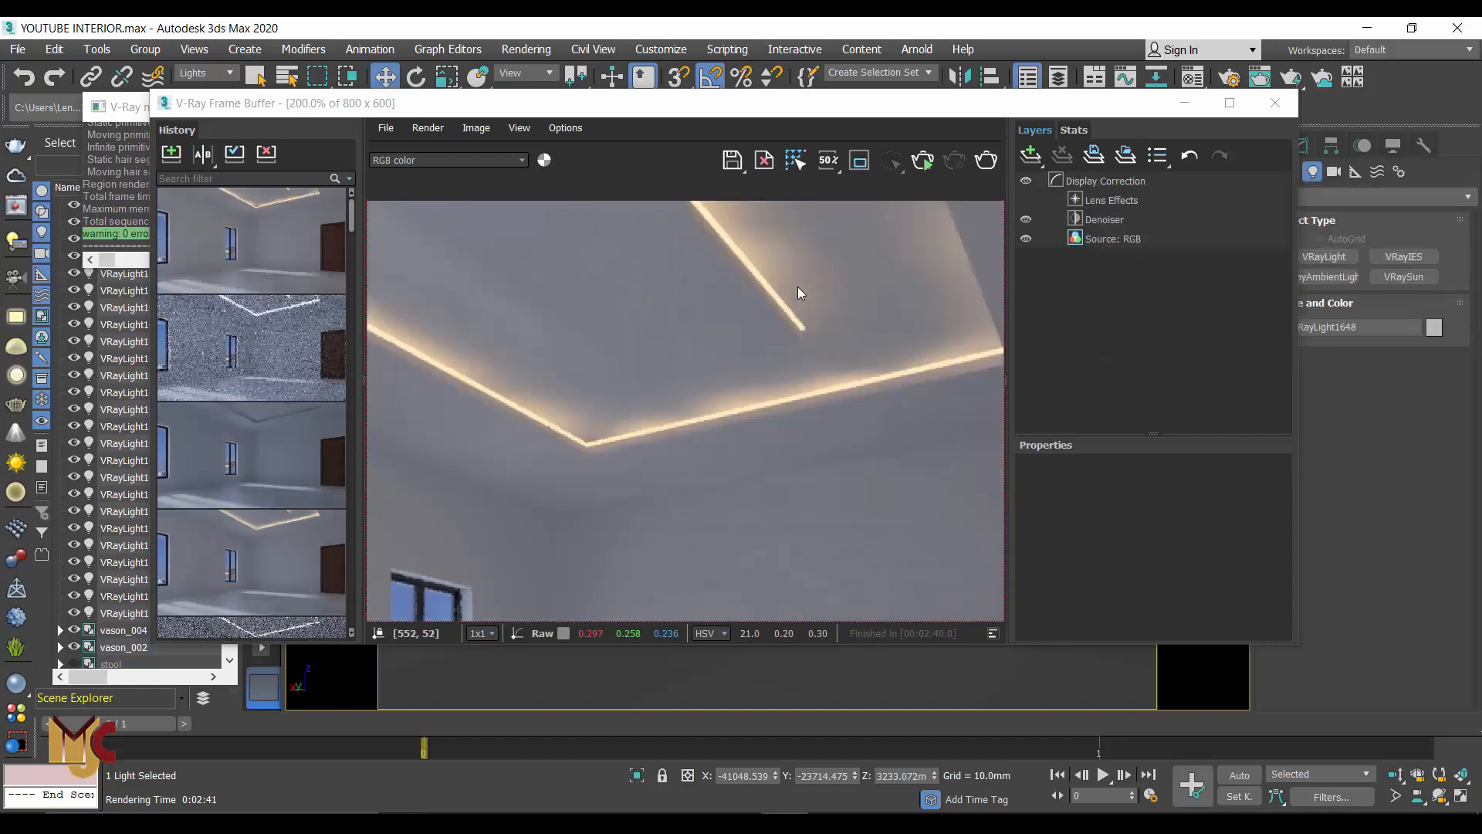
pyautogui.scroll(-1, 798, 289)
pyautogui.scroll(2, 780, 259)
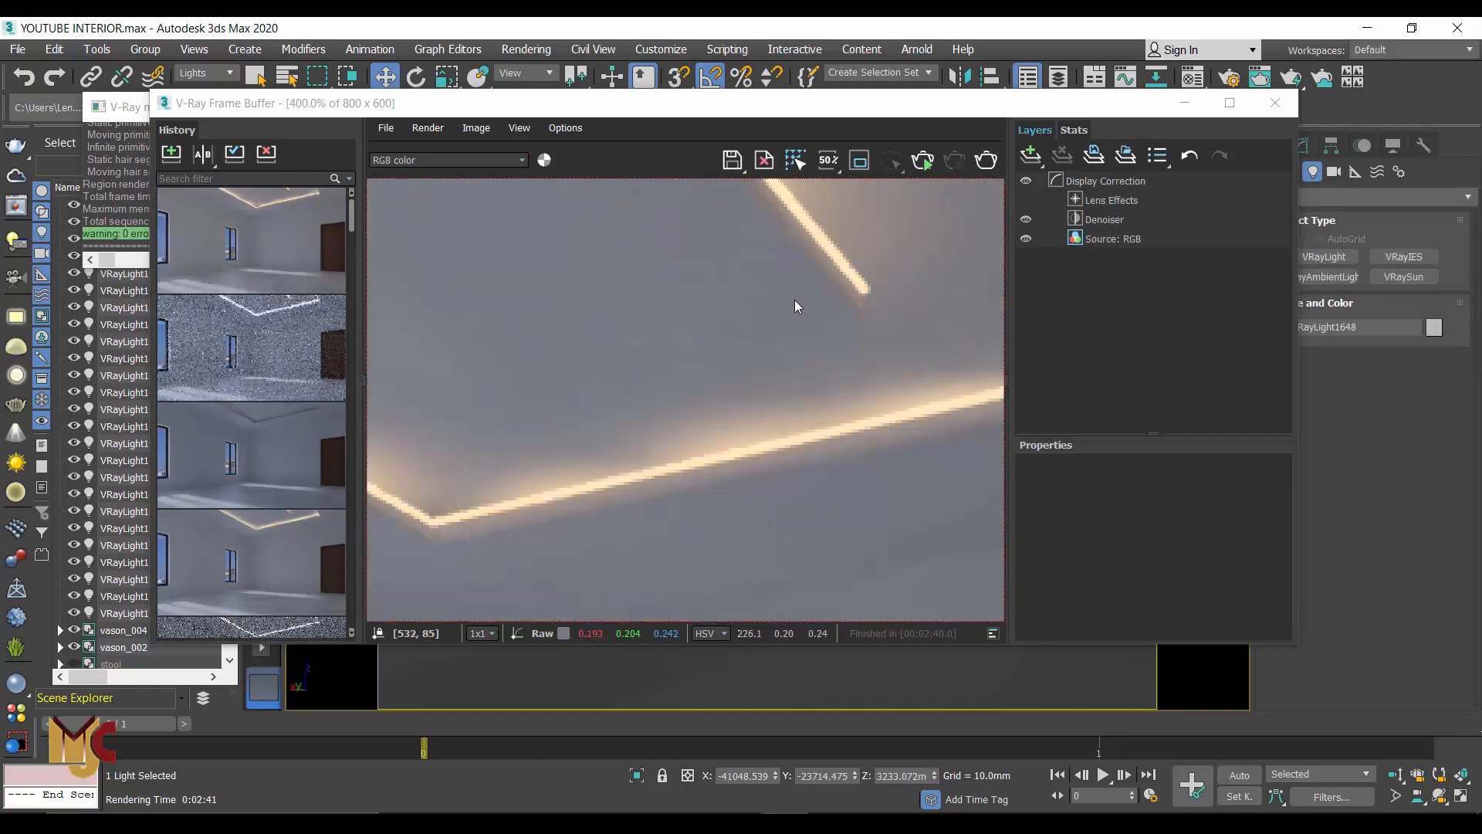
pyautogui.scroll(-1, 795, 301)
pyautogui.scroll(-1, 794, 302)
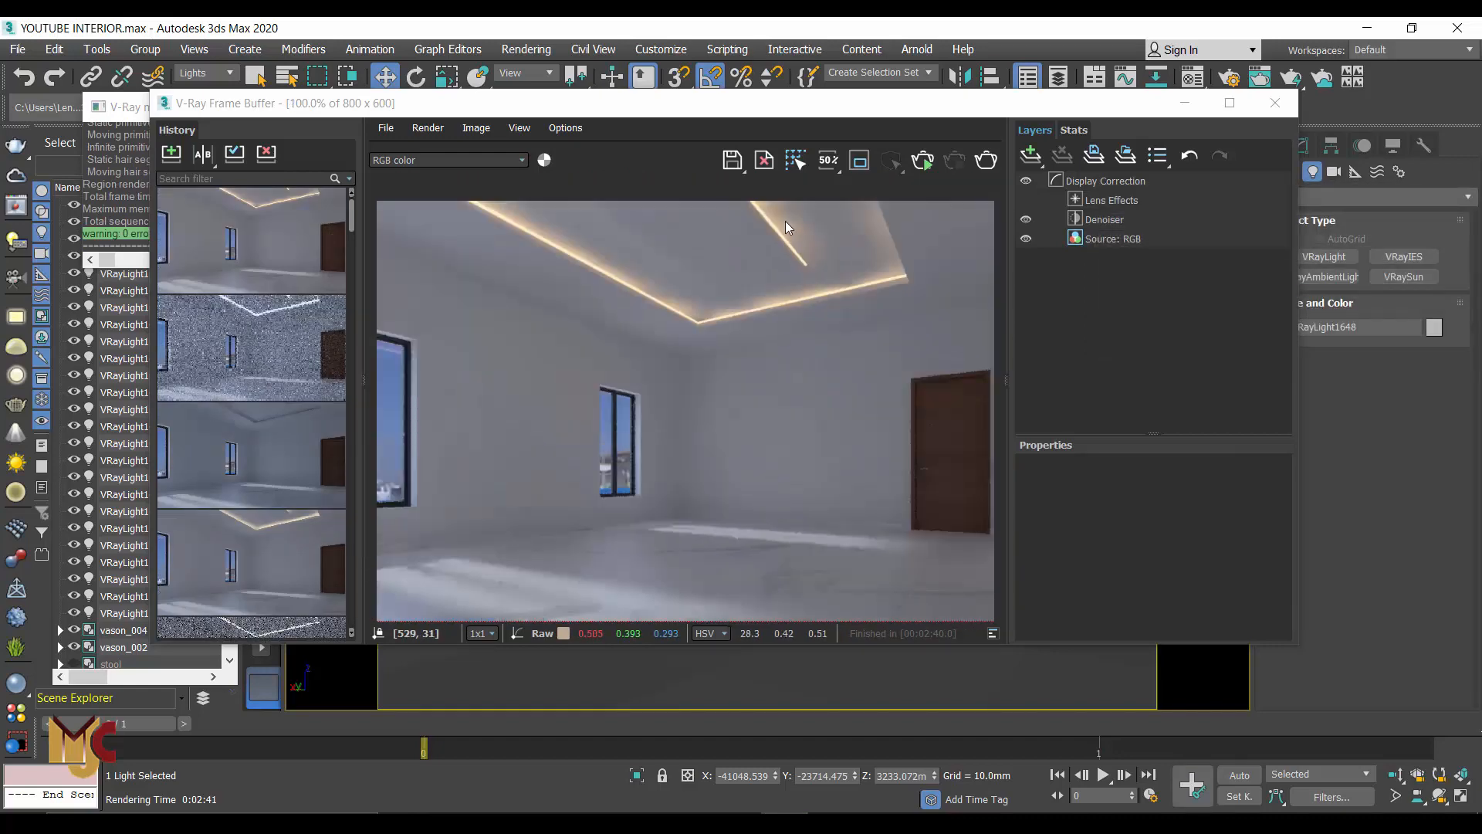
pyautogui.scroll(1, 785, 220)
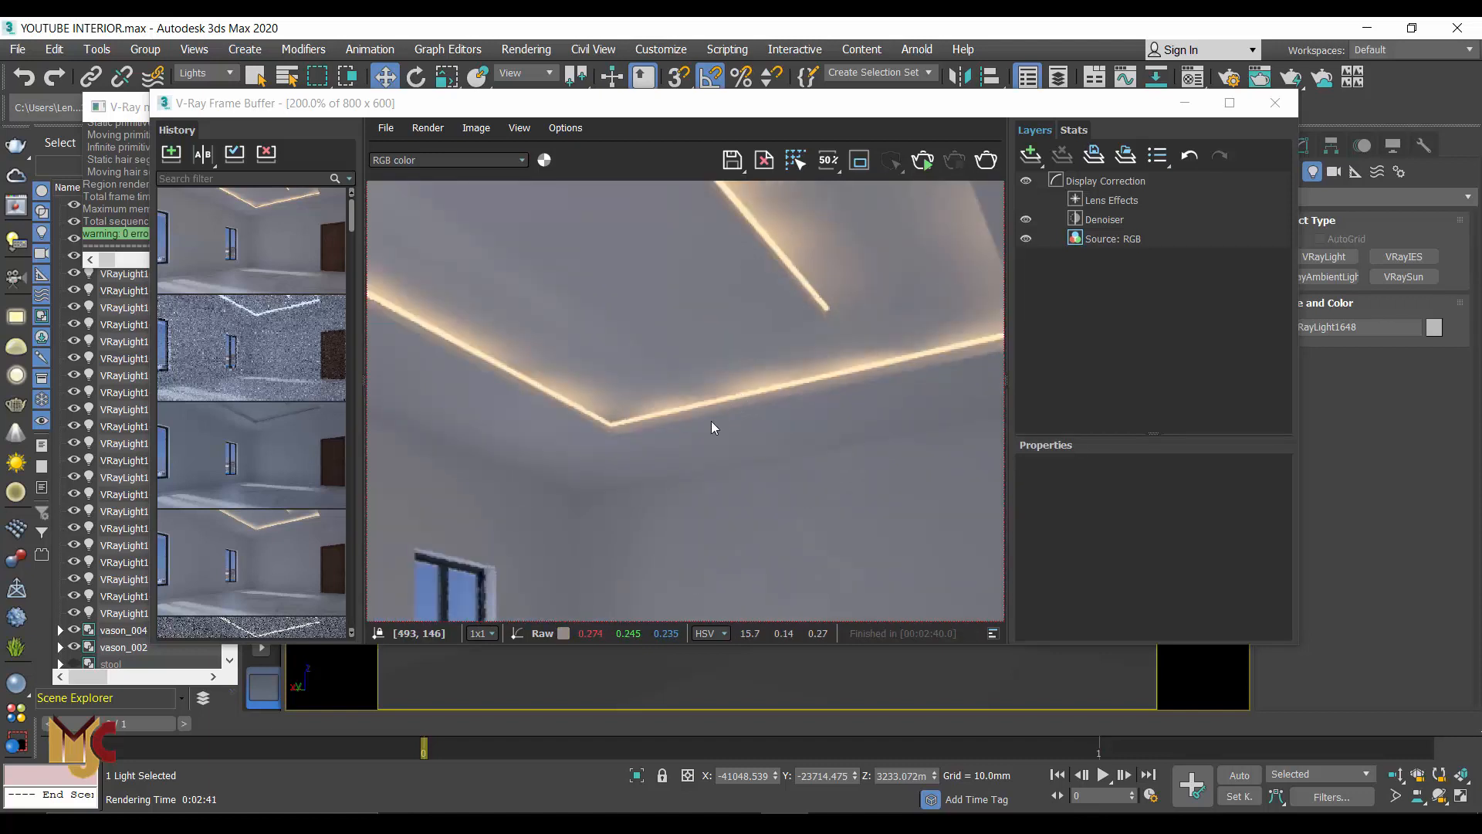
pyautogui.scroll(-1, 688, 436)
pyautogui.scroll(2, 819, 248)
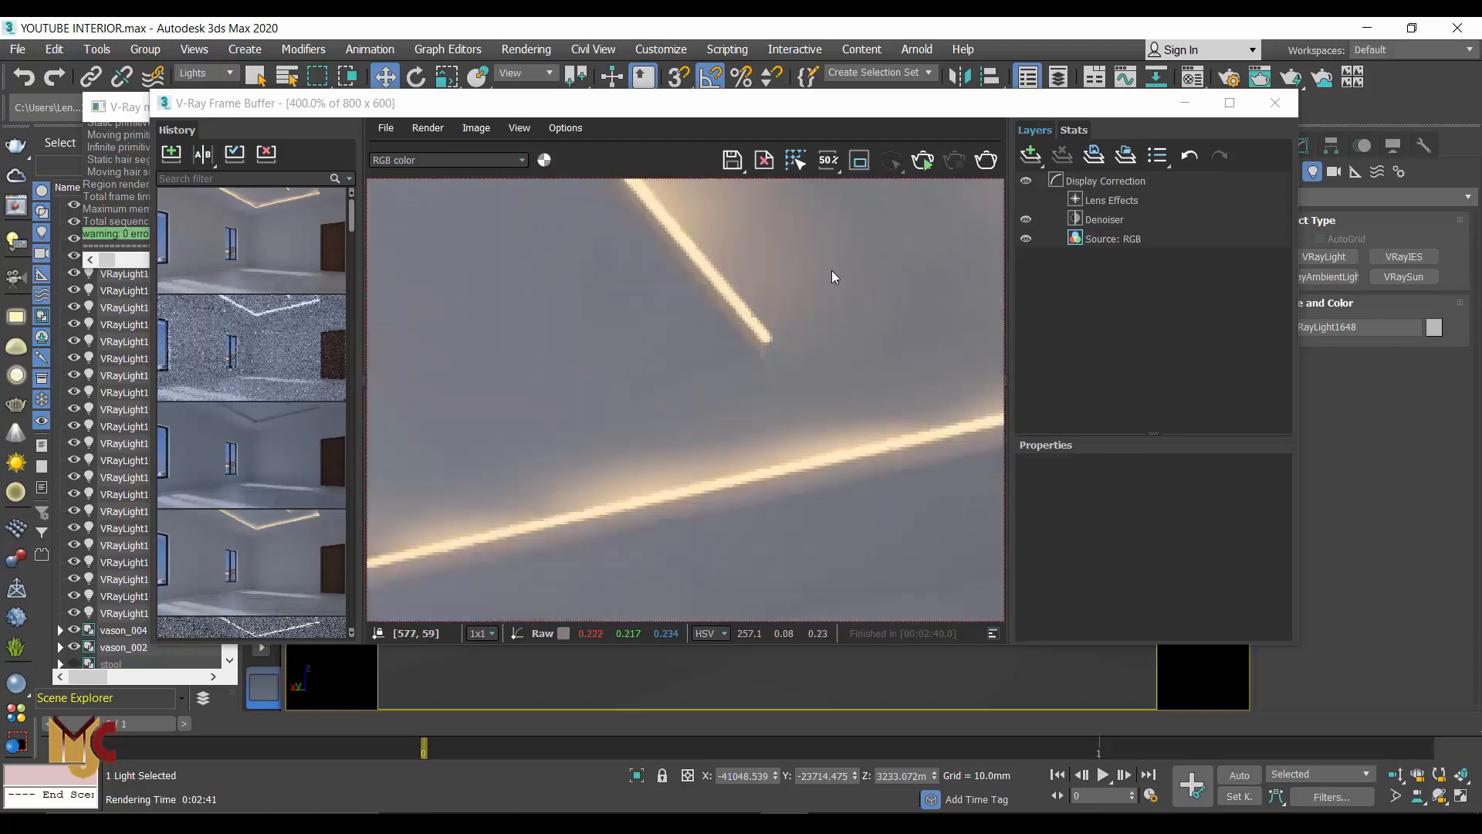
pyautogui.scroll(-2, 771, 386)
pyautogui.scroll(2, 903, 267)
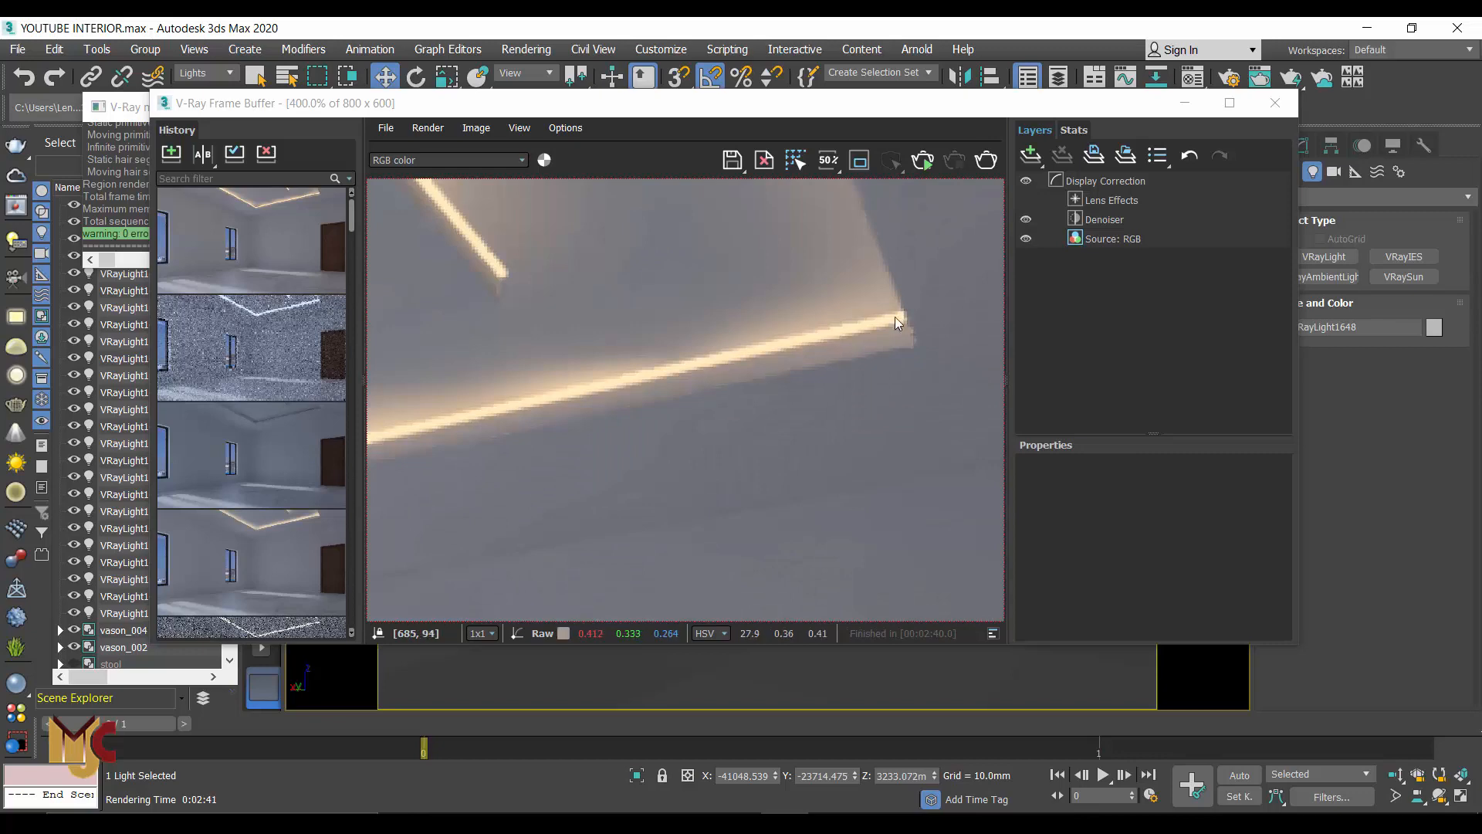
pyautogui.scroll(-2, 895, 316)
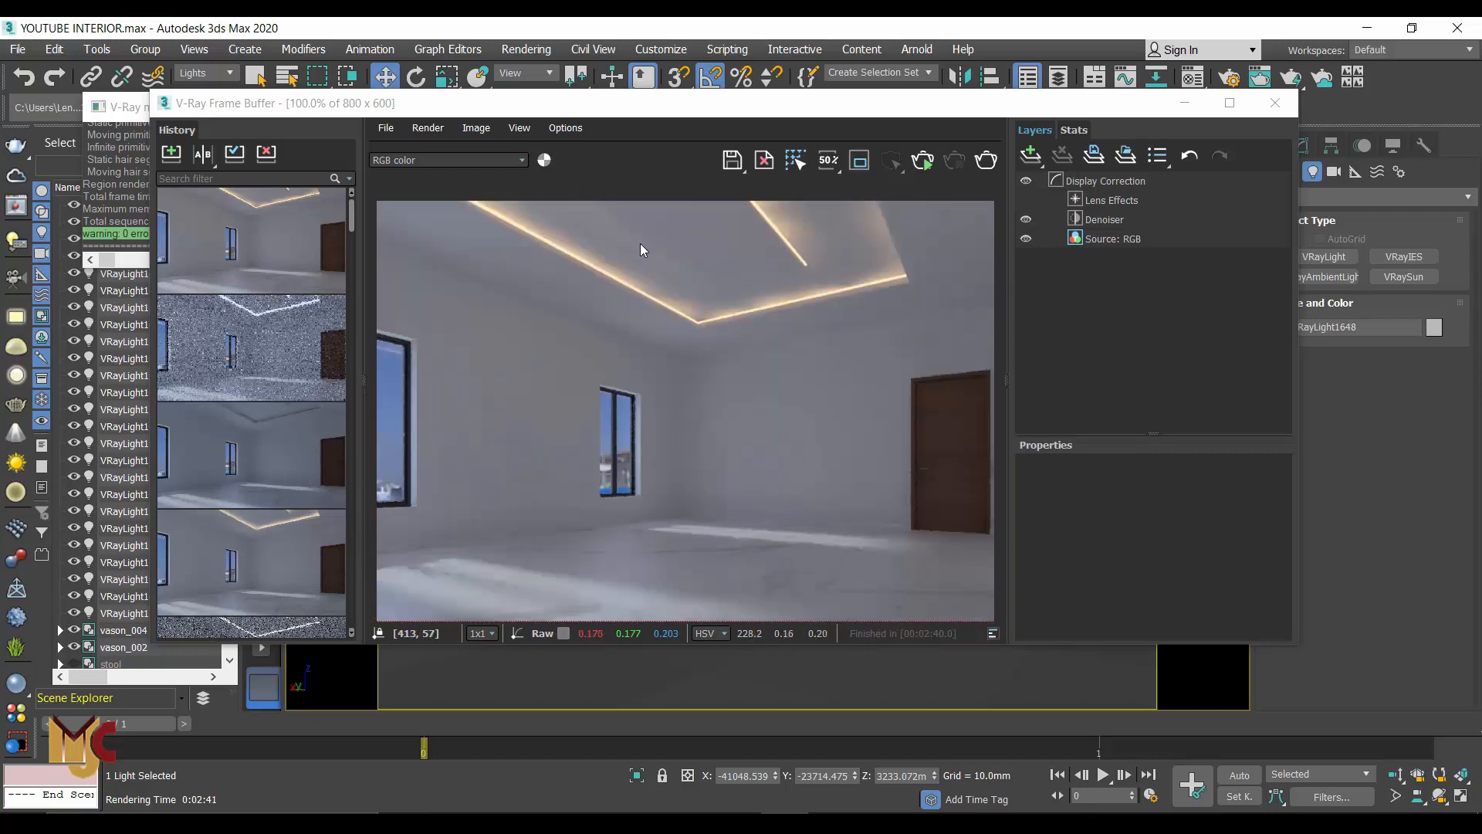
pyautogui.click(1185, 103)
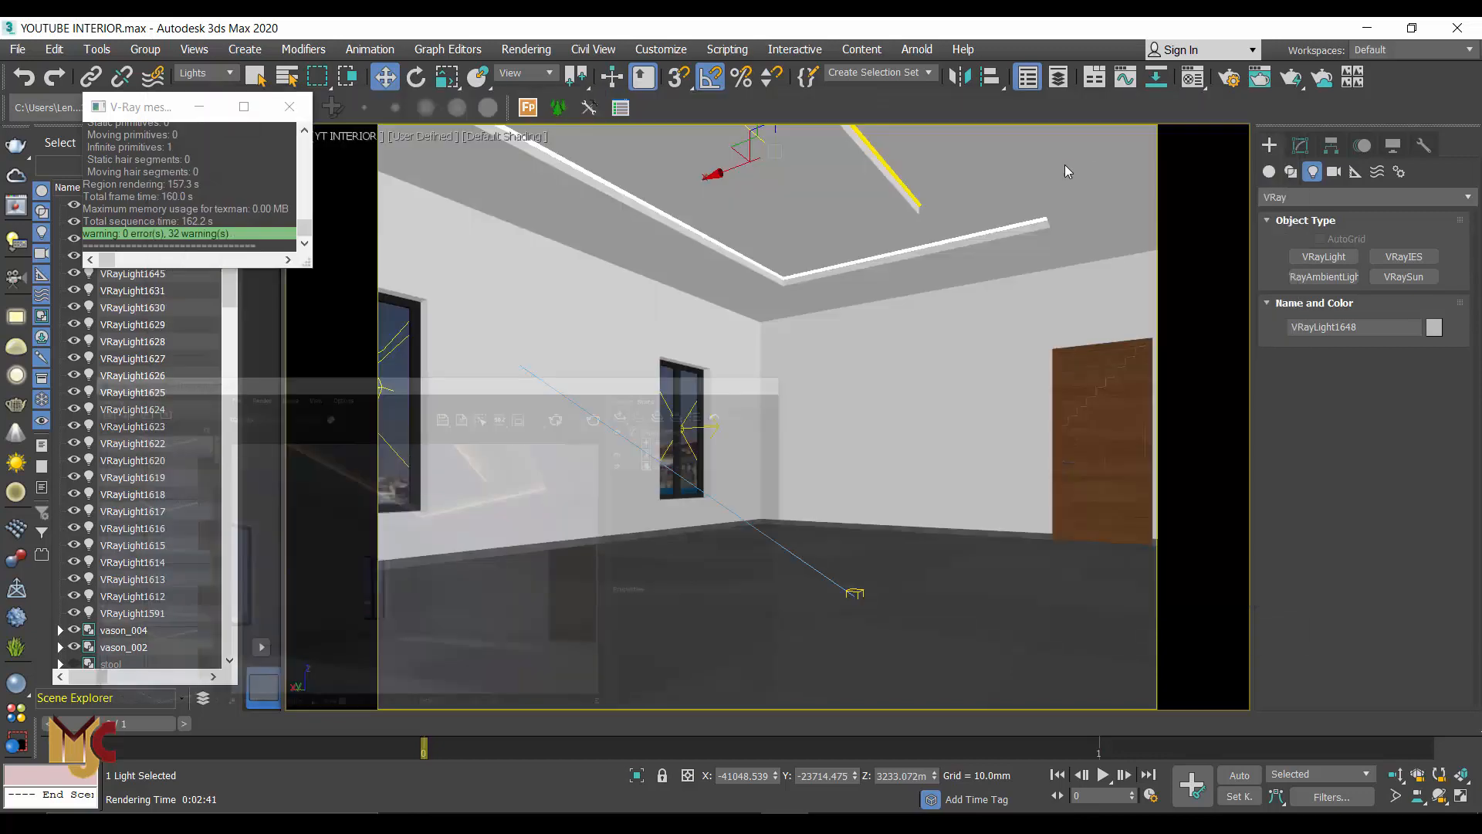
# Step: Enable the Invisible option on both ceiling strip mesh lights
pyautogui.click(908, 197)
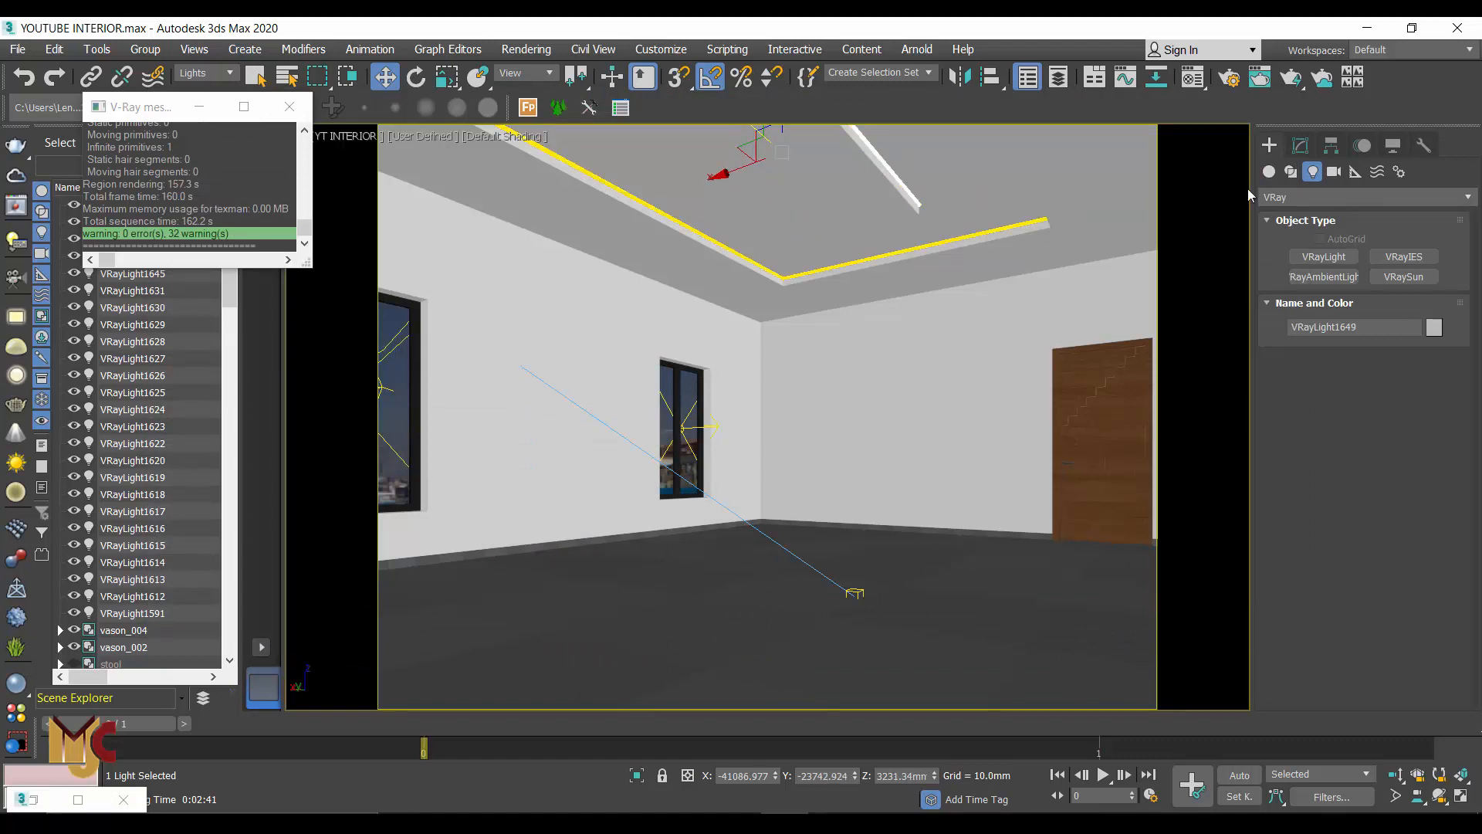
pyautogui.click(1301, 146)
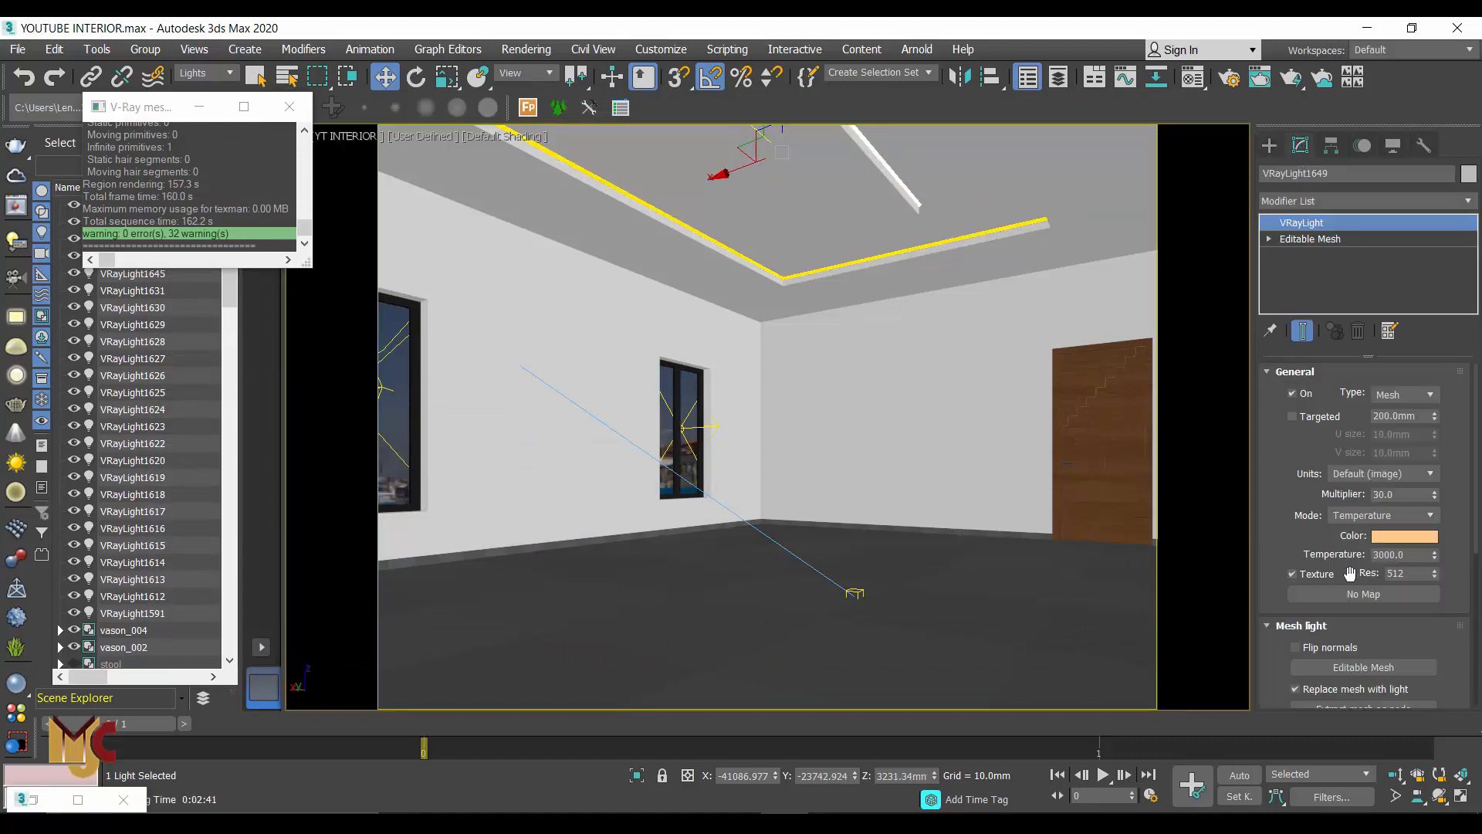
pyautogui.scroll(-5, 1476, 478)
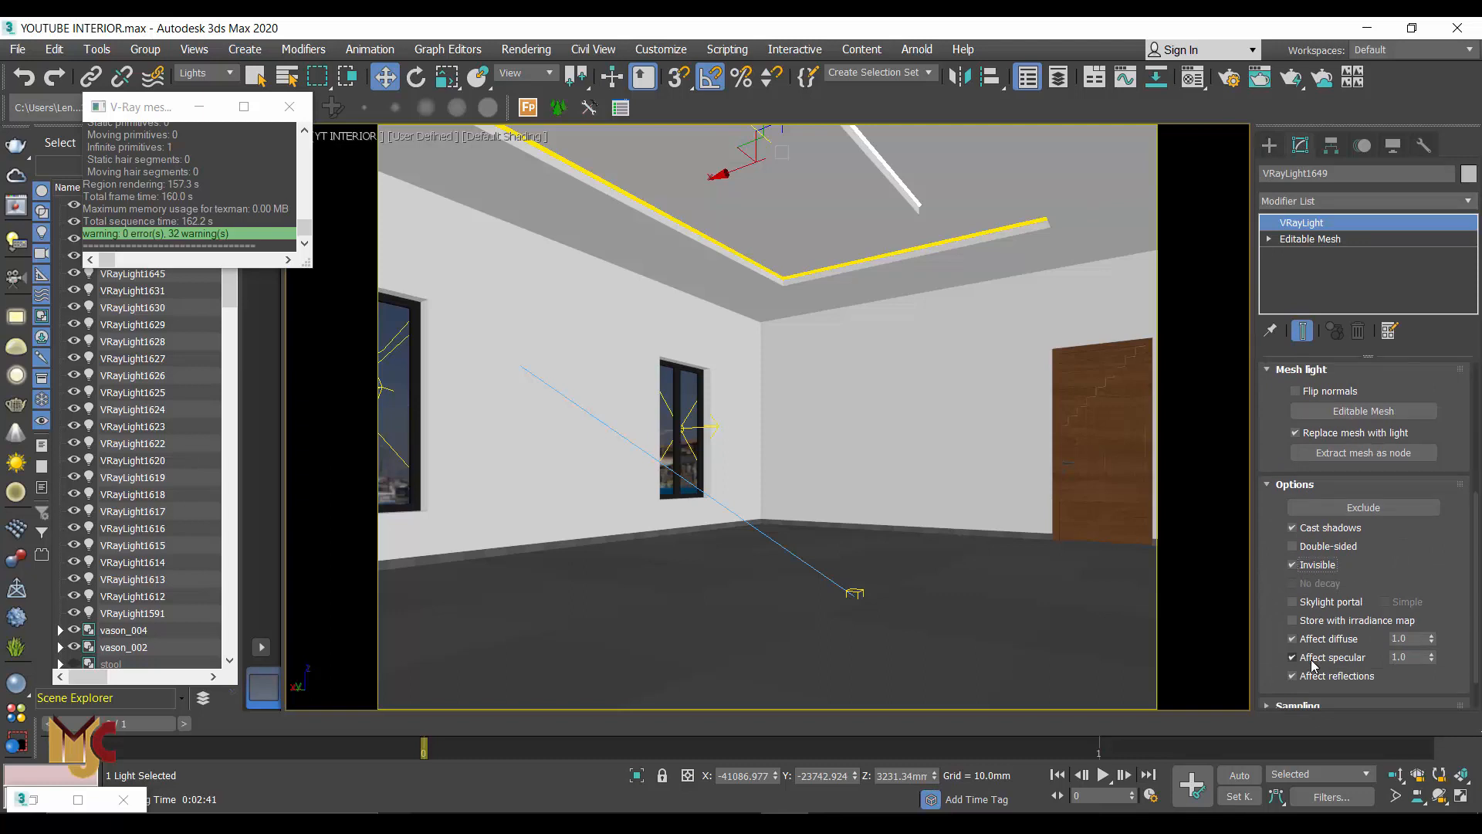
pyautogui.click(1003, 228)
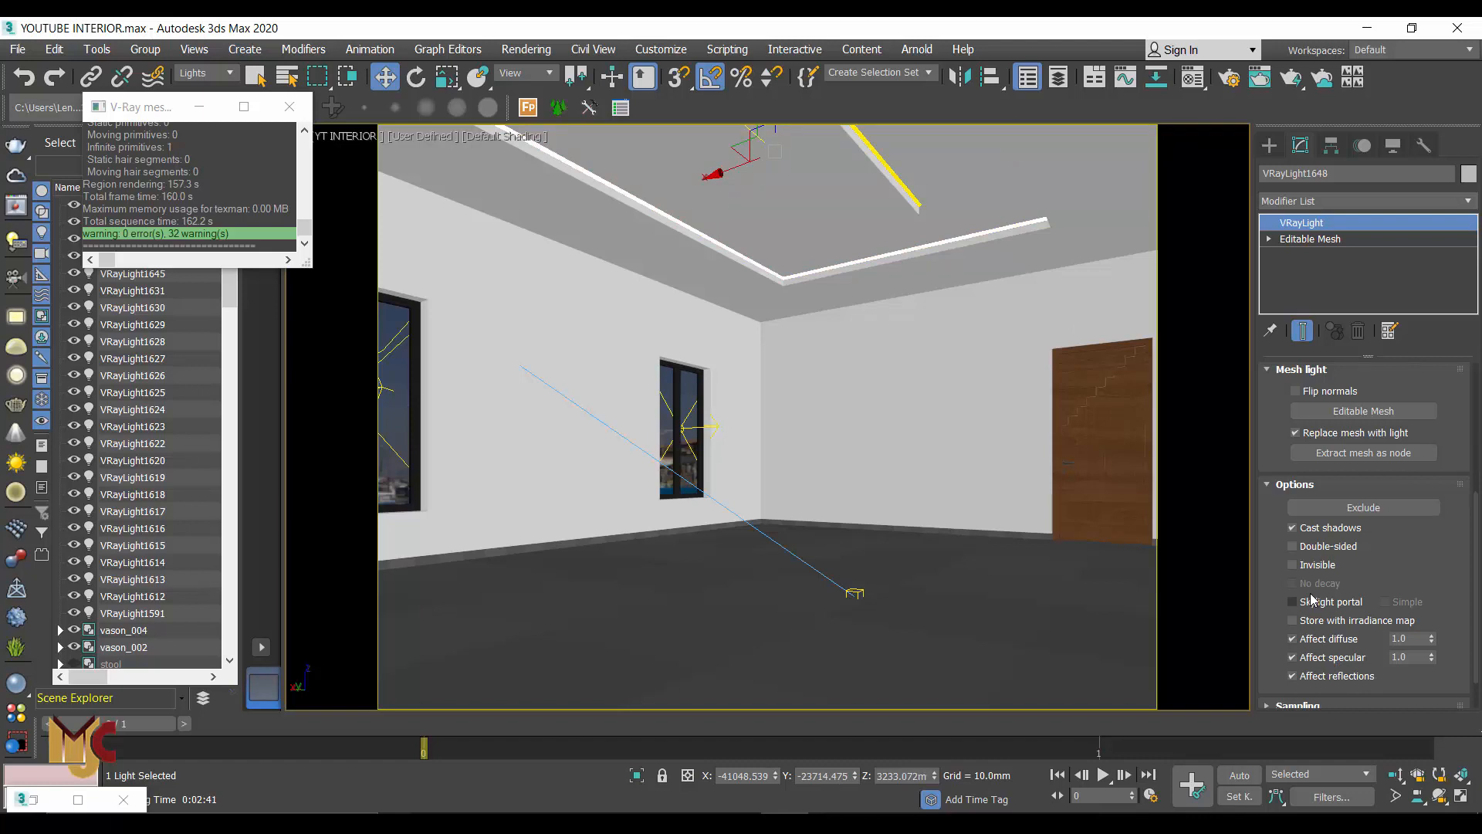
pyautogui.click(1294, 565)
pyautogui.click(1271, 145)
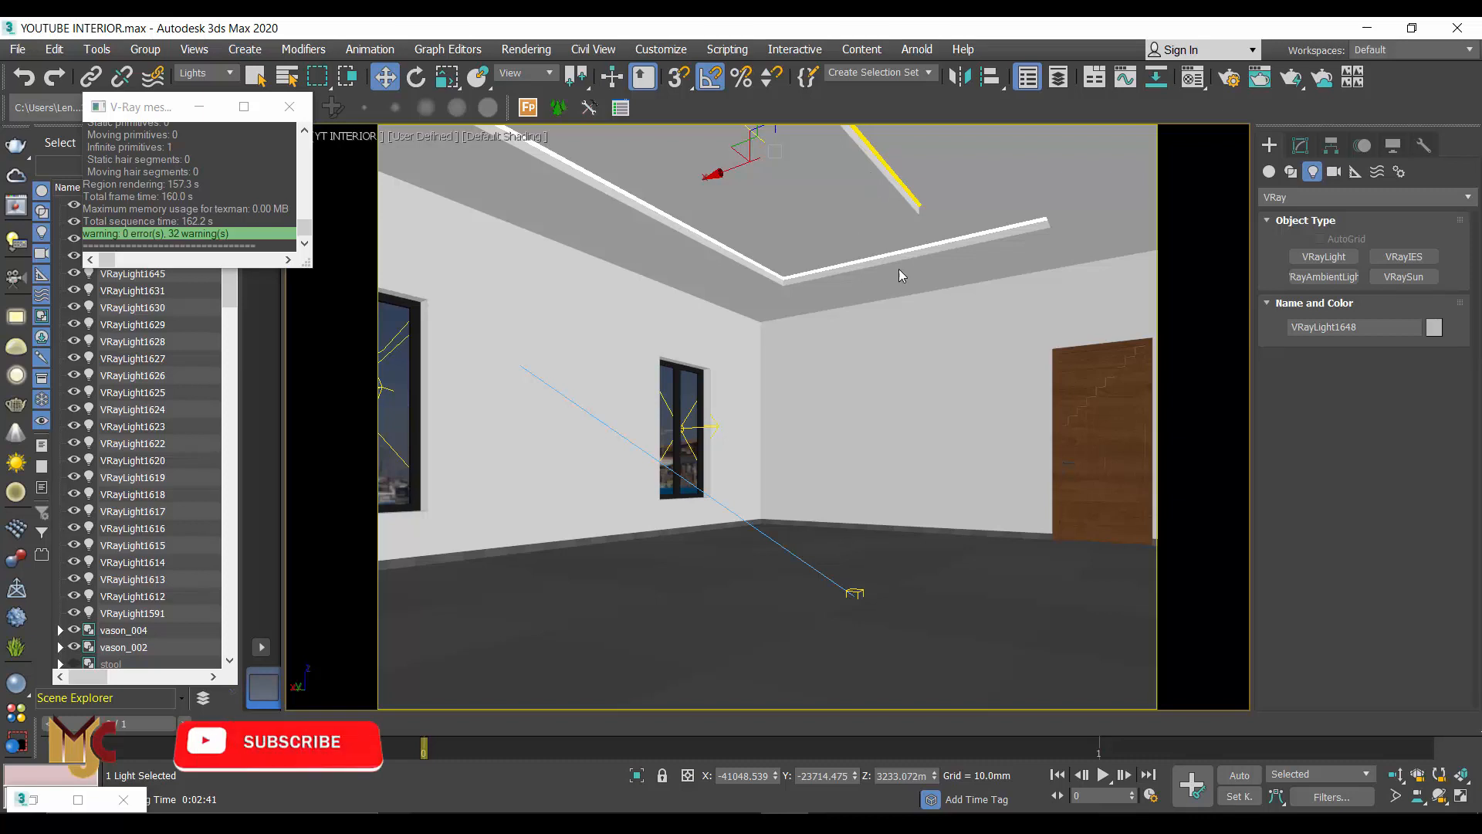
# Step: Restore the V-Ray Frame Buffer and render a region around the inner strip's end and the adjoining part of the outer strip
pyautogui.rightClick(864, 240)
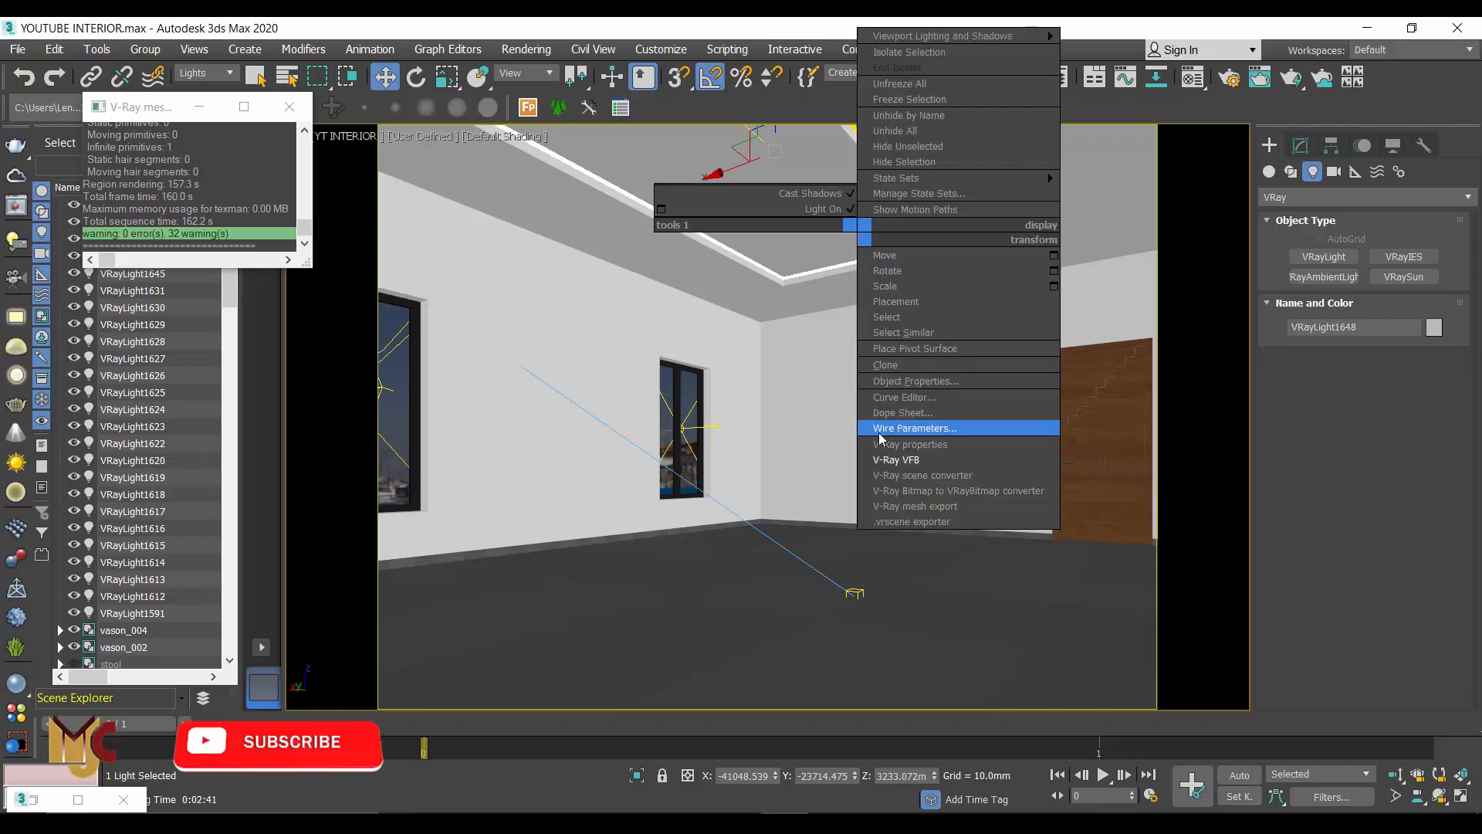
pyautogui.click(886, 462)
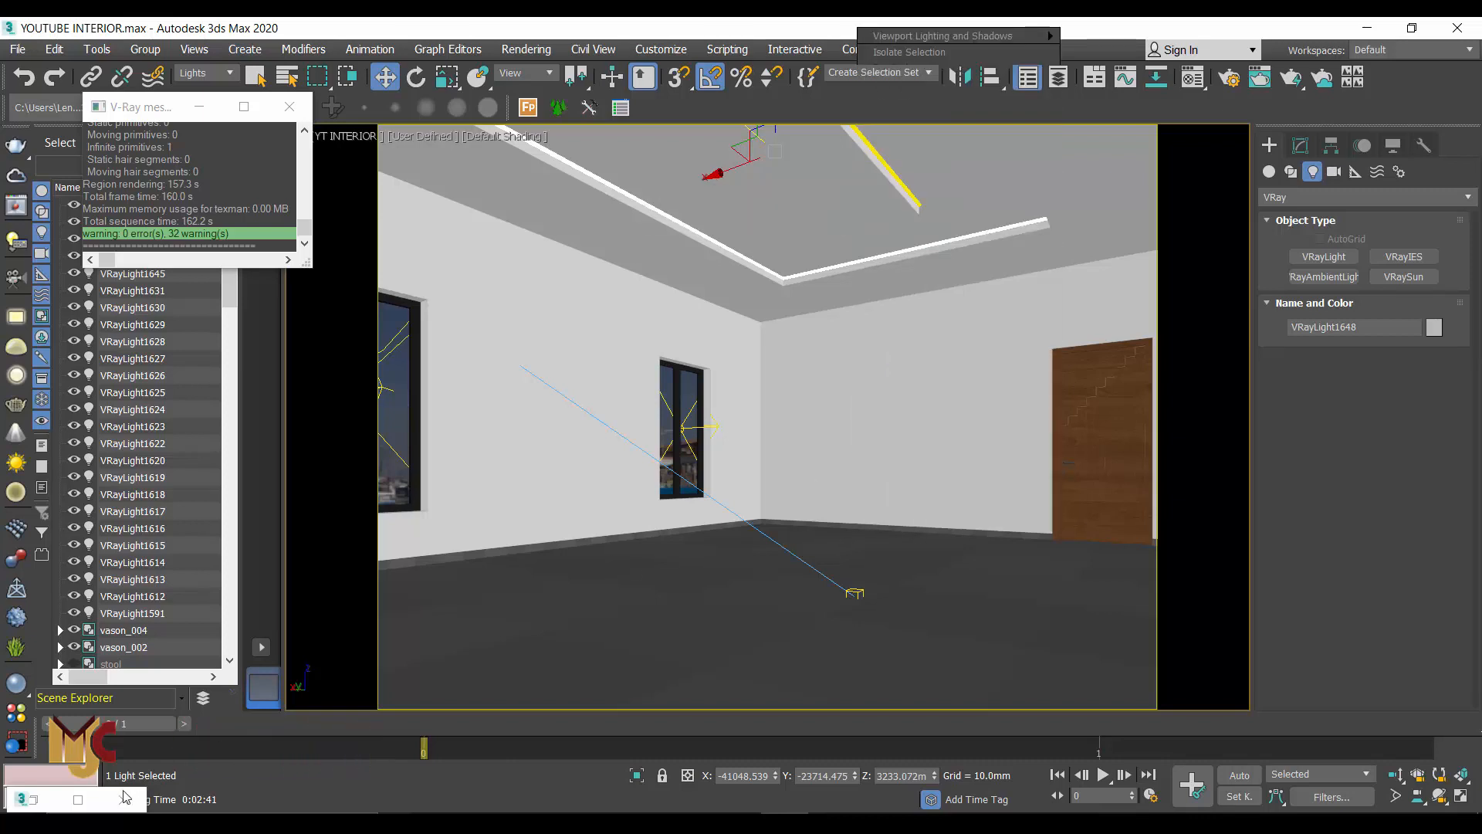
pyautogui.click(78, 799)
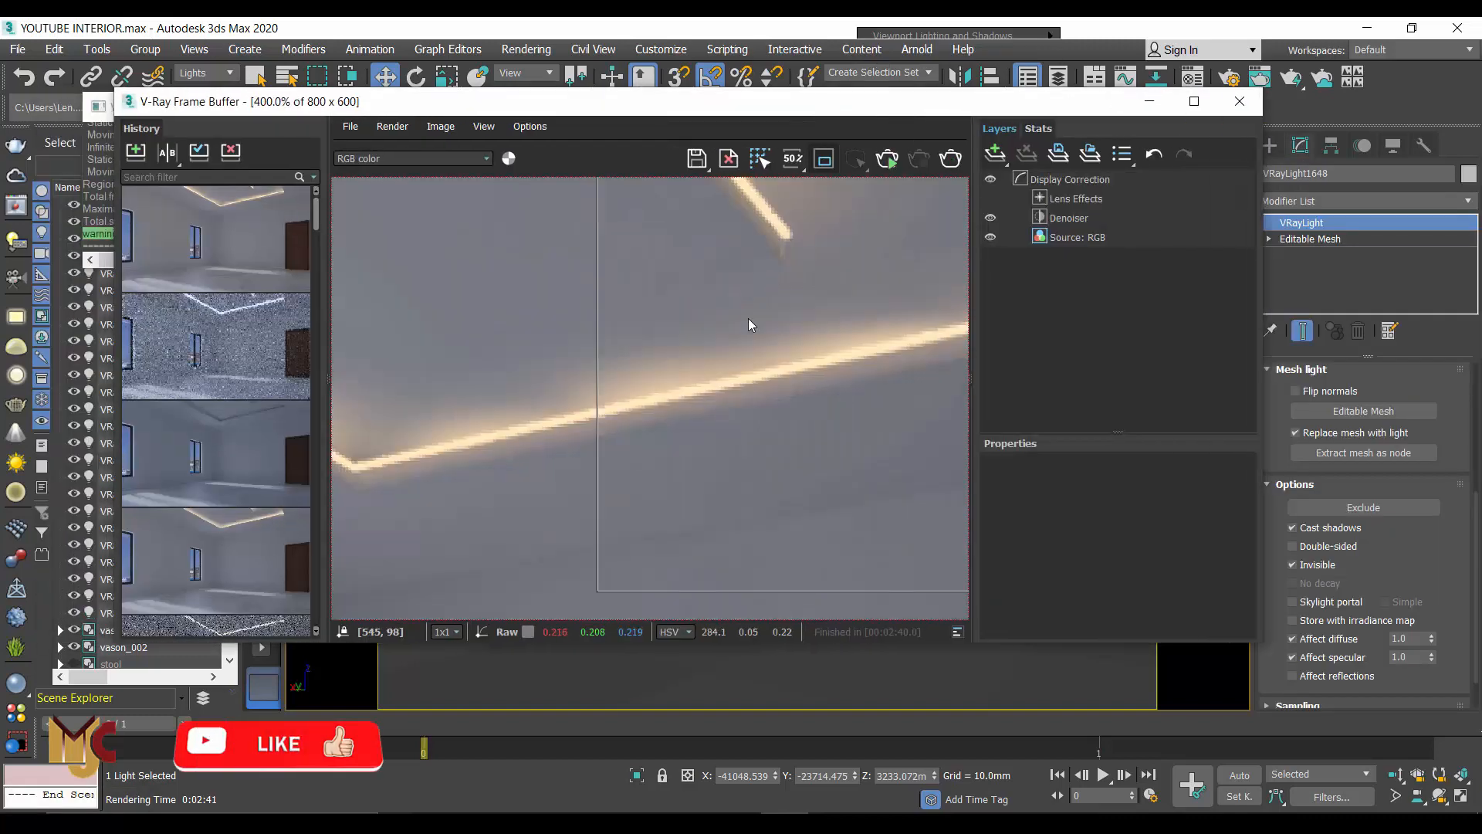
pyautogui.scroll(-2, 748, 318)
pyautogui.scroll(3, 771, 321)
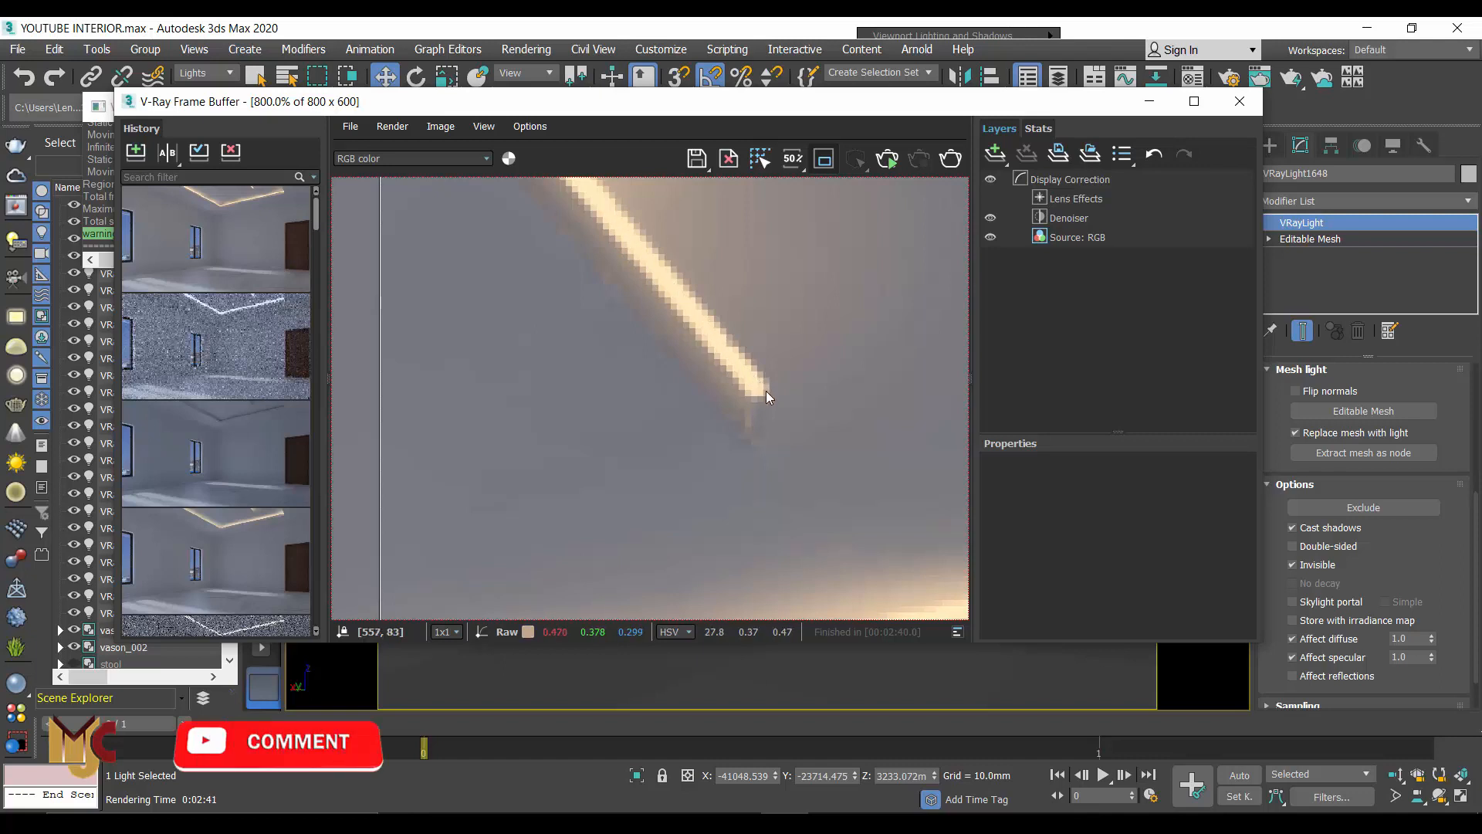
pyautogui.scroll(-2, 684, 301)
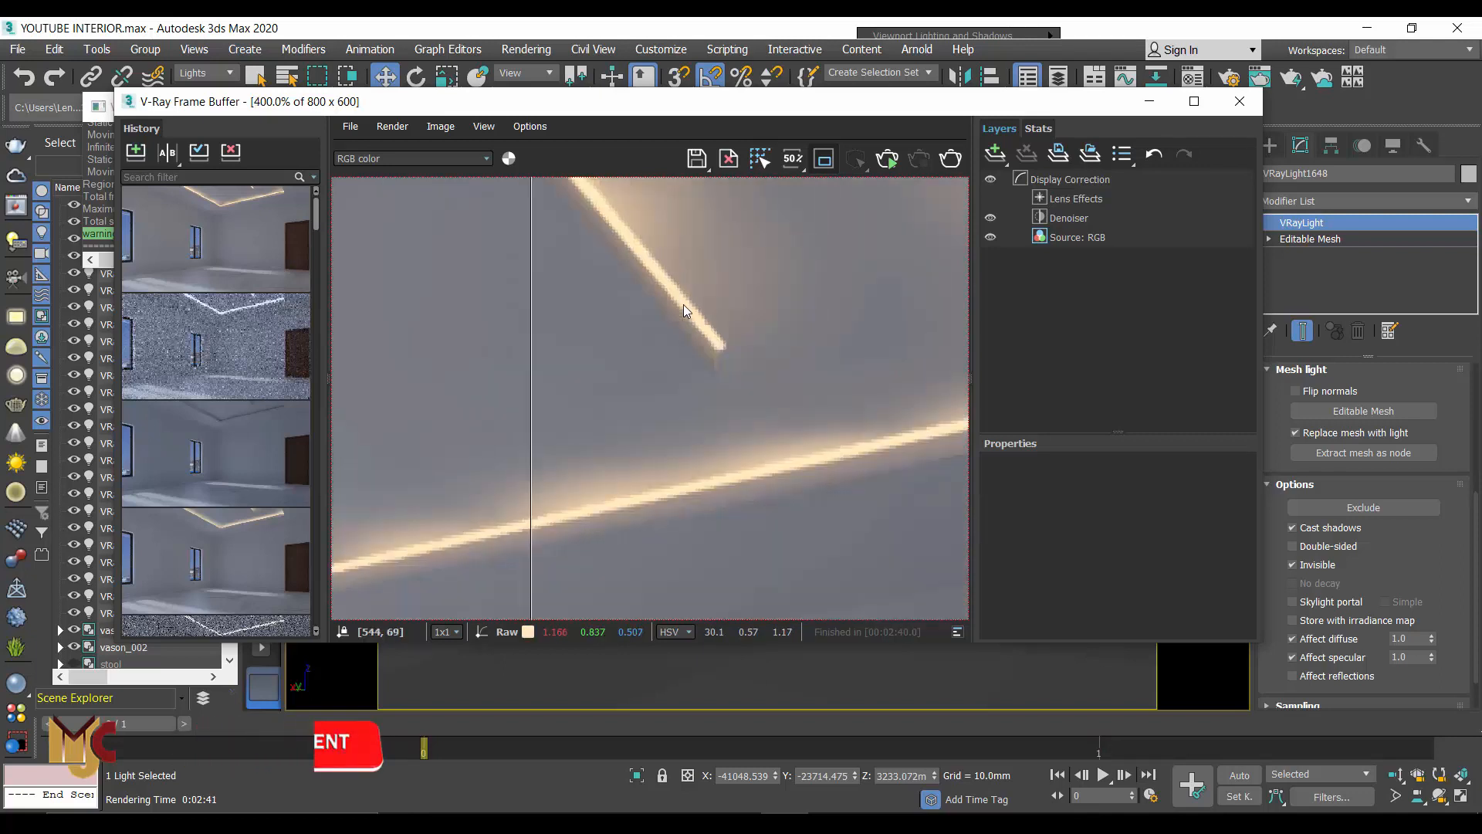
pyautogui.click(952, 160)
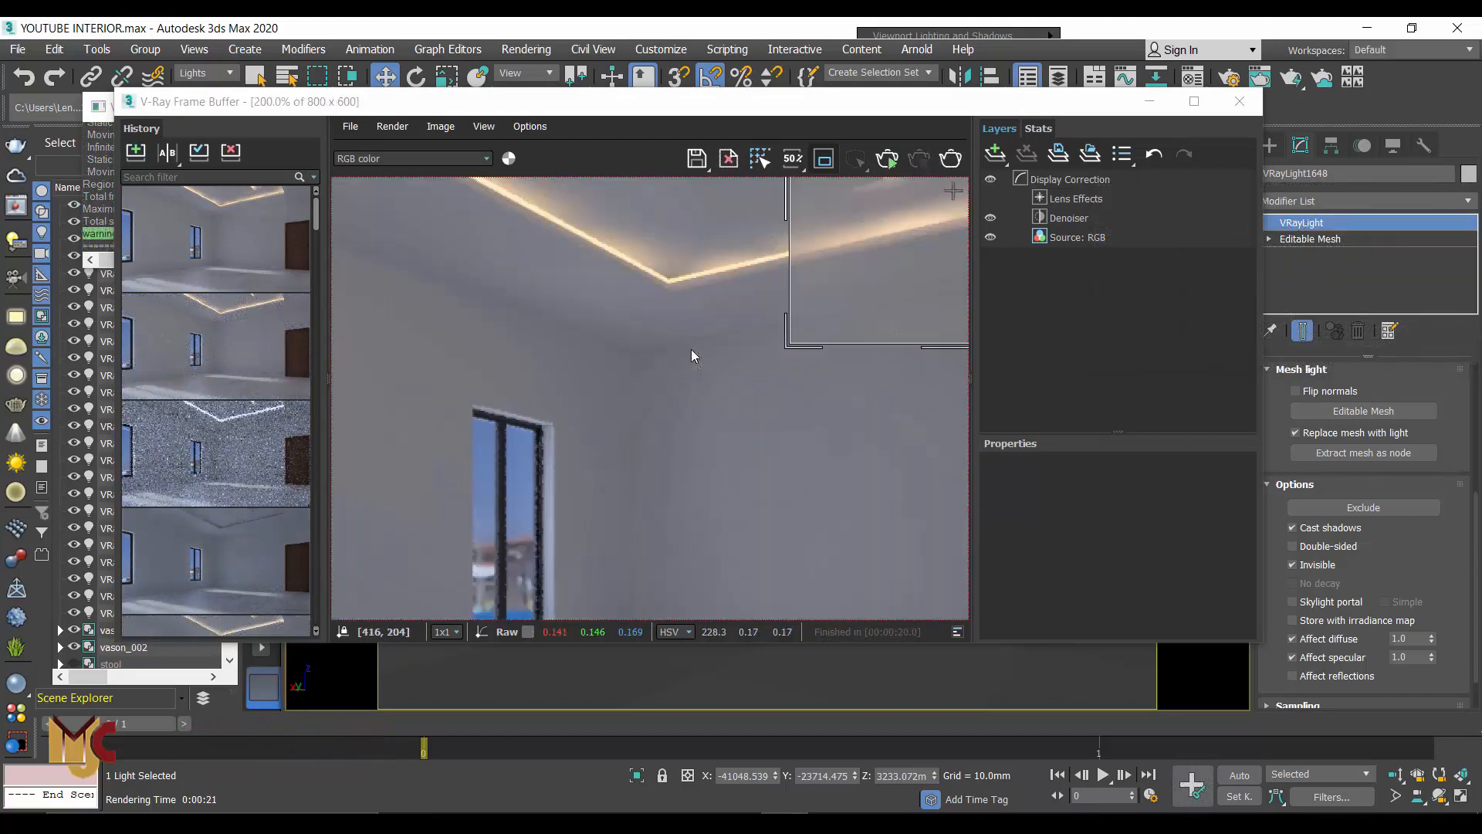
# Step: Check the region render against the rest of the image and turn off region rendering
pyautogui.scroll(-1, 788, 333)
pyautogui.scroll(1, 853, 197)
pyautogui.scroll(-1, 881, 341)
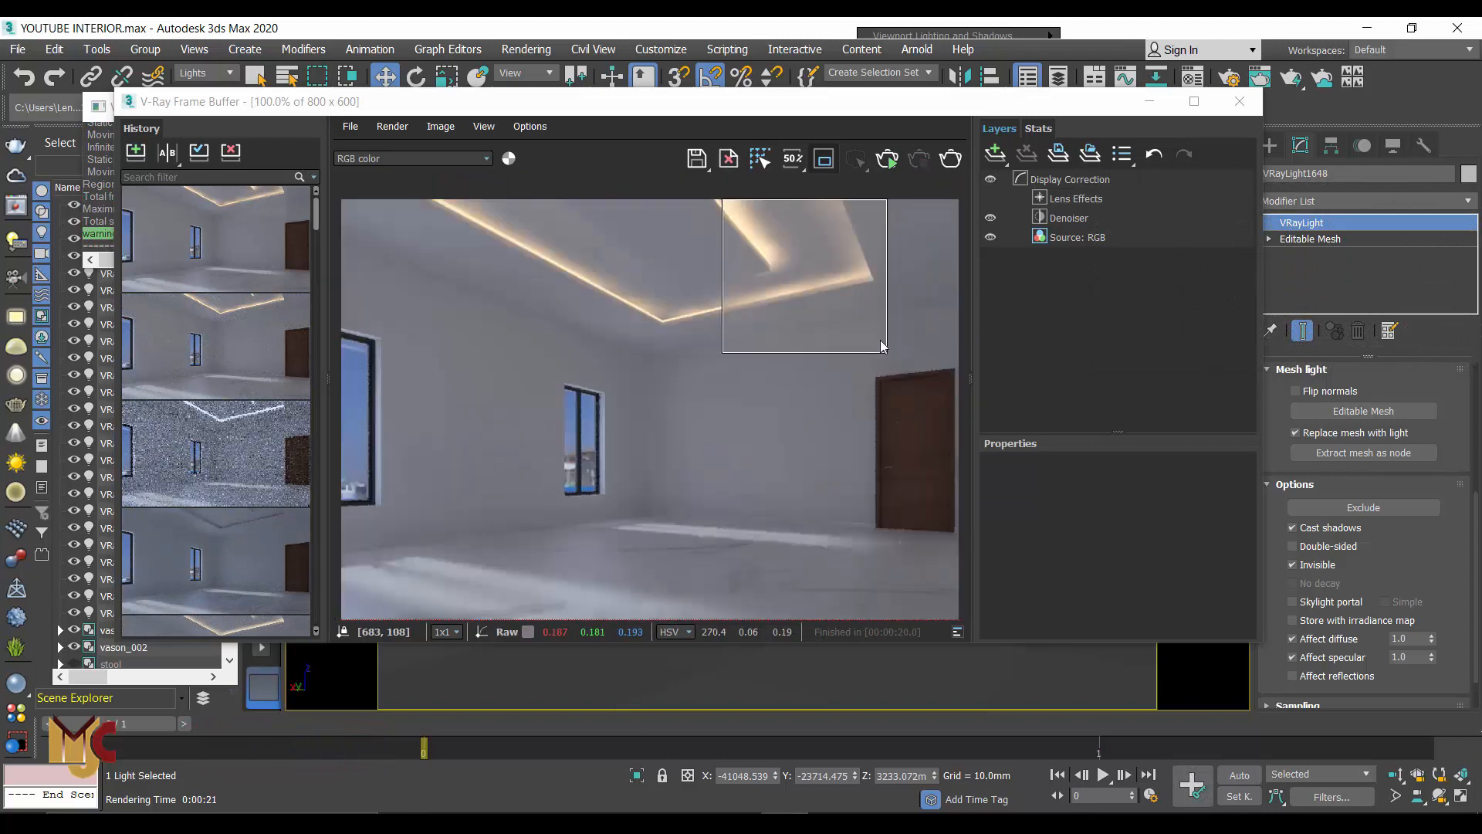
pyautogui.scroll(1, 734, 228)
pyautogui.click(823, 160)
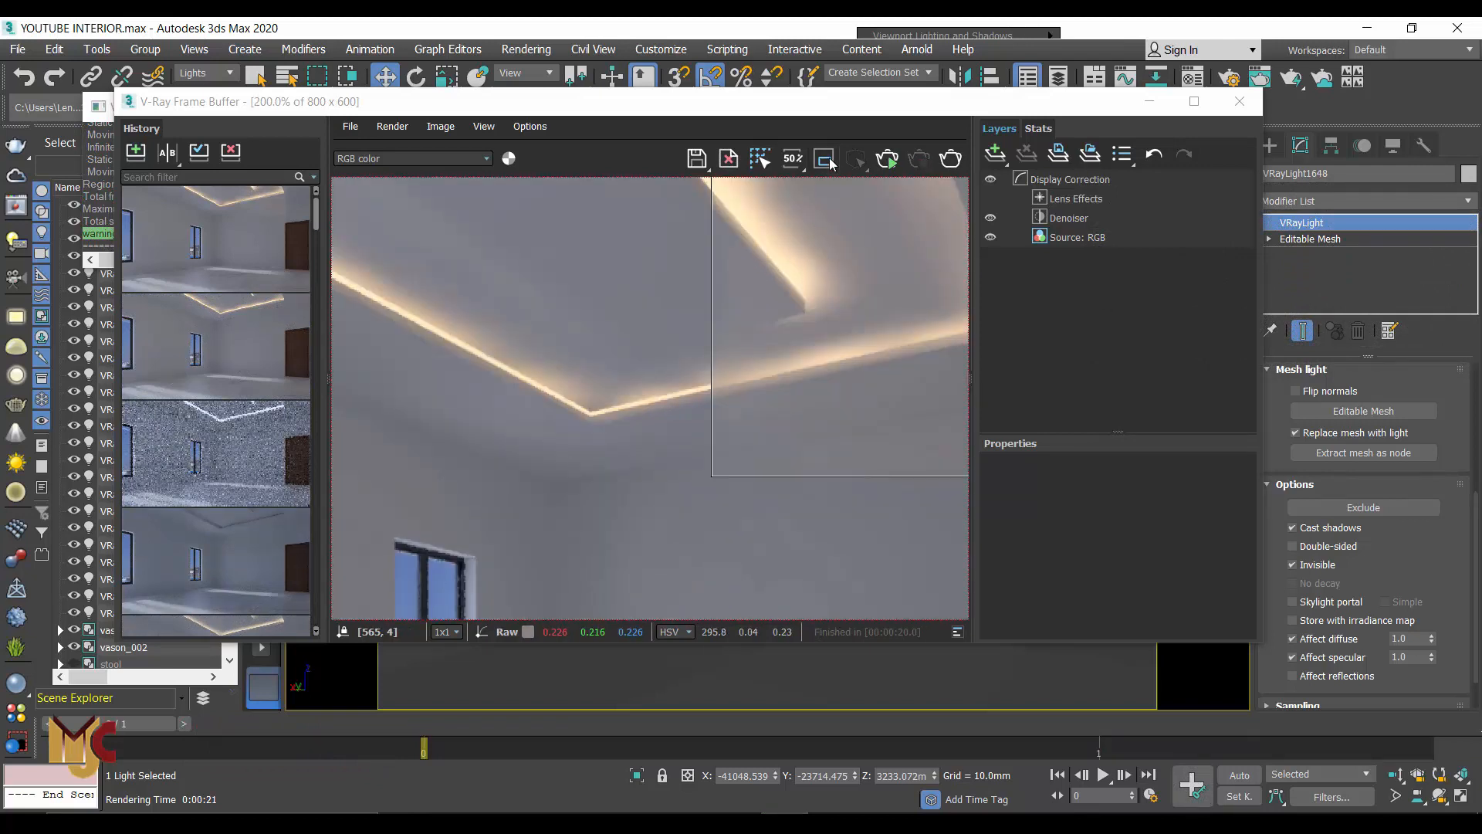
# Step: Compare the ceiling strips inside the re-rendered region with the earlier strip rendering beside it
pyautogui.scroll(-1, 813, 330)
pyautogui.scroll(1, 720, 261)
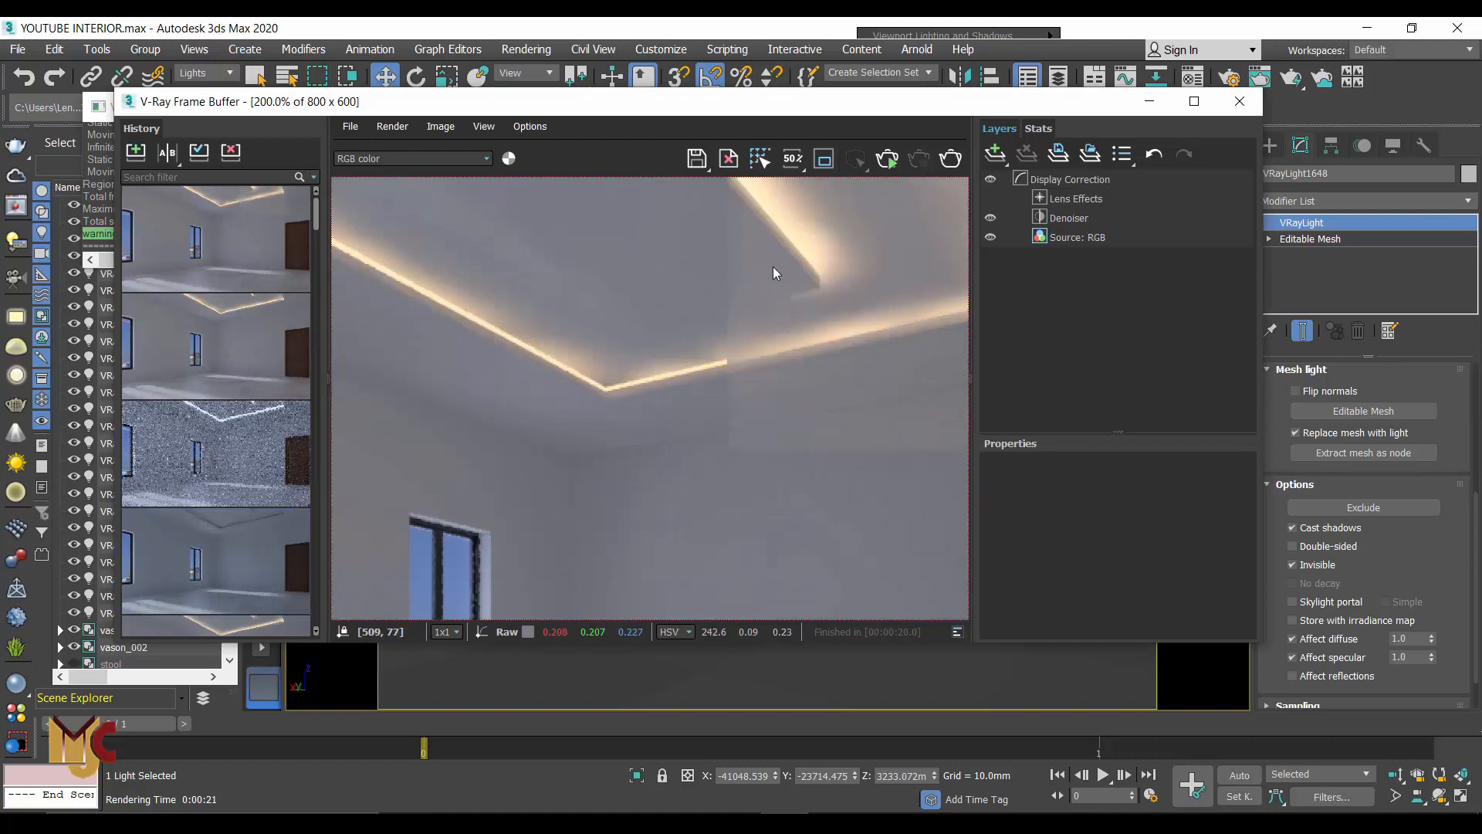
pyautogui.scroll(1, 799, 231)
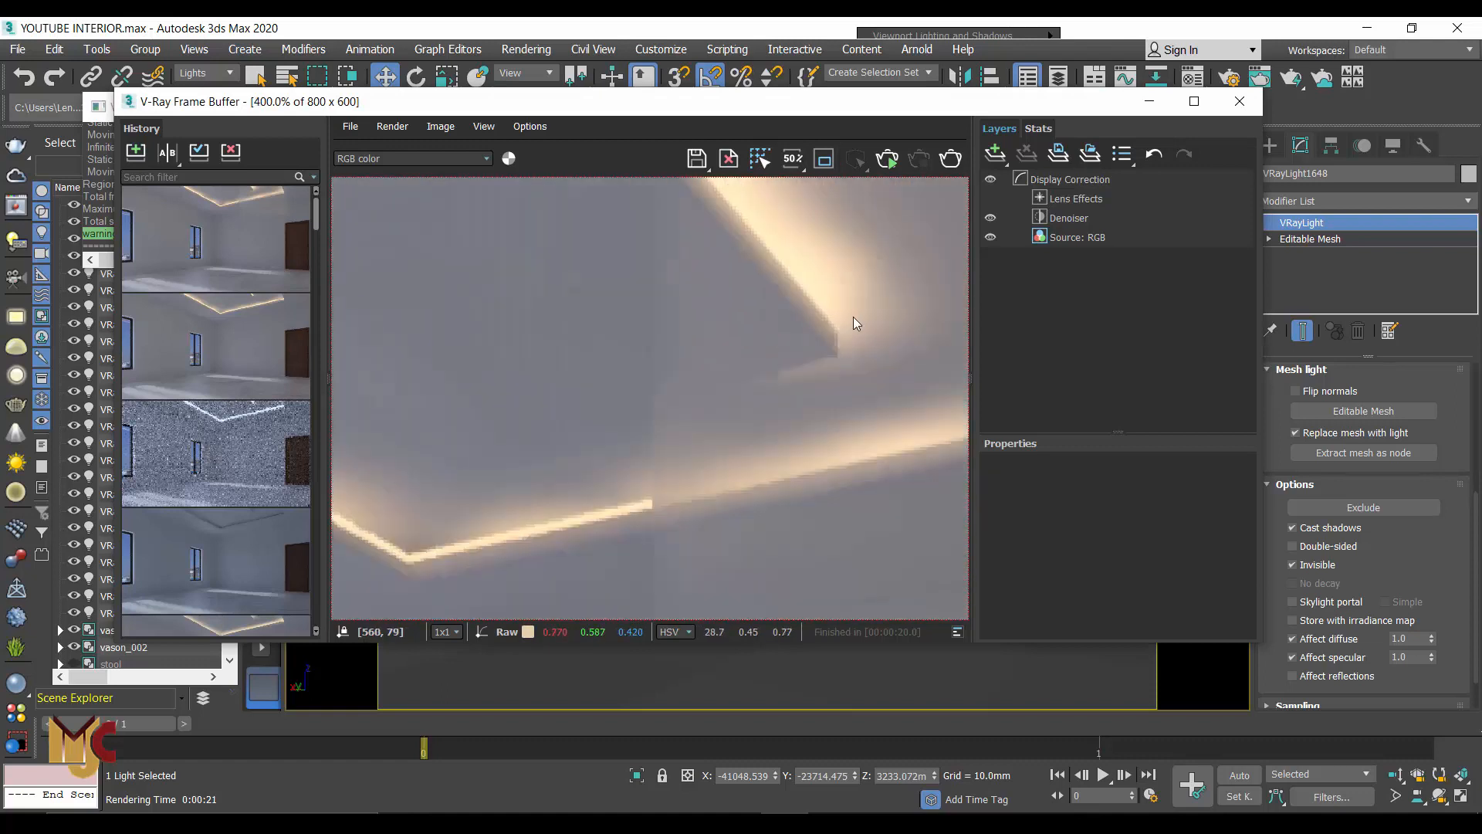
pyautogui.scroll(-1, 817, 289)
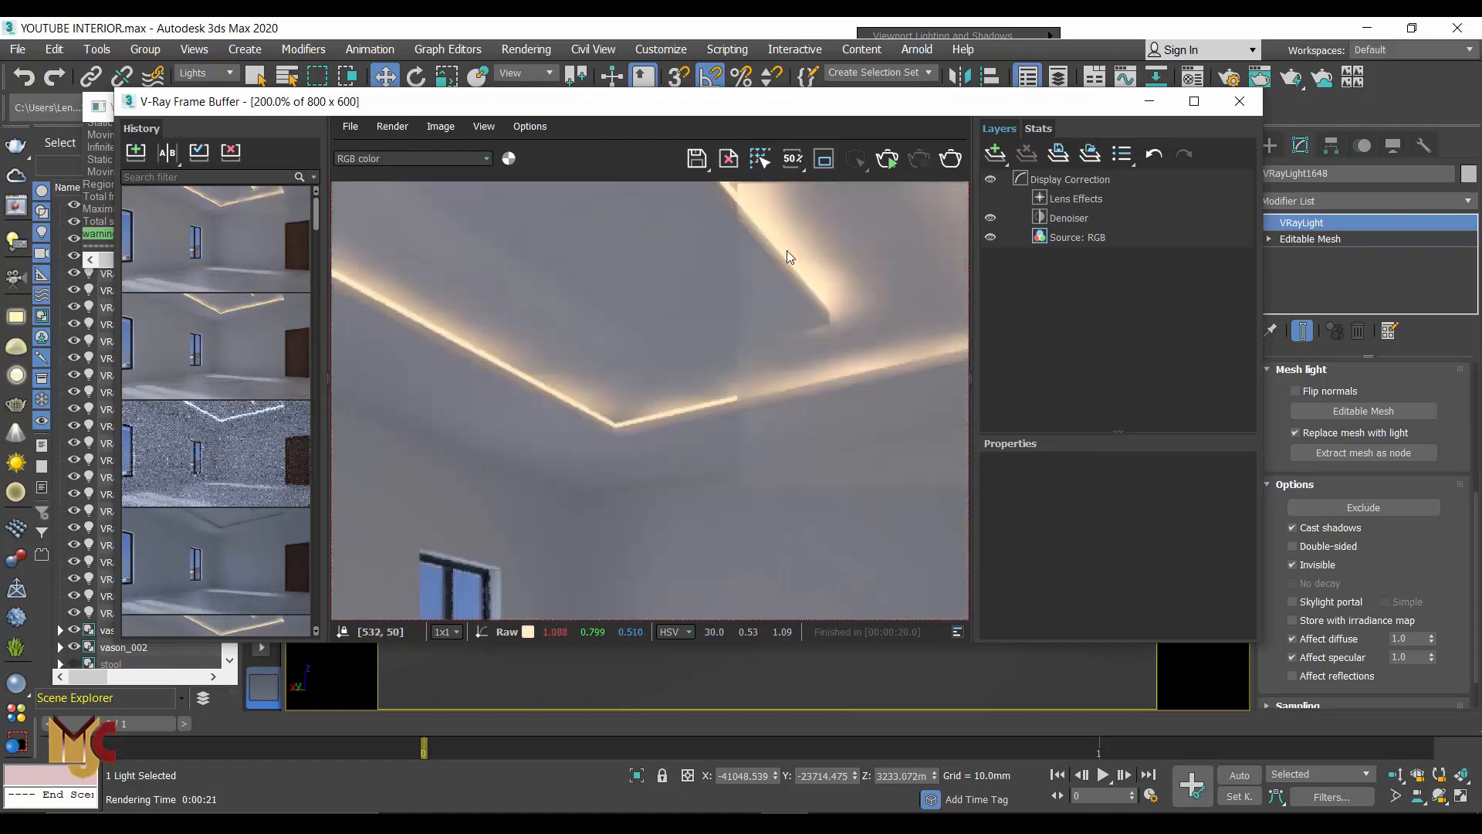
pyautogui.scroll(2, 730, 396)
pyautogui.scroll(-2, 734, 399)
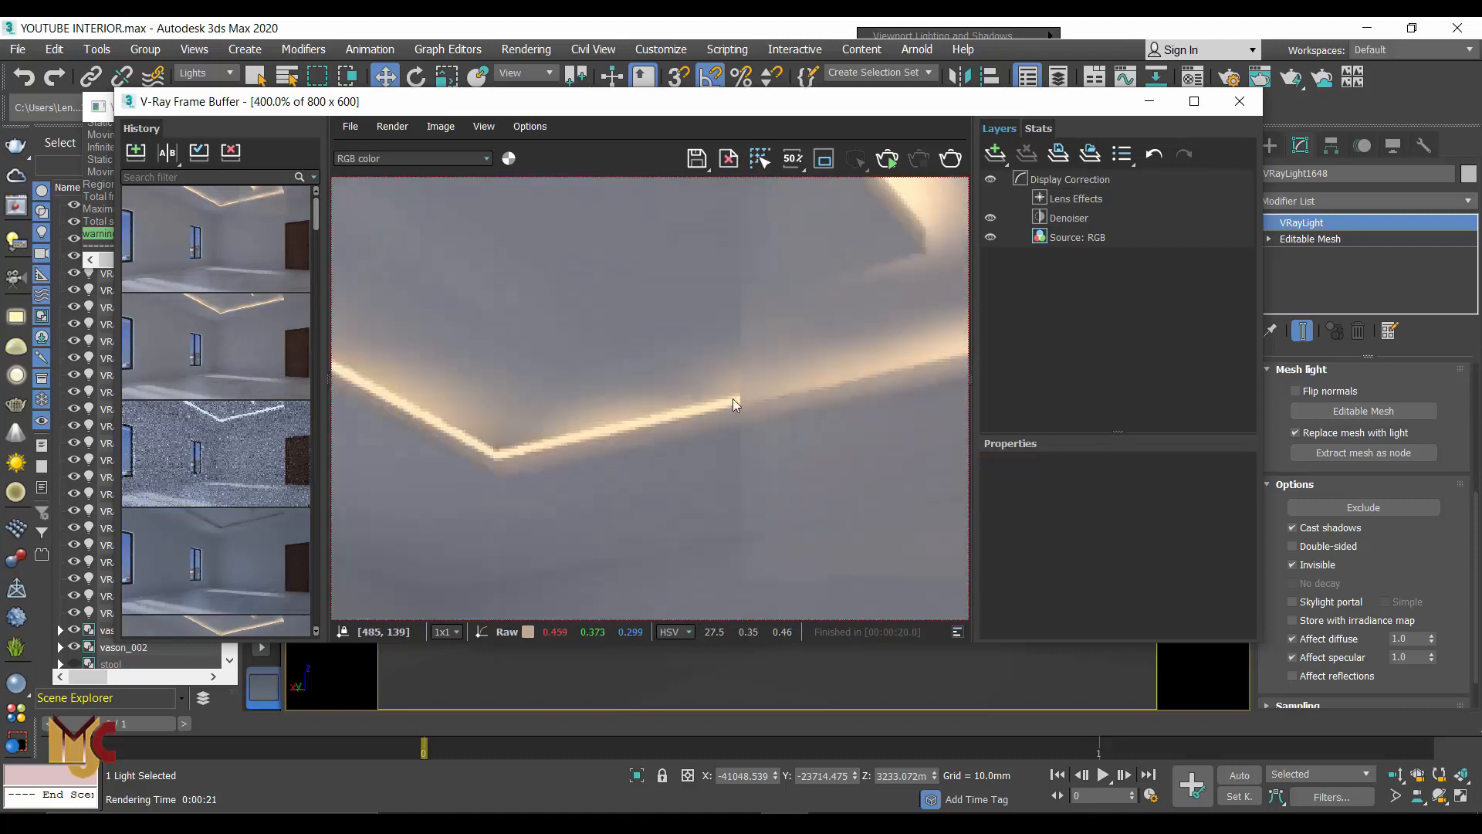
pyautogui.scroll(-1, 843, 364)
pyautogui.scroll(2, 828, 272)
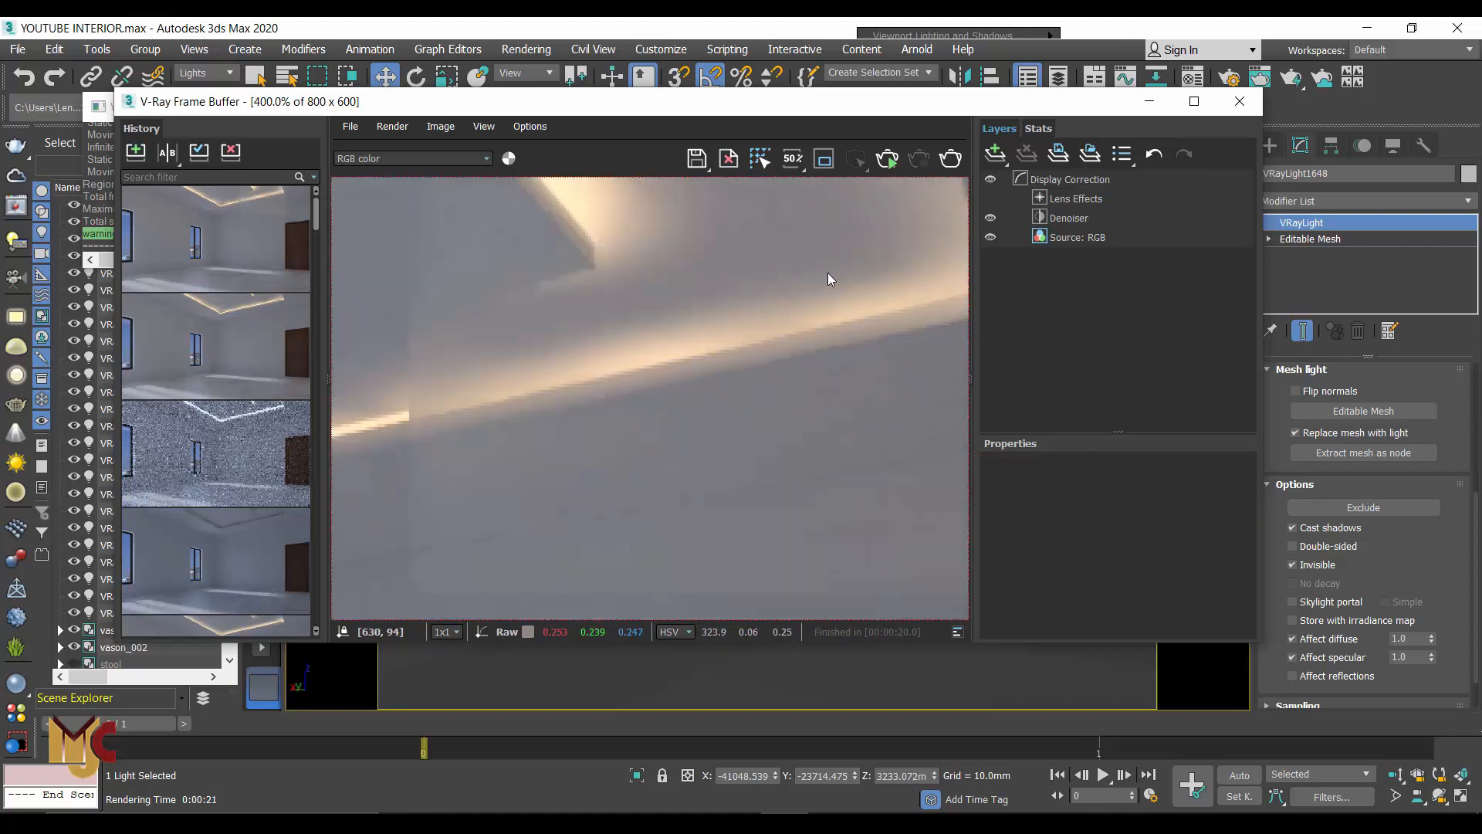
pyautogui.scroll(-1, 772, 360)
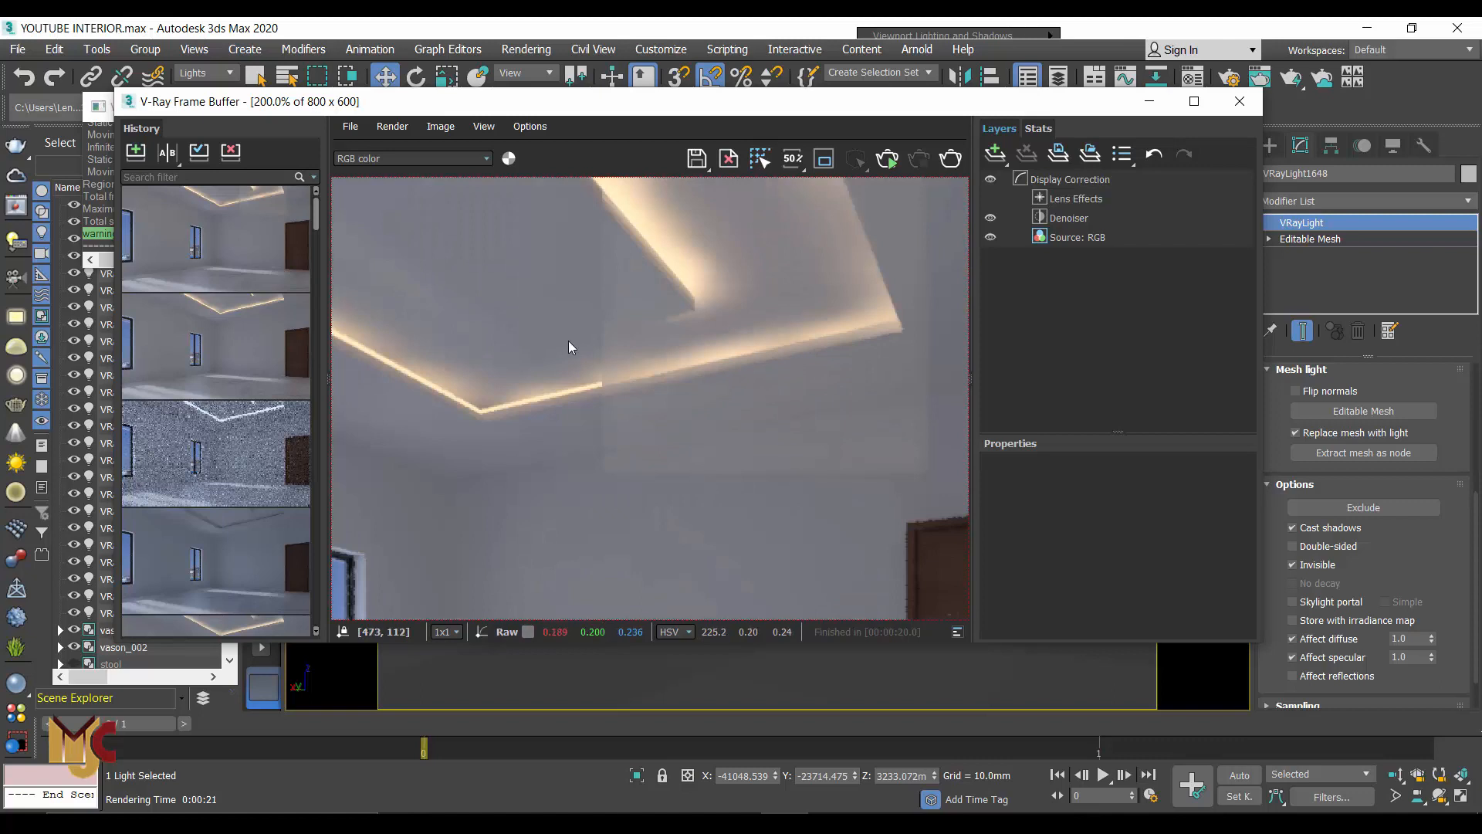
pyautogui.scroll(1, 579, 383)
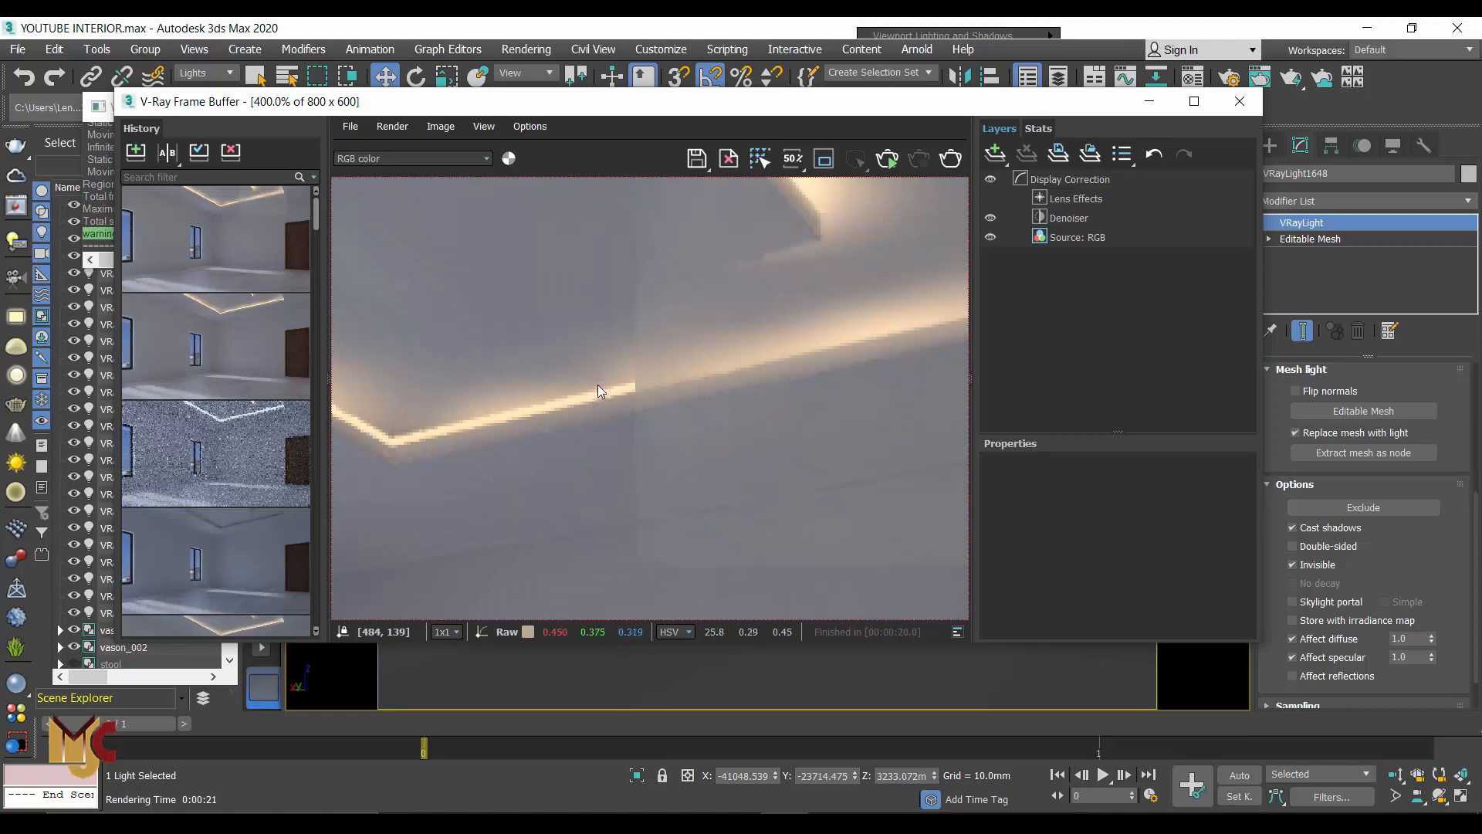
# Step: Examine both corners of the outer ceiling strip and the inner strip's end in the render at several zoom levels
pyautogui.scroll(-1, 618, 392)
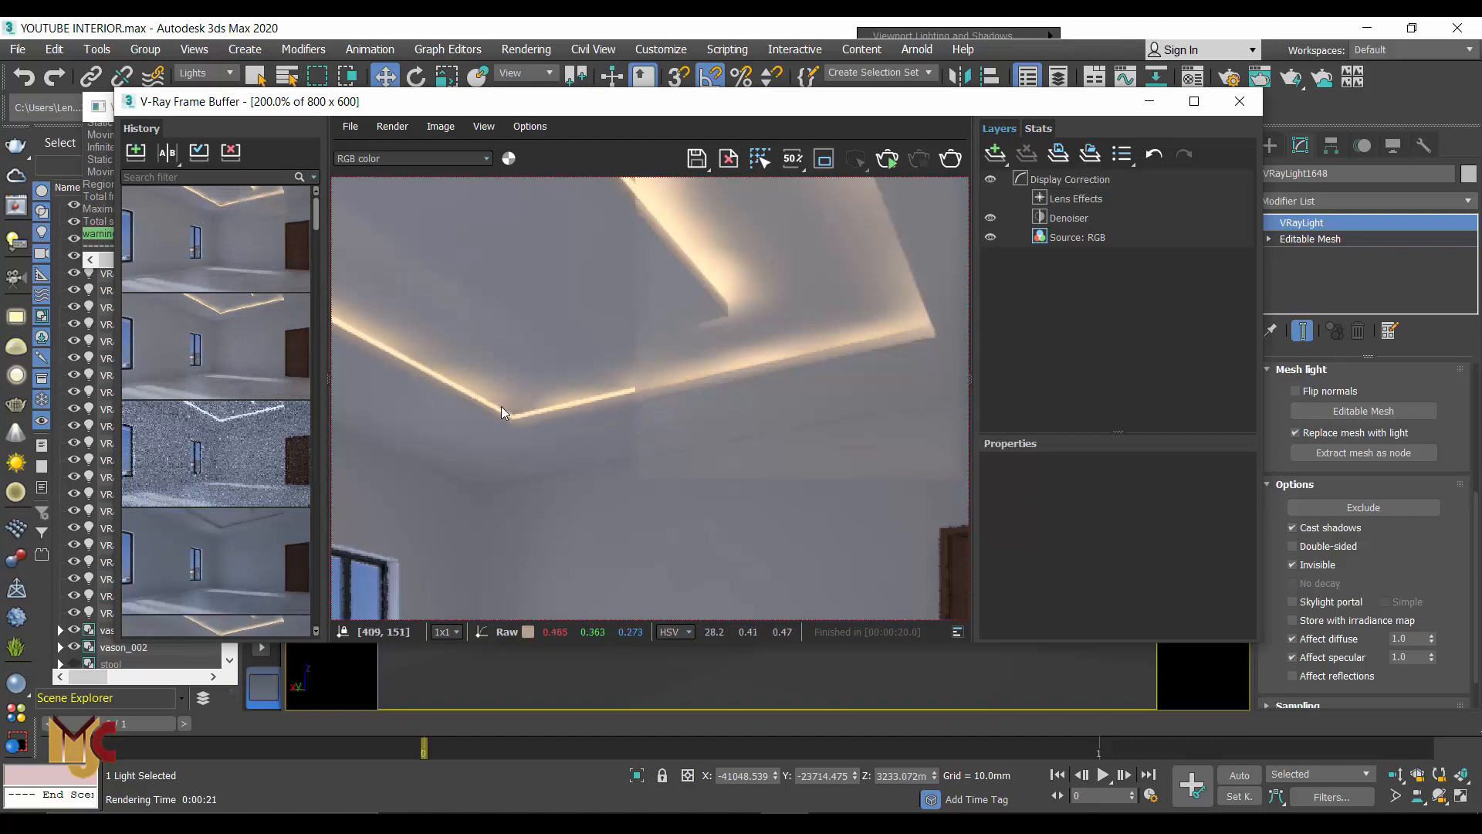
pyautogui.scroll(-1, 641, 397)
pyautogui.scroll(2, 852, 243)
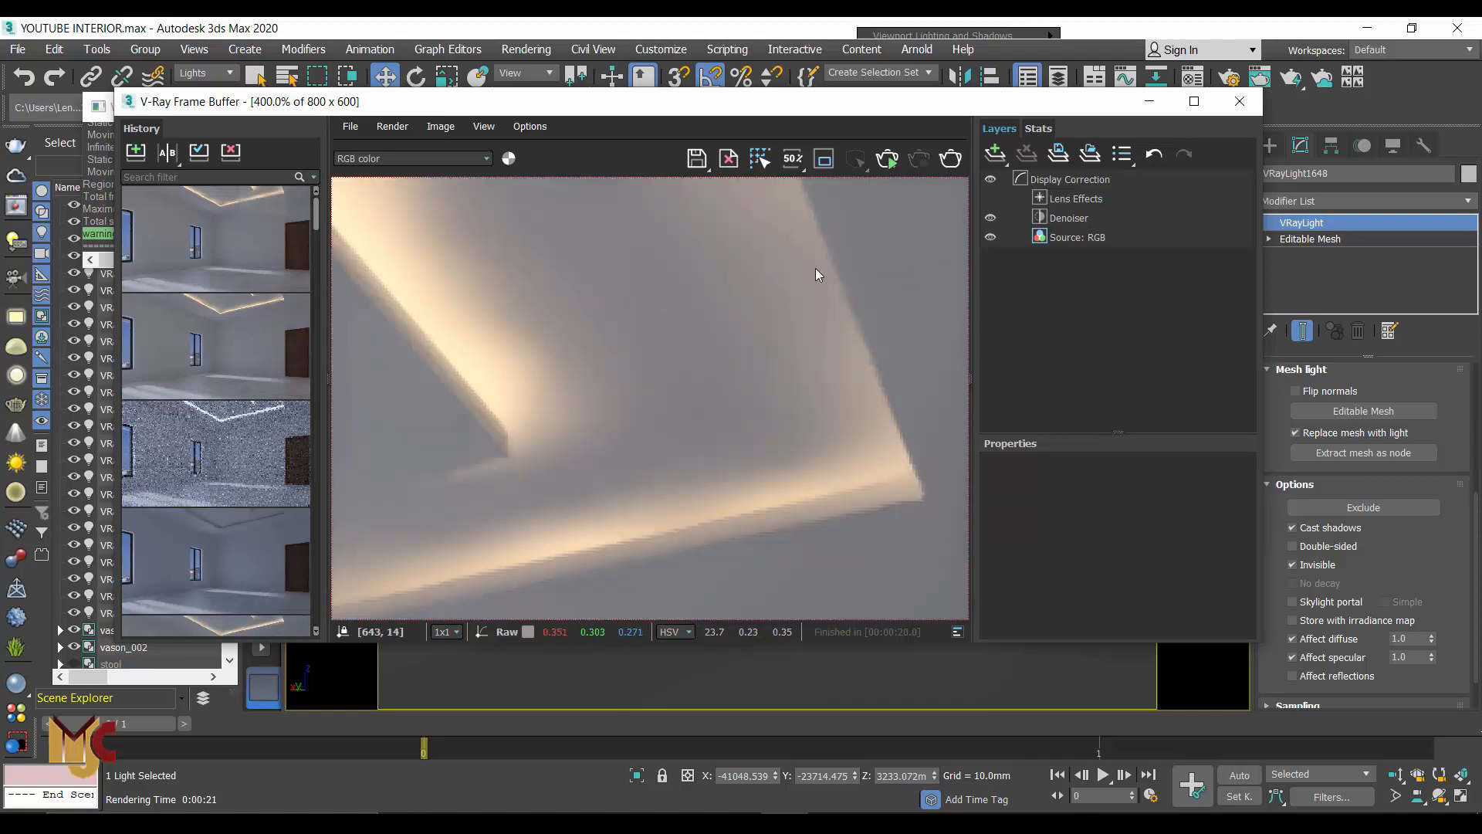
pyautogui.scroll(-2, 854, 386)
pyautogui.scroll(2, 834, 204)
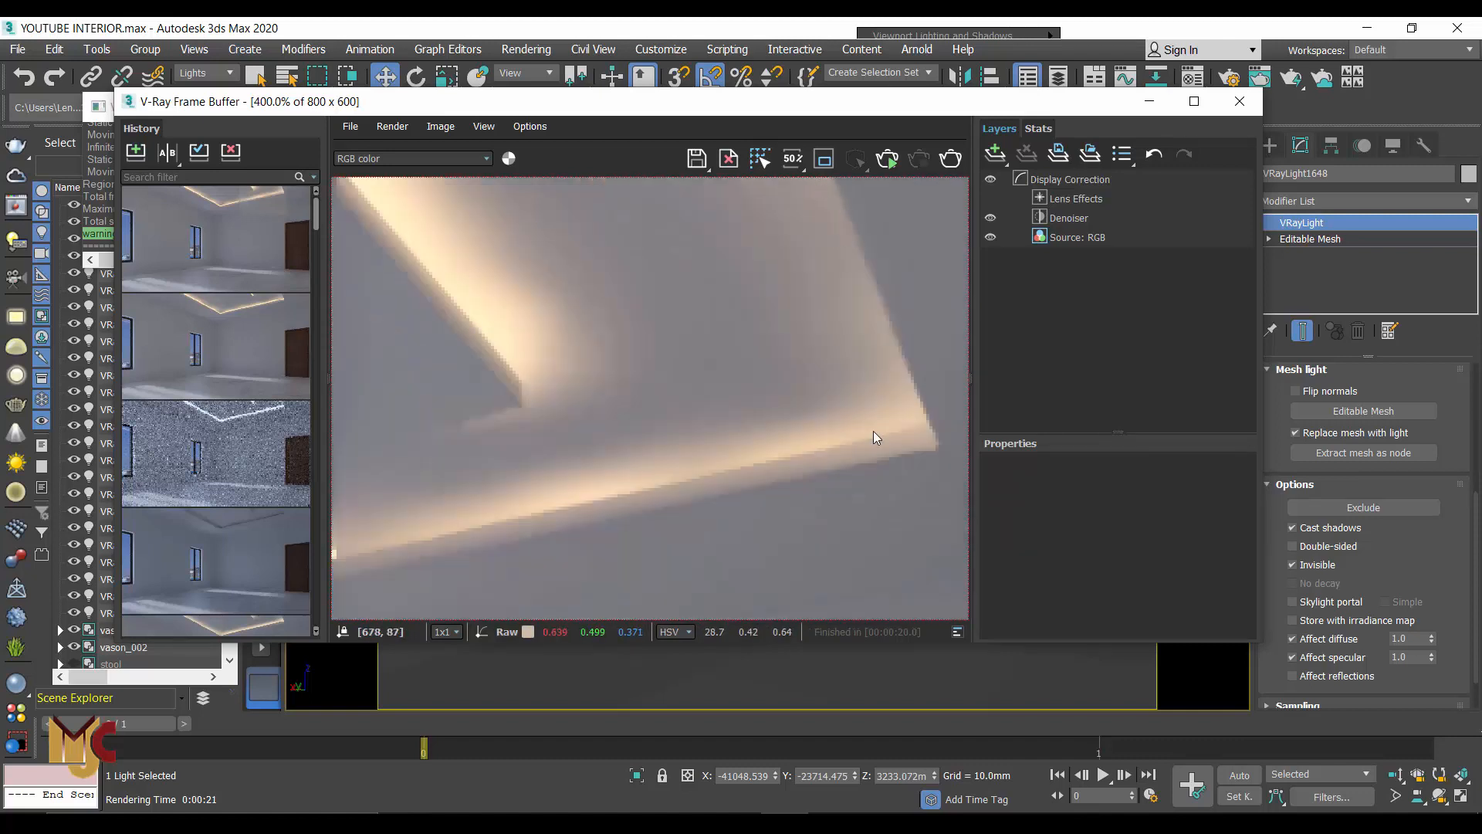
pyautogui.scroll(-2, 873, 357)
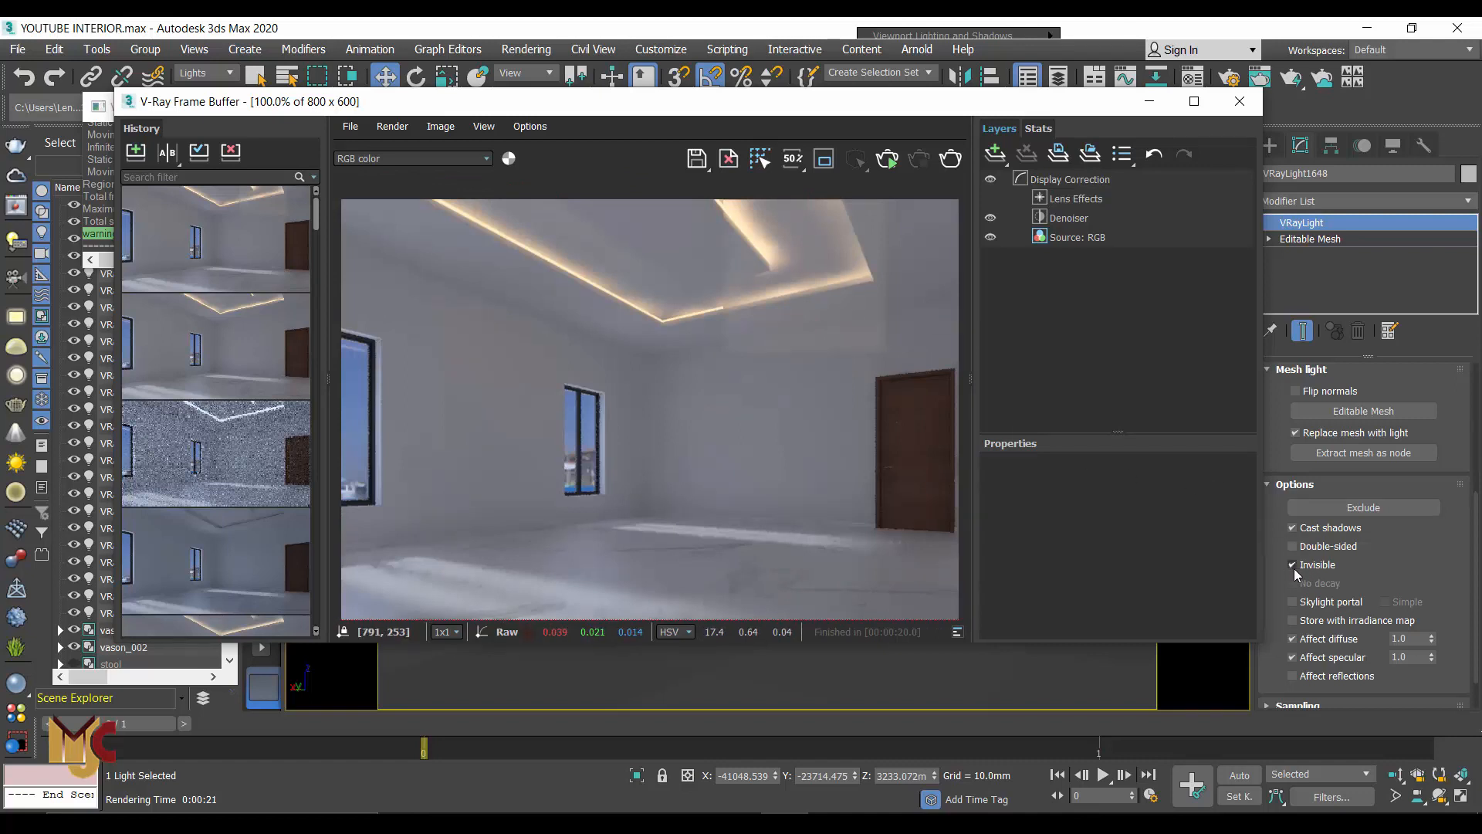
pyautogui.click(1289, 671)
pyautogui.scroll(3, 730, 320)
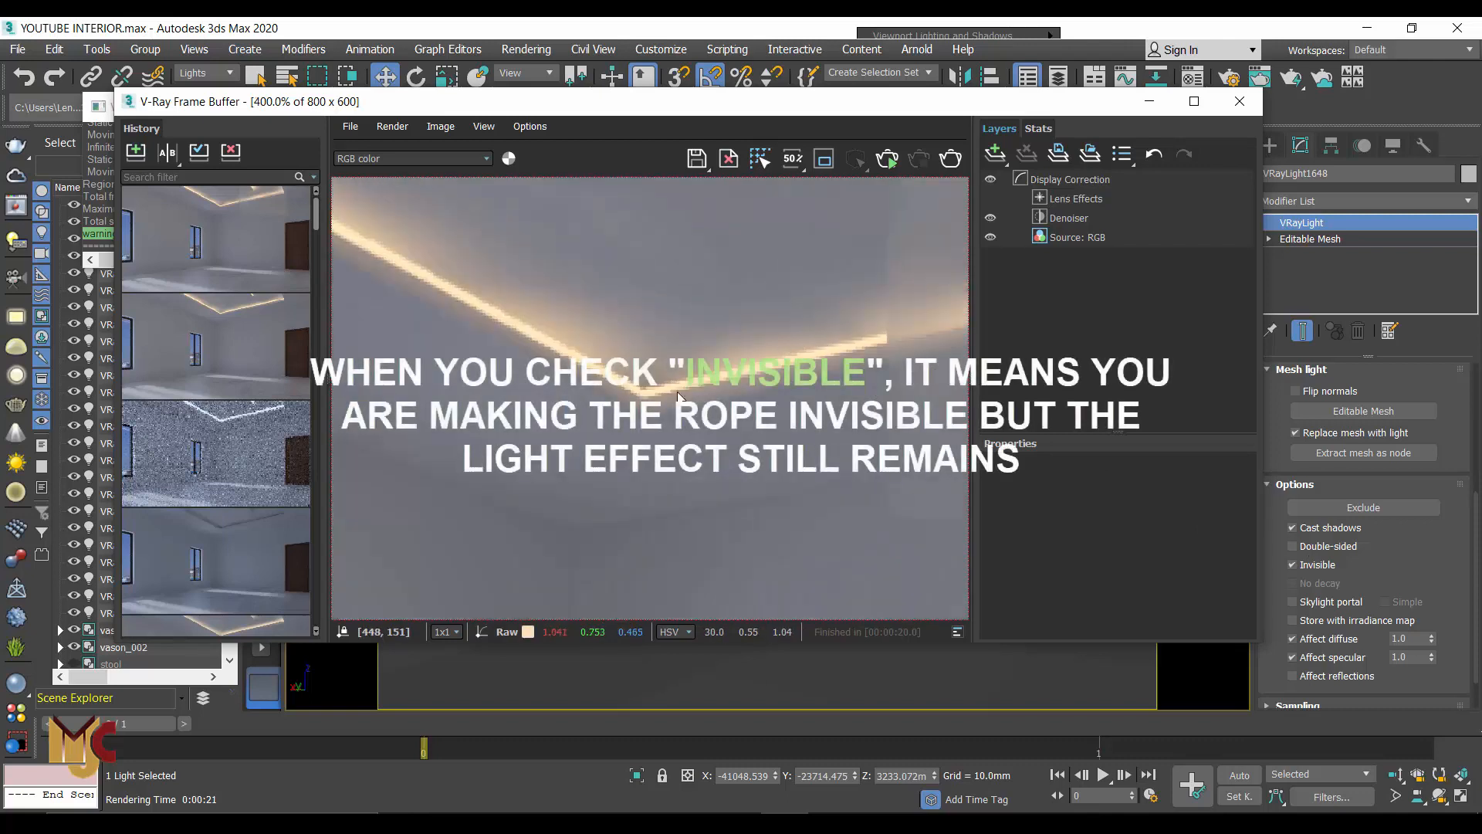
pyautogui.scroll(-3, 765, 300)
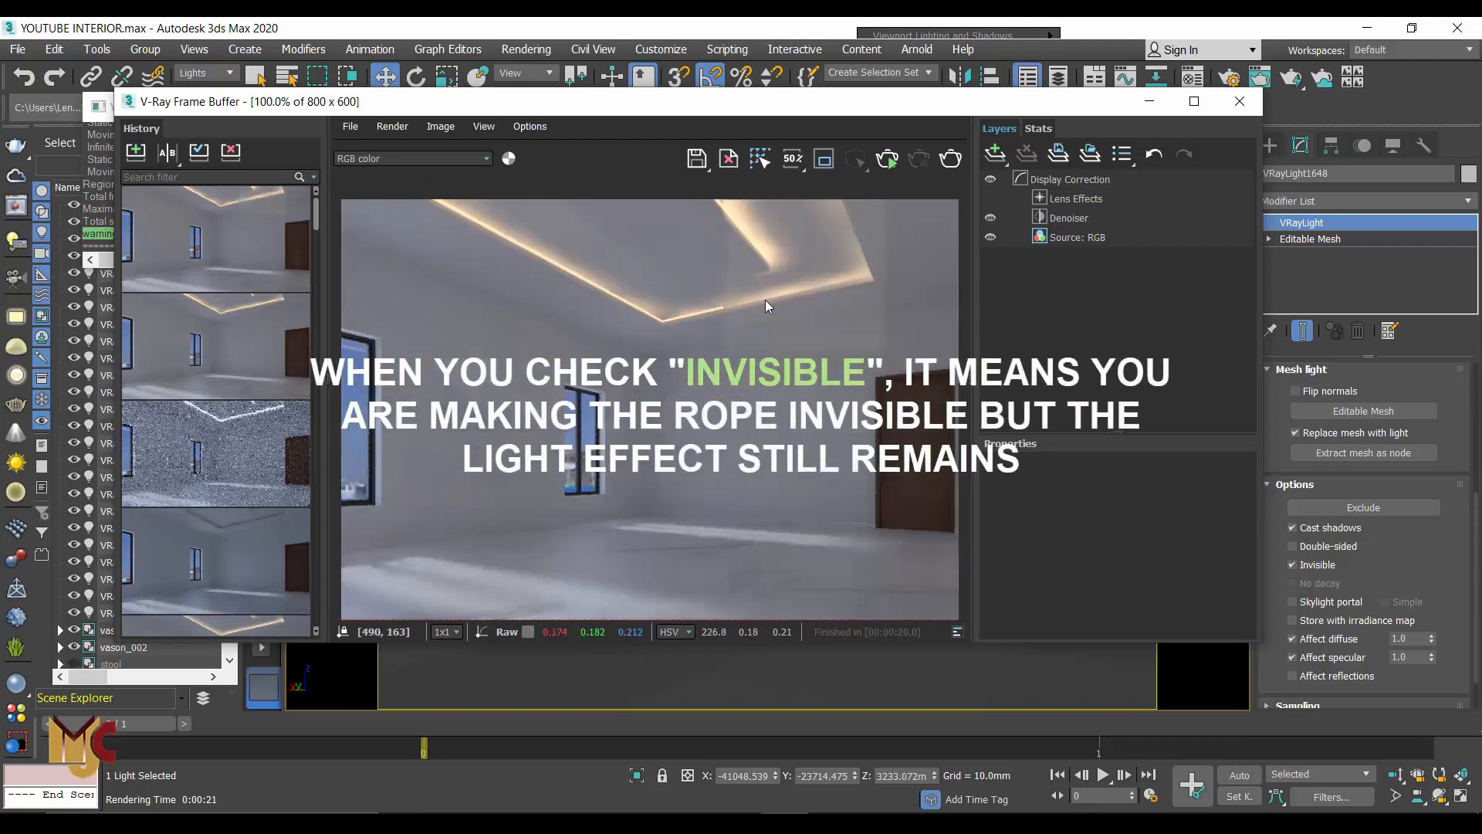
# Step: Render a region covering the full width of the ceiling down to just above the door
pyautogui.click(824, 158)
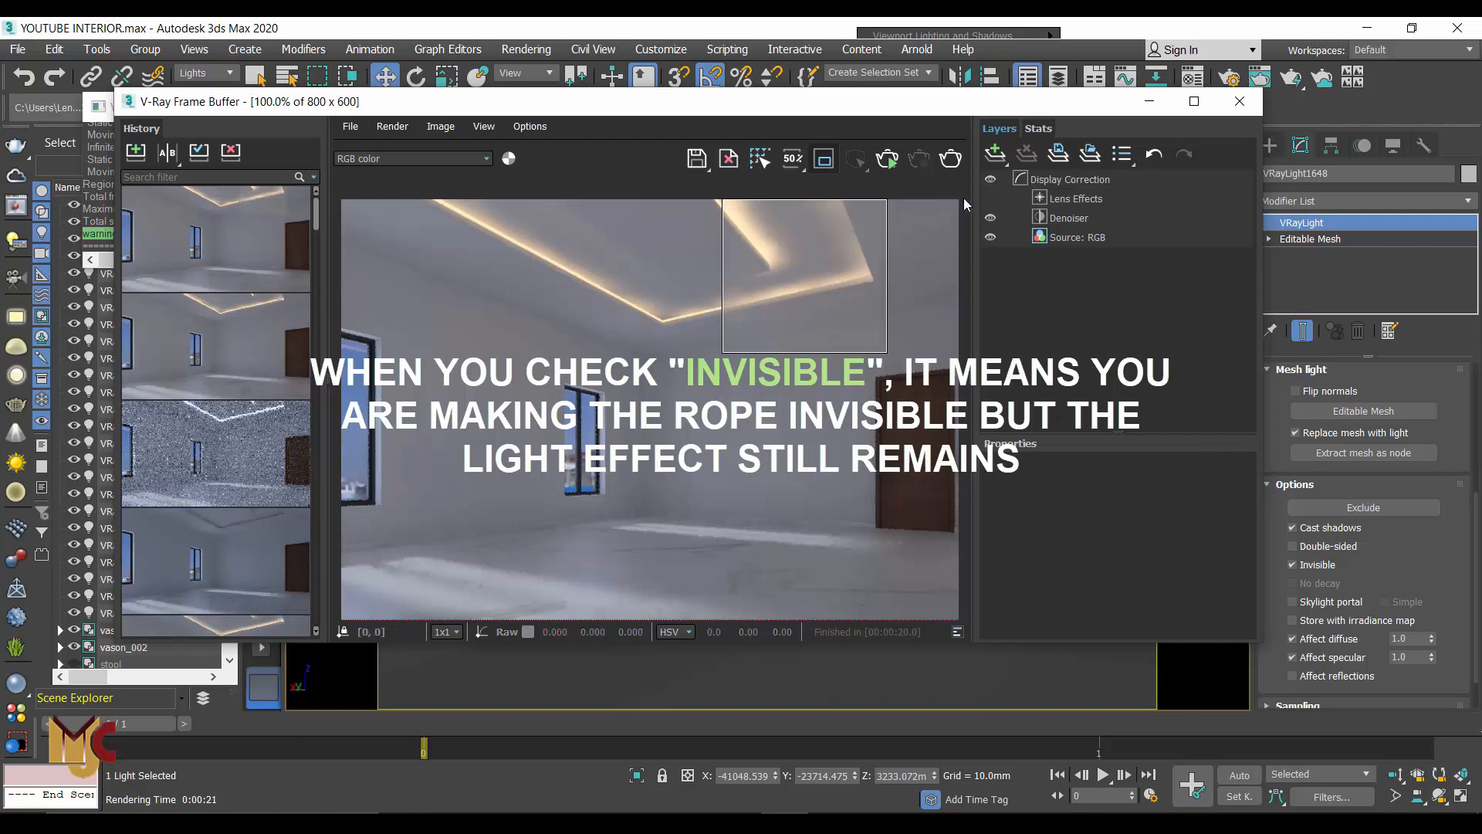
pyautogui.moveTo(964, 198); pyautogui.dragTo(321, 358)
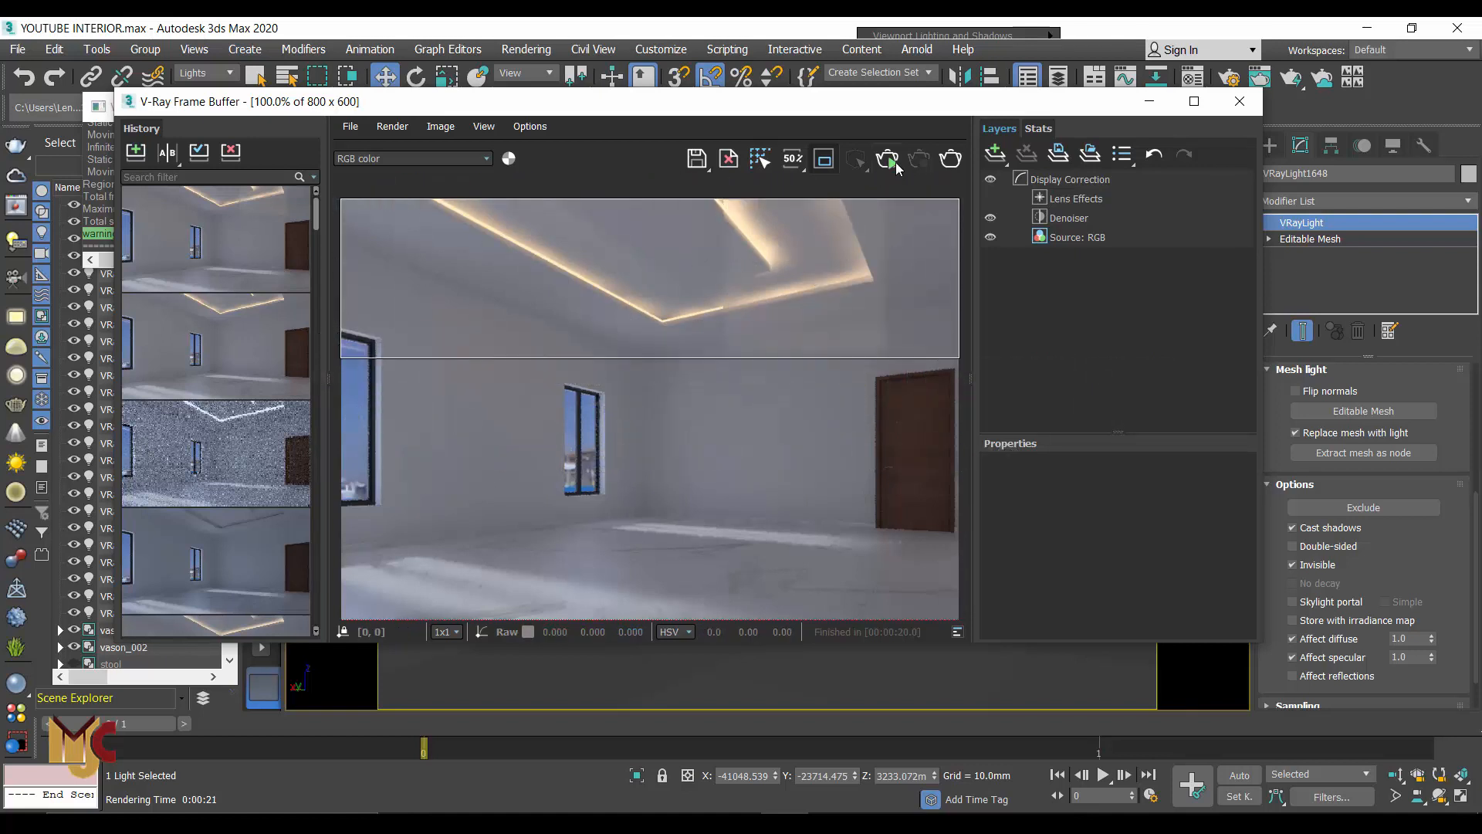
pyautogui.click(951, 158)
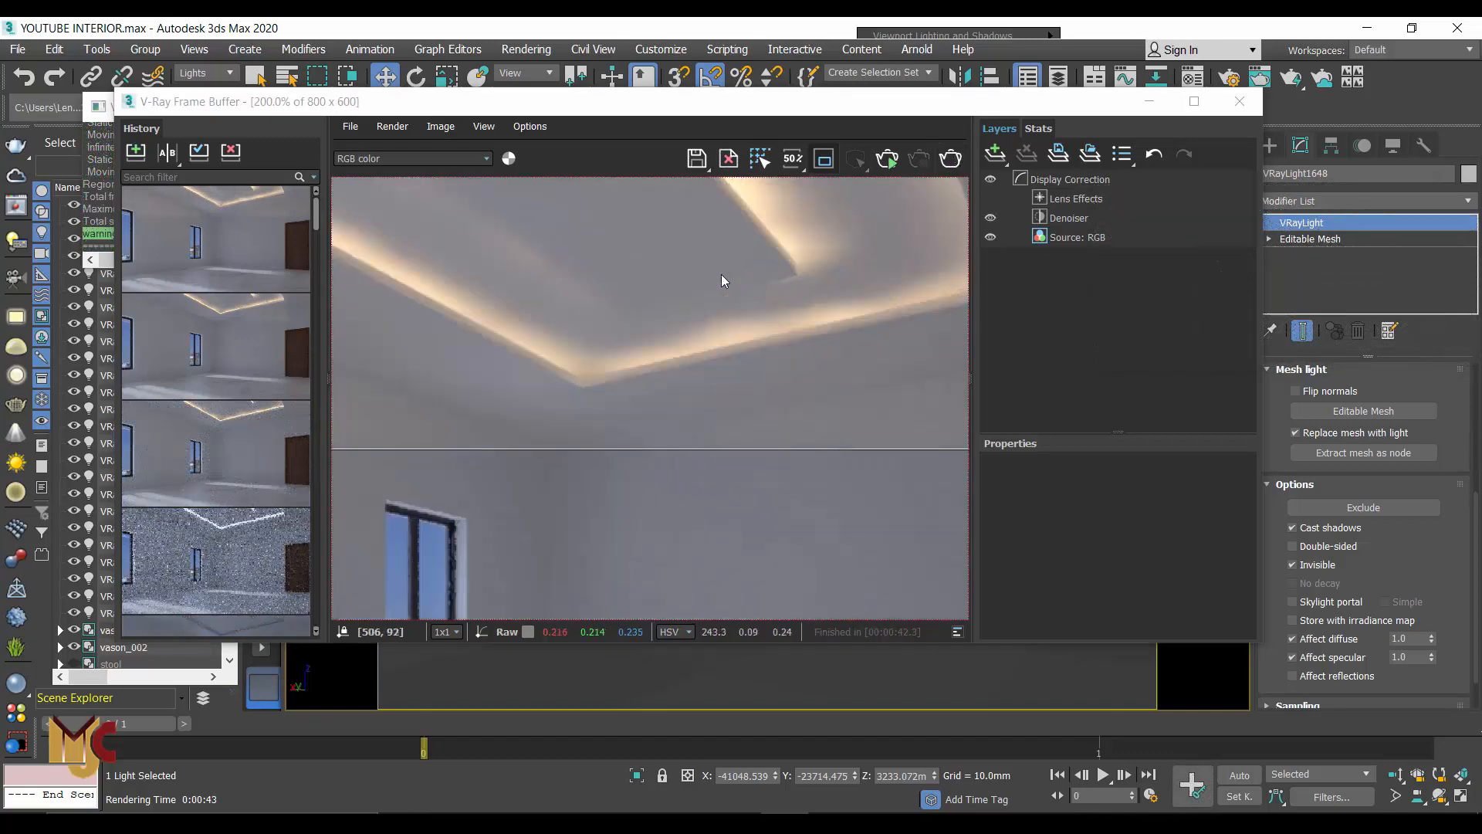
# Step: Inspect the cove lighting in the re-rendered ceiling region and turn off region rendering
pyautogui.scroll(-5, 753, 322)
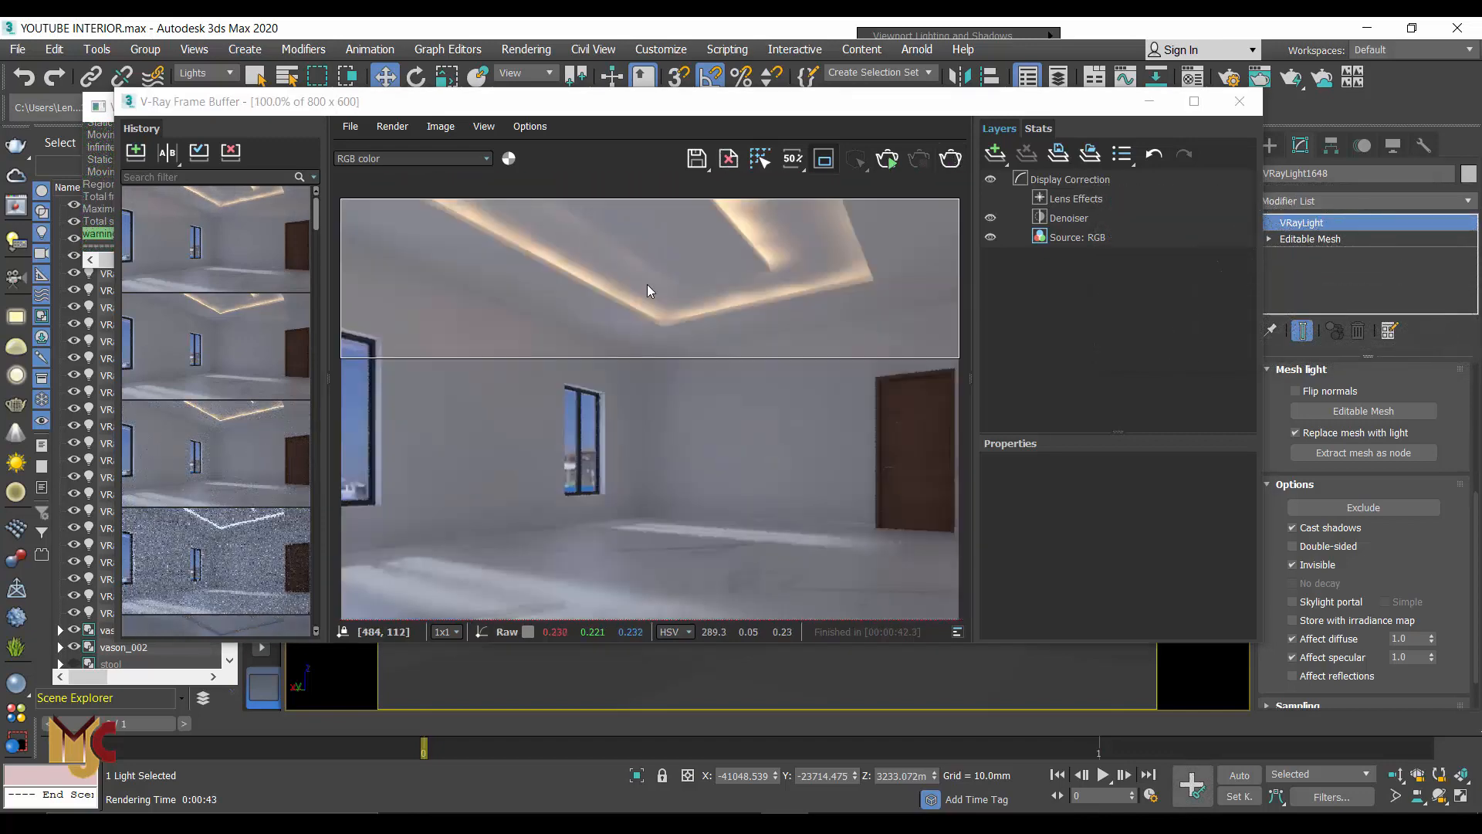
pyautogui.scroll(1, 825, 254)
pyautogui.scroll(-1, 895, 299)
pyautogui.scroll(2, 840, 267)
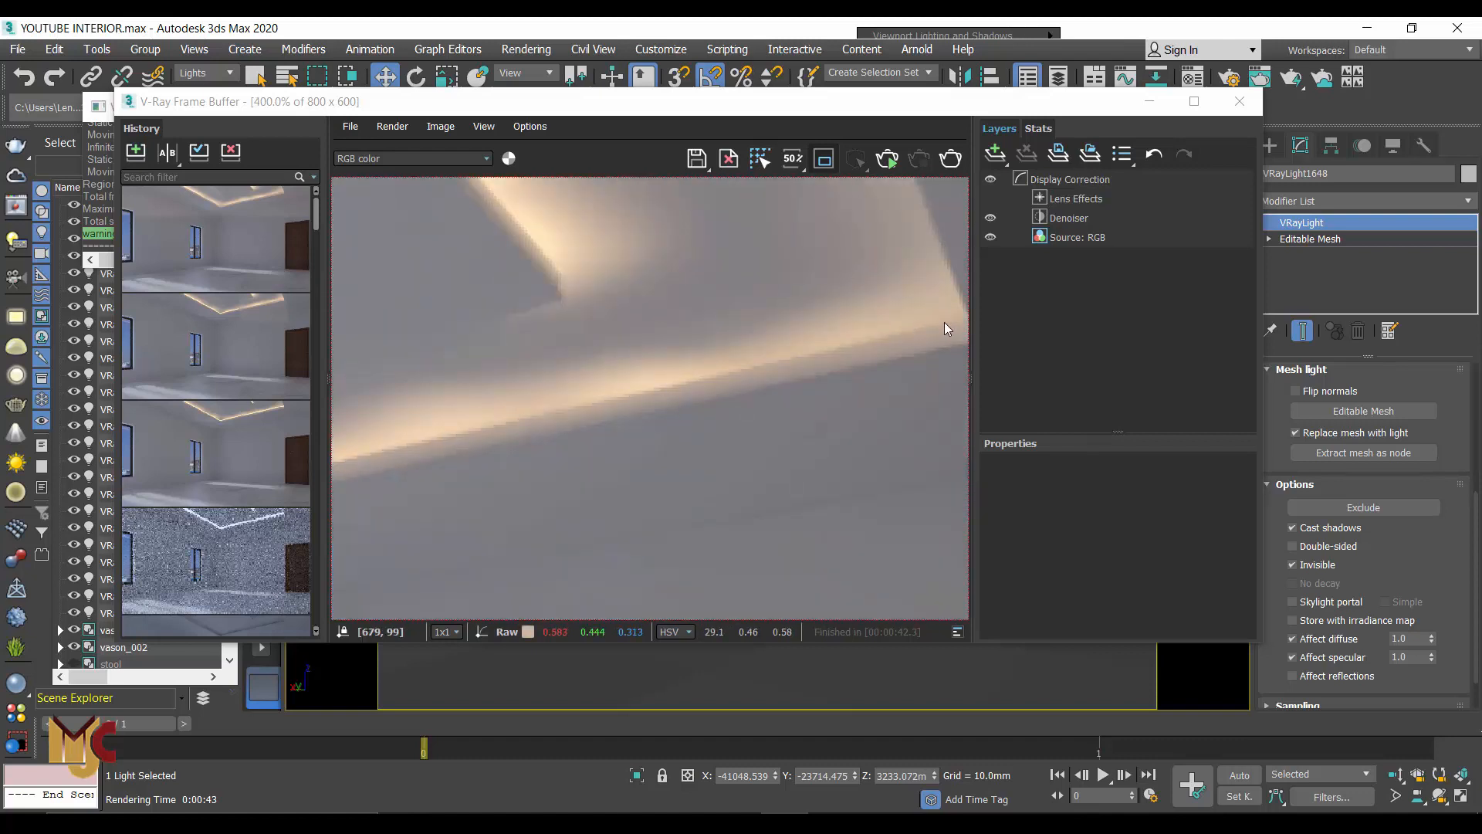
pyautogui.scroll(-1, 943, 322)
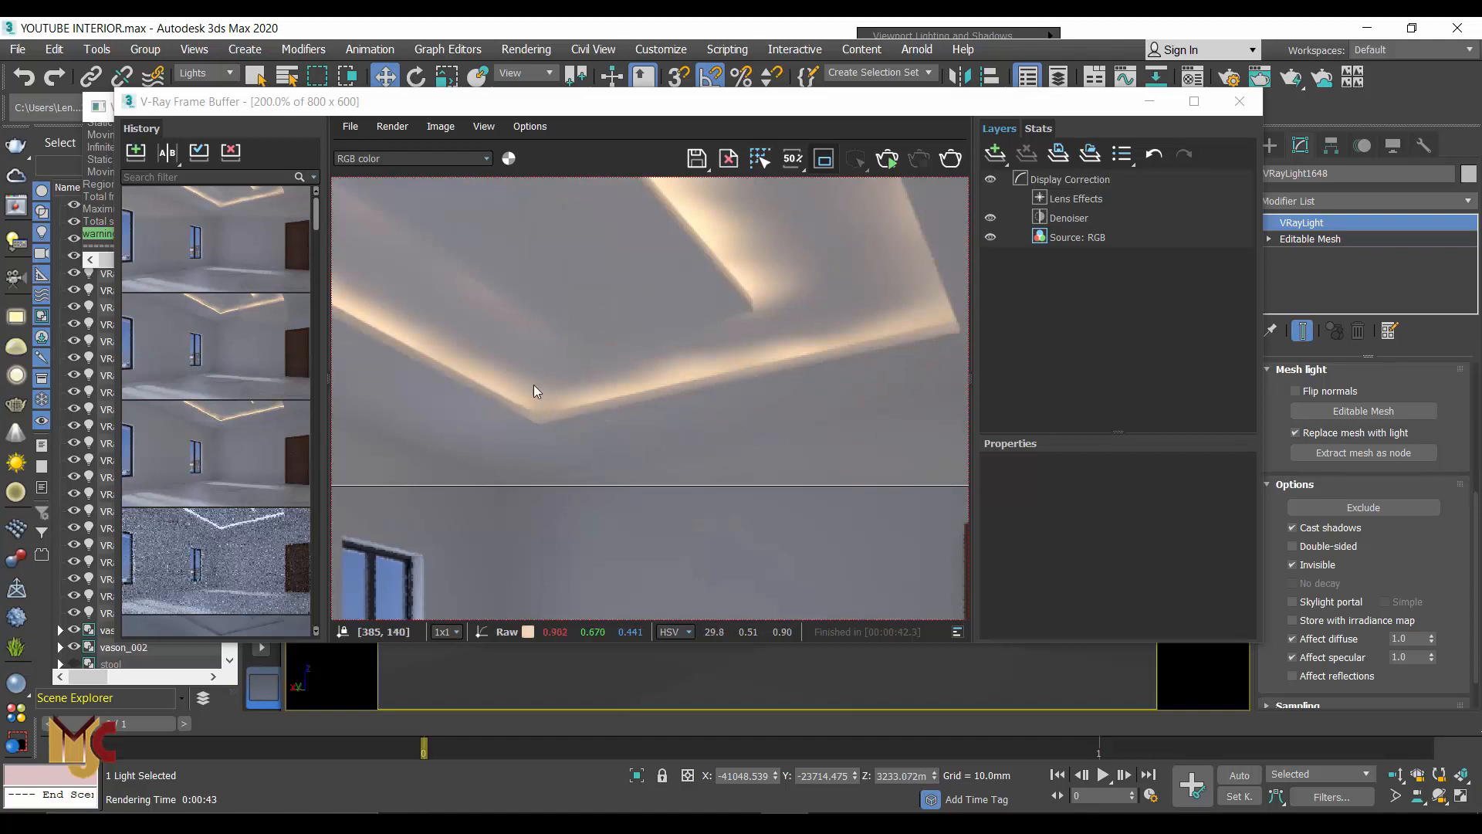
pyautogui.scroll(-1, 534, 386)
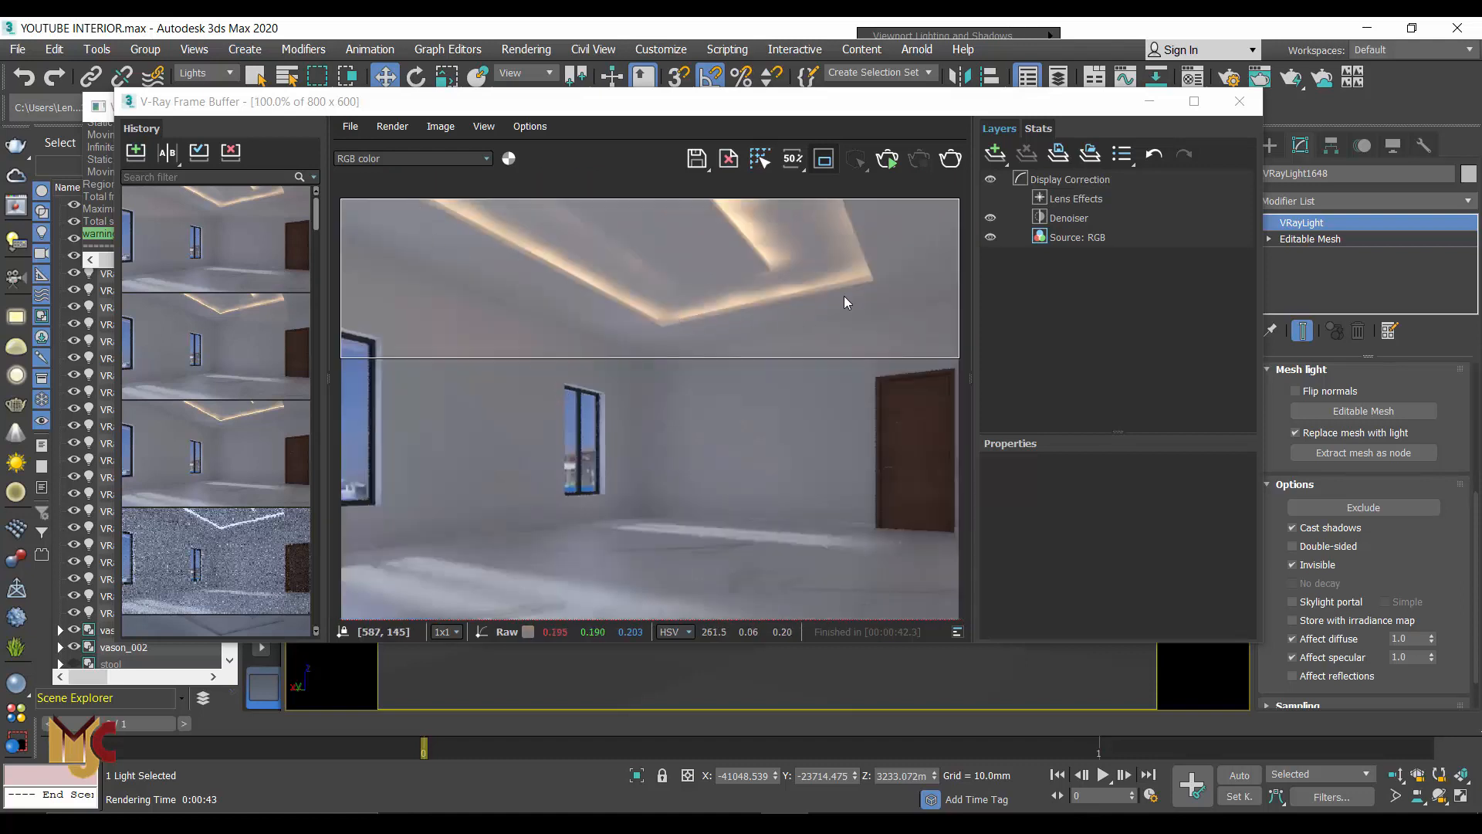
pyautogui.click(824, 158)
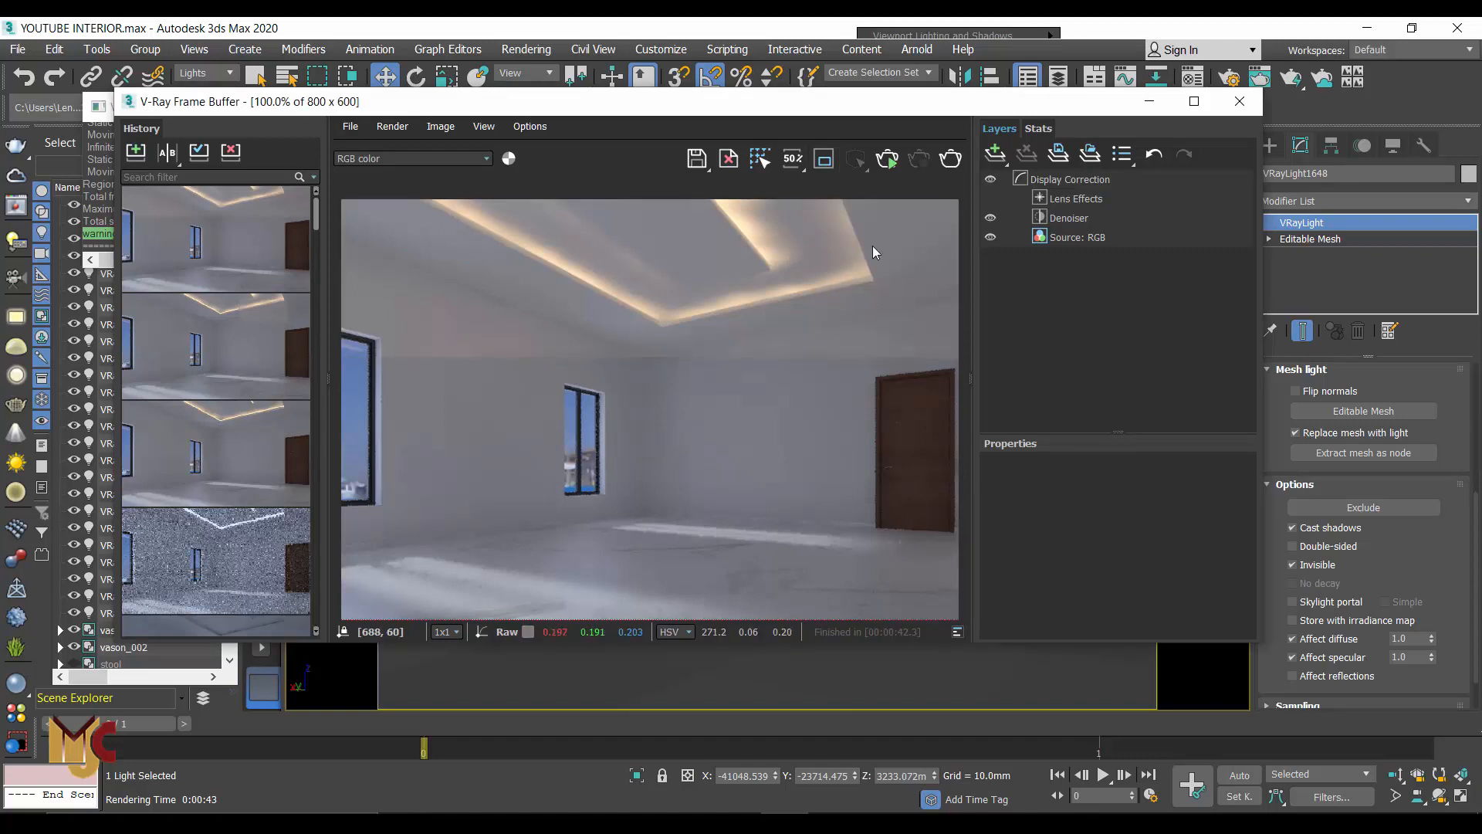
# Step: Review the cove glow in the context of the whole room image and close the V-Ray Frame Buffer
pyautogui.scroll(1, 854, 262)
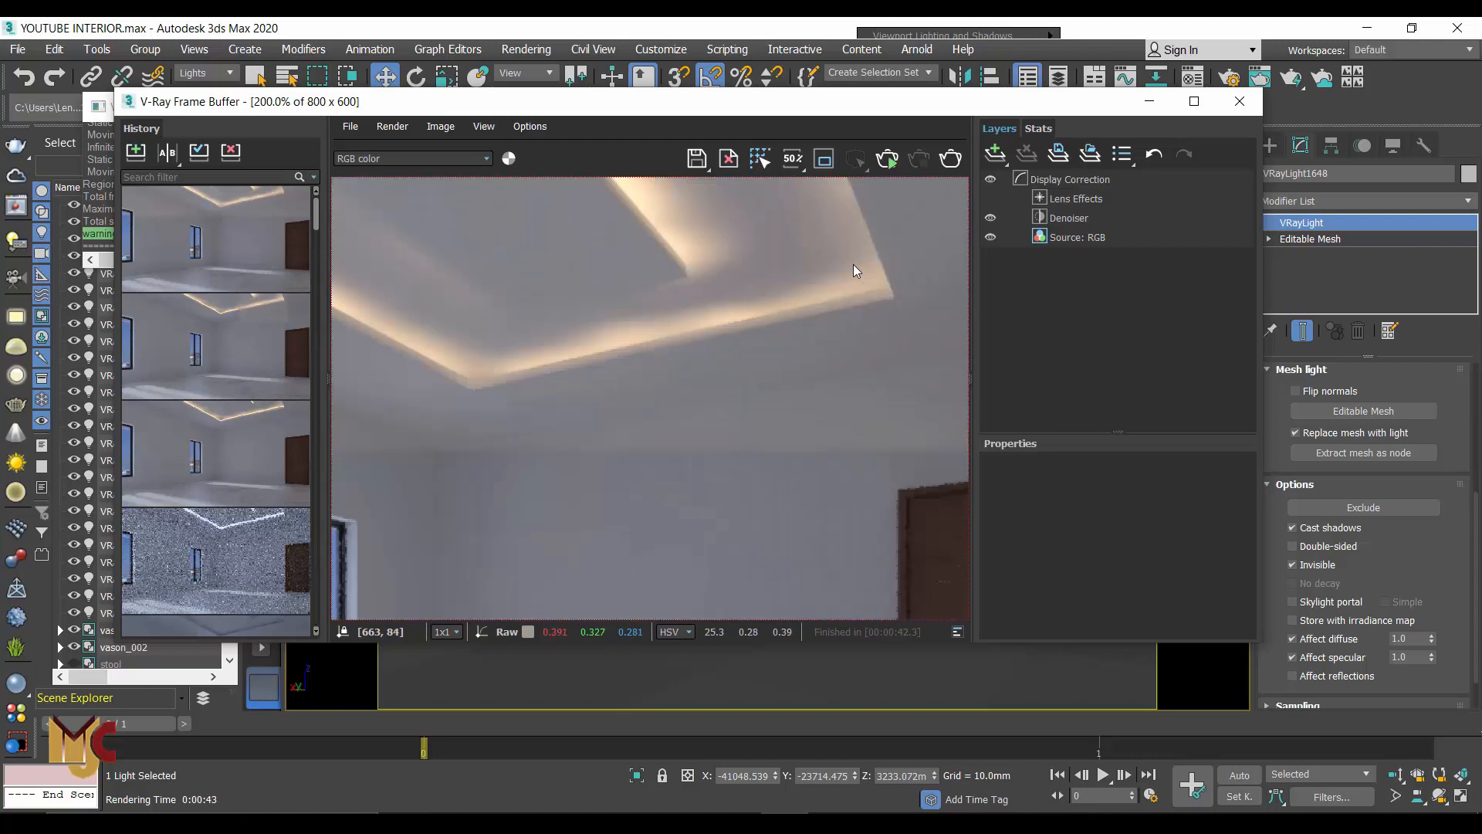
pyautogui.scroll(-1, 869, 350)
pyautogui.scroll(-1, 870, 351)
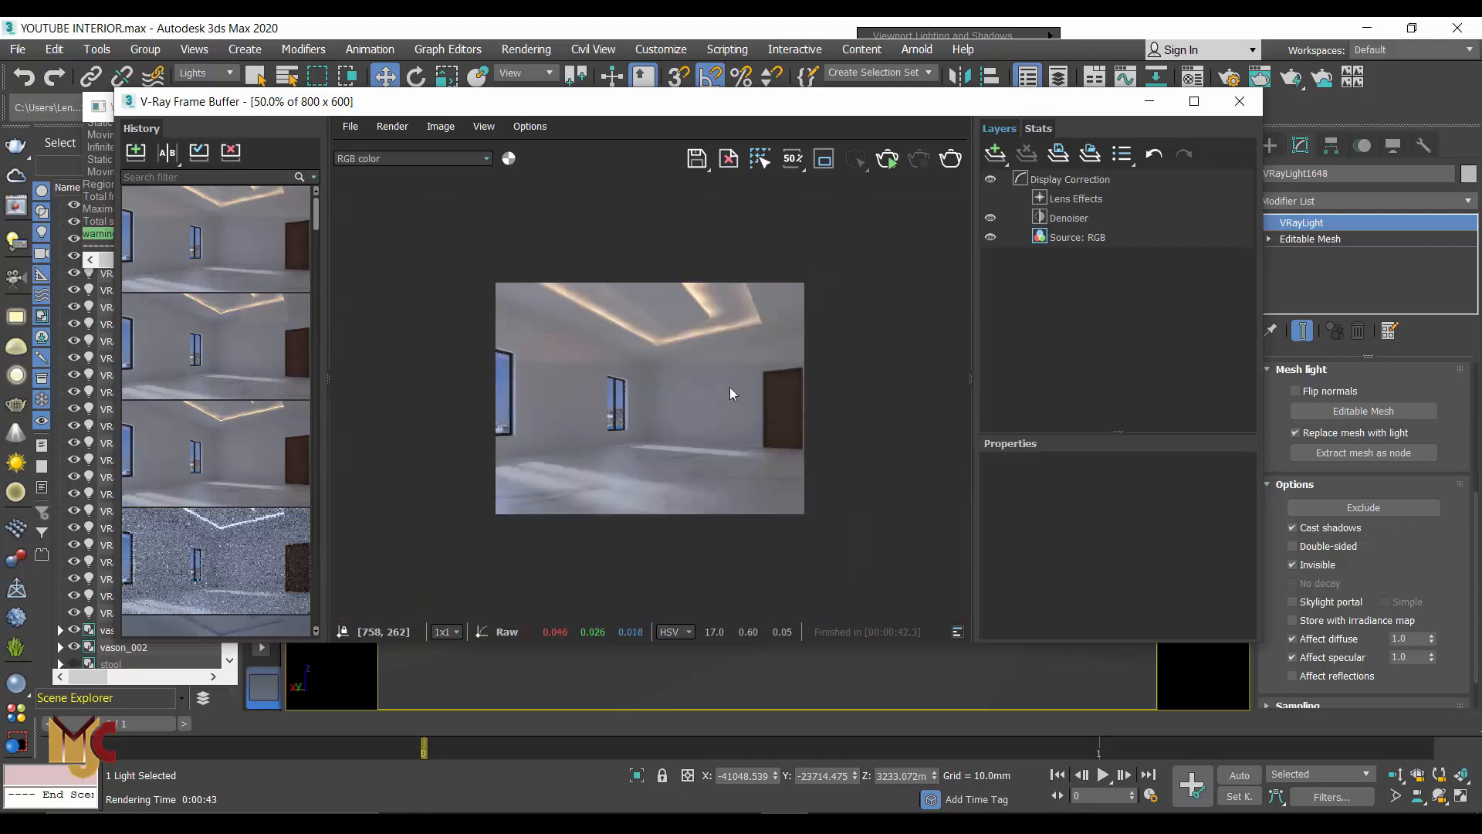
pyautogui.scroll(1, 730, 386)
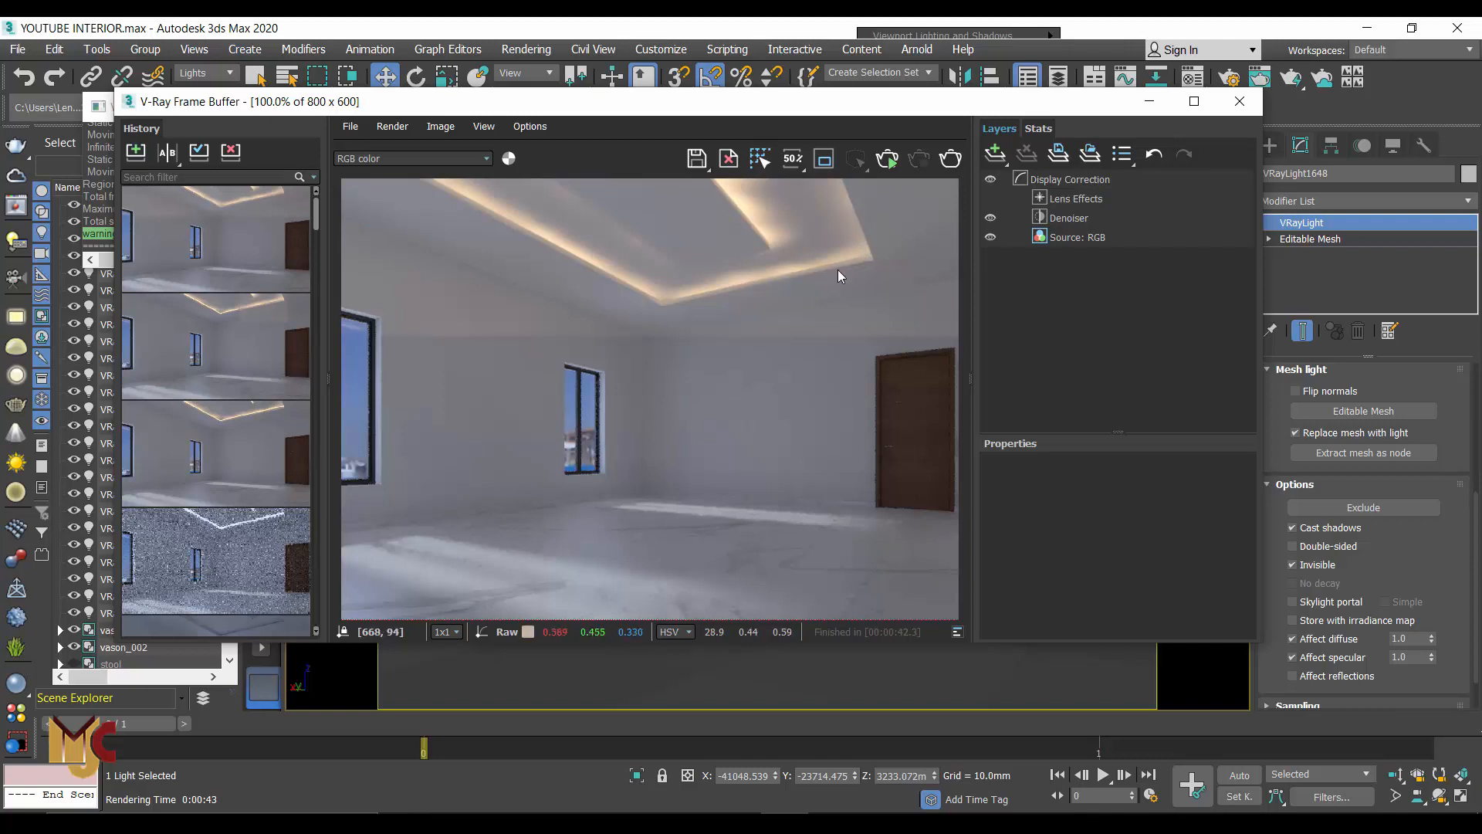
pyautogui.click(1240, 103)
# Step: Show the room in the Top view as wireframe and close the V-Ray messages window
pyautogui.click(1268, 144)
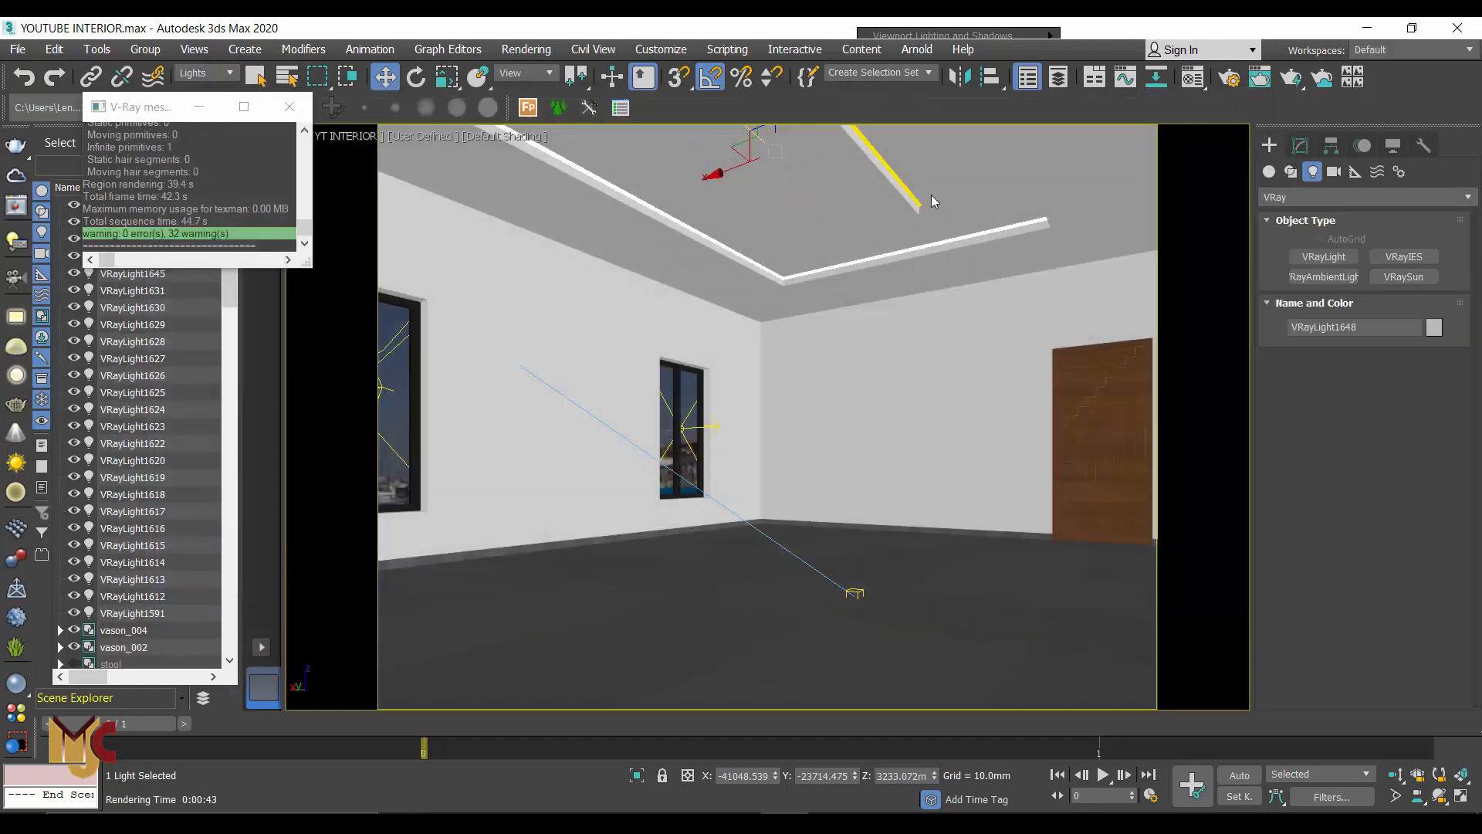
pyautogui.click(909, 208)
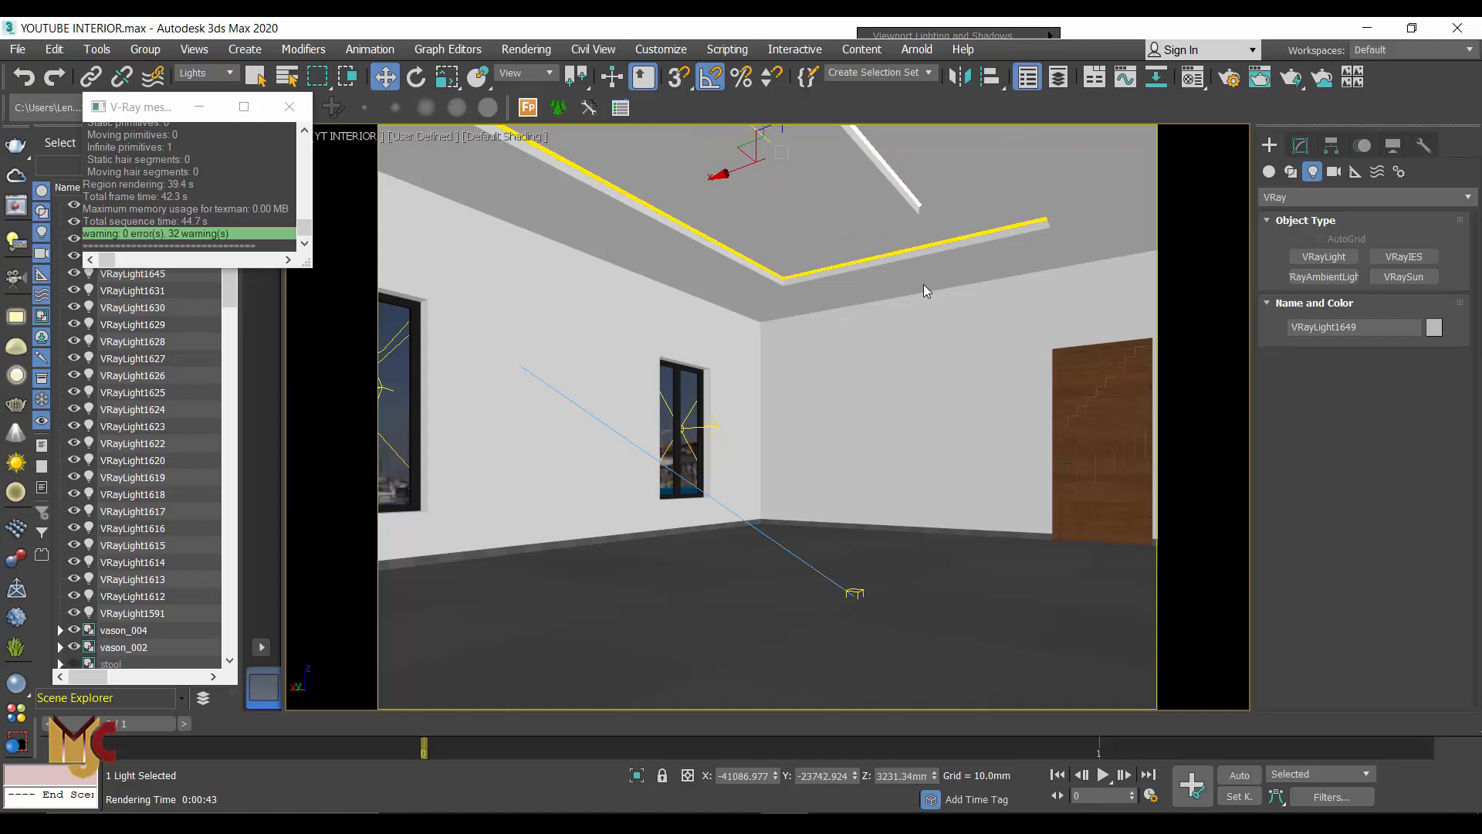
pyautogui.press('t')
pyautogui.scroll(-6, 842, 356)
pyautogui.press('F3')
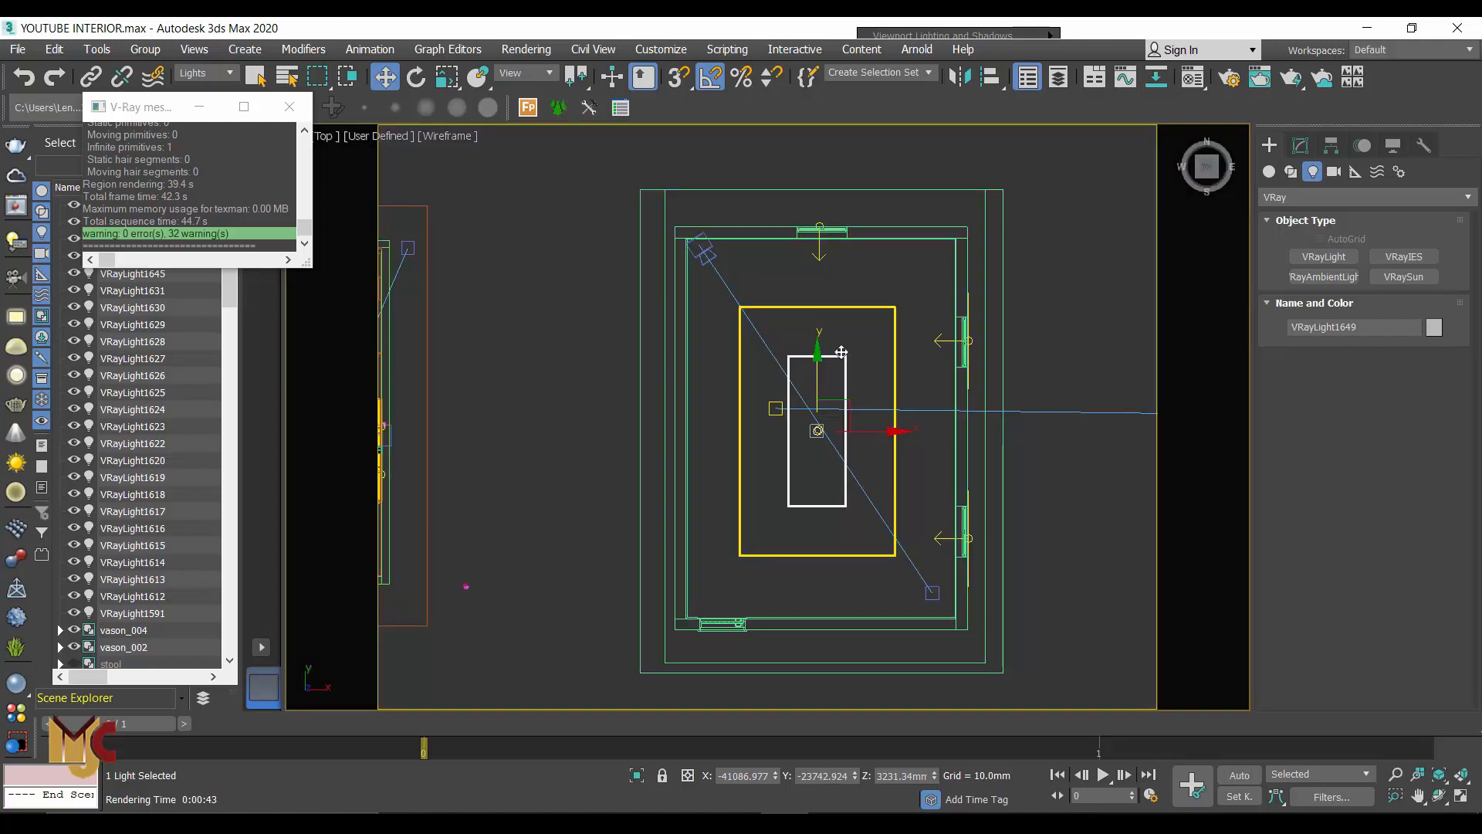
pyautogui.click(290, 107)
# Step: With the selection filter set to All, select the entire room with its lights and camera and clone it beside the original along X
pyautogui.click(207, 73)
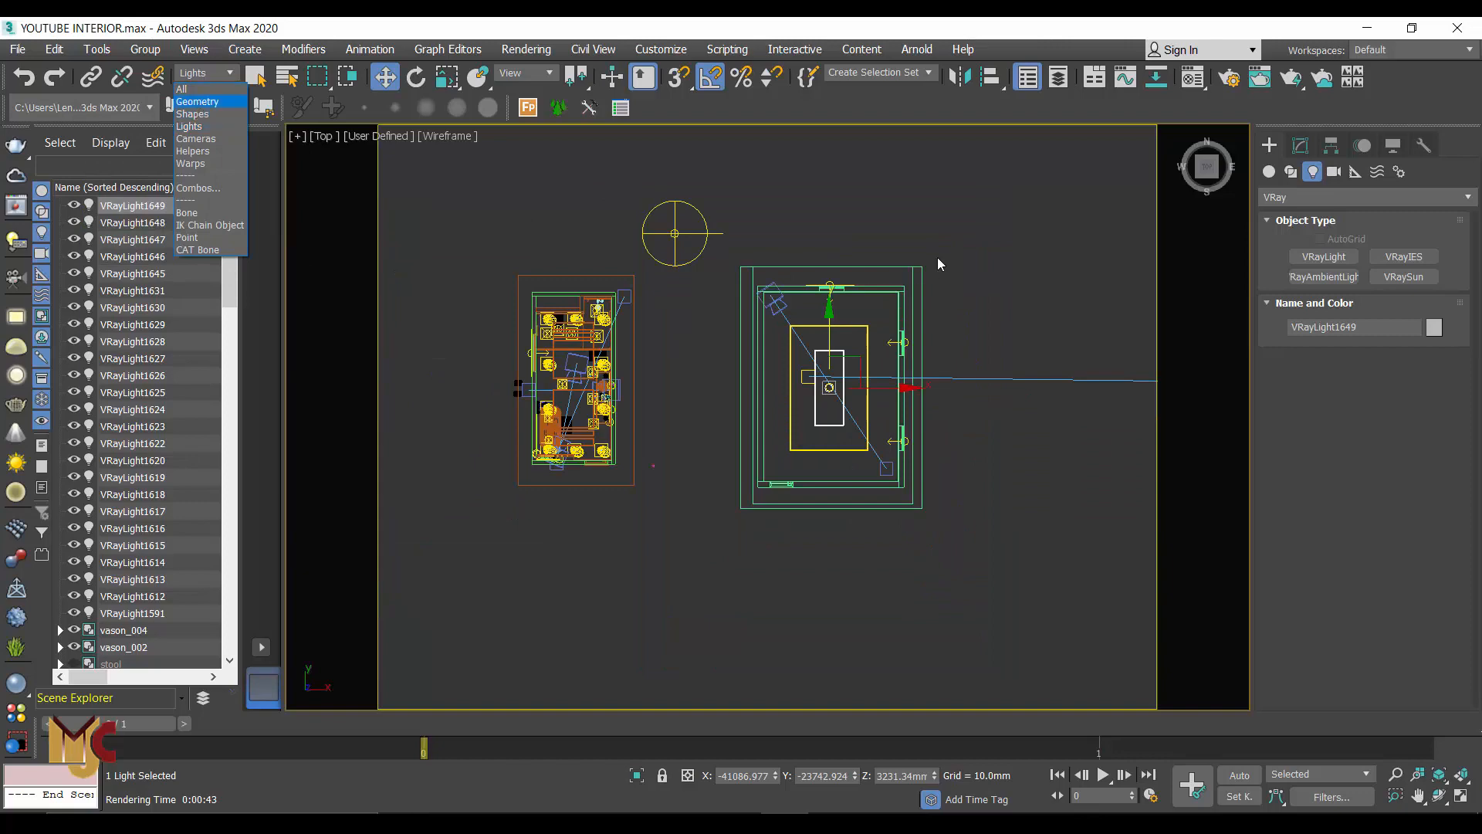
pyautogui.moveTo(937, 257); pyautogui.dragTo(739, 533)
pyautogui.click(207, 73)
pyautogui.moveTo(733, 528); pyautogui.dragTo(729, 534)
pyautogui.scroll(2, 855, 414)
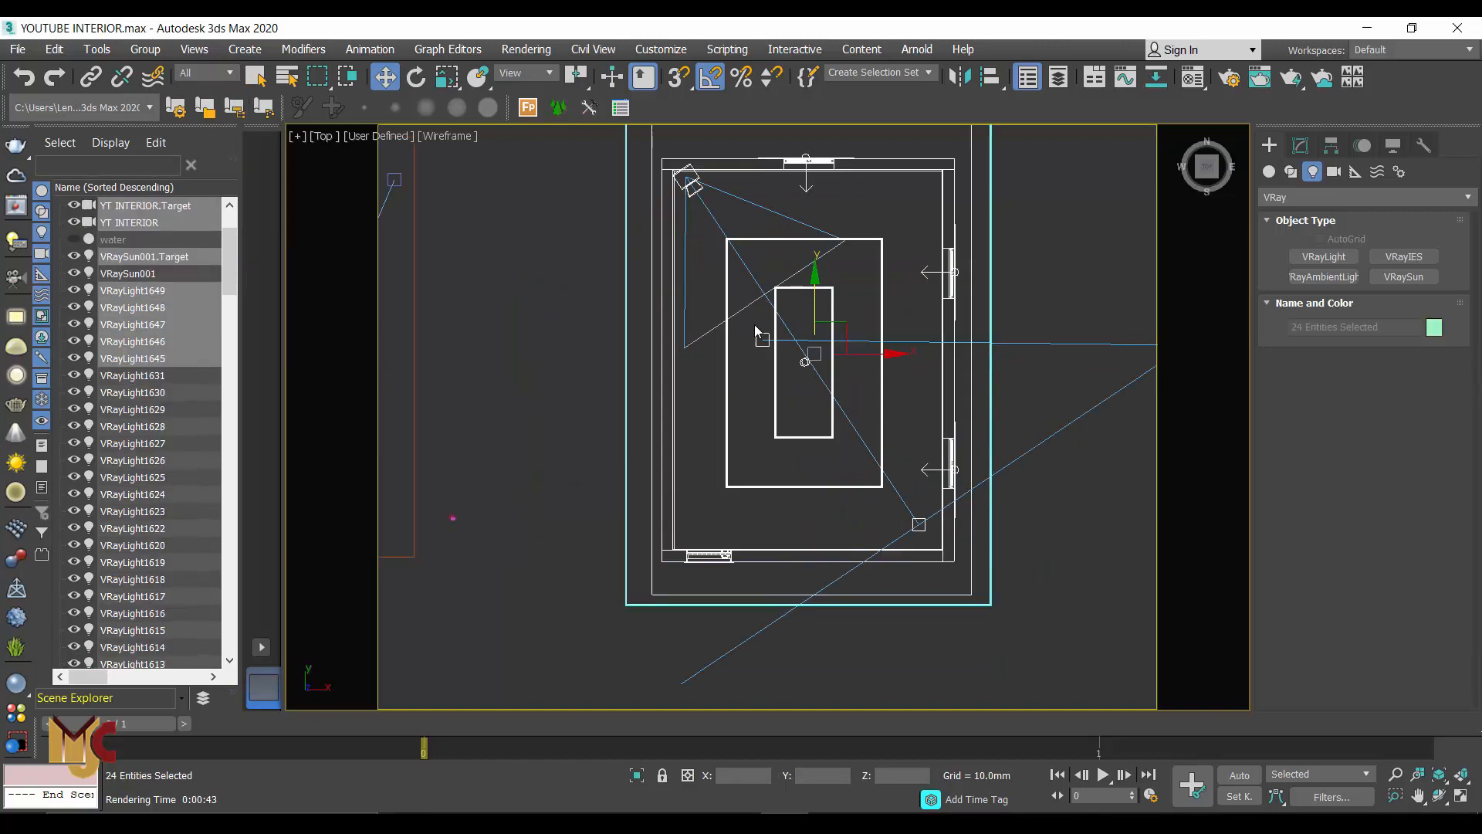
pyautogui.scroll(-3, 736, 390)
pyautogui.keyDown('shift'); pyautogui.moveTo(737, 390); pyautogui.dragTo(920, 390); pyautogui.keyUp('shift')
pyautogui.click(760, 506)
# Step: Delete the copied ceiling strip mesh lights from the cloned room
pyautogui.scroll(5, 916, 355)
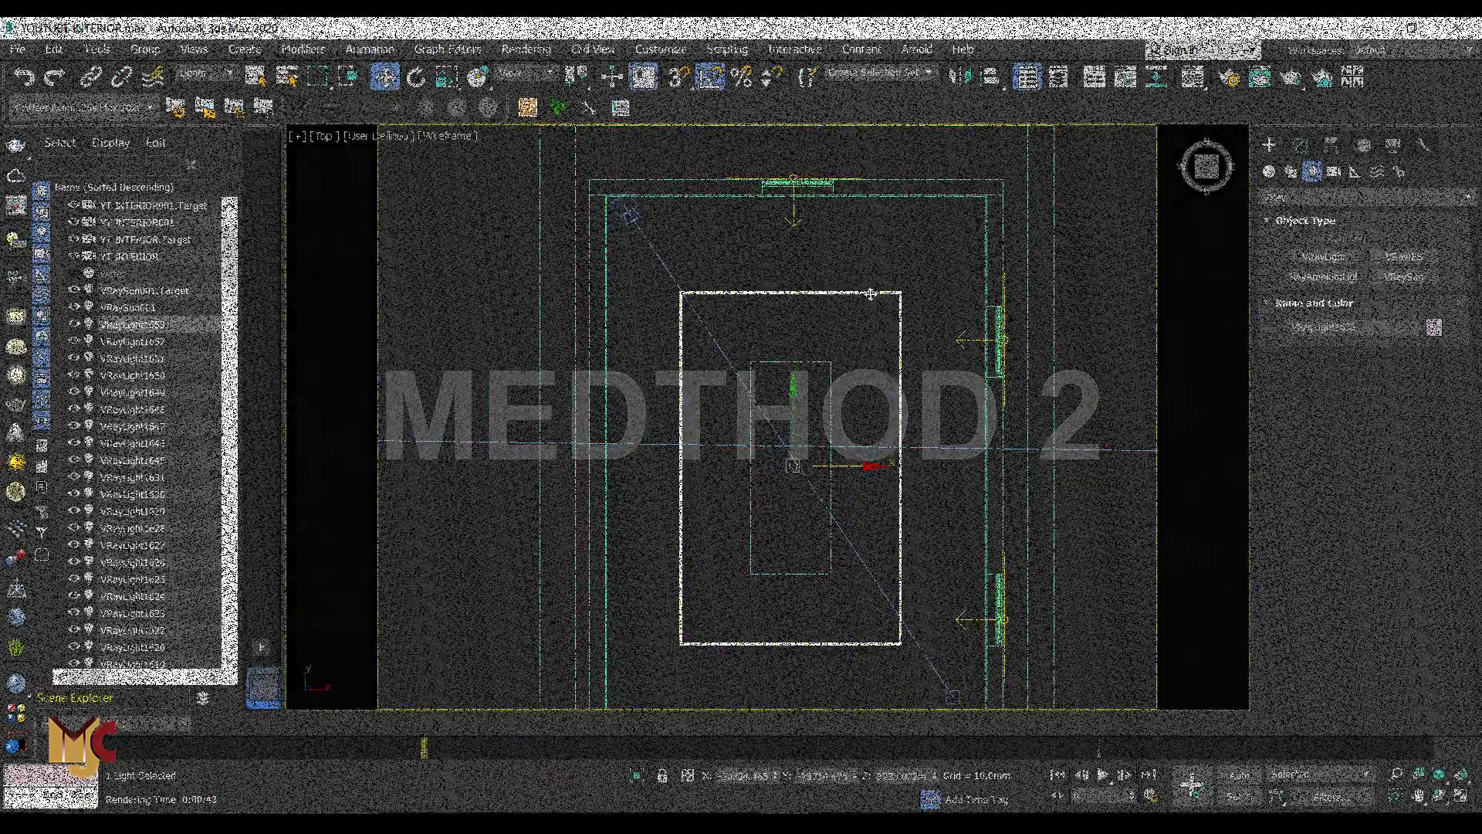
pyautogui.click(897, 331)
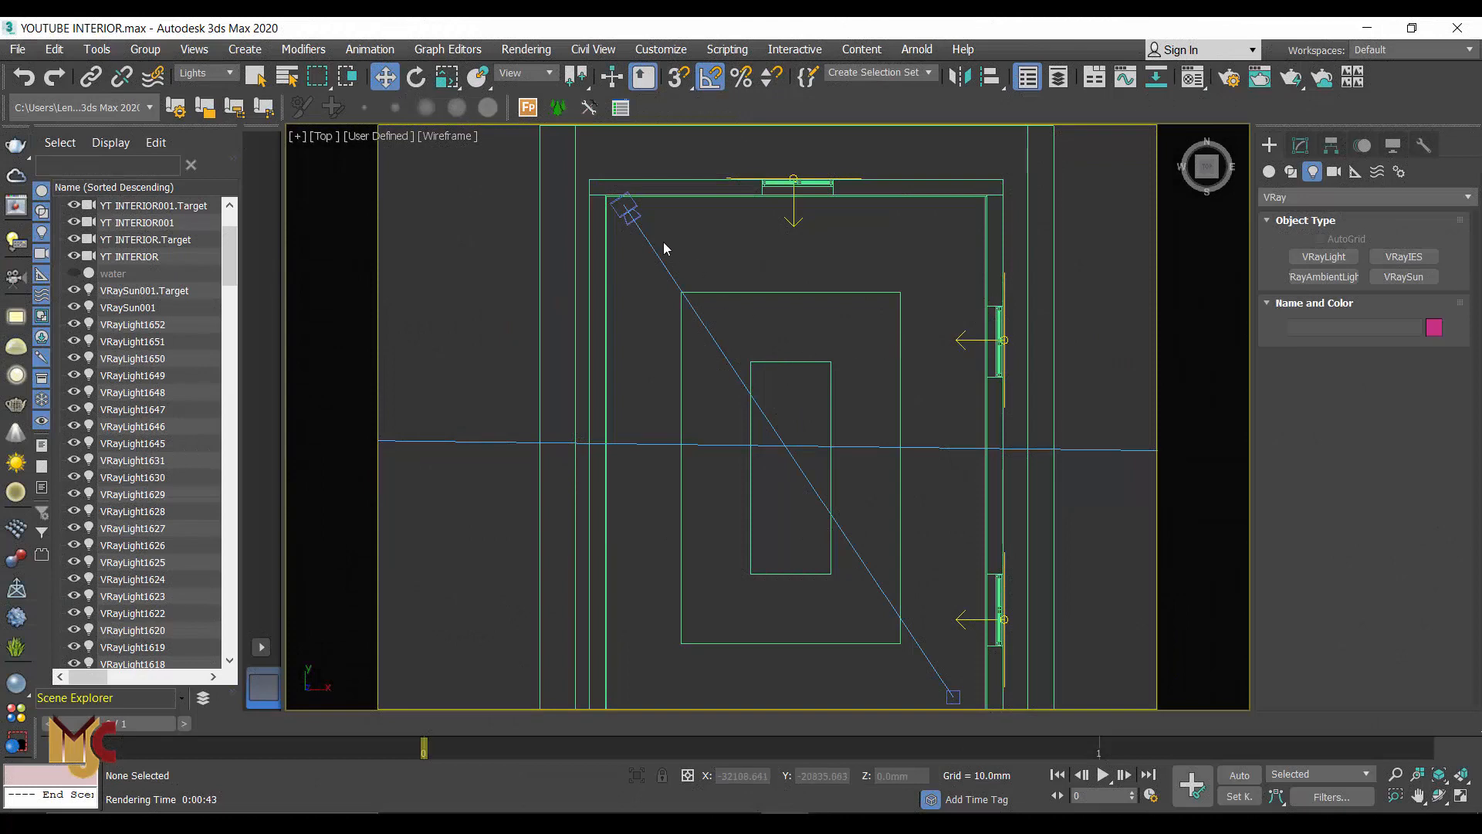
pyautogui.scroll(-2, 845, 324)
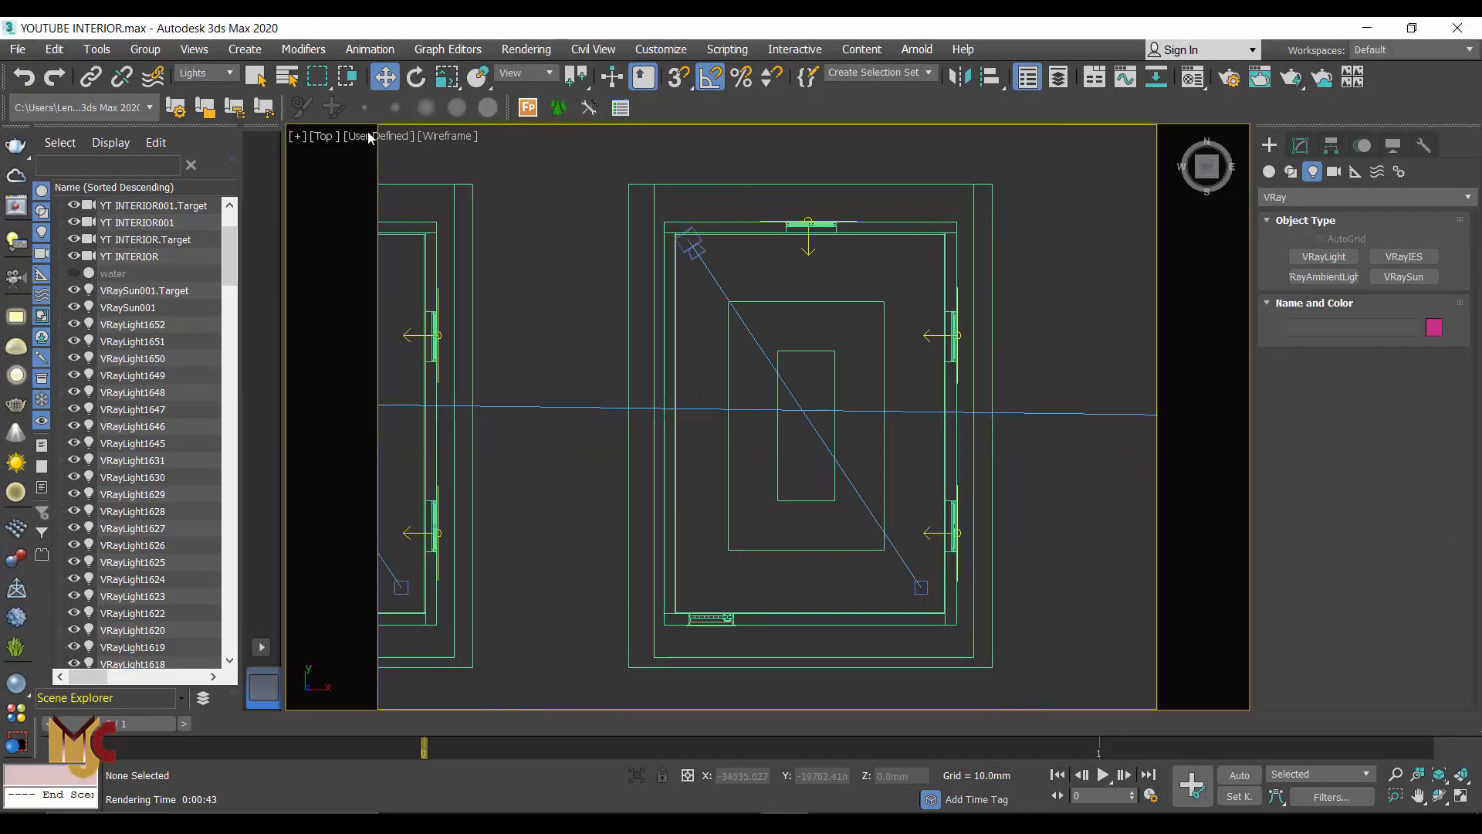
# Step: Set the selection filter to All and select the cloned room's ceiling objects around the outer and inner rectangles
pyautogui.click(193, 74)
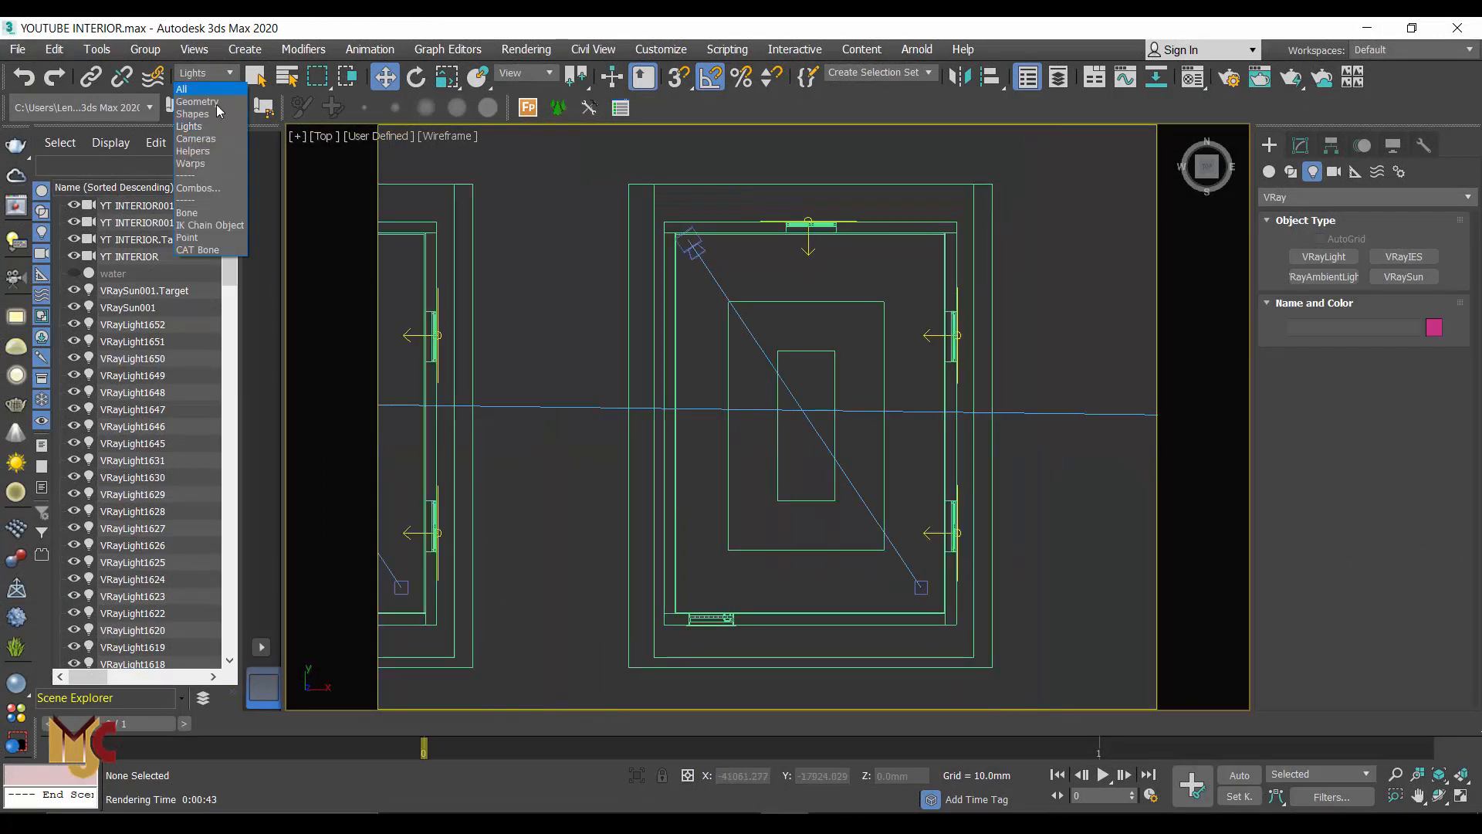
pyautogui.click(189, 89)
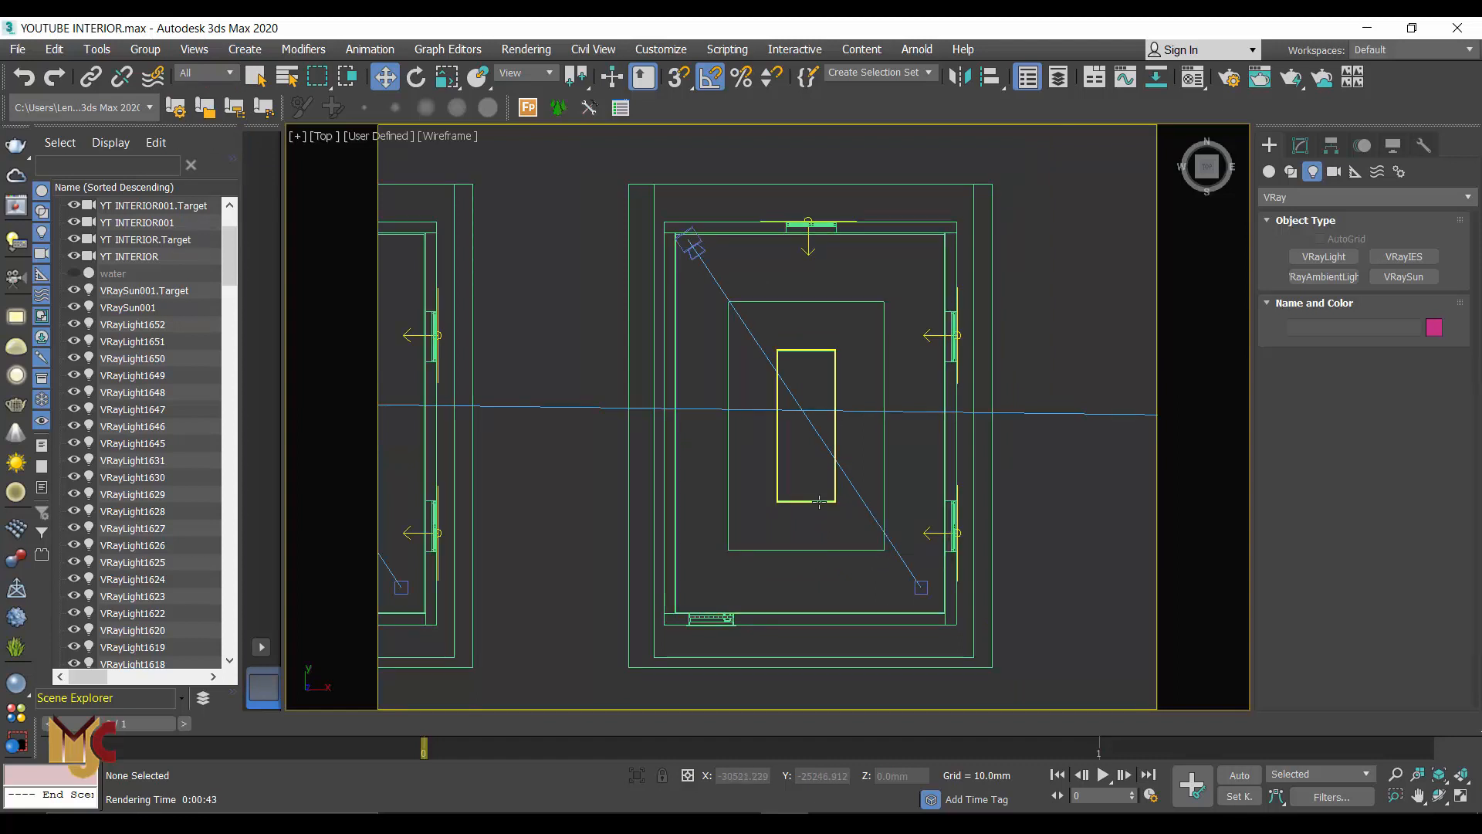
pyautogui.moveTo(817, 369); pyautogui.dragTo(893, 346, button='middle')
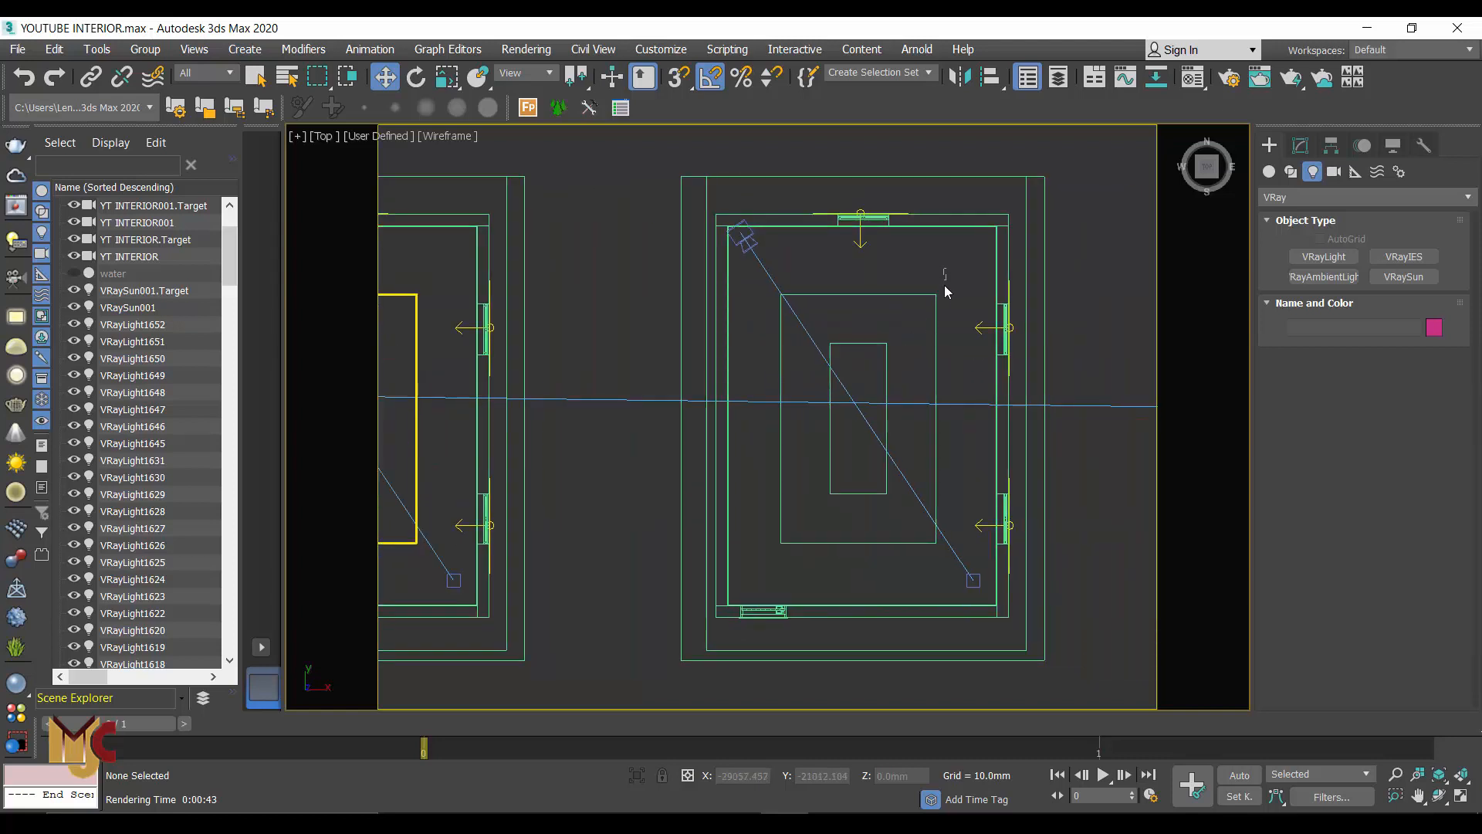
pyautogui.scroll(2, 942, 300)
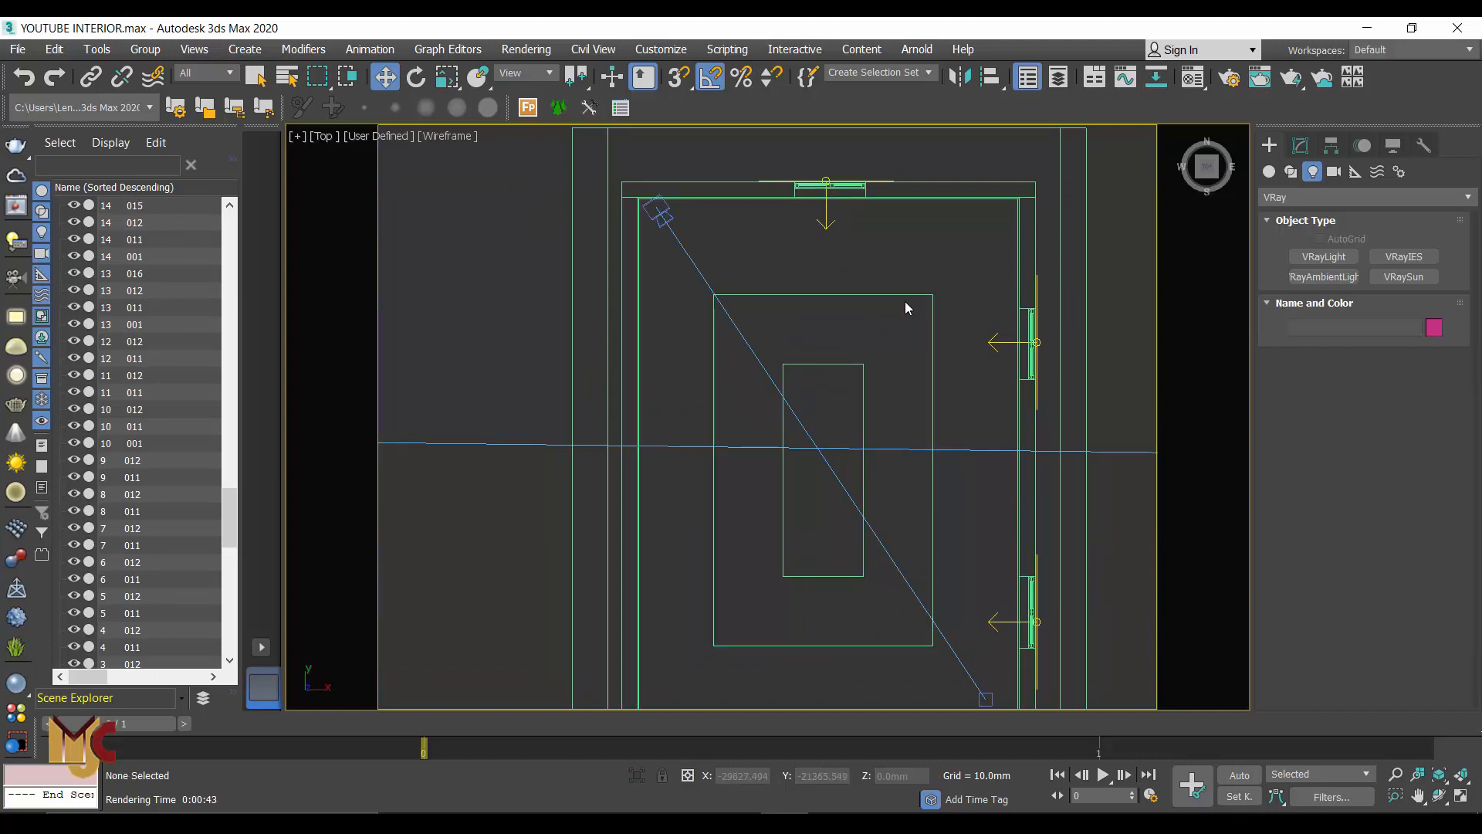
pyautogui.click(908, 305)
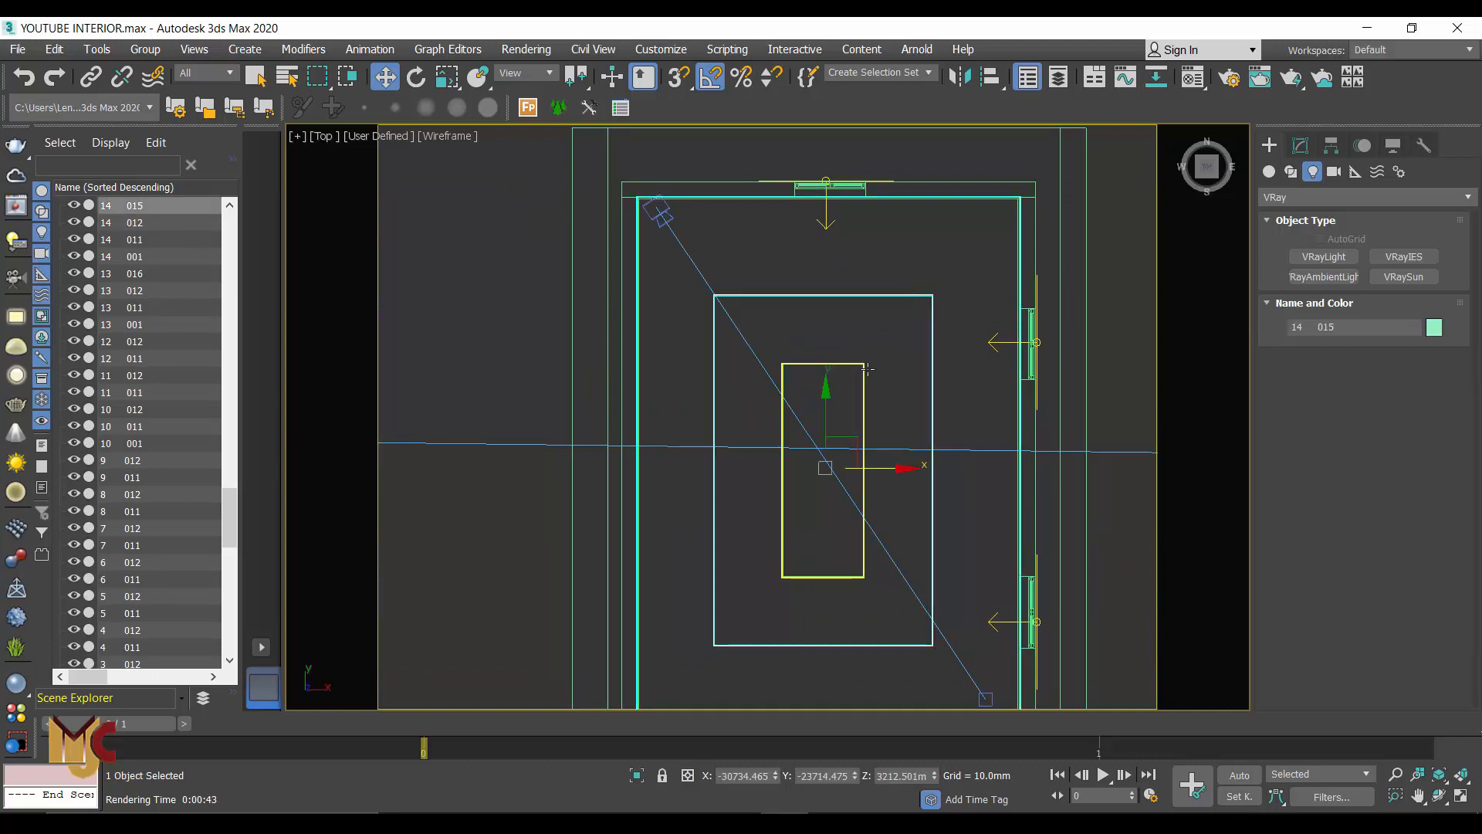
pyautogui.keyDown('ctrl'); pyautogui.click(865, 373); pyautogui.keyUp('ctrl')
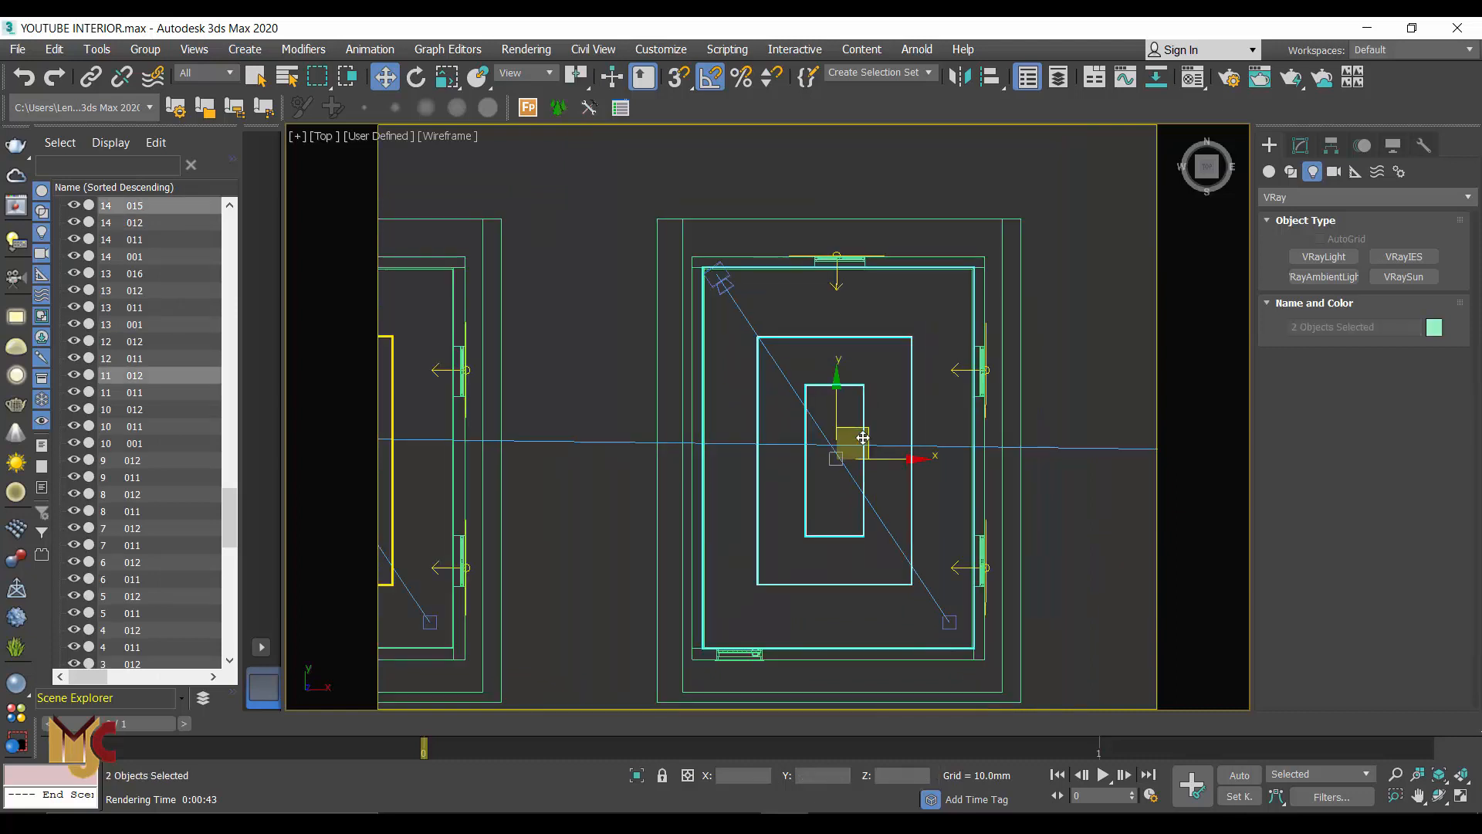
# Step: In the Front view, clone the two selected ceiling objects upward along Y as one Copy
pyautogui.scroll(-2, 862, 438)
pyautogui.press('f')
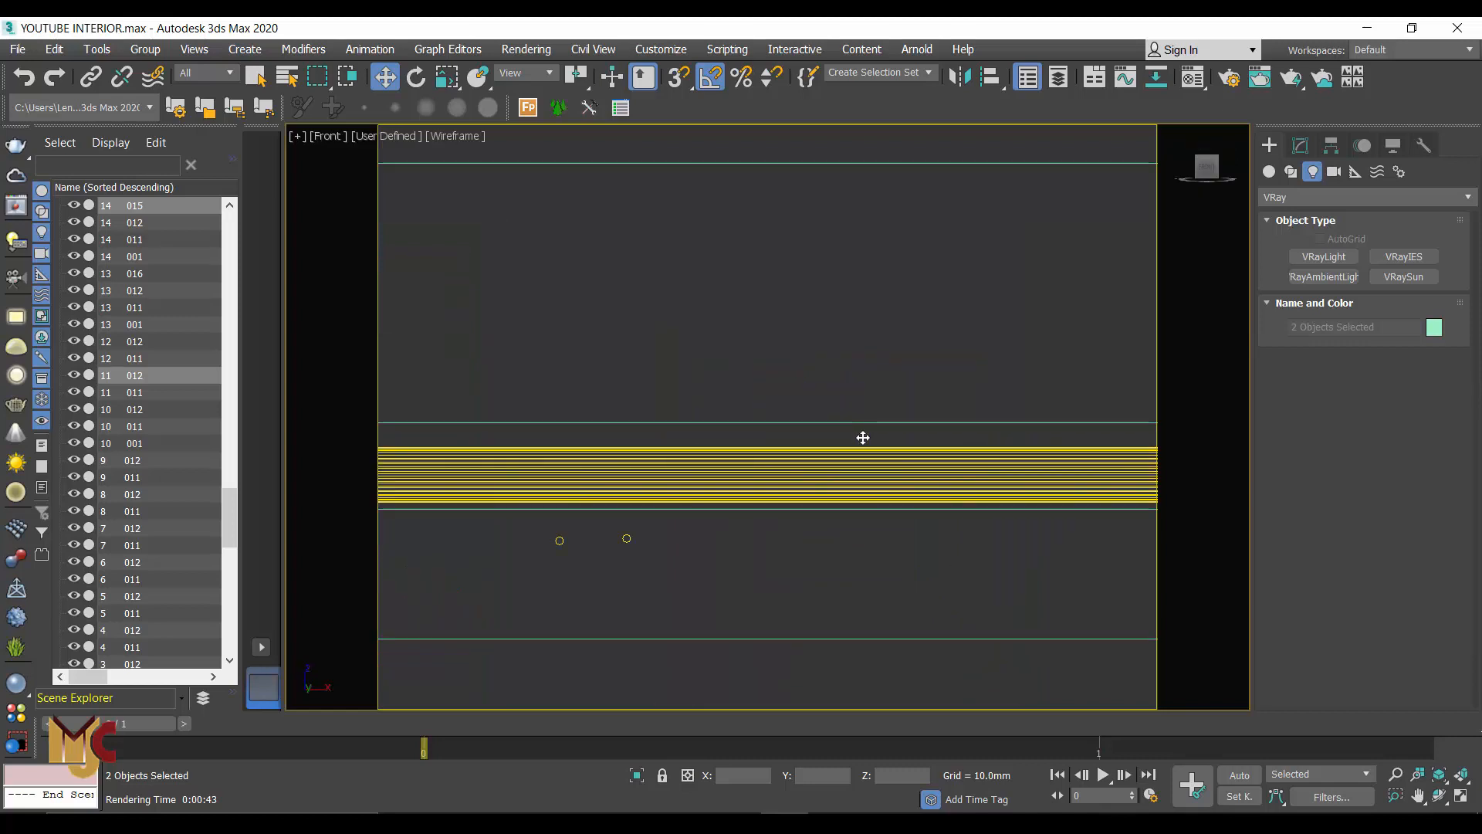
pyautogui.press('z')
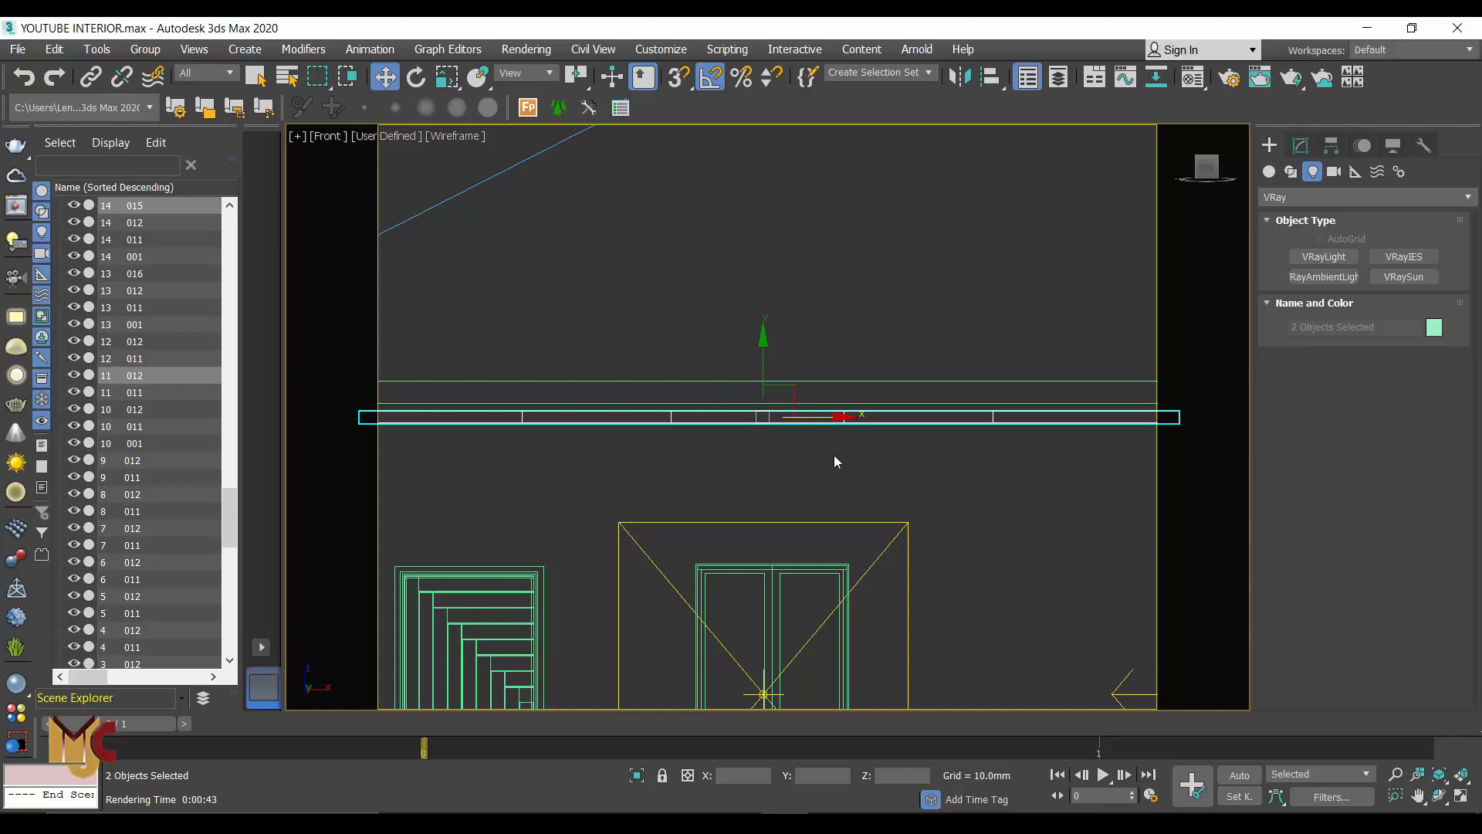
pyautogui.scroll(5, 800, 358)
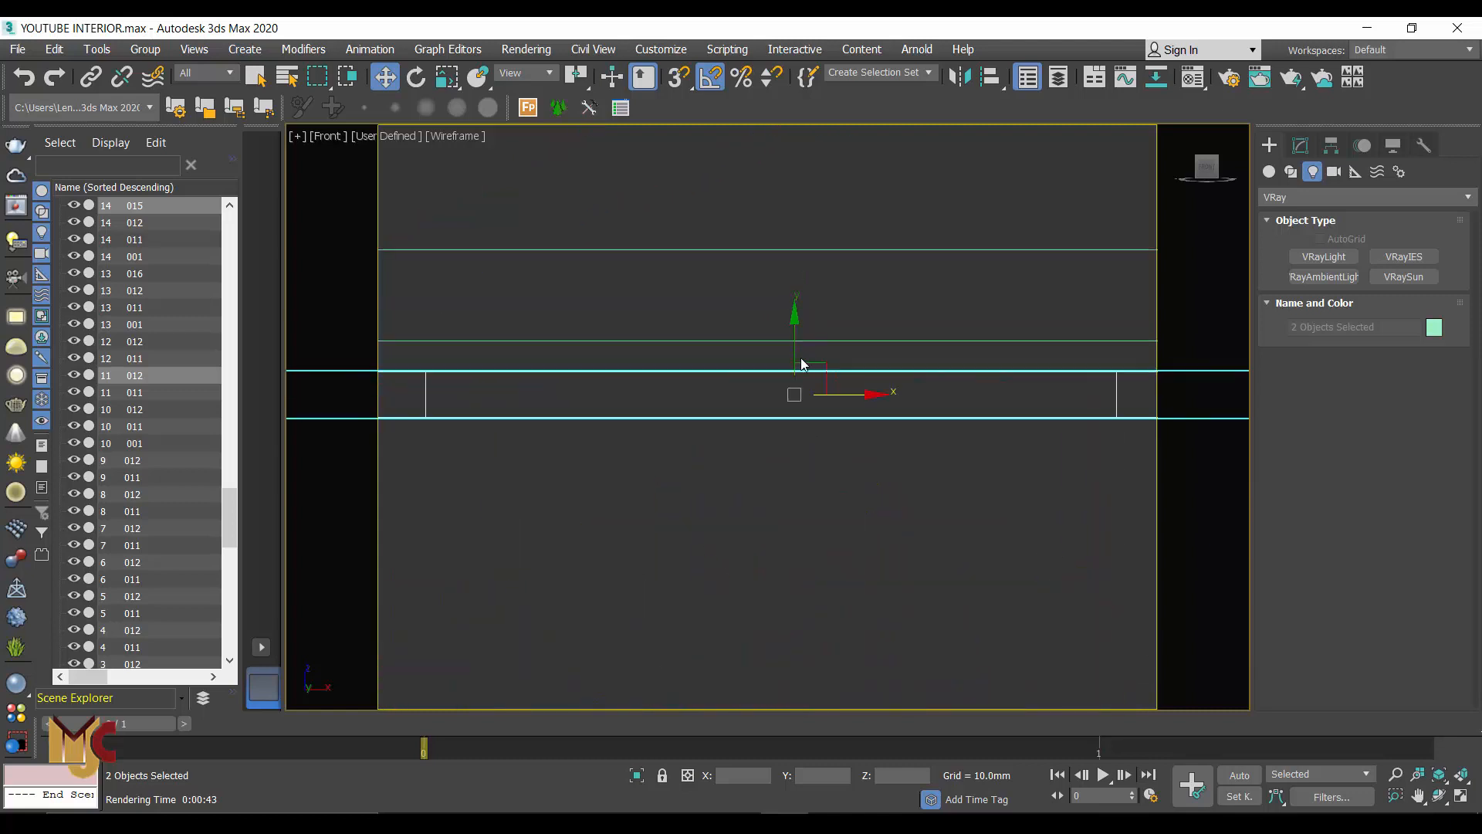
pyautogui.scroll(2, 801, 363)
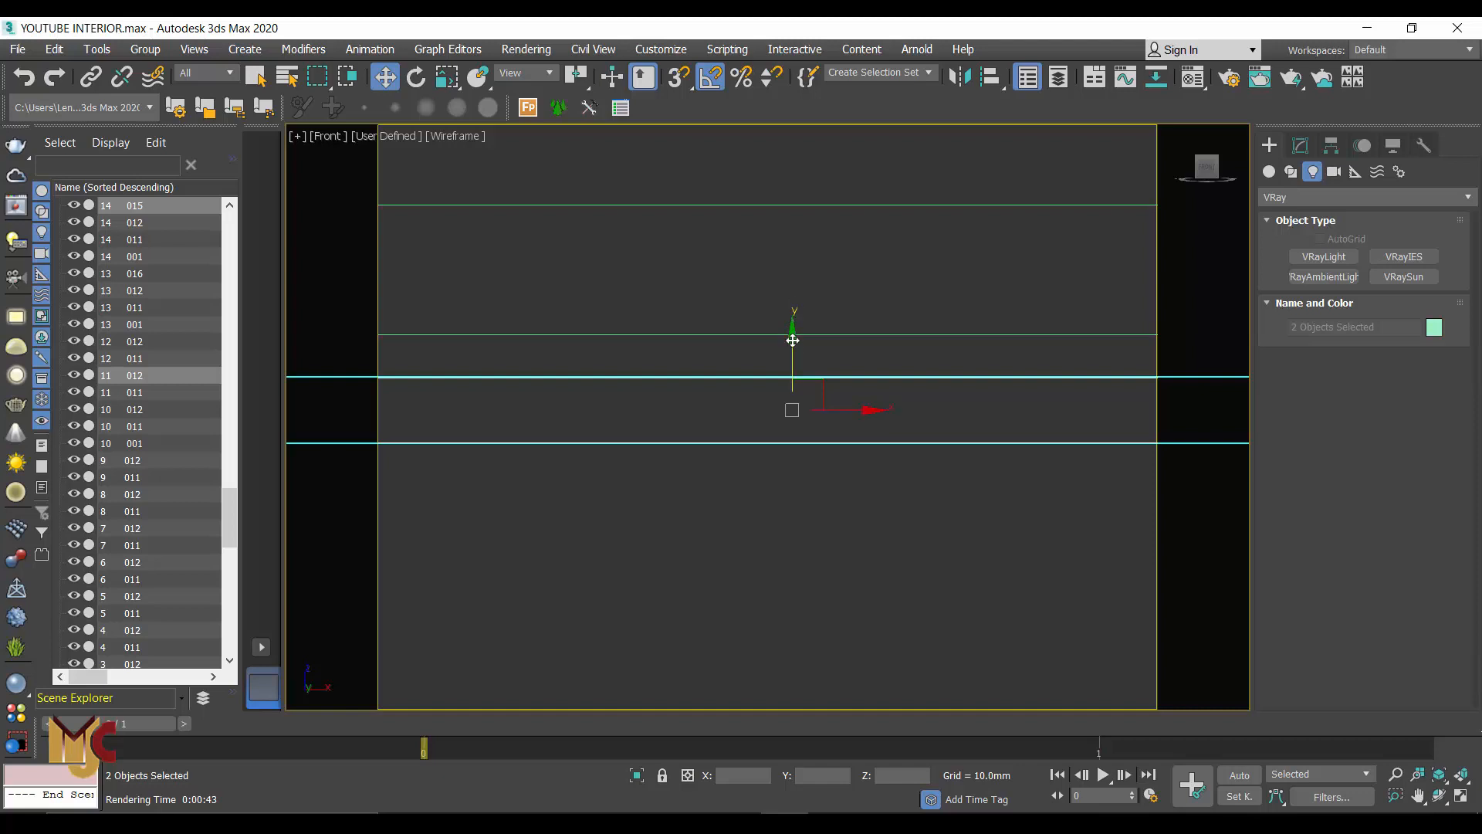
pyautogui.keyDown('shift'); pyautogui.moveTo(792, 341); pyautogui.dragTo(792, 234); pyautogui.keyUp('shift')
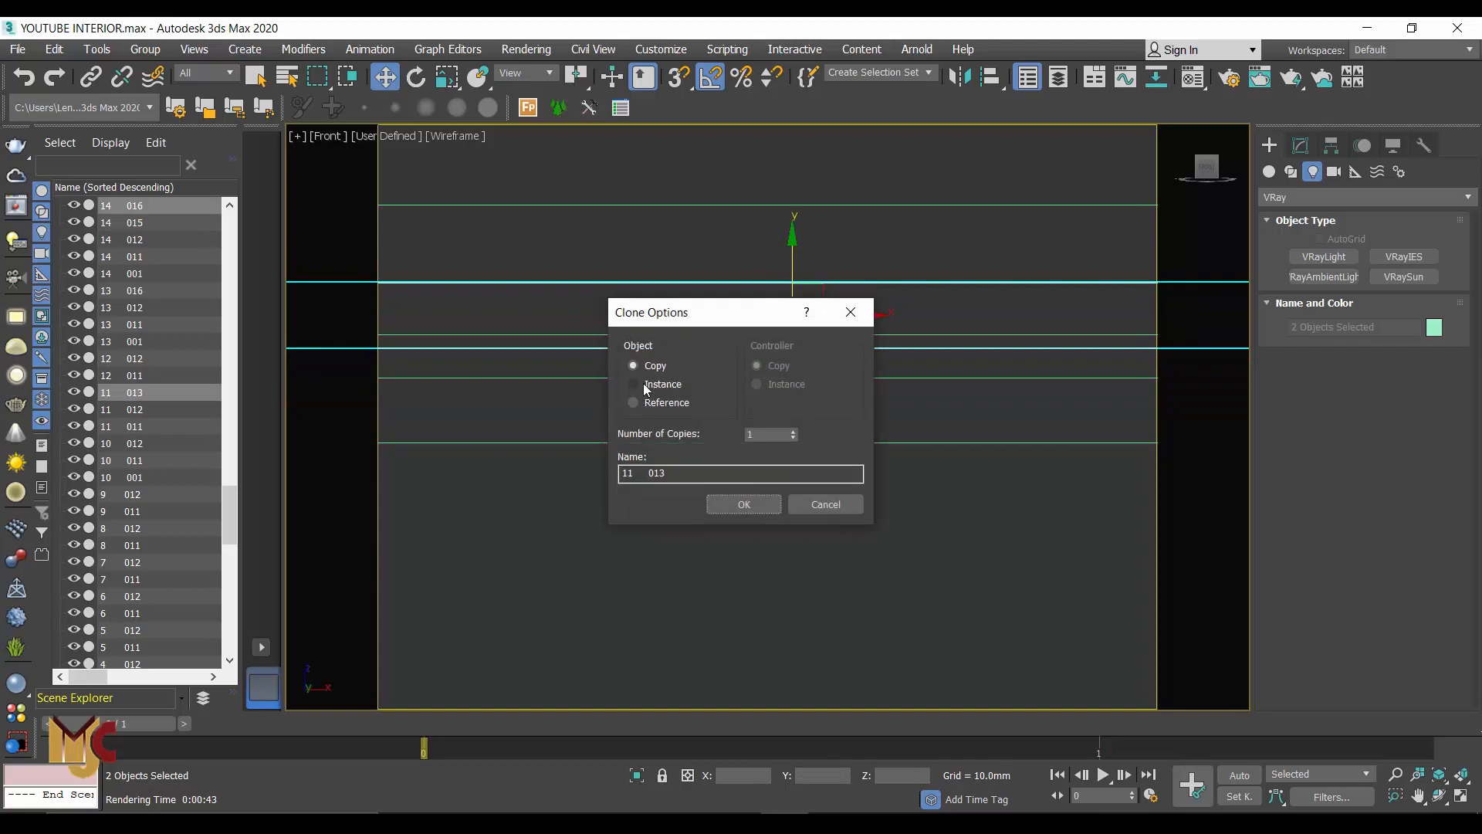
pyautogui.click(724, 504)
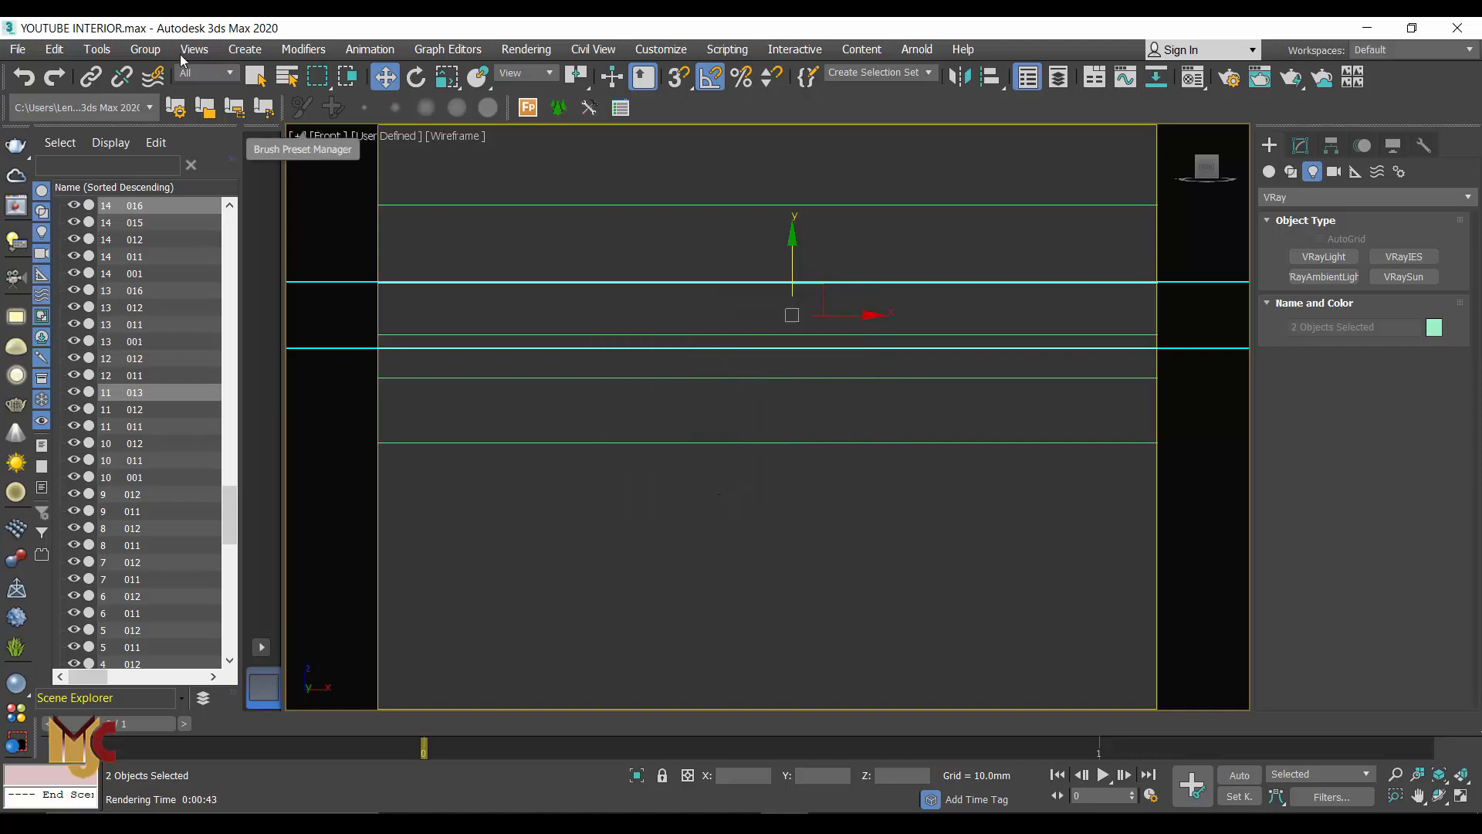
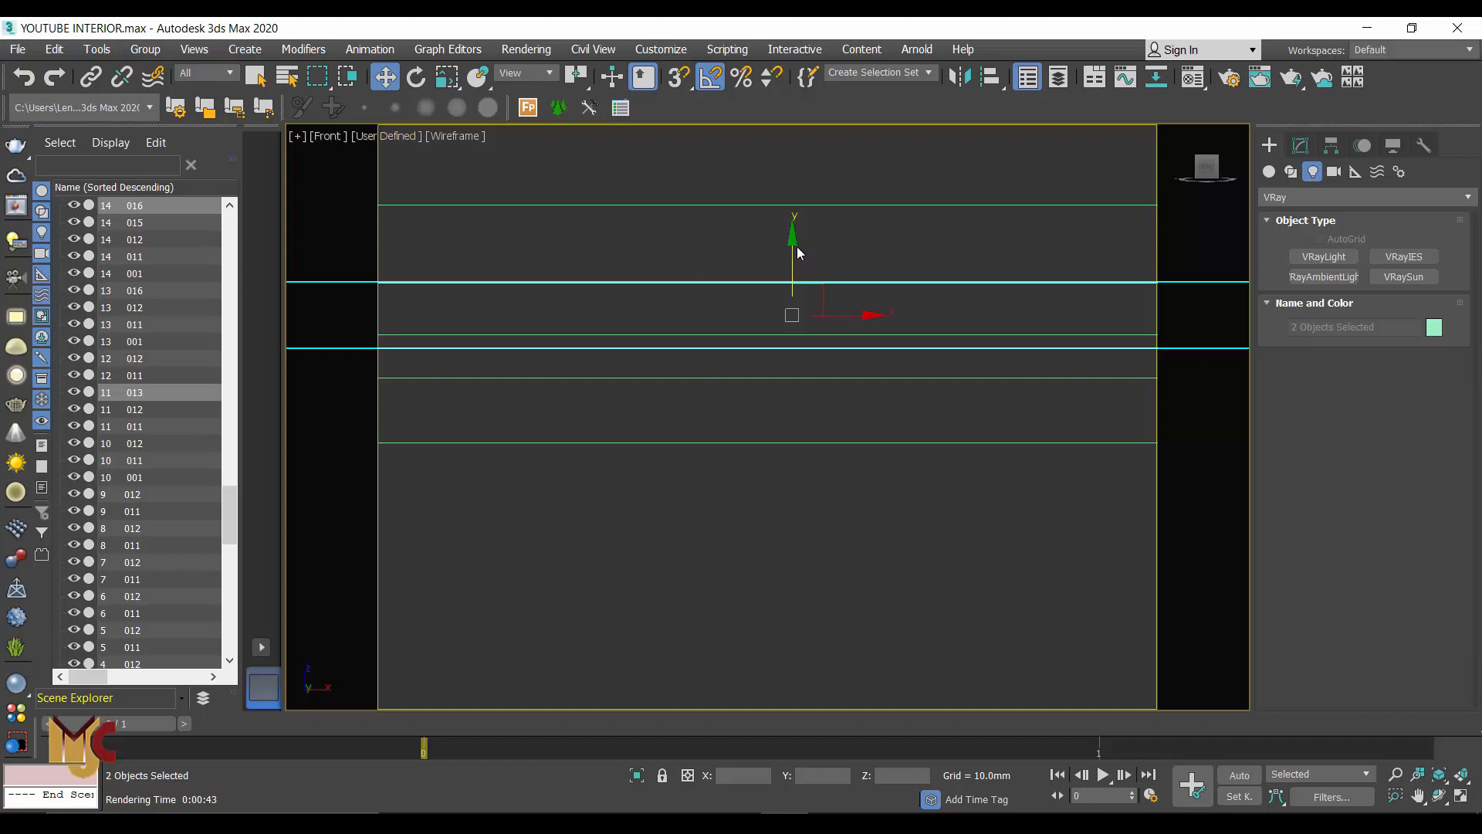
# Step: Flatten the two cloned ceiling objects with non-uniform Scale along the vertical axis to about 2.9%, leaving thin slabs
pyautogui.click(446, 80)
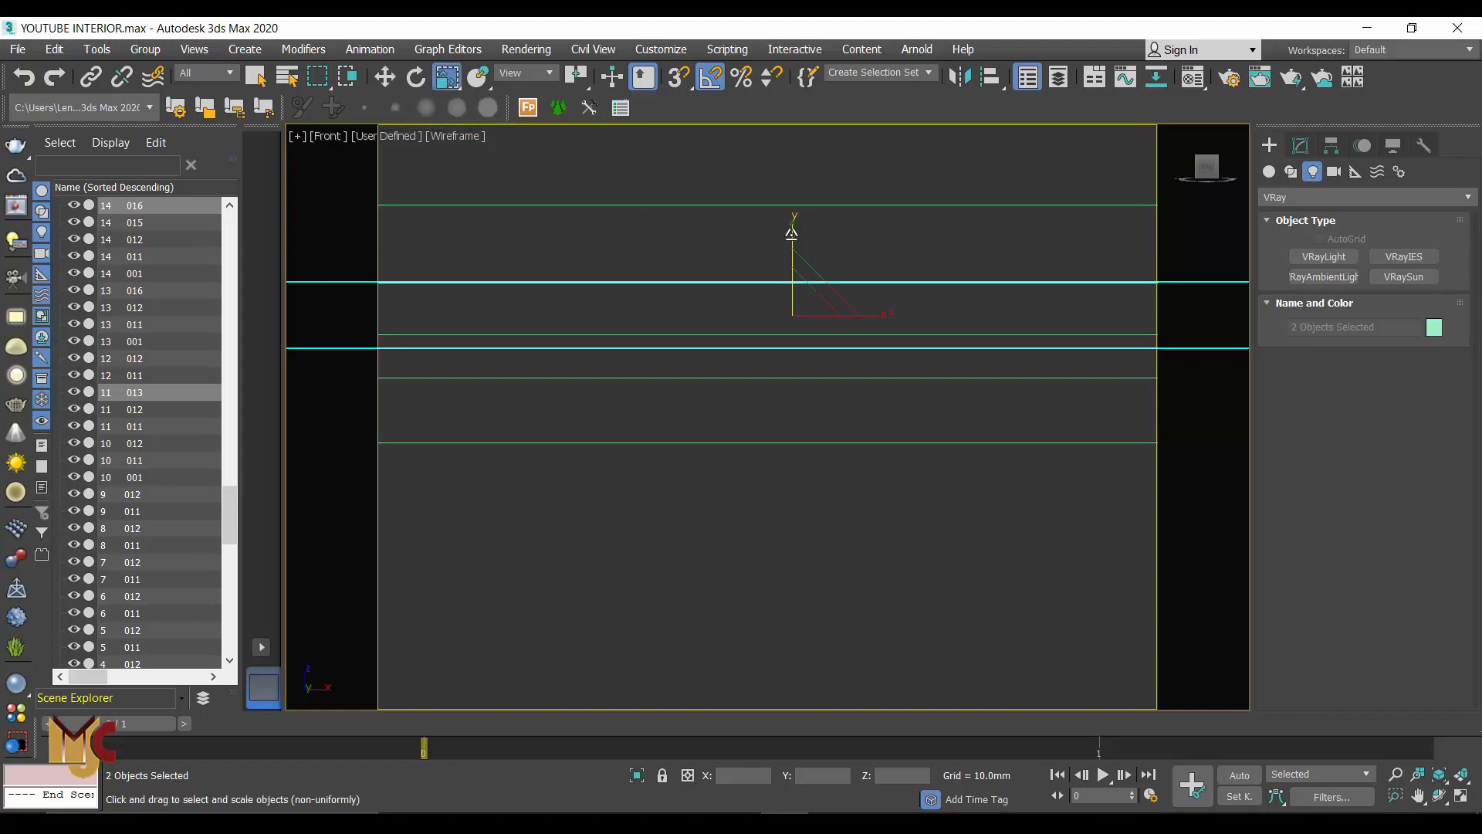
pyautogui.moveTo(793, 232); pyautogui.dragTo(789, 410)
pyautogui.scroll(3, 793, 299)
pyautogui.moveTo(793, 243); pyautogui.dragTo(791, 394)
pyautogui.scroll(2, 793, 285)
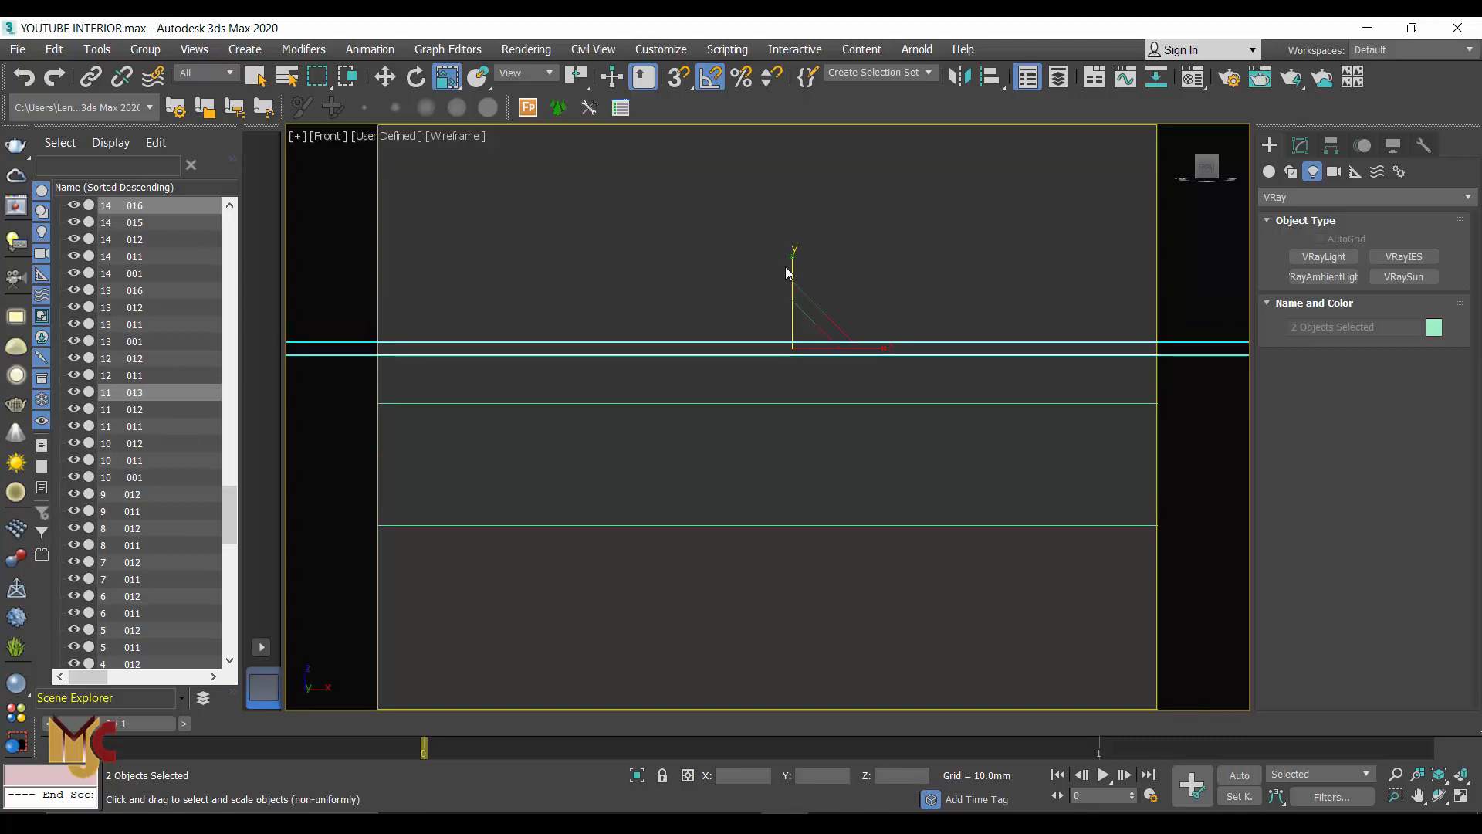
pyautogui.moveTo(791, 259); pyautogui.dragTo(793, 307)
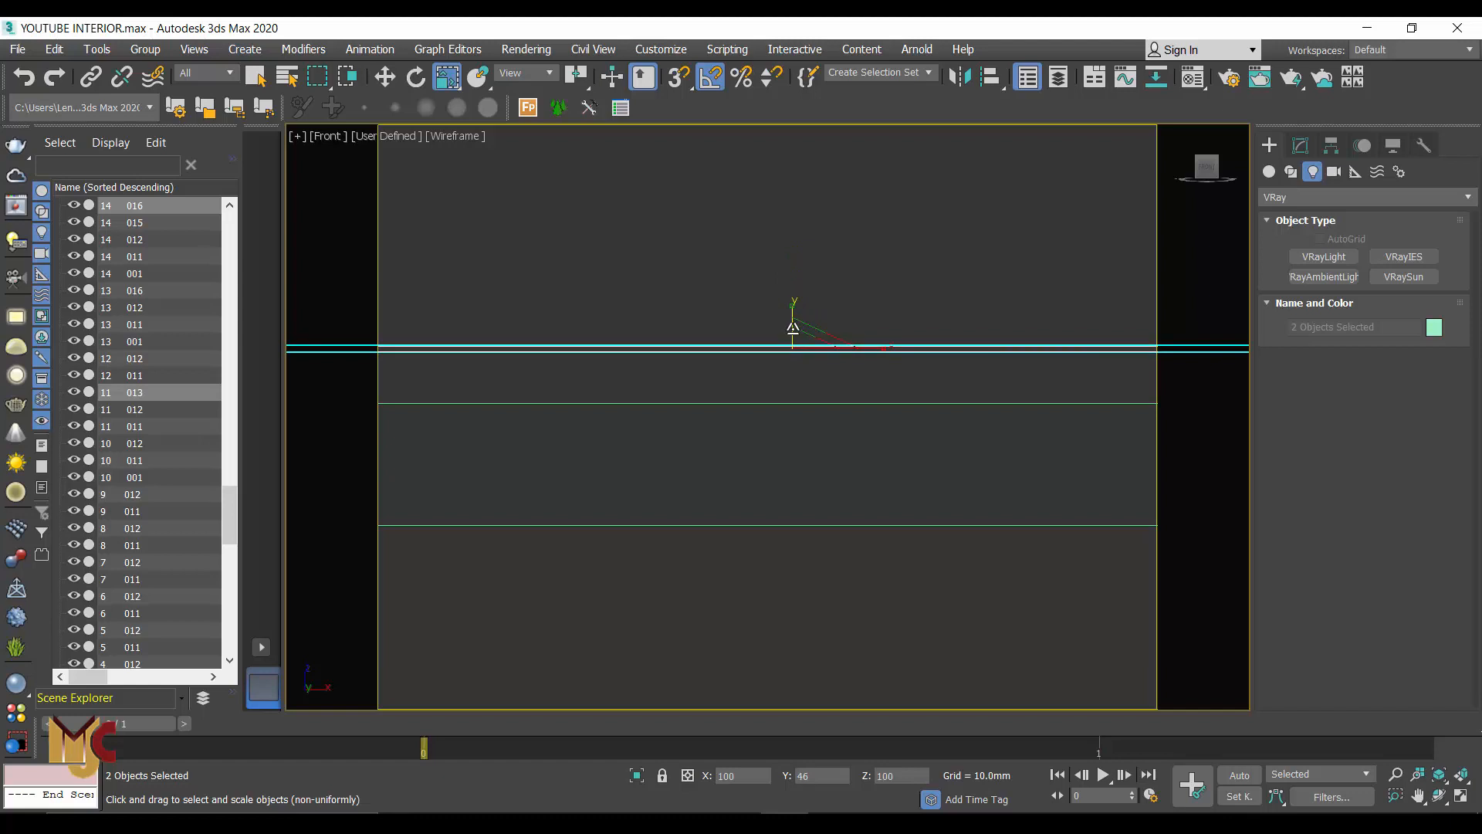
pyautogui.scroll(2, 796, 362)
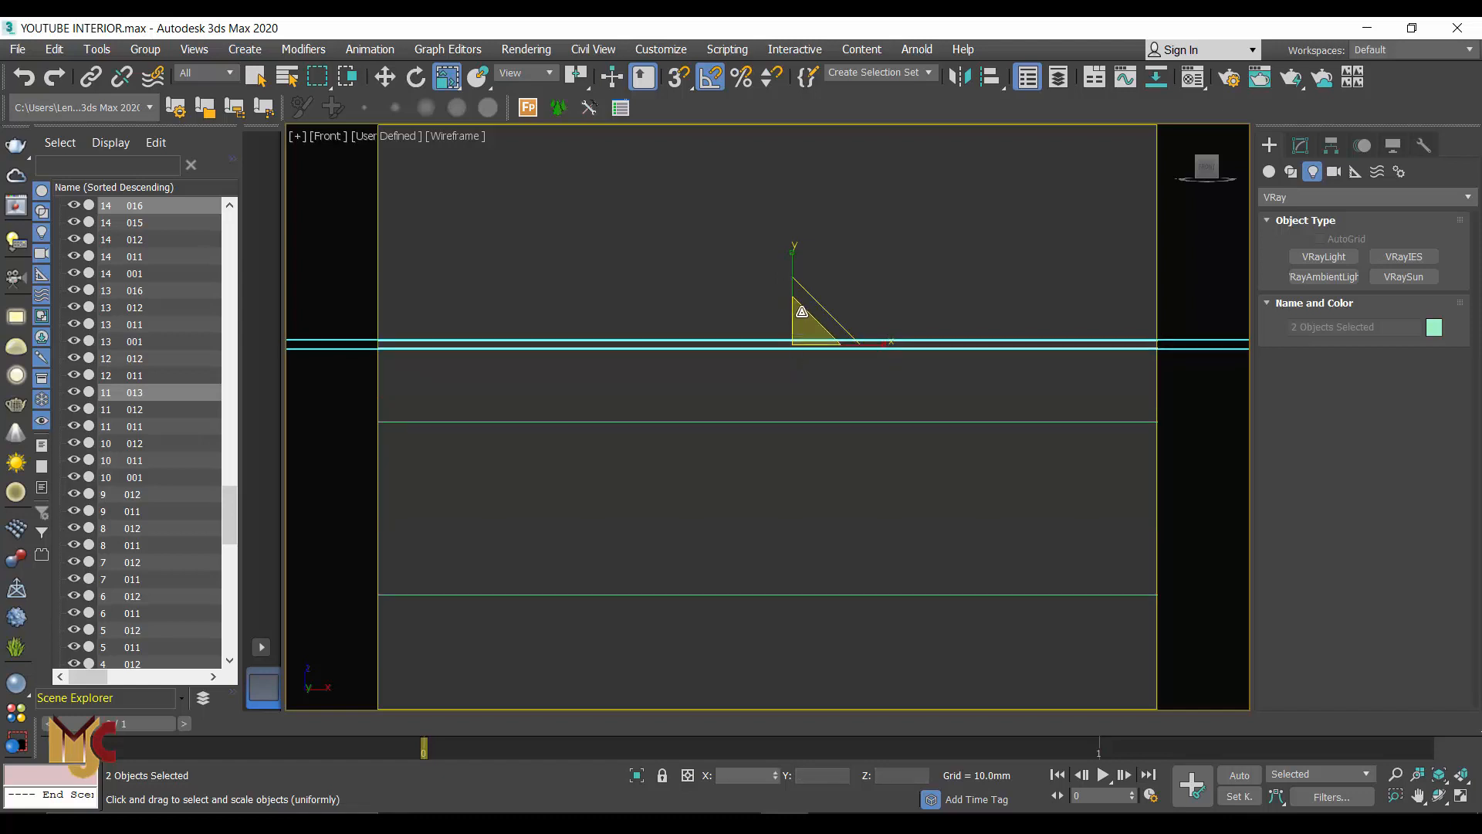
# Step: Move the two thin copies down along Y until they sit just above the original ceiling objects
pyautogui.press('w')
pyautogui.moveTo(790, 266); pyautogui.dragTo(791, 322)
pyautogui.scroll(-3, 790, 309)
pyautogui.scroll(2, 790, 363)
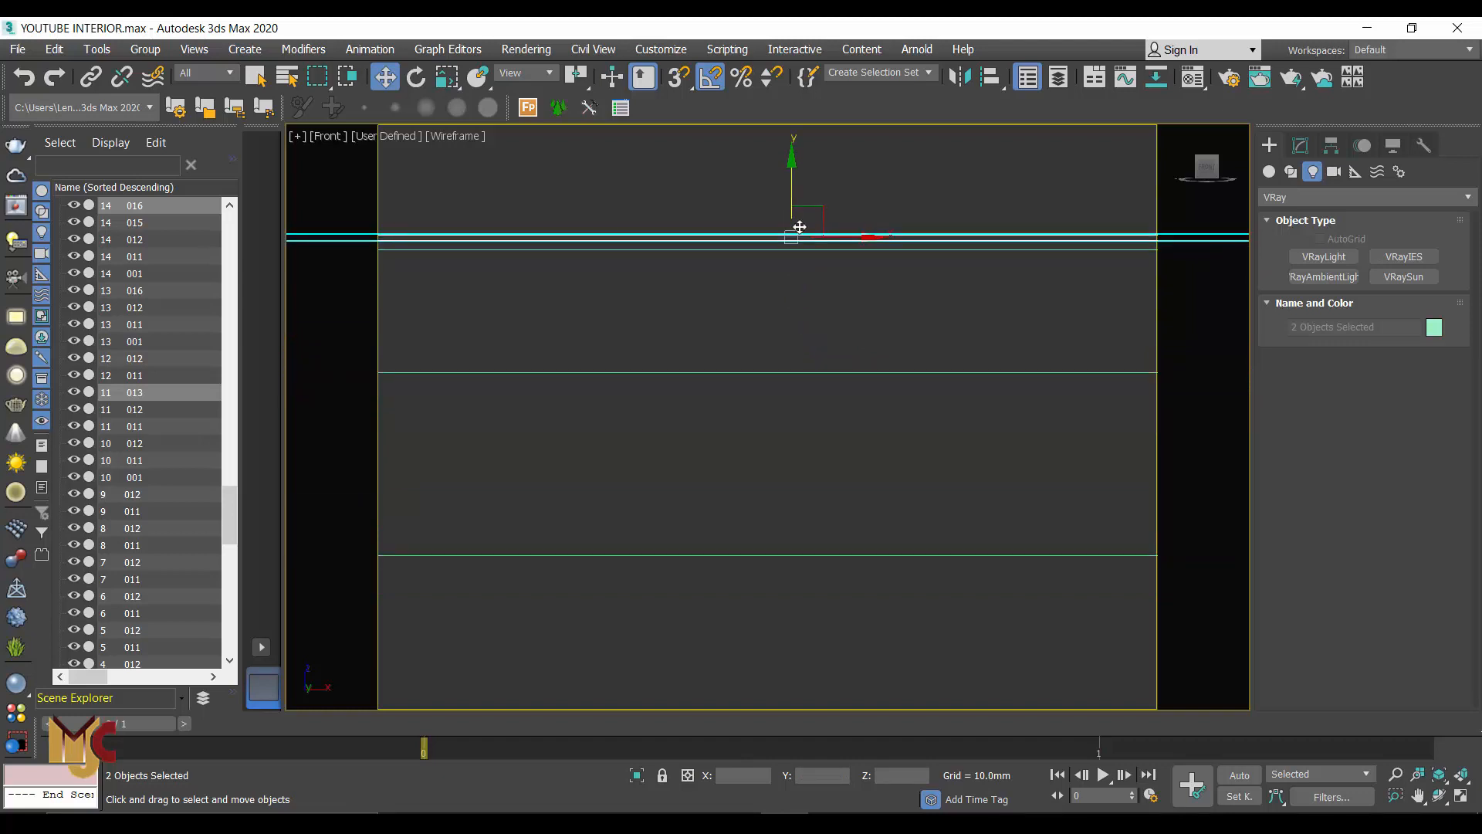
pyautogui.moveTo(794, 190); pyautogui.dragTo(792, 313)
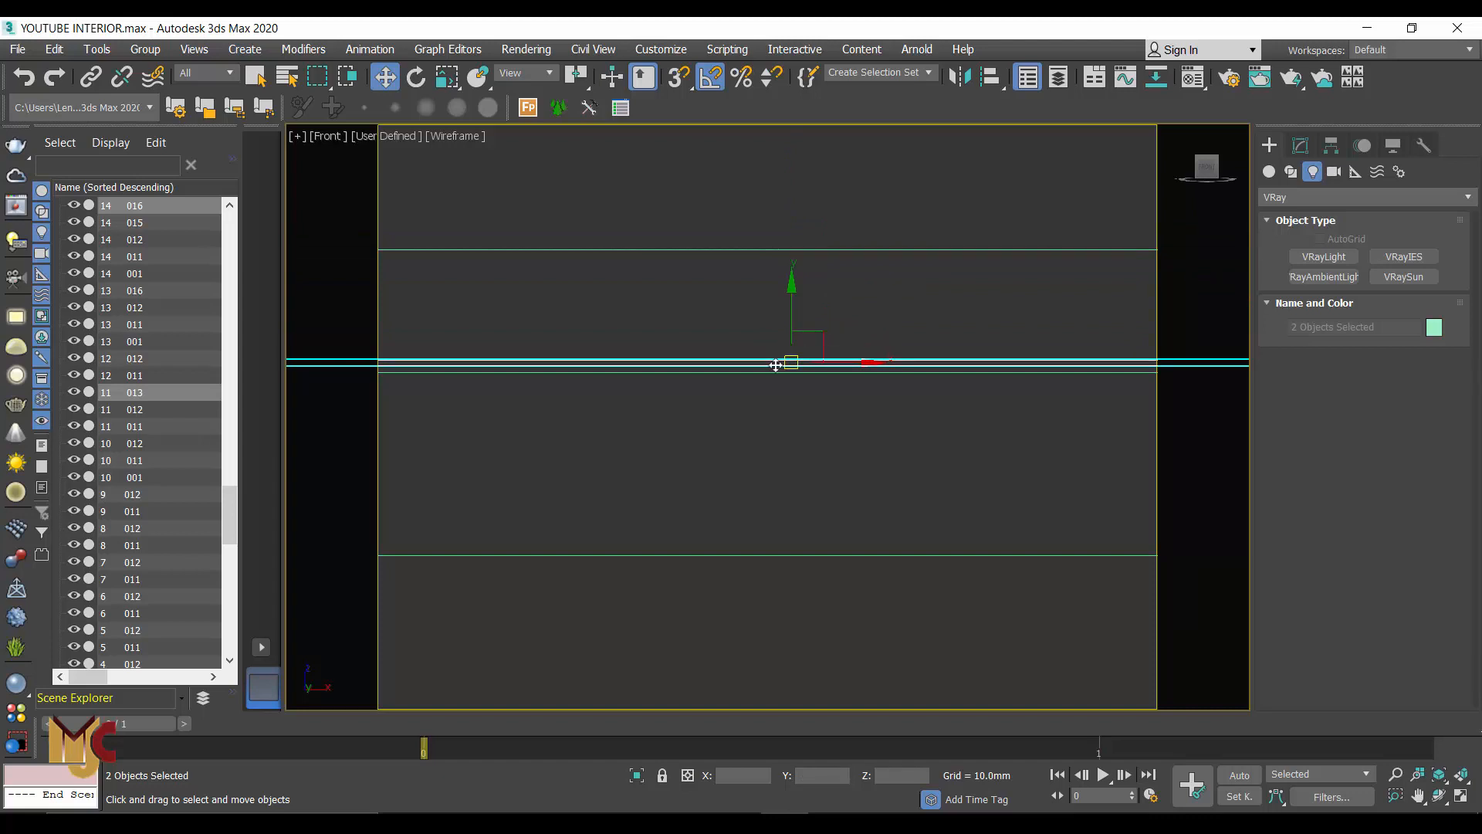
pyautogui.scroll(5, 788, 363)
pyautogui.scroll(2, 802, 359)
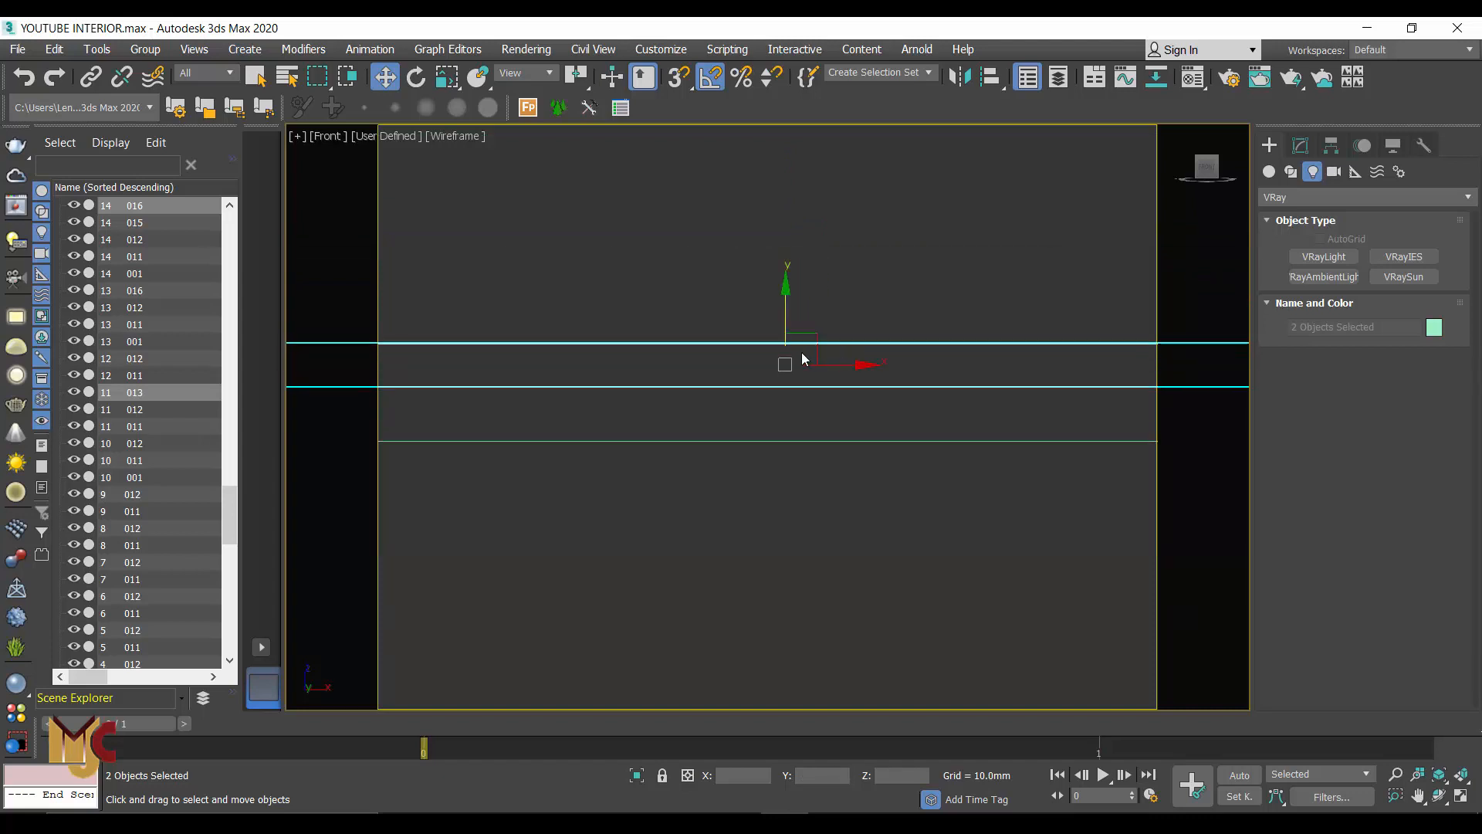
pyautogui.moveTo(786, 305); pyautogui.dragTo(785, 327)
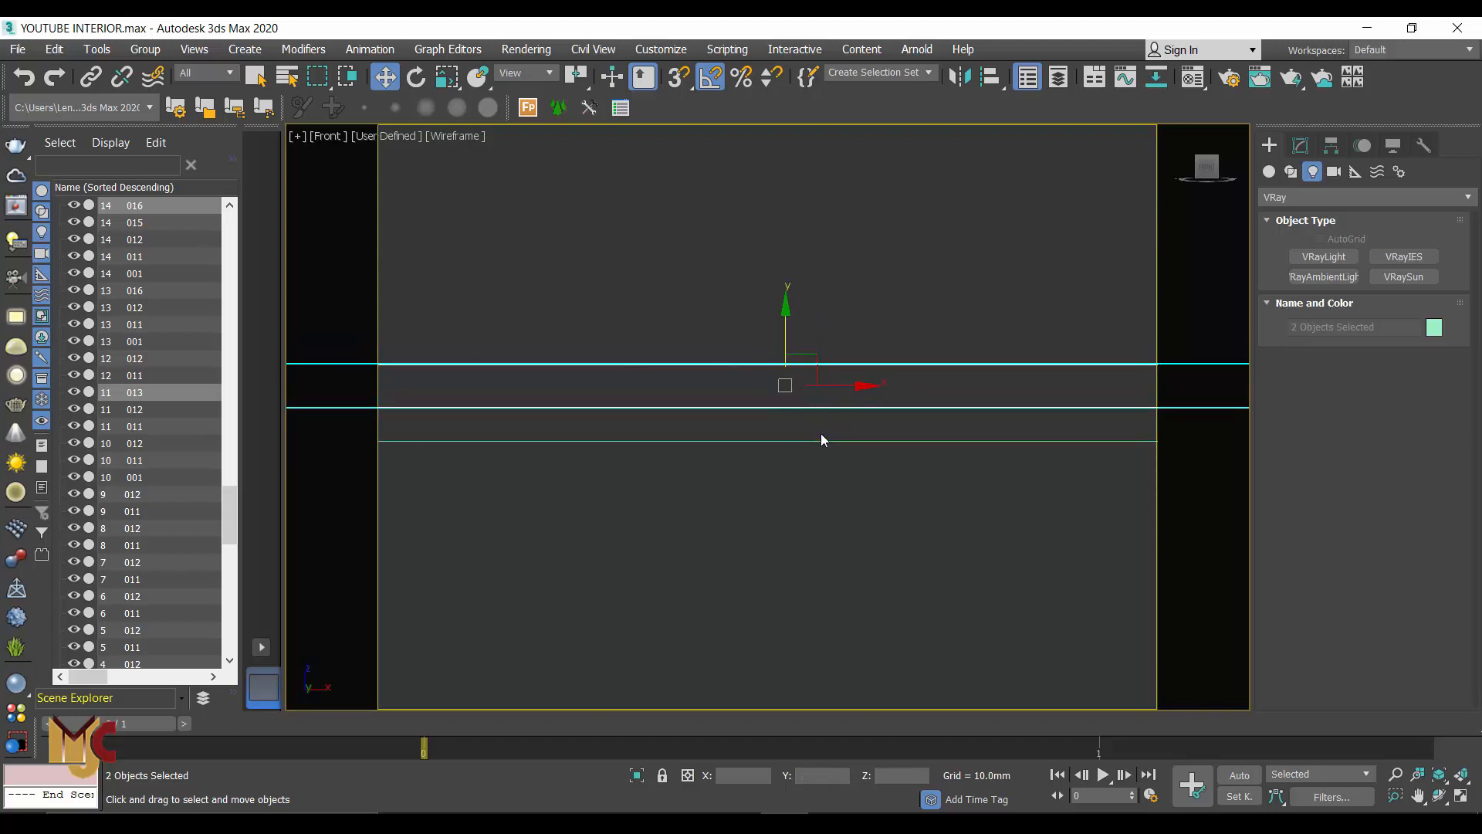
pyautogui.scroll(-3, 822, 433)
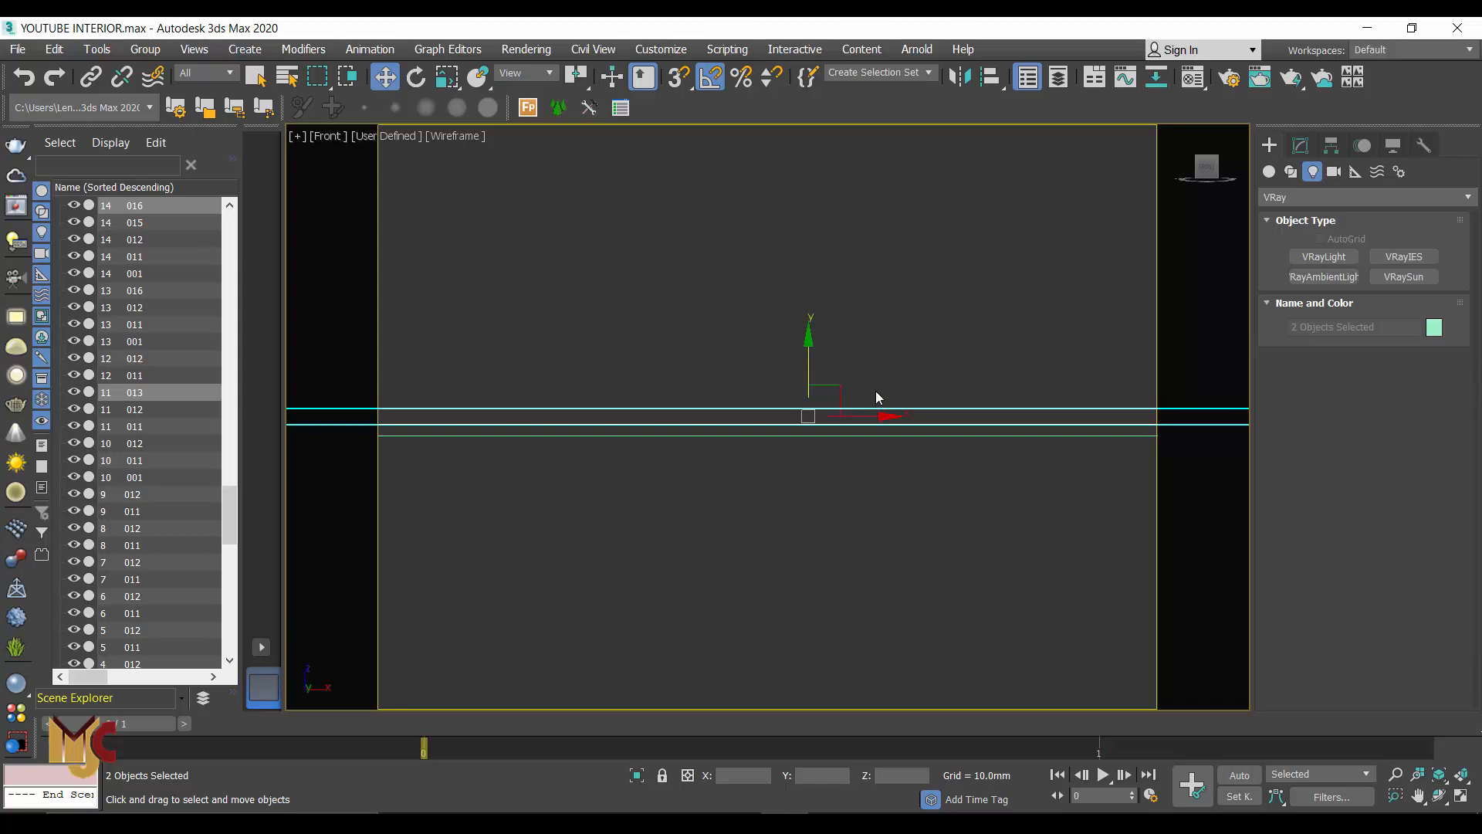
# Step: Examine the thin copies' outlines and inner corners in the Top view and clear the selection
pyautogui.press('t')
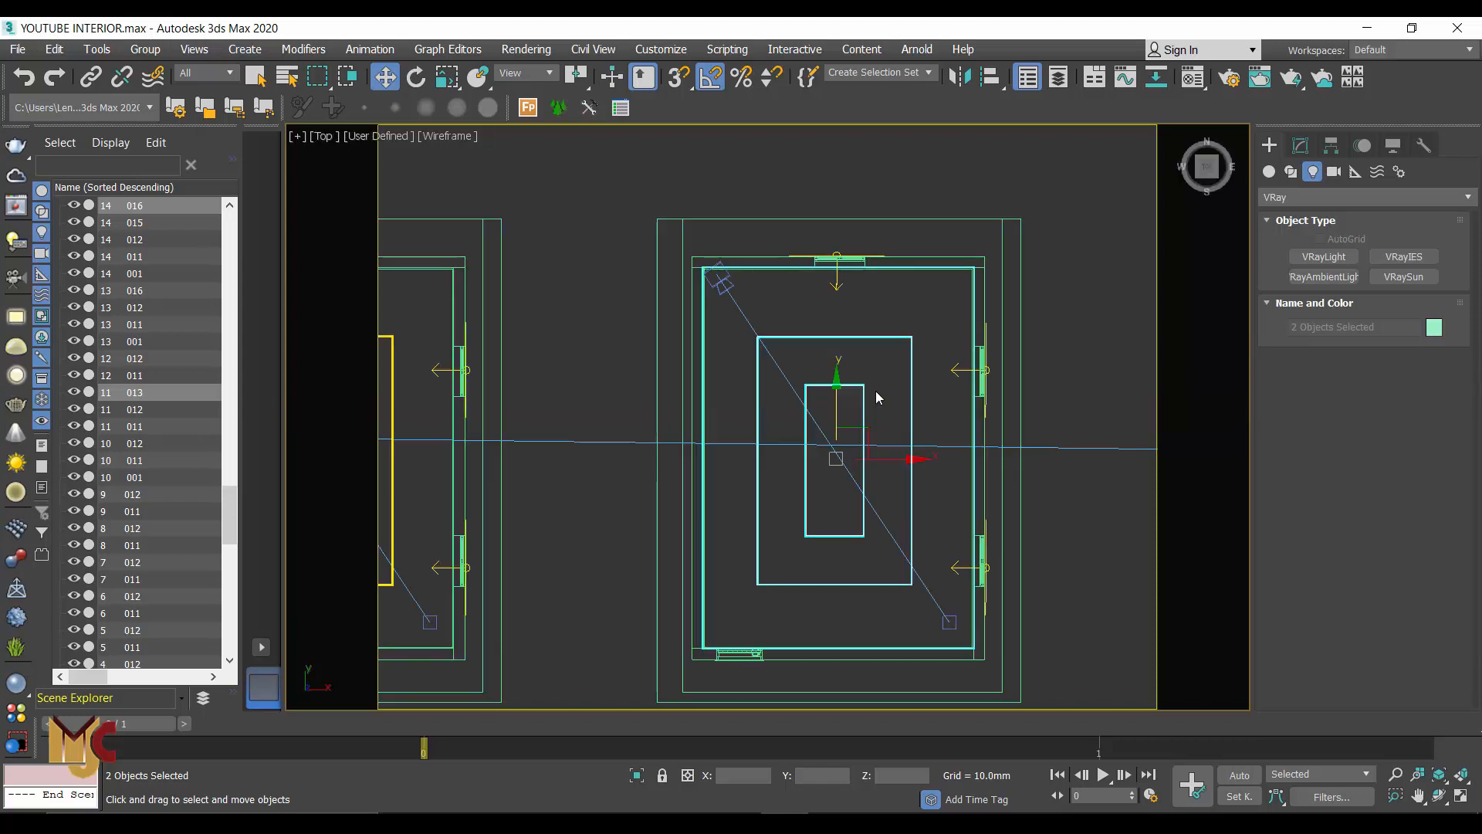
pyautogui.scroll(3, 849, 376)
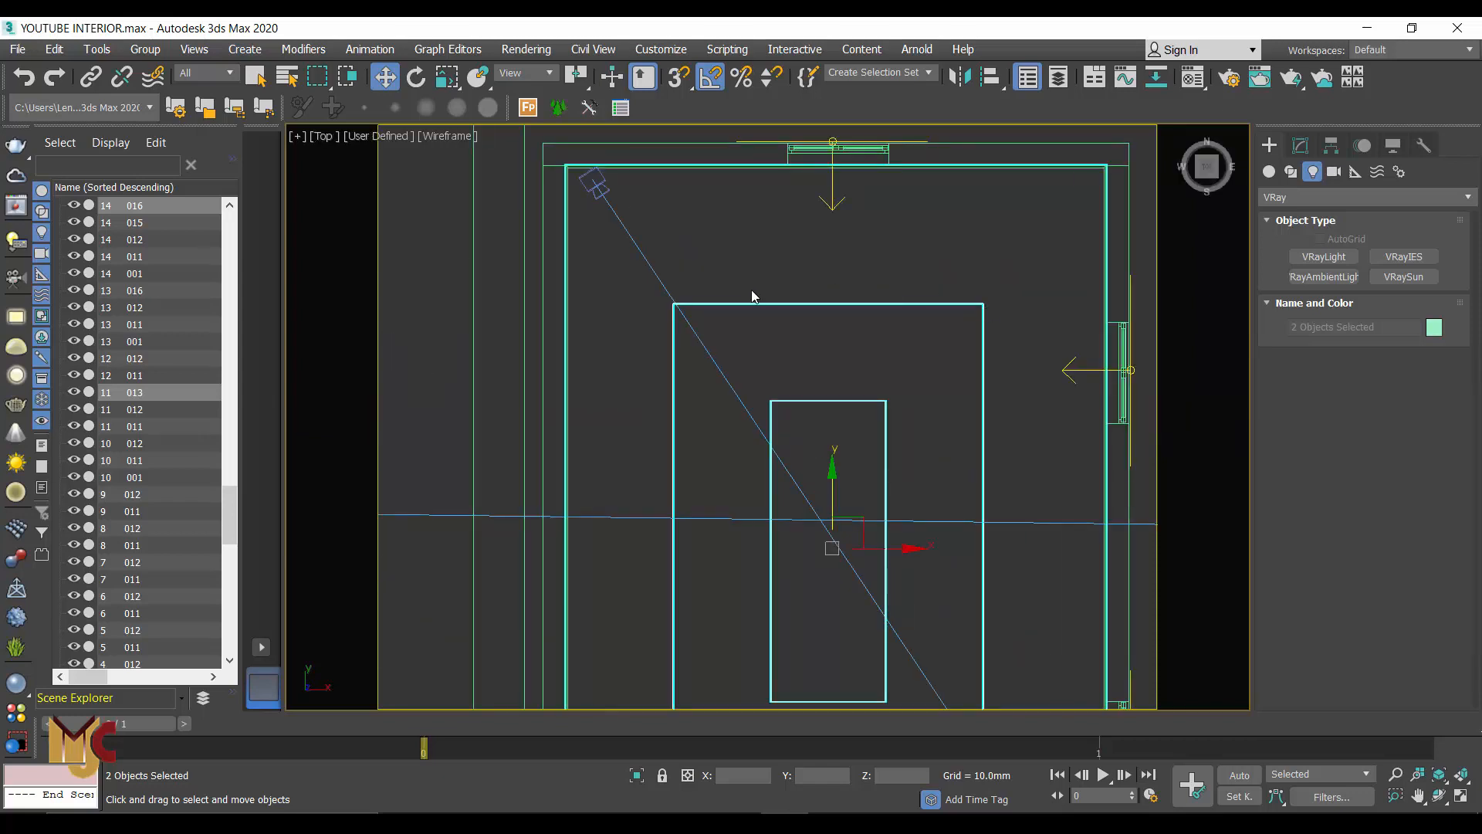
pyautogui.scroll(5, 865, 407)
pyautogui.scroll(-5, 925, 395)
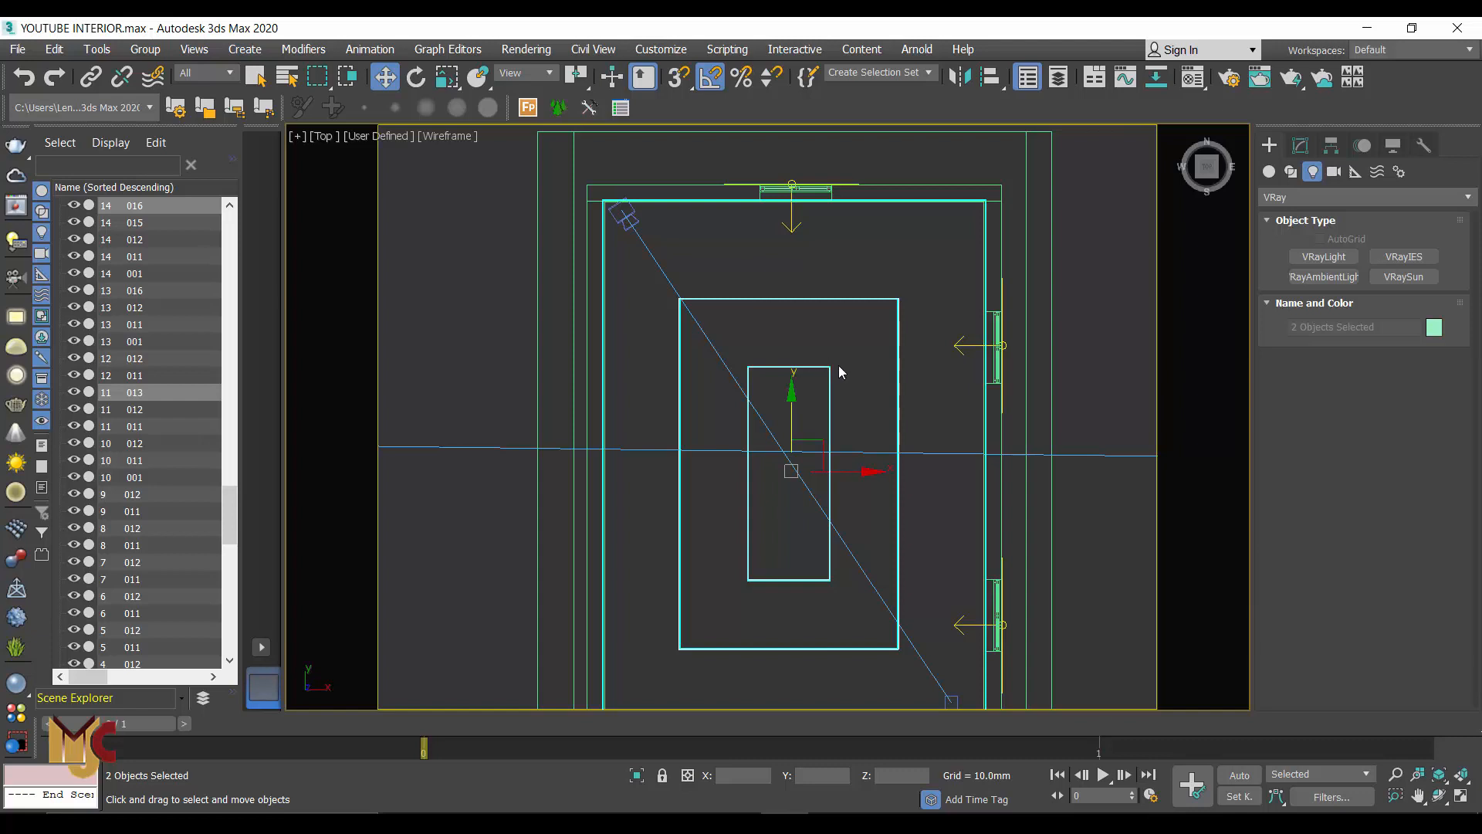
pyautogui.scroll(5, 840, 366)
pyautogui.scroll(4, 807, 382)
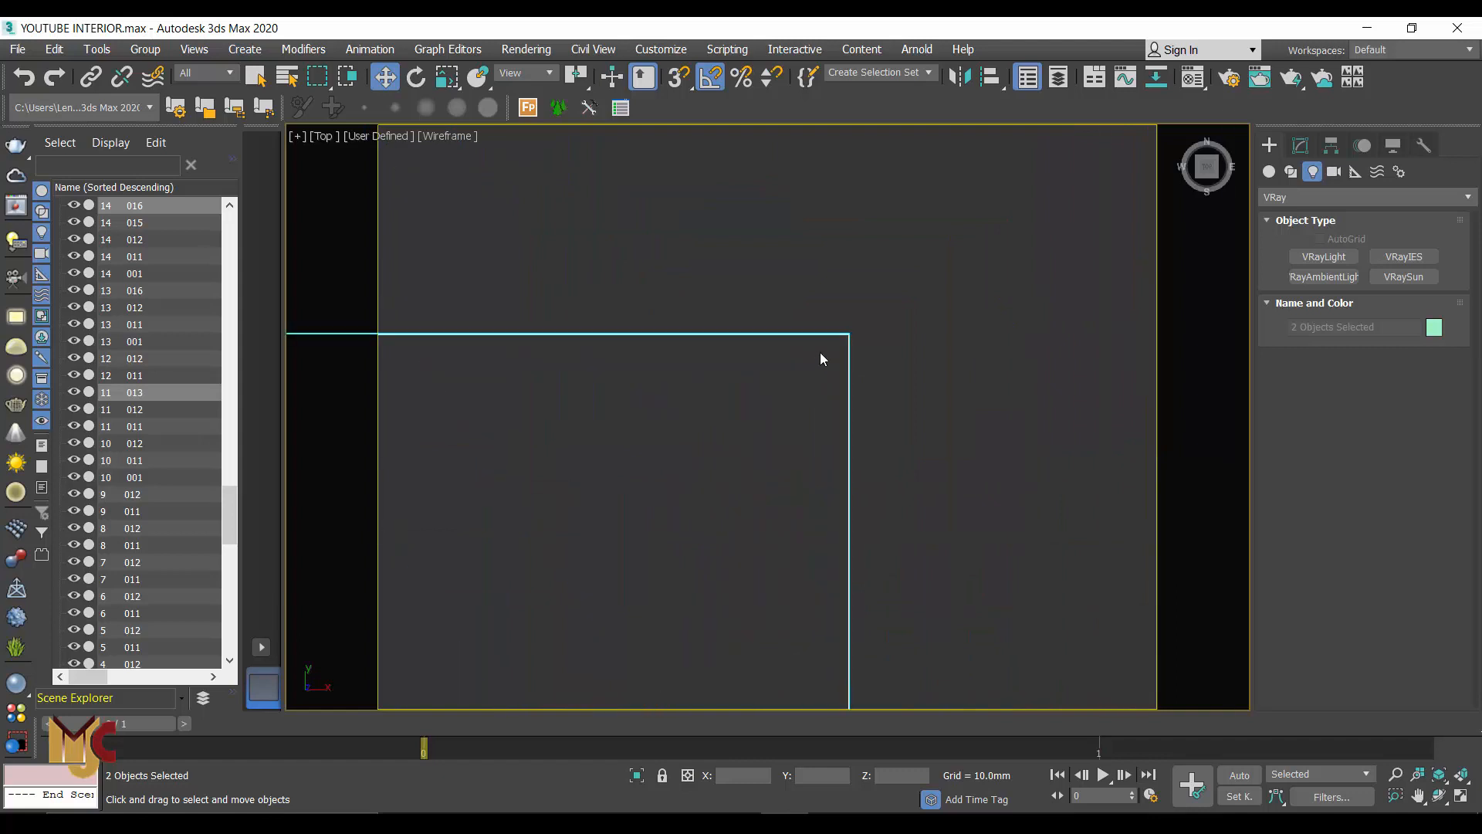
pyautogui.click(896, 345)
pyautogui.moveTo(830, 315); pyautogui.dragTo(878, 337, button='middle')
pyautogui.click(896, 339)
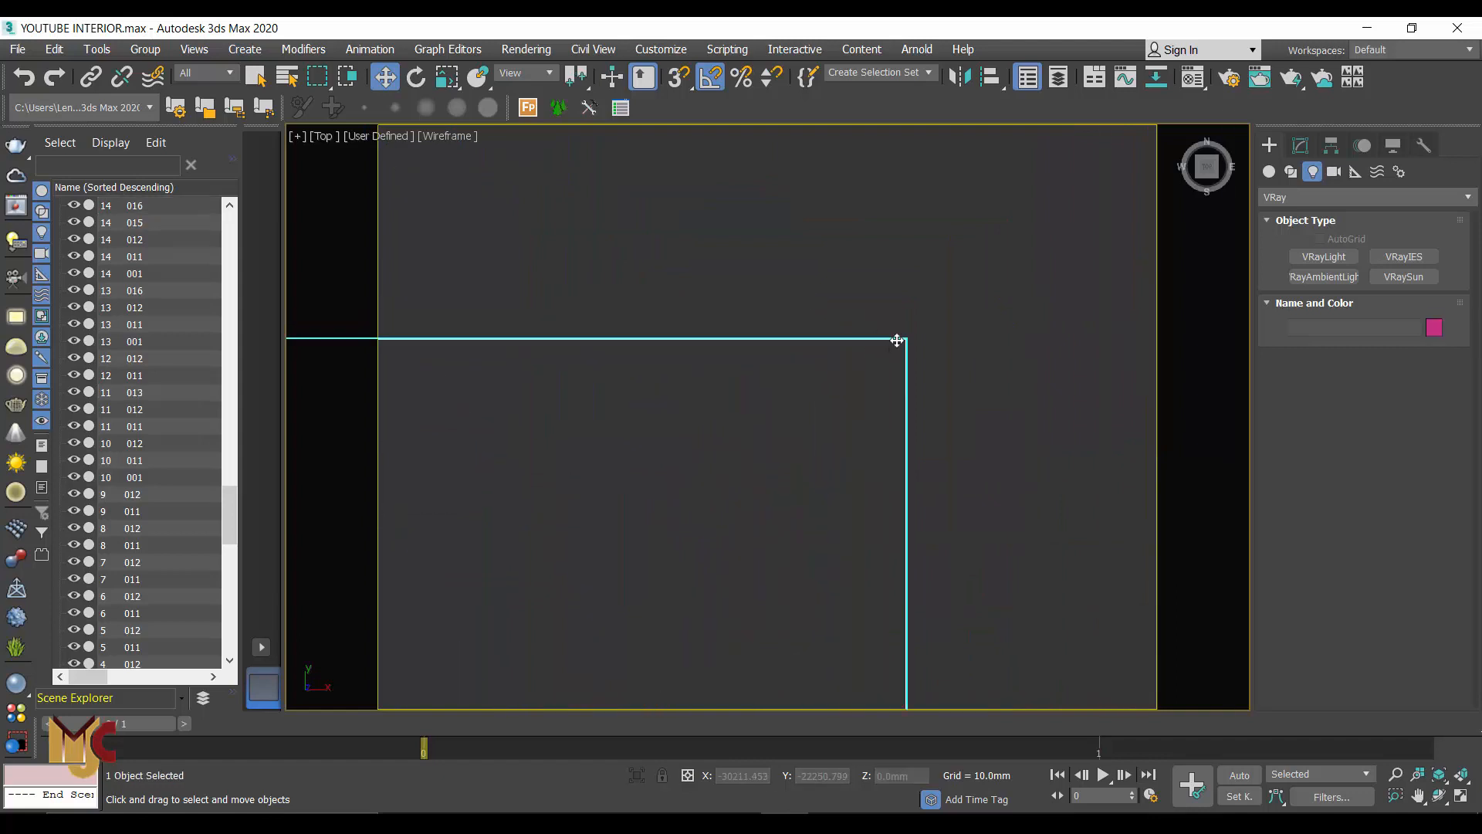
pyautogui.moveTo(901, 339); pyautogui.dragTo(897, 373)
pyautogui.scroll(-6, 911, 366)
pyautogui.click(909, 417)
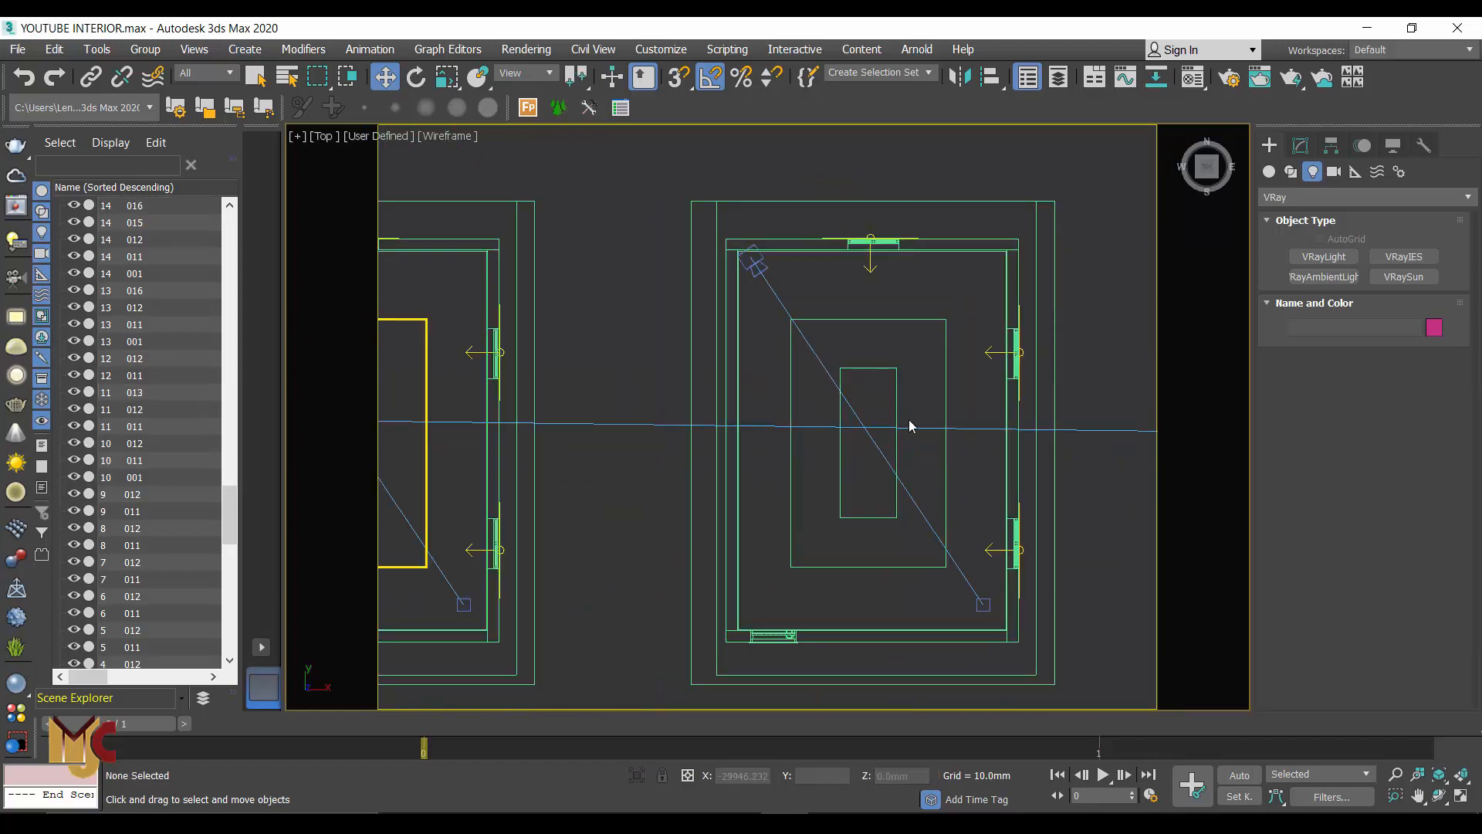
# Step: Select only the thin copy around the inner rectangle, check it in the Front view, and return to Top with Scale active
pyautogui.scroll(2, 872, 318)
pyautogui.click(855, 312)
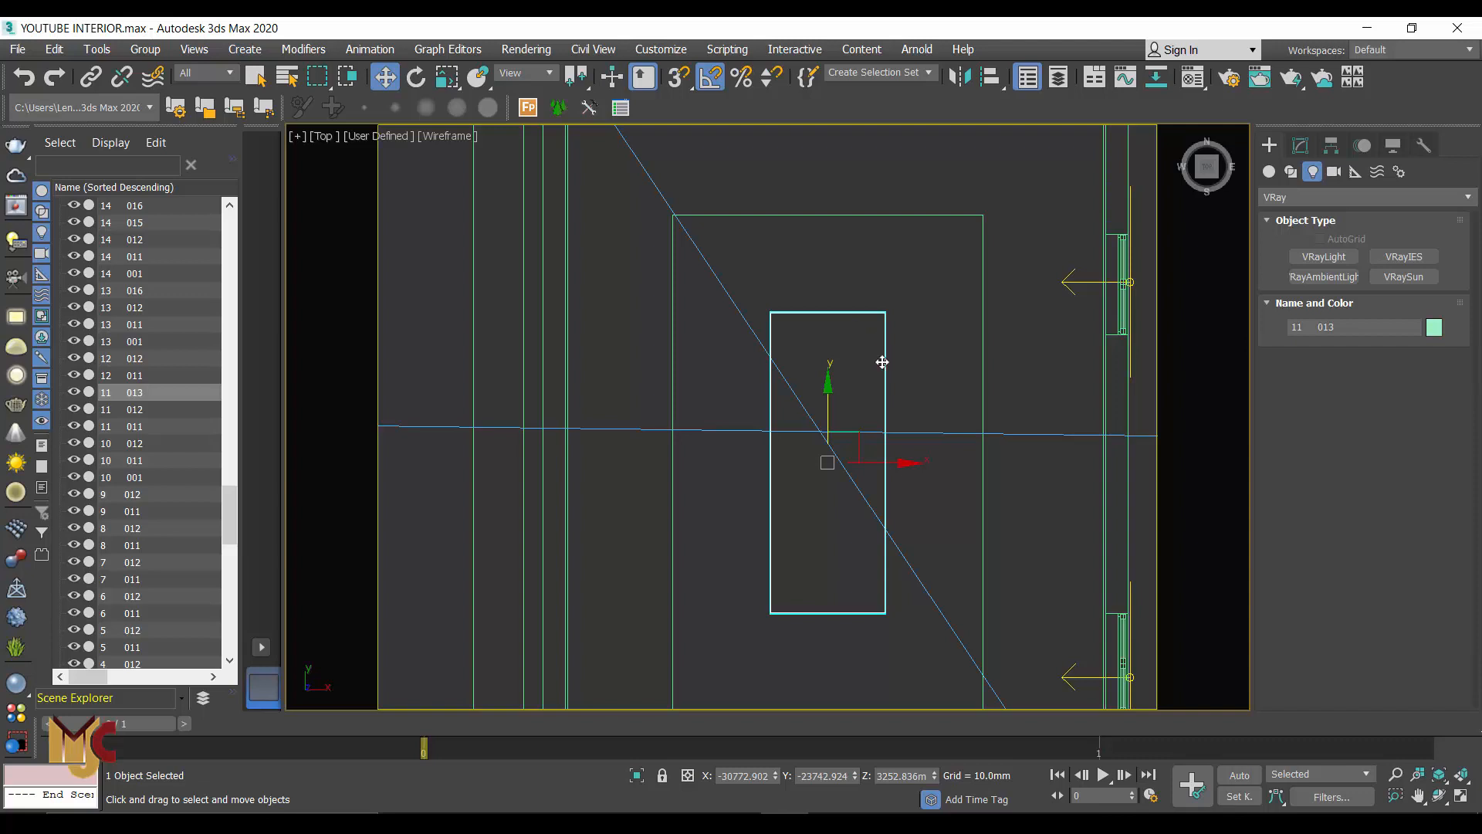
pyautogui.press('f')
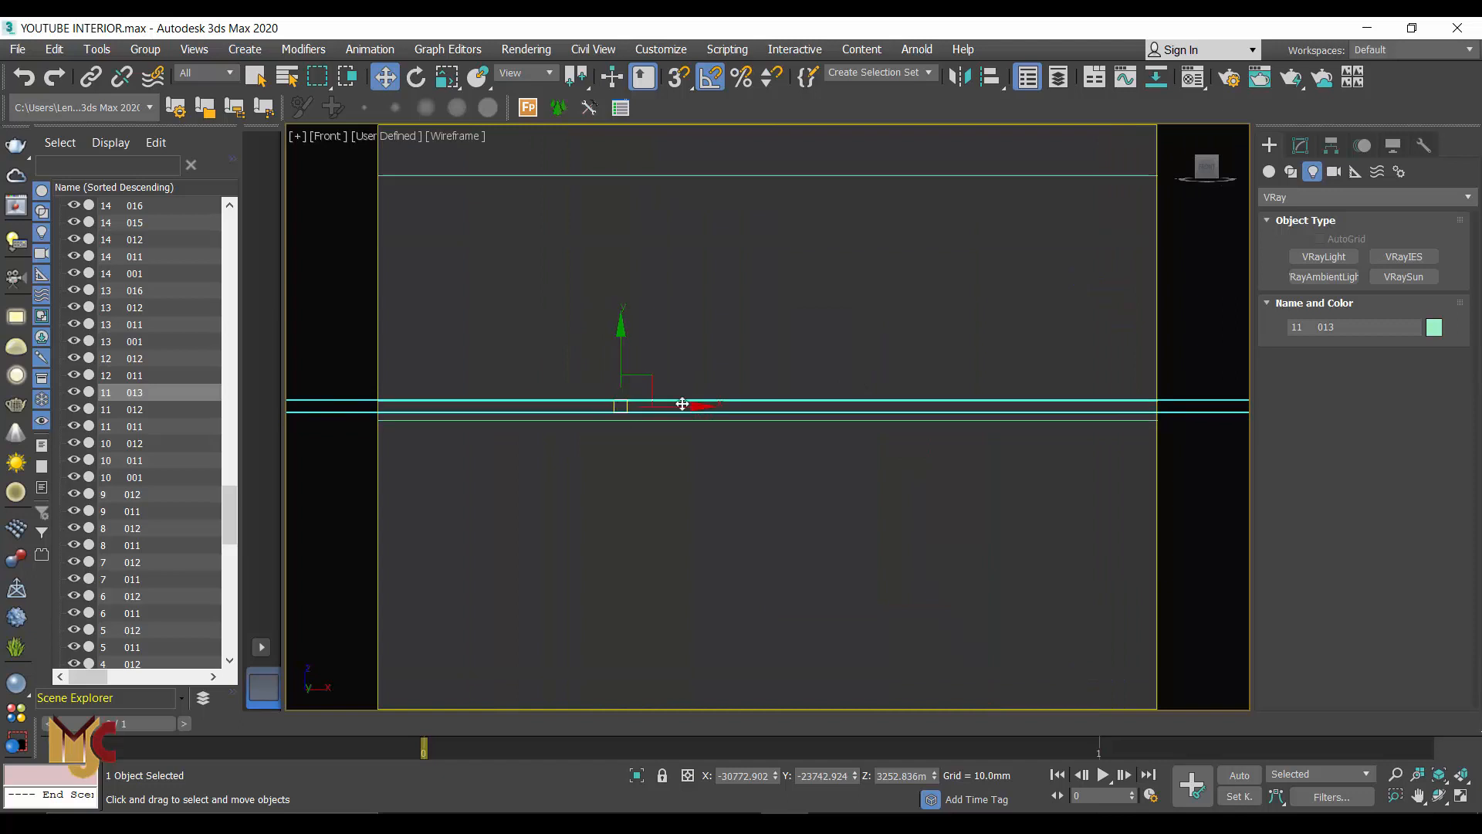
pyautogui.scroll(-6, 741, 354)
pyautogui.scroll(-3, 742, 354)
pyautogui.press('t')
pyautogui.scroll(-3, 849, 422)
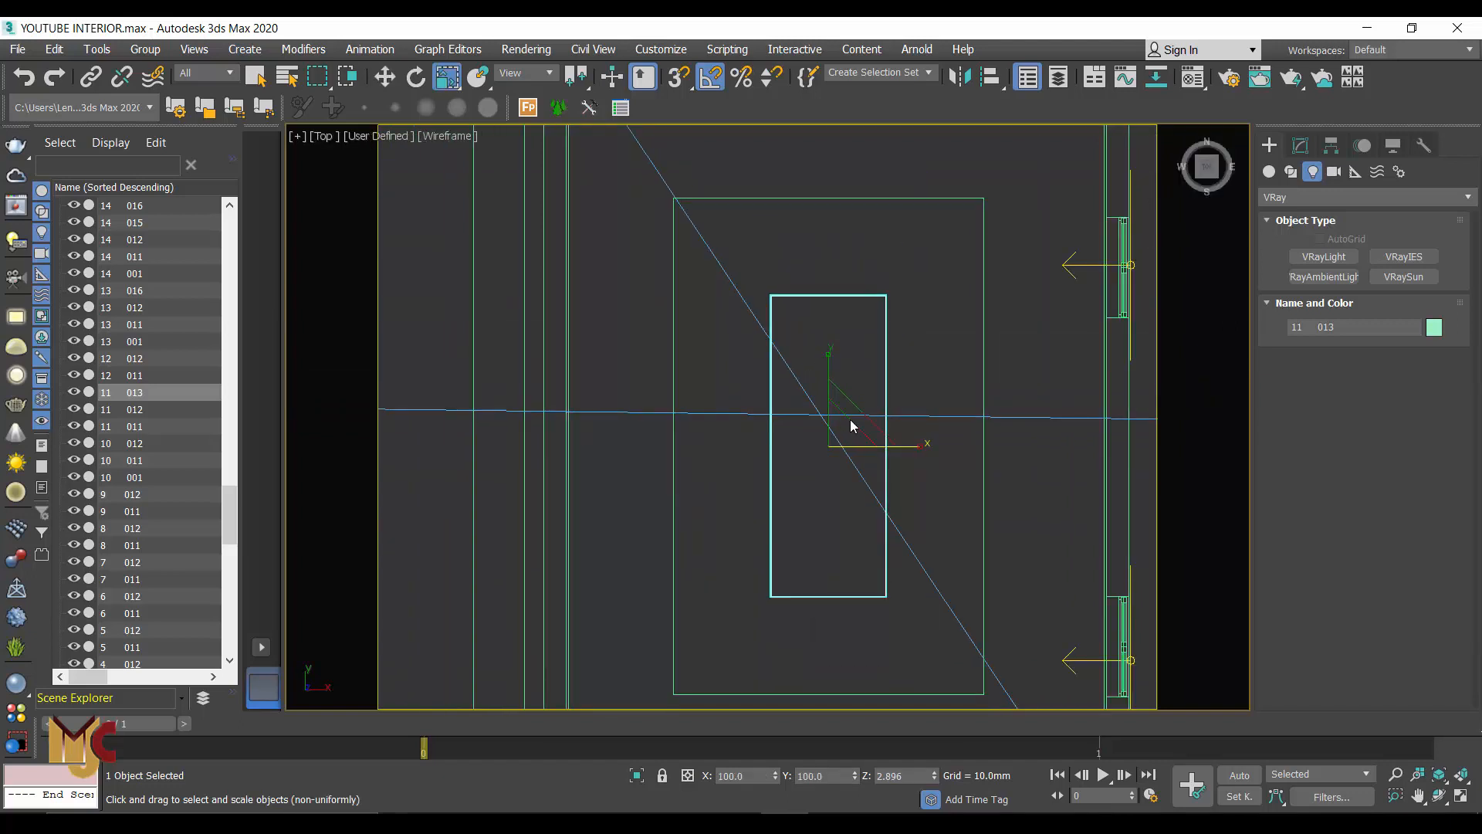
pyautogui.press('r')
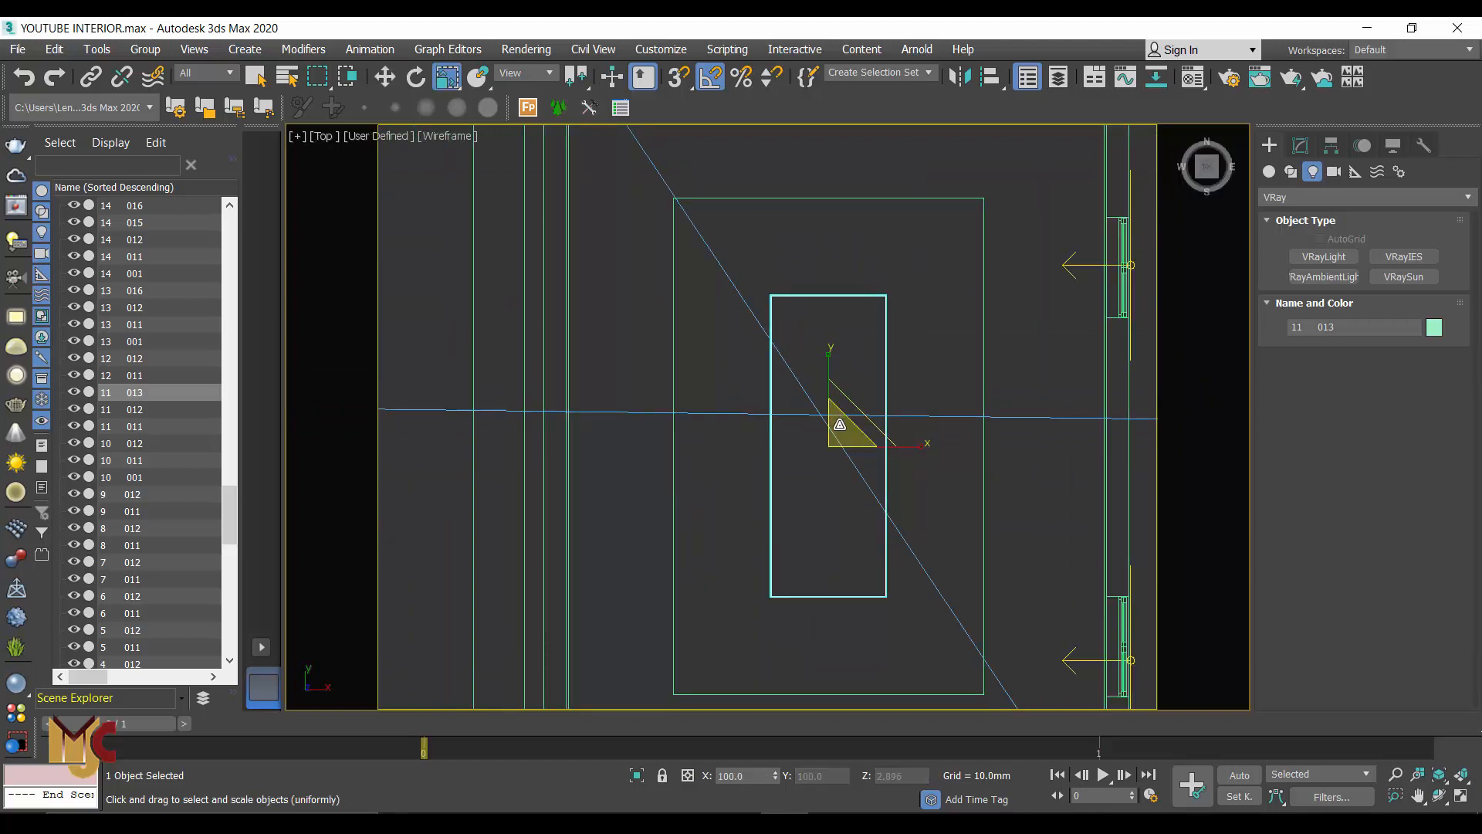
# Step: Add an FFD 2x2x2 modifier to the thin inner-rectangle copy
pyautogui.click(1301, 146)
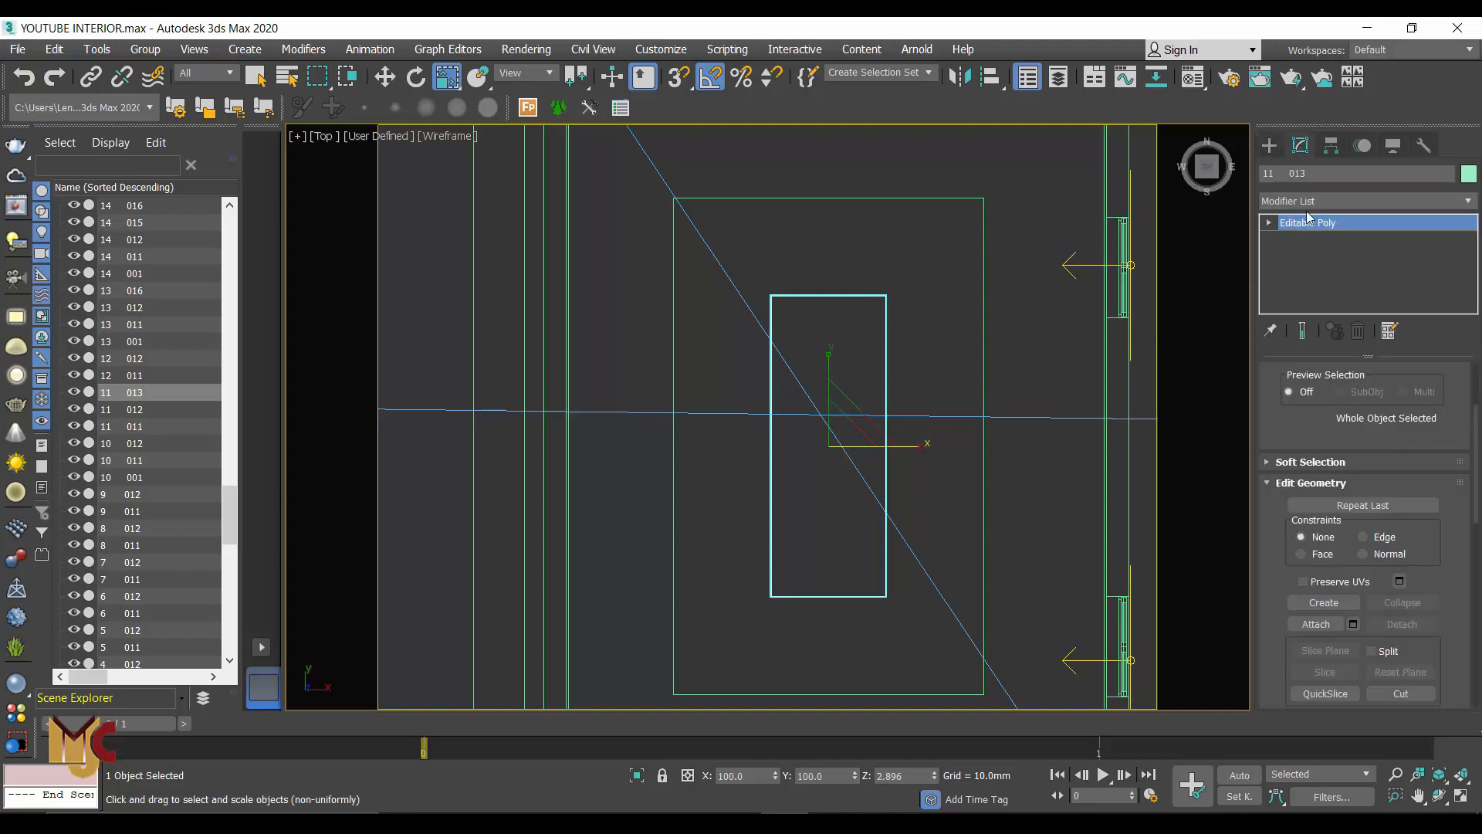
pyautogui.click(1315, 201)
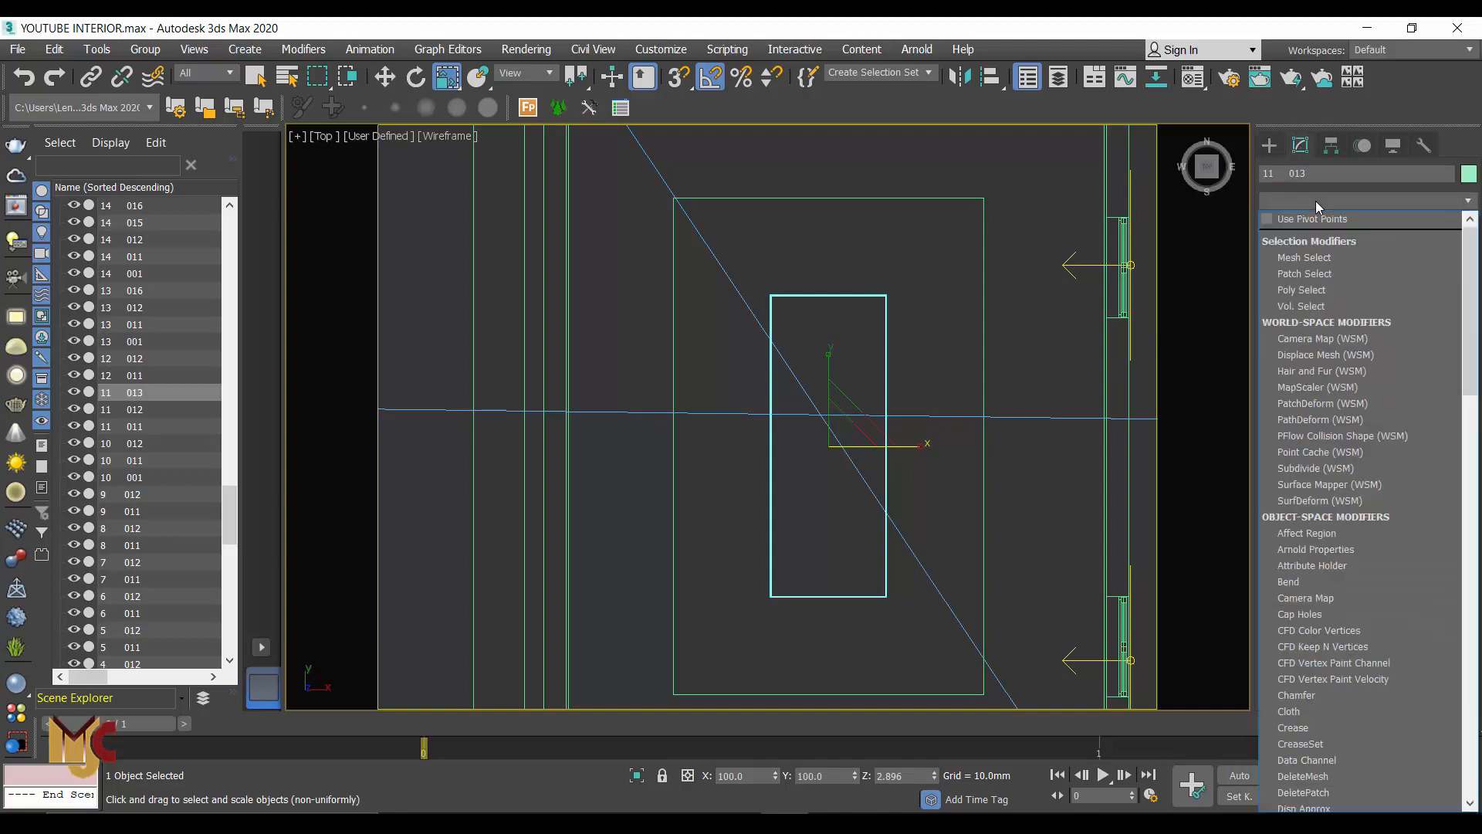
pyautogui.write('ff')
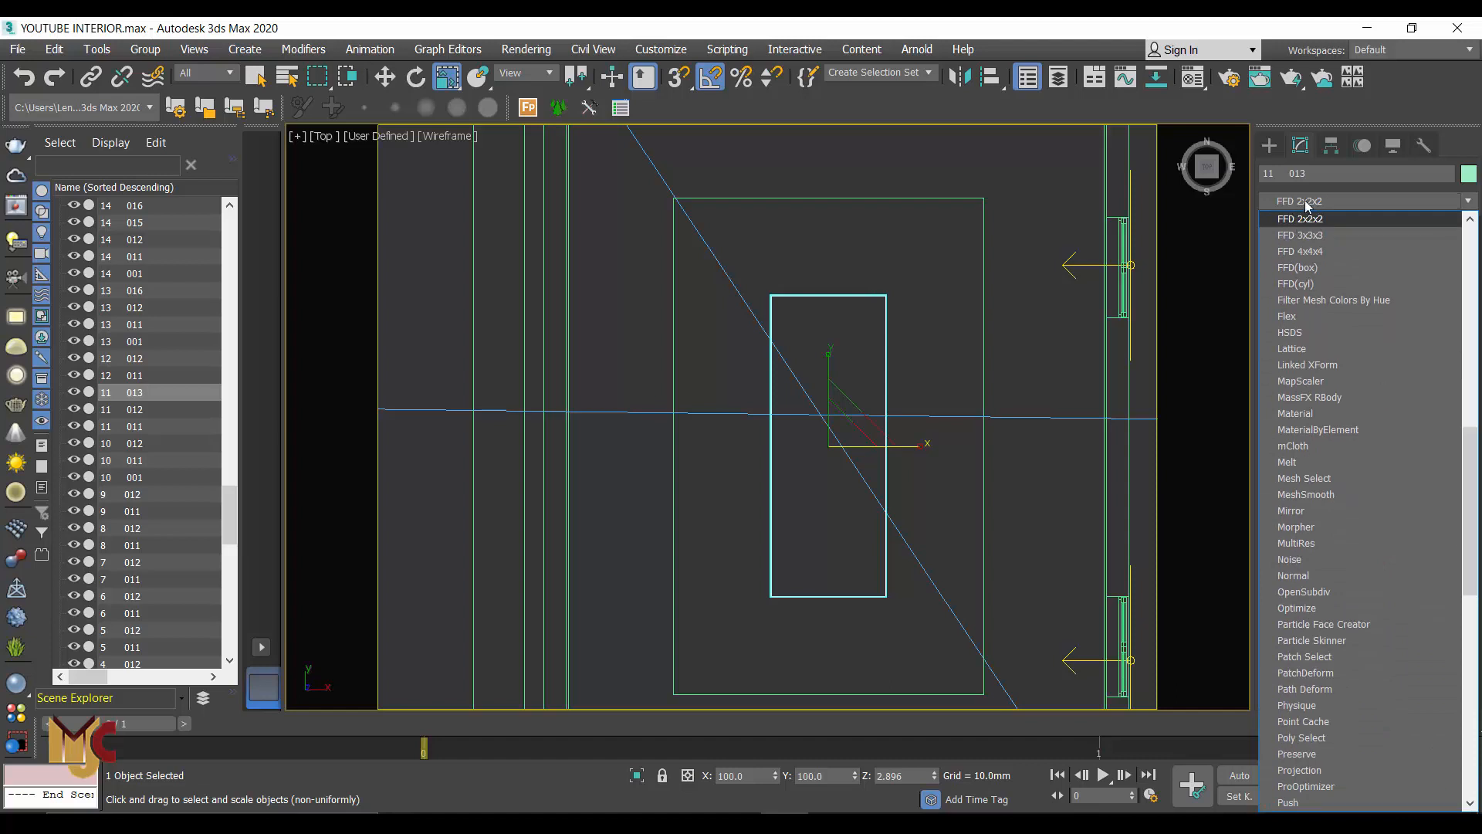
pyautogui.click(1306, 201)
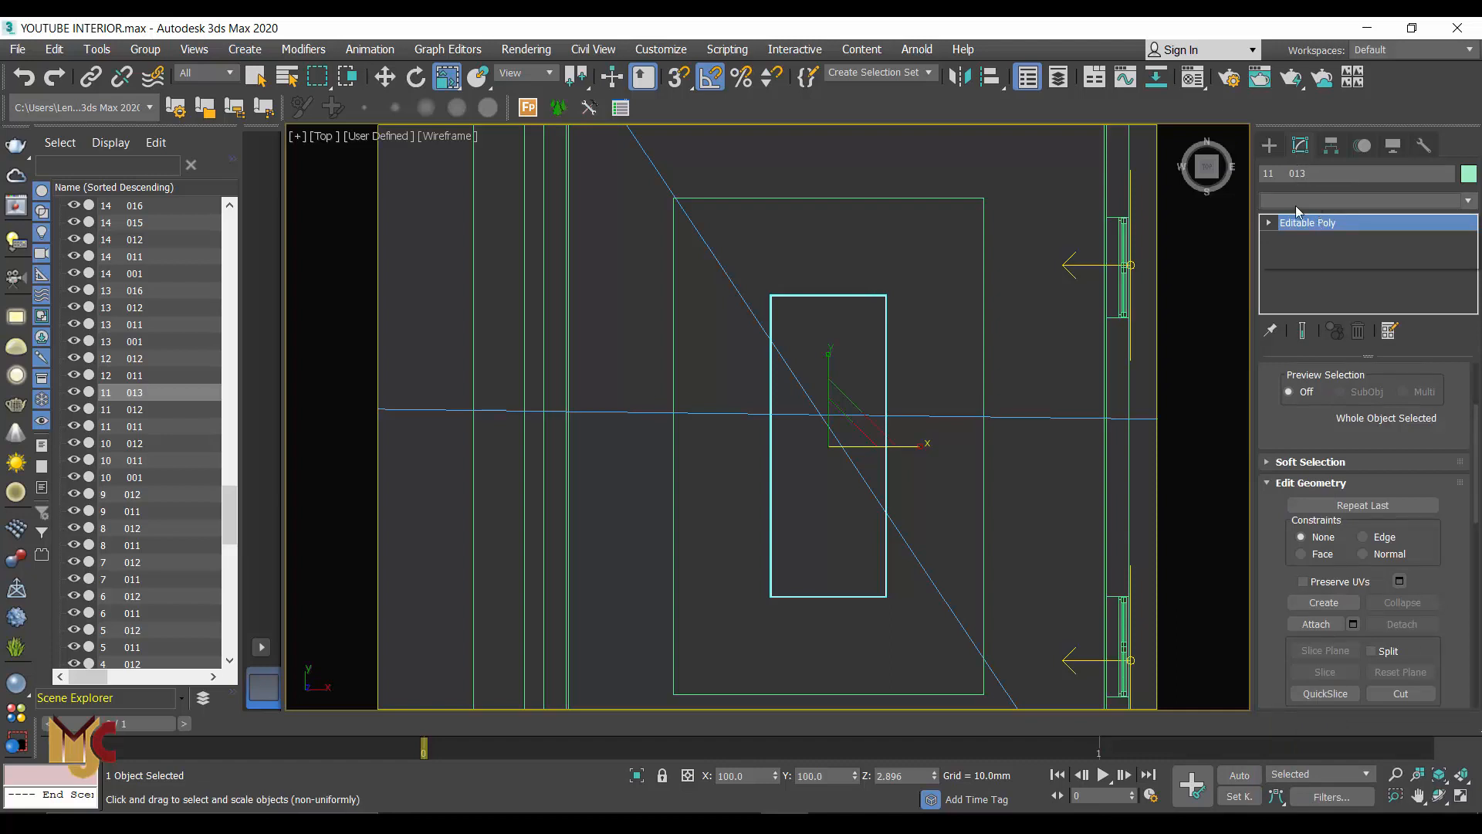
pyautogui.click(1298, 202)
pyautogui.press('f')
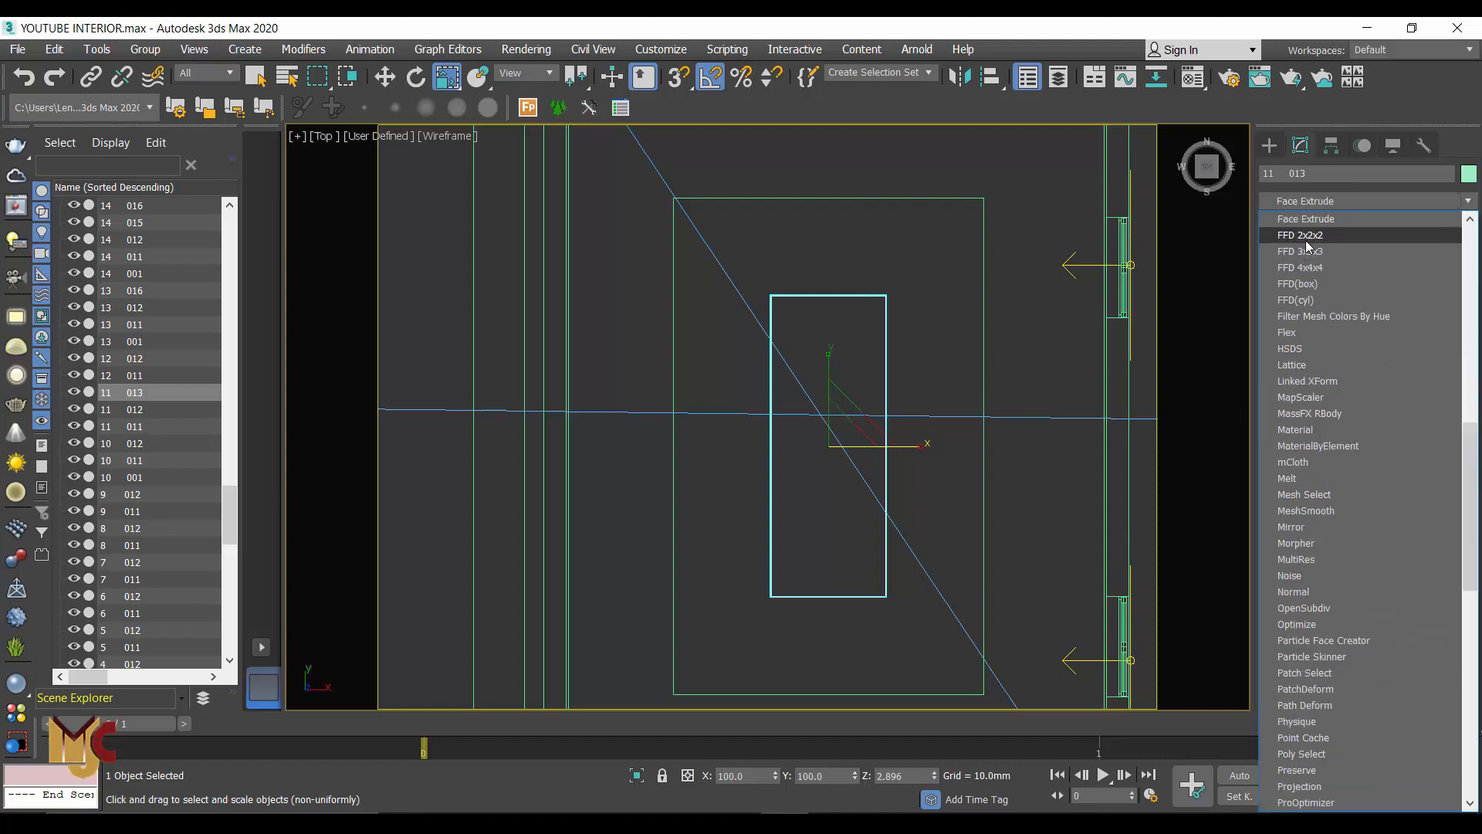
pyautogui.click(1306, 237)
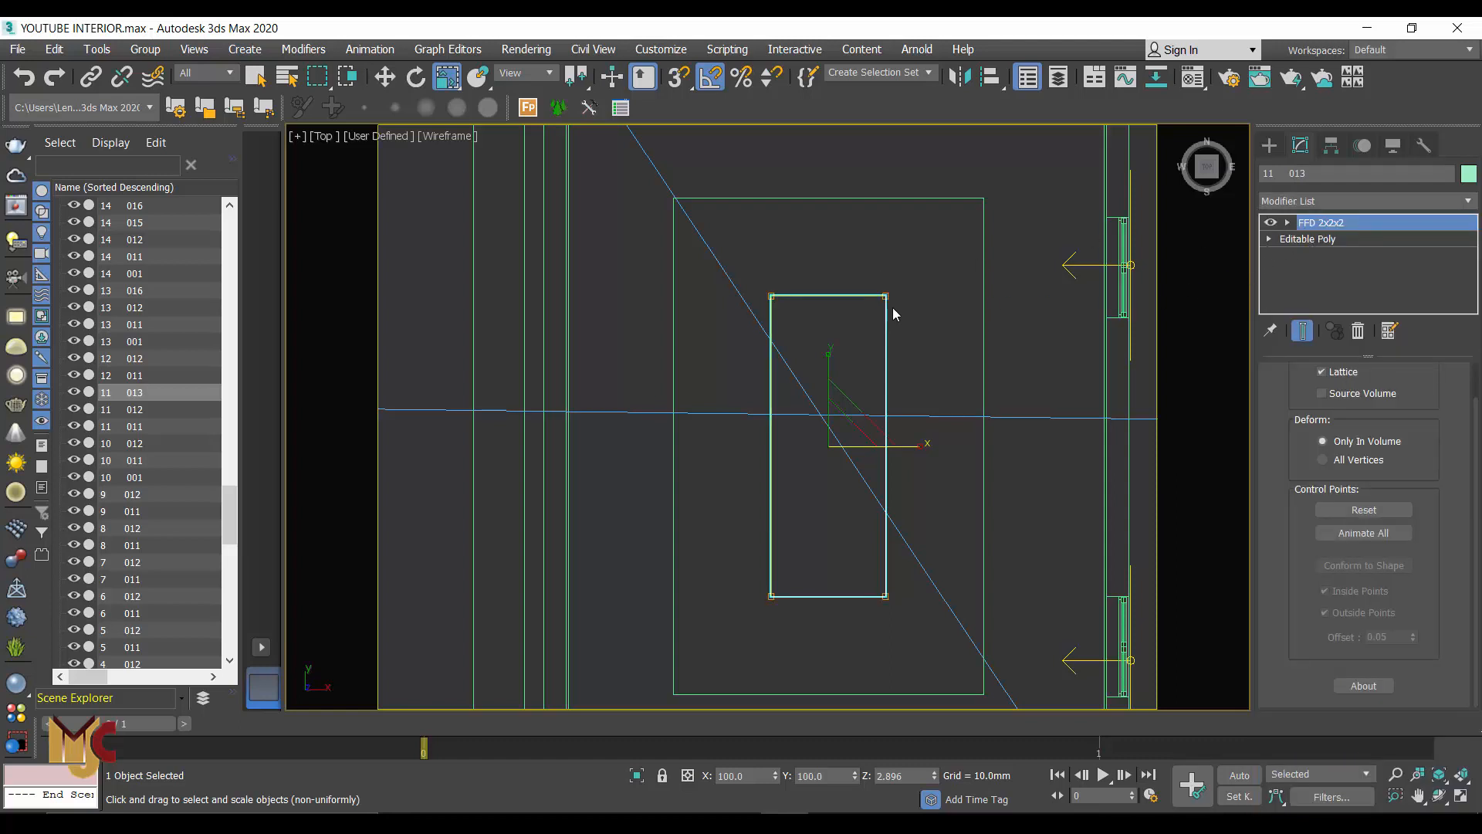
# Step: Expand the FFD 2x2x2 modifier and enter its Control Points level near the rectangle's upper corners
pyautogui.scroll(5, 894, 313)
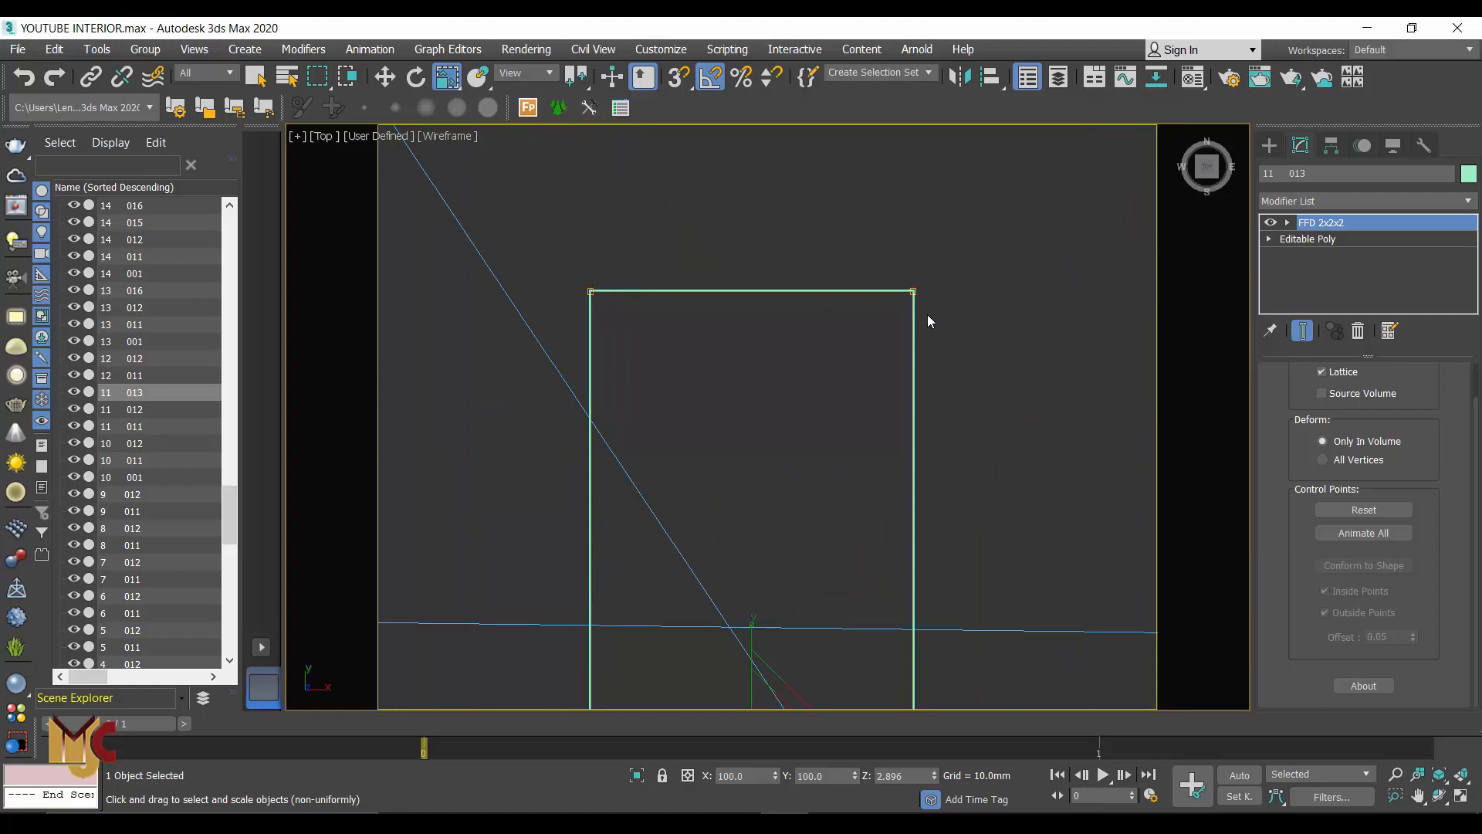
pyautogui.click(1287, 223)
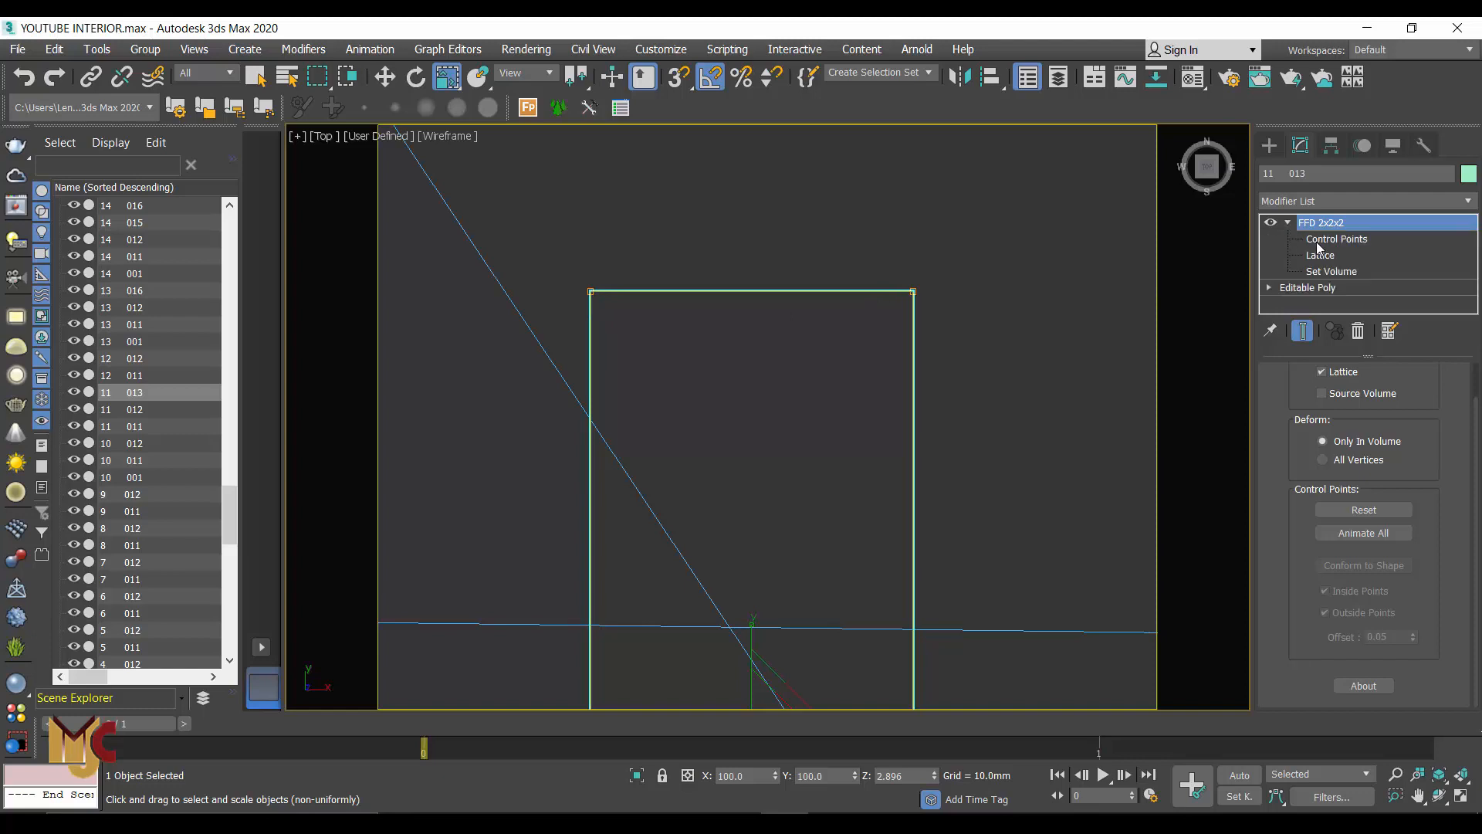
pyautogui.click(1287, 224)
pyautogui.click(1288, 223)
pyautogui.click(1287, 223)
pyautogui.click(1287, 223)
pyautogui.click(1305, 238)
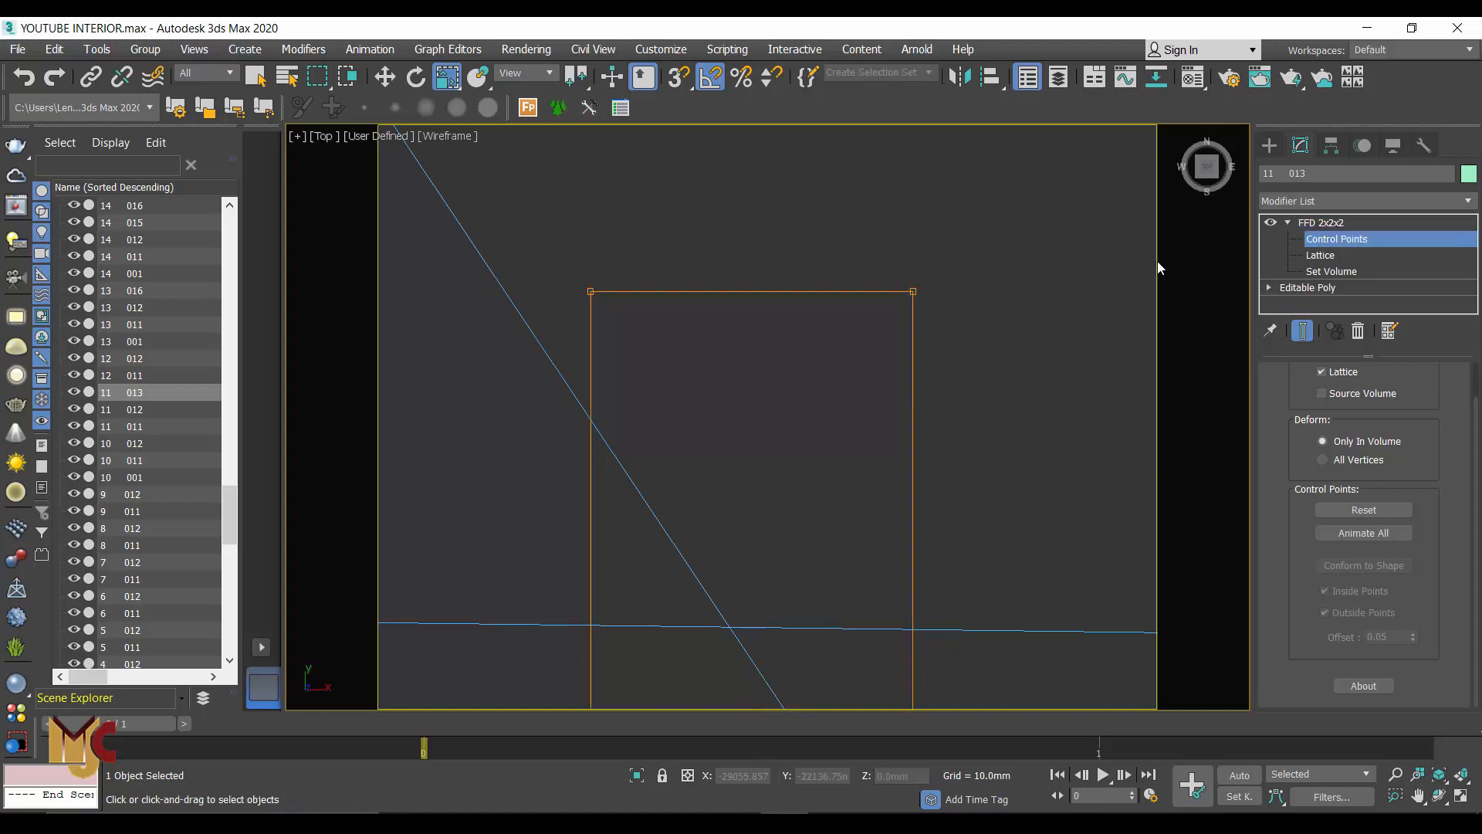
# Step: Move the FFD control points along the thin inner rectangle's upper edge inward by about 12 mm
pyautogui.moveTo(559, 349); pyautogui.dragTo(561, 347)
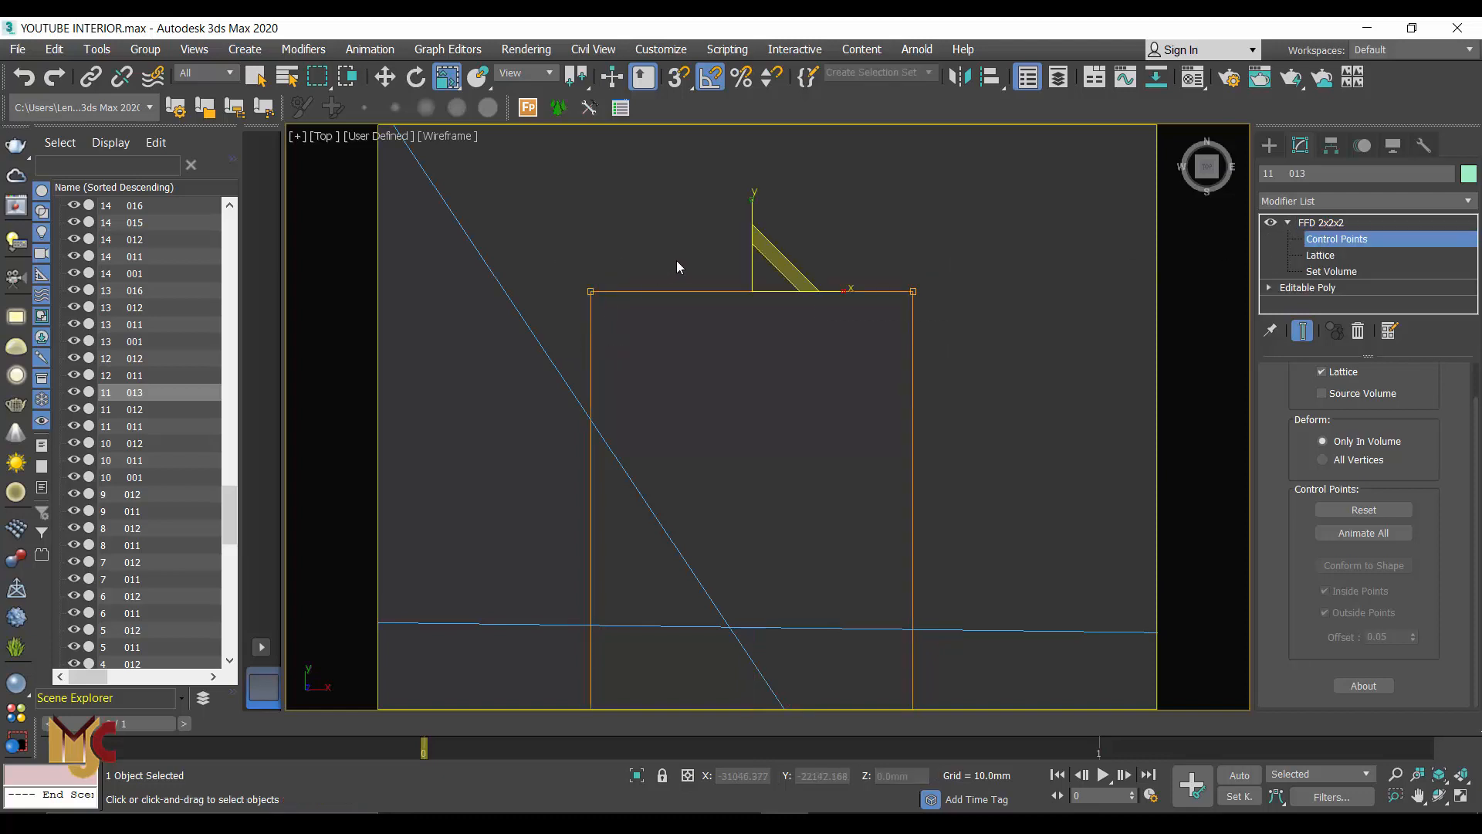
pyautogui.press('w')
pyautogui.scroll(4, 755, 232)
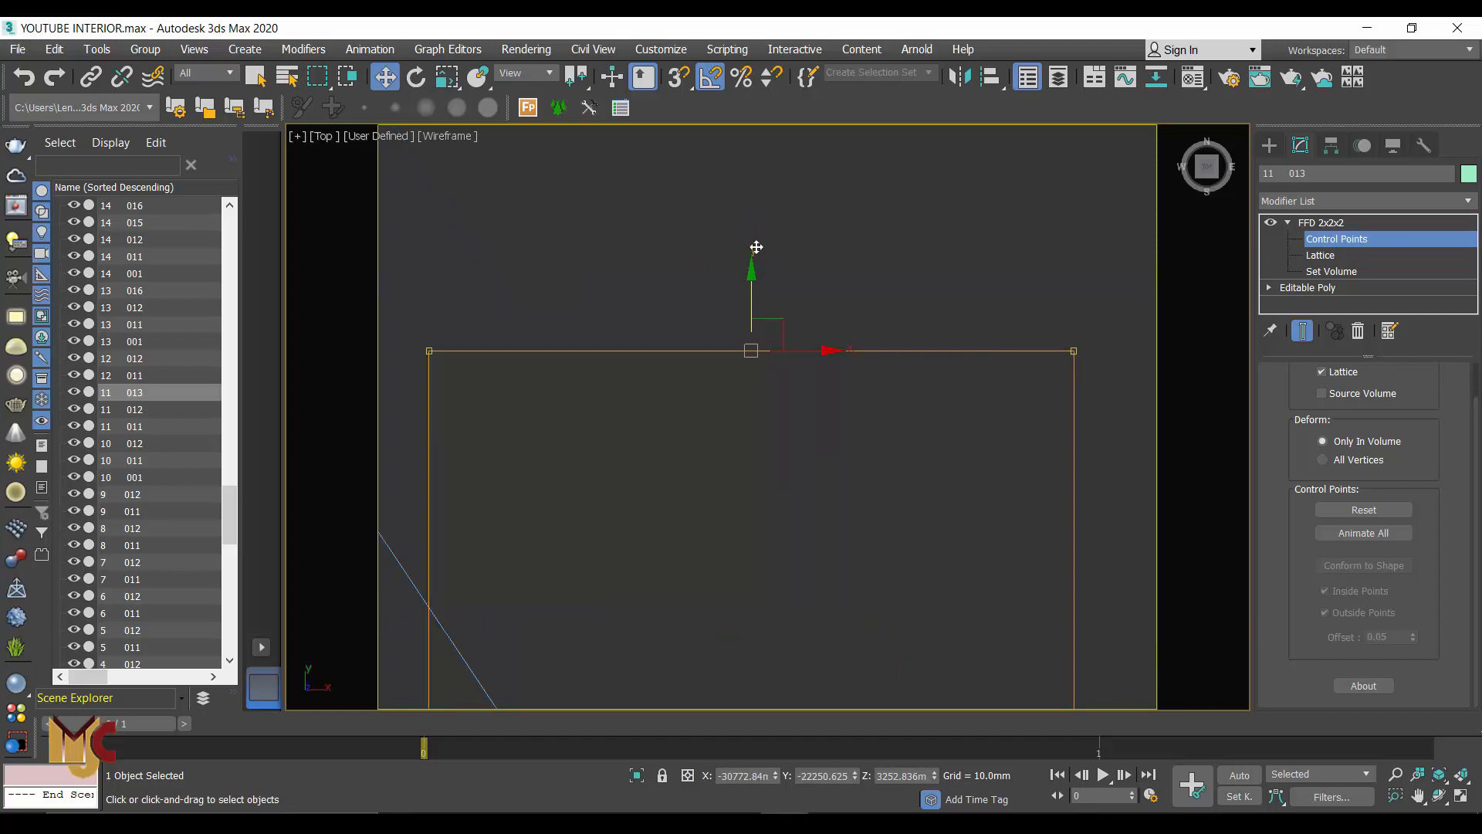
pyautogui.moveTo(751, 278); pyautogui.dragTo(752, 285)
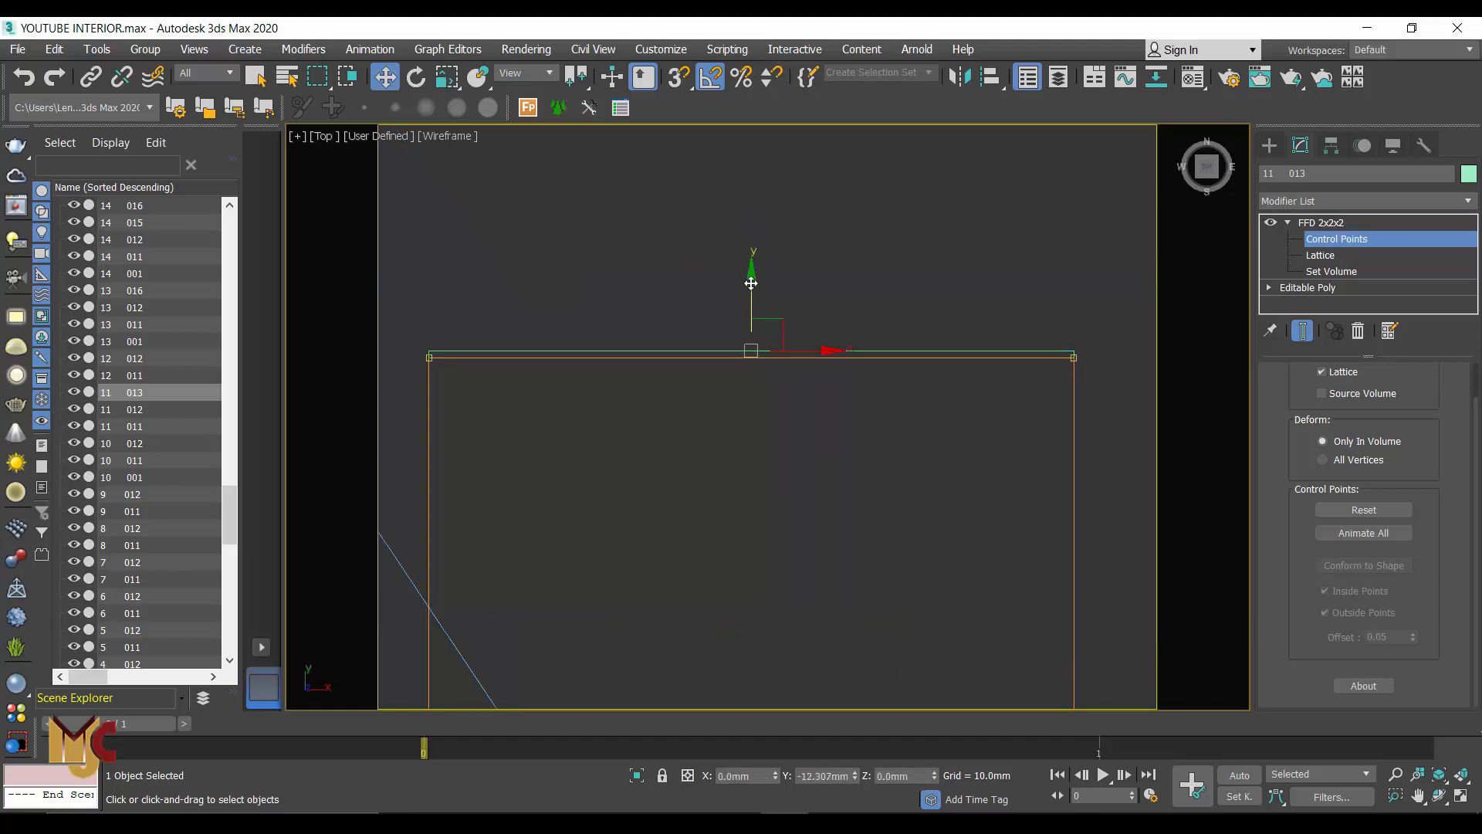
# Step: Move the FFD control points along the thin inner rectangle's right edge inward by about 10 mm
pyautogui.scroll(-8, 767, 220)
pyautogui.moveTo(861, 193); pyautogui.dragTo(762, 603)
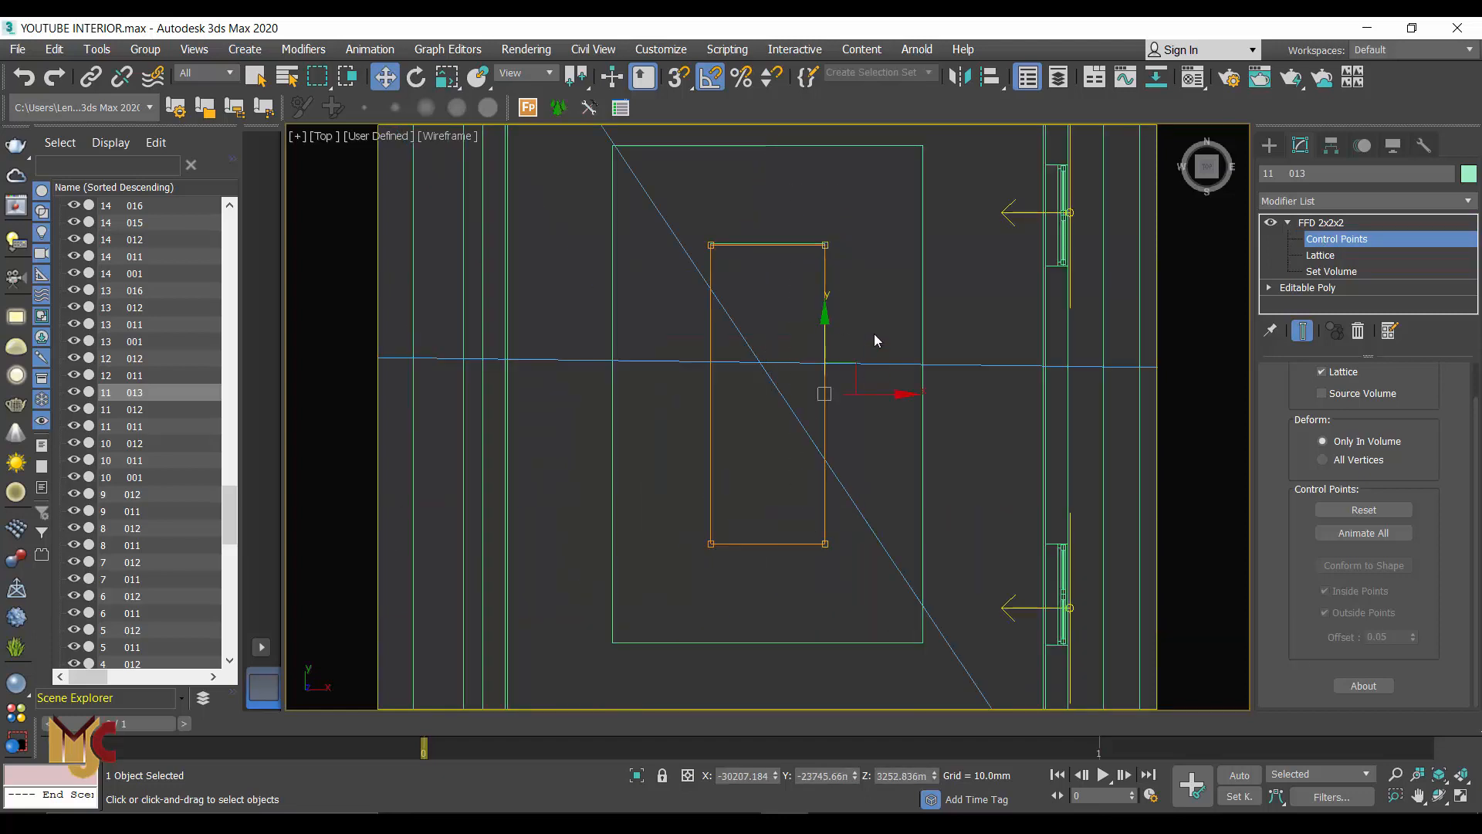
pyautogui.scroll(6, 827, 436)
pyautogui.scroll(3, 785, 478)
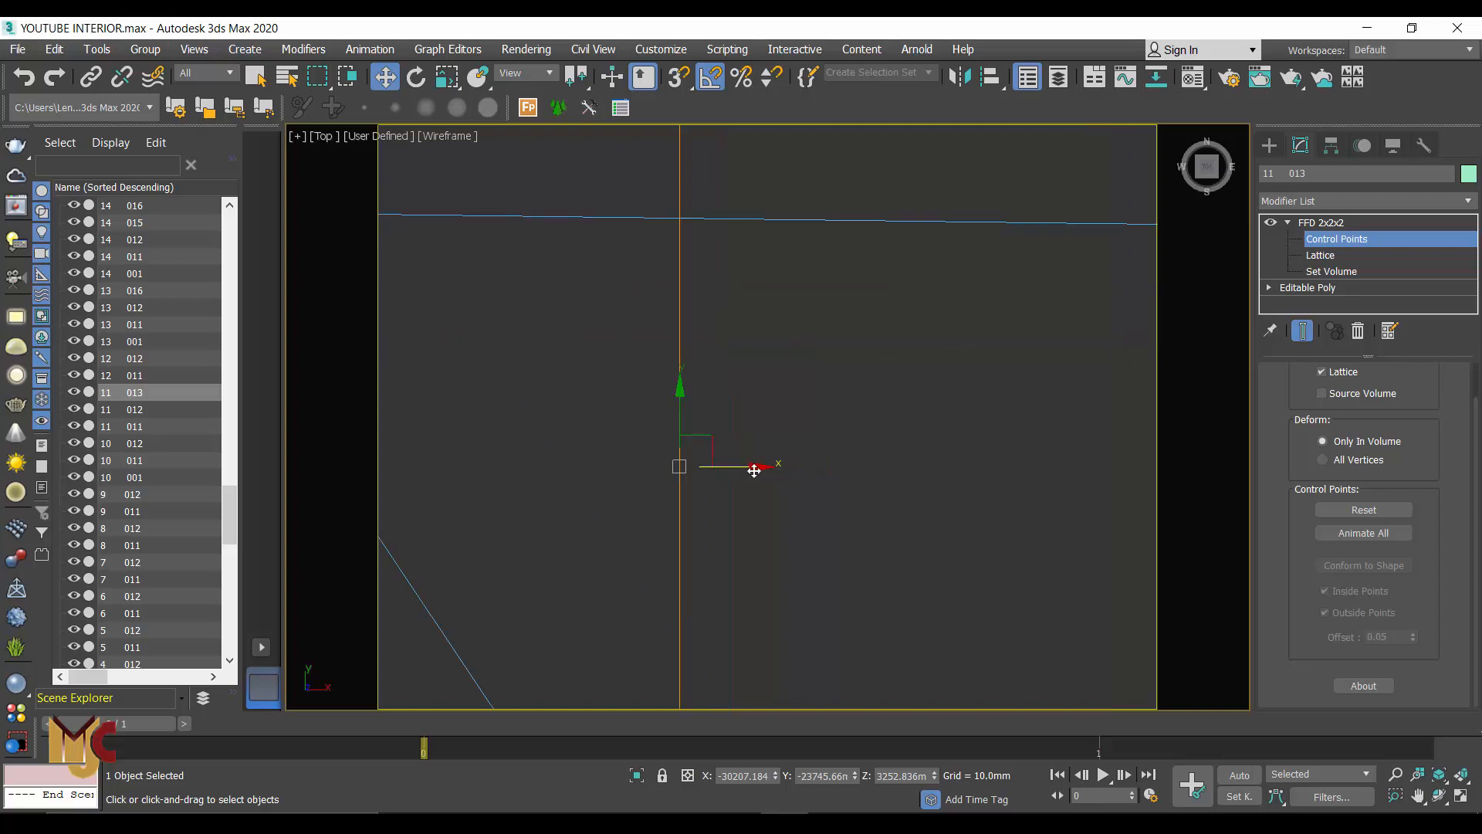
pyautogui.moveTo(760, 466); pyautogui.dragTo(745, 469)
pyautogui.scroll(-5, 912, 355)
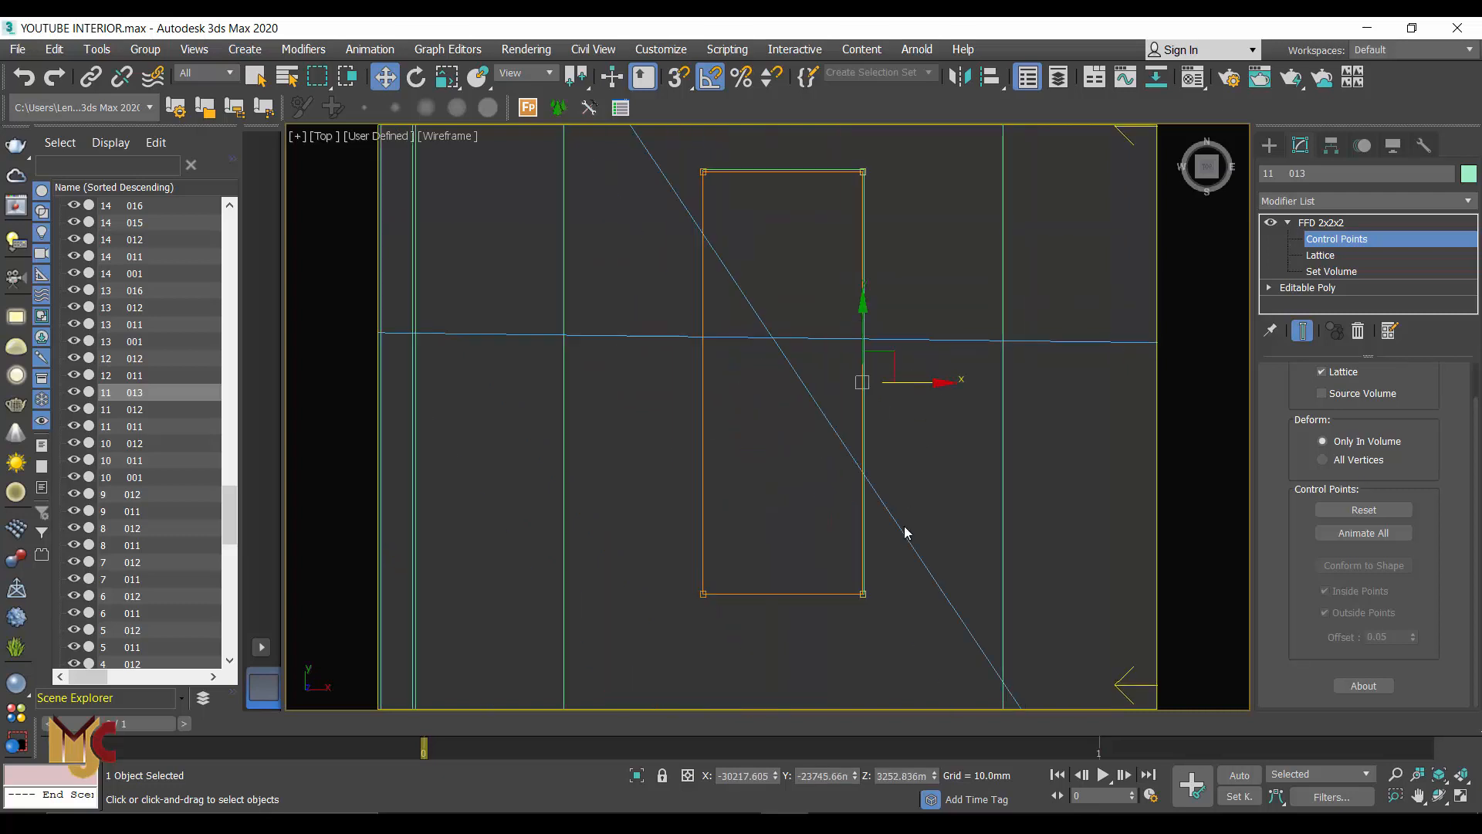
# Step: Move the FFD control points along the thin inner rectangle's lower edge inward by about 15 mm
pyautogui.moveTo(670, 637); pyautogui.dragTo(670, 636)
pyautogui.scroll(5, 753, 607)
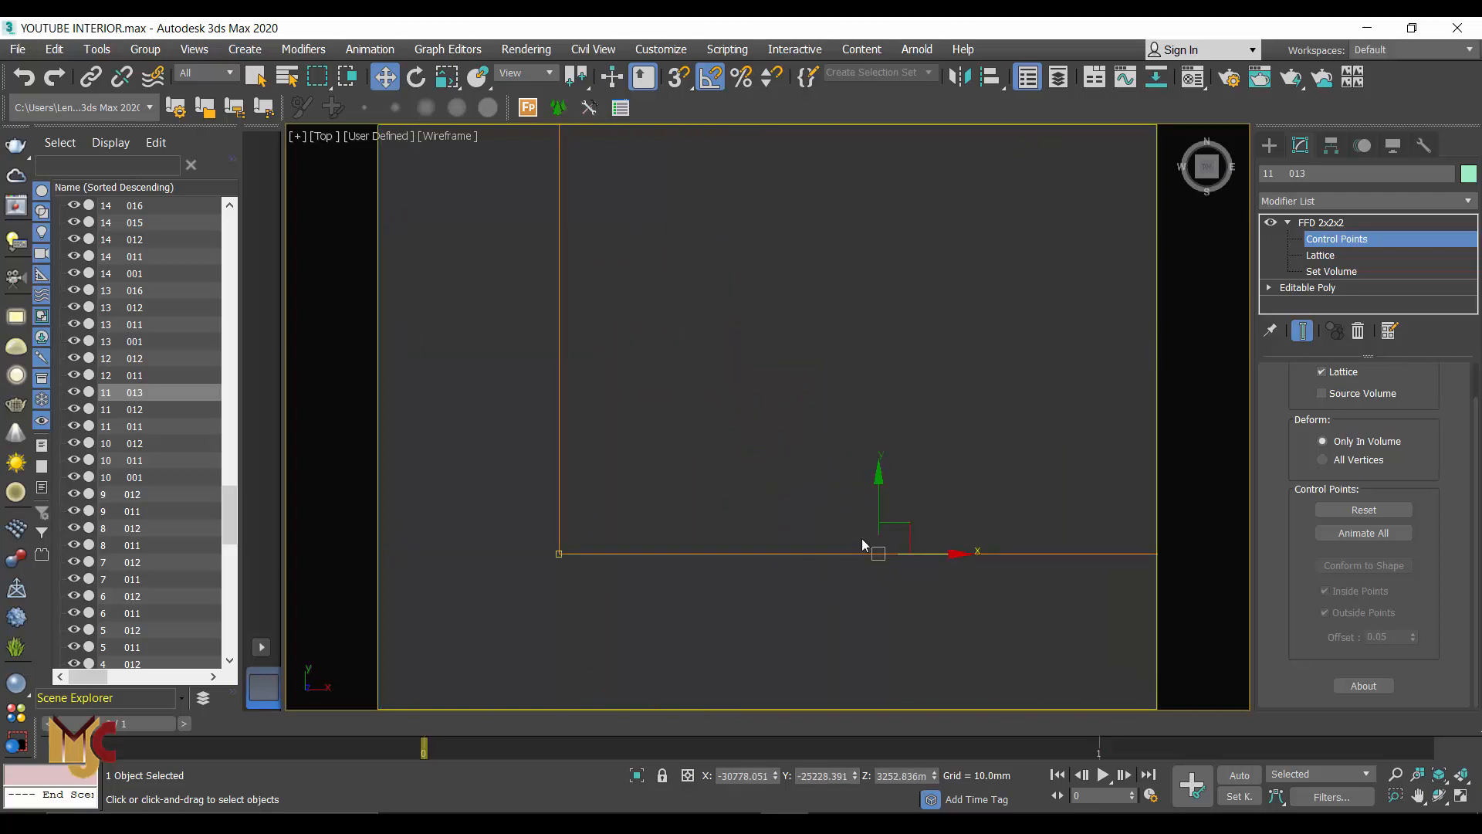
pyautogui.moveTo(880, 509); pyautogui.dragTo(880, 500)
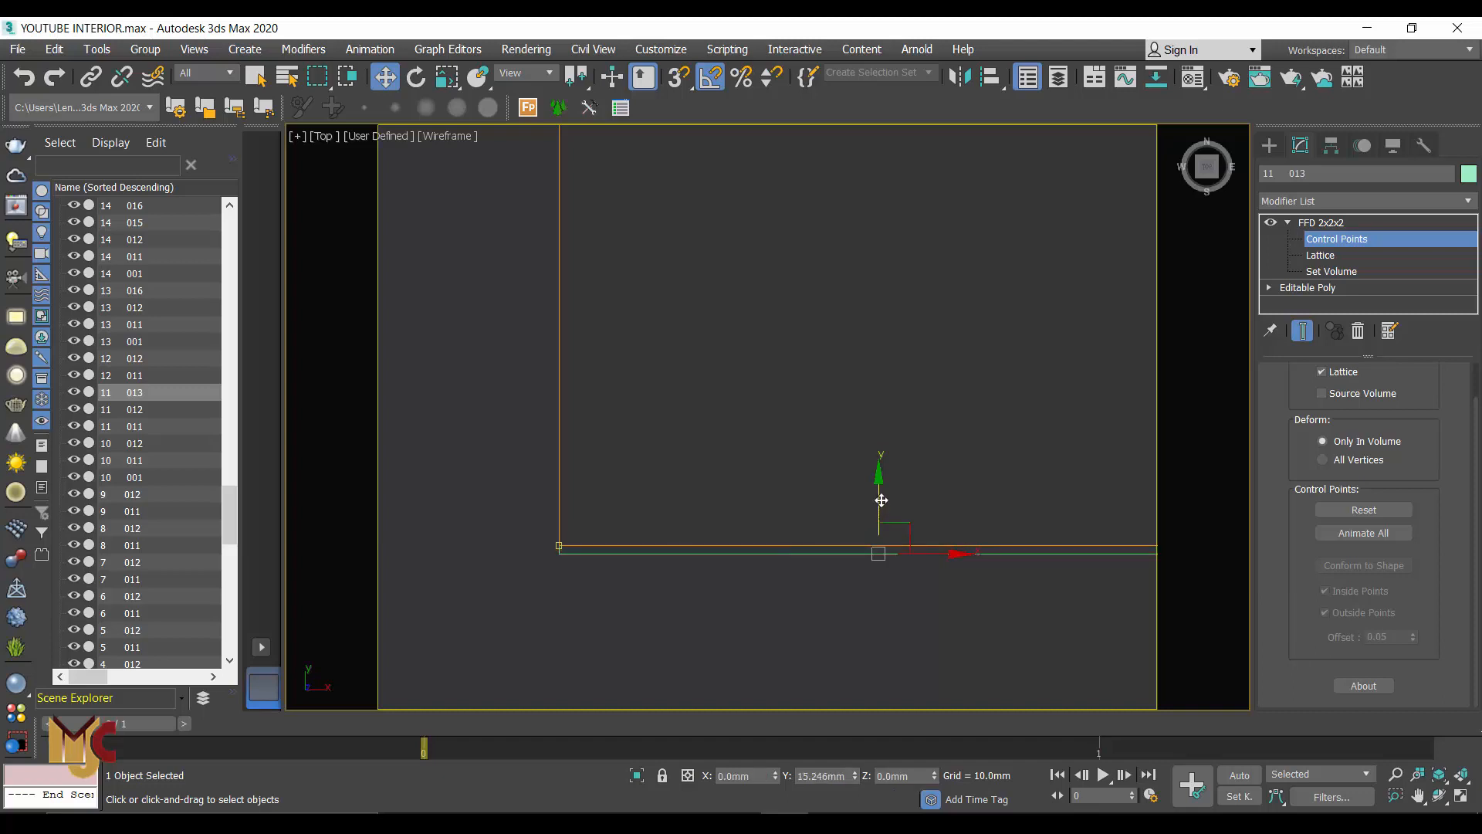
pyautogui.scroll(-5, 819, 519)
pyautogui.moveTo(752, 266); pyautogui.dragTo(758, 355, button='middle')
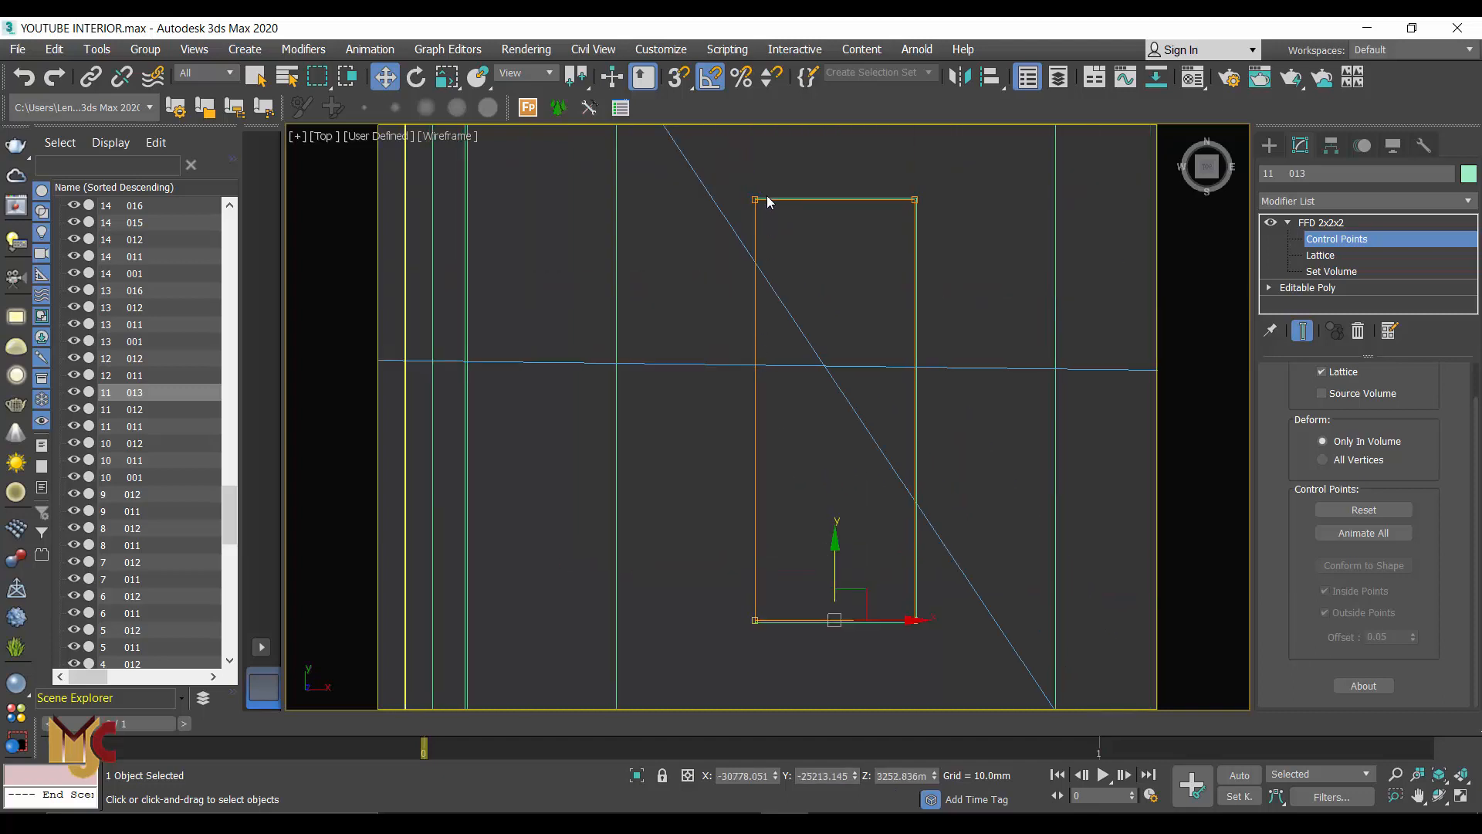
# Step: Move the FFD control points along the thin inner rectangle's left edge inward by about 7 mm
pyautogui.moveTo(768, 174); pyautogui.dragTo(730, 651)
pyautogui.scroll(6, 780, 394)
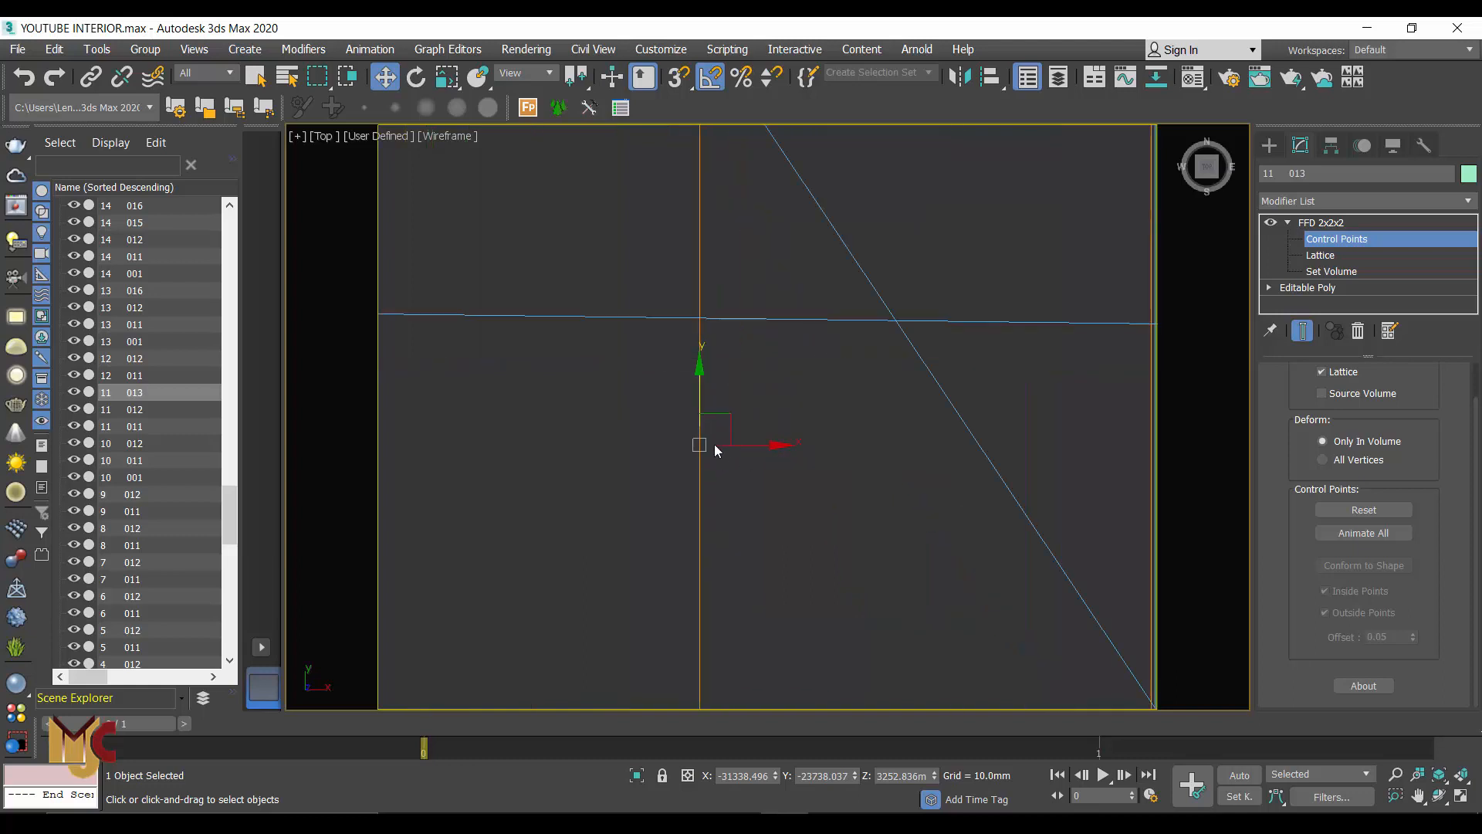
pyautogui.moveTo(718, 418); pyautogui.dragTo(726, 419)
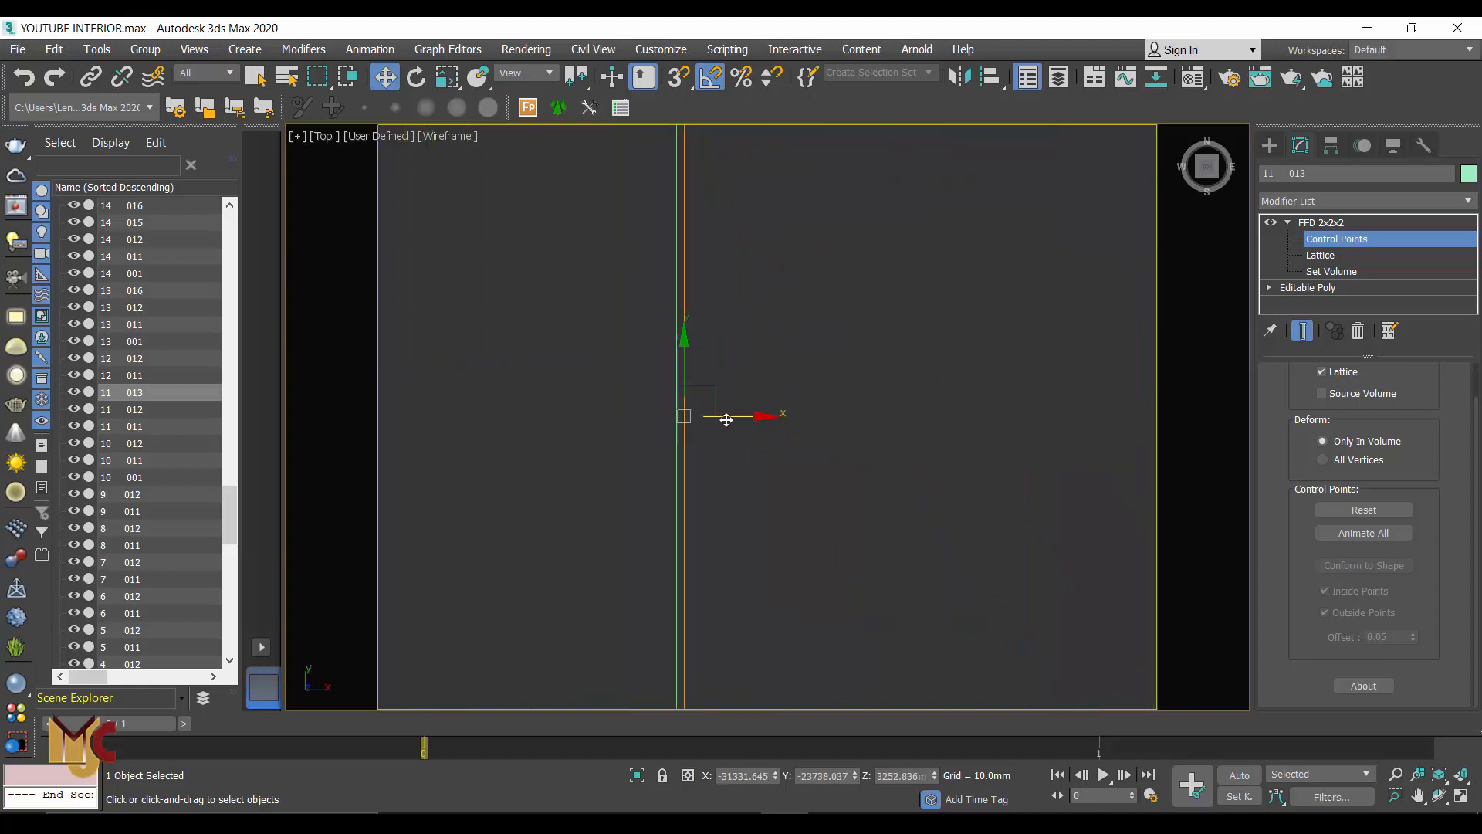
pyautogui.scroll(-4, 746, 419)
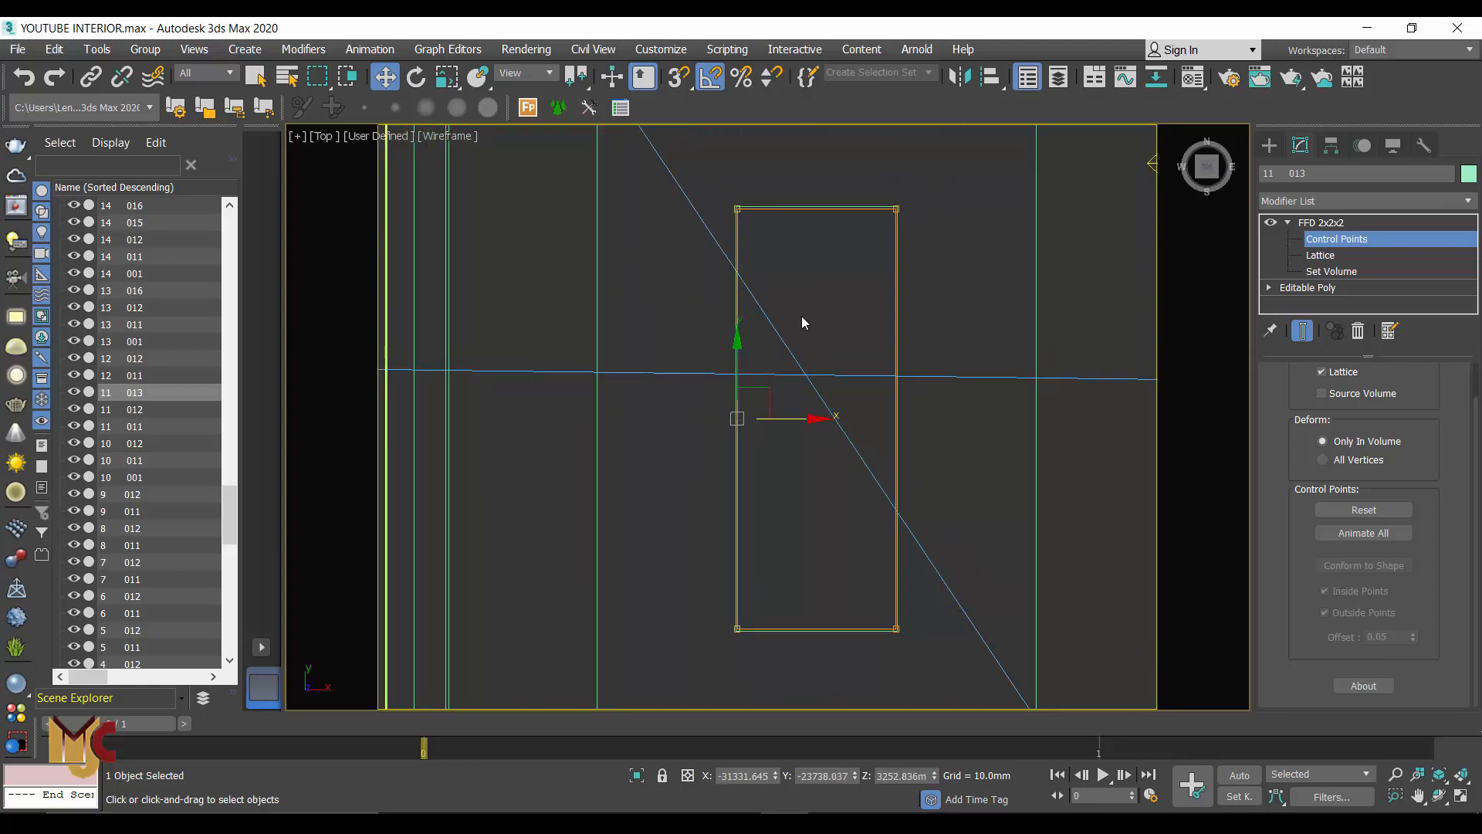
# Step: Leave control-point editing and examine the gap between the thin inner rectangle and the original at its corner
pyautogui.click(1270, 145)
pyautogui.scroll(5, 916, 196)
pyautogui.scroll(4, 850, 208)
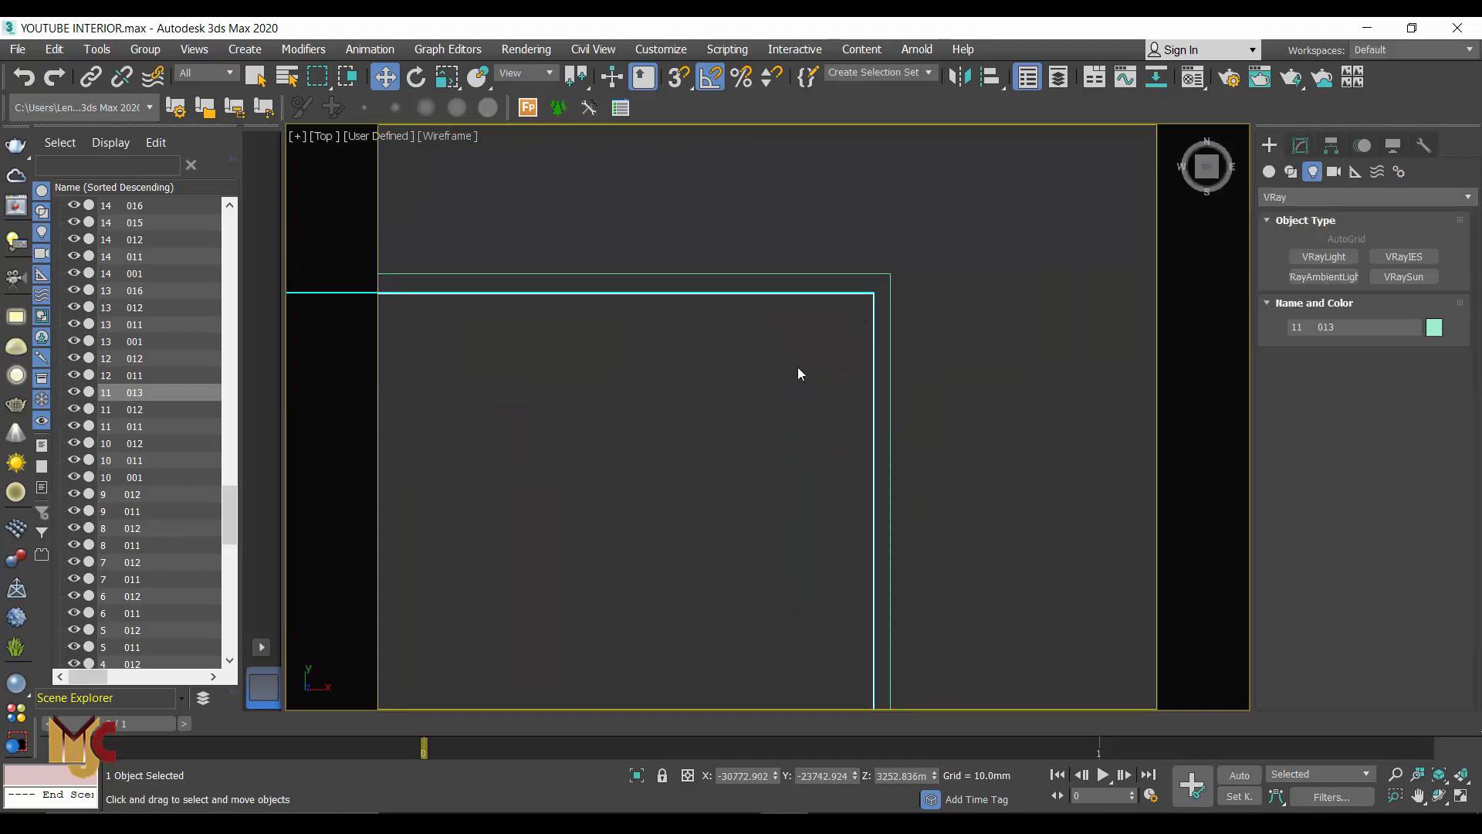
pyautogui.scroll(-5, 795, 370)
pyautogui.scroll(5, 803, 368)
pyautogui.scroll(-8, 805, 377)
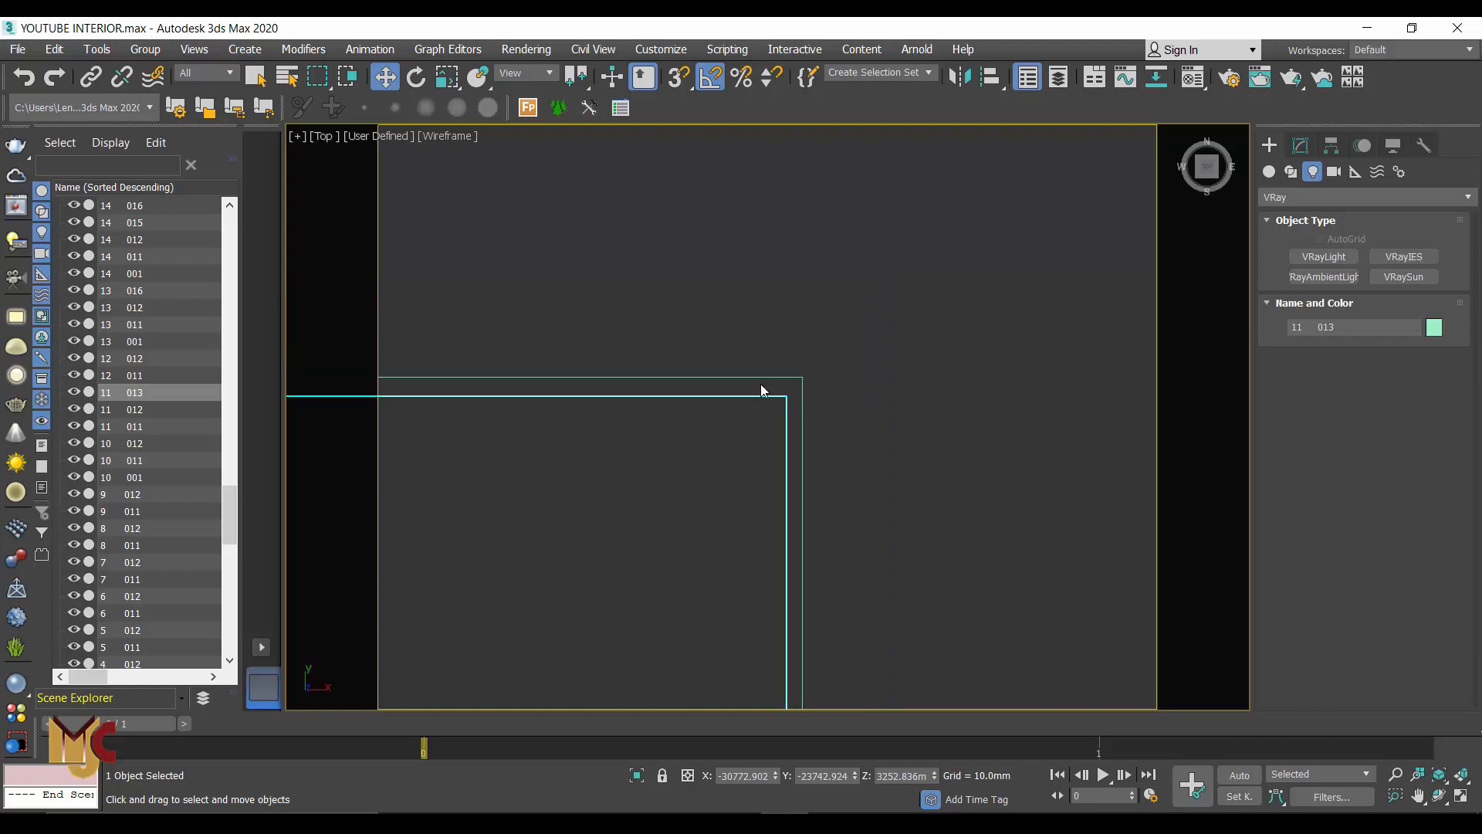
pyautogui.scroll(2, 885, 304)
# Step: Select the thin copy of the outer ceiling frame, check it in the Front view, and return to Top
pyautogui.click(882, 311)
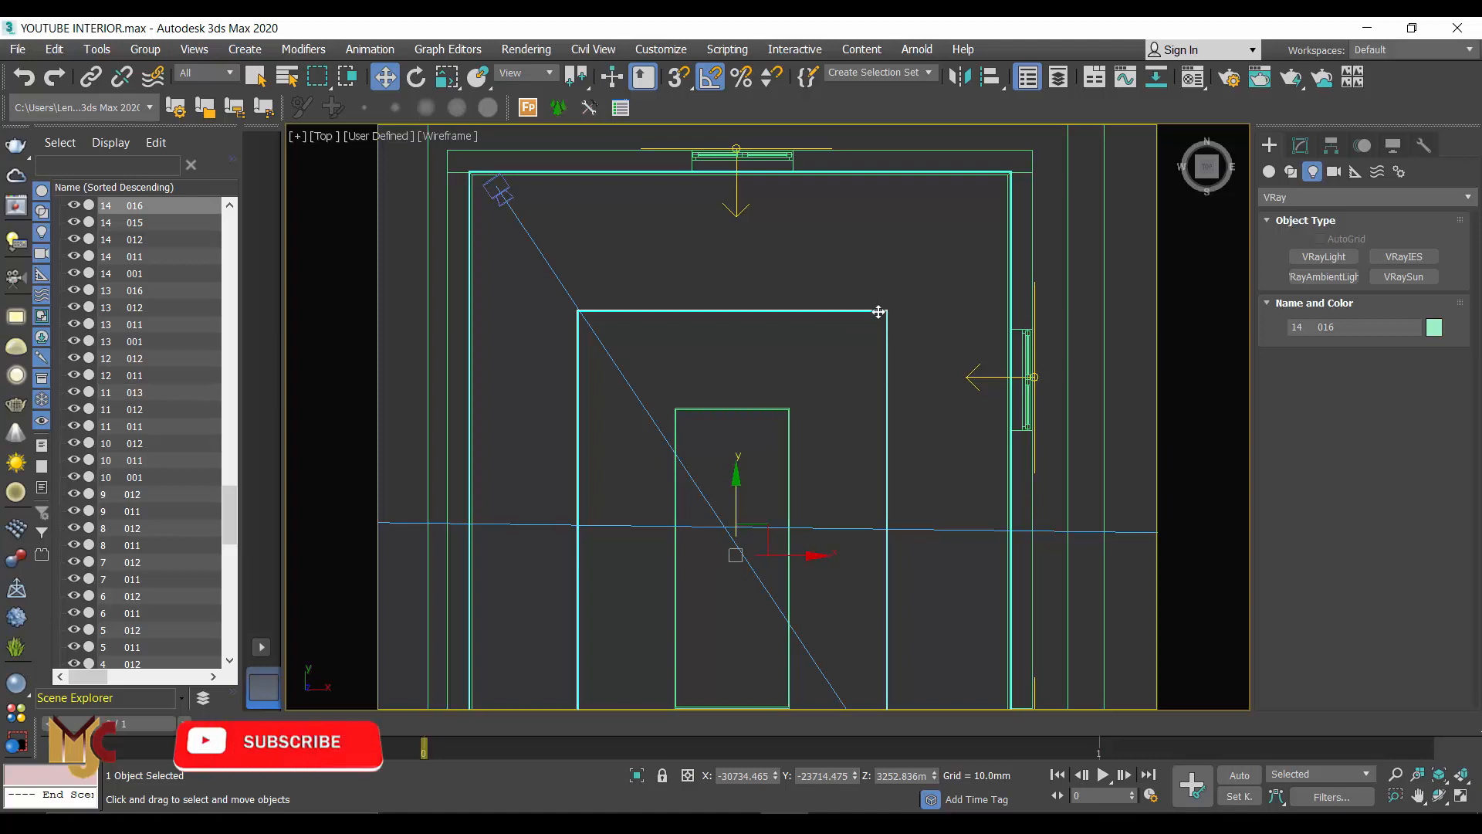
pyautogui.press('f')
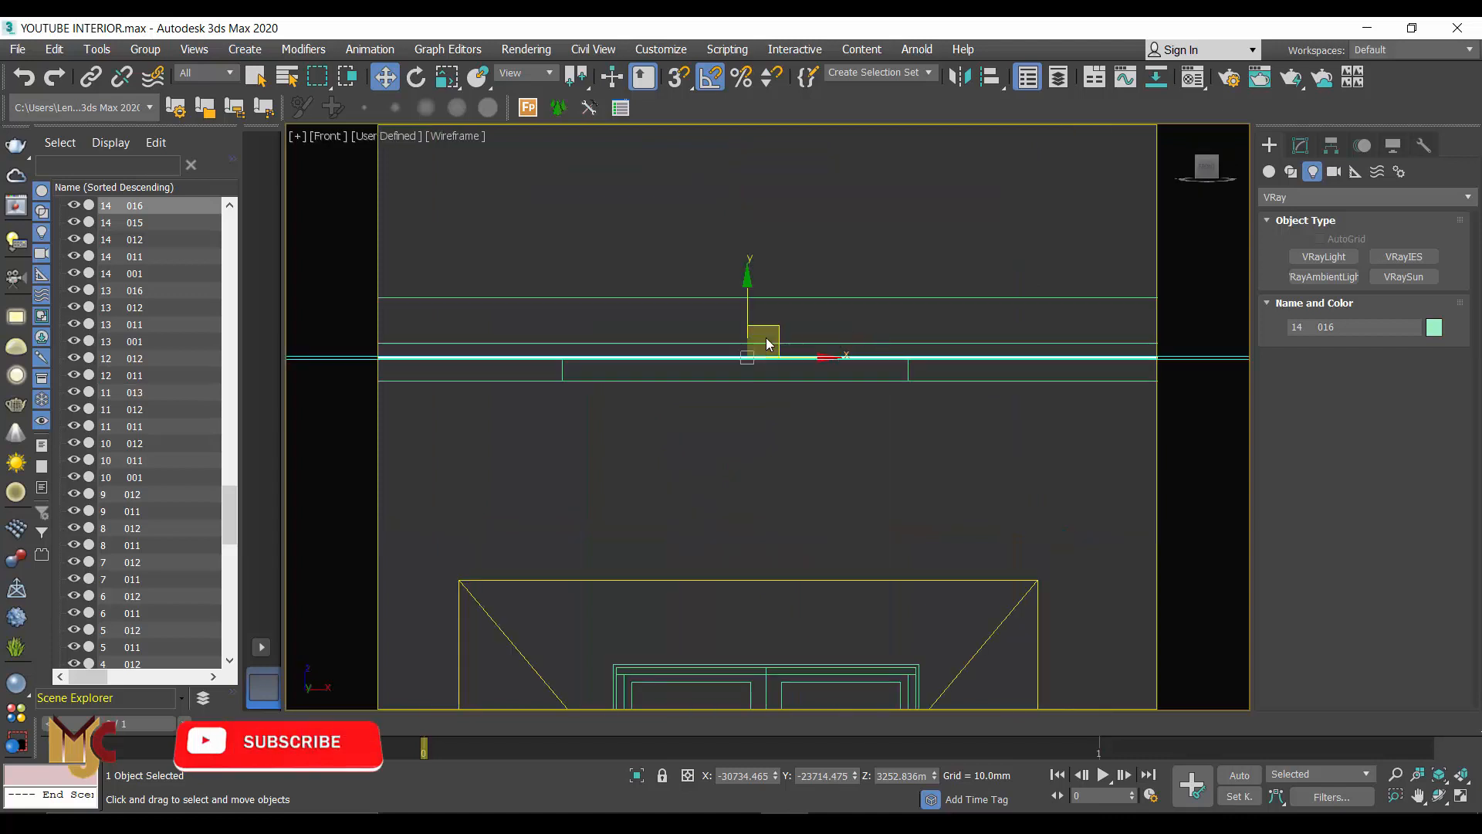
pyautogui.moveTo(735, 340); pyautogui.dragTo(753, 397, button='middle')
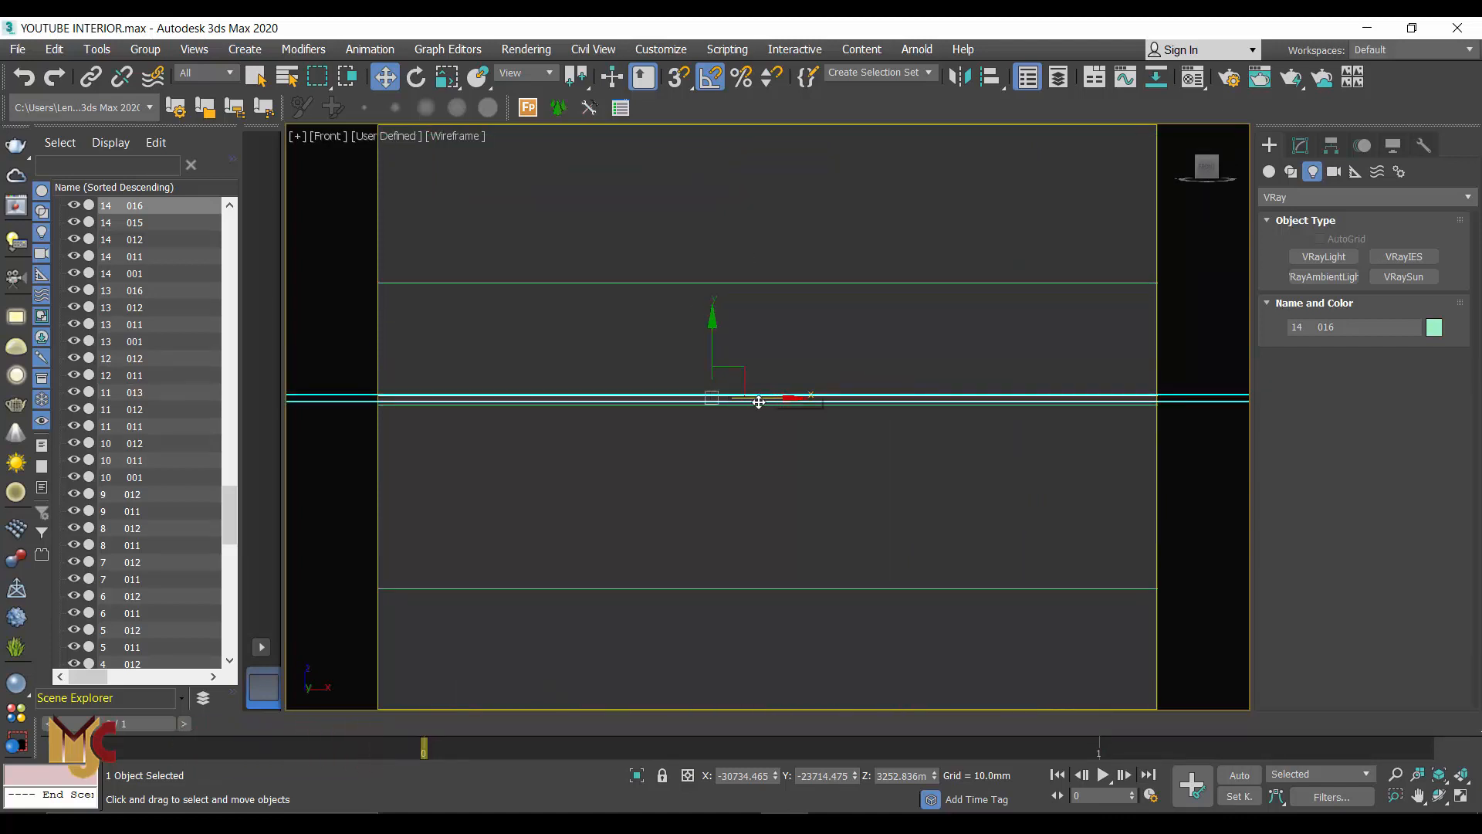
pyautogui.press('t')
pyautogui.scroll(-4, 867, 322)
pyautogui.moveTo(880, 387); pyautogui.dragTo(854, 258, button='middle')
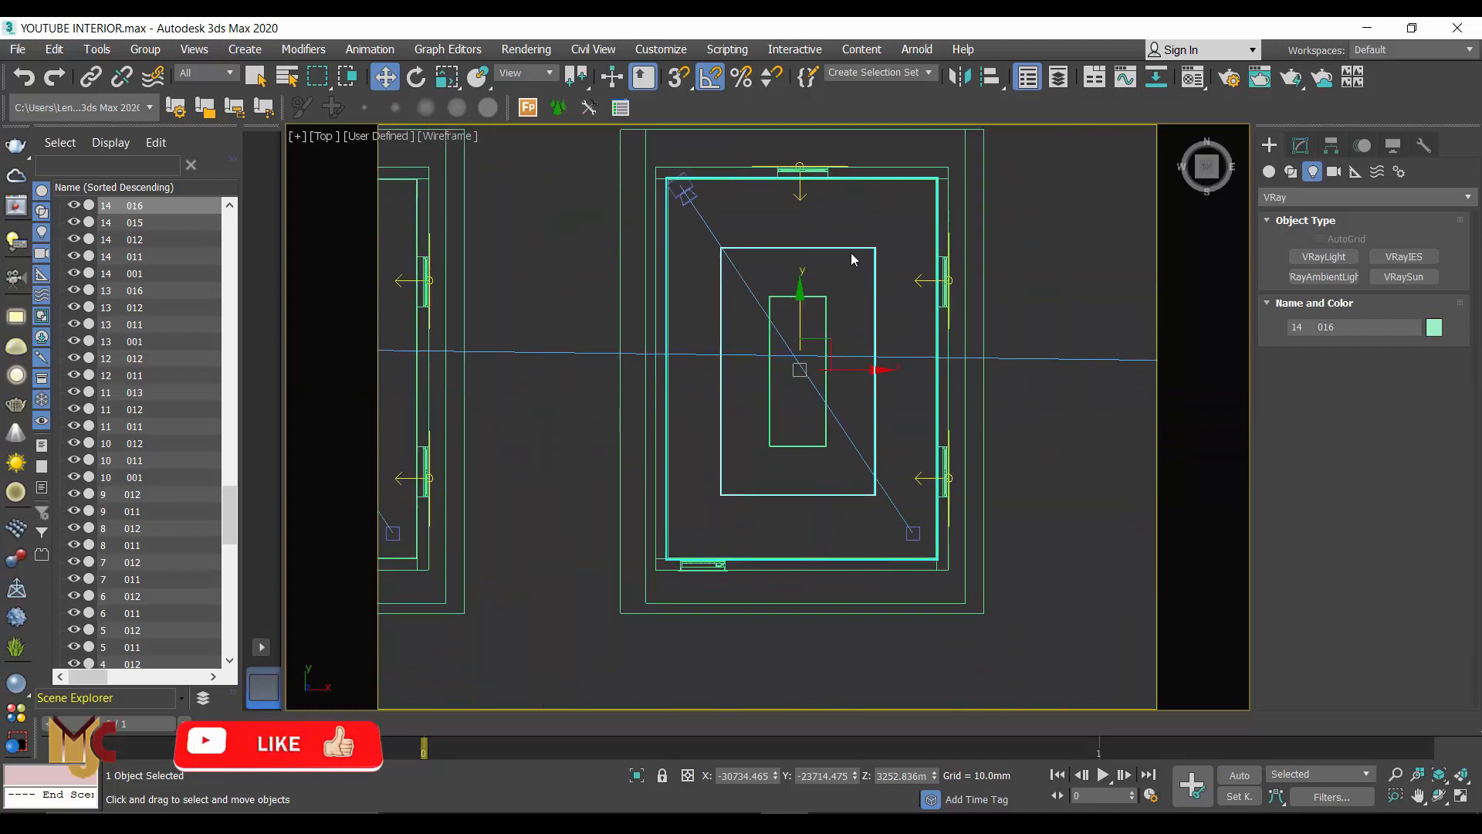
pyautogui.scroll(3, 889, 253)
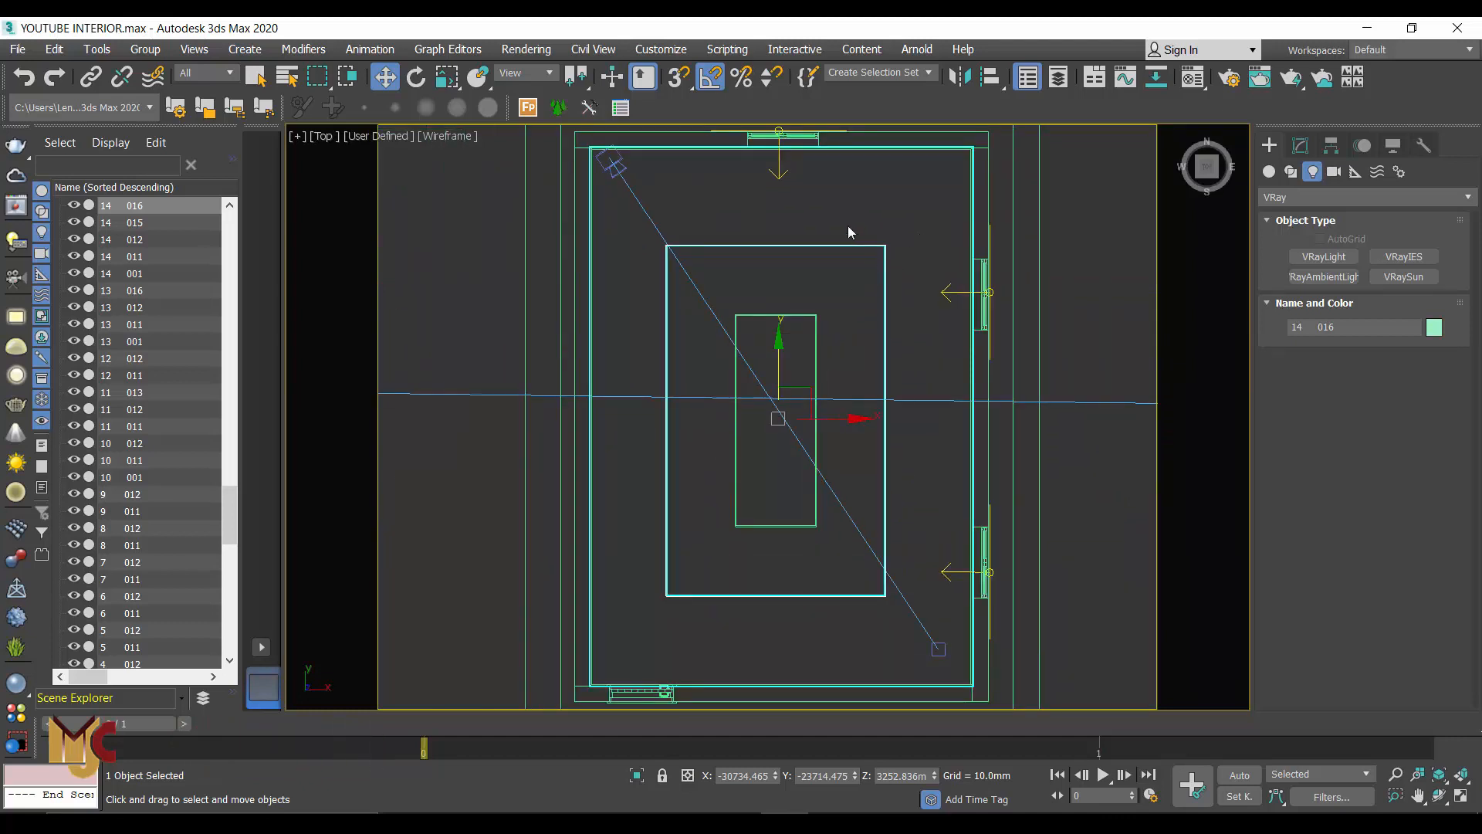
# Step: Enter the Vertex level of the thin ceiling frame's Editable Poly near its opening
pyautogui.click(1302, 147)
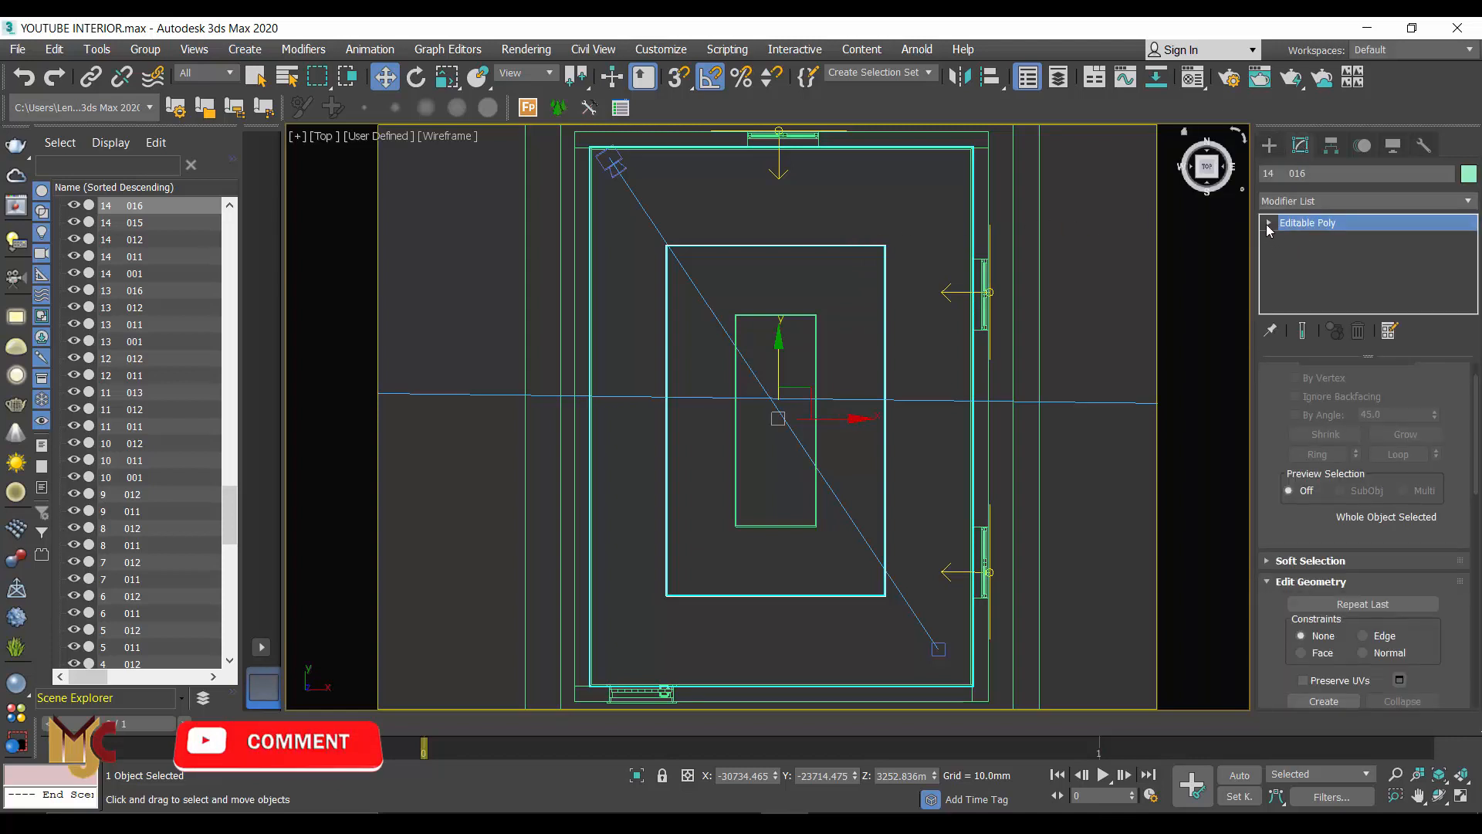
pyautogui.click(1268, 223)
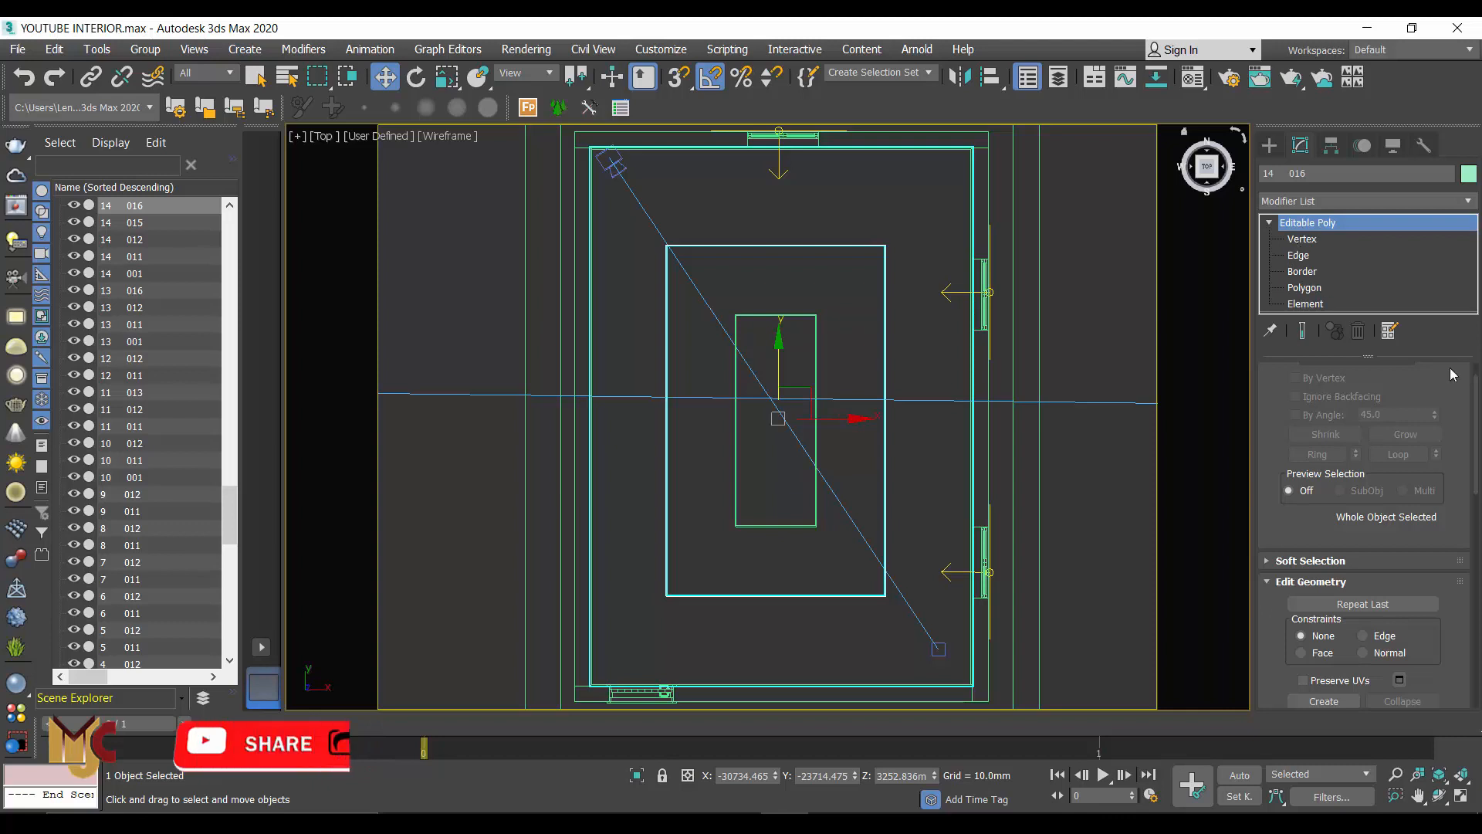
pyautogui.scroll(1, 1352, 409)
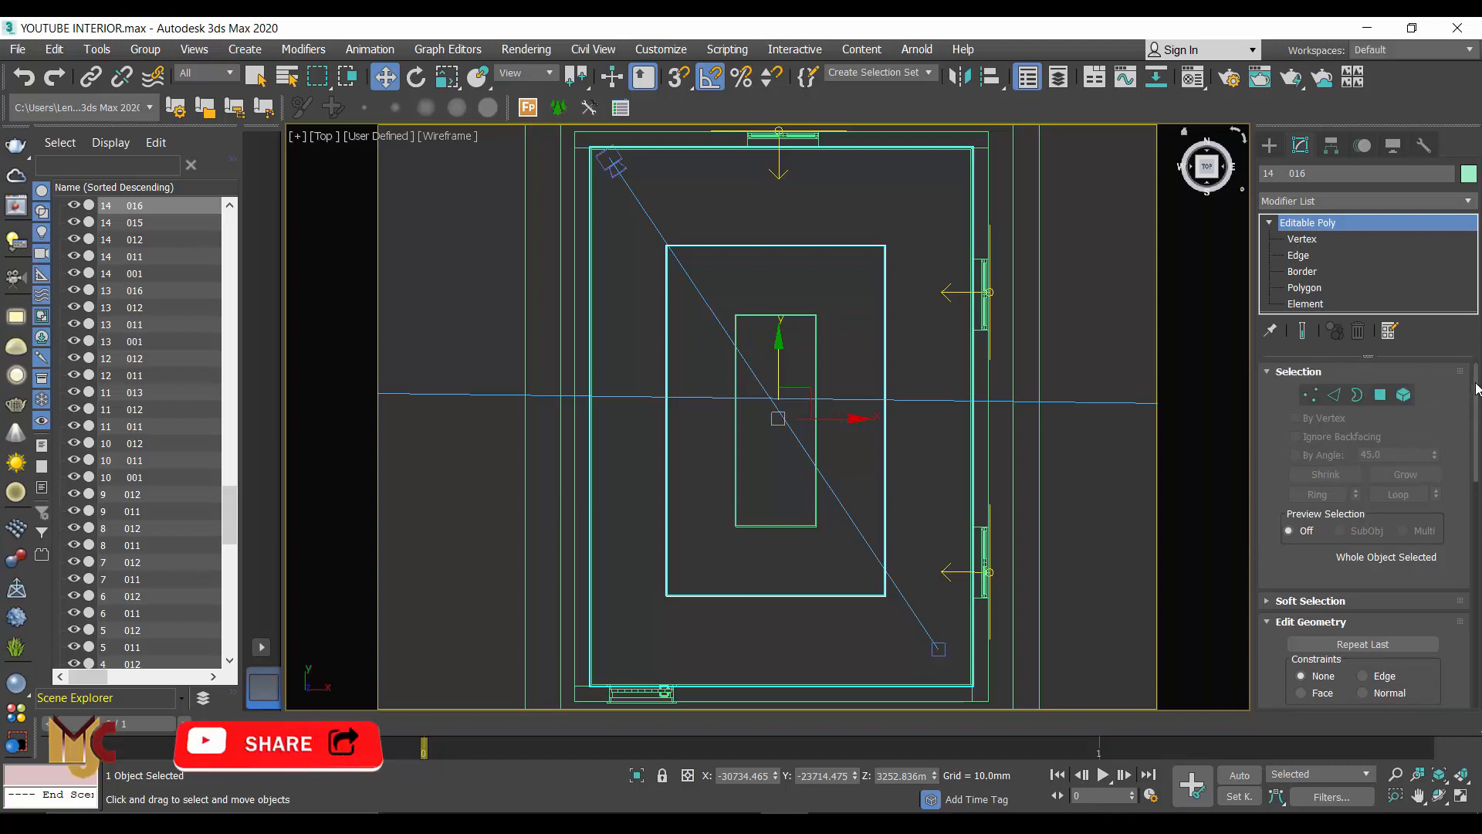
pyautogui.click(1310, 396)
pyautogui.scroll(2, 777, 224)
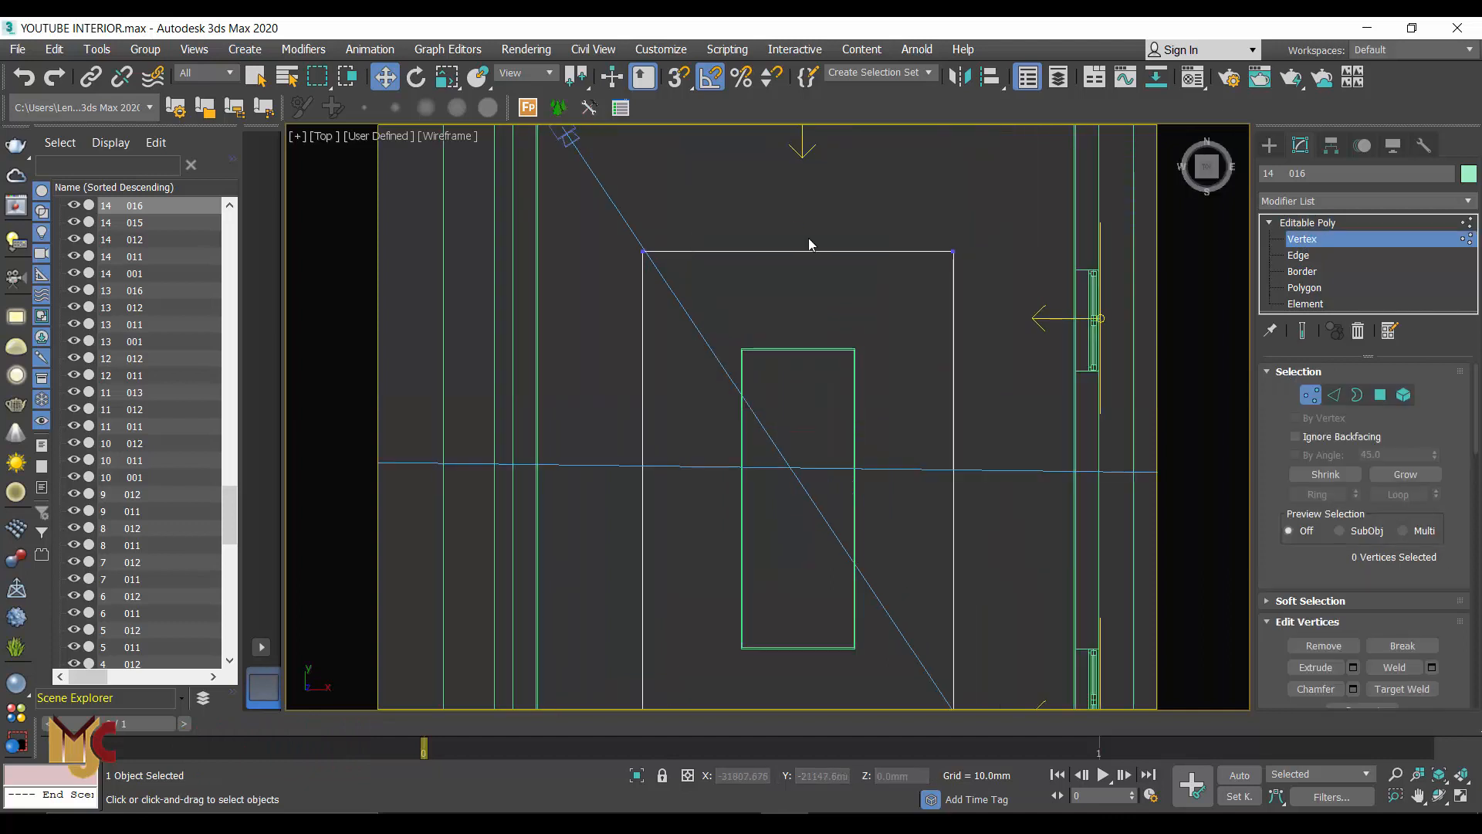
# Step: Move the vertices along the upper edge of the thin frame's opening outward by about 45 mm
pyautogui.moveTo(1016, 230); pyautogui.dragTo(613, 271)
pyautogui.scroll(4, 762, 203)
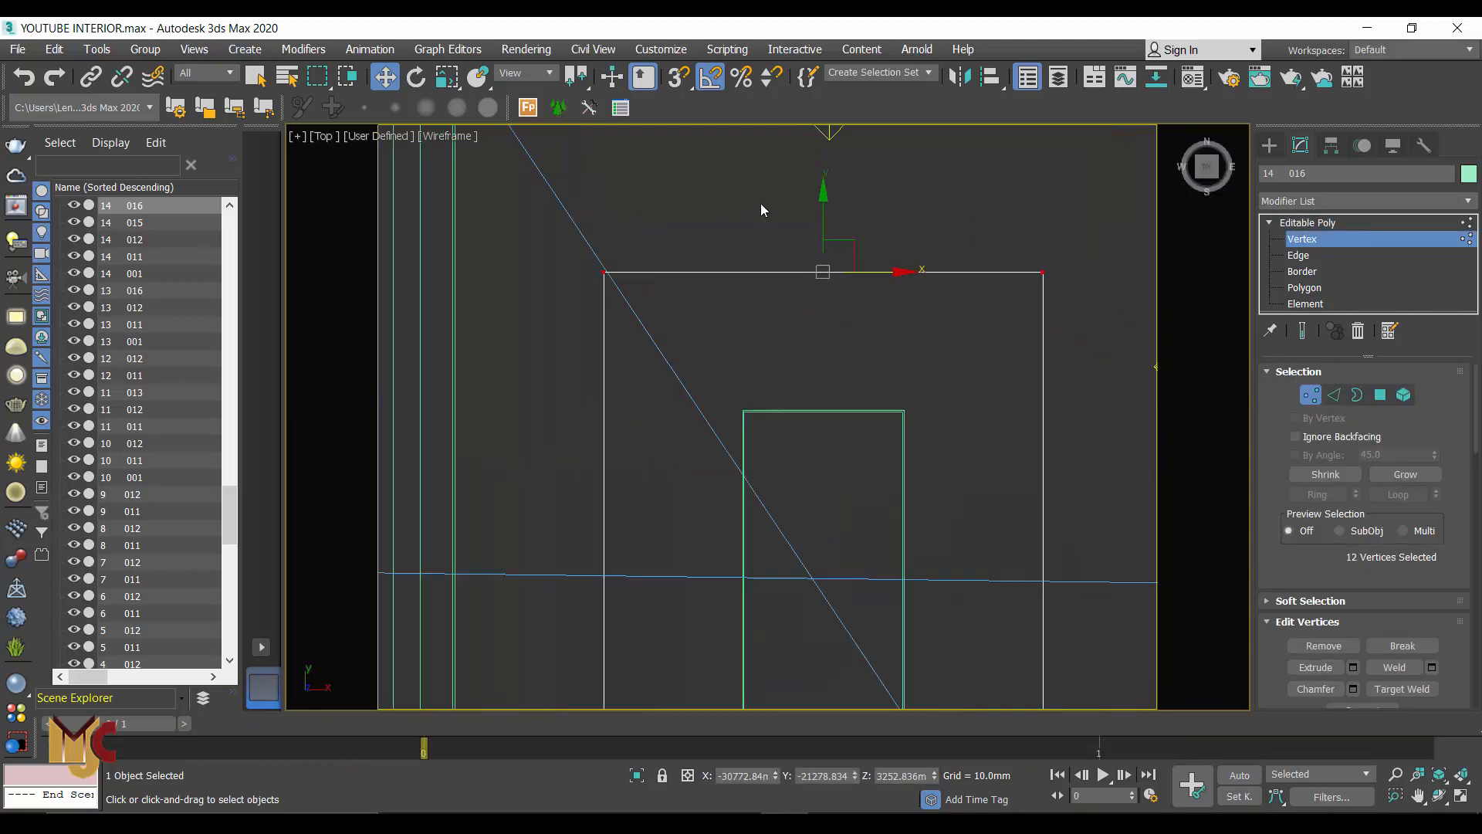
pyautogui.moveTo(859, 245); pyautogui.dragTo(859, 239)
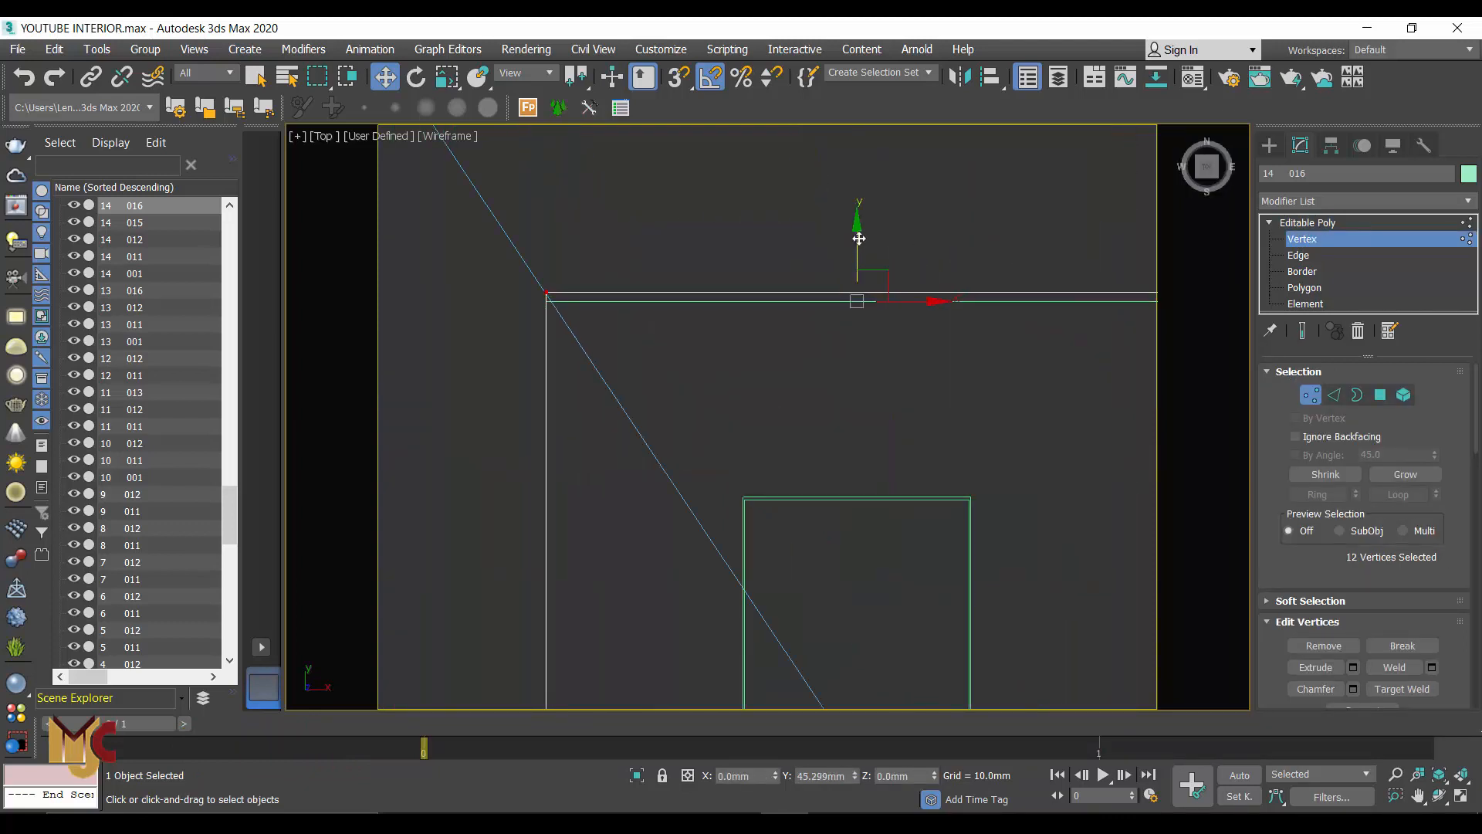
pyautogui.scroll(-5, 840, 200)
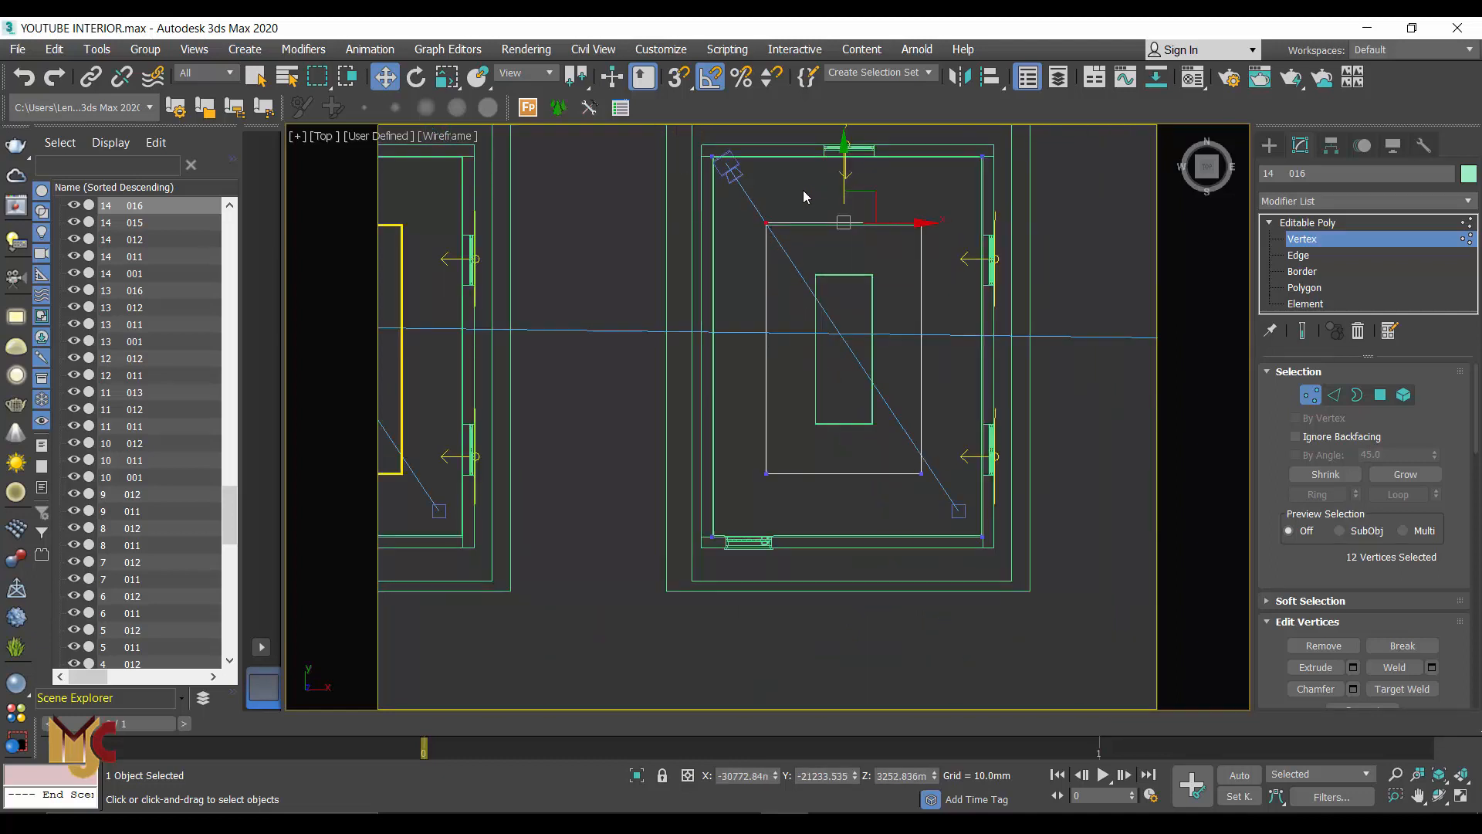
# Step: Move the vertices along the left edge of the thin frame's opening outward by about 54 mm
pyautogui.scroll(5, 764, 351)
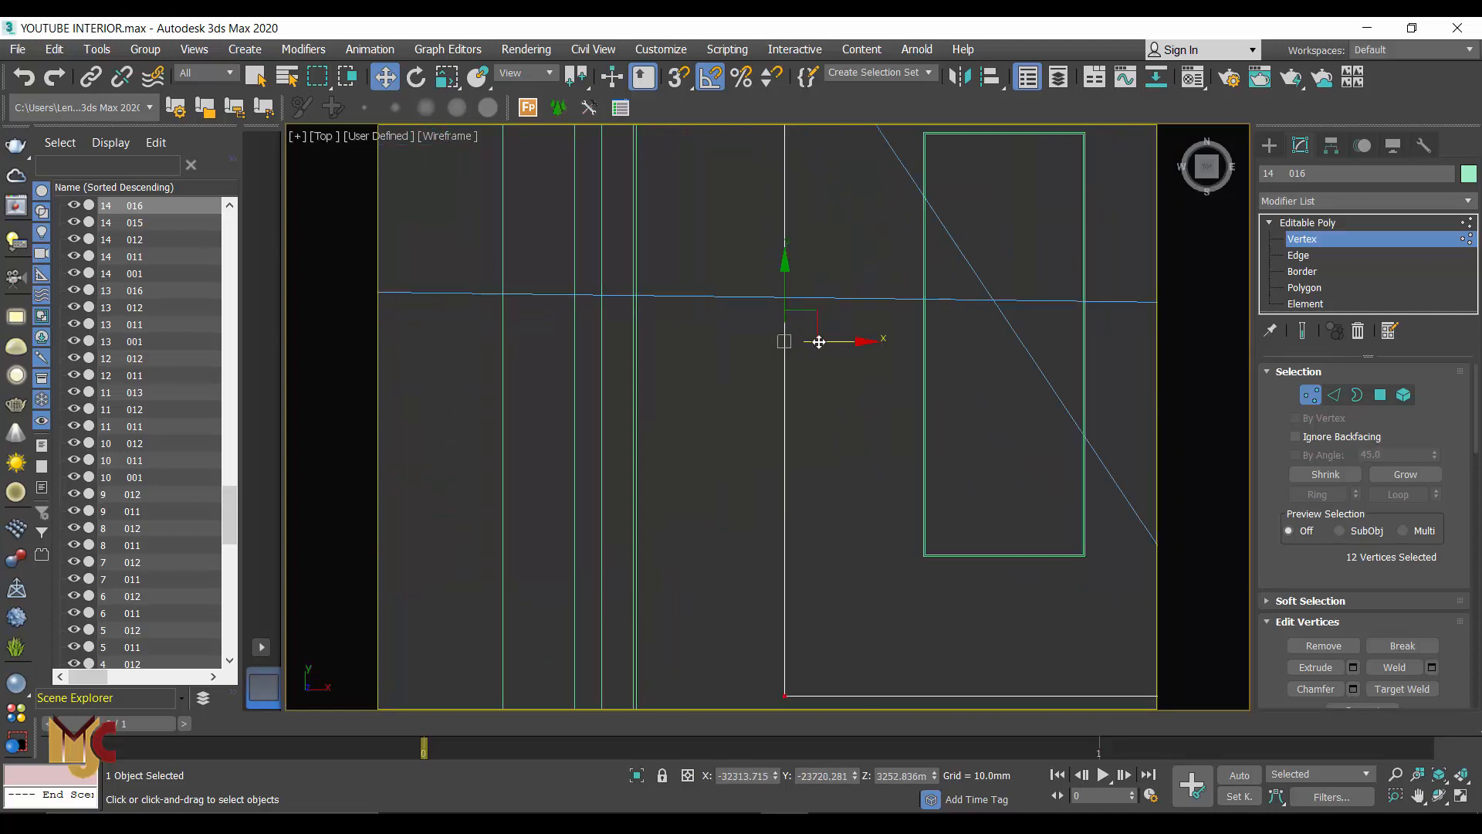
pyautogui.moveTo(826, 342); pyautogui.dragTo(818, 341)
pyautogui.scroll(-3, 785, 341)
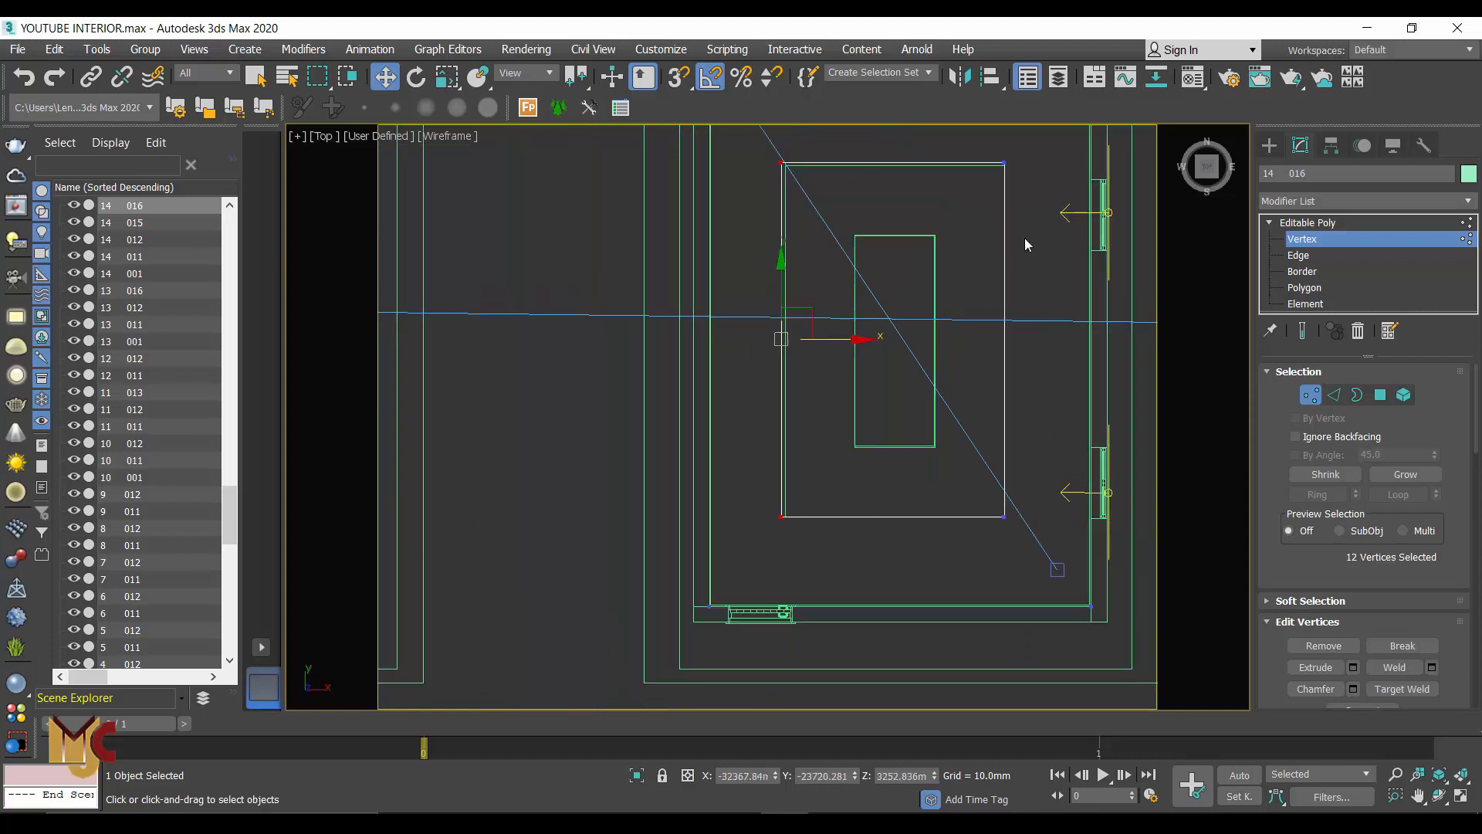
# Step: Move the vertices along the right edge of the thin frame's opening outward by about 32 mm
pyautogui.moveTo(979, 514); pyautogui.dragTo(980, 539)
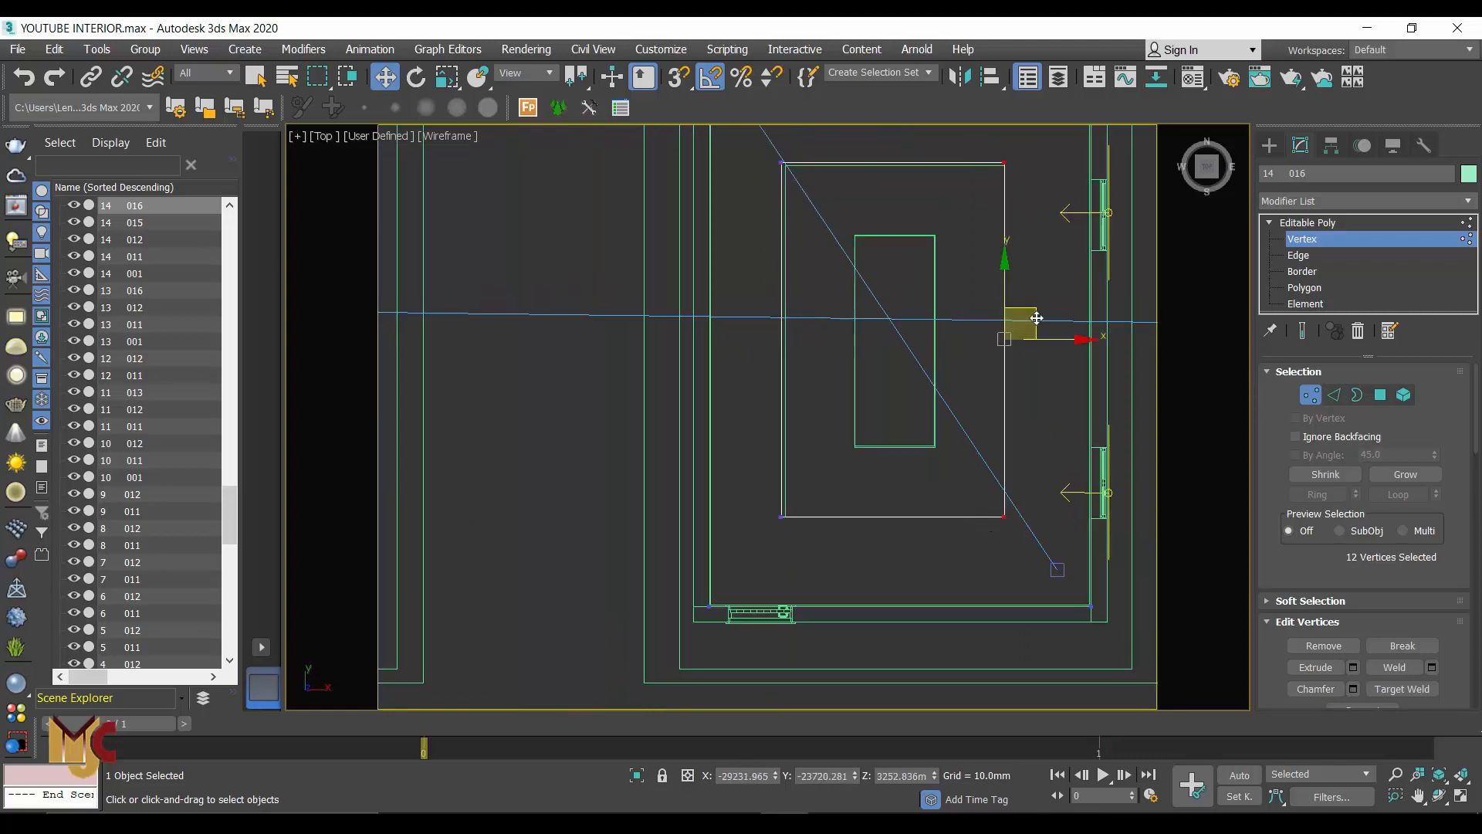
pyautogui.scroll(7, 1035, 318)
pyautogui.moveTo(973, 384); pyautogui.dragTo(983, 384)
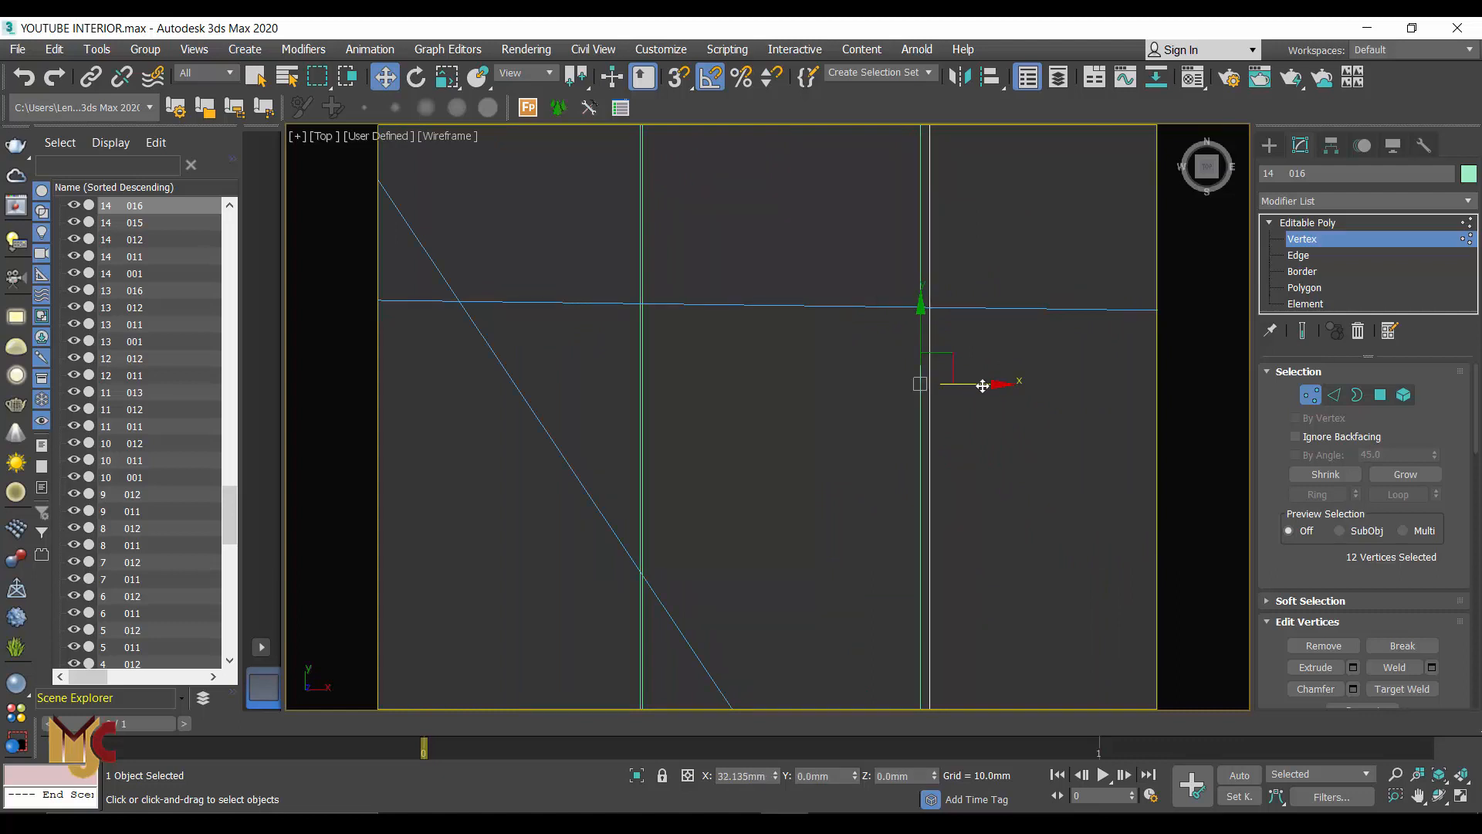
pyautogui.scroll(-4, 1010, 381)
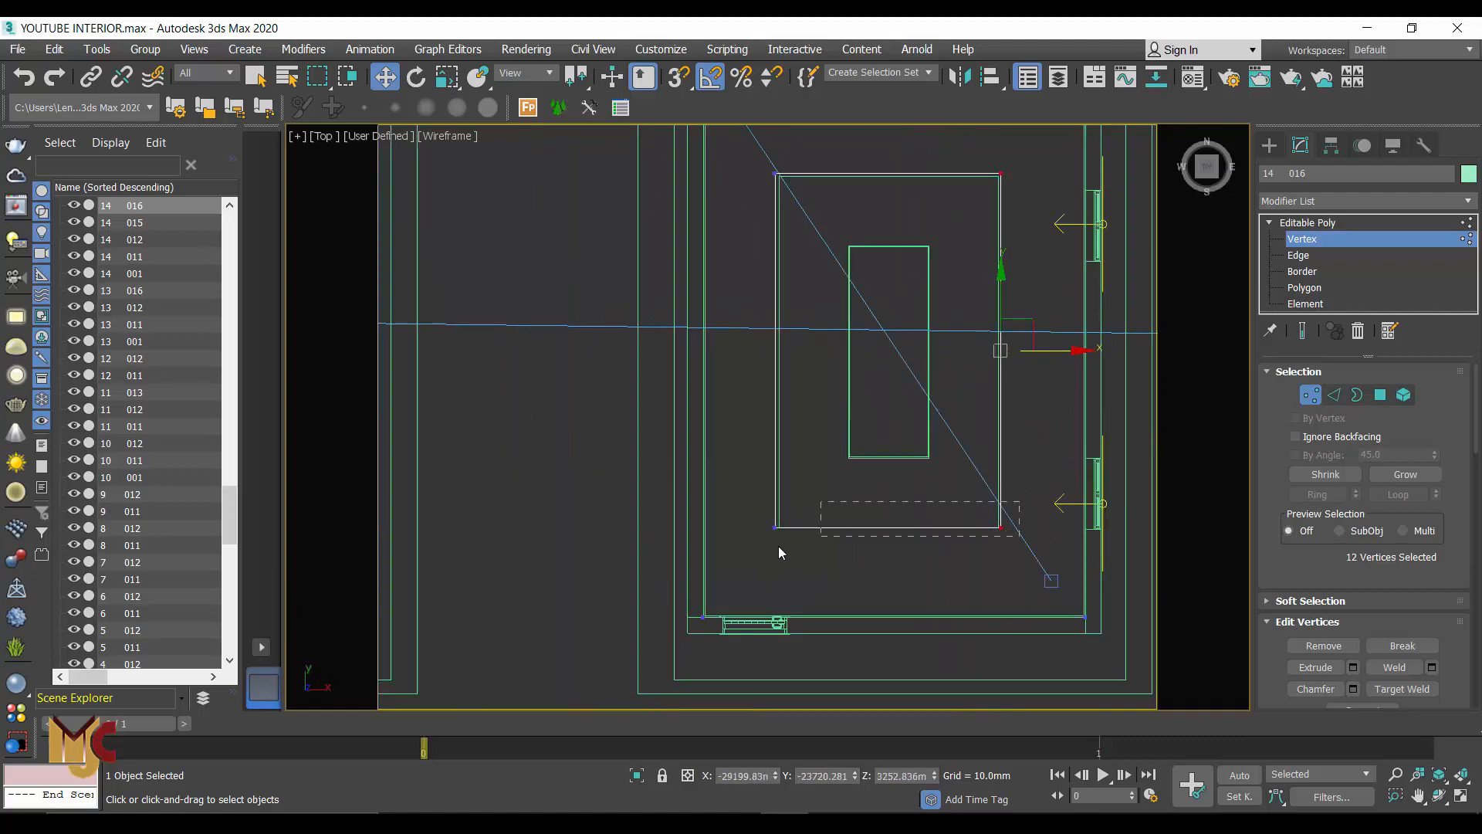
# Step: Move the vertices along the lower edge of the thin frame's opening outward by about 68 mm
pyautogui.moveTo(779, 549); pyautogui.dragTo(772, 544)
pyautogui.scroll(5, 913, 533)
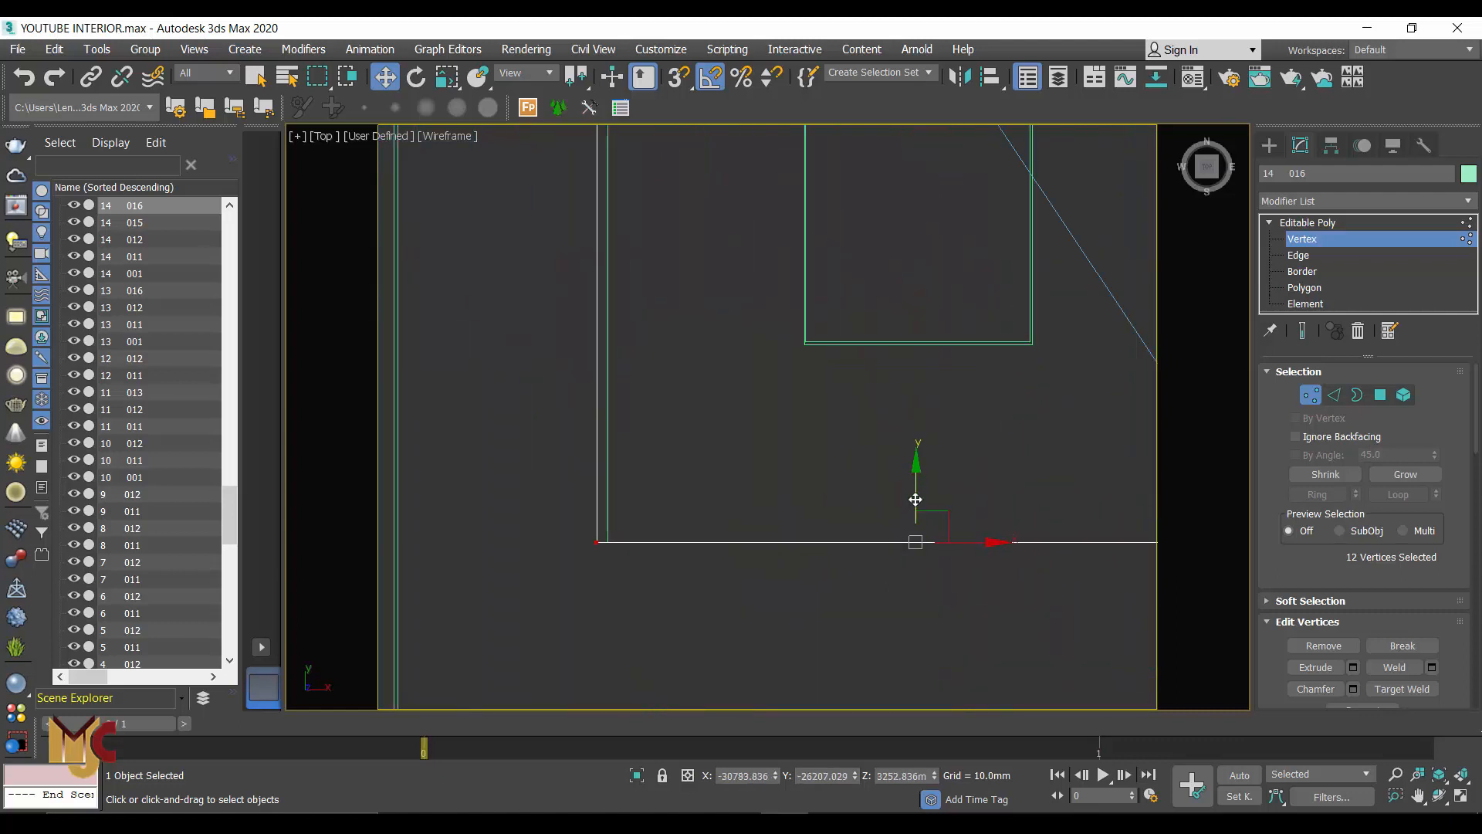
pyautogui.moveTo(915, 500); pyautogui.dragTo(917, 506)
pyautogui.scroll(-4, 841, 509)
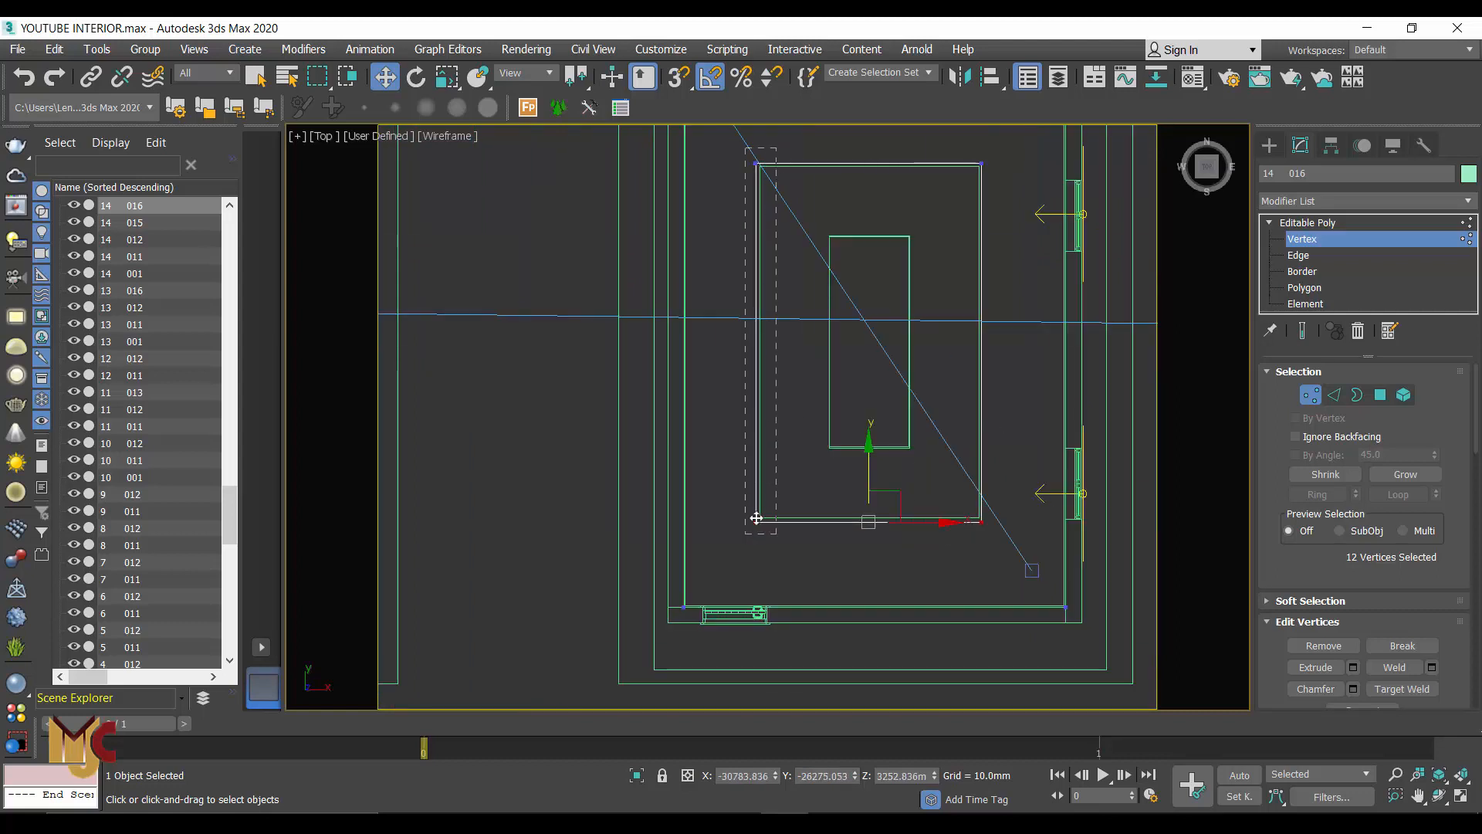
# Step: Shift the left-edge vertices of the thin frame's opening a further 16 mm or so outward
pyautogui.scroll(4, 764, 334)
pyautogui.scroll(2, 780, 281)
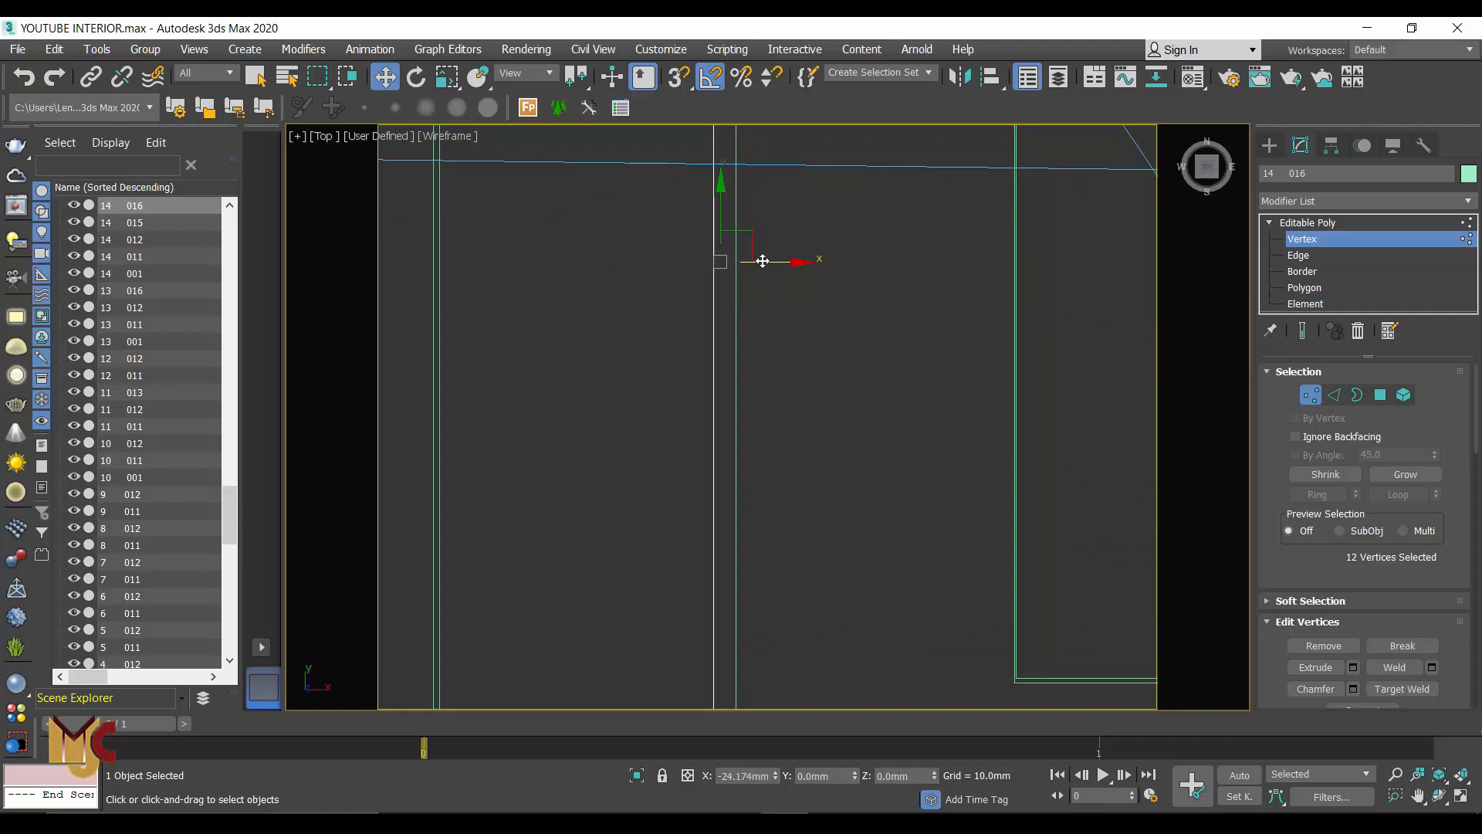
pyautogui.scroll(-6, 685, 489)
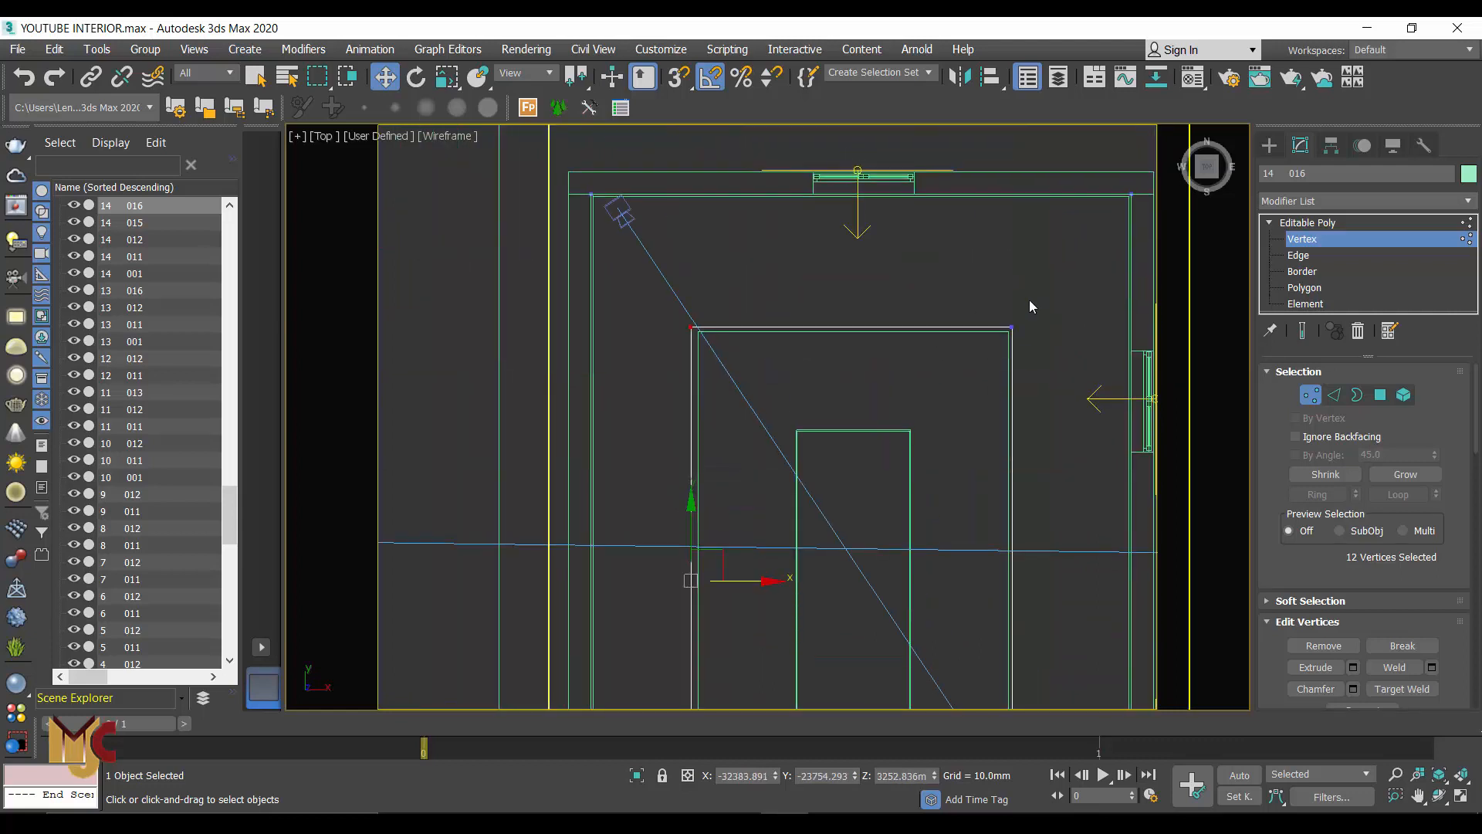
# Step: Move the vertices along the upper edge of the thin frame's opening outward by about 32 mm
pyautogui.scroll(2, 1030, 306)
pyautogui.moveTo(993, 304); pyautogui.dragTo(510, 397)
pyautogui.scroll(4, 715, 304)
pyautogui.scroll(1, 890, 338)
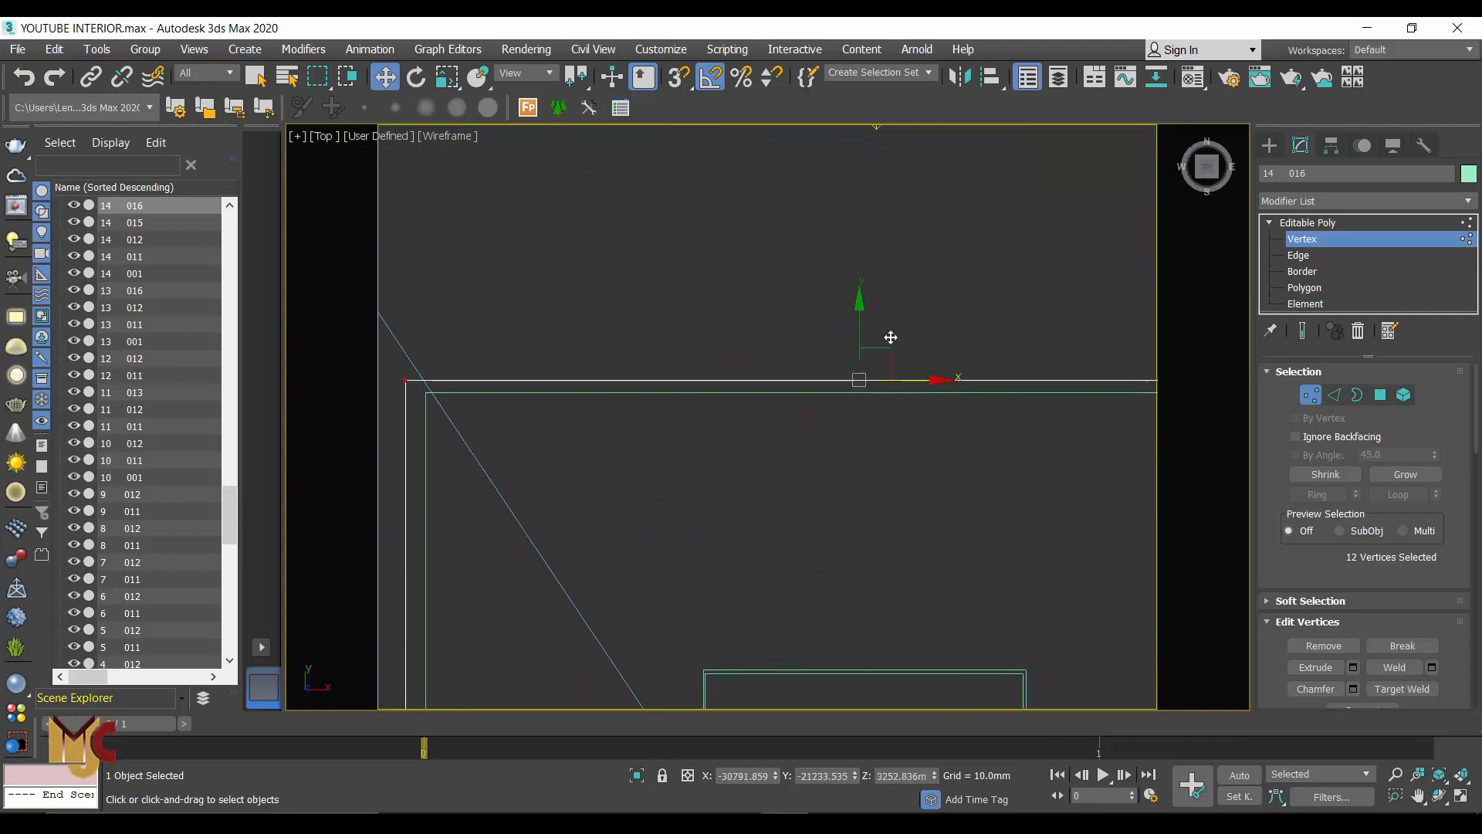
pyautogui.moveTo(859, 328); pyautogui.dragTo(842, 304)
pyautogui.scroll(-5, 842, 304)
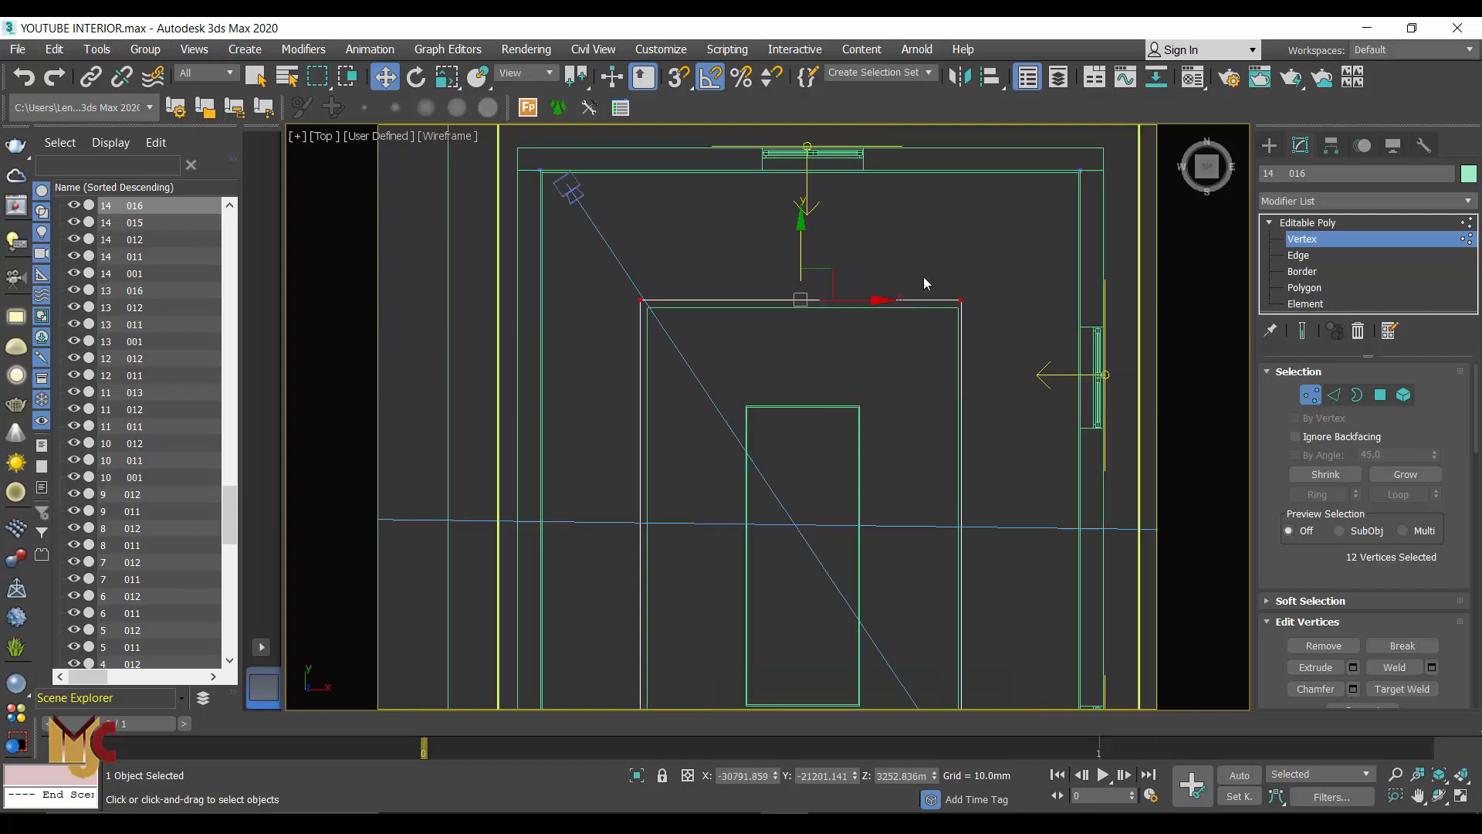
# Step: Move the vertices along the right edge of the thin frame's opening outward by about 91 mm
pyautogui.scroll(-3, 959, 276)
pyautogui.moveTo(916, 576); pyautogui.dragTo(916, 578)
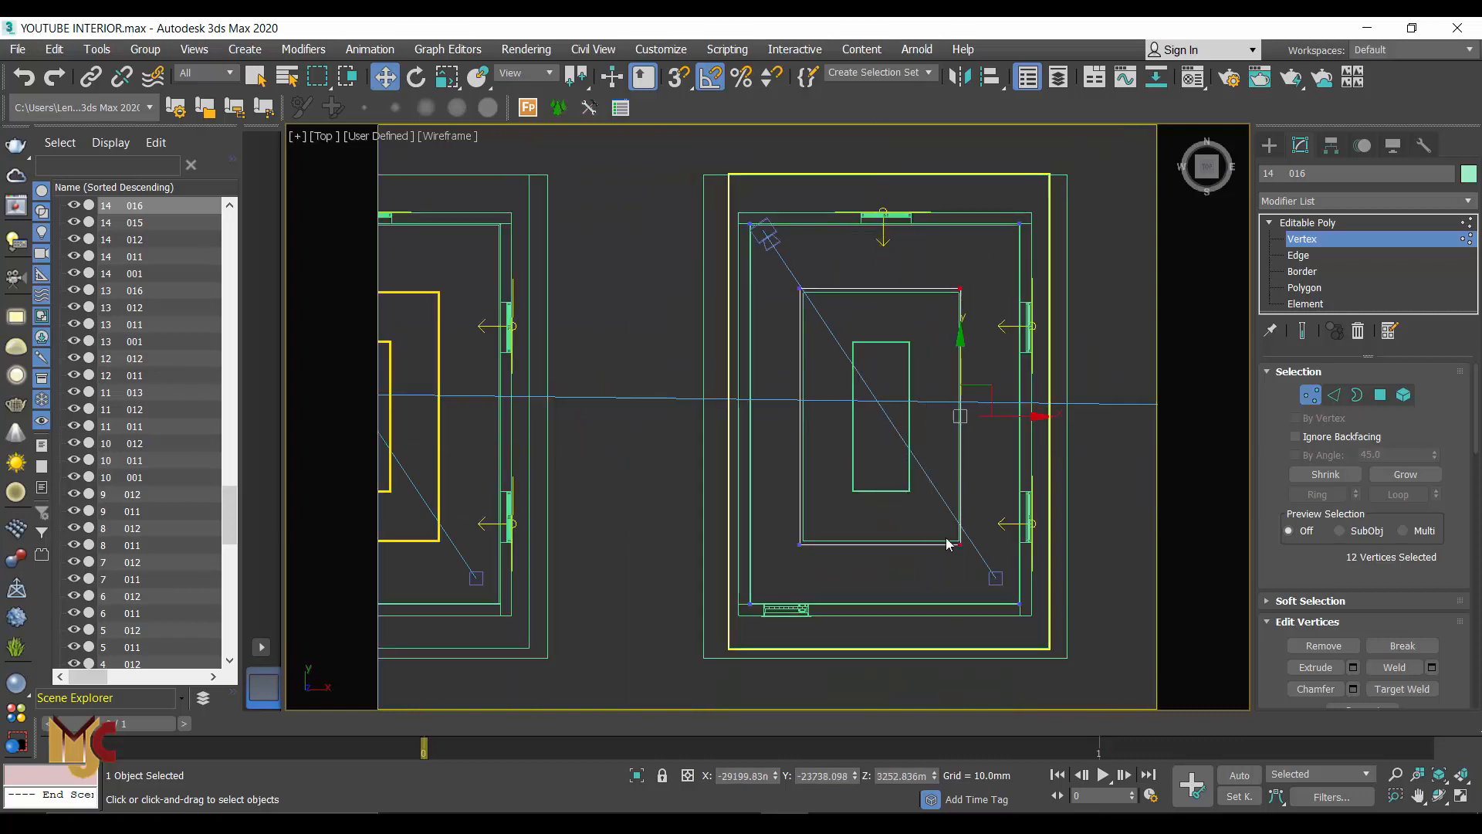
pyautogui.scroll(4, 965, 448)
pyautogui.moveTo(998, 364); pyautogui.dragTo(1011, 363)
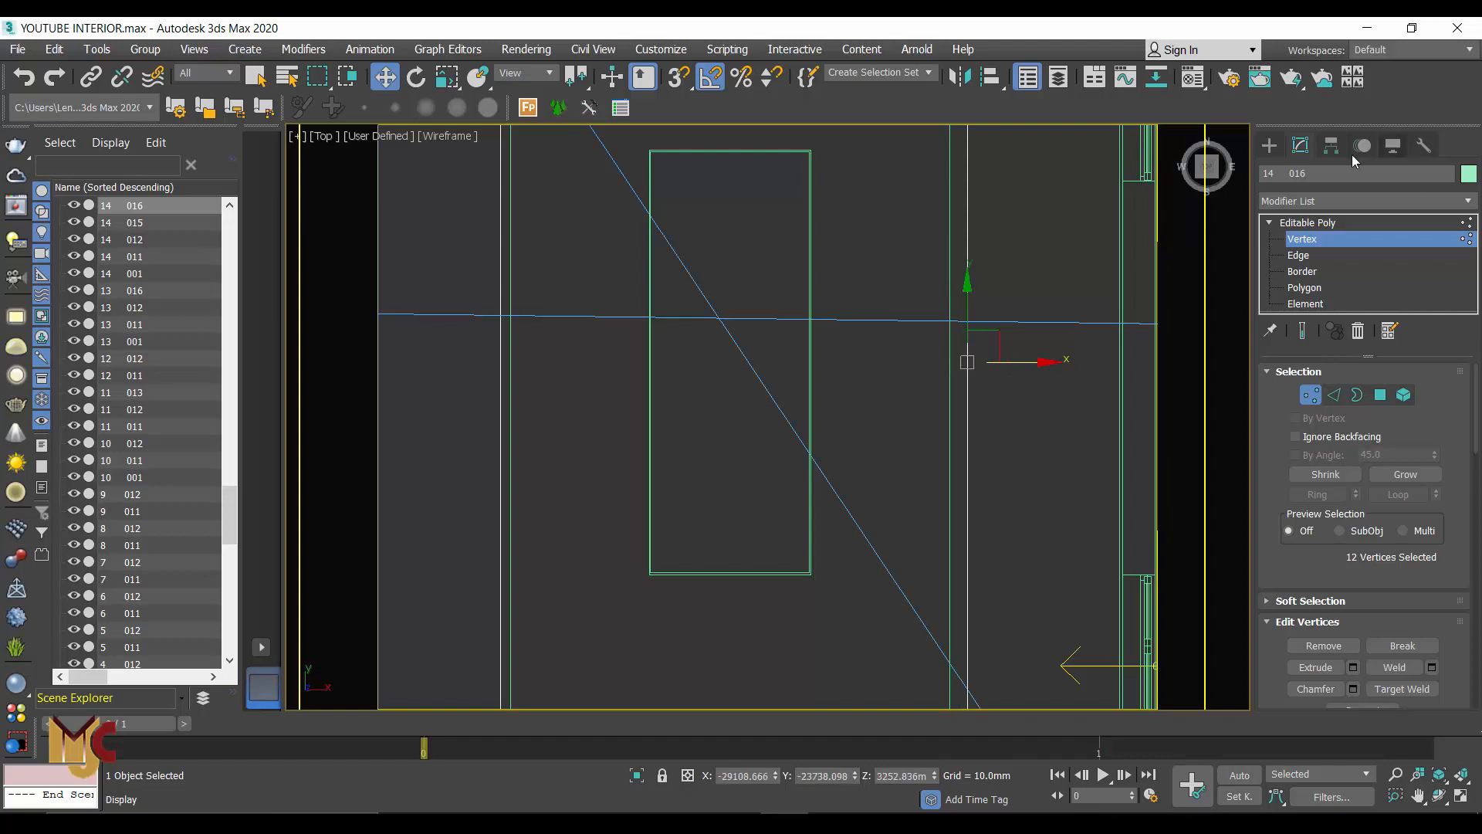
pyautogui.click(1270, 145)
# Step: Select the thin copy of the inner rectangular panel and delete its FFD 2x2x2 modifier, leaving its Editable Poly at vertex level
pyautogui.scroll(4, 764, 153)
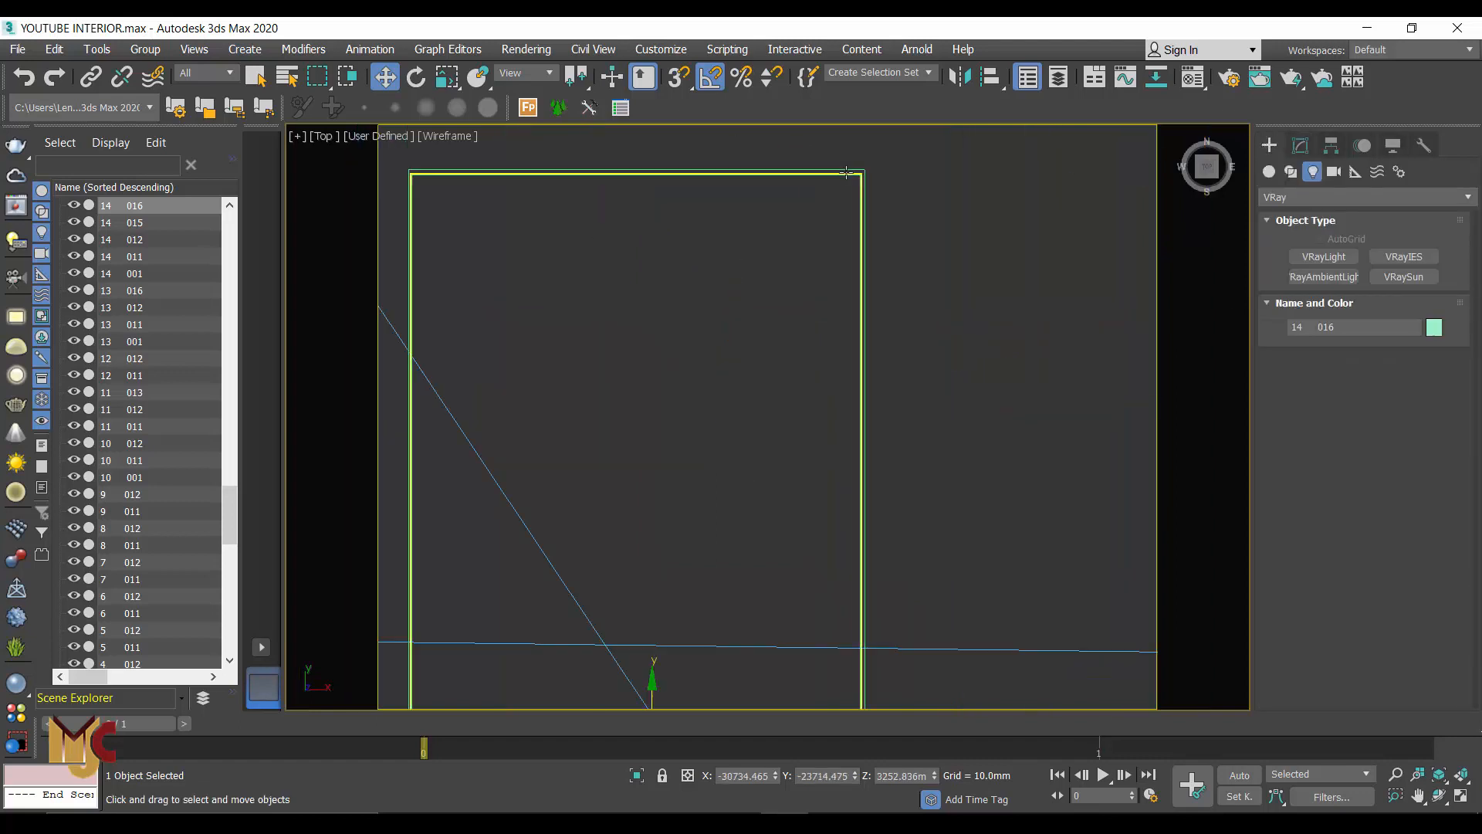
pyautogui.click(848, 176)
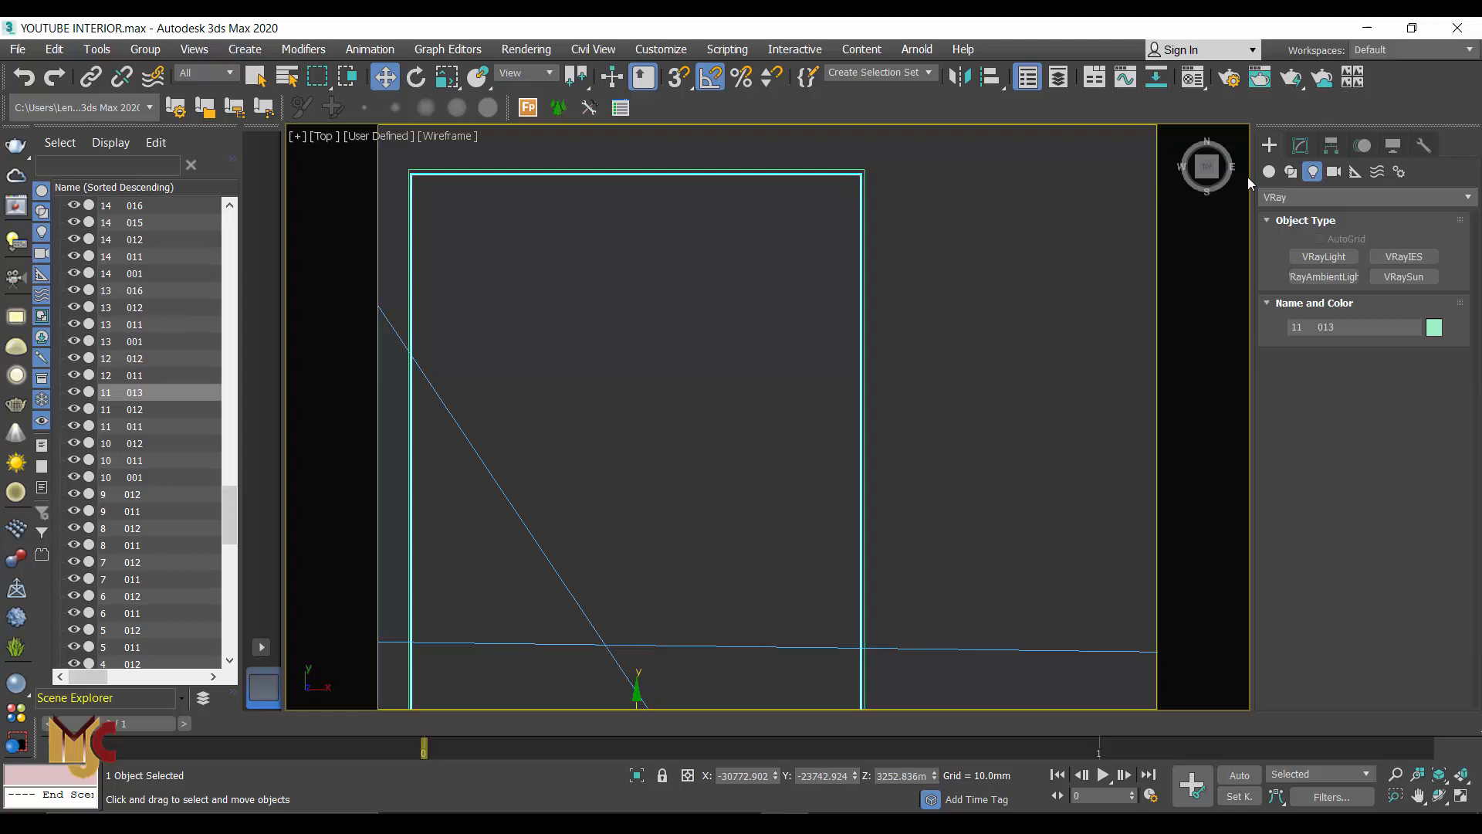
pyautogui.click(1300, 145)
pyautogui.click(1269, 288)
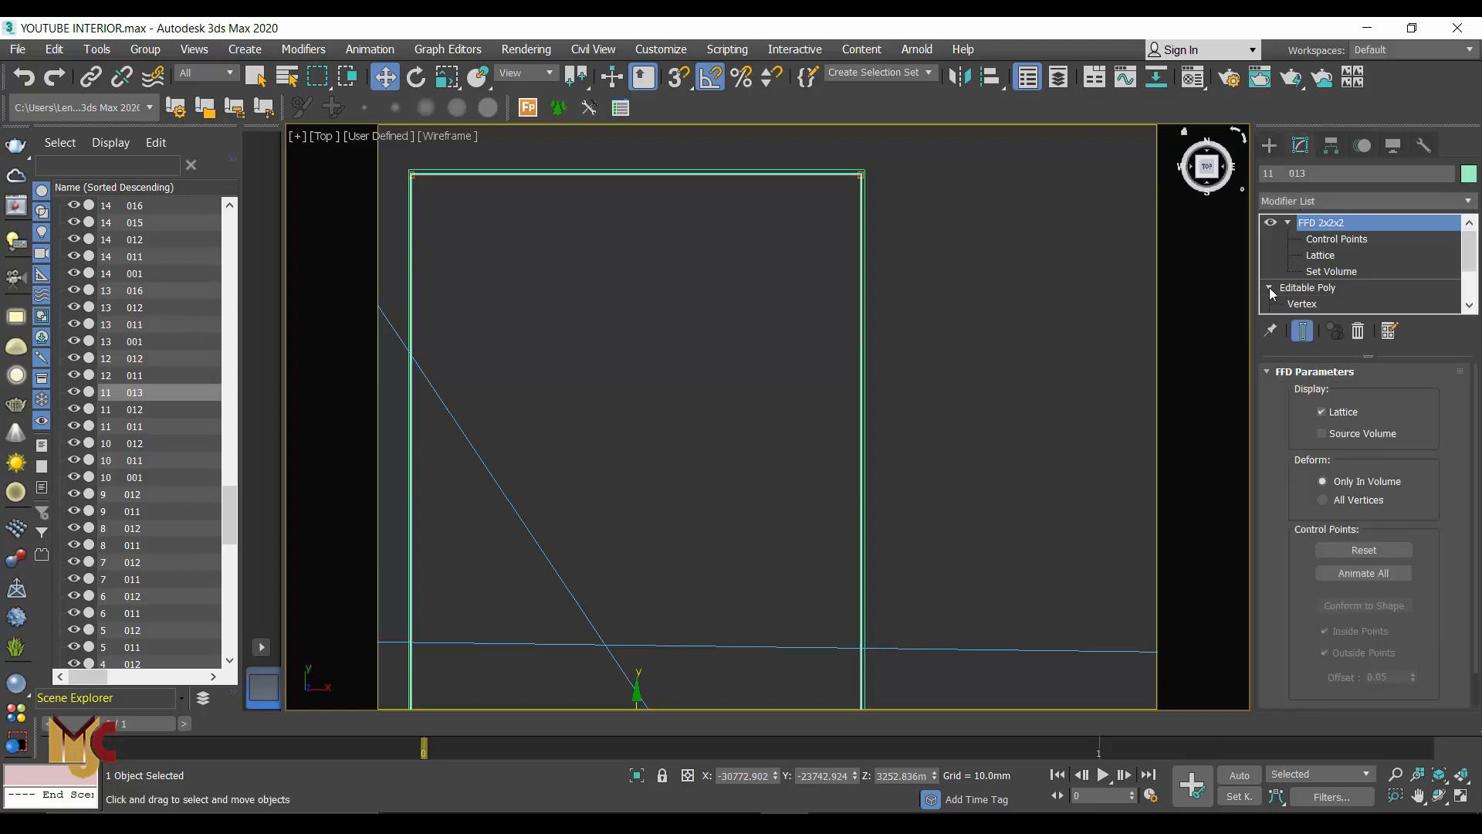
pyautogui.click(1302, 305)
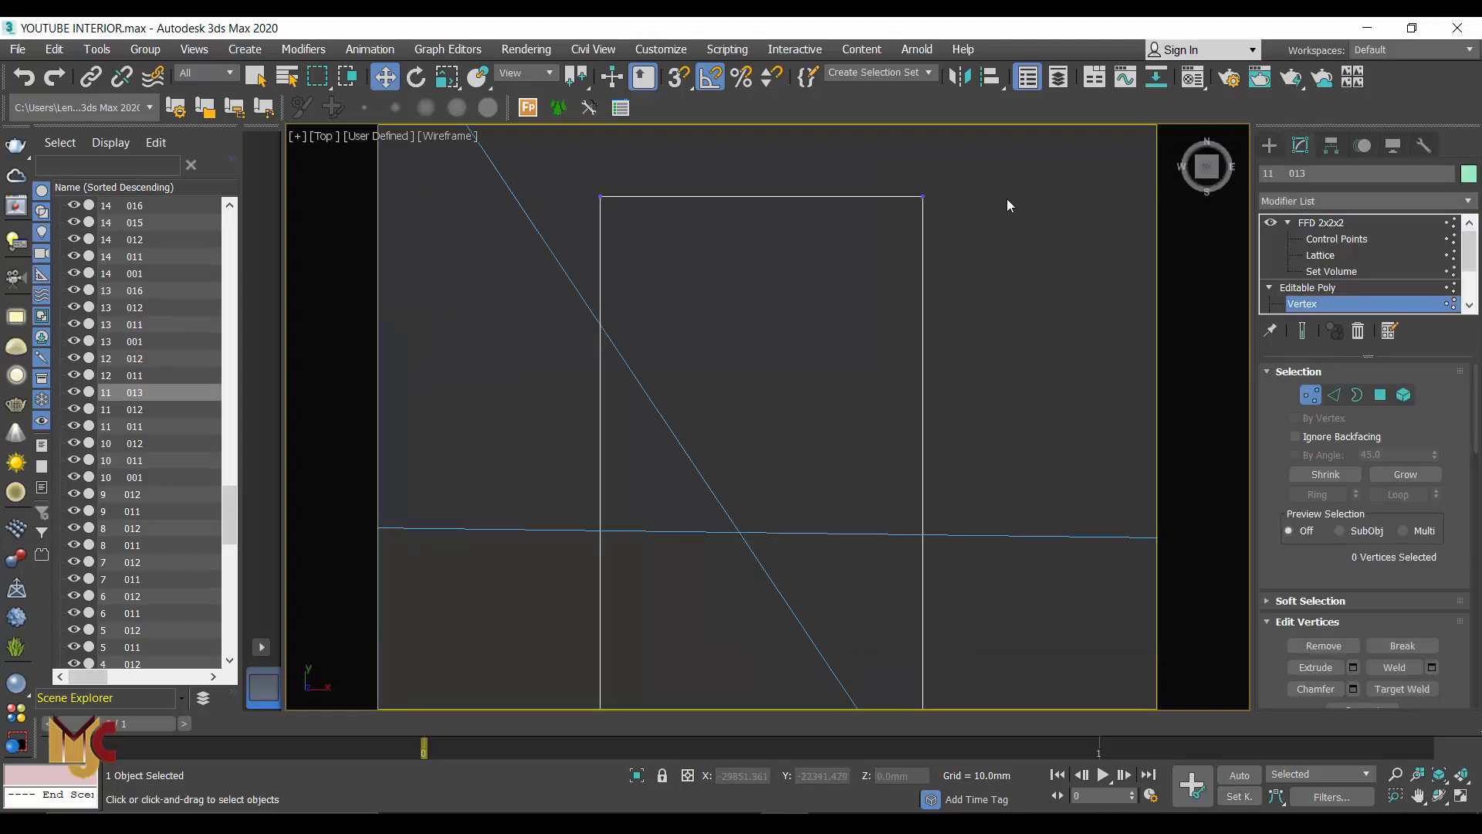
pyautogui.rightClick(1321, 223)
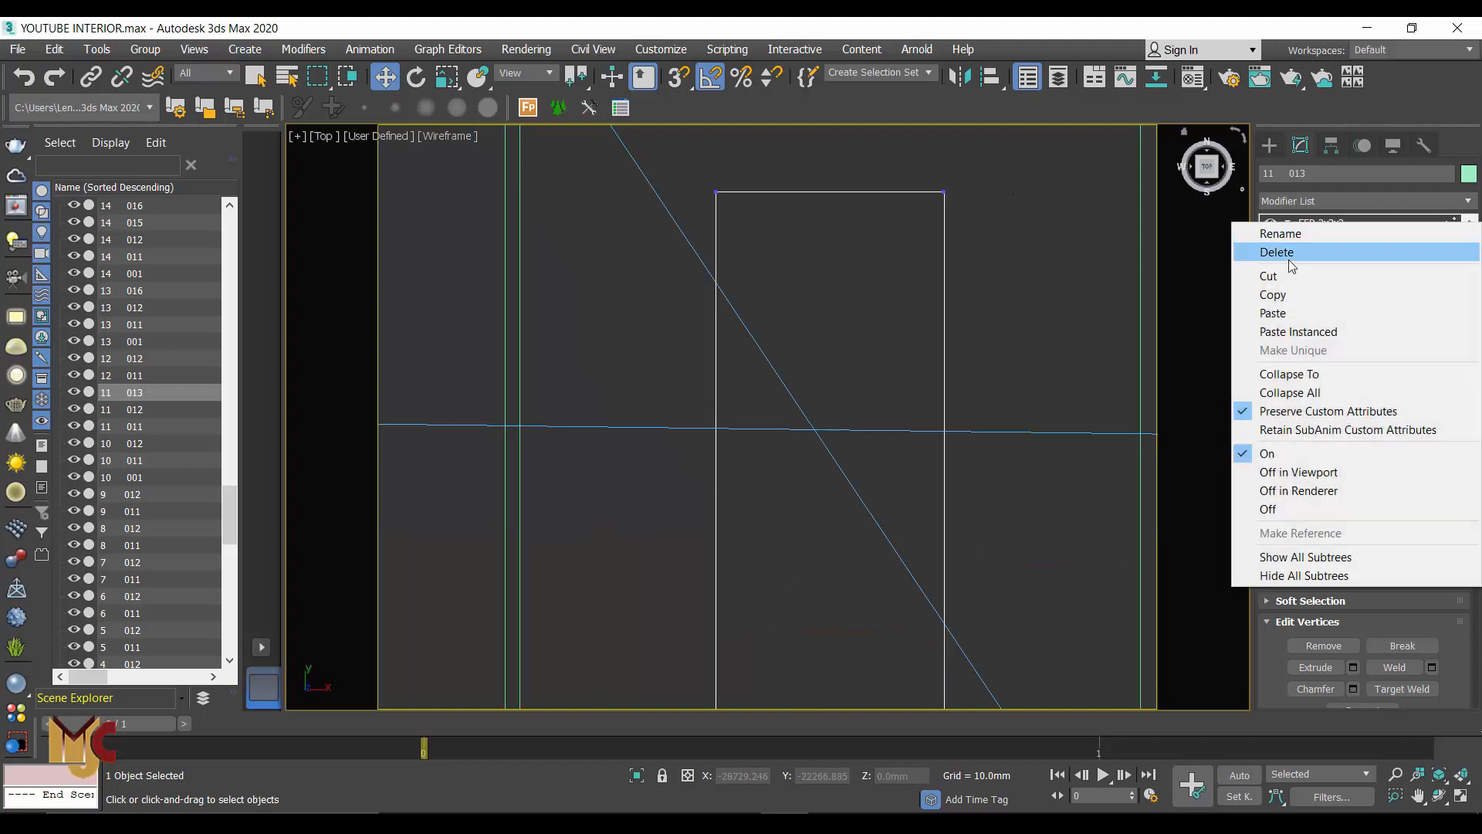
pyautogui.click(1278, 252)
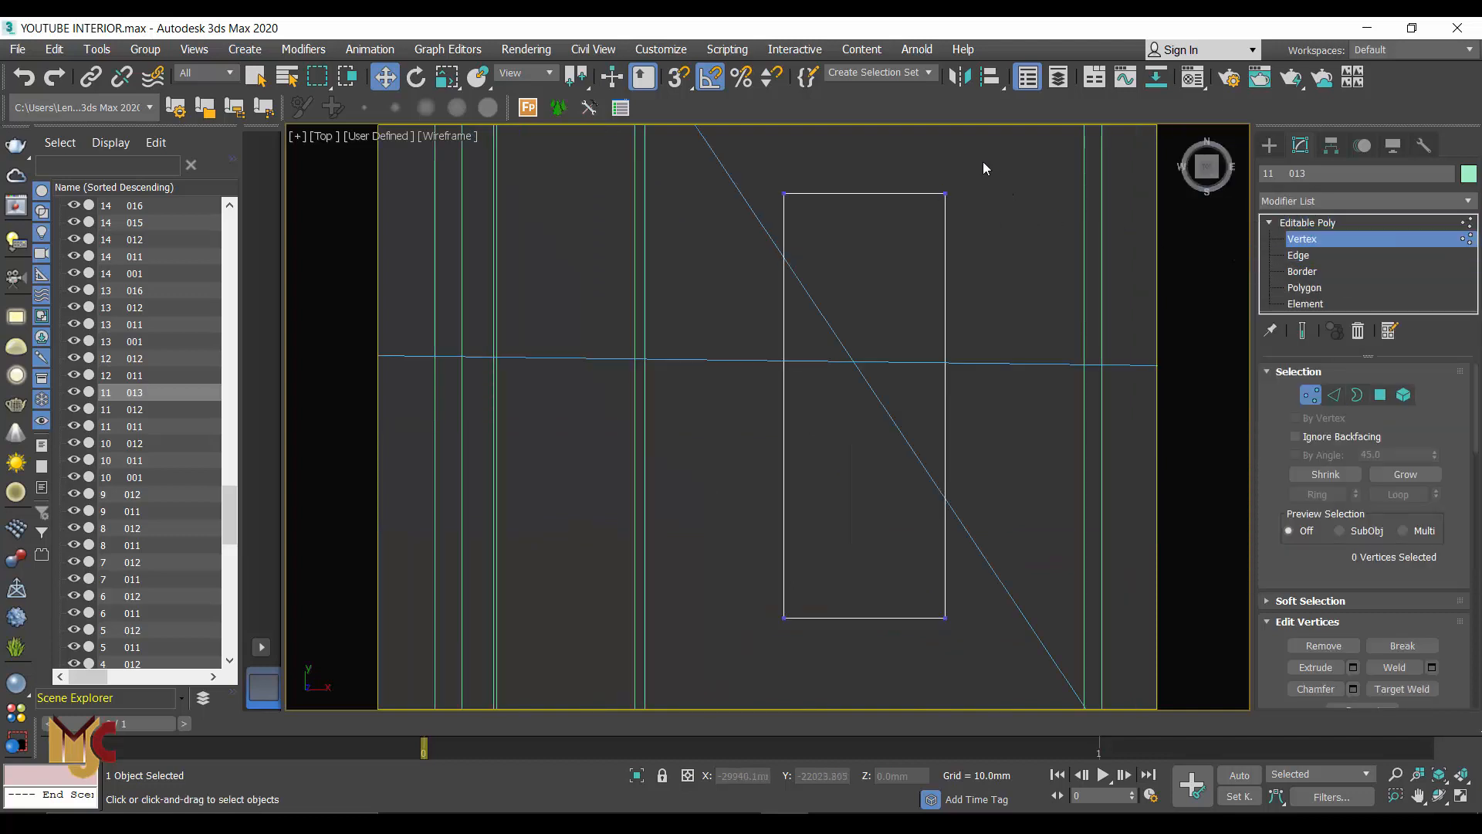
# Step: Move the vertices along the right edge of the thin inner panel inward by about 33 mm
pyautogui.moveTo(979, 164); pyautogui.dragTo(895, 638)
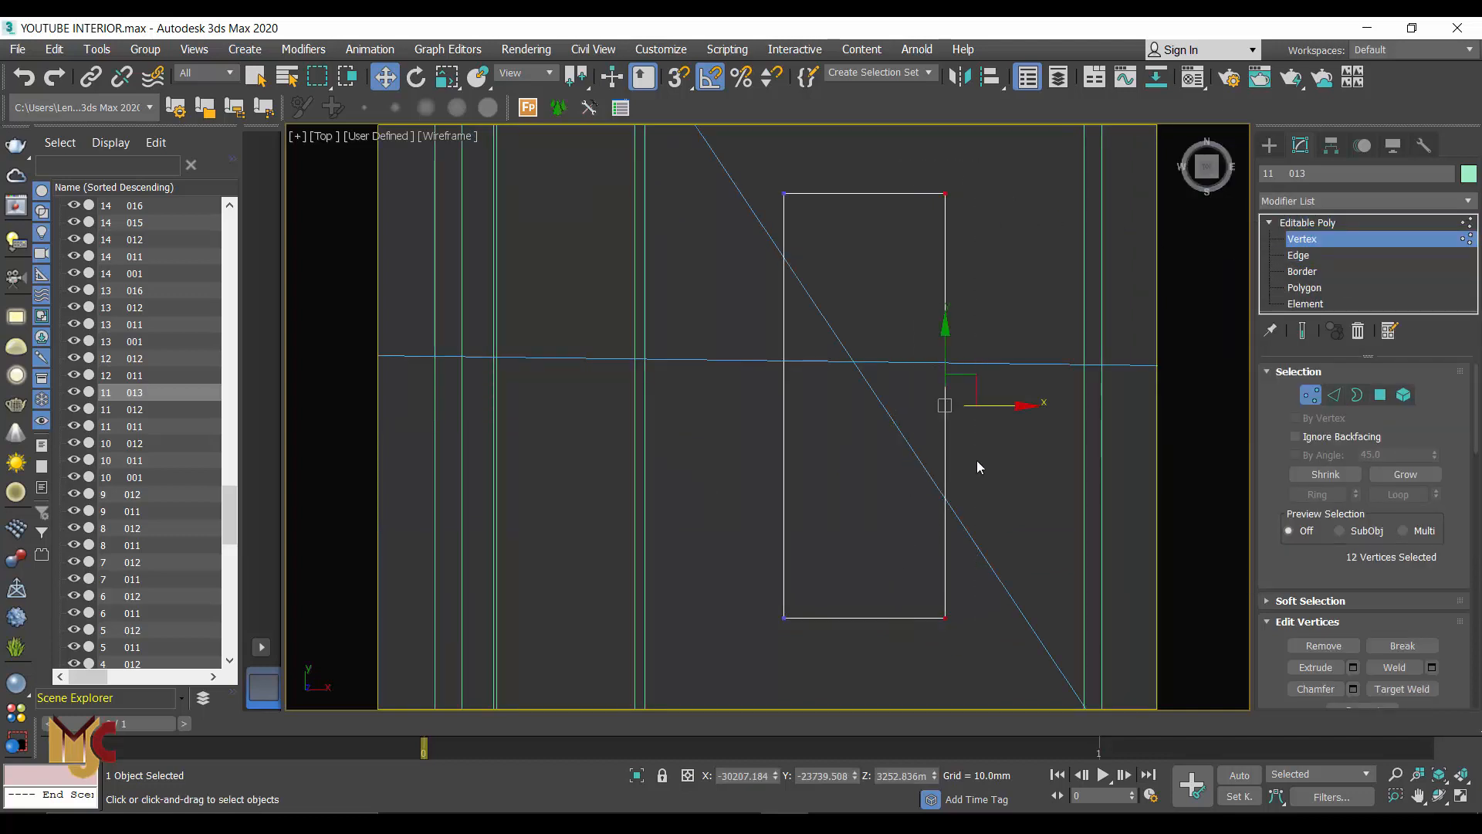
pyautogui.scroll(2, 978, 460)
pyautogui.scroll(2, 985, 400)
pyautogui.moveTo(936, 377); pyautogui.dragTo(914, 402)
pyautogui.scroll(-3, 927, 391)
# Step: Move the vertices along the upper edge of the thin inner panel inward by about 42 mm
pyautogui.scroll(3, 925, 396)
pyautogui.scroll(-3, 920, 298)
pyautogui.moveTo(919, 299); pyautogui.dragTo(944, 309, button='middle')
pyautogui.scroll(5, 798, 299)
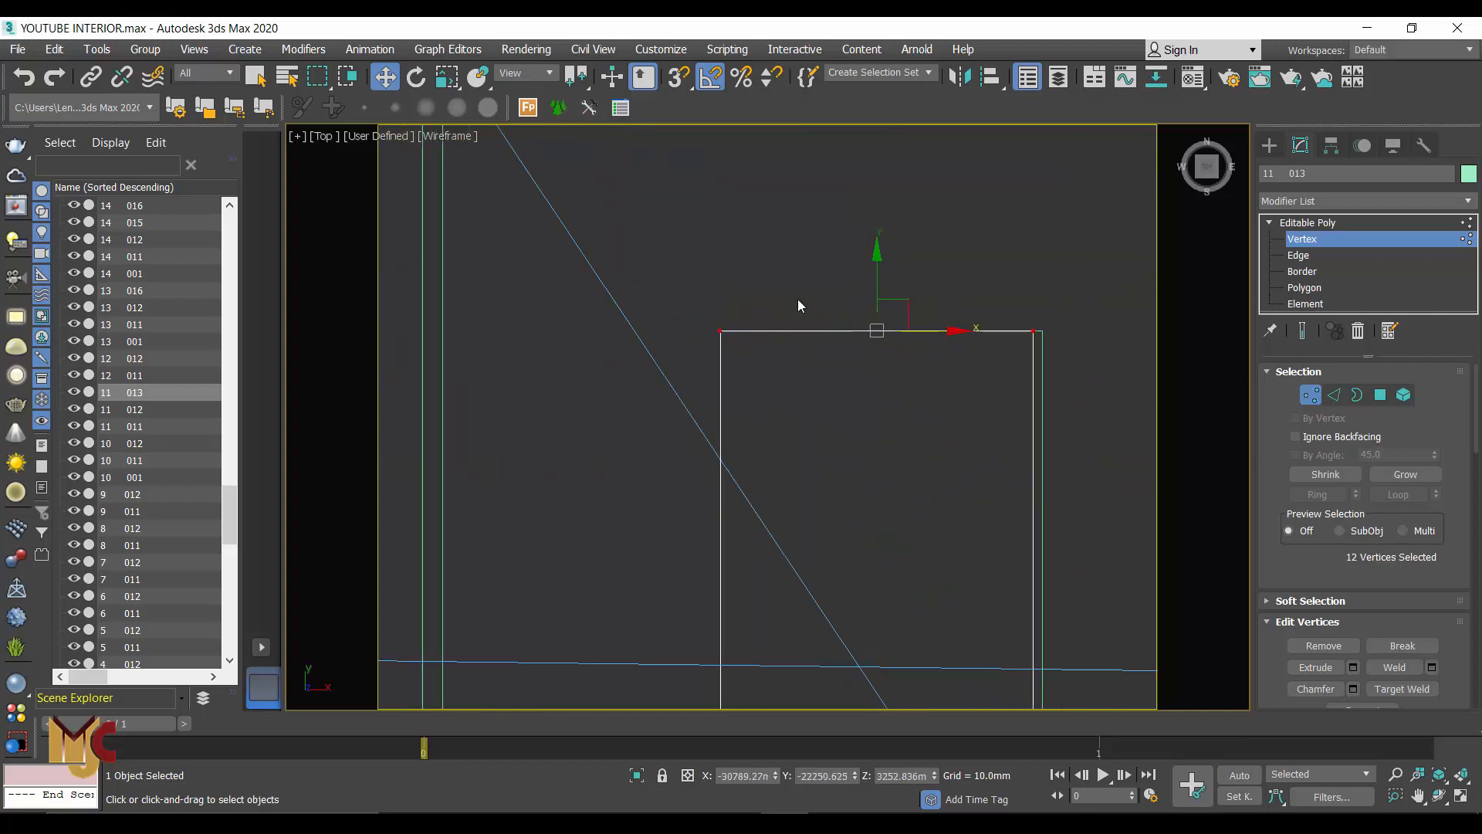
pyautogui.moveTo(909, 283); pyautogui.dragTo(800, 615)
# Step: Move the vertices along the left edge of the thin inner panel inward by about 42 mm
pyautogui.scroll(-4, 861, 274)
pyautogui.scroll(-2, 841, 254)
pyautogui.scroll(5, 829, 452)
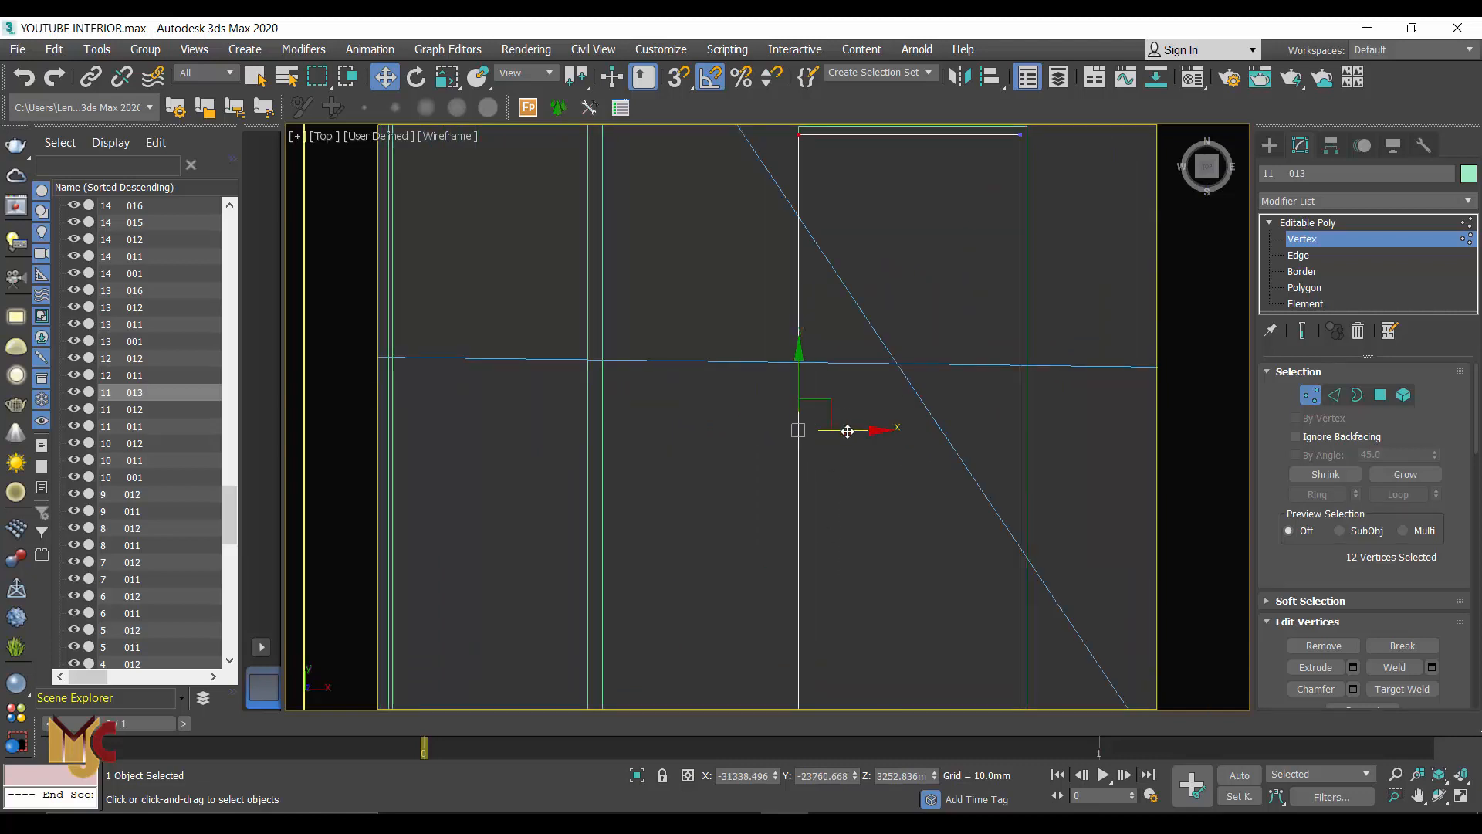
pyautogui.moveTo(831, 433); pyautogui.dragTo(853, 433)
pyautogui.scroll(-2, 909, 502)
pyautogui.scroll(3, 909, 508)
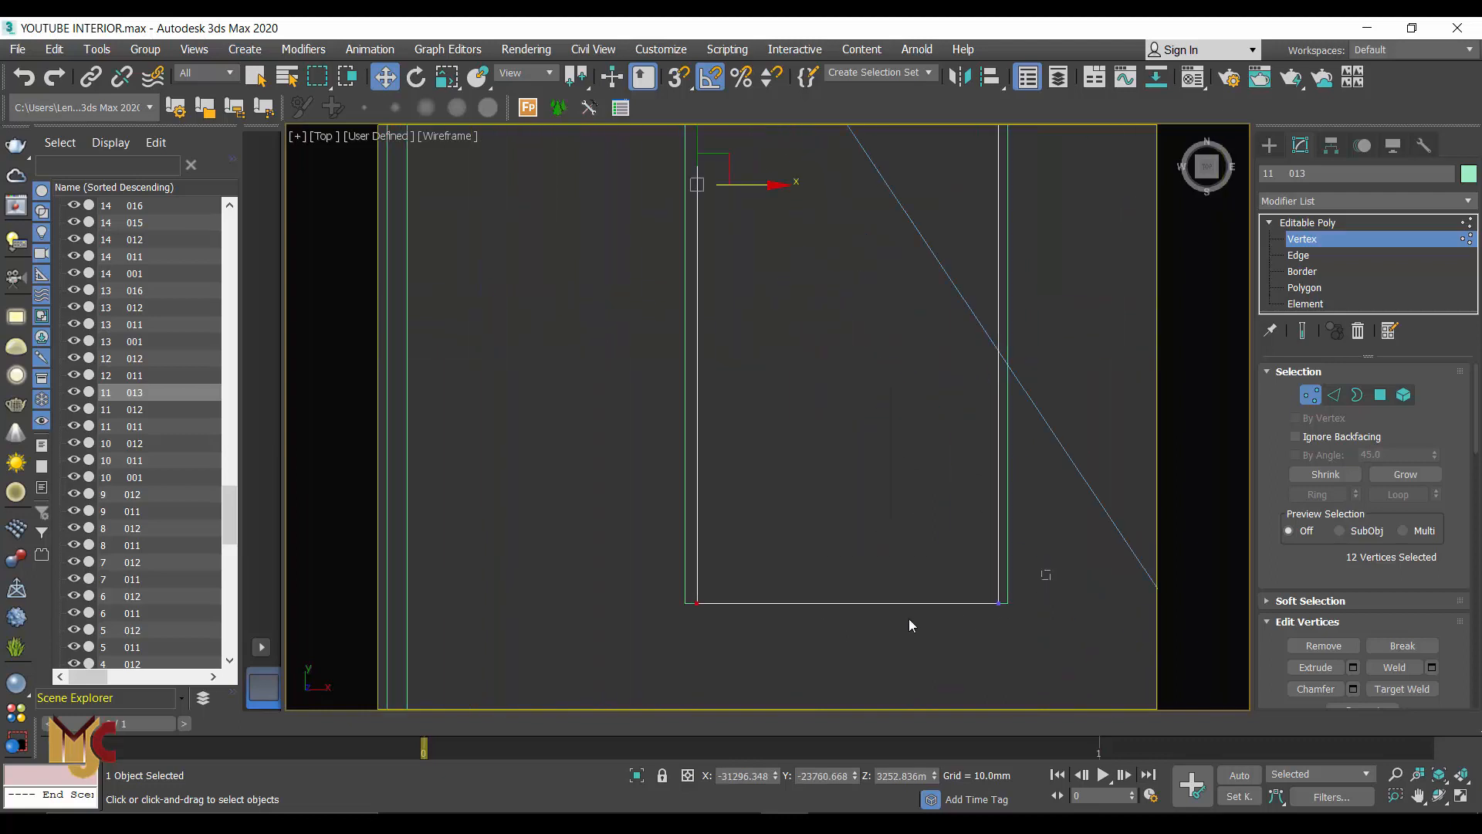
# Step: Move the vertices along the lower edge of the thin inner panel inward by about 47 mm and leave vertex editing
pyautogui.moveTo(650, 629); pyautogui.dragTo(650, 628)
pyautogui.scroll(3, 845, 575)
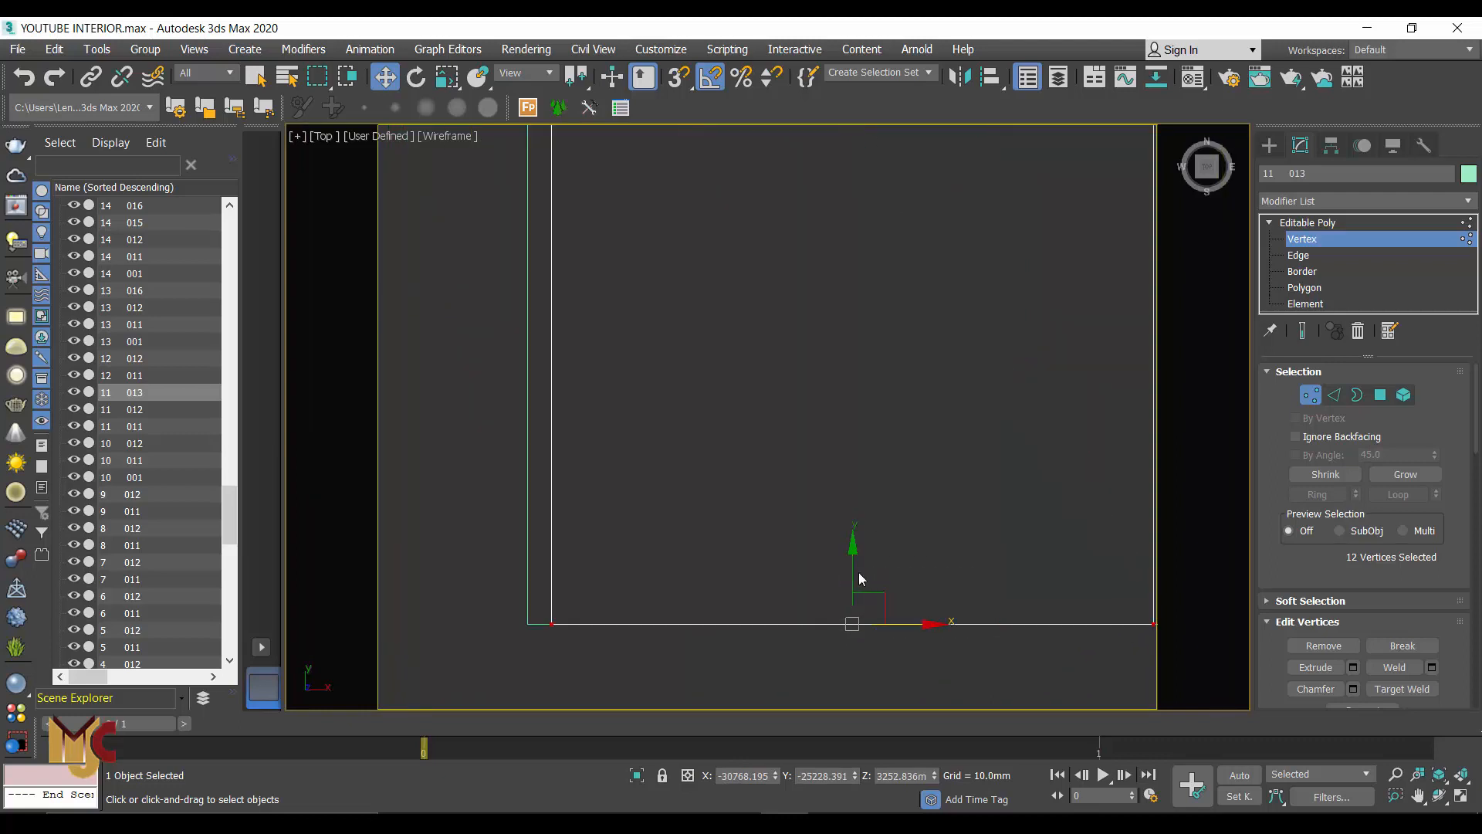
pyautogui.click(859, 573)
pyautogui.scroll(-2, 925, 550)
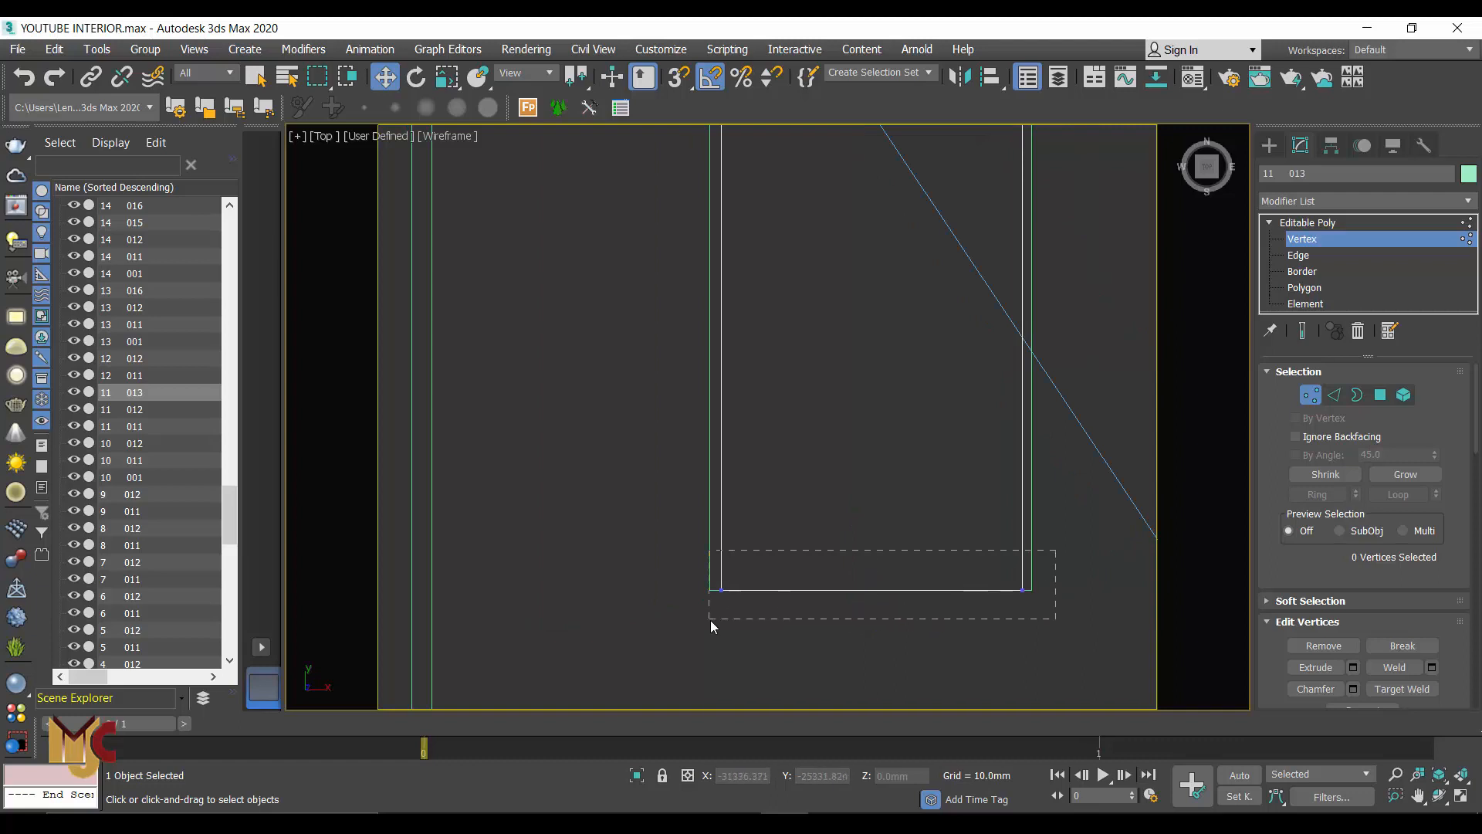
pyautogui.moveTo(710, 620); pyautogui.dragTo(706, 622)
pyautogui.scroll(2, 868, 554)
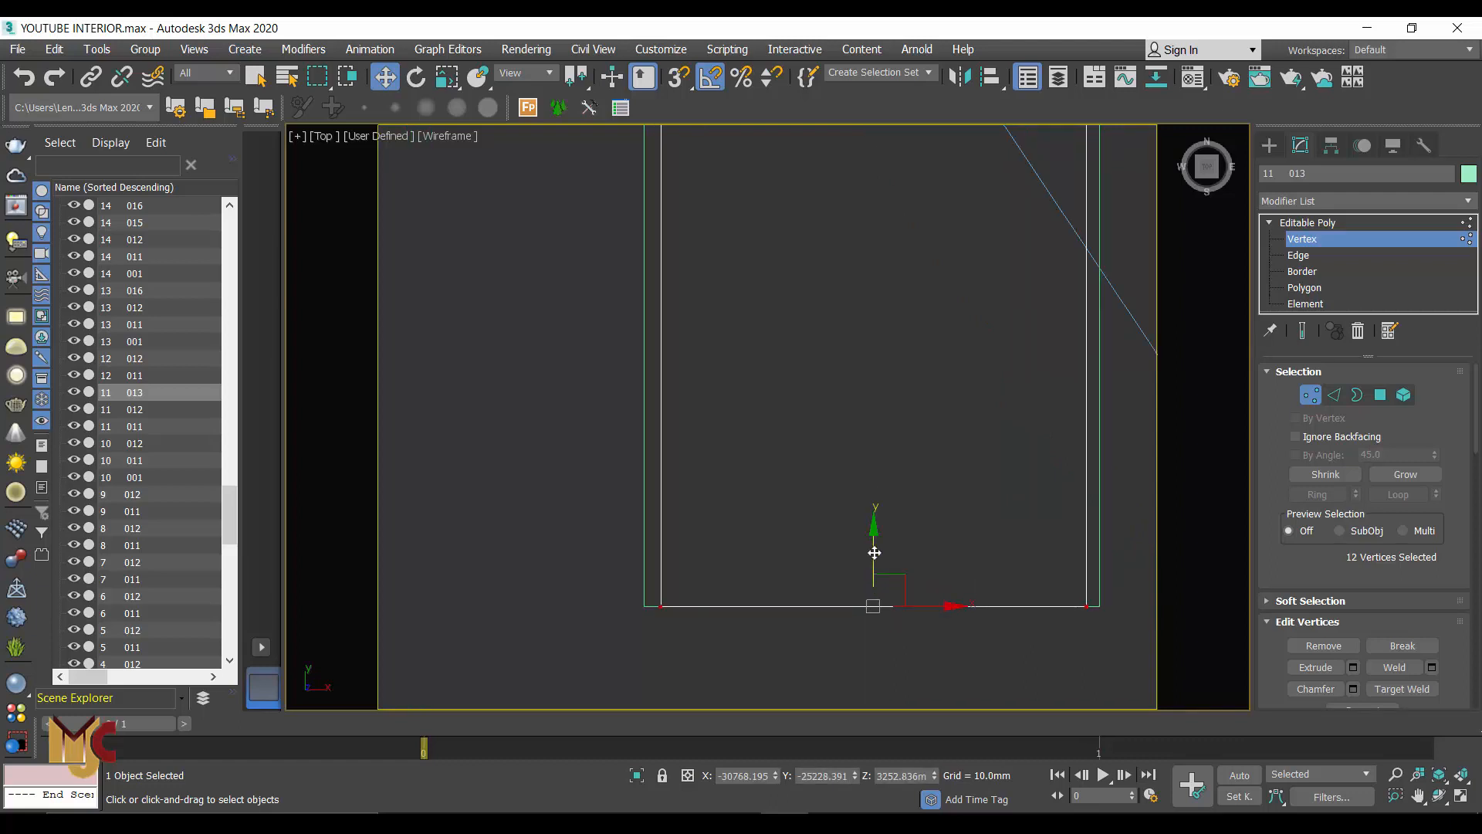
pyautogui.moveTo(874, 552); pyautogui.dragTo(874, 533)
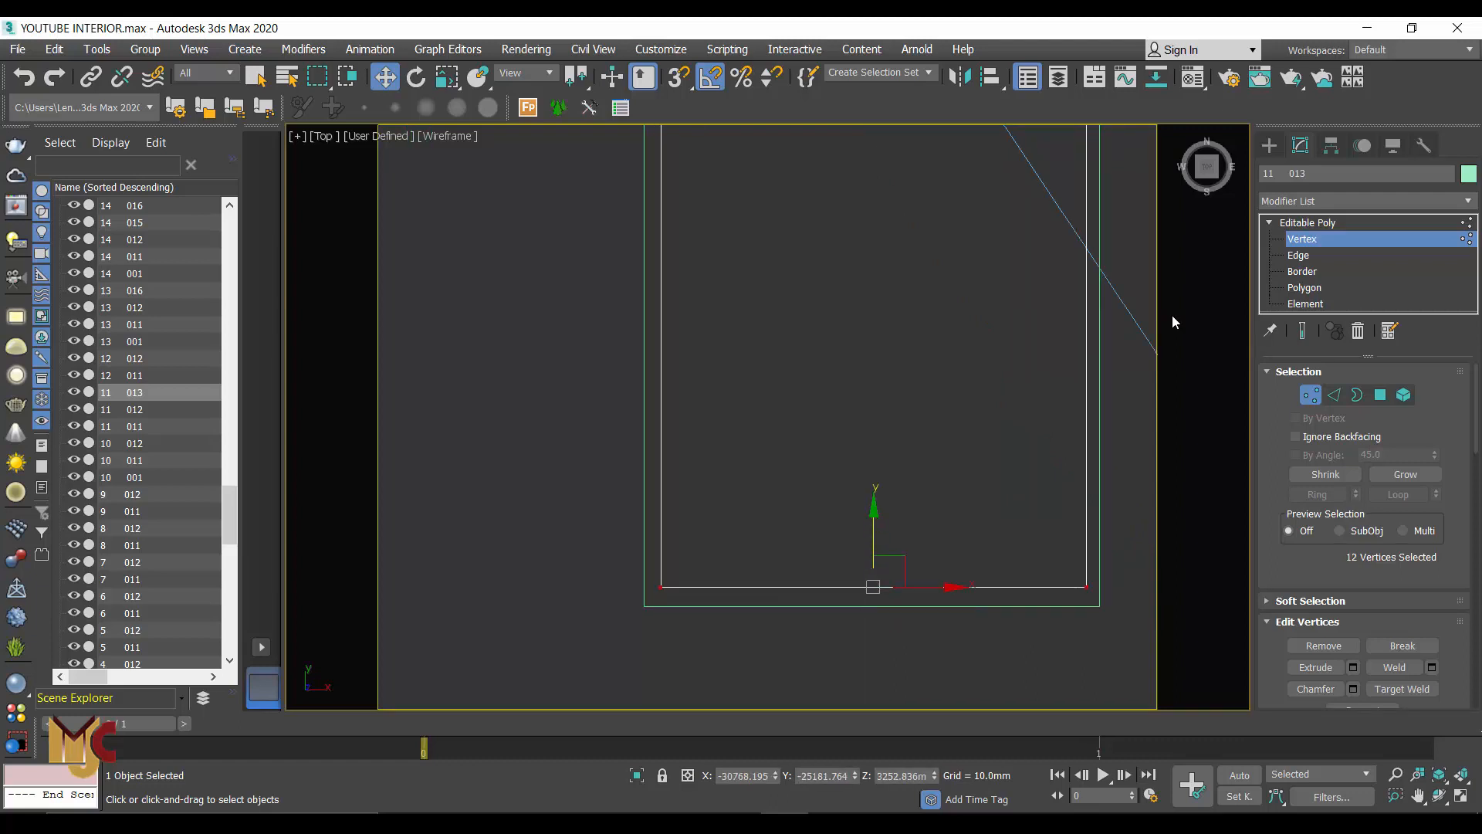
pyautogui.click(1269, 145)
# Step: Reselect the thin frame and shift the right-edge vertices of its opening back inward by about 48 mm
pyautogui.scroll(-2, 927, 455)
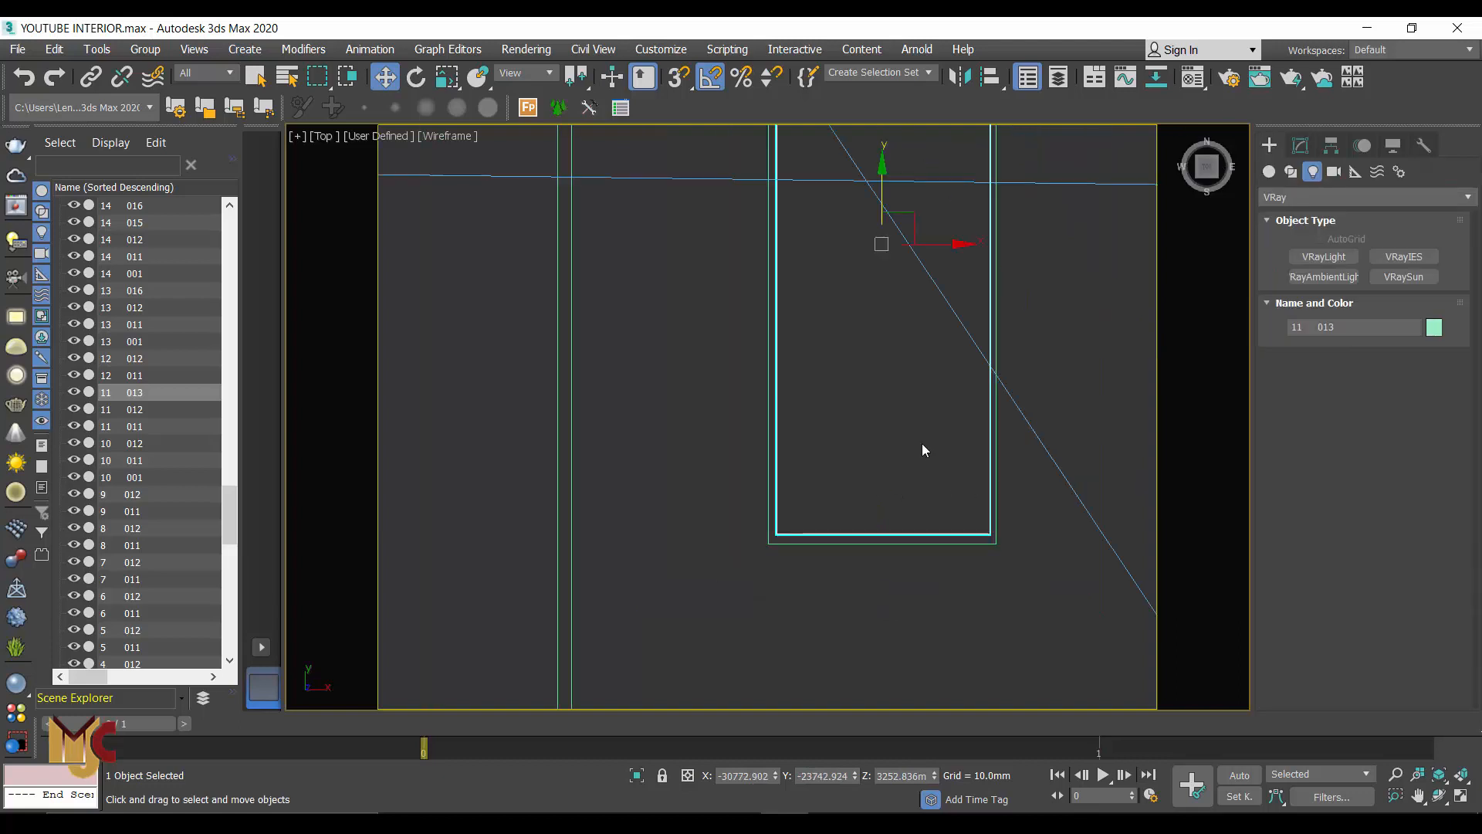
pyautogui.scroll(-4, 922, 442)
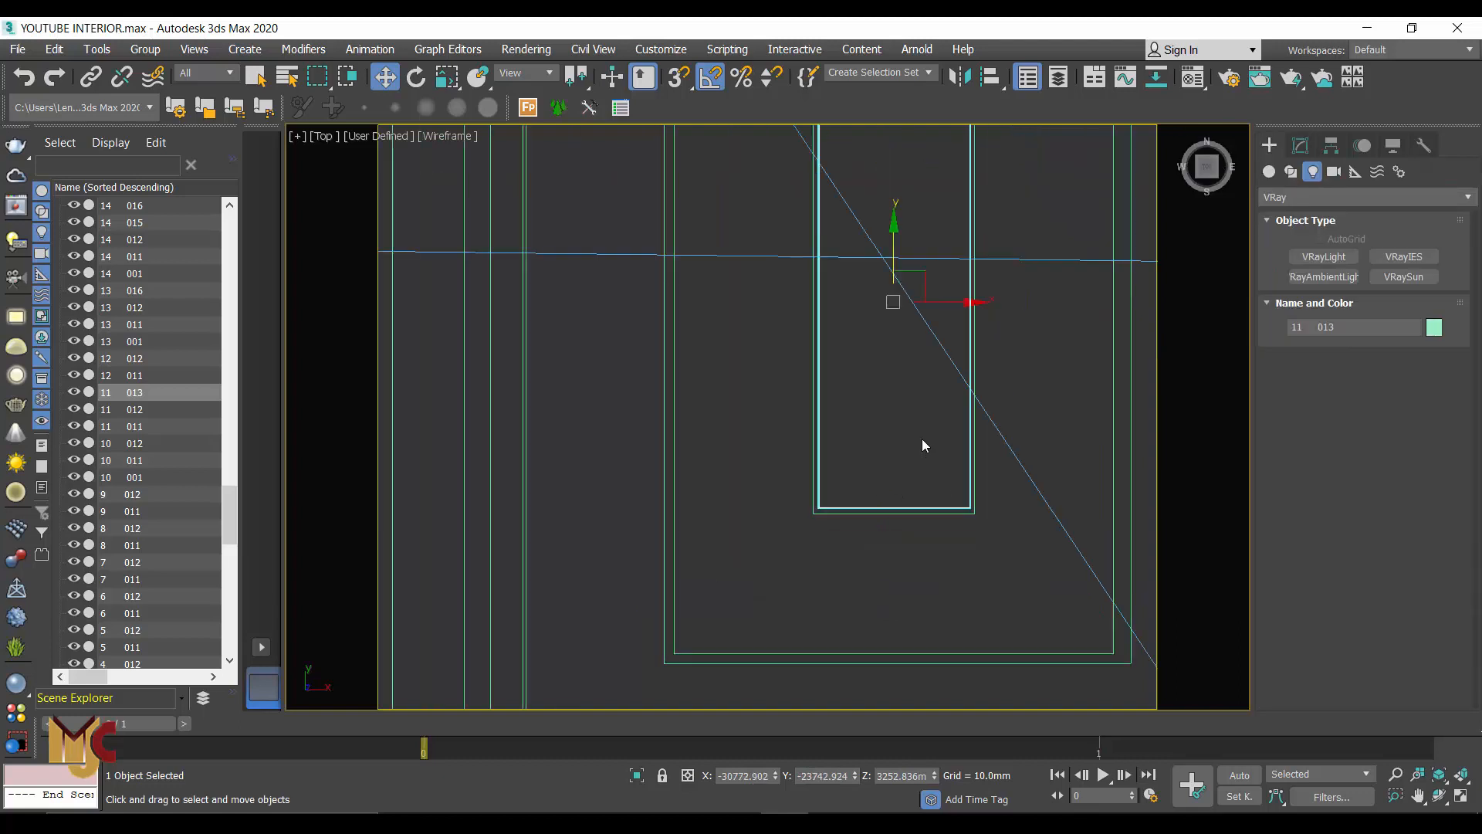
pyautogui.click(1031, 330)
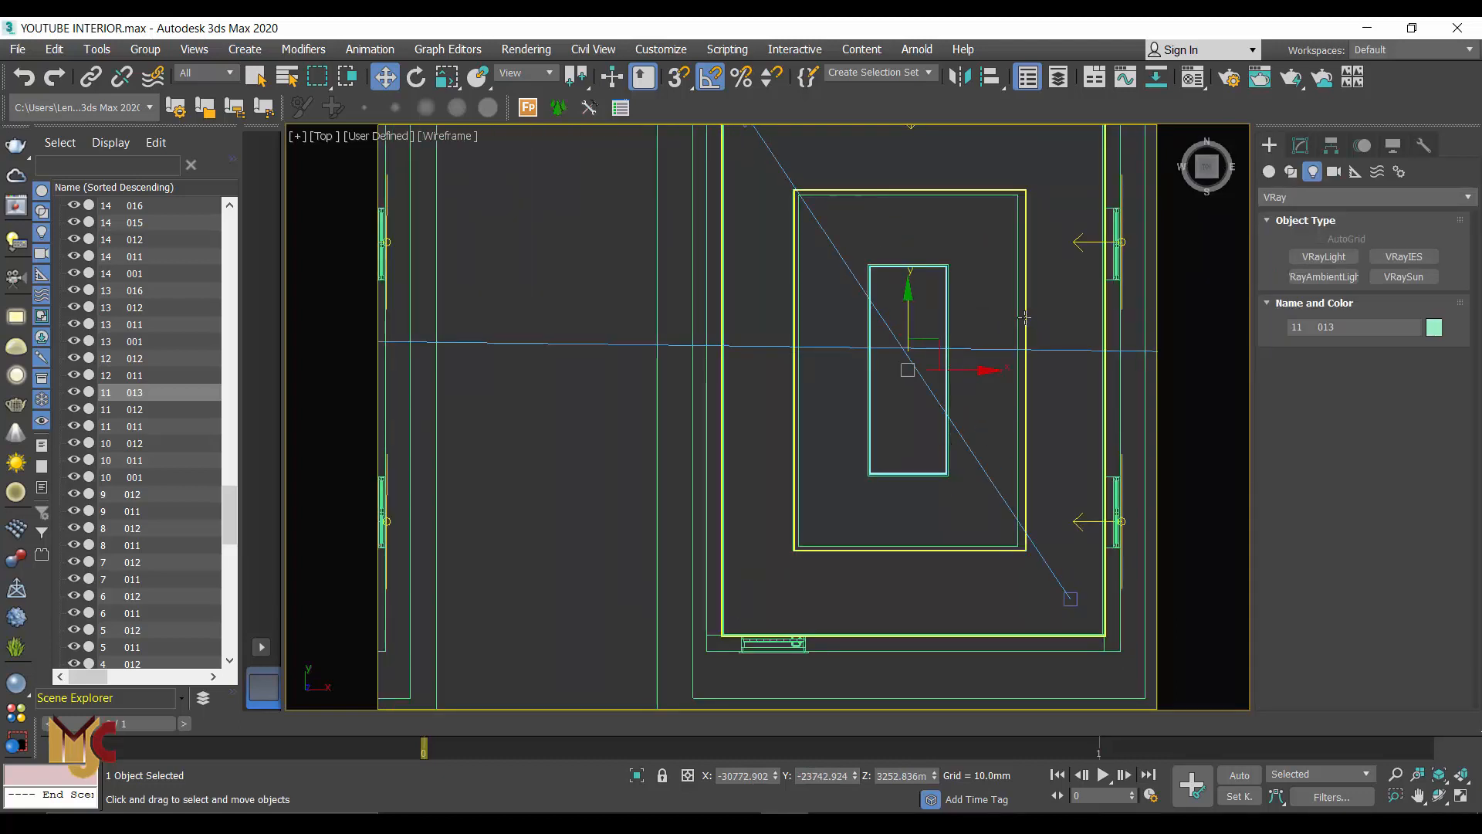
pyautogui.click(1300, 145)
pyautogui.press('1')
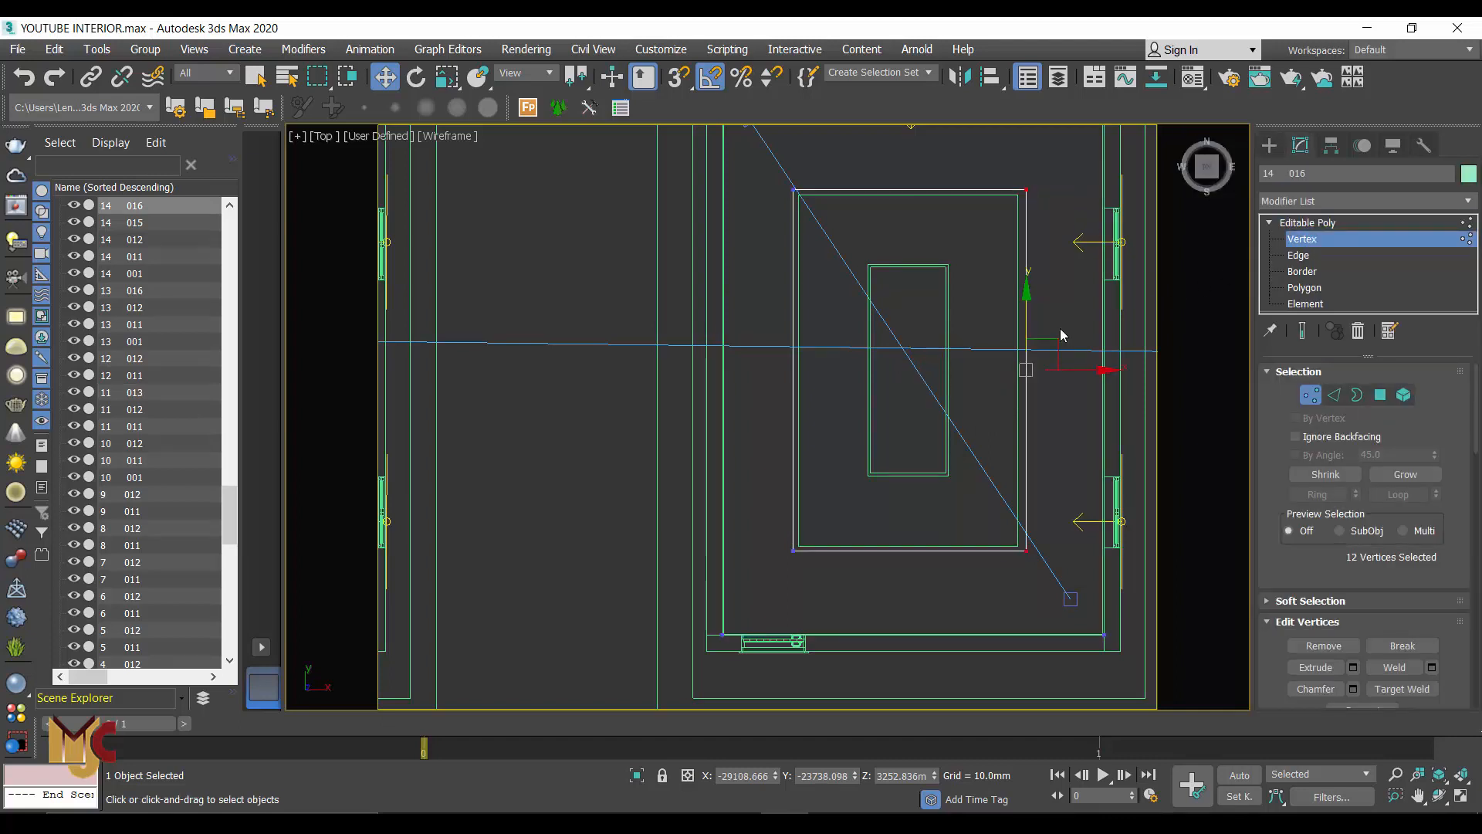
pyautogui.scroll(6, 1040, 442)
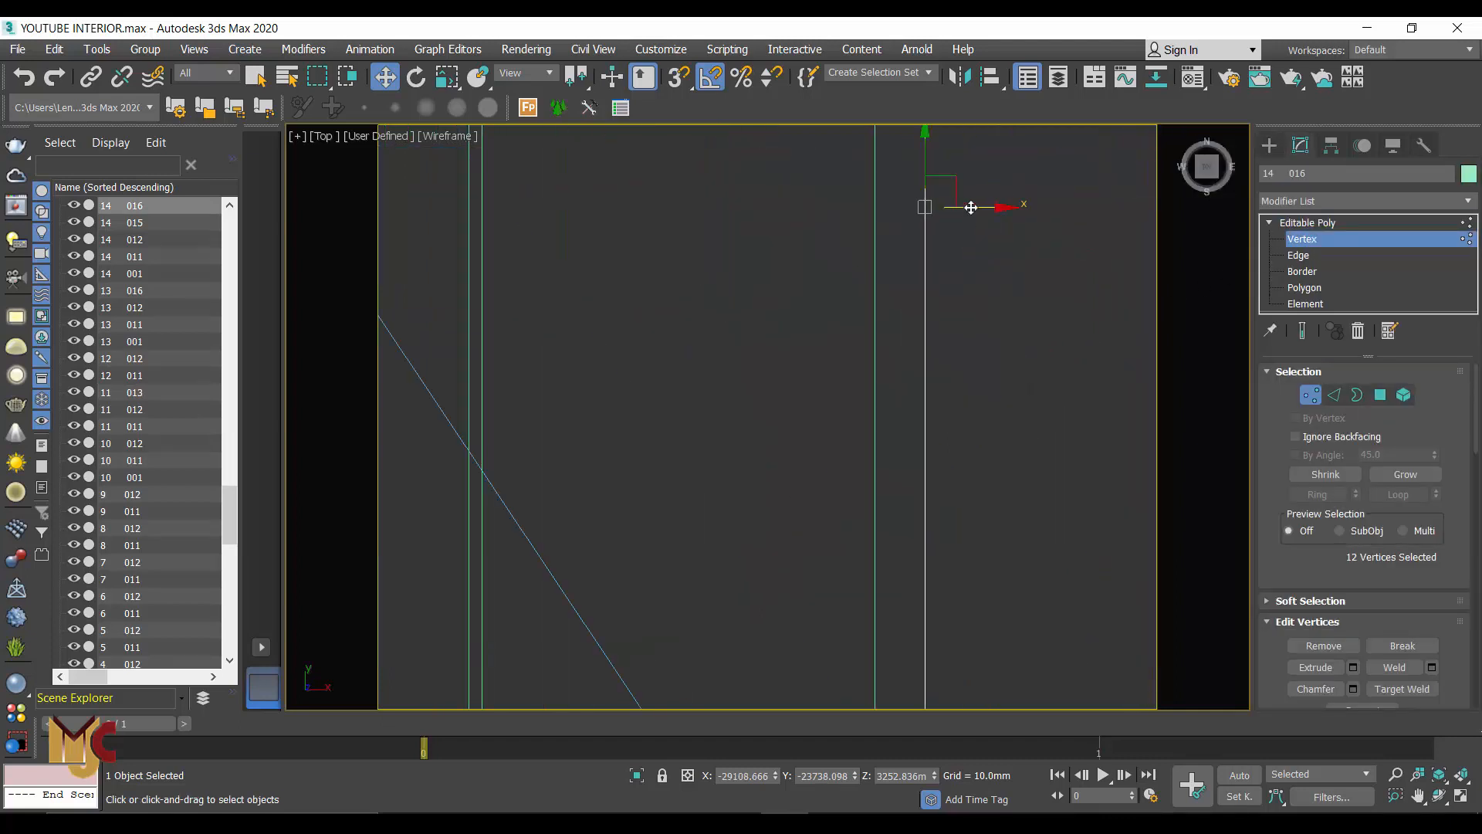
pyautogui.moveTo(970, 207); pyautogui.dragTo(952, 207)
pyautogui.scroll(-5, 928, 266)
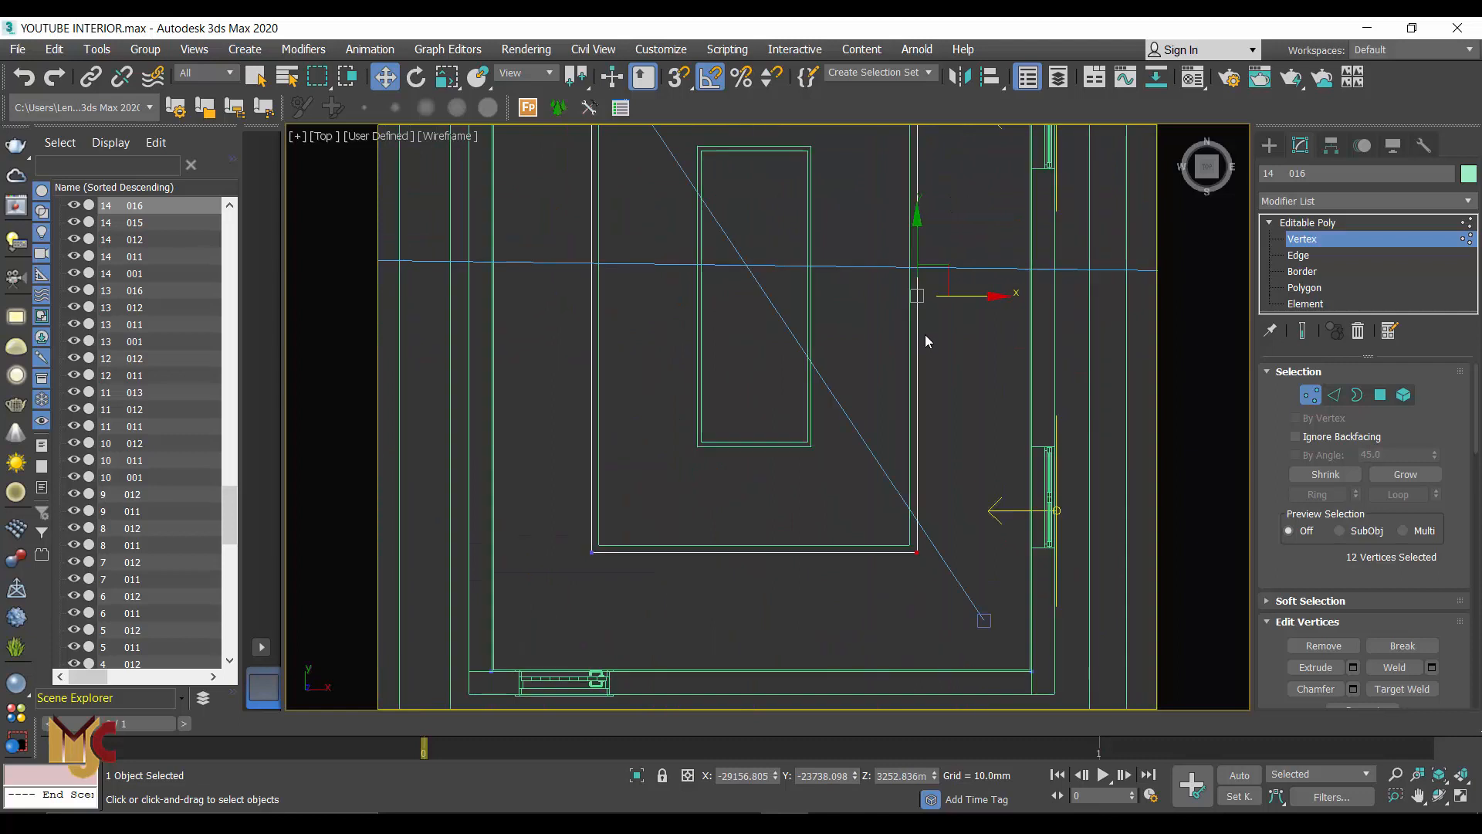
pyautogui.scroll(-3, 922, 332)
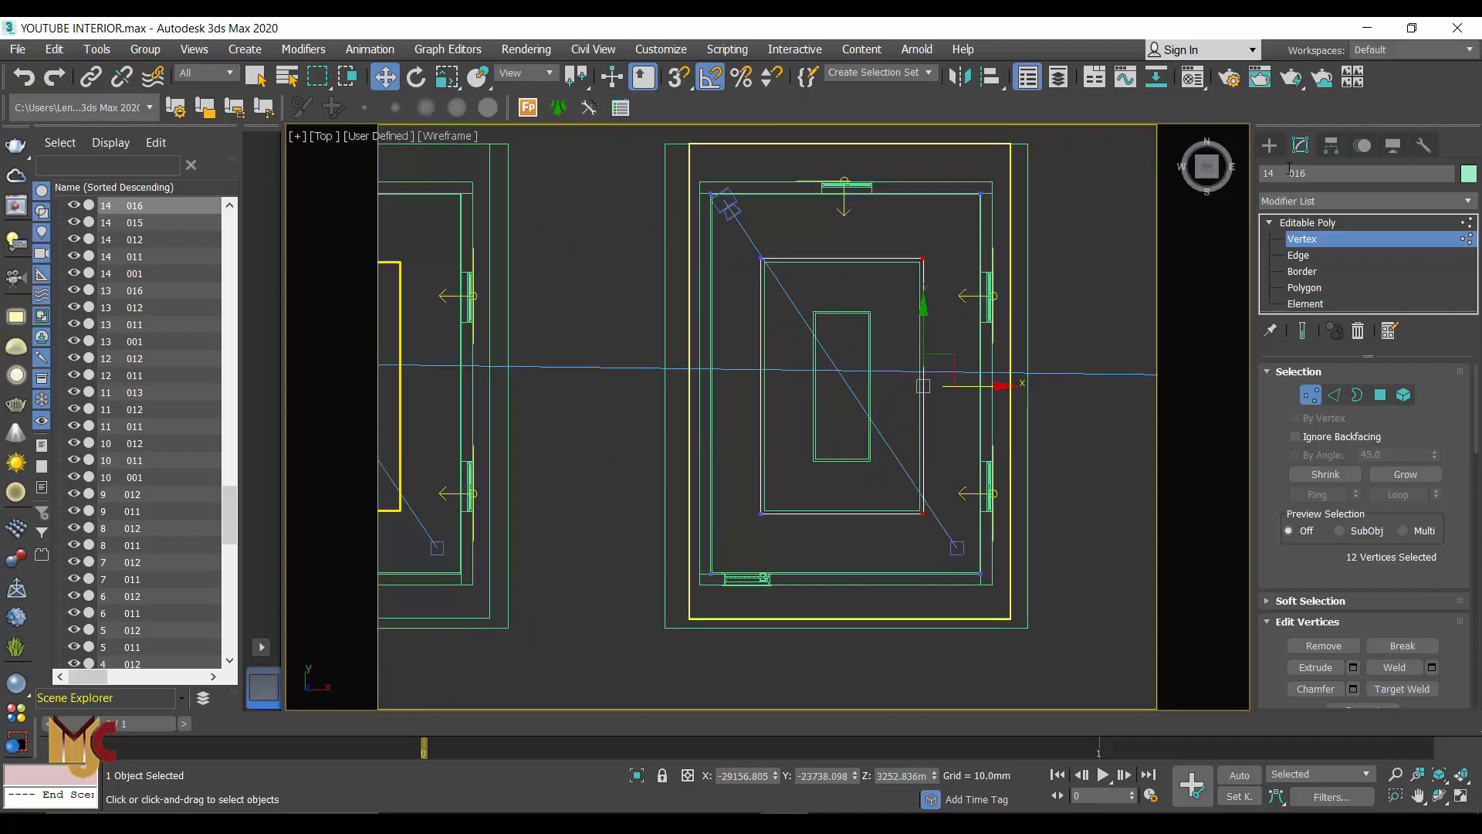
pyautogui.click(1270, 145)
# Step: Select the thin inner panel and the thin frame together
pyautogui.scroll(2, 909, 268)
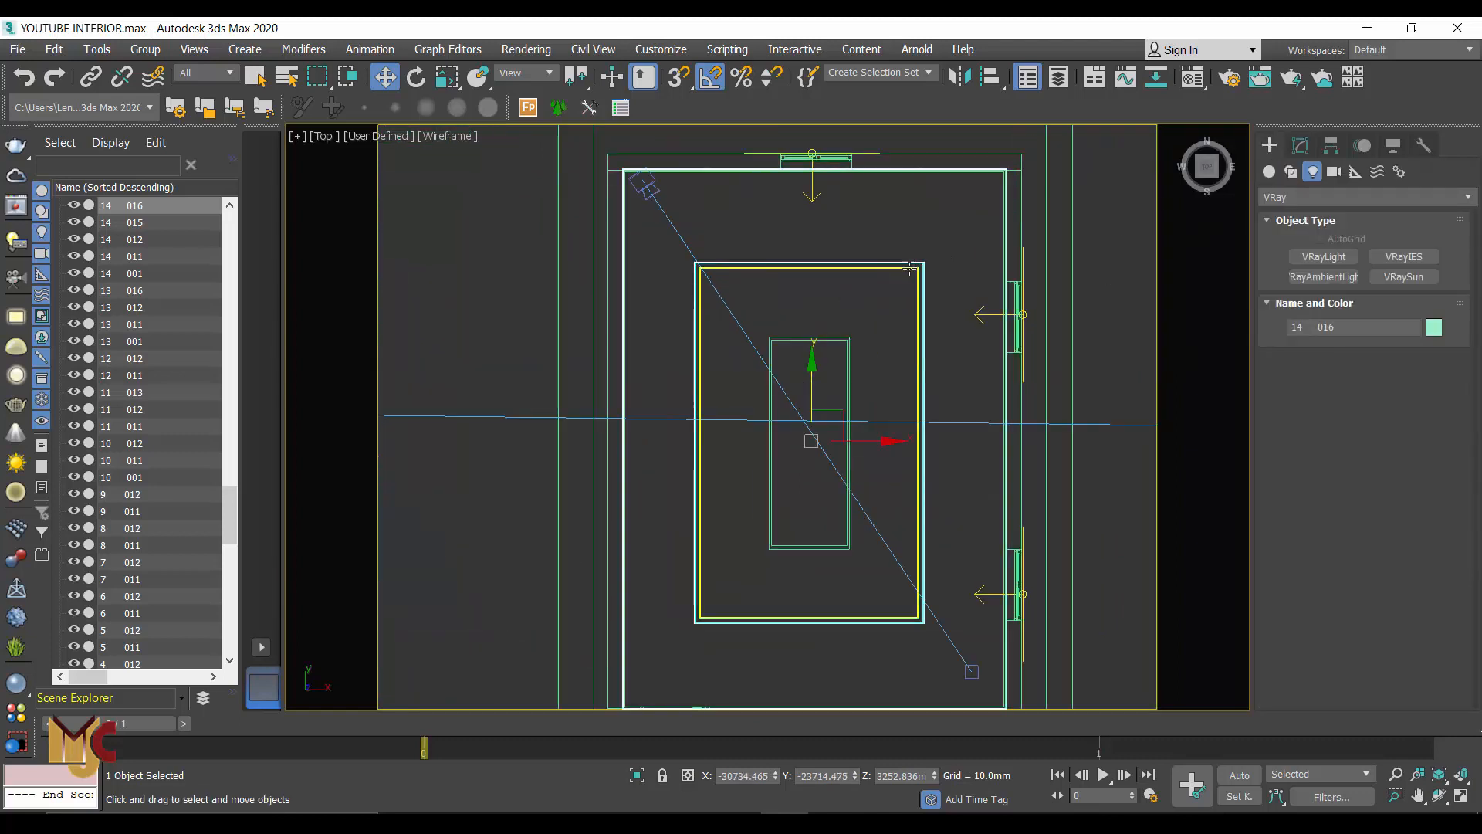
pyautogui.scroll(2, 843, 341)
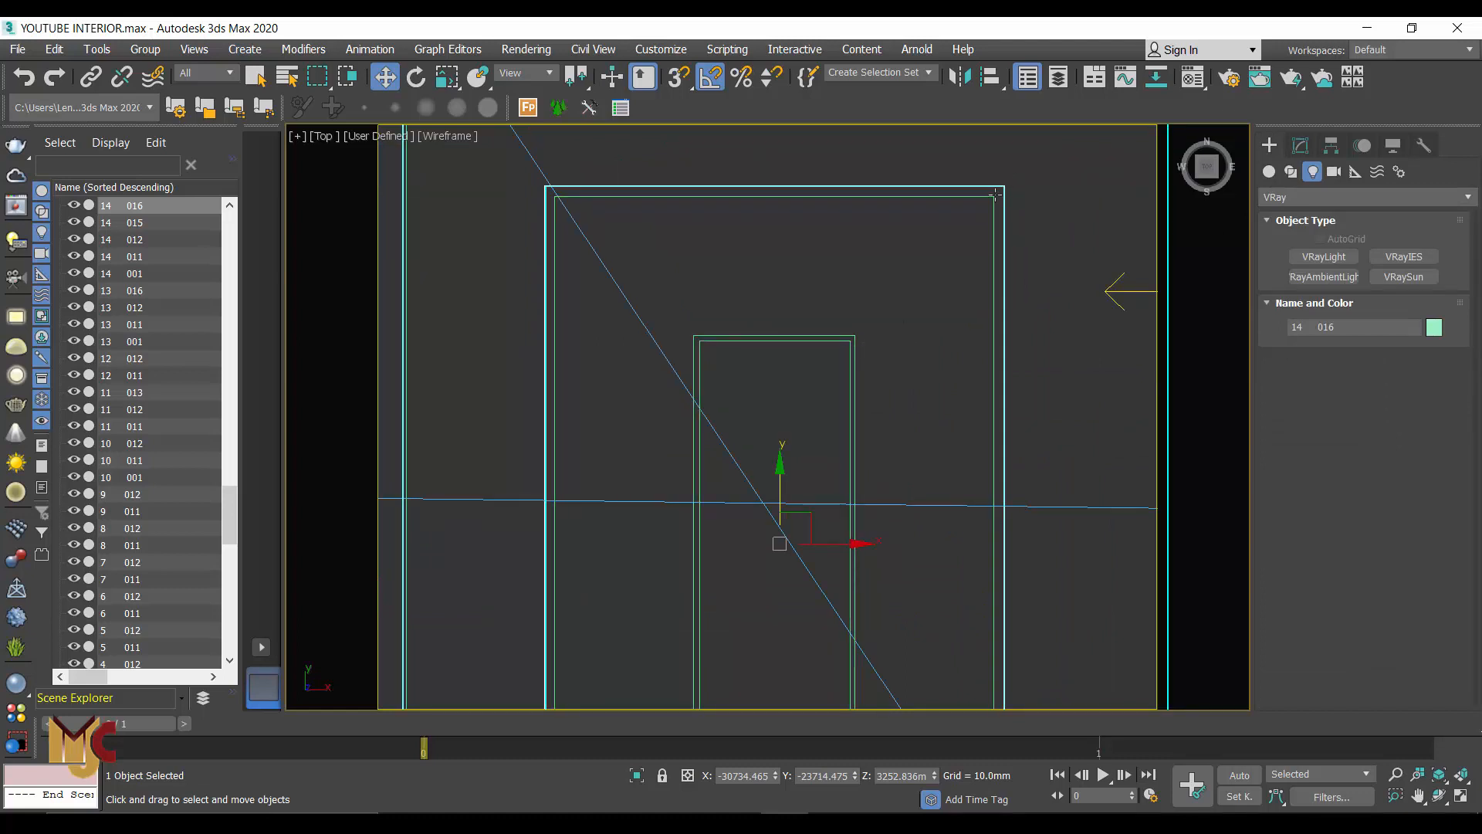
pyautogui.scroll(-3, 821, 364)
pyautogui.scroll(3, 895, 263)
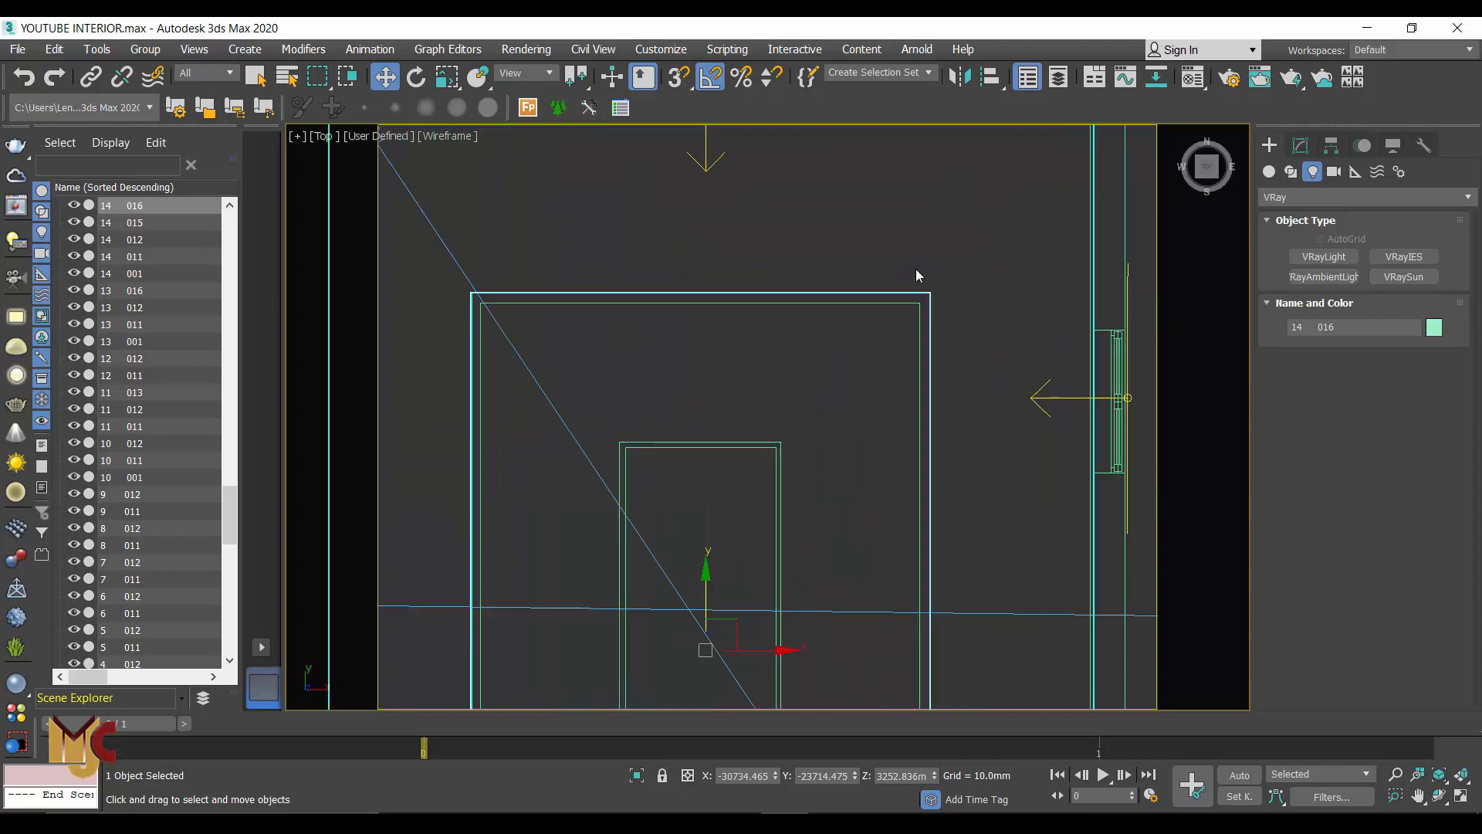
pyautogui.click(776, 450)
pyautogui.scroll(-5, 810, 386)
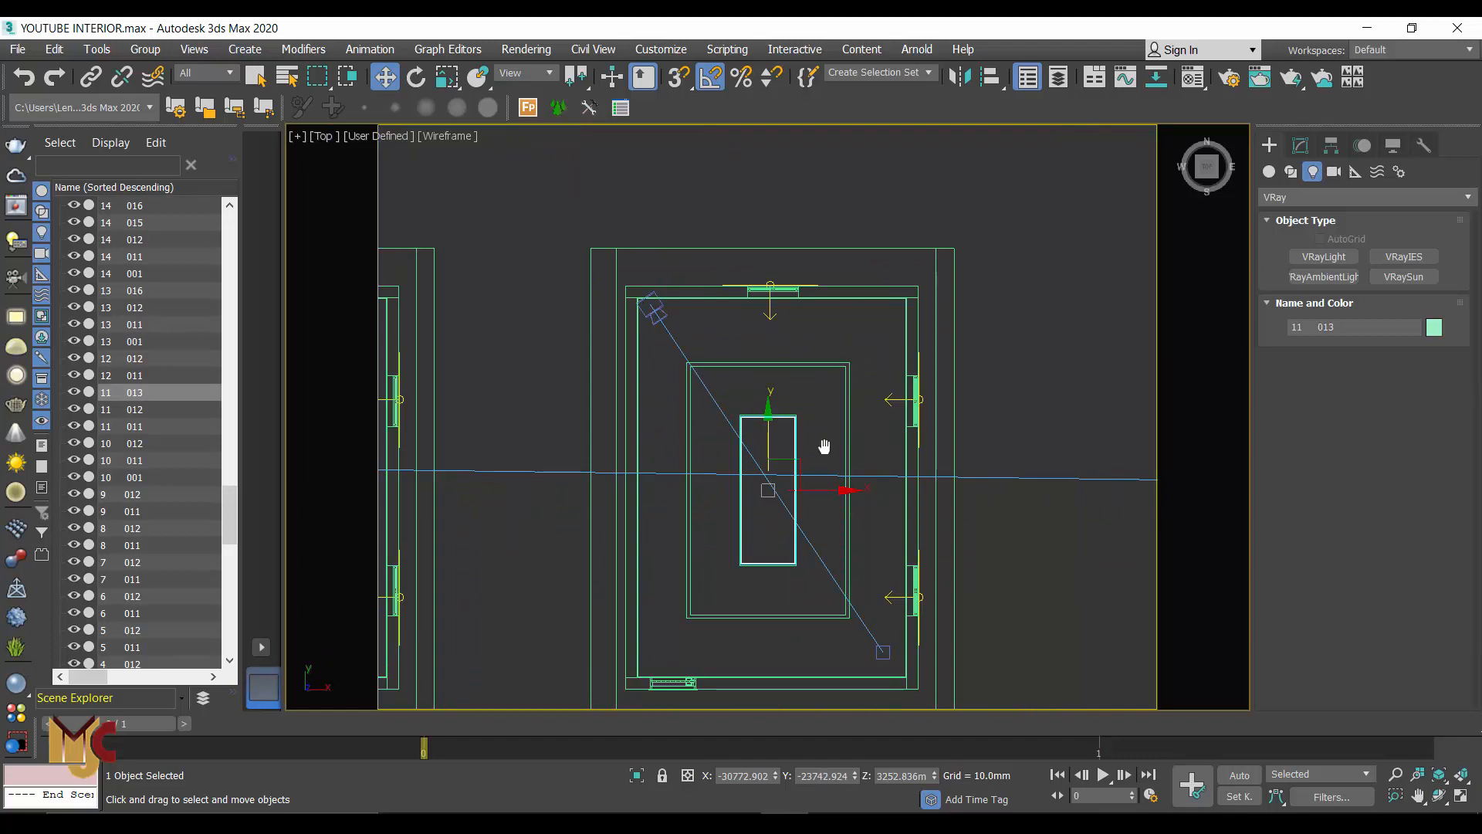
pyautogui.scroll(6, 859, 329)
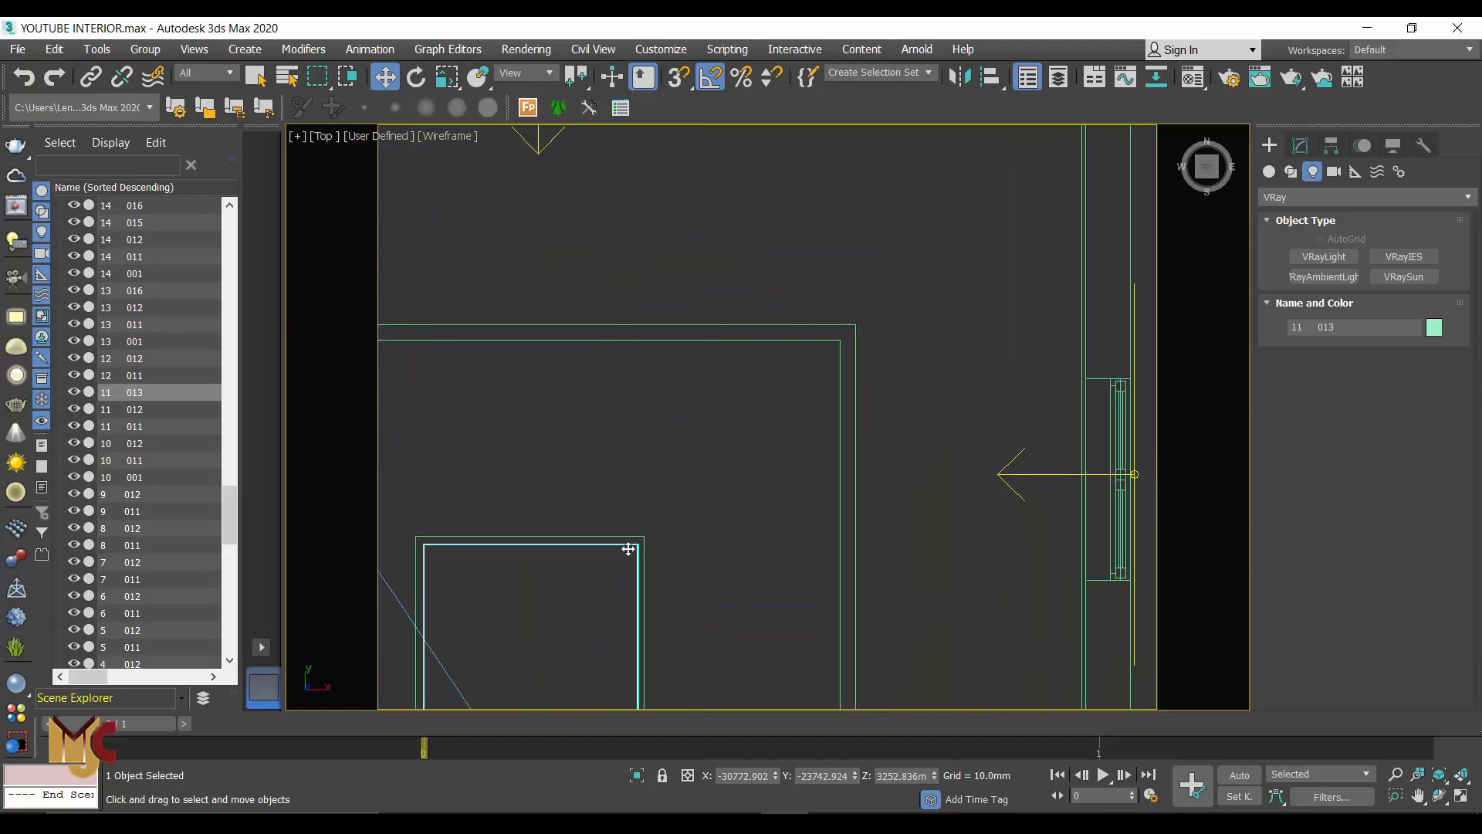
pyautogui.keyDown('ctrl'); pyautogui.click(847, 325); pyautogui.keyUp('ctrl')
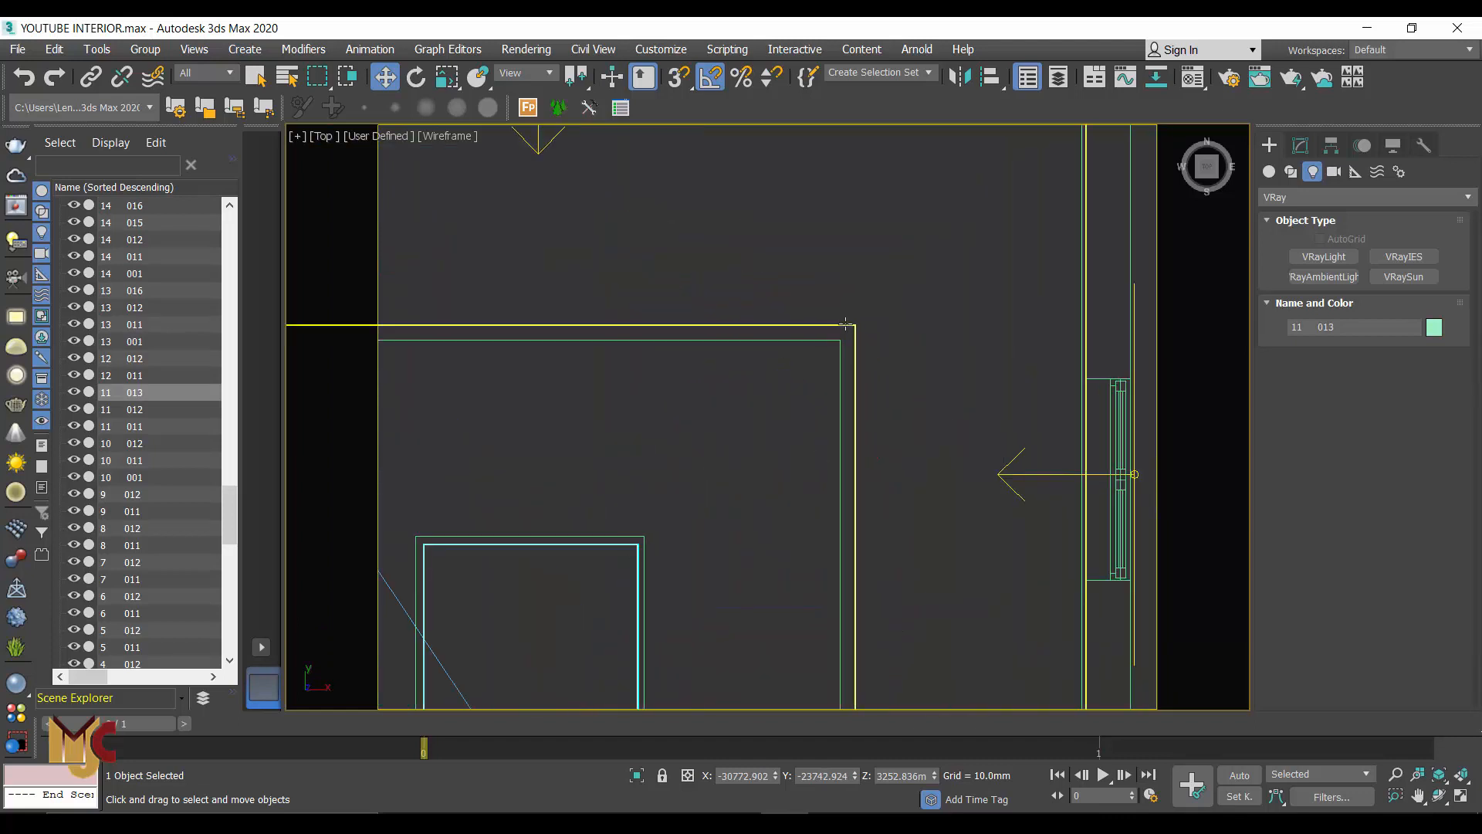
# Step: Replace the st textile material in the third sample slot with a new VRayLightMtl
pyautogui.click(1192, 79)
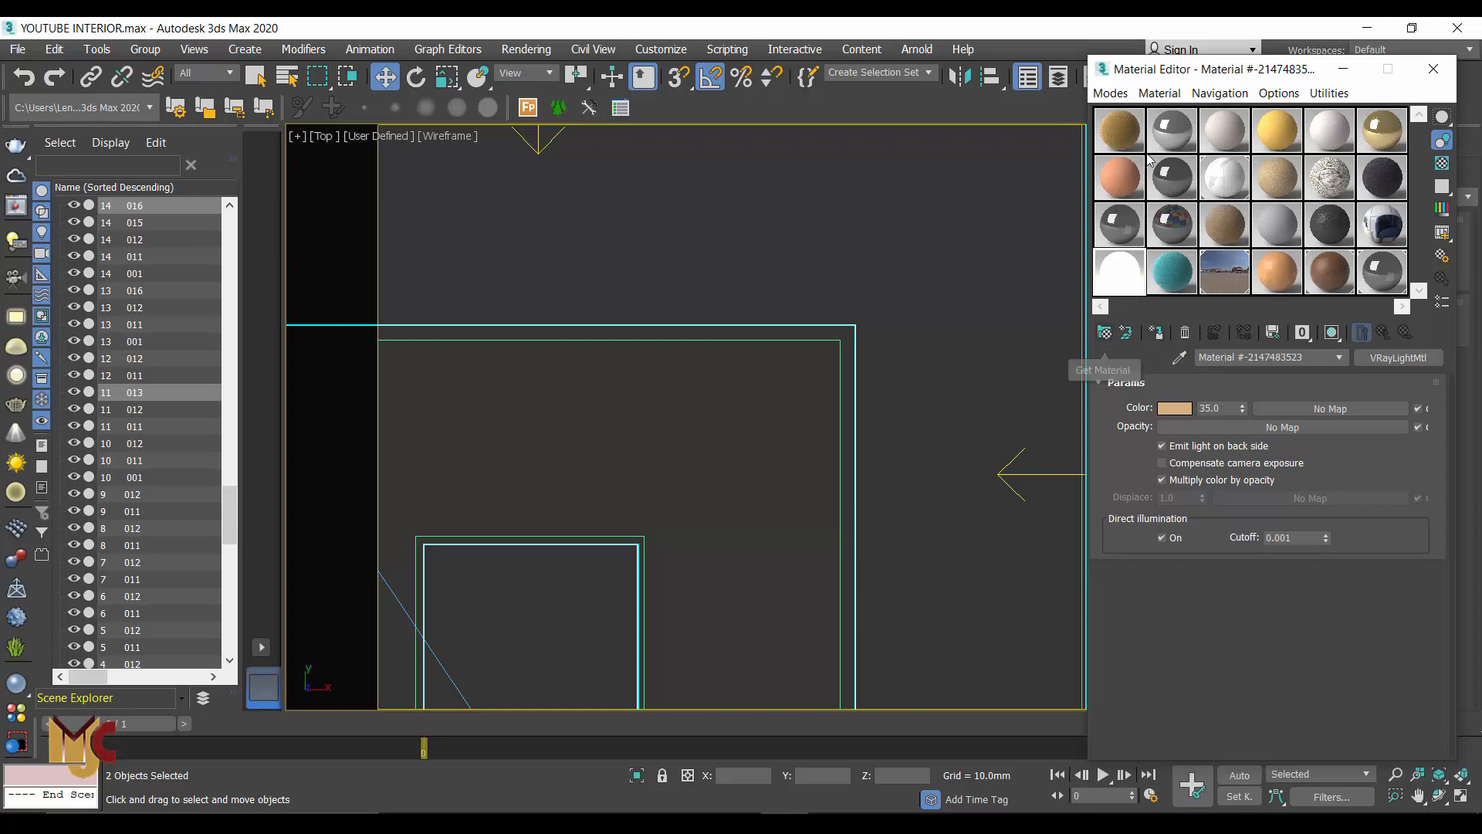
pyautogui.click(1231, 133)
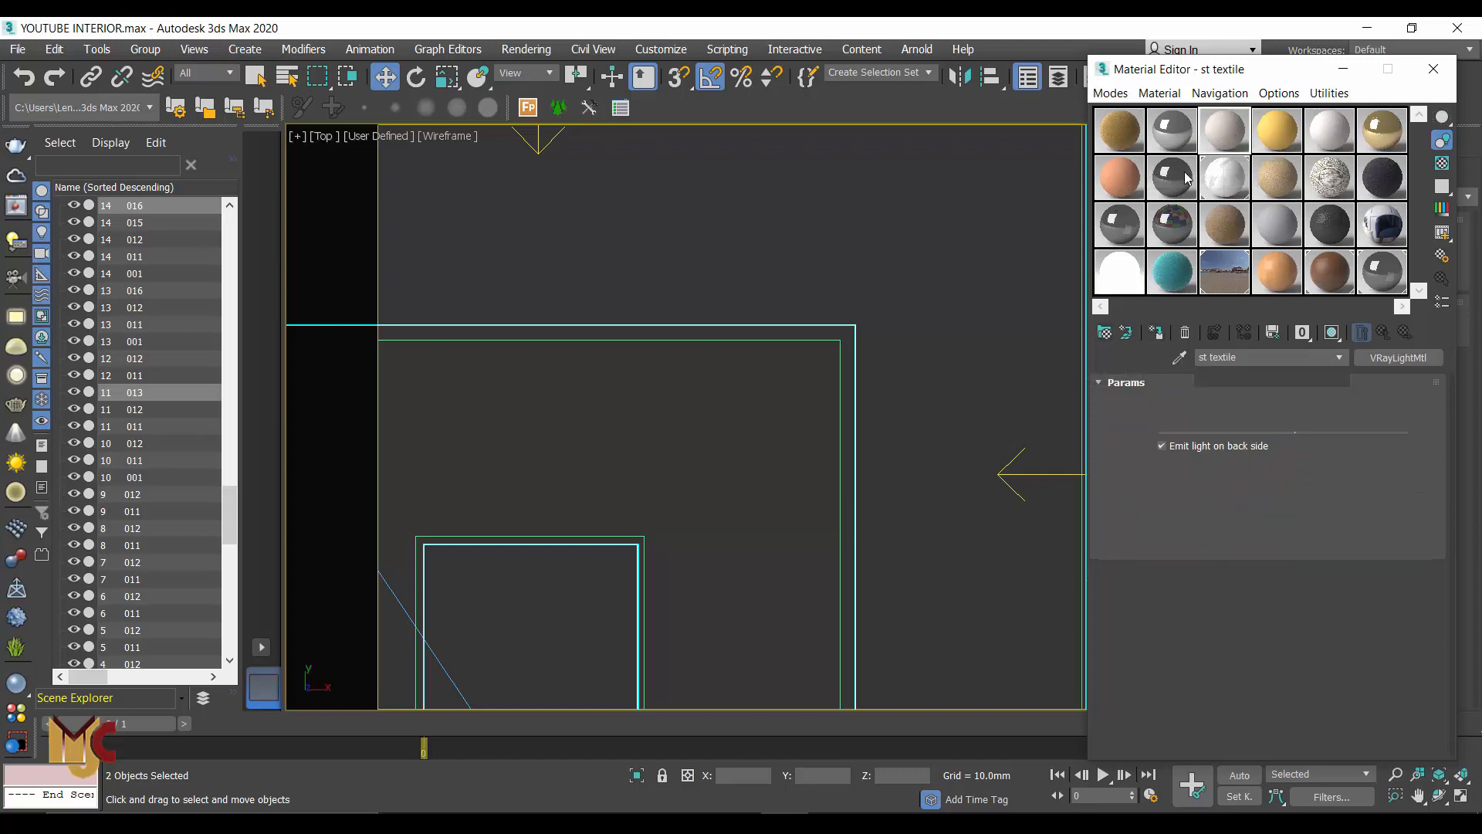
pyautogui.click(1105, 335)
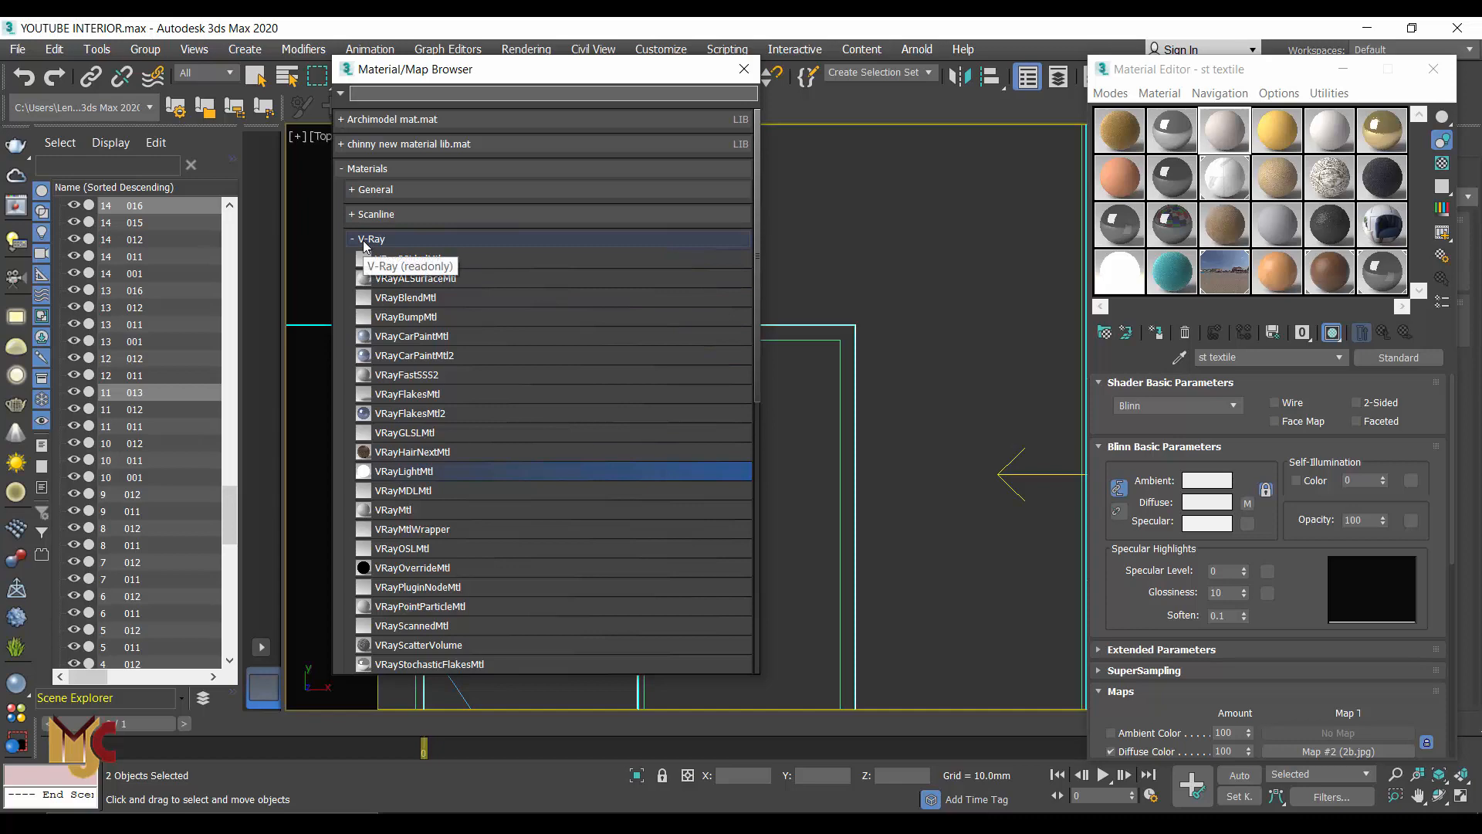
pyautogui.click(366, 241)
pyautogui.click(346, 244)
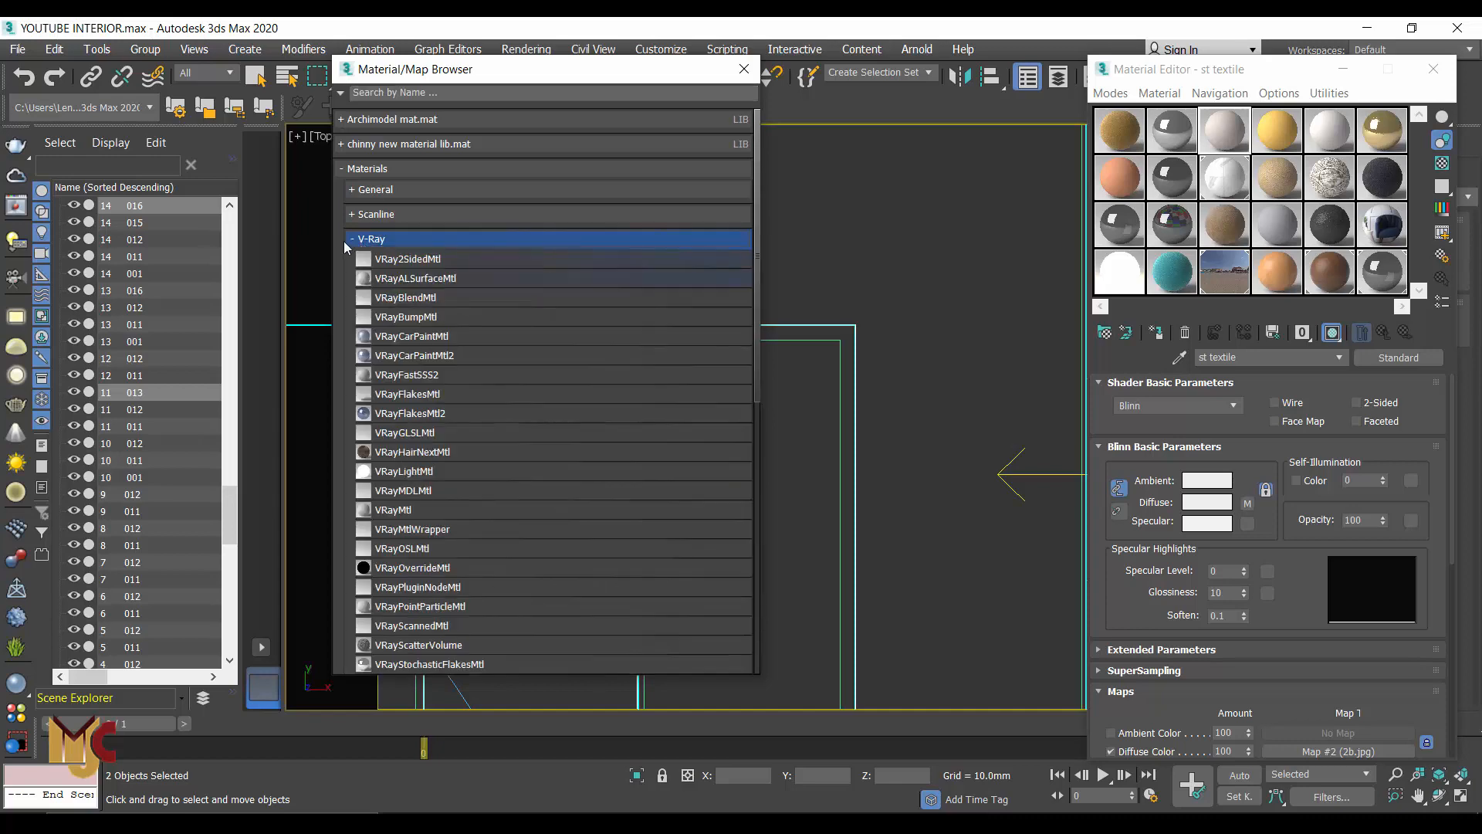
pyautogui.doubleClick(413, 472)
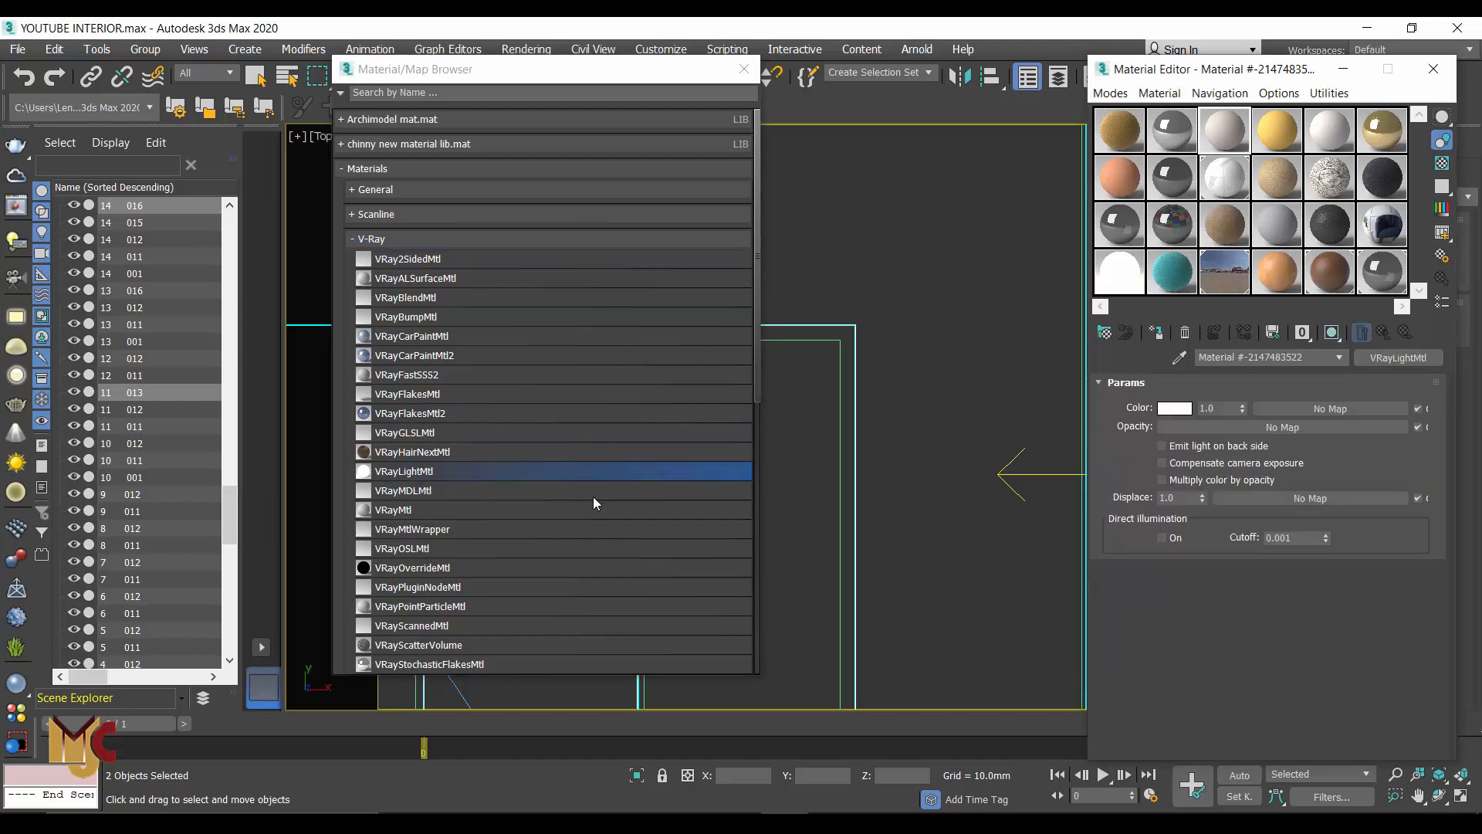
# Step: Set the light material's multiplier to 35 and enable back-side emission, multiply color by opacity and direct illumination
pyautogui.doubleClick(1219, 410)
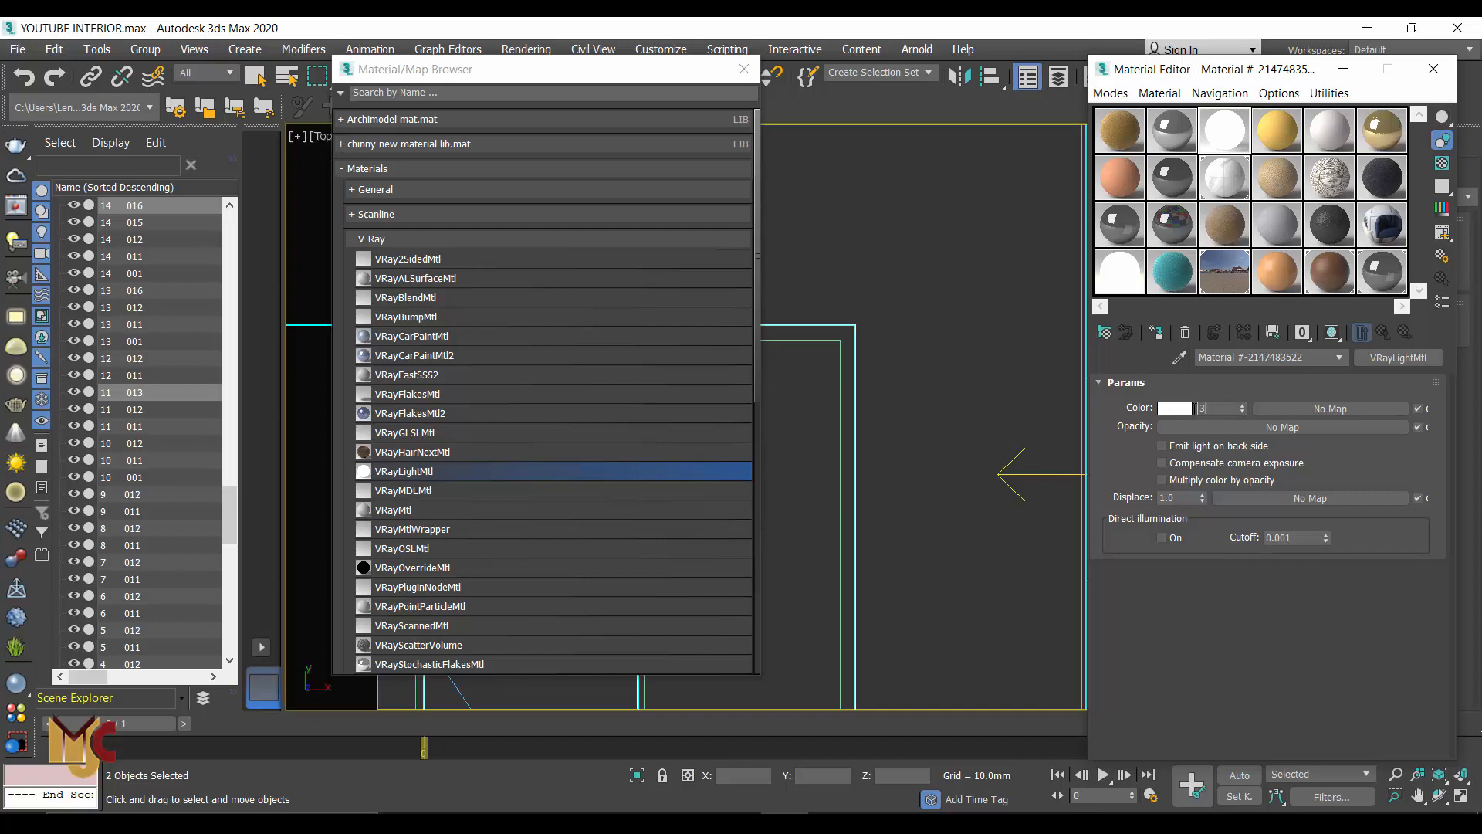
pyautogui.write('30')
pyautogui.press('BackSpace')
pyautogui.write('5')
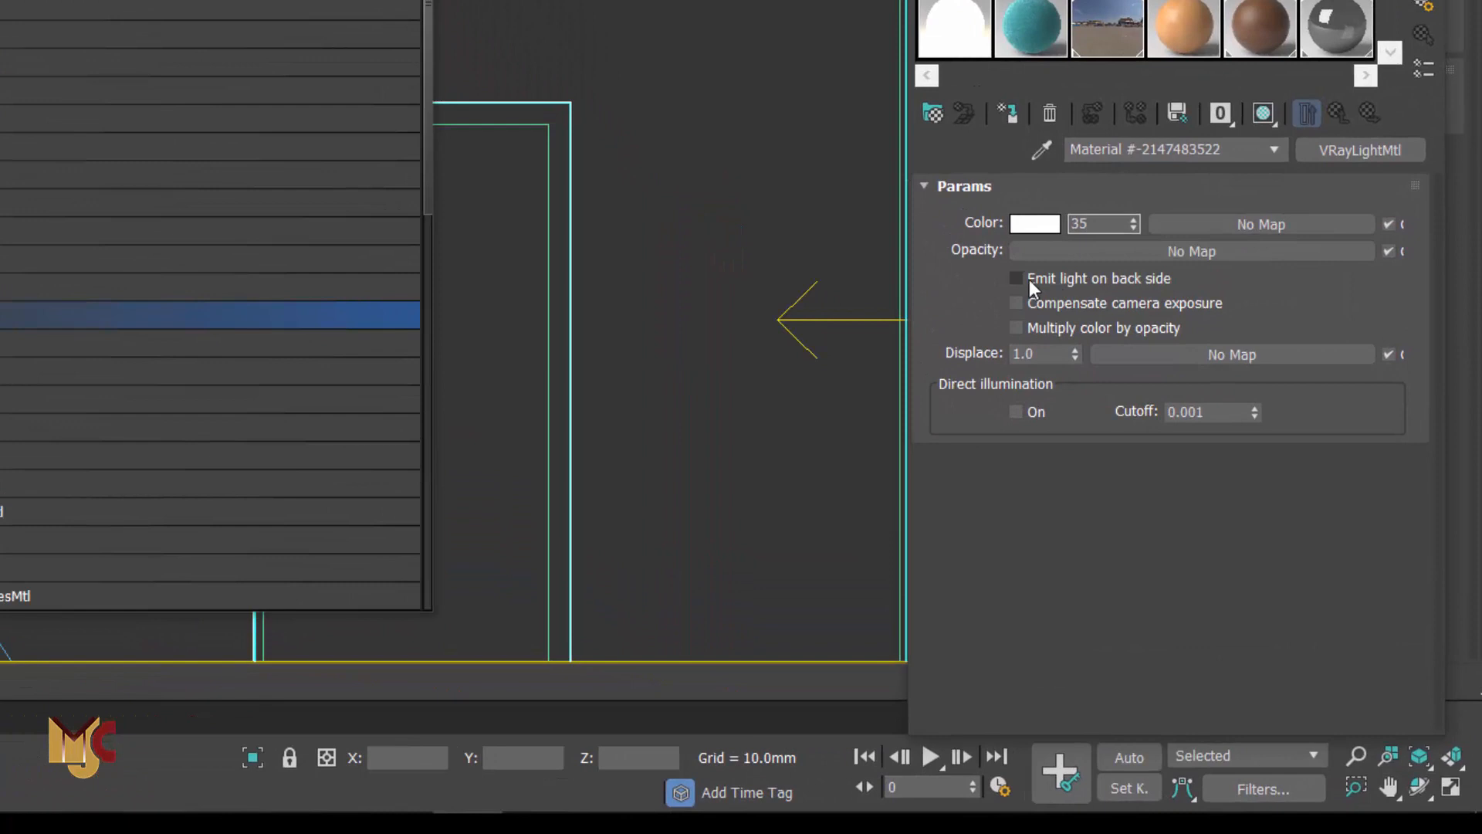
pyautogui.click(1030, 280)
pyautogui.click(1017, 418)
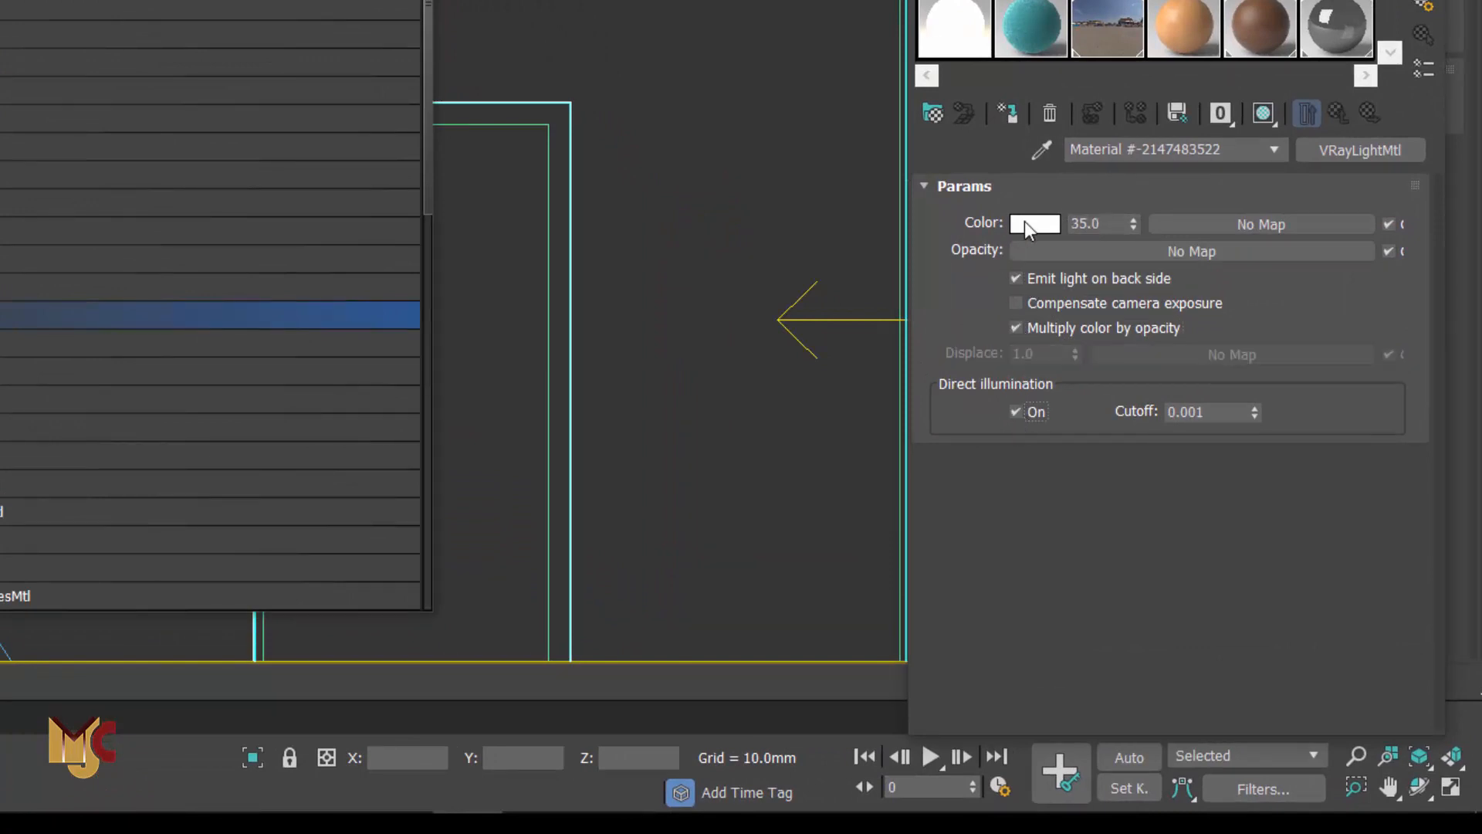
pyautogui.press('Escape')
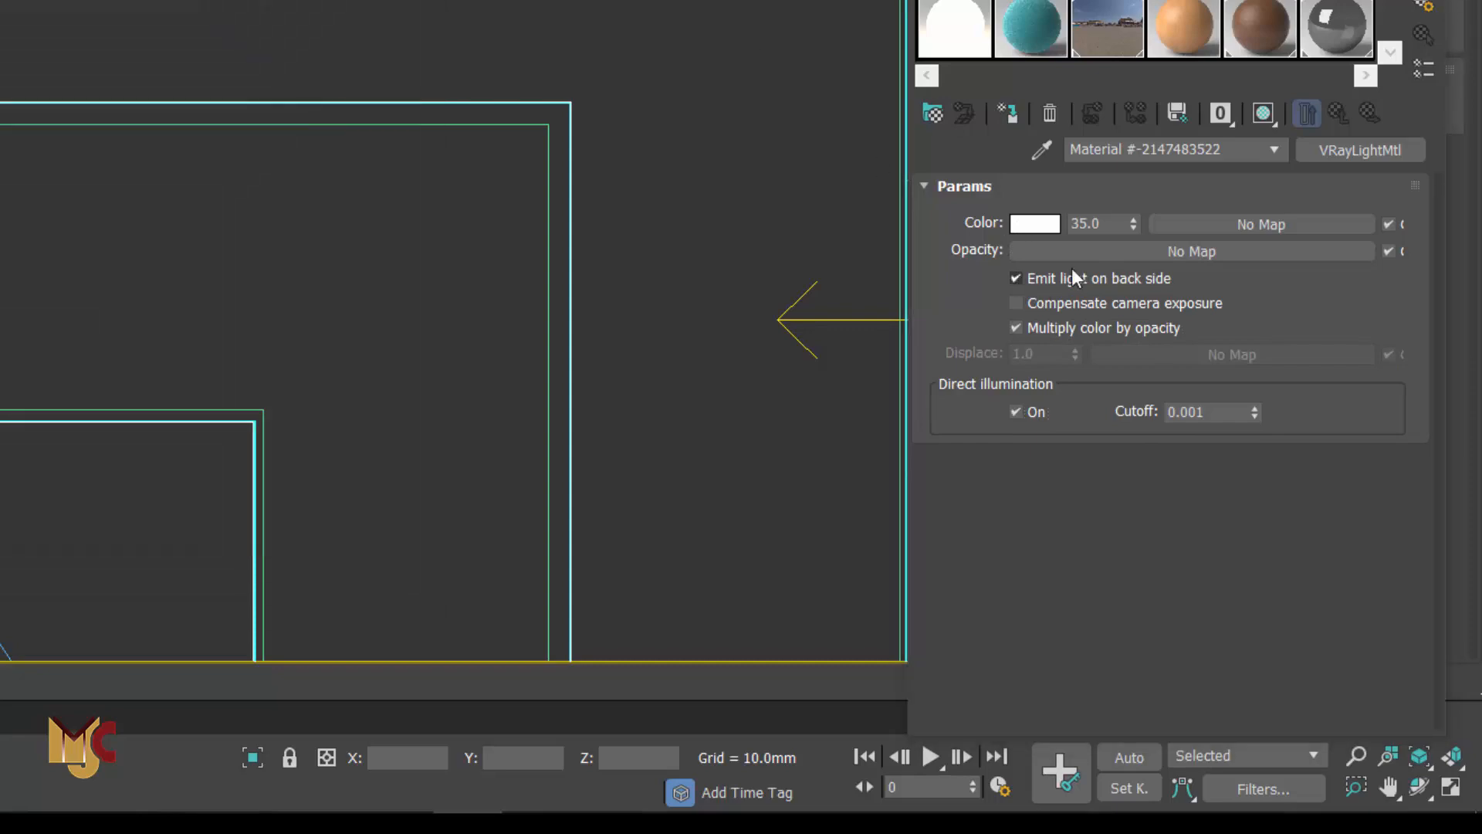
# Step: Set the light material's color to a warm amber with red 174, green 123 and blue 42
pyautogui.click(1035, 224)
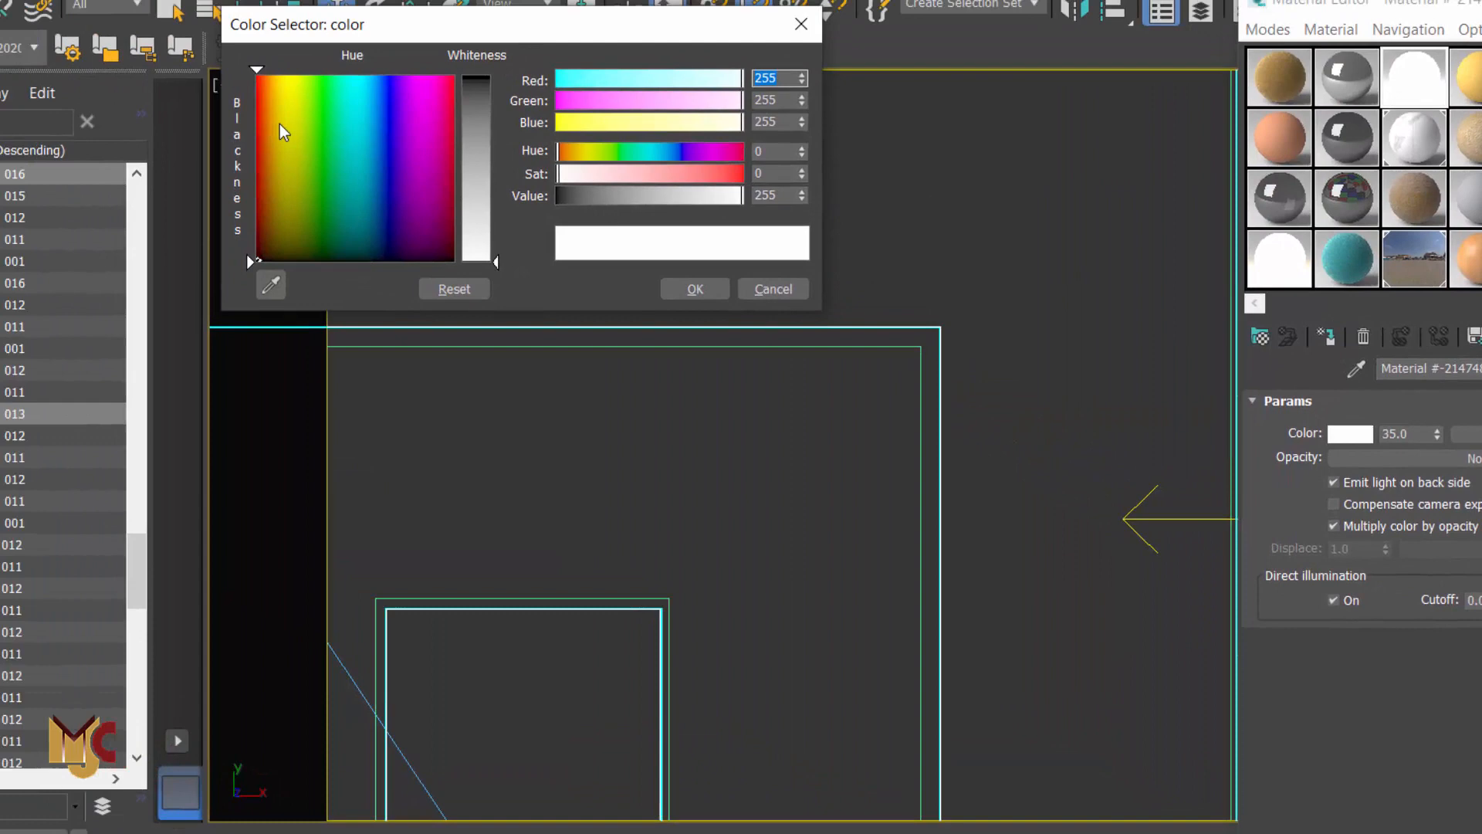
pyautogui.click(127, 40)
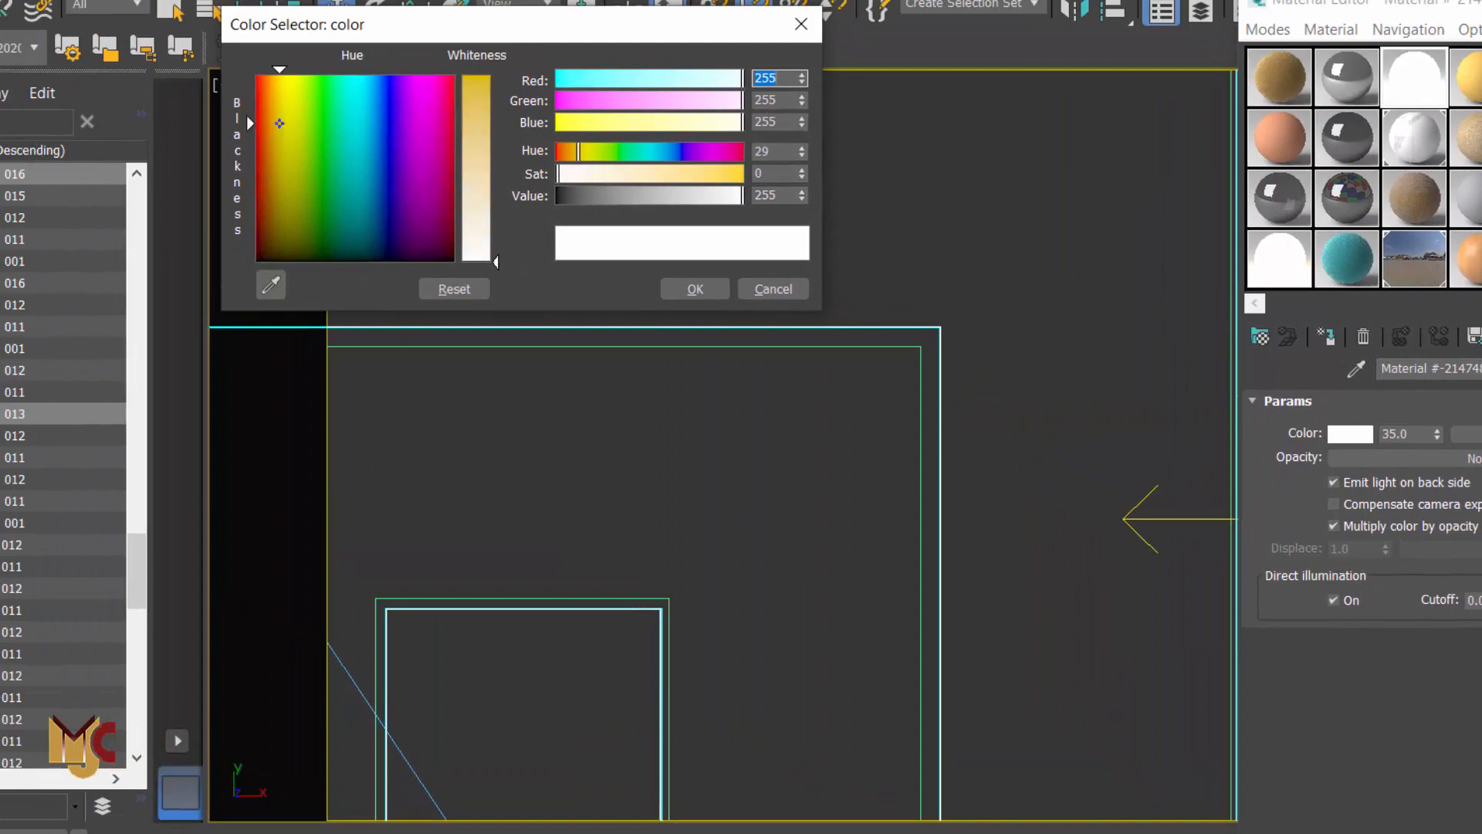
pyautogui.click(279, 138)
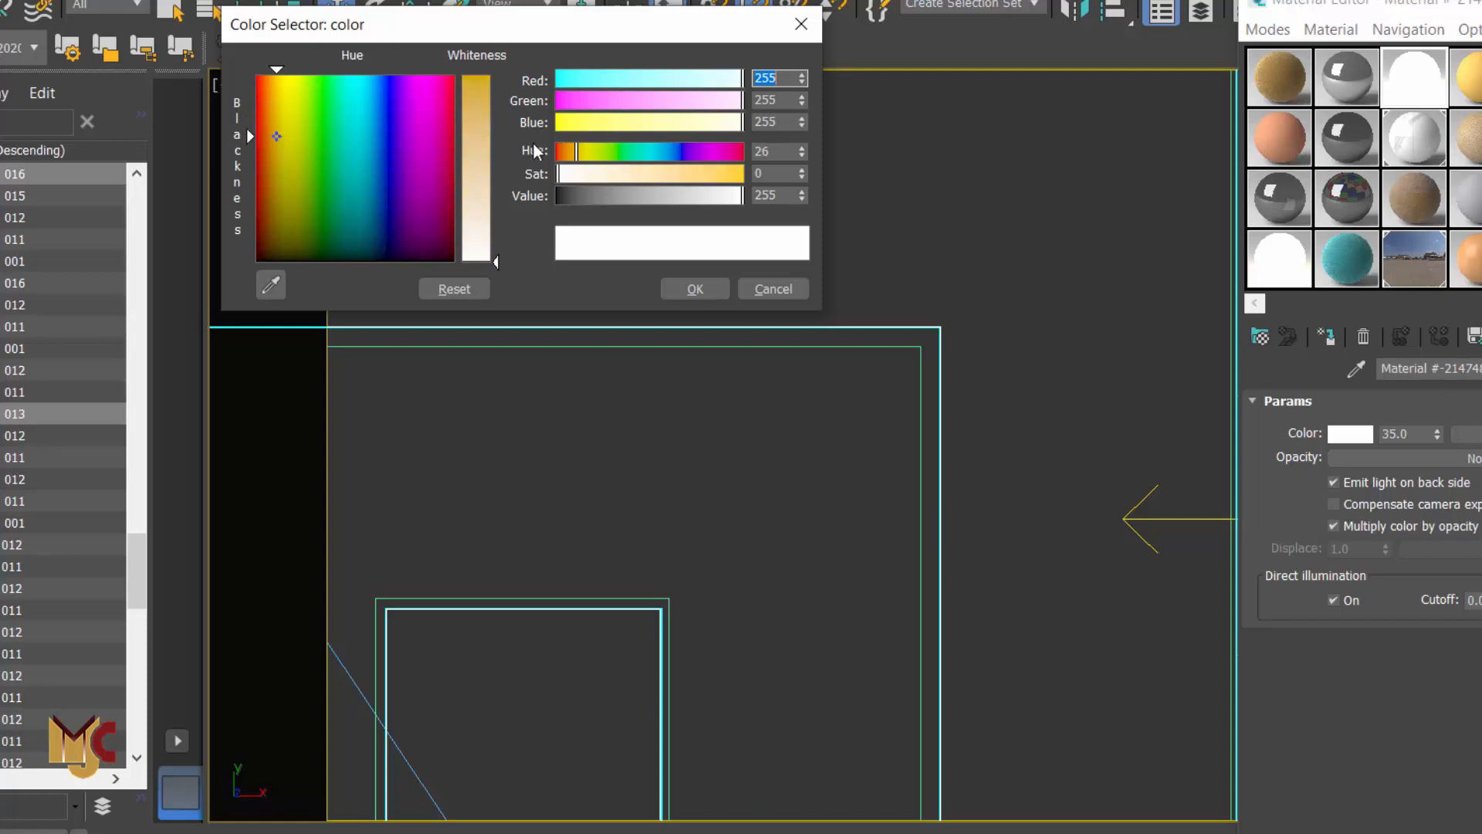
pyautogui.moveTo(486, 153); pyautogui.dragTo(500, 120)
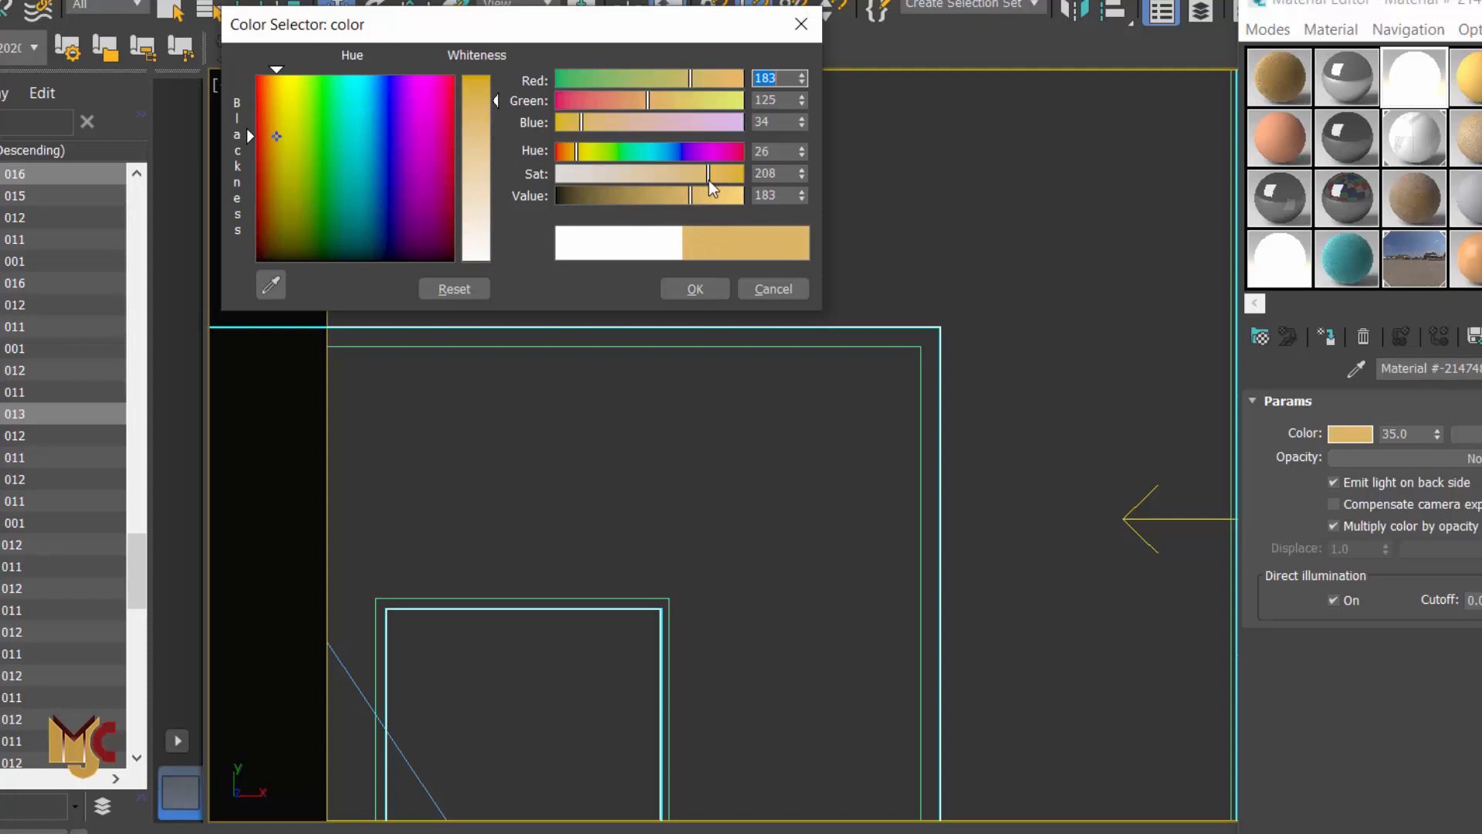
pyautogui.moveTo(706, 178); pyautogui.dragTo(701, 179)
pyautogui.moveTo(700, 177)
pyautogui.mouseDown()
pyautogui.moveTo(682, 197)
pyautogui.moveTo(698, 178)
pyautogui.mouseUp()
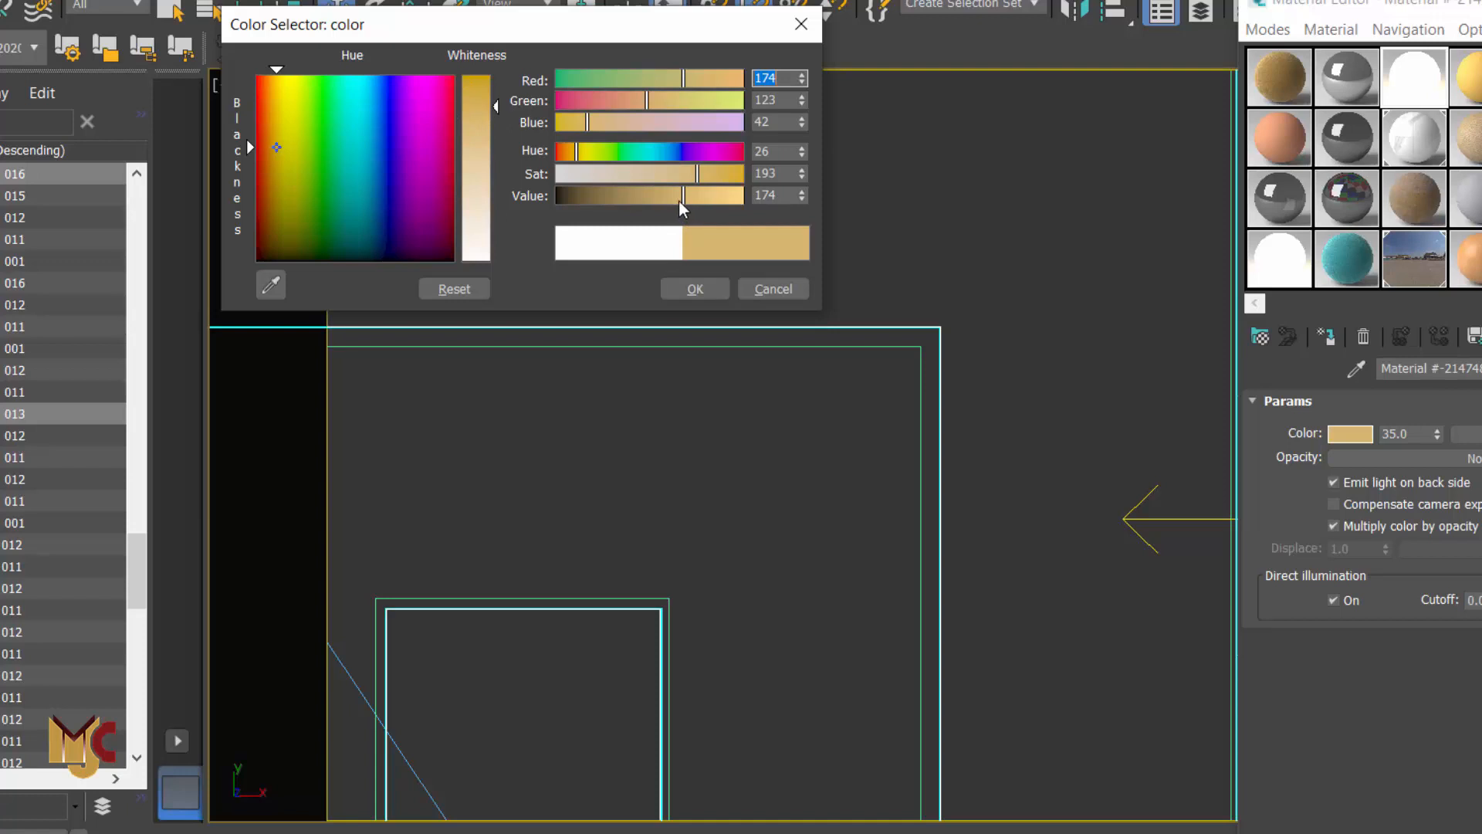
pyautogui.click(691, 290)
# Step: Assign the amber light material to the selected thin inner panel and thin frame
pyautogui.scroll(-5, 1067, 393)
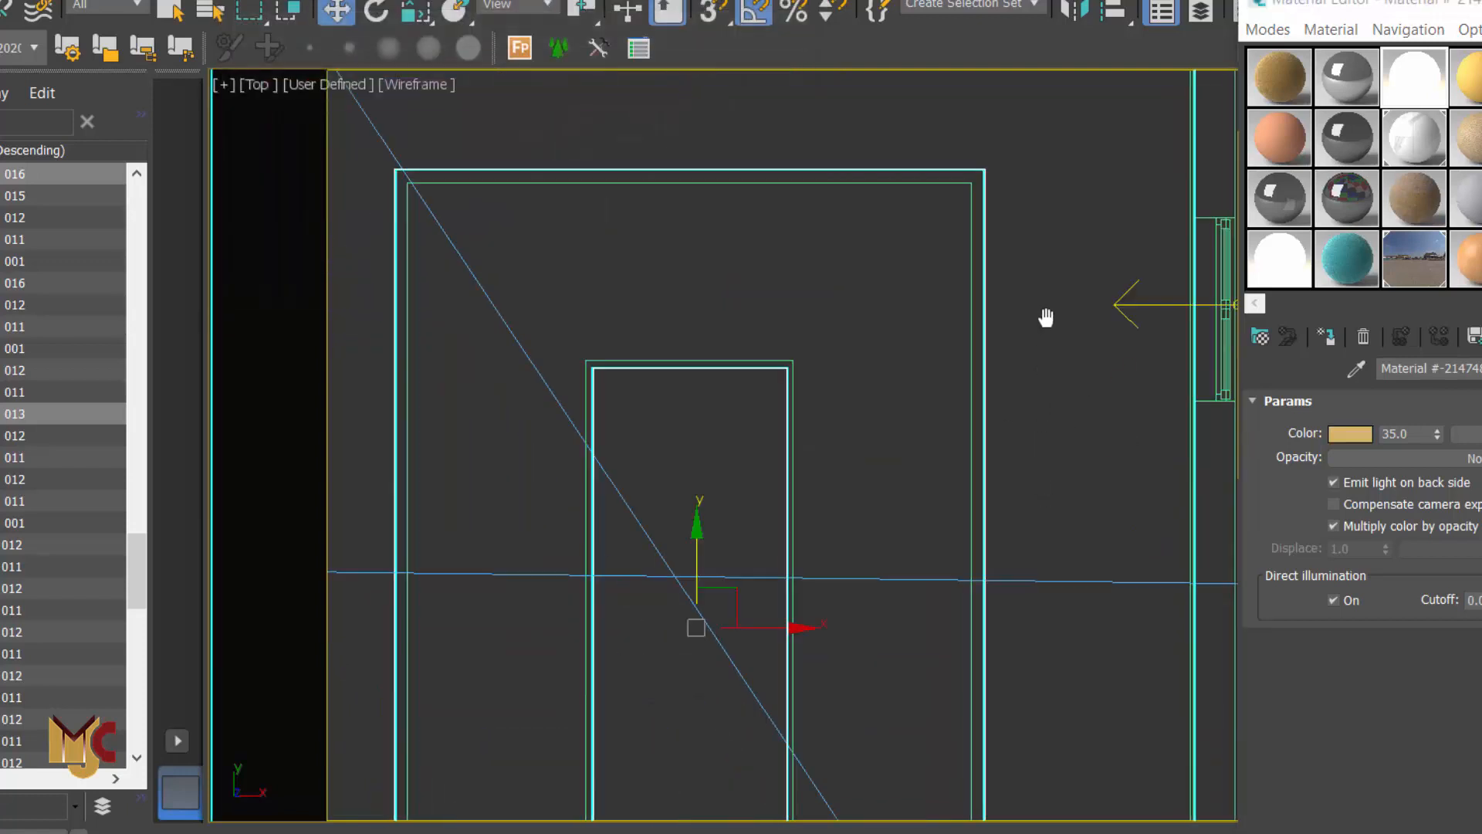
pyautogui.scroll(2, 981, 297)
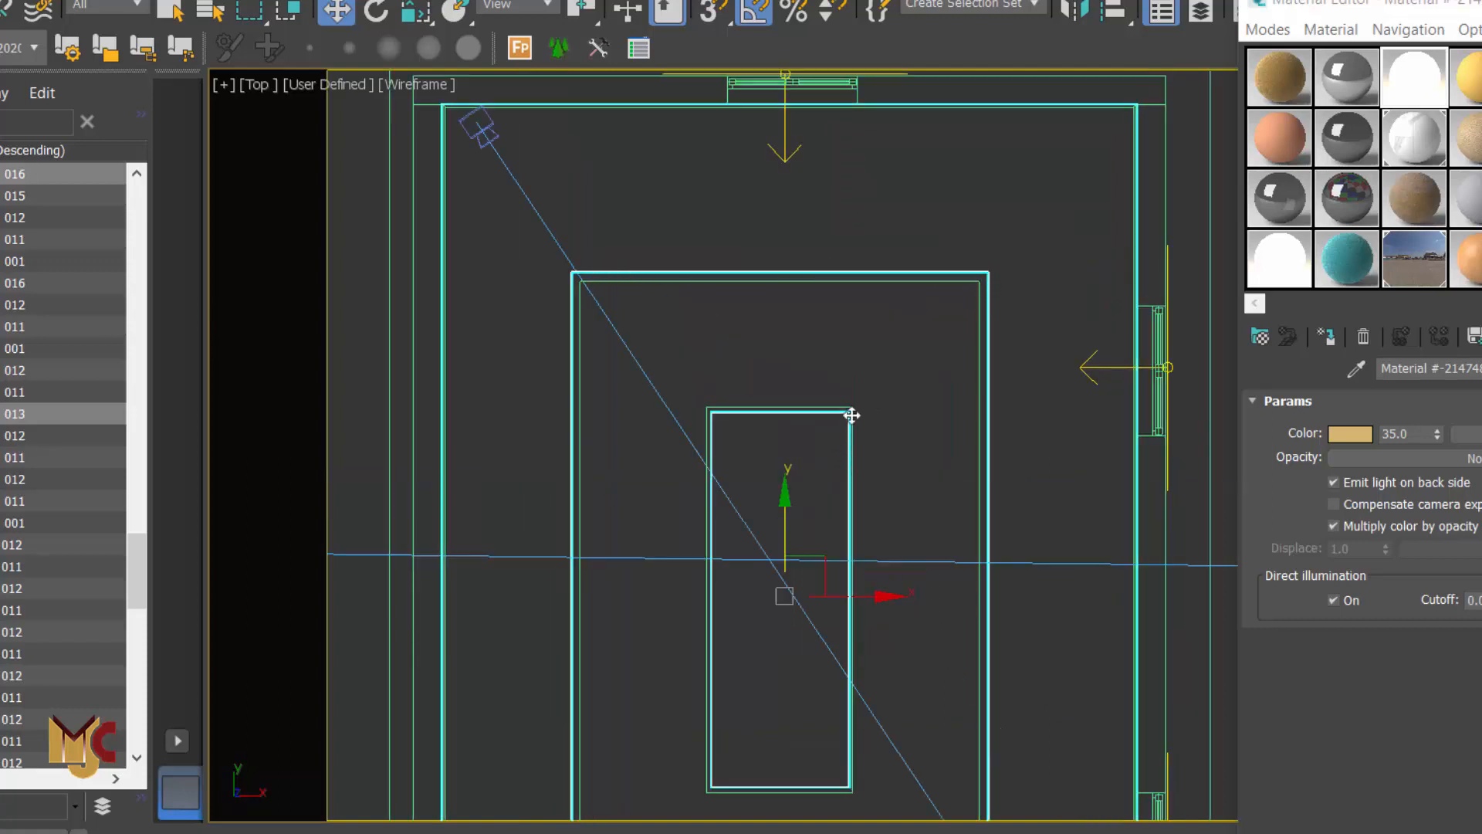
pyautogui.scroll(3, 852, 416)
pyautogui.scroll(1, 848, 416)
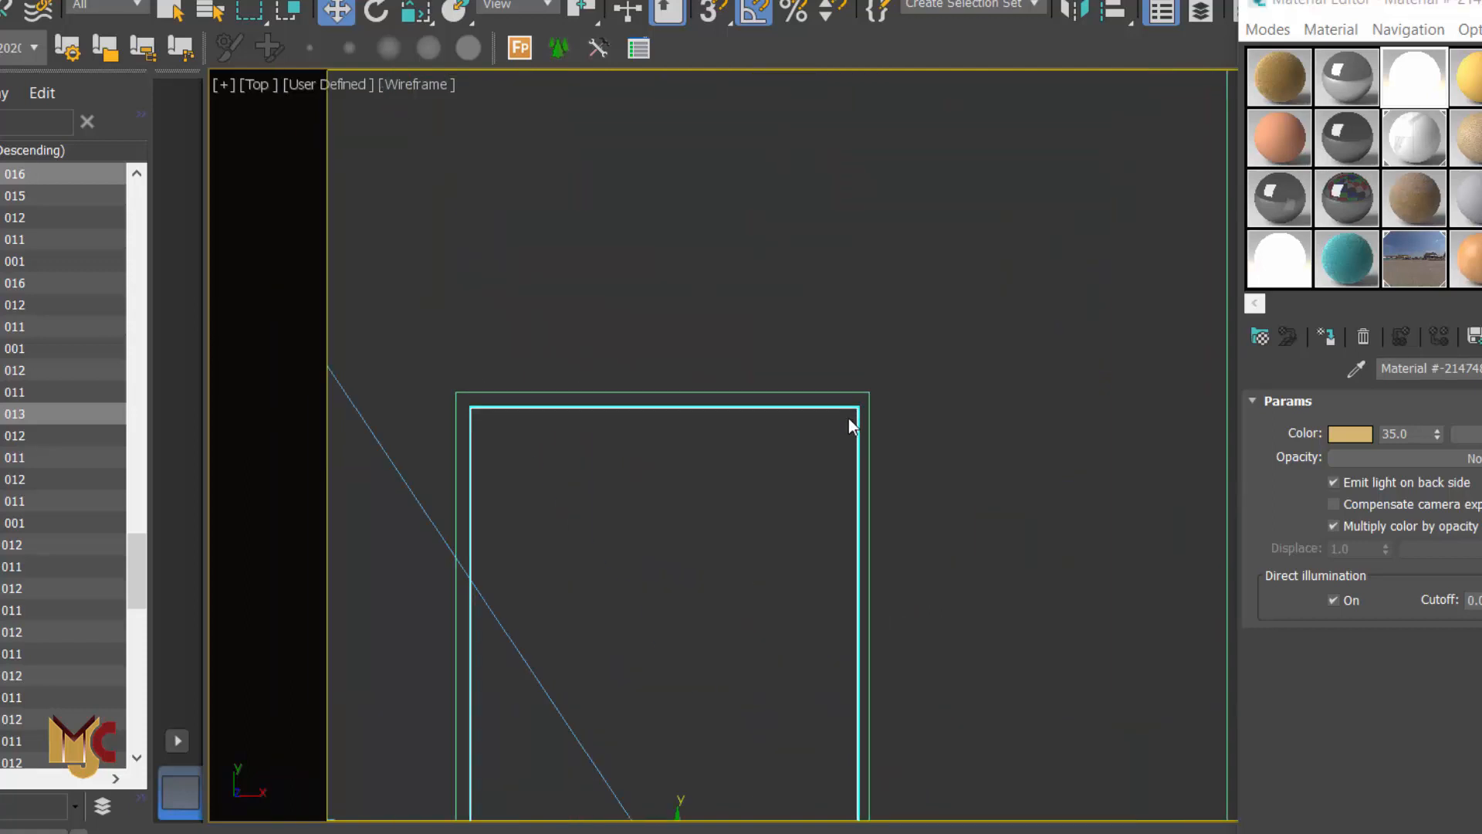
pyautogui.scroll(-3, 849, 419)
pyautogui.scroll(1, 990, 284)
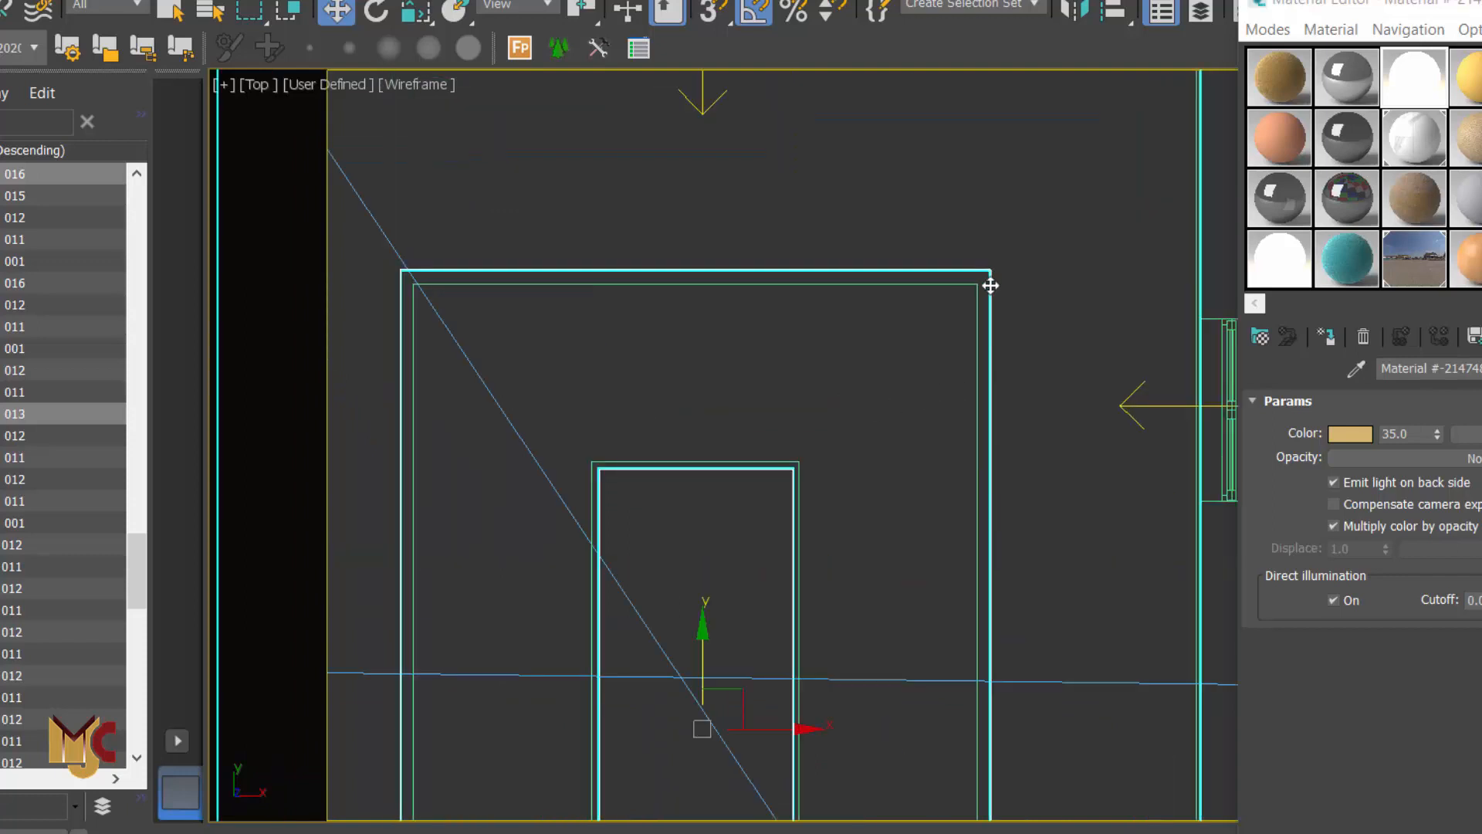
pyautogui.click(1328, 349)
pyautogui.click(937, 378)
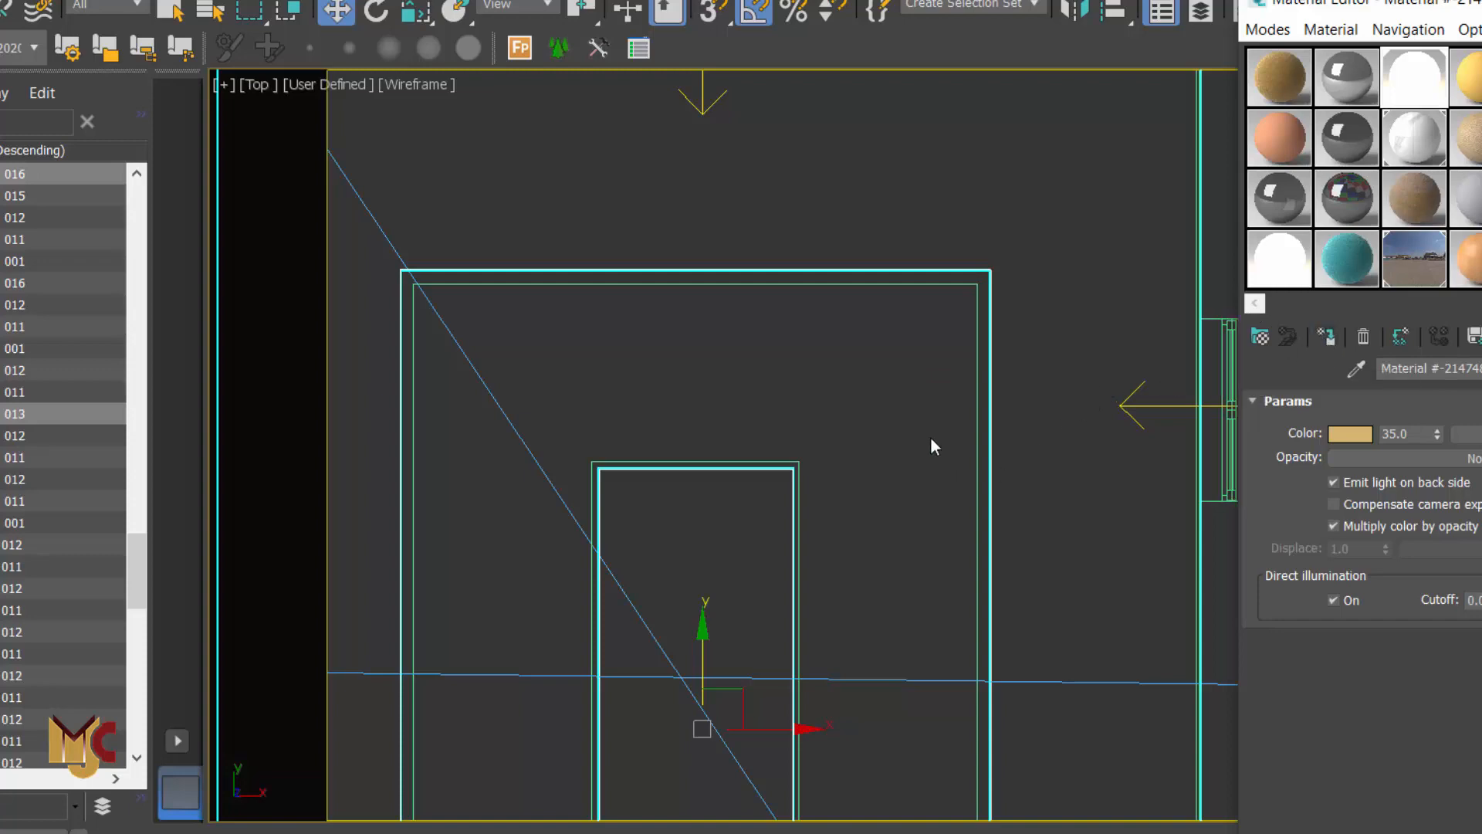
# Step: Switch the viewport to the YT INTERIOR001 camera with default shading
pyautogui.scroll(-3, 938, 378)
pyautogui.moveTo(940, 511); pyautogui.dragTo(928, 406, button='middle')
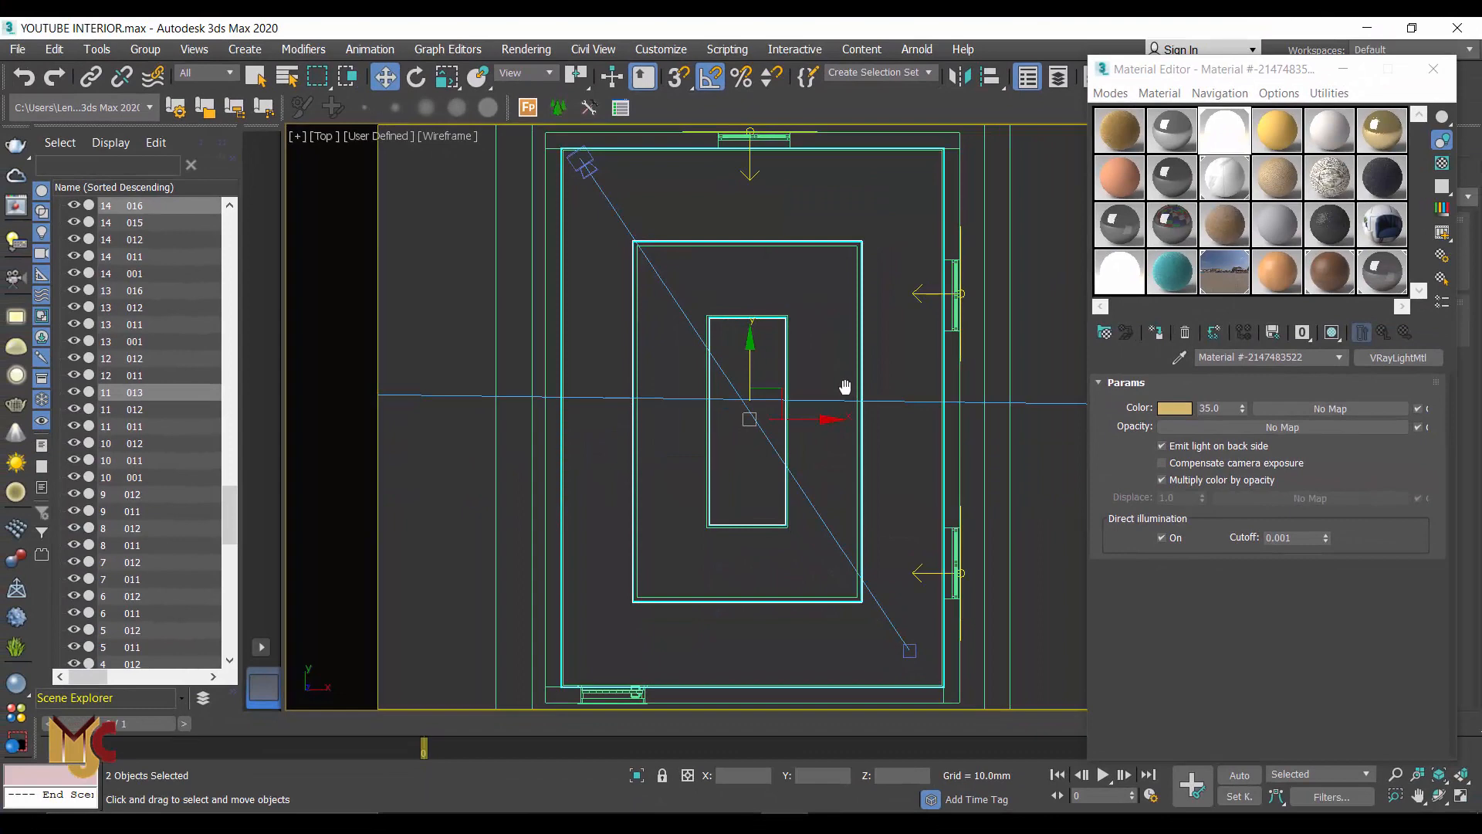
pyautogui.press('c')
pyautogui.doubleClick(670, 337)
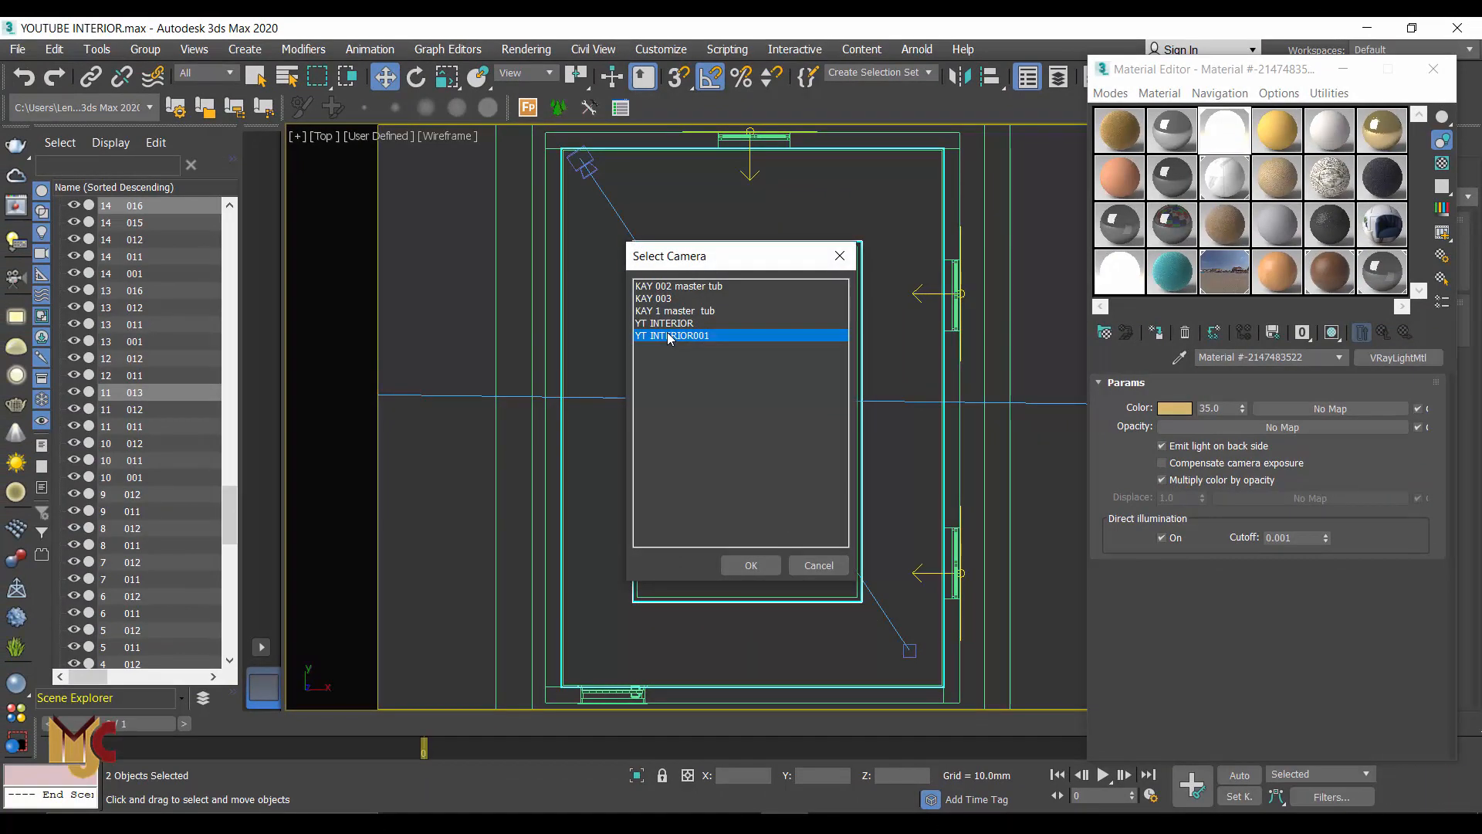
pyautogui.press('F3')
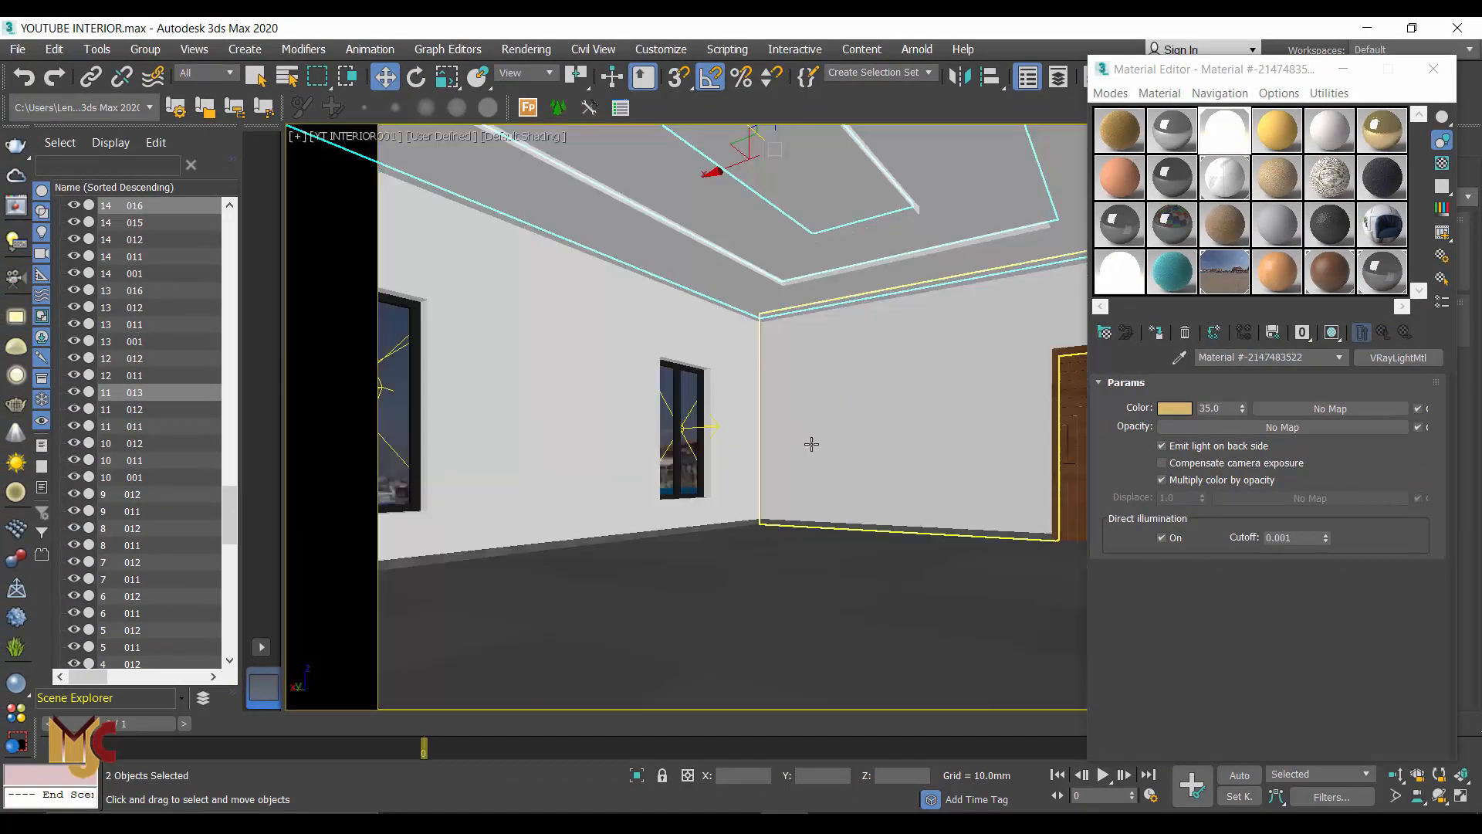
# Step: Check the thin inner panel and thin frame by selecting each in wireframe, and return to shaded display
pyautogui.click(863, 431)
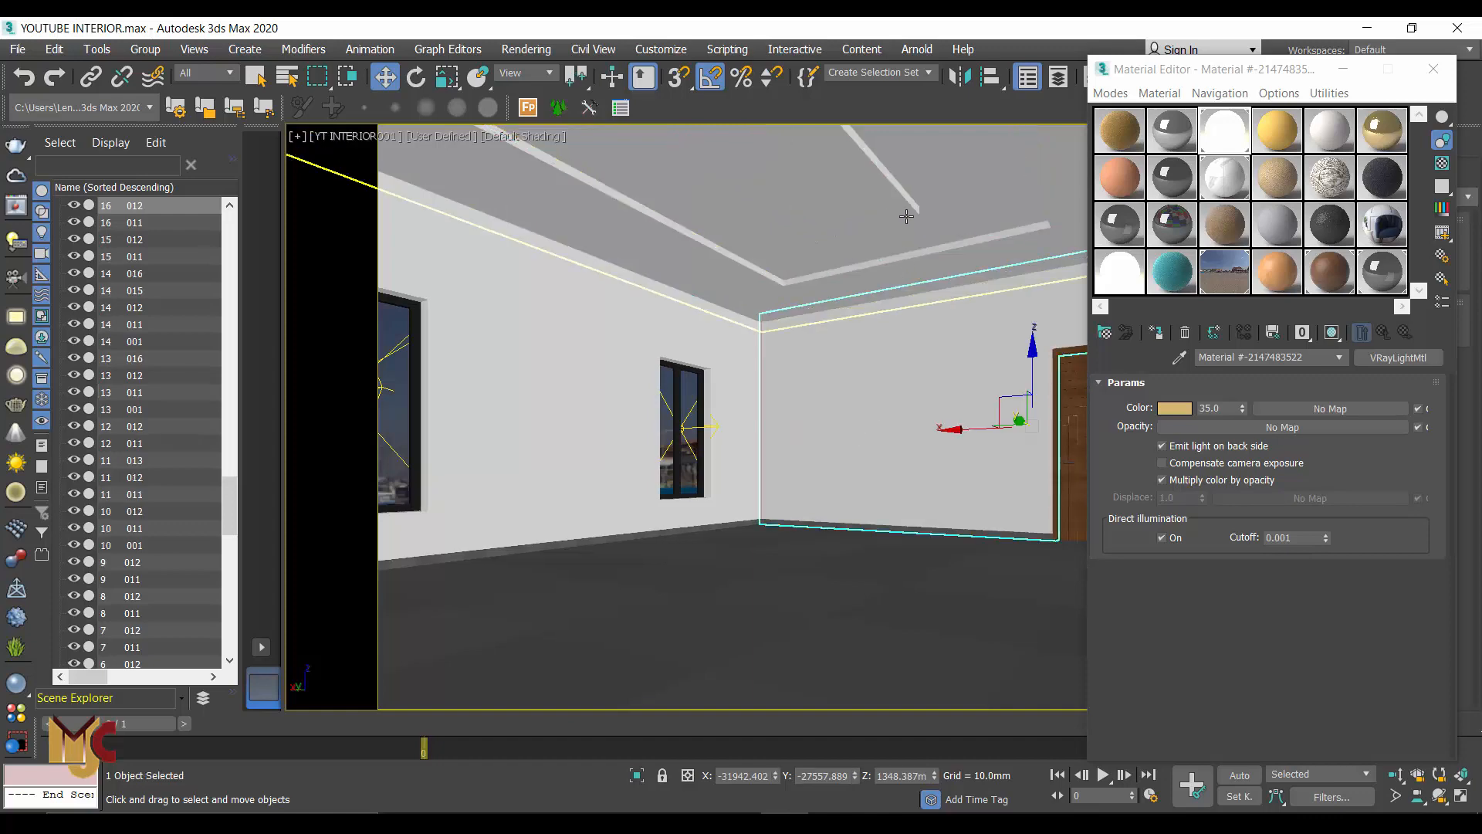
pyautogui.press('F3')
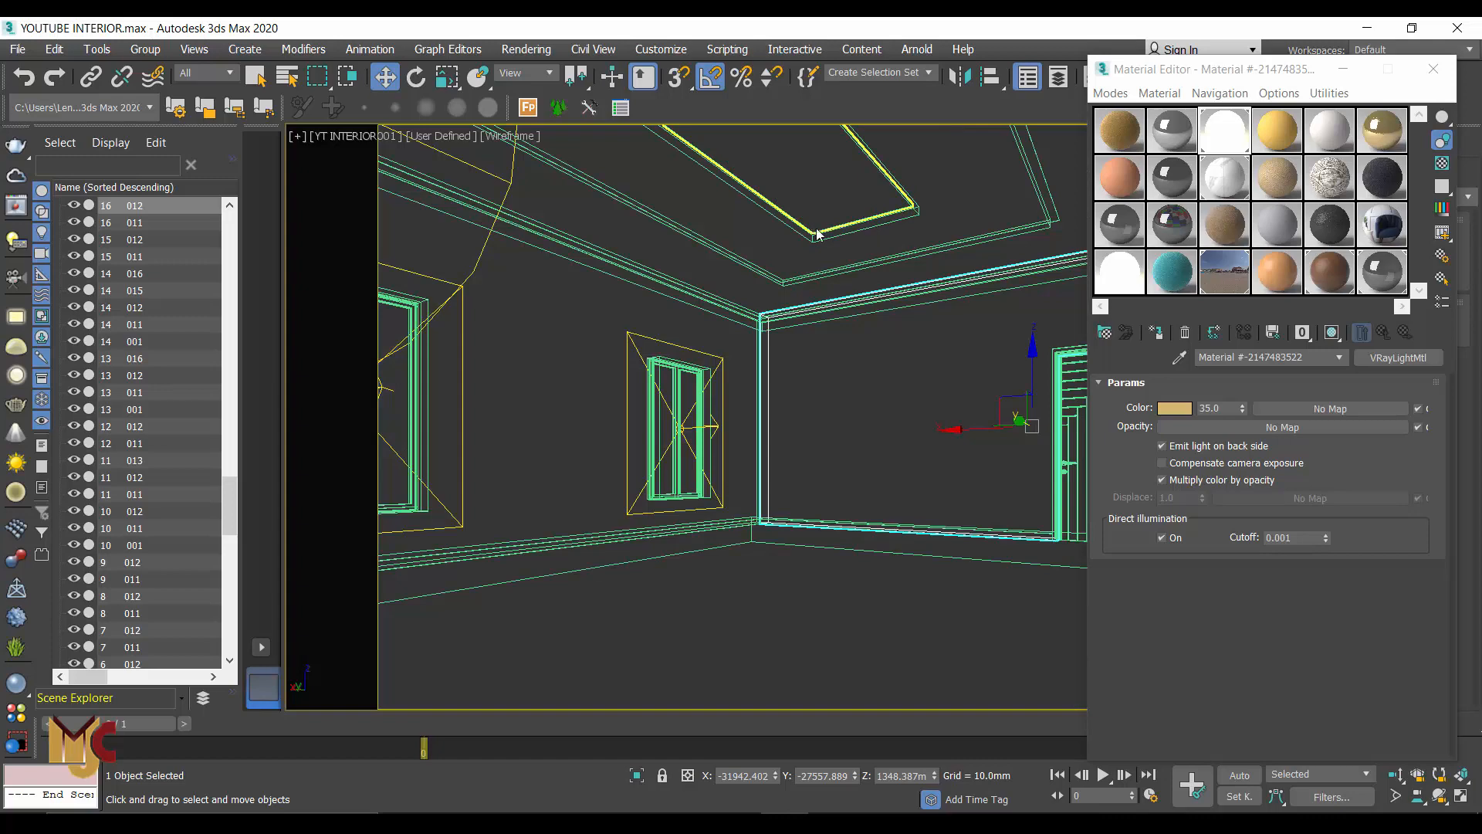
pyautogui.click(880, 218)
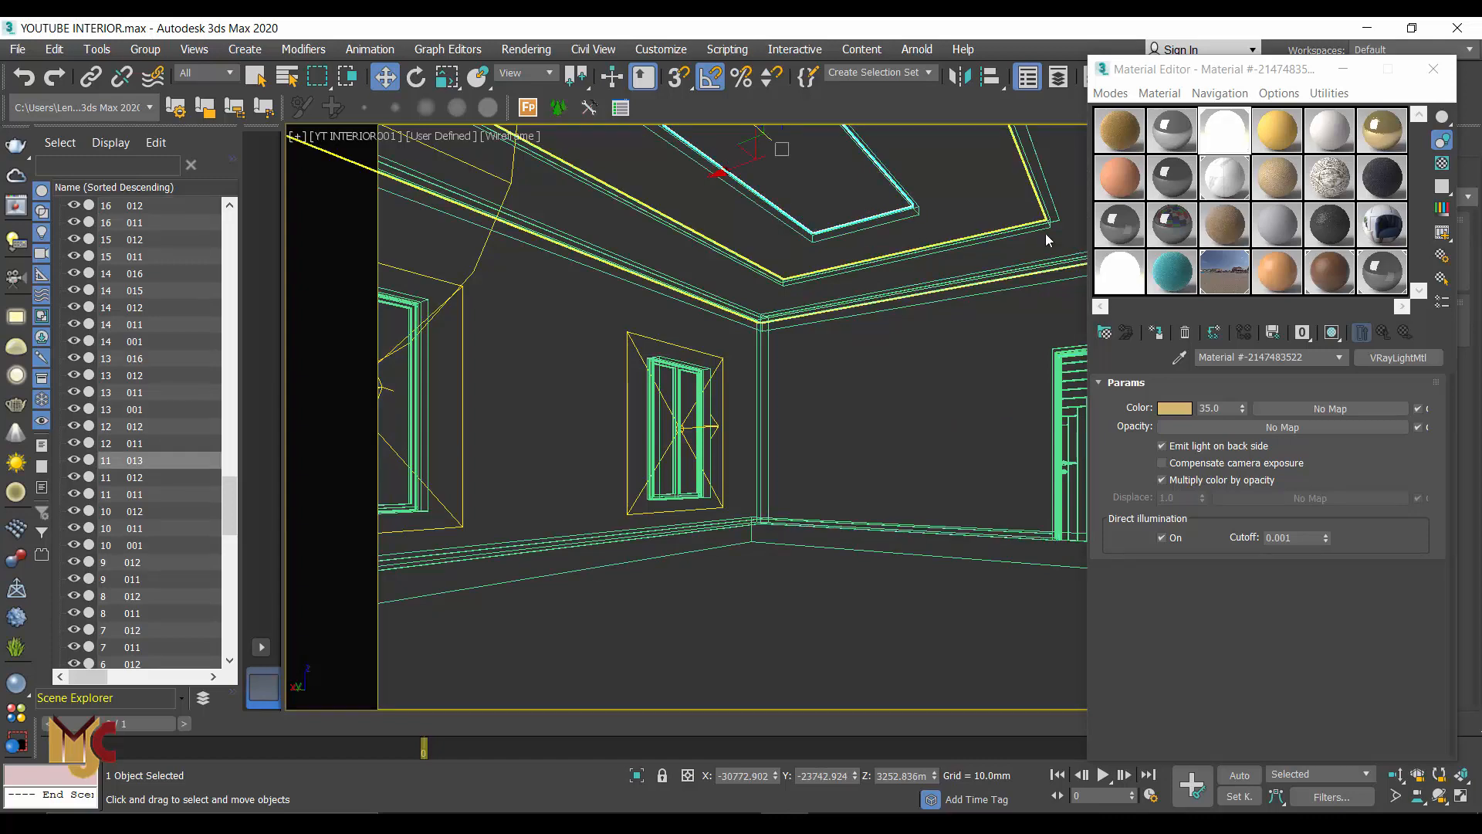
pyautogui.click(1061, 220)
pyautogui.press('F3')
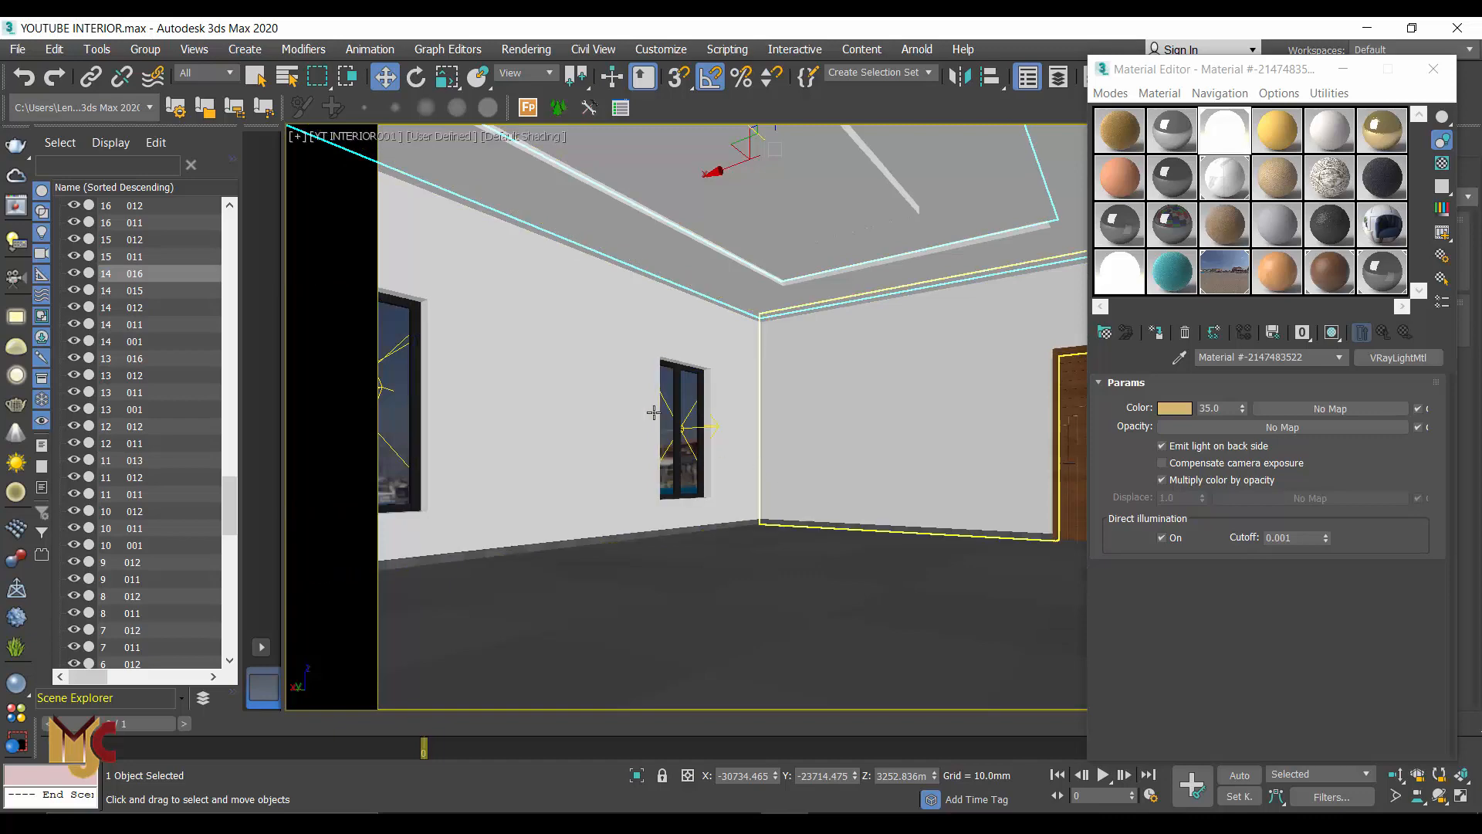
# Step: Close the material editor and render the YT INTERIOR001 camera view in the V-Ray Frame Buffer
pyautogui.click(1433, 68)
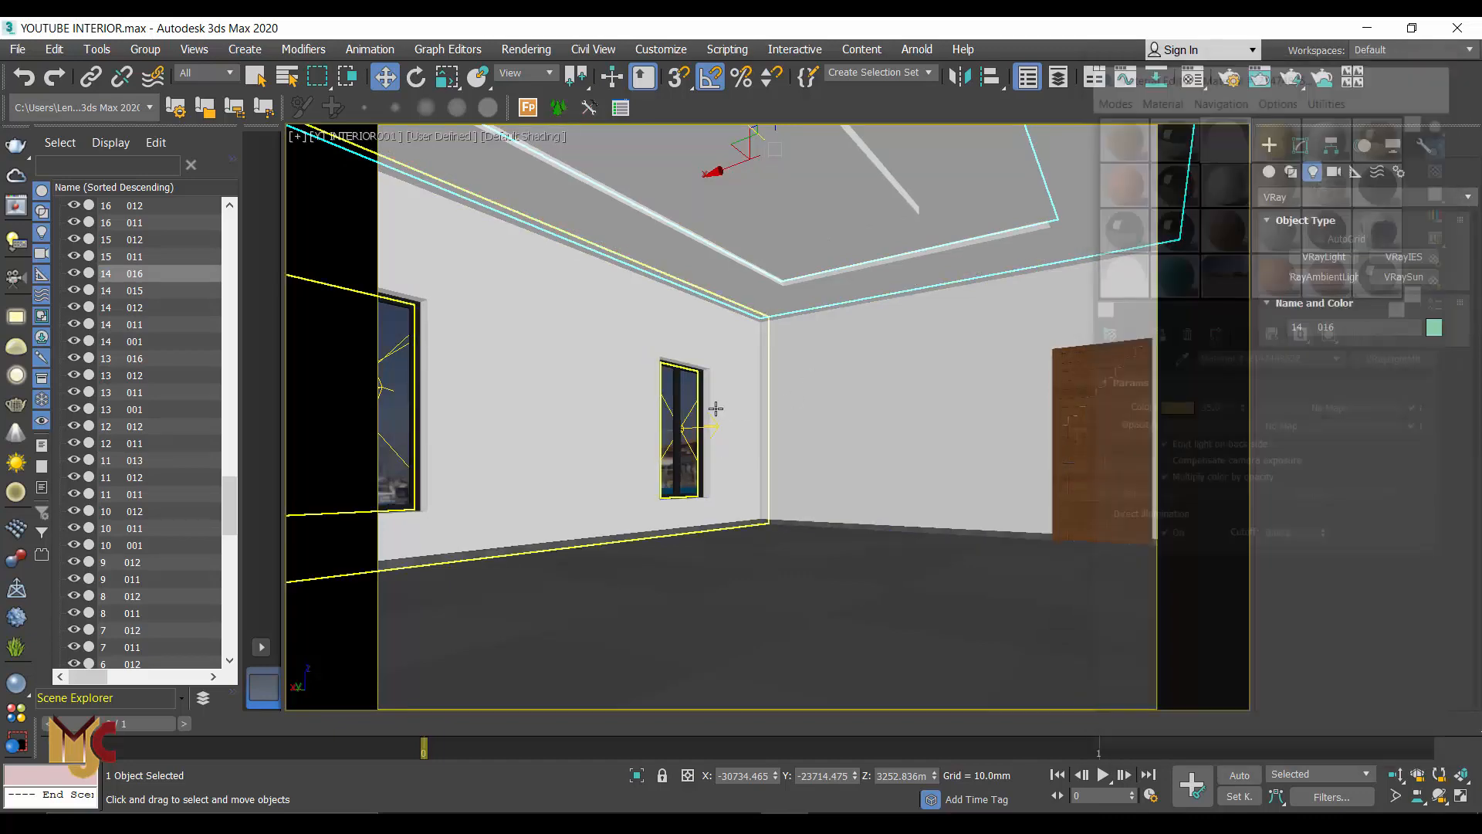
pyautogui.rightClick(708, 399)
pyautogui.click(756, 640)
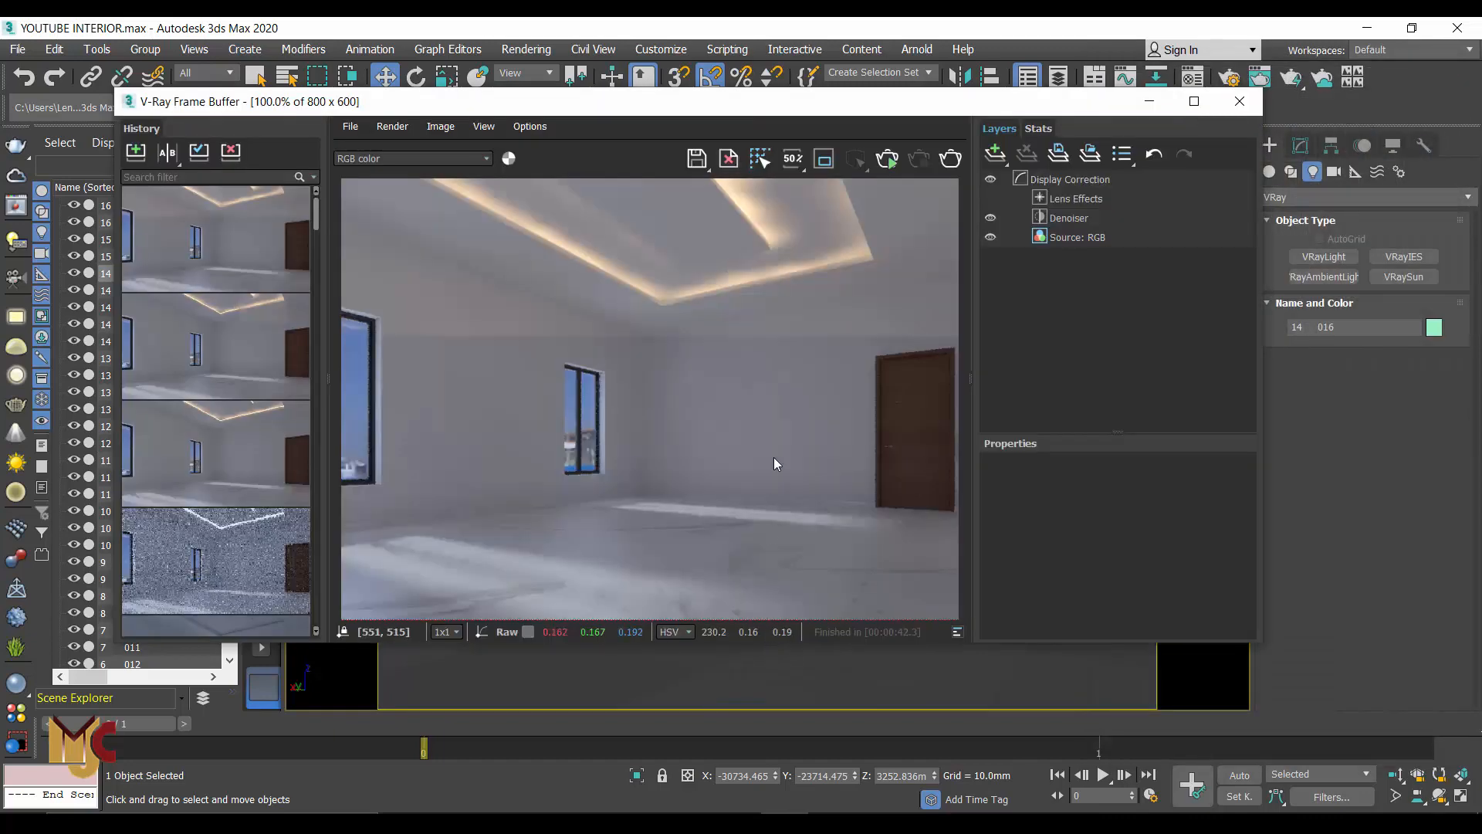
pyautogui.click(943, 168)
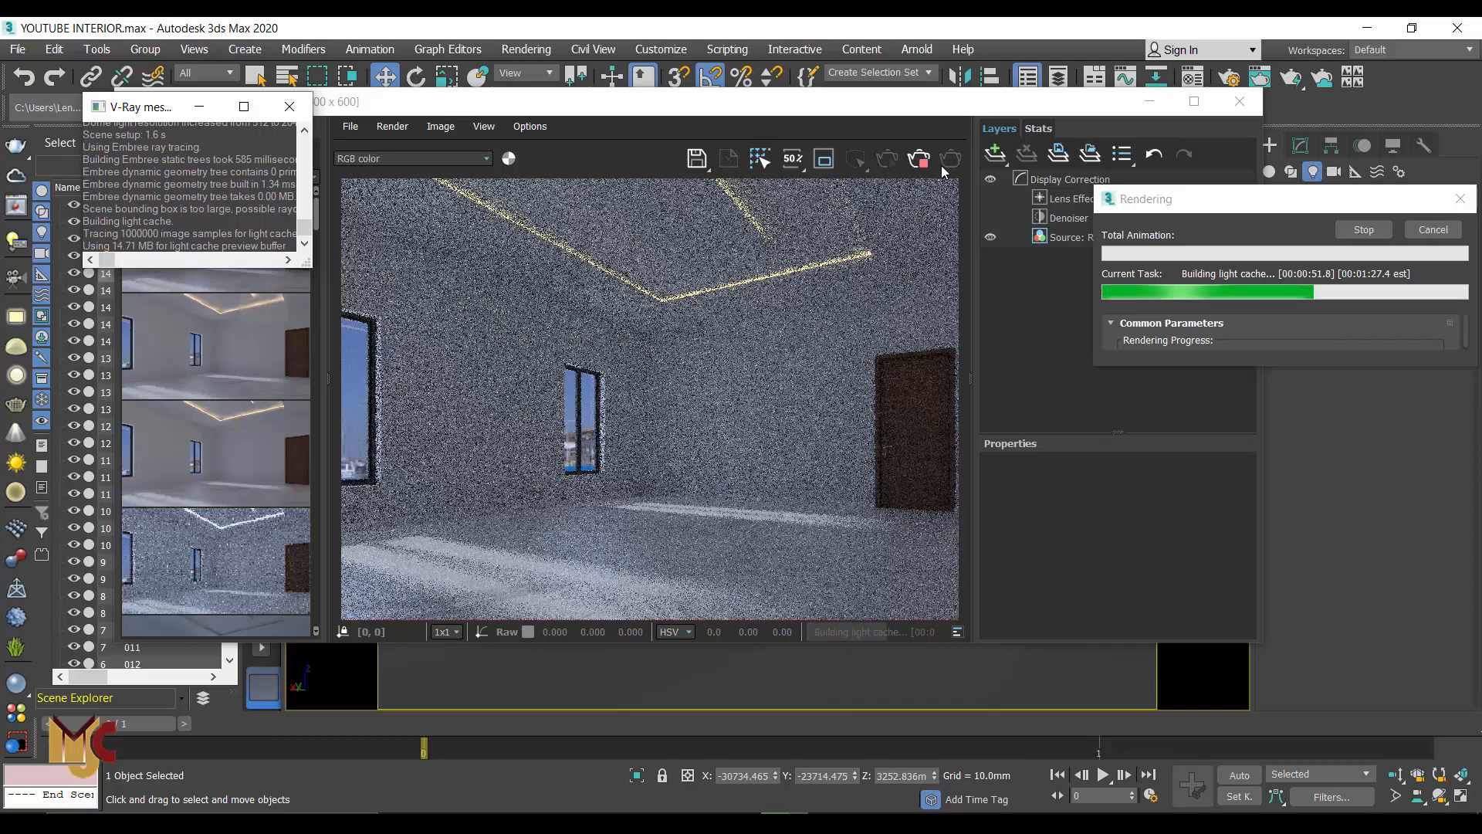
# Step: Examine the glowing ceiling cove edges and corners up close in the render in progress
pyautogui.scroll(5, 864, 257)
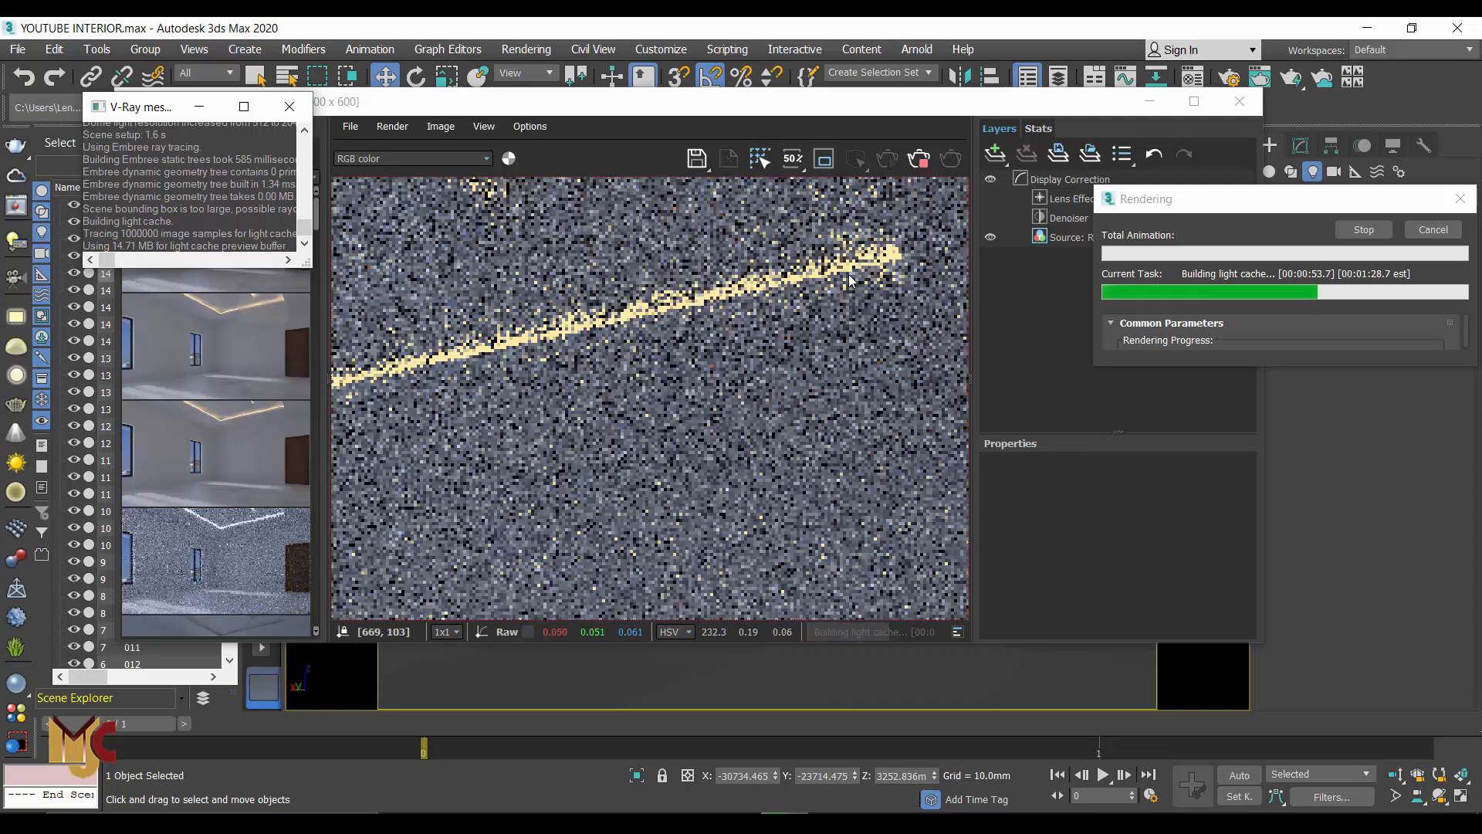
pyautogui.scroll(-2, 833, 283)
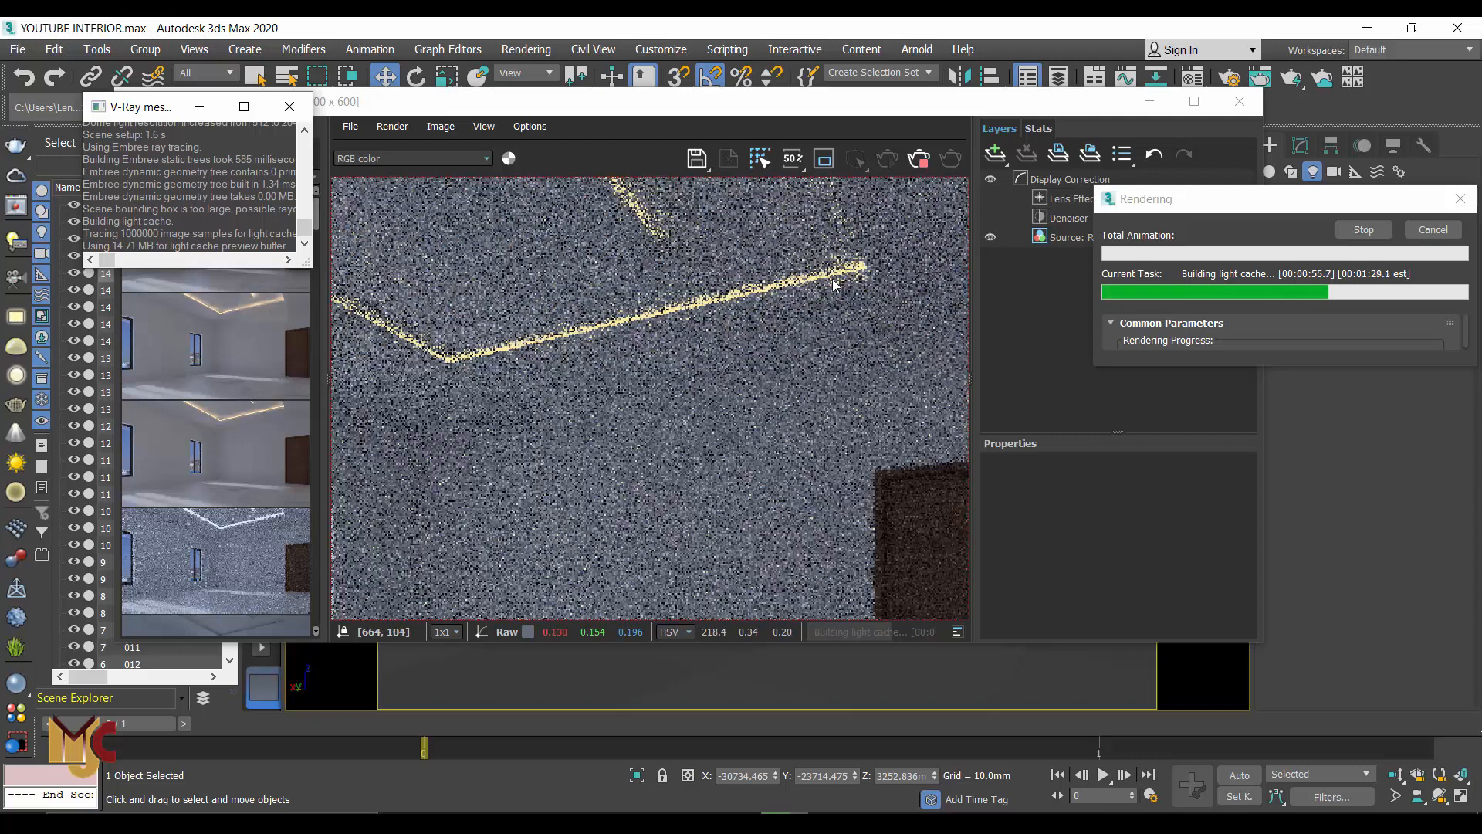
pyautogui.scroll(-3, 846, 276)
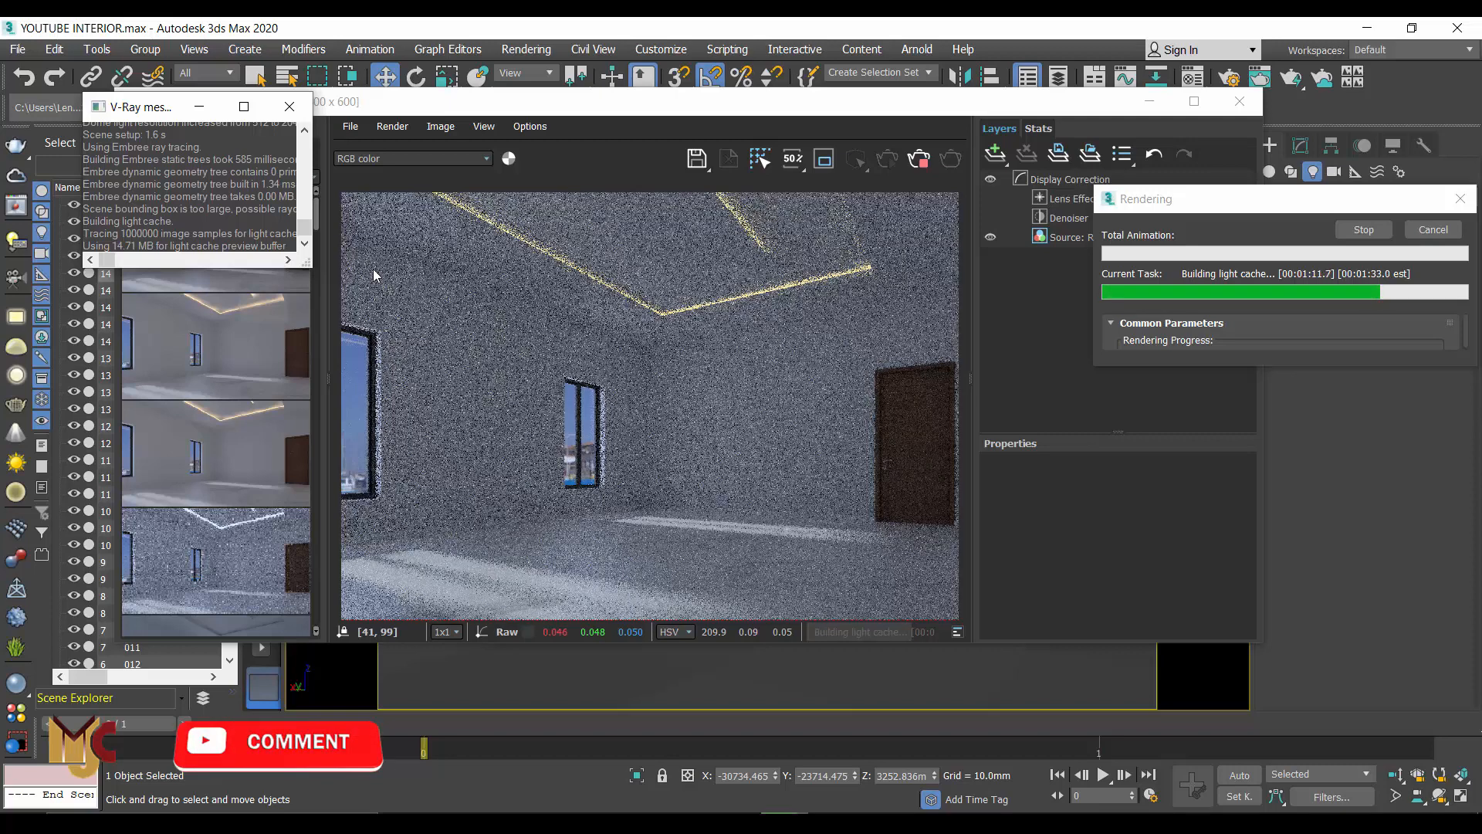
pyautogui.scroll(3, 859, 281)
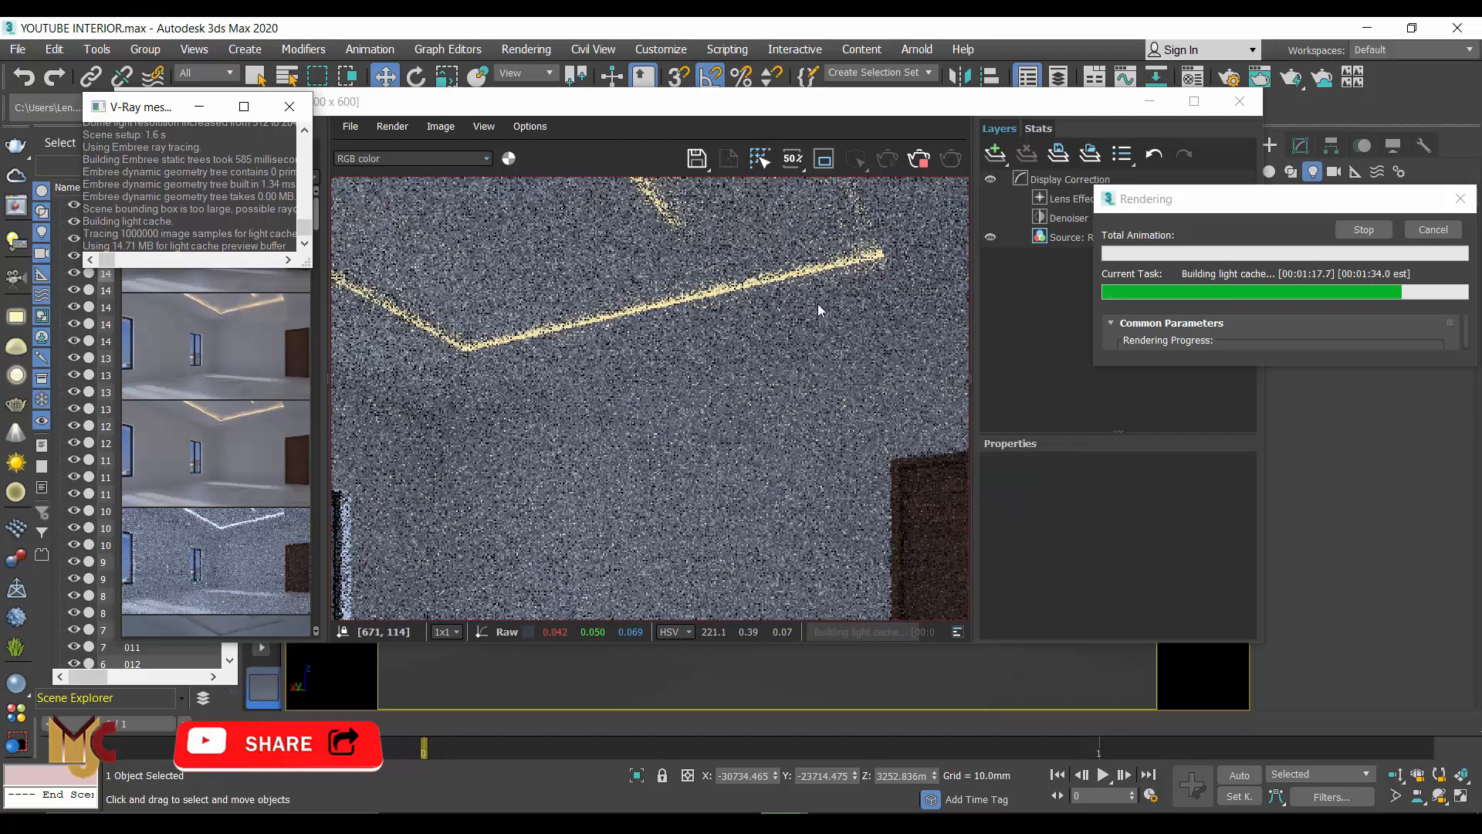
pyautogui.scroll(-3, 806, 309)
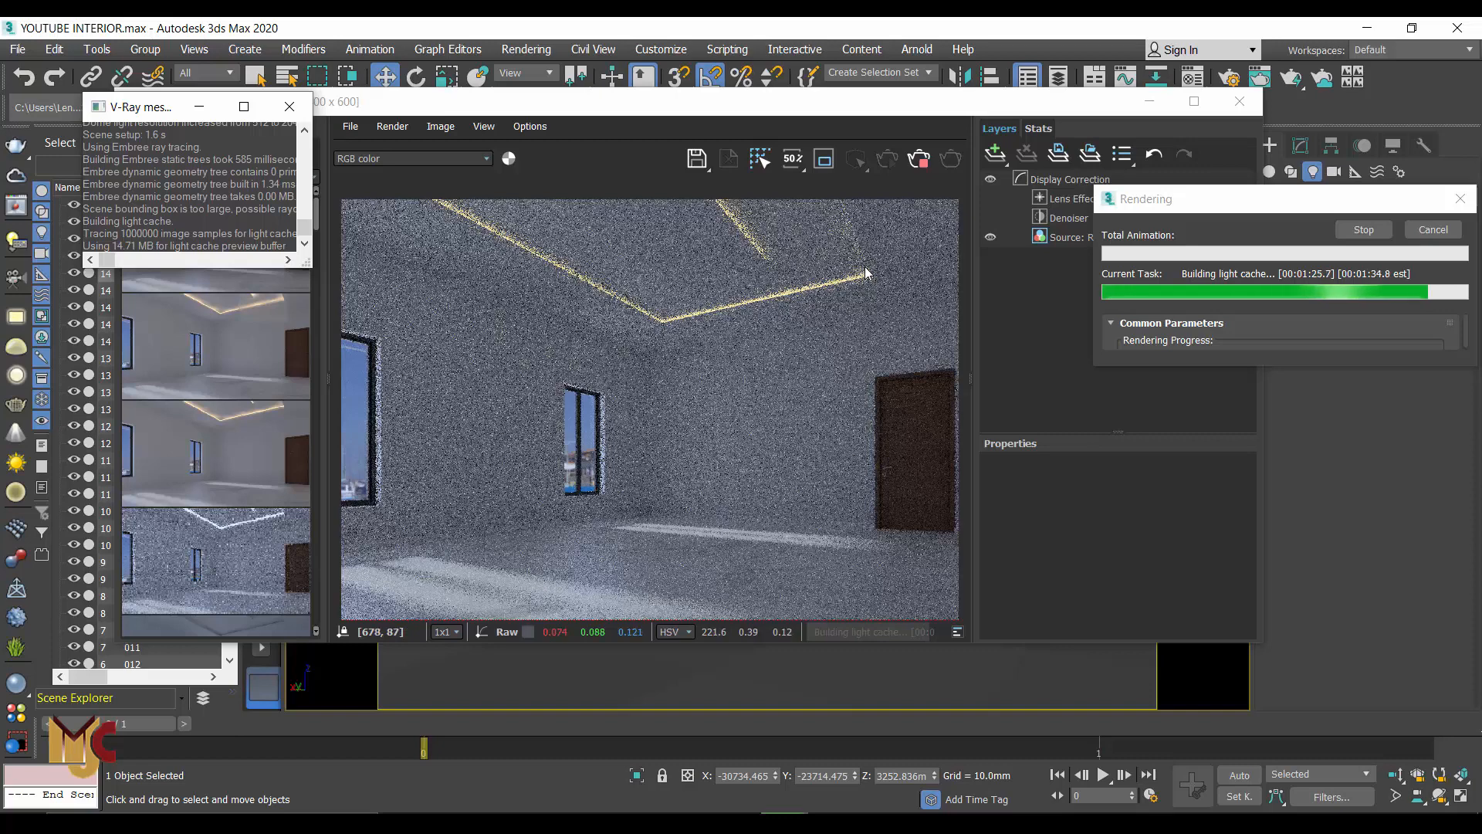
pyautogui.scroll(3, 868, 278)
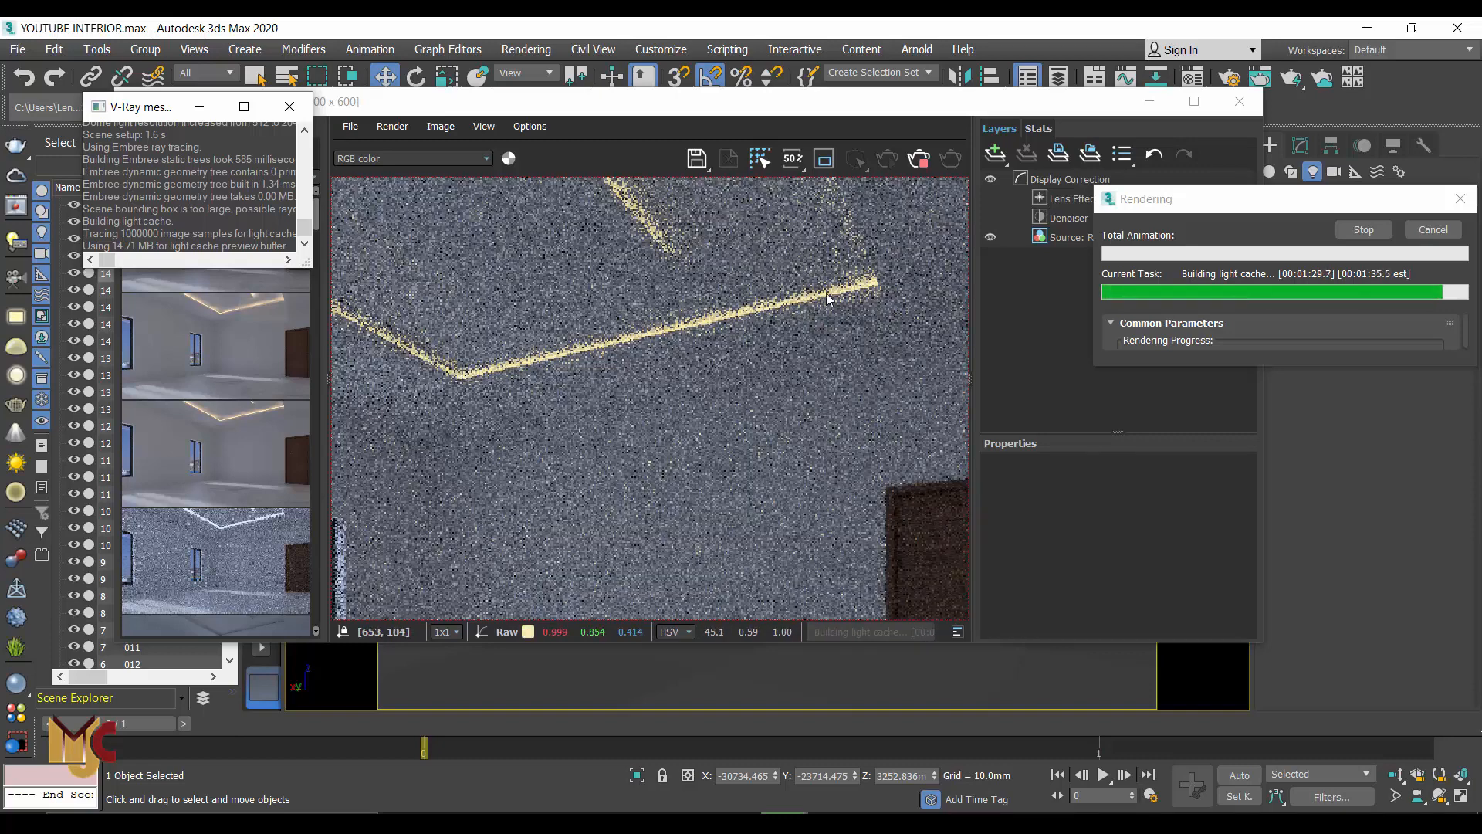
# Step: Show the whole render in the V-Ray Frame Buffer and close the V-Ray messages window once rendering ends
pyautogui.scroll(-3, 827, 295)
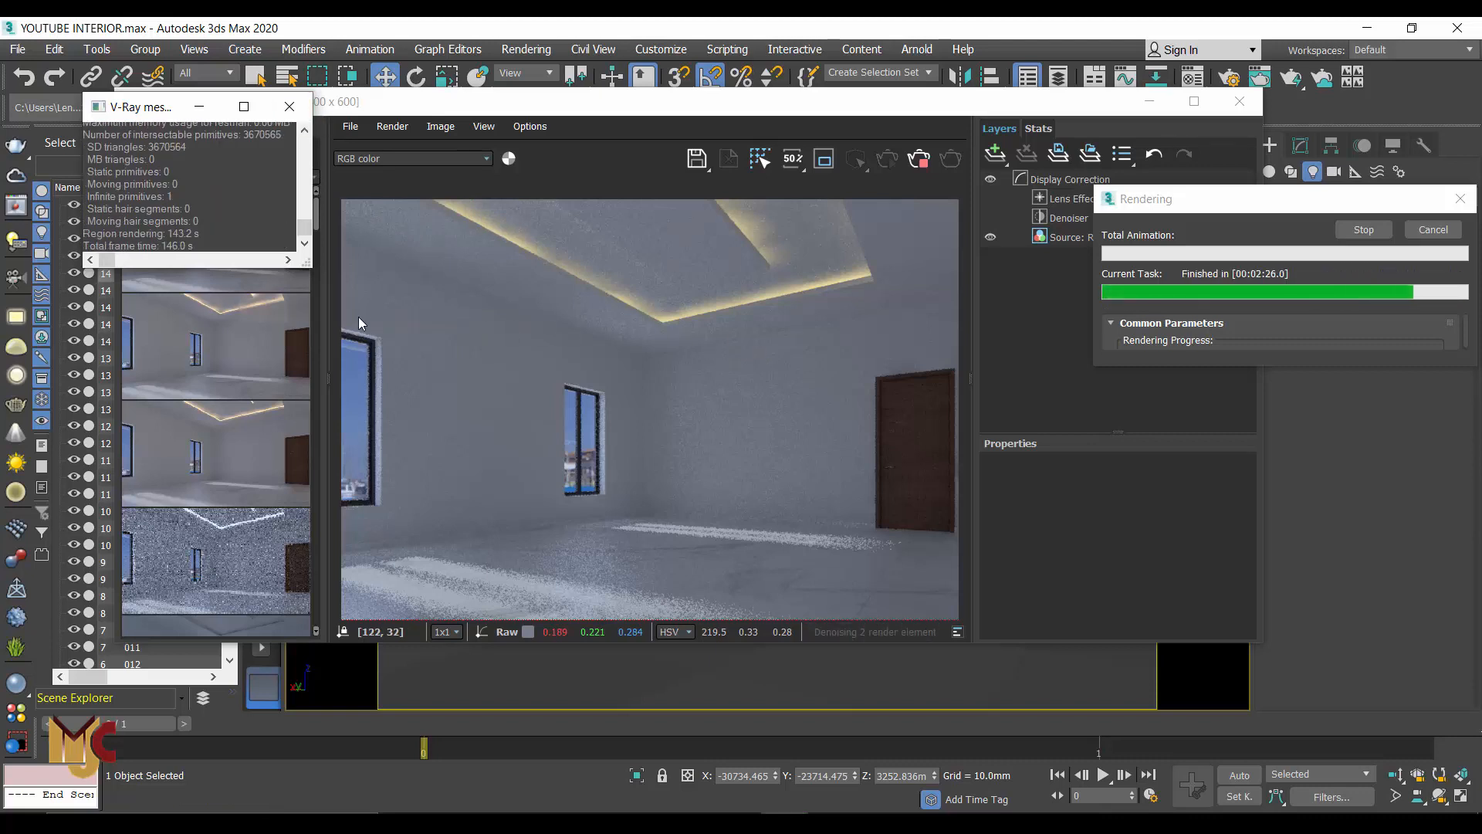
pyautogui.click(289, 107)
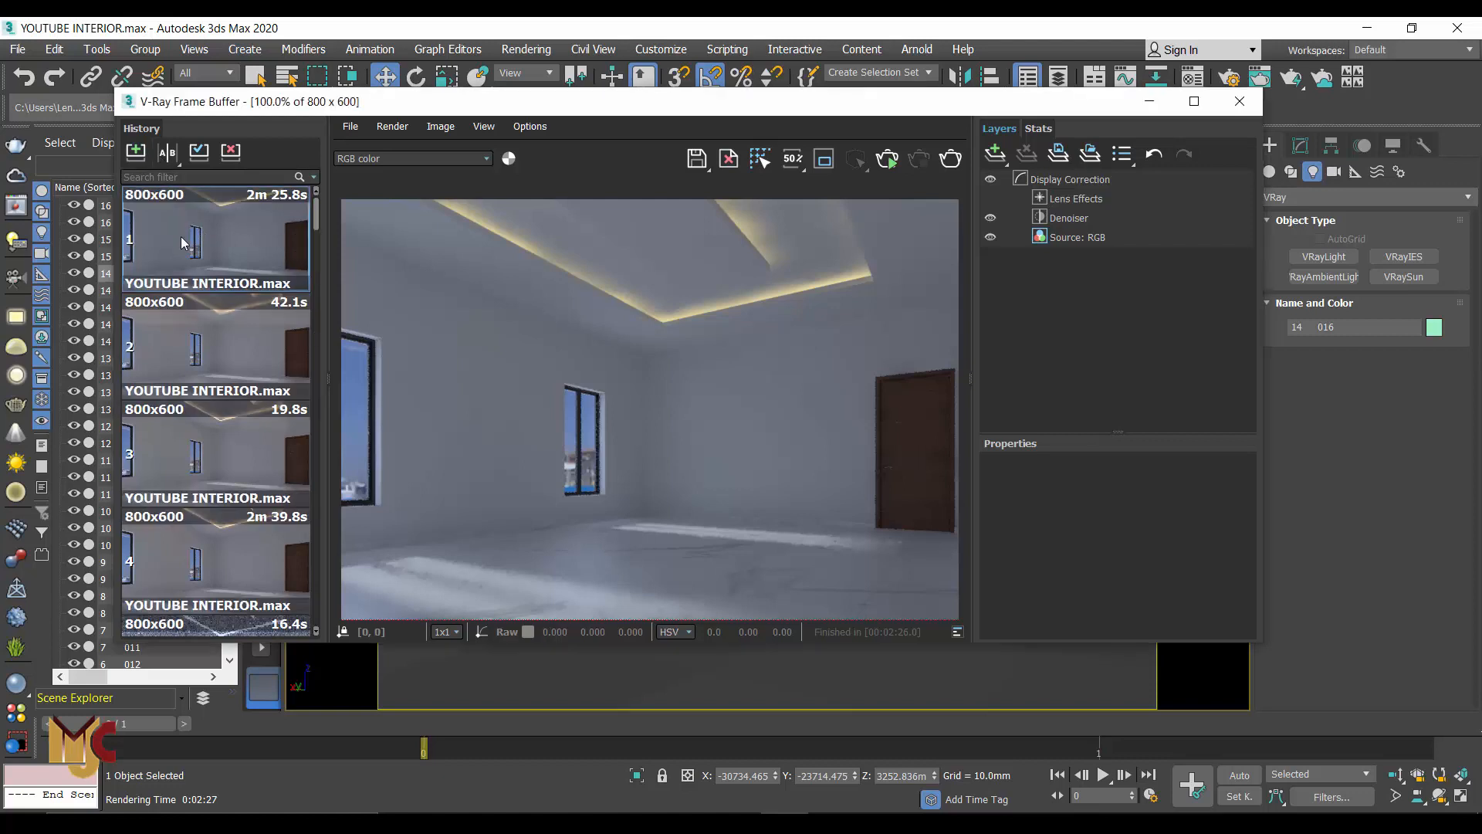
pyautogui.click(167, 152)
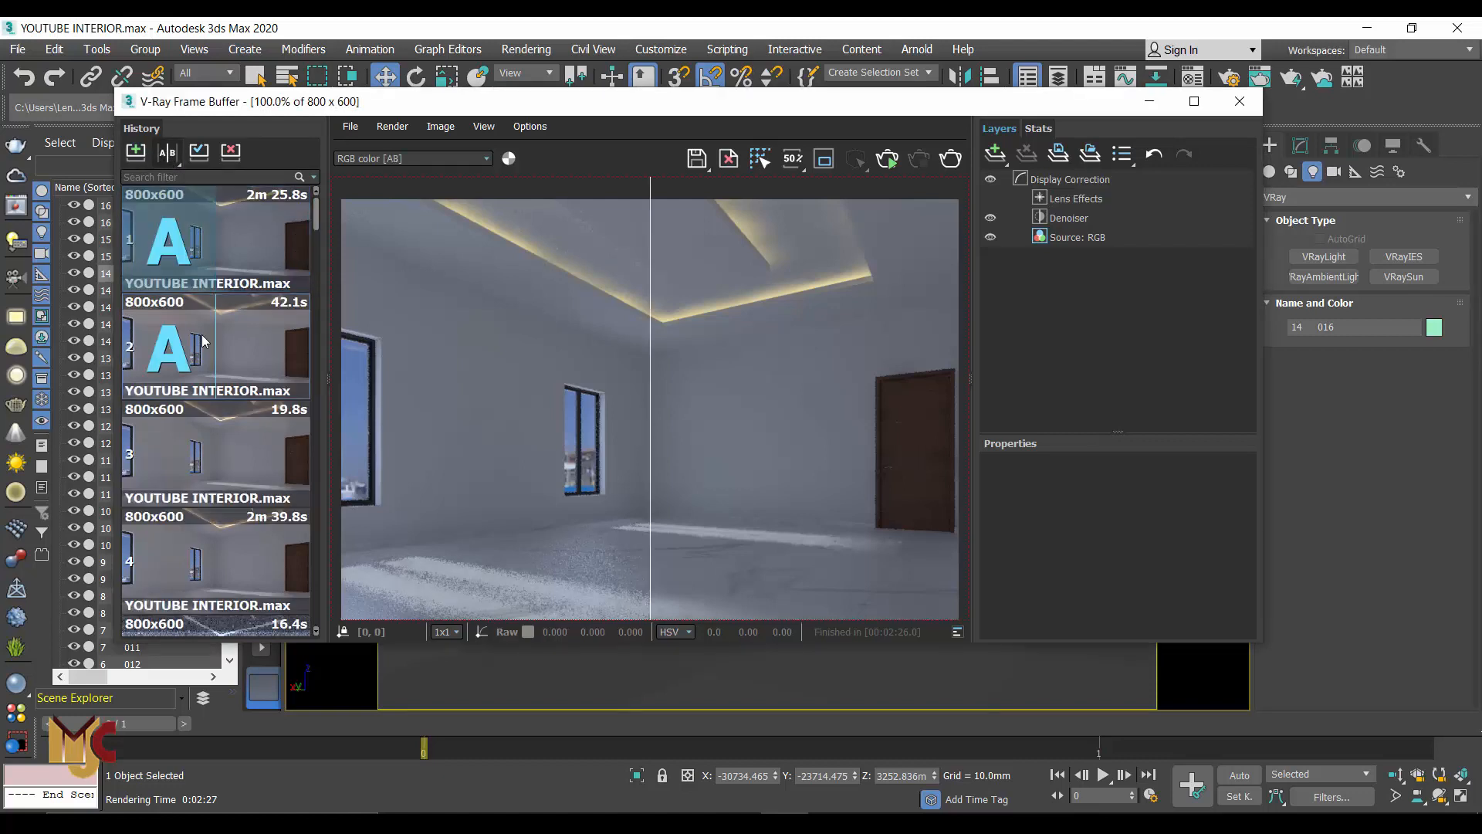
pyautogui.click(205, 303)
pyautogui.click(205, 301)
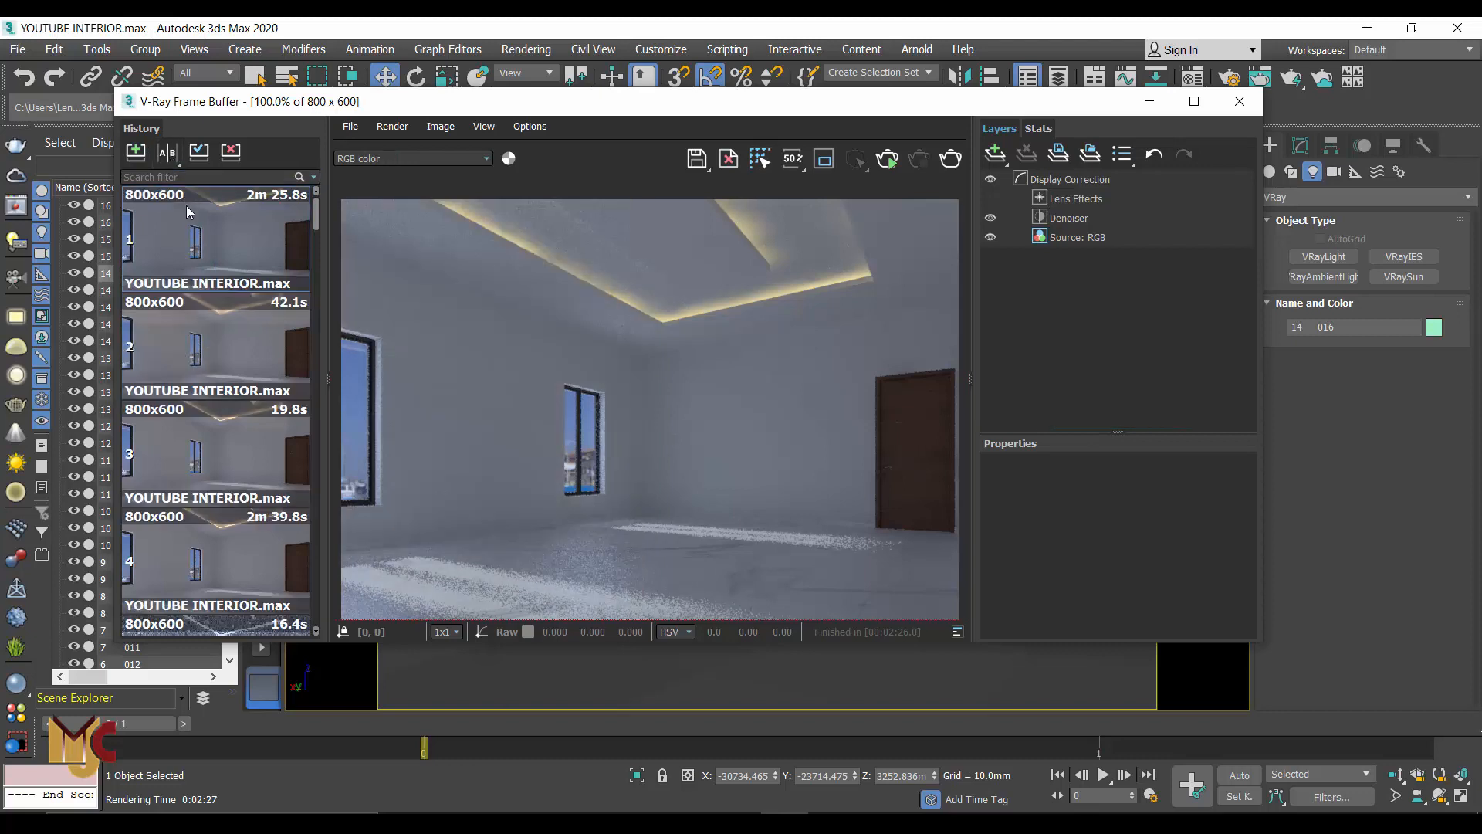
# Step: Set up an A/B comparison in the V-Ray Frame Buffer with the newest render as A and the previous history render as B
pyautogui.click(173, 156)
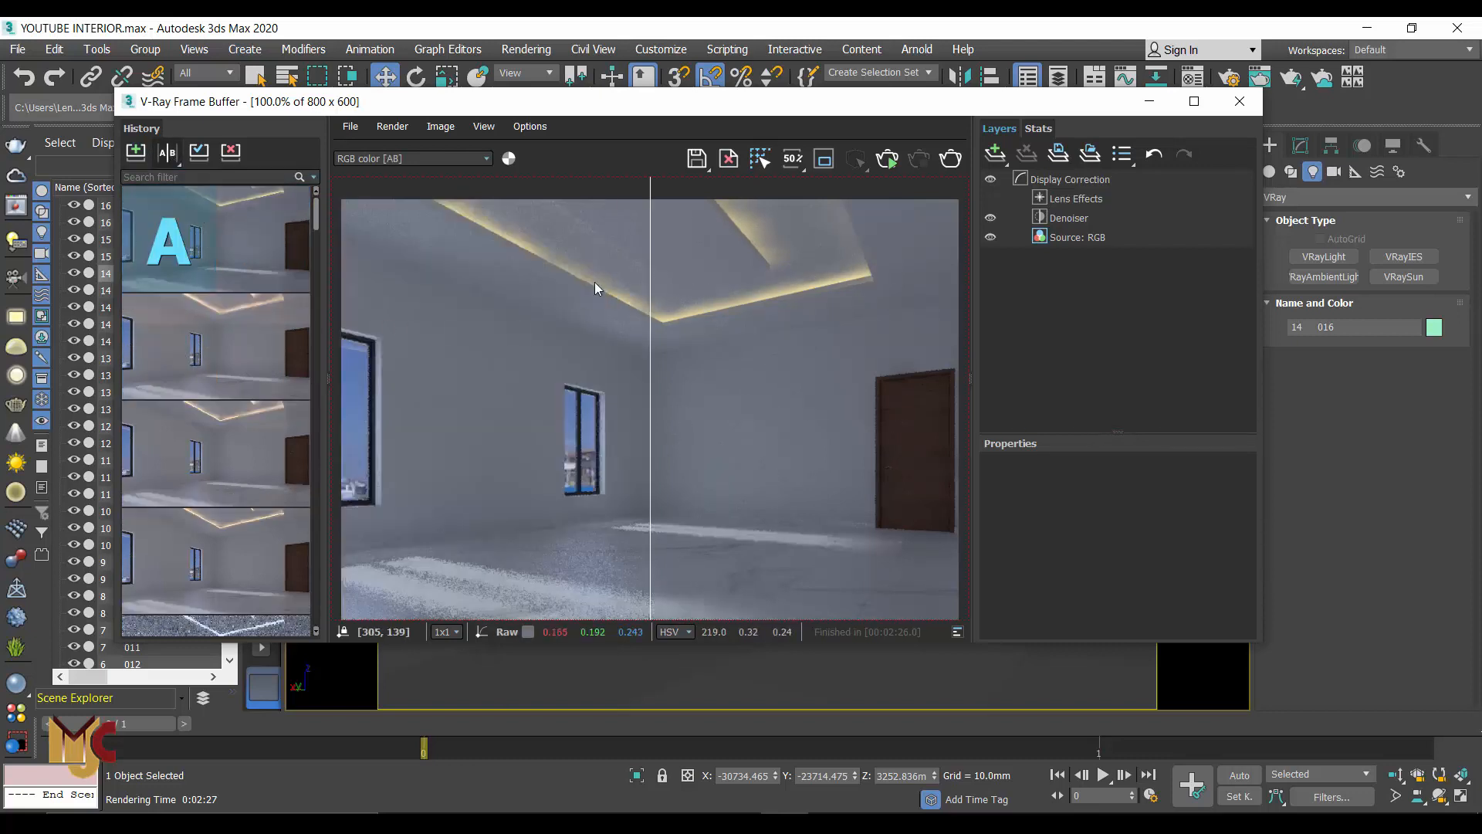
pyautogui.moveTo(647, 240)
pyautogui.mouseDown()
pyautogui.moveTo(587, 240)
pyautogui.moveTo(622, 240)
pyautogui.mouseUp()
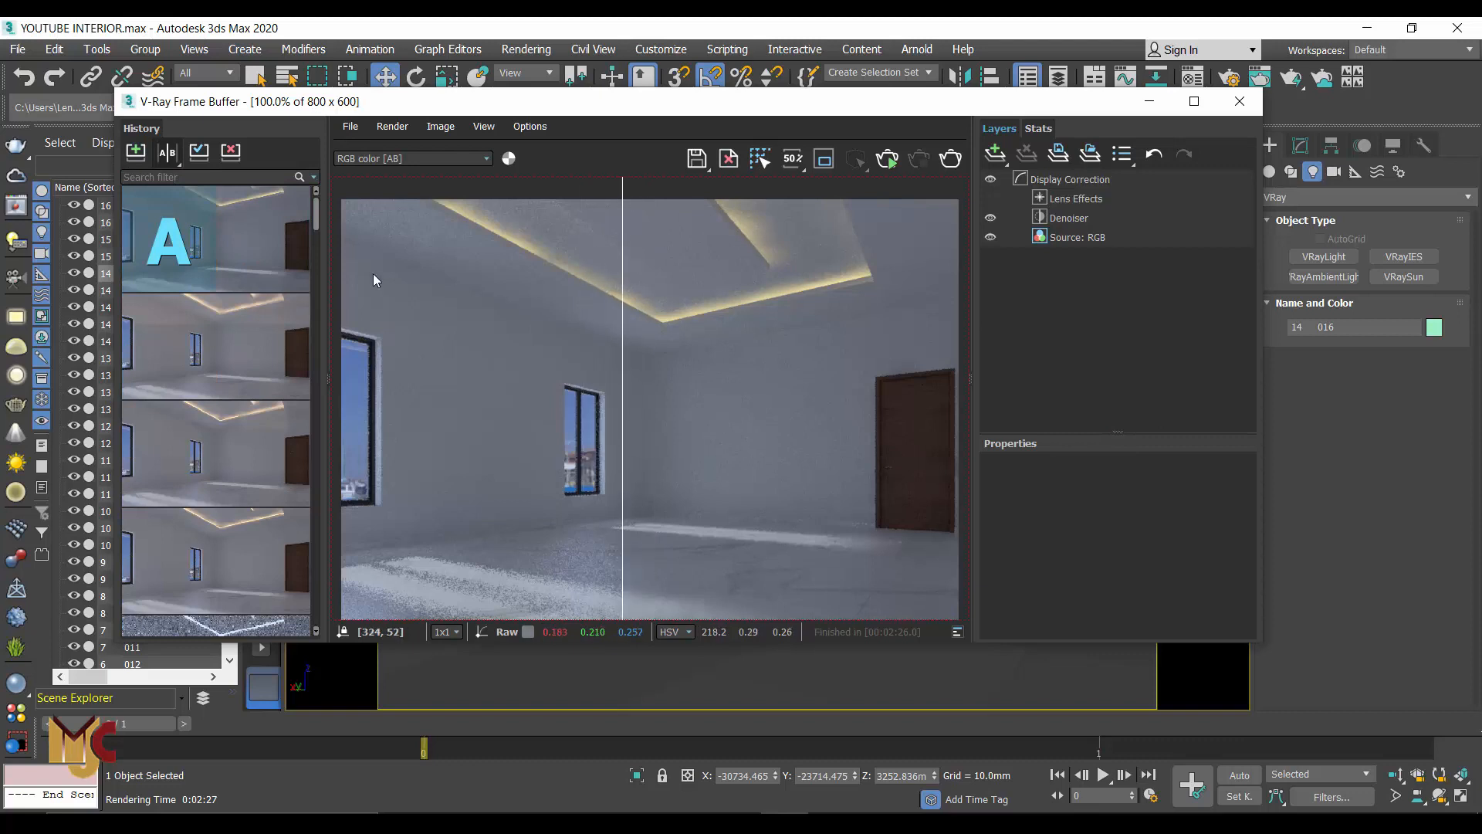
pyautogui.click(243, 322)
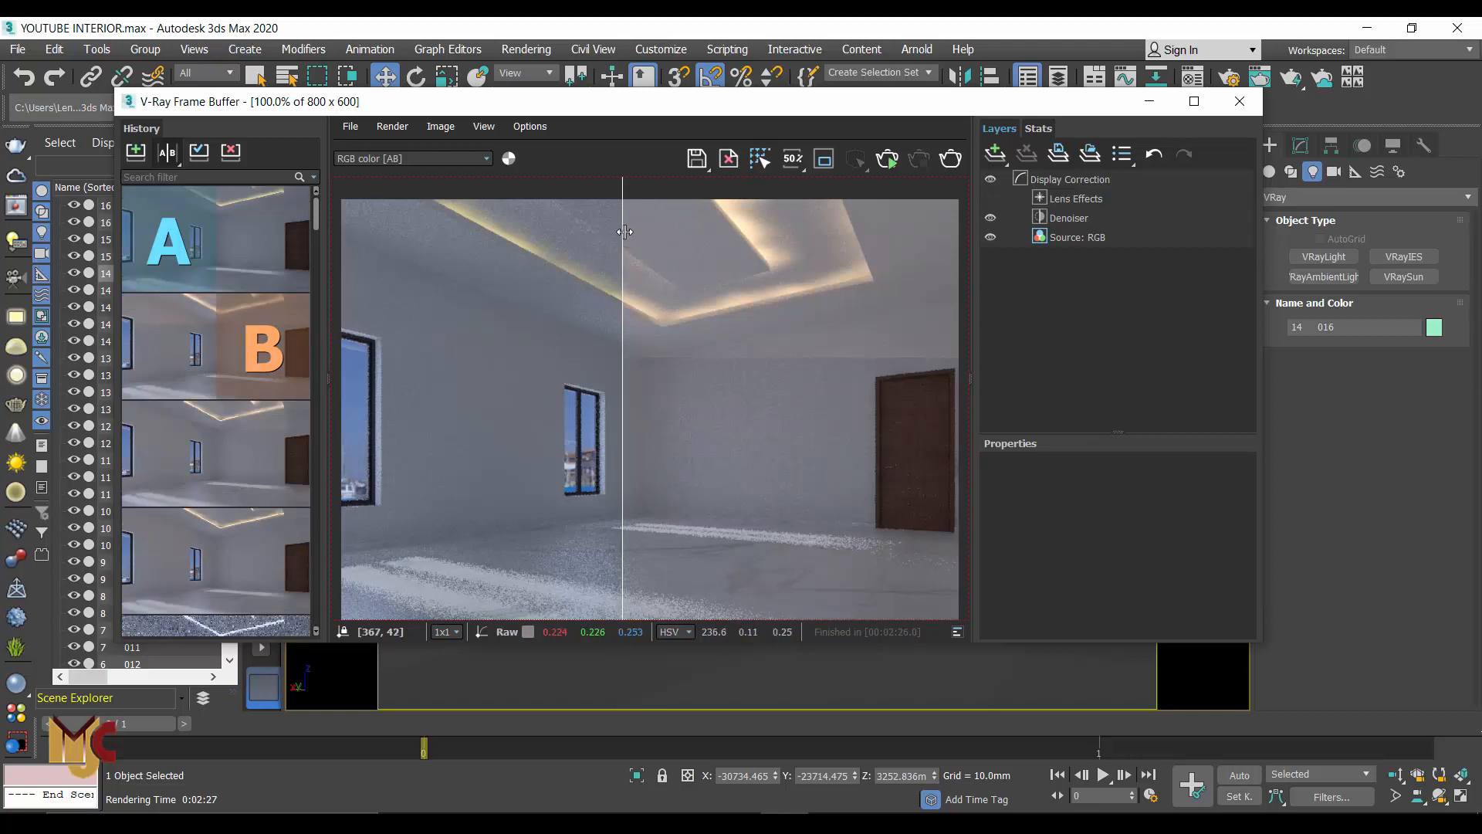
# Step: Compare the ceiling cove glow in renders A and B by sweeping the divider back and forth across the image
pyautogui.moveTo(625, 232); pyautogui.dragTo(954, 267)
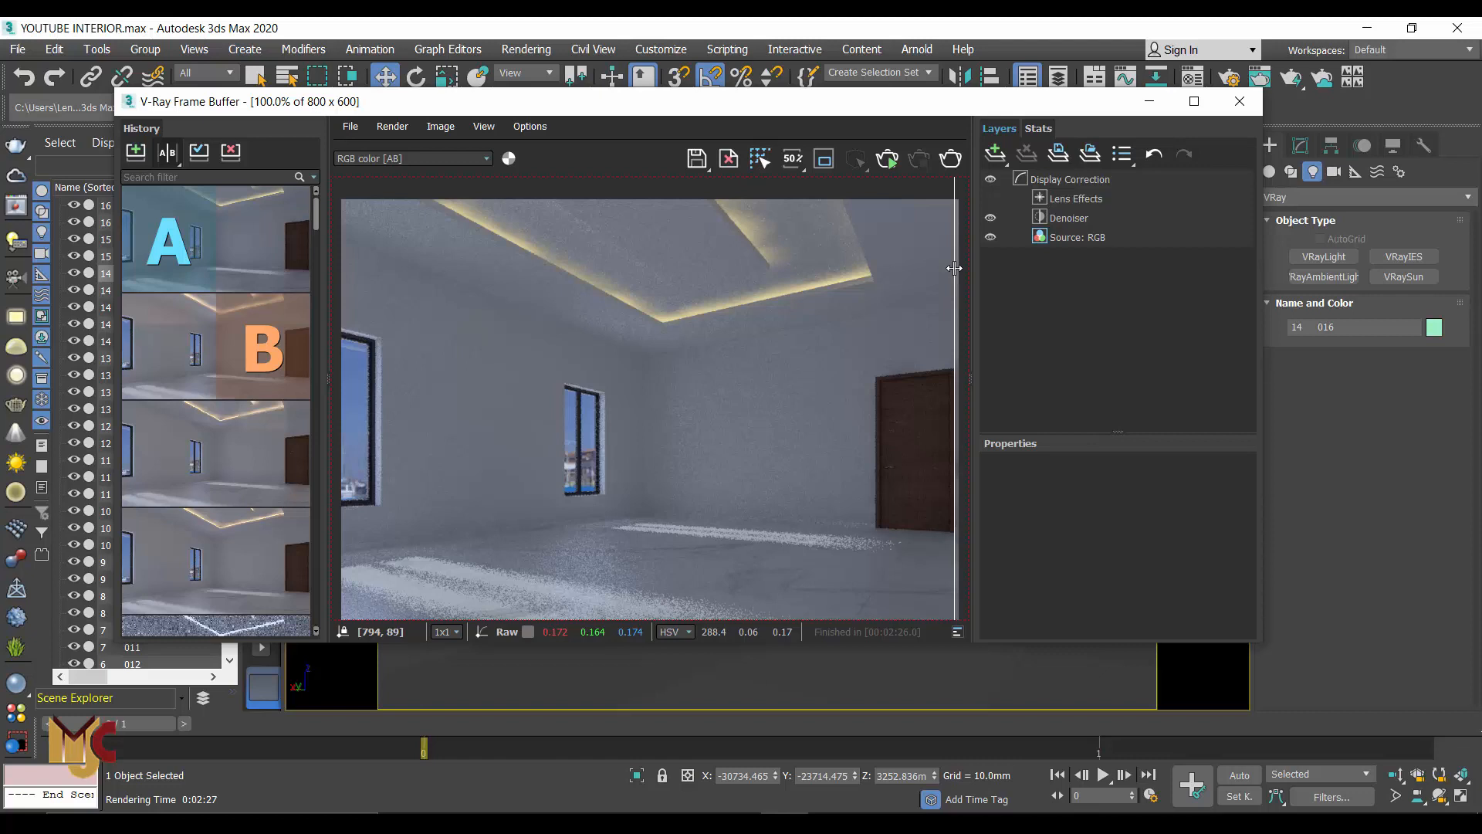
pyautogui.moveTo(954, 268); pyautogui.dragTo(376, 258)
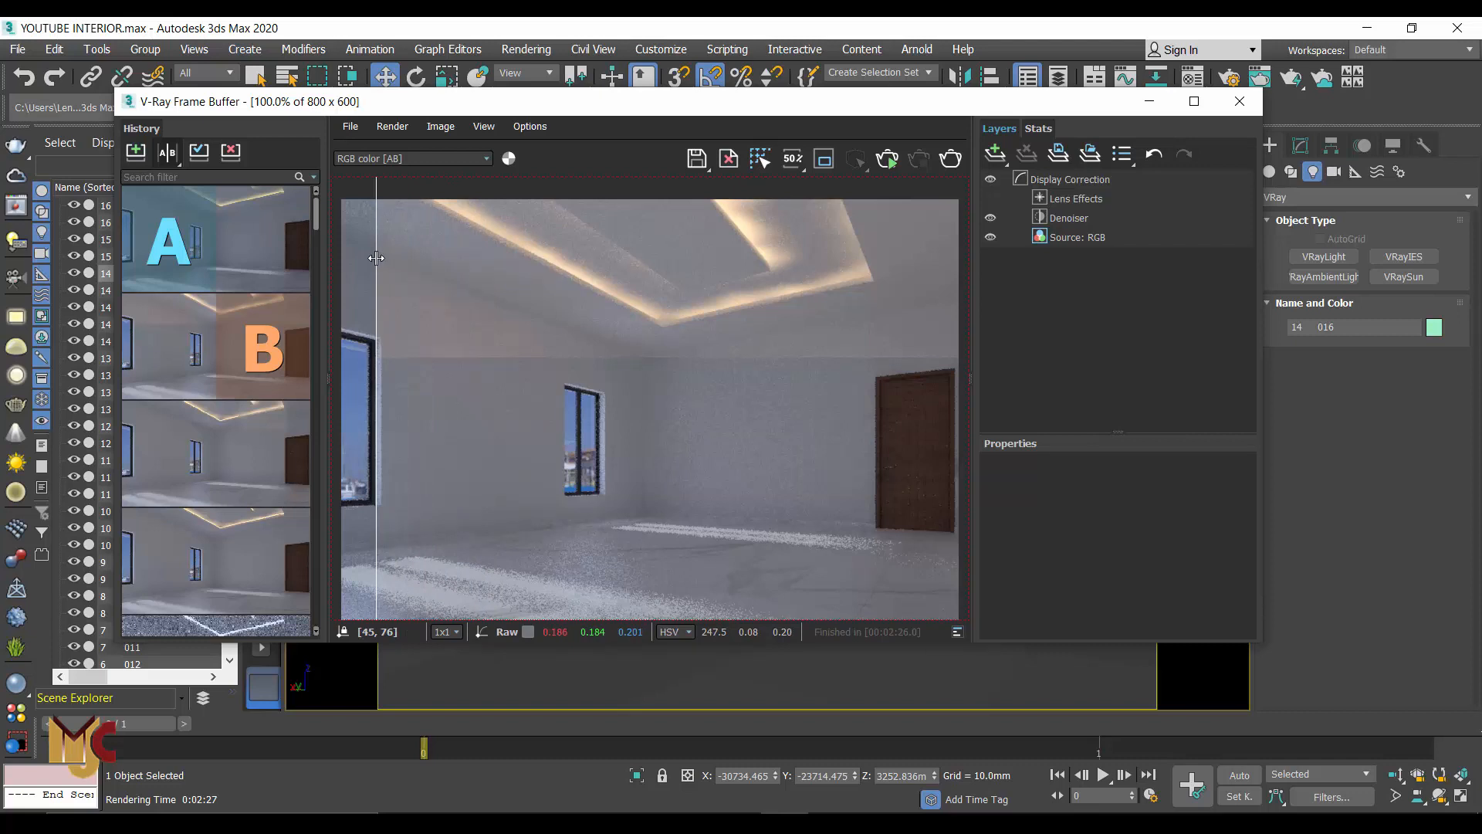
pyautogui.moveTo(376, 258); pyautogui.dragTo(370, 254)
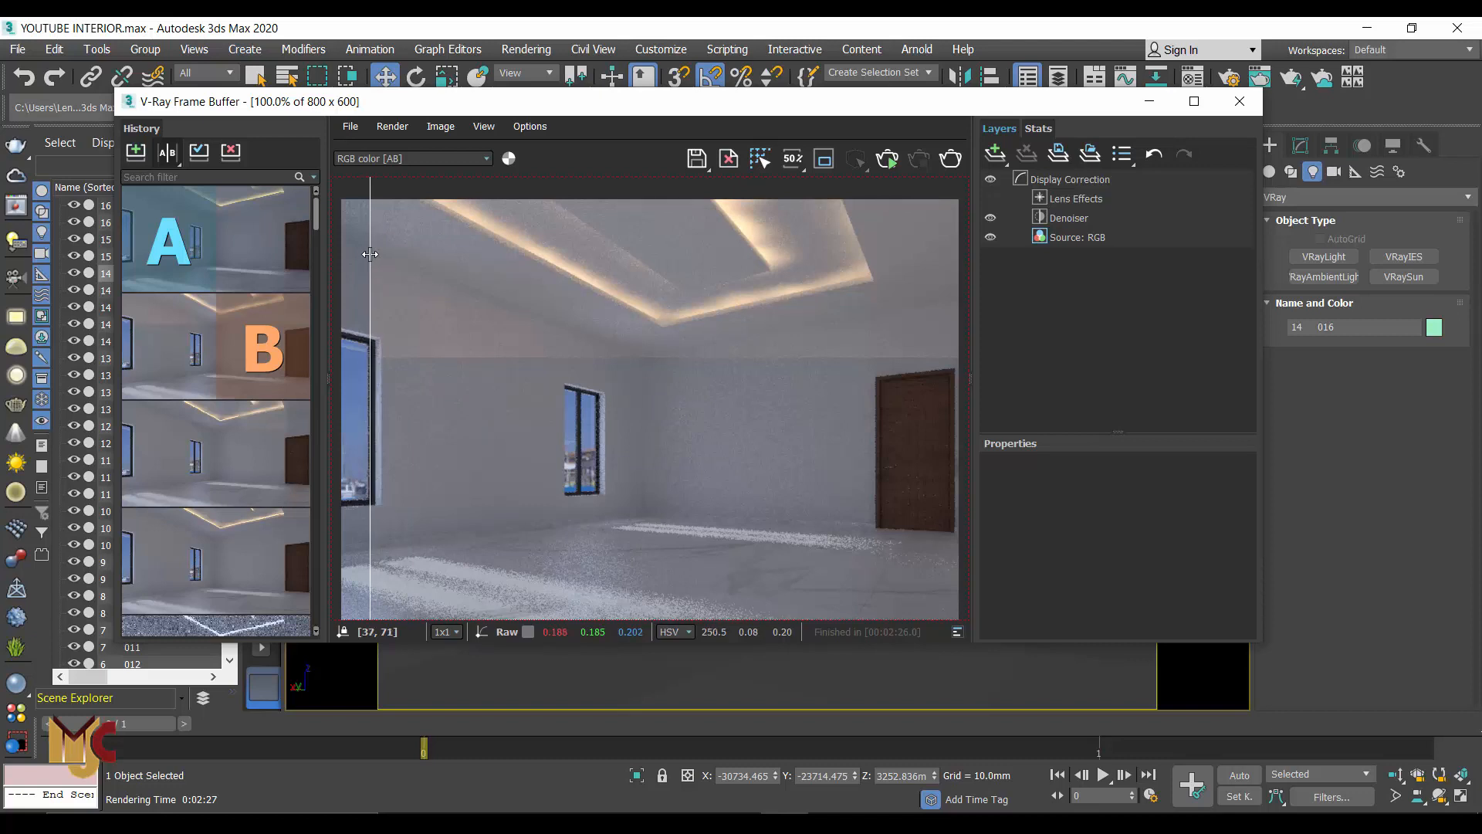
pyautogui.moveTo(370, 254)
pyautogui.mouseDown()
pyautogui.moveTo(417, 267)
pyautogui.moveTo(381, 278)
pyautogui.mouseUp()
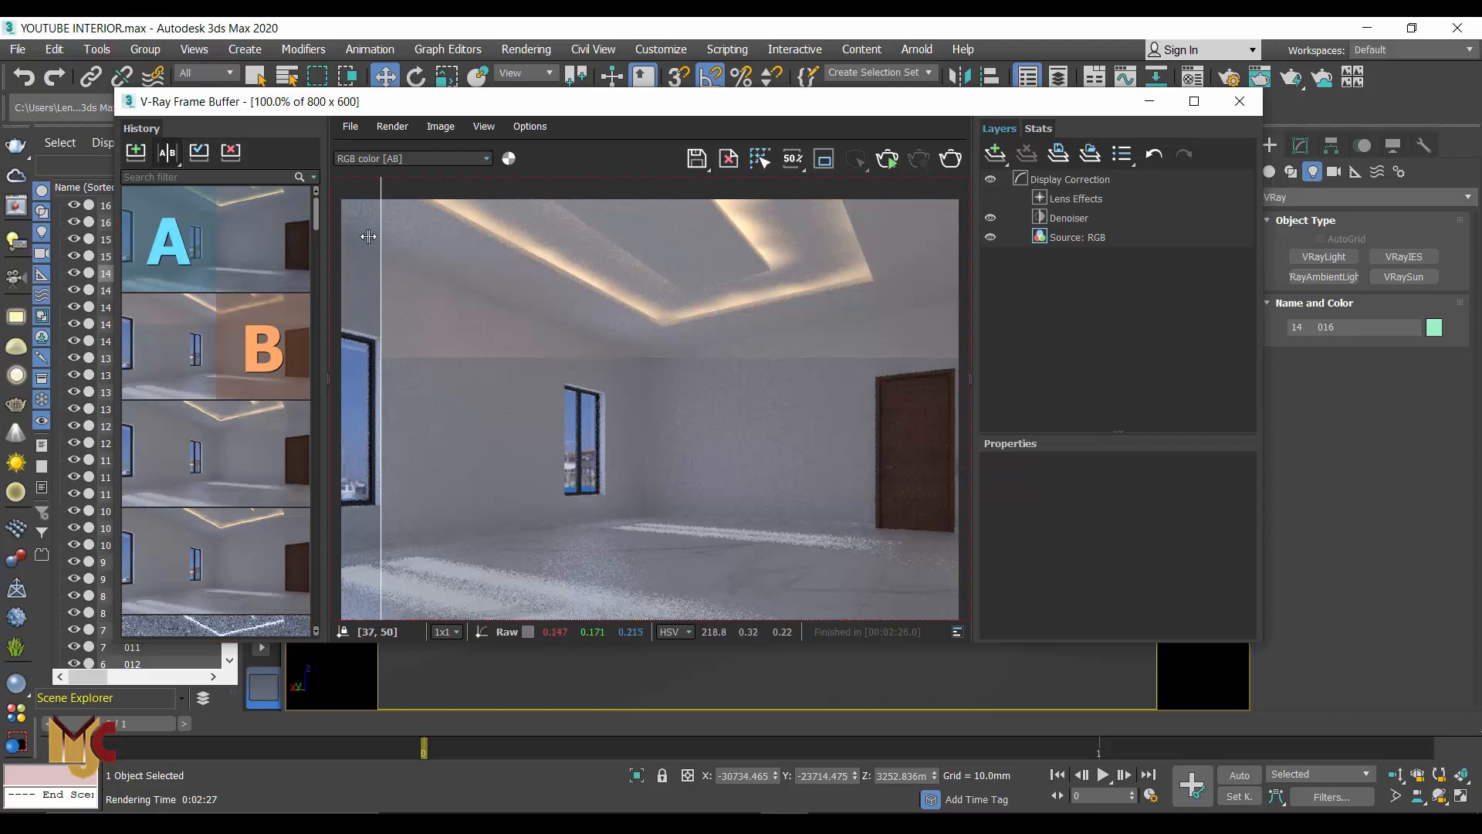
pyautogui.moveTo(380, 236); pyautogui.dragTo(926, 251)
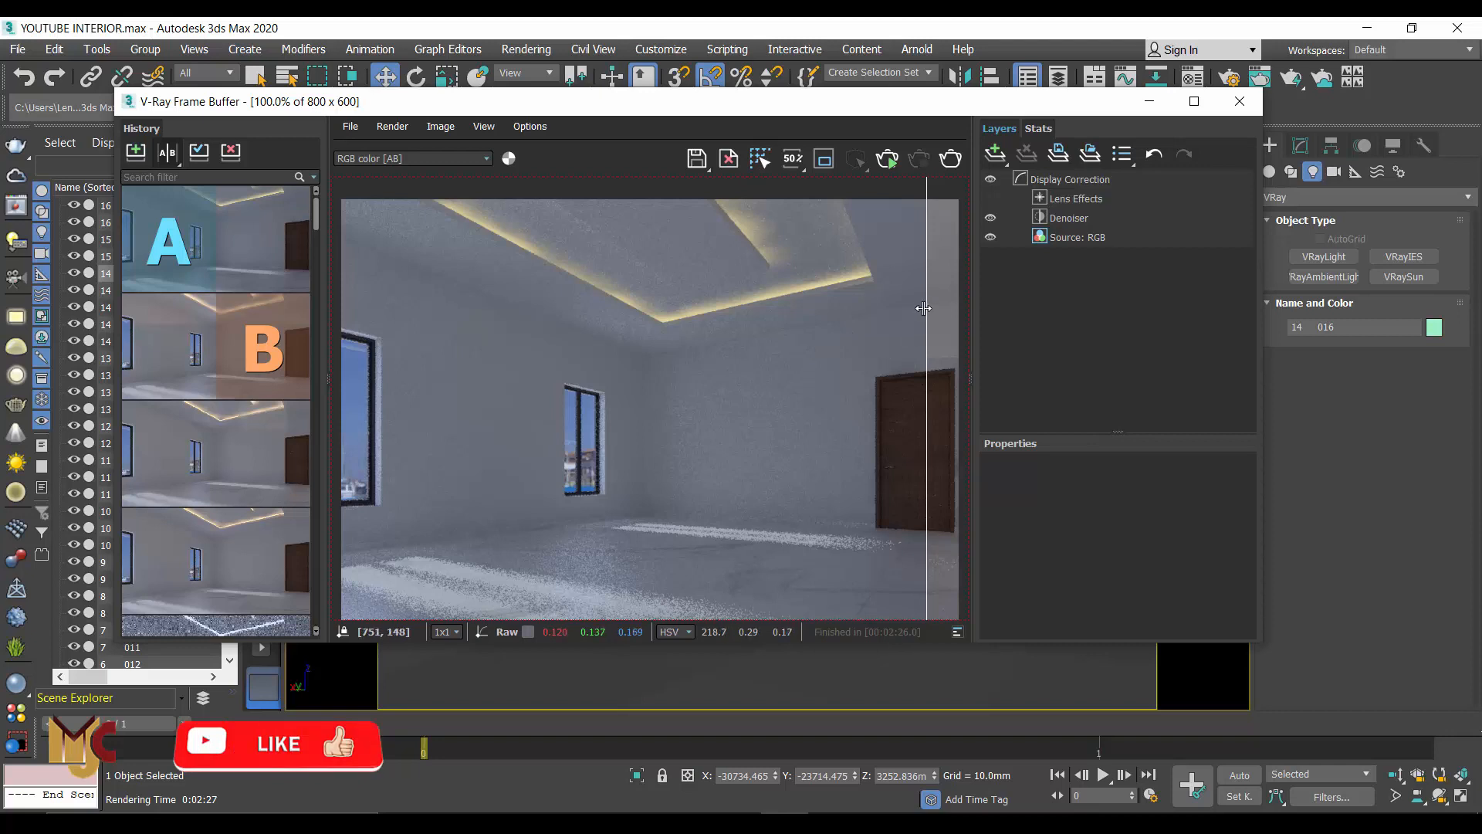
pyautogui.moveTo(925, 307); pyautogui.dragTo(690, 335)
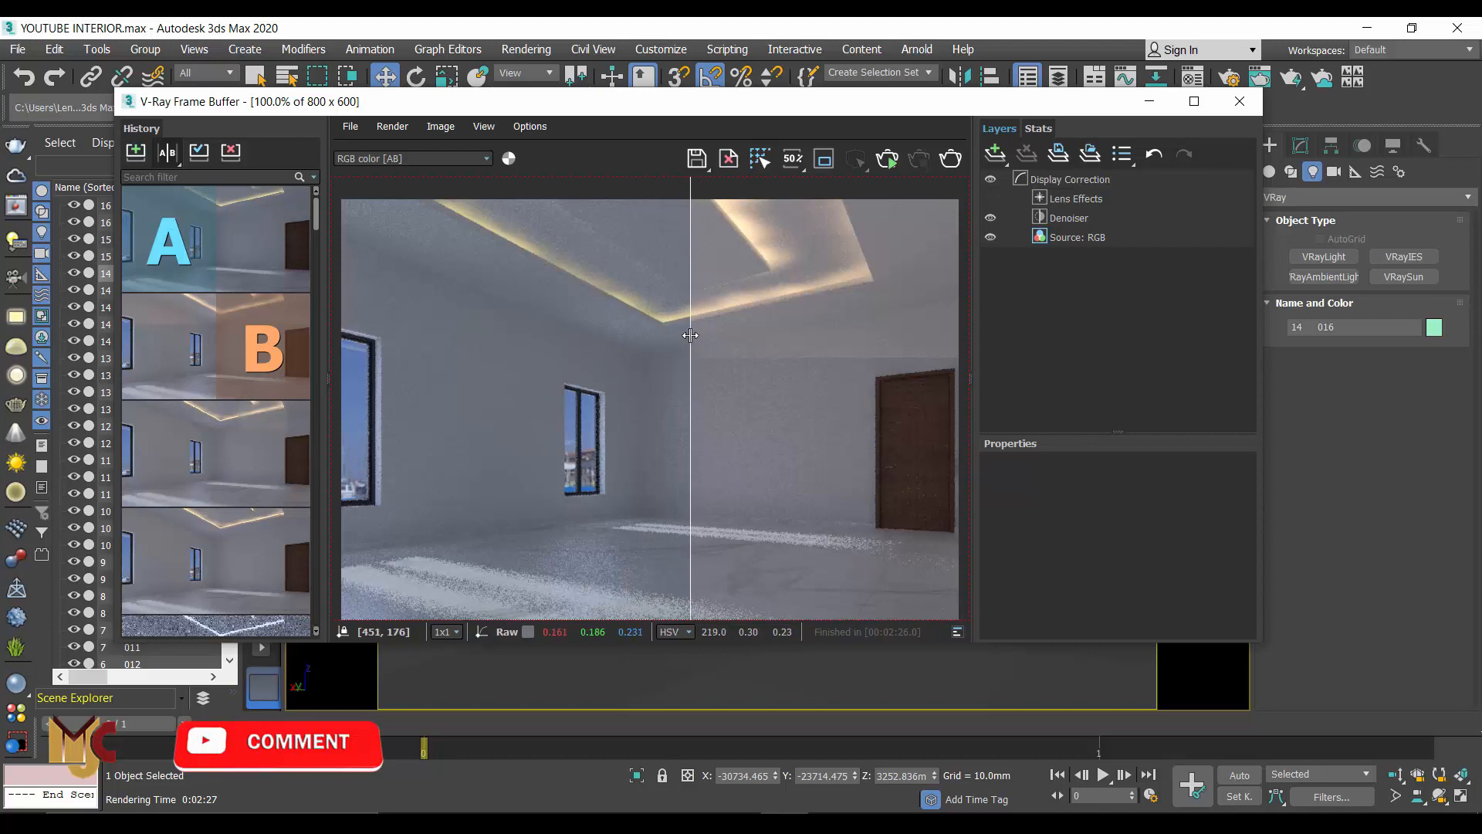